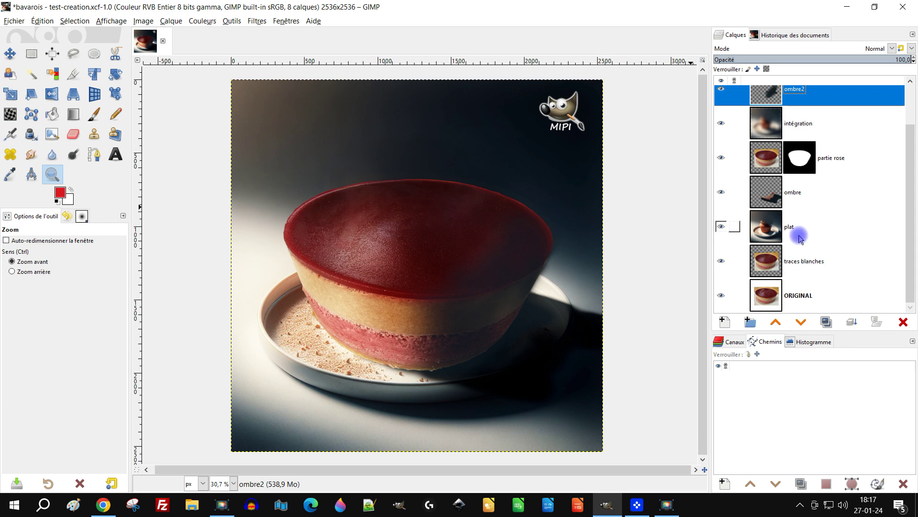
# - Show only the ORIGINAL layer to examine the source photo, and restore the visibility of all layers
pyautogui.keyDown('shift'); pyautogui.click(721, 297); pyautogui.keyUp('shift')
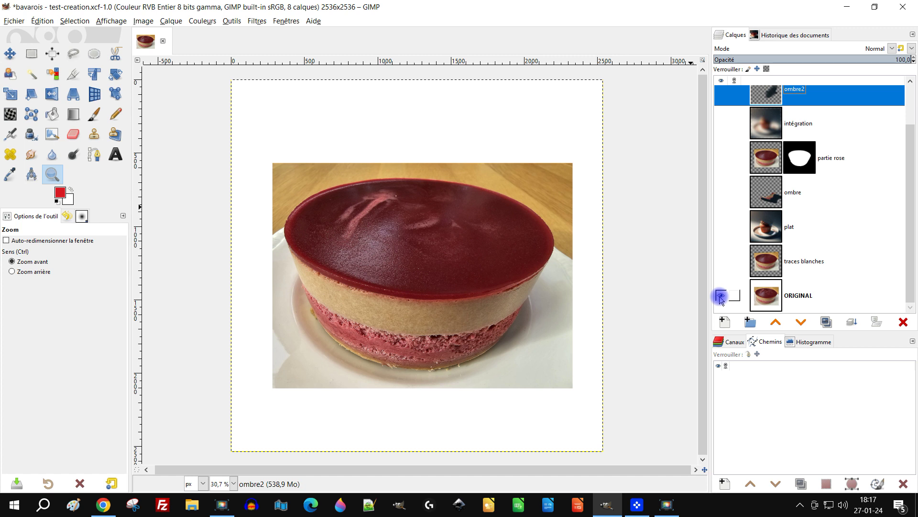
pyautogui.keyDown('shift'); pyautogui.click(721, 296); pyautogui.keyUp('shift')
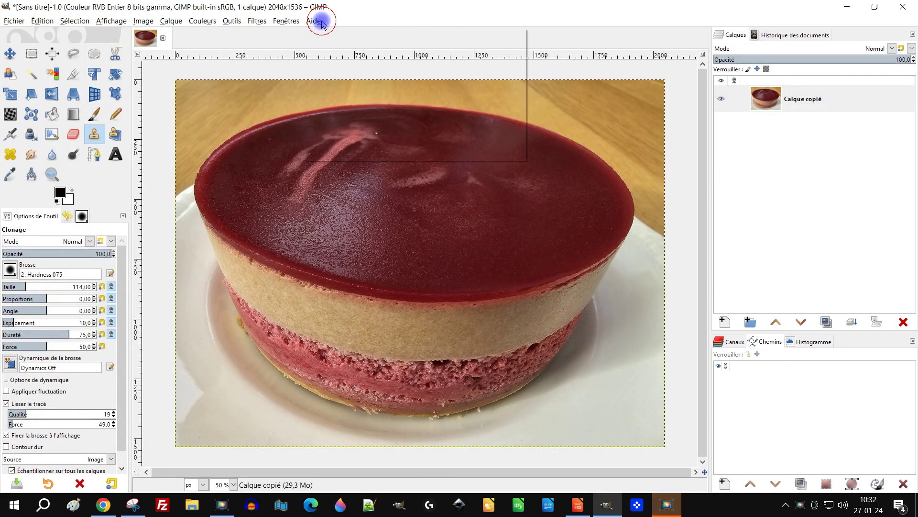
# - Check which GIMP version is installed and close the version information
pyautogui.click(313, 21)
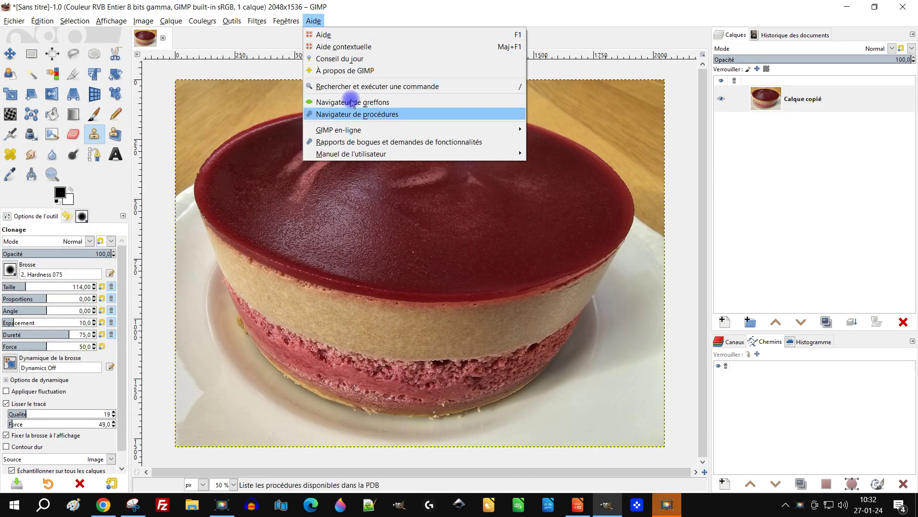
pyautogui.click(366, 71)
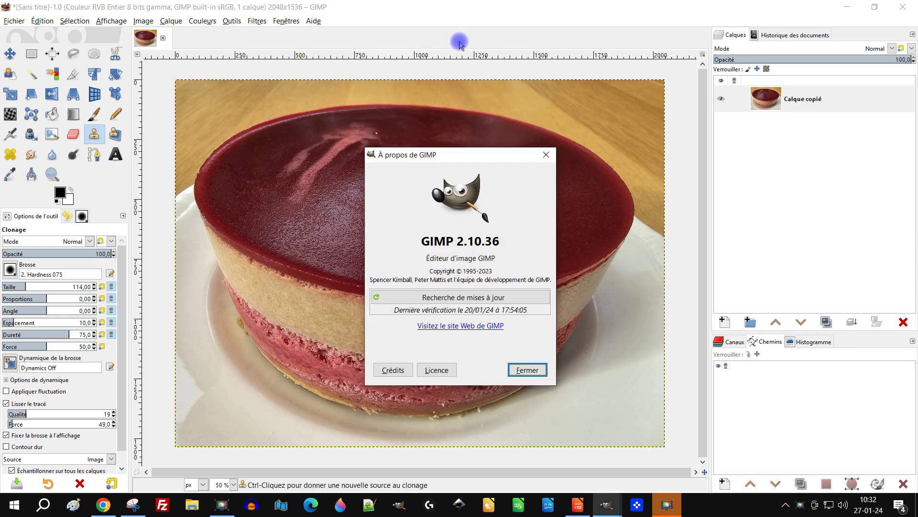
pyautogui.click(543, 158)
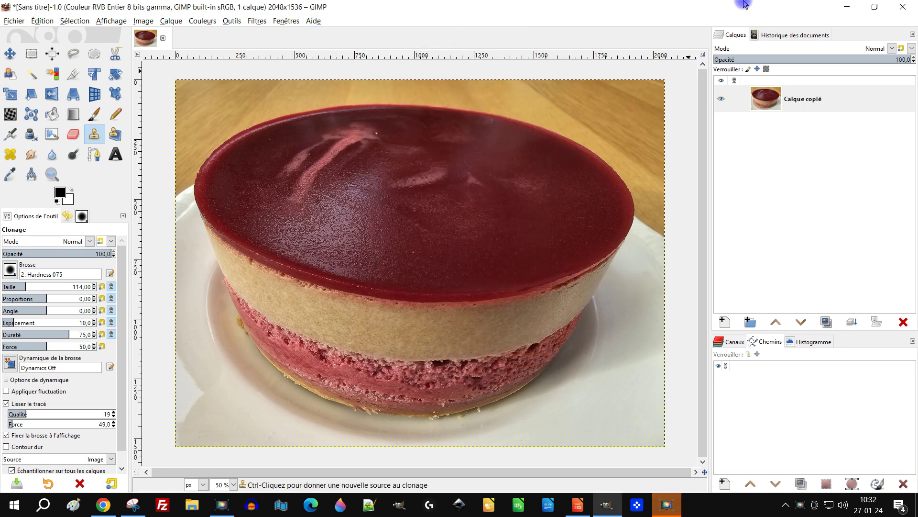
# - Switch to Chrome and view the original cake photo in the Facebook group and the DALL·E 2 page
pyautogui.click(837, 10)
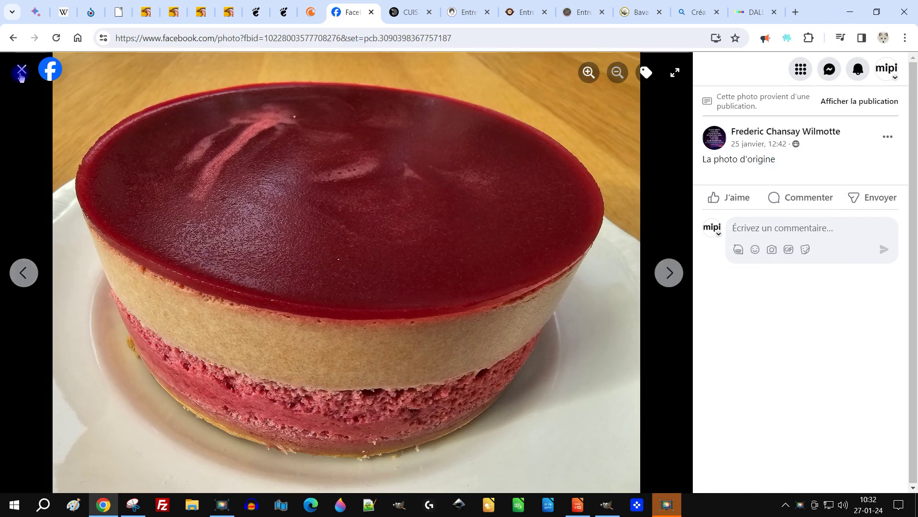
pyautogui.press('Escape')
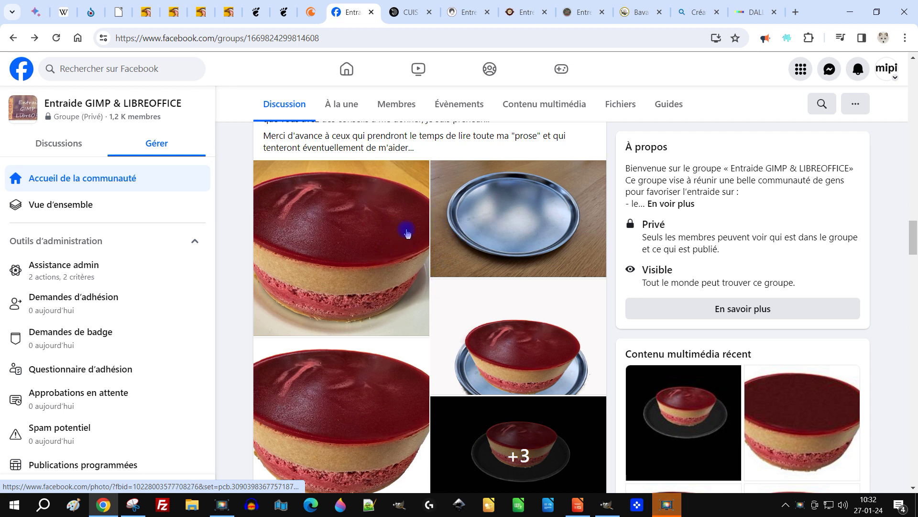
pyautogui.click(380, 240)
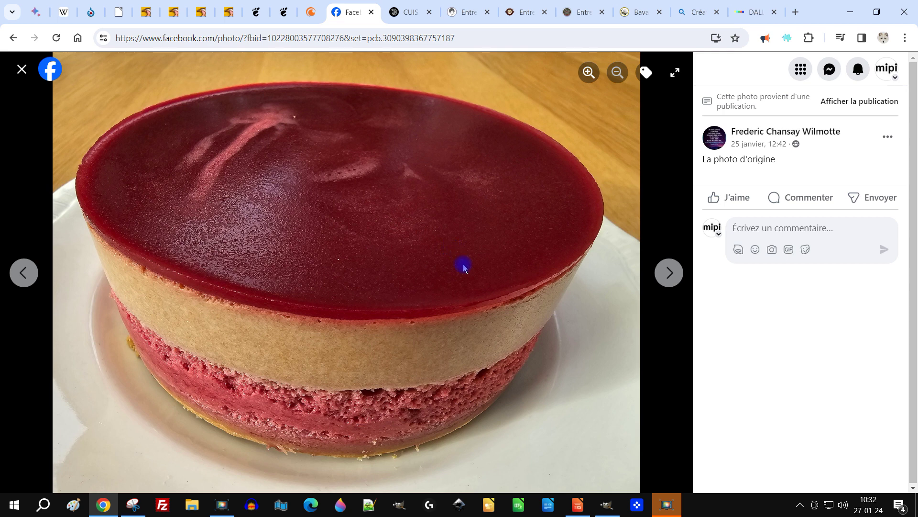
pyautogui.click(750, 11)
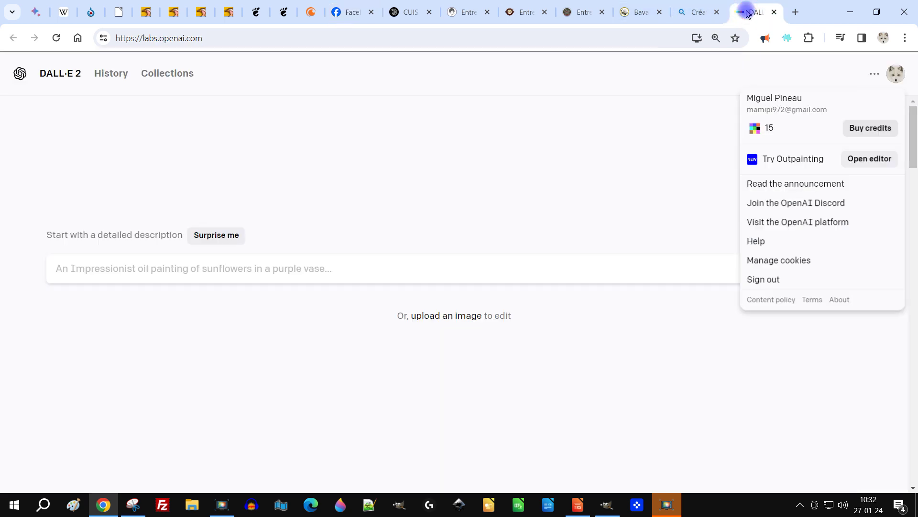
# - Download the first two silver-plate Bavarian cake images from the Bing image creator results
pyautogui.click(690, 15)
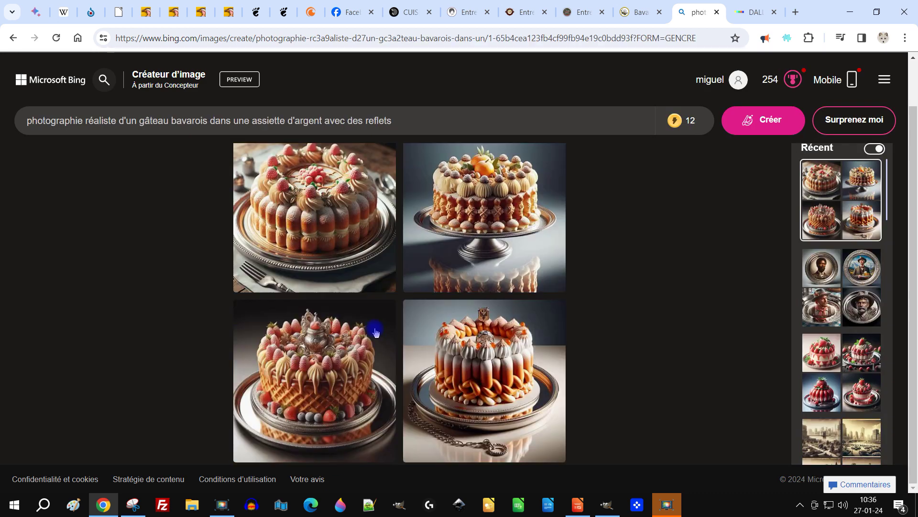
pyautogui.click(527, 225)
pyautogui.click(728, 311)
pyautogui.click(136, 85)
pyautogui.press('Return')
pyautogui.click(885, 78)
pyautogui.click(532, 200)
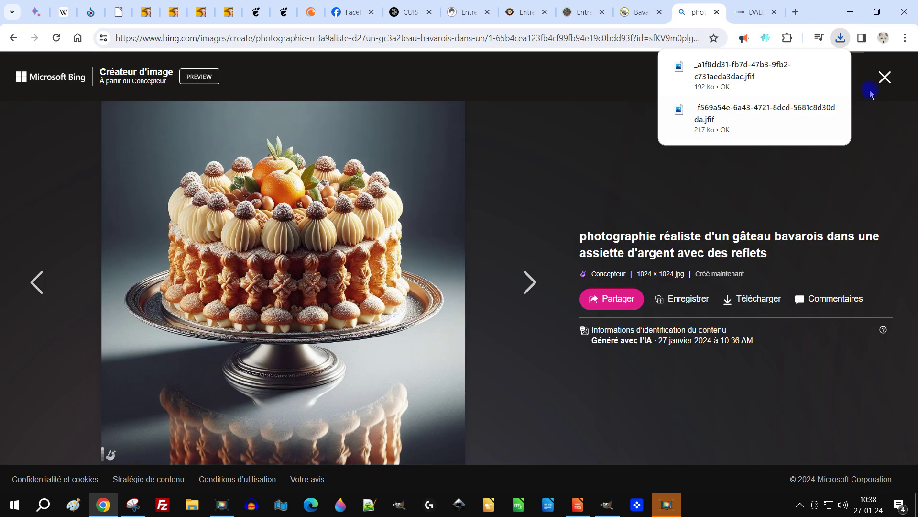
# - Download the remaining two silver-plate cake images and return to the prompt page
pyautogui.click(530, 282)
pyautogui.click(753, 299)
pyautogui.press('Return')
pyautogui.click(530, 283)
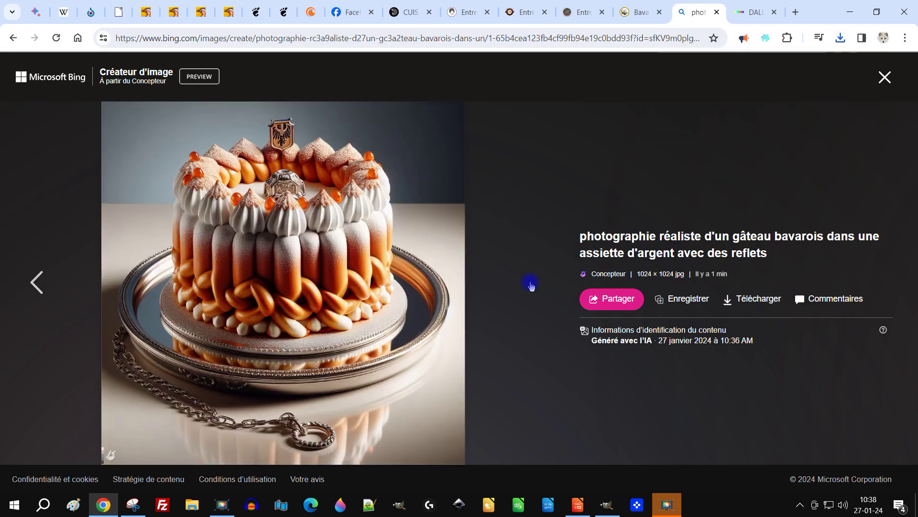
pyautogui.click(758, 301)
pyautogui.press('Return')
pyautogui.click(885, 78)
# - Generate images from the prompt "photographie culinaire réaliste d'un gâteau bavarois dans une assiette d'or avec des reflets"
pyautogui.click(83, 120)
pyautogui.write('culinaireor')
pyautogui.press('Return')
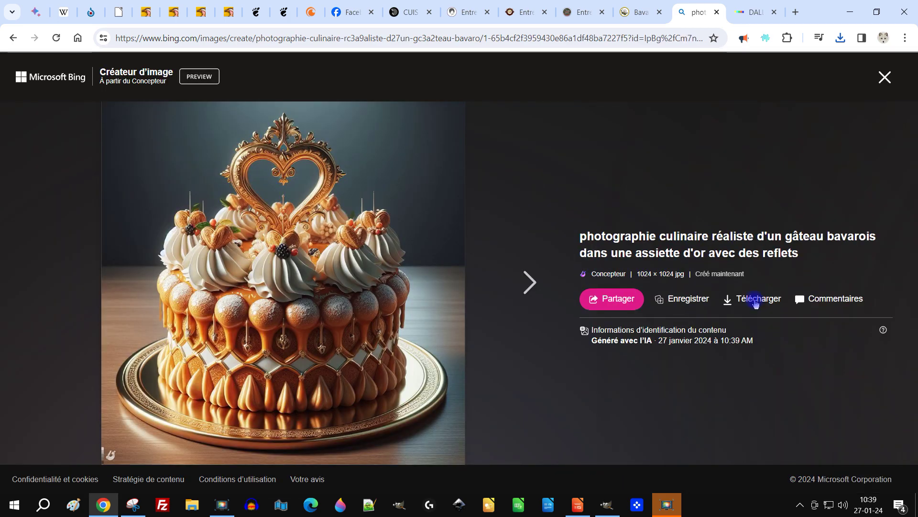
# - Download the generated gold-plate cake images to the bavarois folder and close the image preview
pyautogui.click(754, 301)
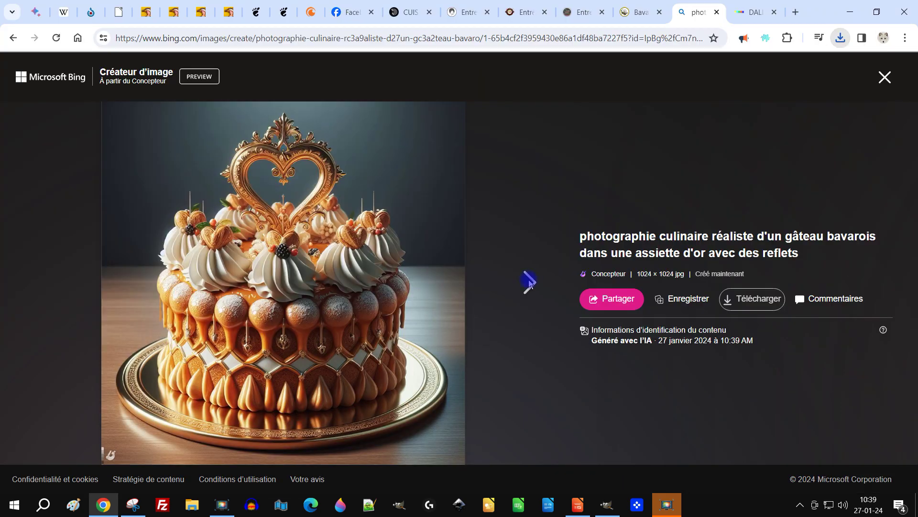
pyautogui.click(529, 283)
pyautogui.click(529, 283)
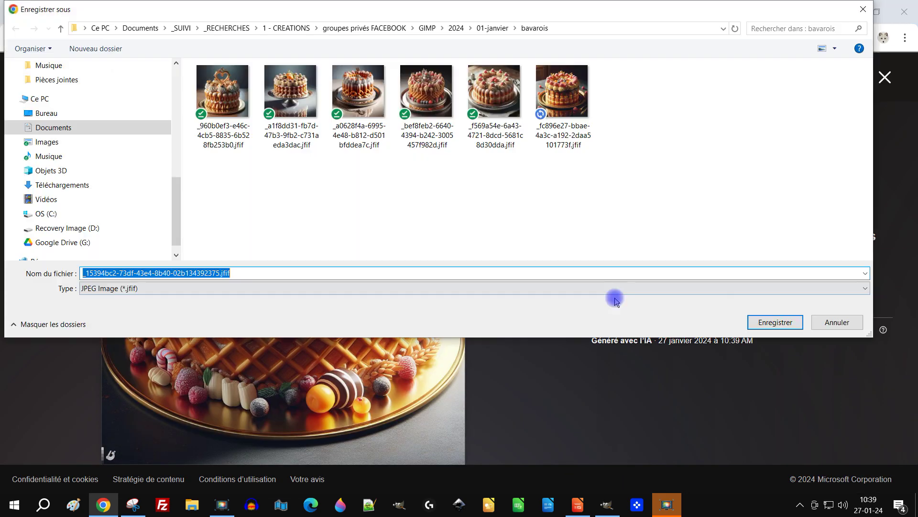
pyautogui.press('Return')
pyautogui.click(529, 283)
pyautogui.click(752, 300)
pyautogui.press('Return')
pyautogui.click(885, 78)
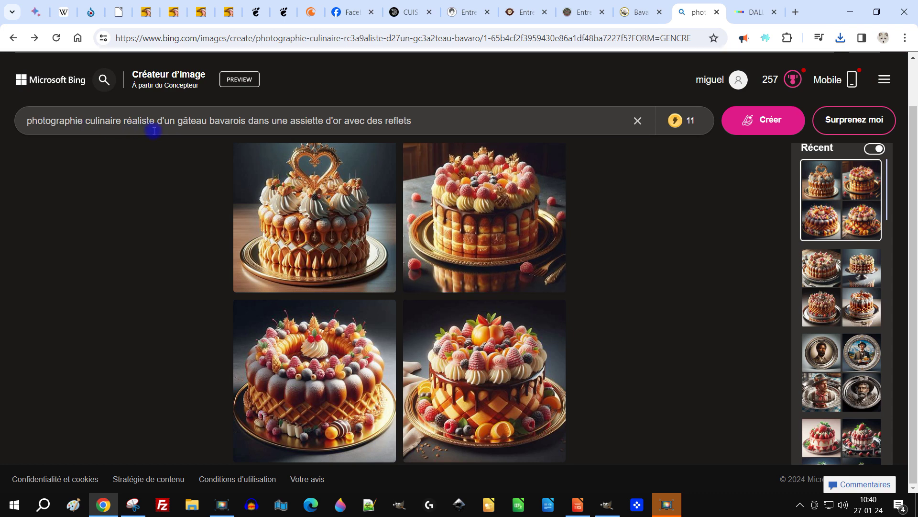
# - Change the prompt's ending to "dans une assiette en porcelaine", dropping the reflections, and generate new images
pyautogui.hotkey('ctrl', 't')
pyautogui.hotkey('ctrl', 'shift', 'Tab')
pyautogui.press('BackSpace')
pyautogui.write('en porcelaine')
pyautogui.hotkey('shift', 'End')
pyautogui.press('BackSpace')
pyautogui.press('Return')
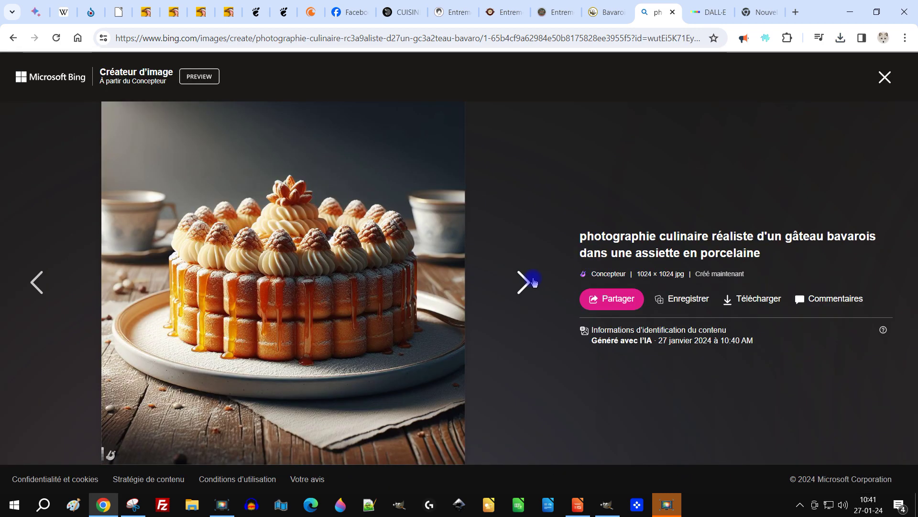
# - Download the raspberry-topped cake image on the porcelain plate and close its preview
pyautogui.click(528, 282)
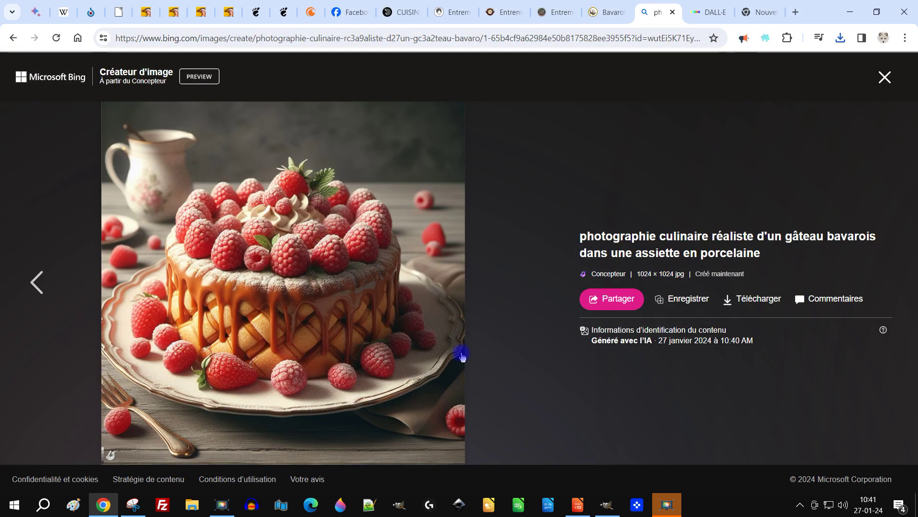
pyautogui.click(768, 299)
pyautogui.press('Escape')
# - Reduce the prompt to "photographie réaliste d'une assiette en porcelaine" and generate images of the plate alone
pyautogui.doubleClick(98, 121)
pyautogui.press('Delete')
pyautogui.moveTo(134, 120); pyautogui.dragTo(232, 120)
pyautogui.write('e')
pyautogui.press('Left')
pyautogui.write('n')
pyautogui.press('Return')
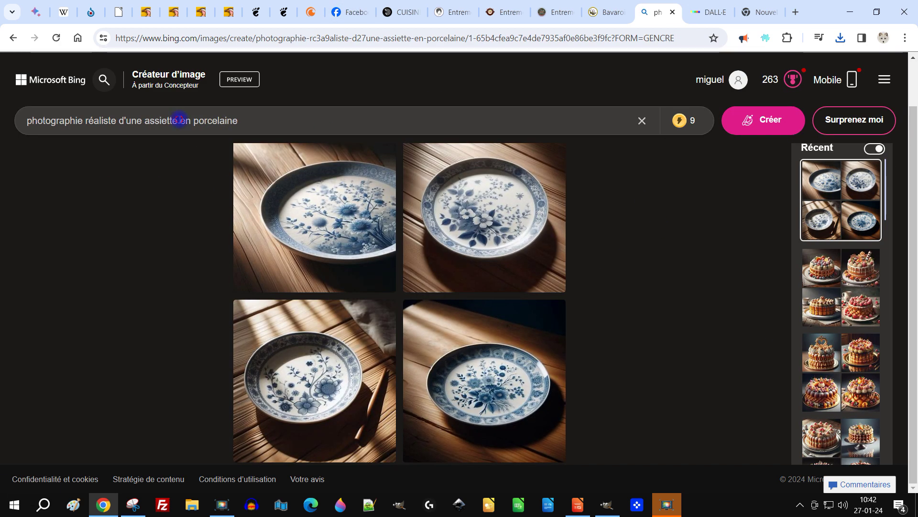
# - Insert "lumière réaliste" into the prompt after "photographie réaliste"
pyautogui.press('Home')
pyautogui.hotkey('ctrl', 'Right')
pyautogui.hotkey('ctrl', 'Right')
pyautogui.write('lumière réaliste u')
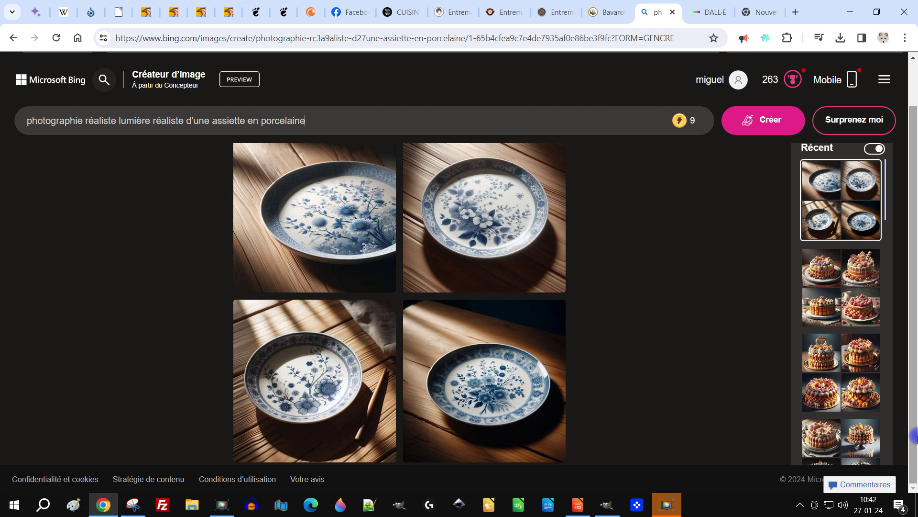
# - Insert "un petit gâteau dans" into the prompt before the porcelain plate description, with the circumflex in "gâteau"
pyautogui.write('n petit gateau dans')
pyautogui.press('Left')
pyautogui.press('Left')
pyautogui.press('Left')
pyautogui.press('Left')
pyautogui.press('Left')
pyautogui.press('Left')
pyautogui.press('Left')
pyautogui.press('Left')
pyautogui.press('Left')
pyautogui.press('Left')
pyautogui.press('BackSpace')
pyautogui.write('â')
# - Correct "d'une assiette" to "une assiette" in the prompt and generate the small cake images
pyautogui.hotkey('ctrl', 'Right')
pyautogui.hotkey('ctrl', 'Right')
pyautogui.hotkey('ctrl', 'Right')
pyautogui.hotkey('ctrl', 'Left')
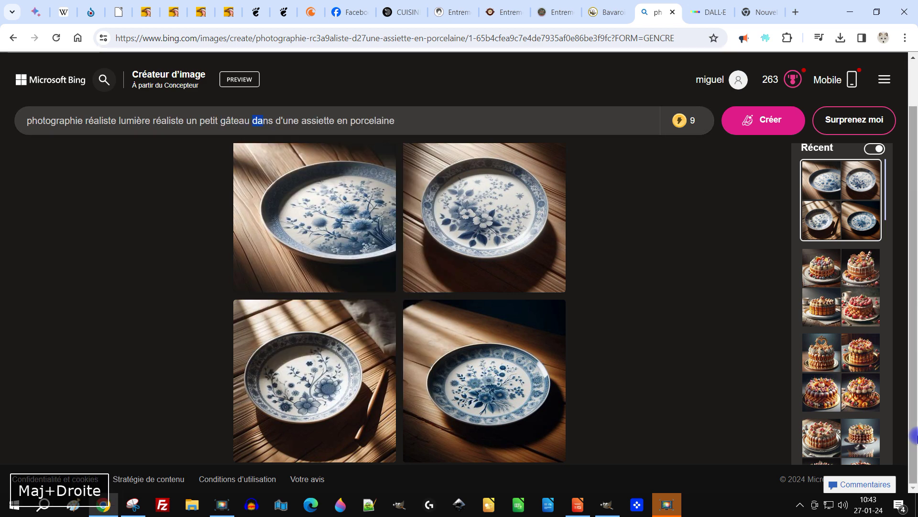
pyautogui.press('Delete')
pyautogui.press('Delete')
pyautogui.press('Return')
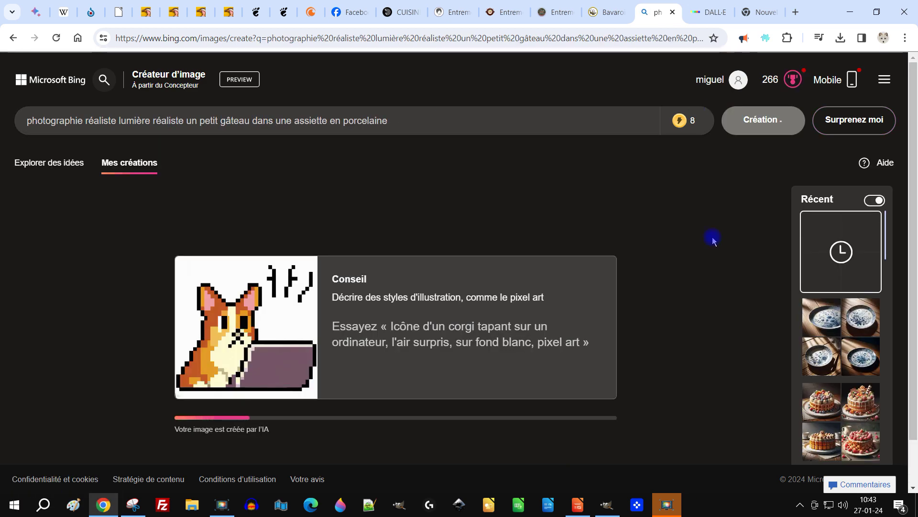
pyautogui.doubleClick(156, 118)
pyautogui.click(396, 380)
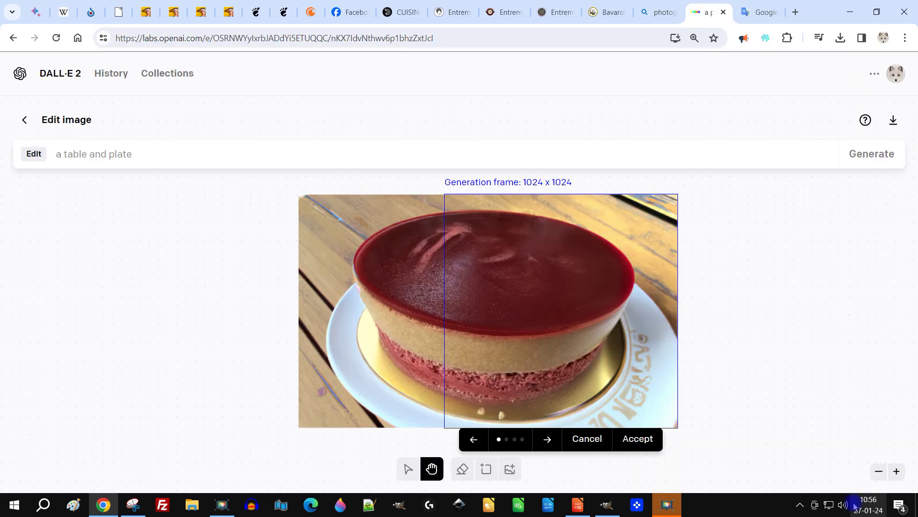
# - Compare the DALL·E 2 variations for the right part of the cake picture and accept the one with the blue dish
pyautogui.click(548, 439)
pyautogui.click(547, 439)
pyautogui.click(547, 439)
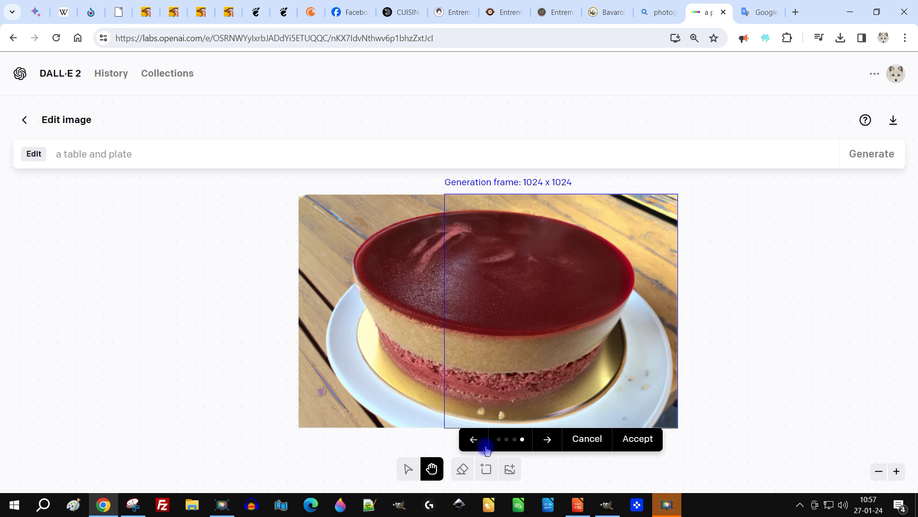
pyautogui.click(484, 443)
pyautogui.moveTo(616, 313); pyautogui.dragTo(548, 295)
pyautogui.click(480, 426)
pyautogui.click(405, 426)
pyautogui.click(569, 426)
# - Erase the plate's left rim within a repositioned generation frame and regenerate it with the prompt "a table and plate"
pyautogui.moveTo(491, 273); pyautogui.dragTo(263, 273)
pyautogui.moveTo(395, 342); pyautogui.dragTo(410, 343)
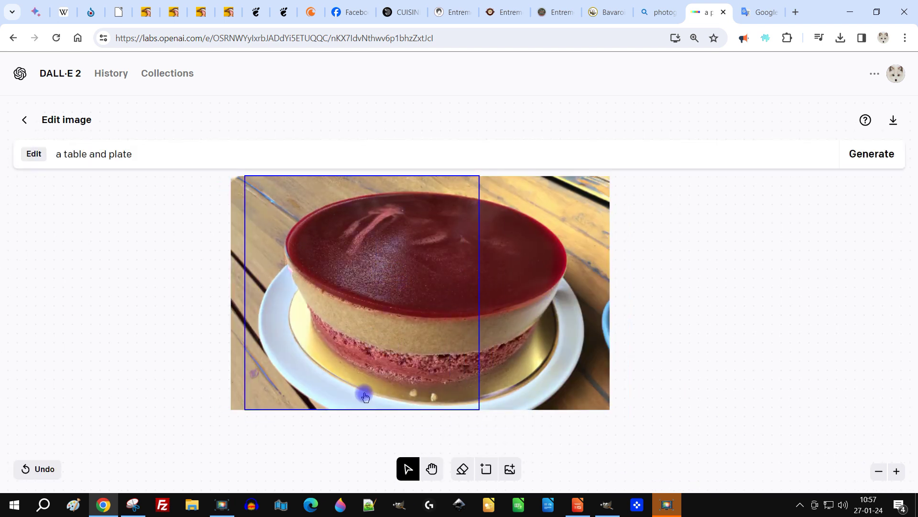
pyautogui.click(462, 469)
pyautogui.moveTo(277, 301)
pyautogui.mouseDown()
pyautogui.moveTo(349, 406)
pyautogui.moveTo(443, 421)
pyautogui.mouseUp()
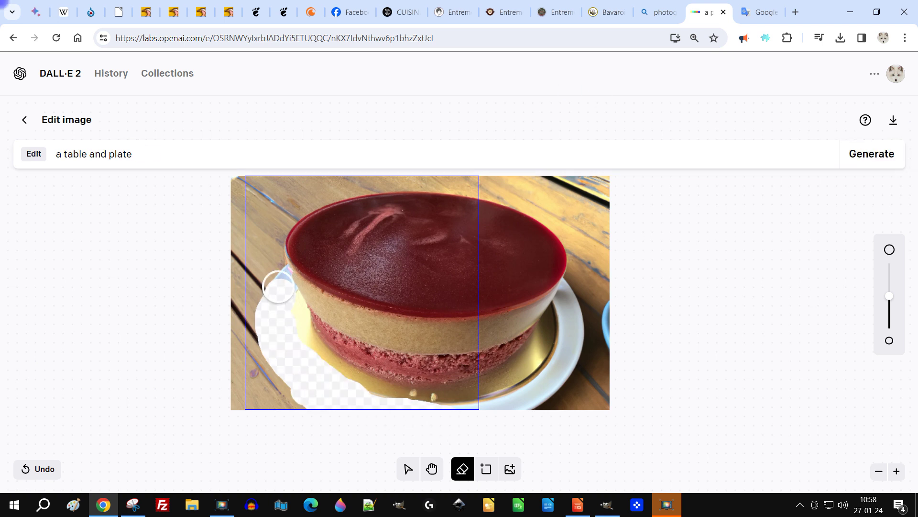
pyautogui.click(872, 153)
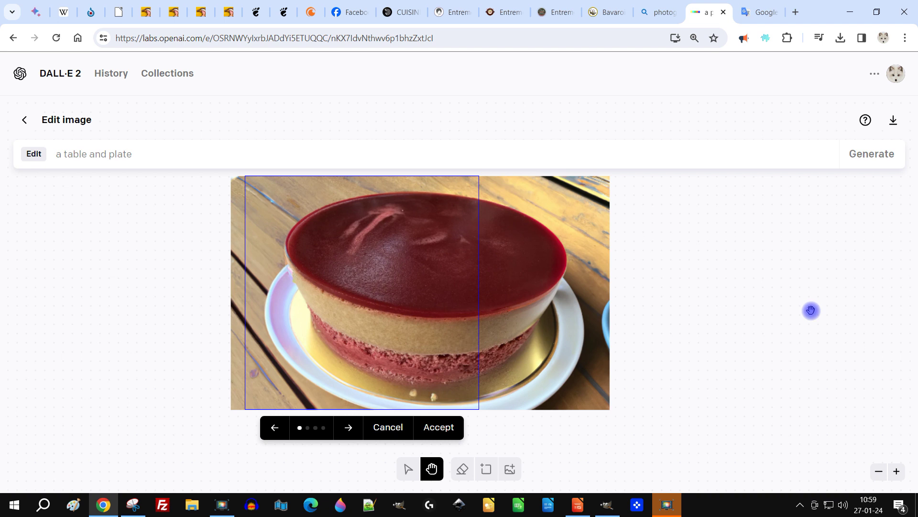
# - Leave the variation choice and download the edited cake picture as a PNG
pyautogui.click(401, 432)
pyautogui.click(891, 121)
pyautogui.click(766, 320)
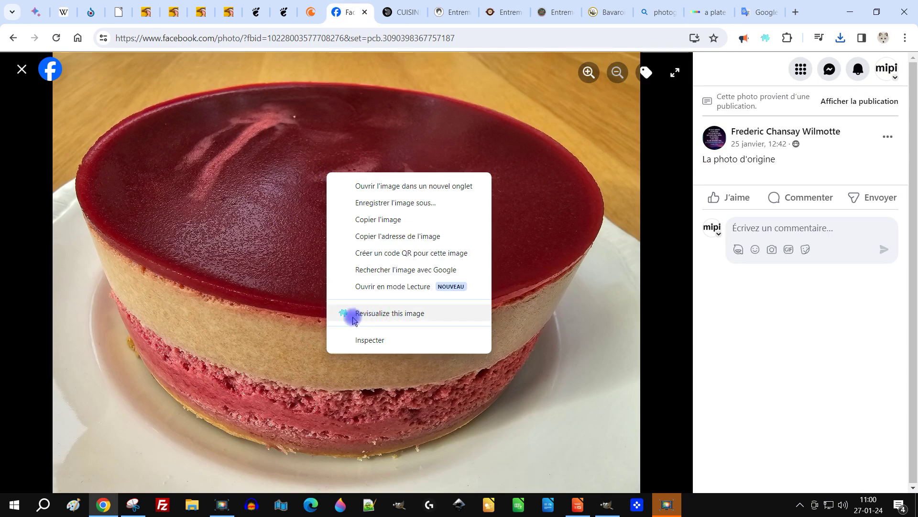
# - Revisualize the original Facebook cake photo with Synthesys and save the first result as "téléchargement. SYNTHESYSjfif"
pyautogui.click(354, 316)
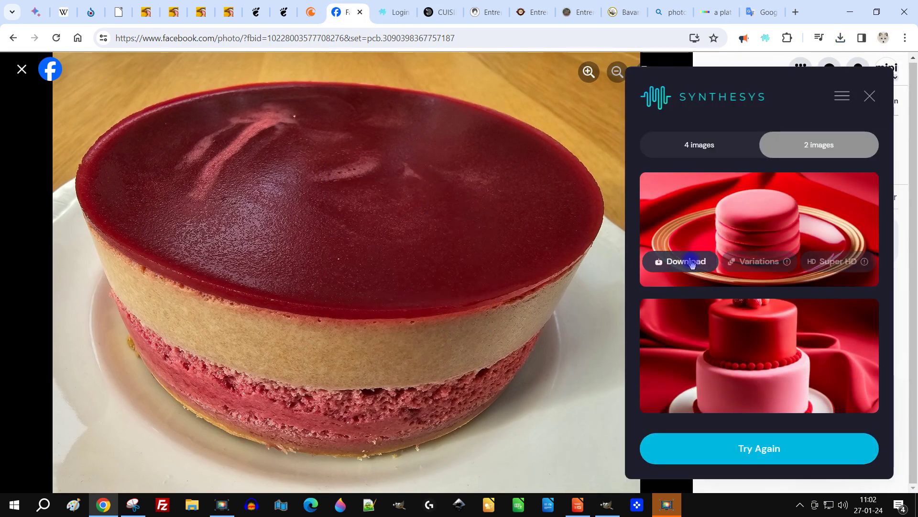
pyautogui.click(689, 262)
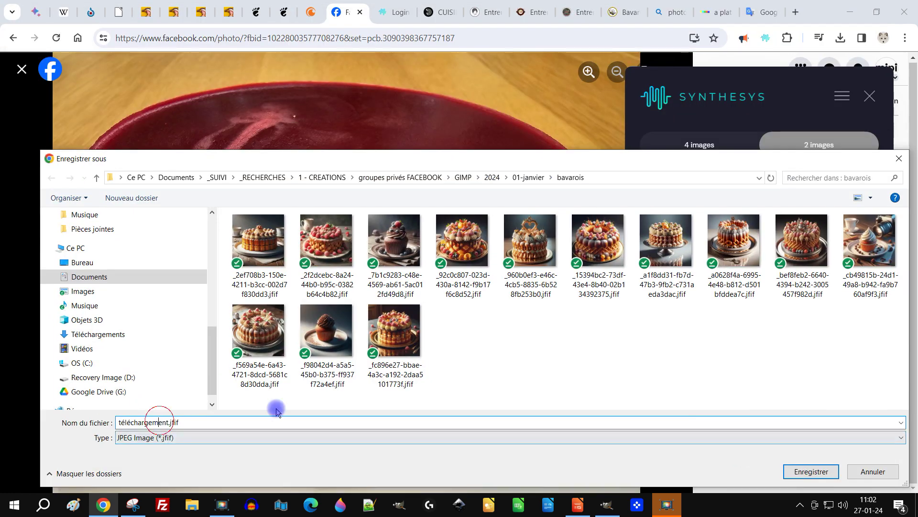
pyautogui.press('Right')
pyautogui.write('SYNTHESYS')
pyautogui.click(811, 471)
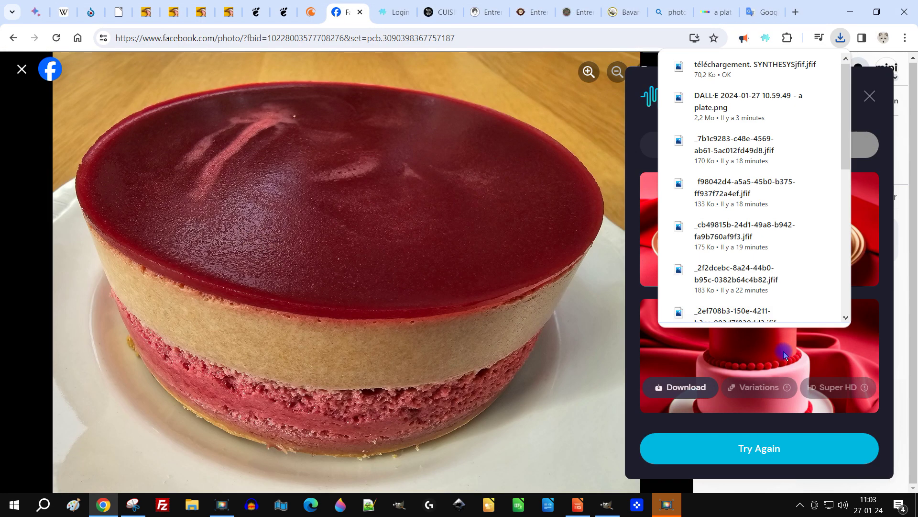
# - Save the second Synthesys result as "téléchargement.jfif" and generate another pair of images
pyautogui.click(680, 385)
pyautogui.click(811, 471)
pyautogui.click(834, 461)
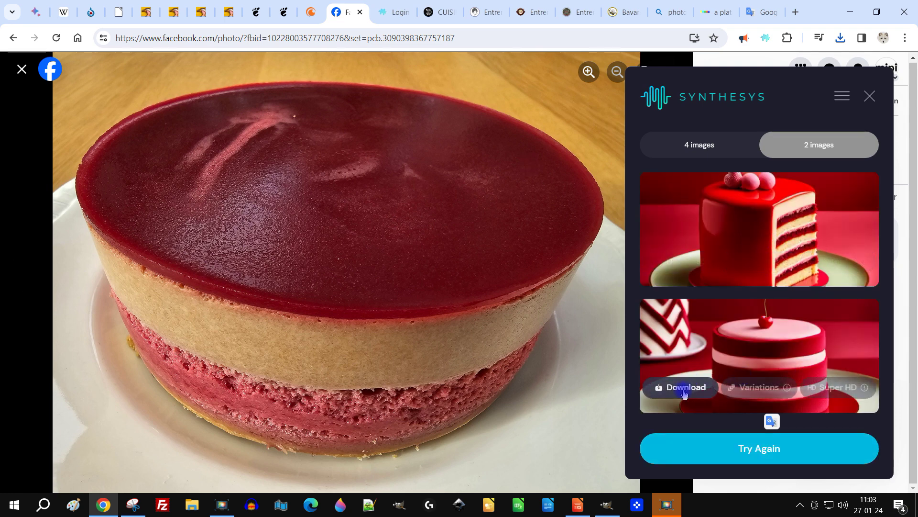
# - Save the round layered cake with the cherry from the new pair as "téléchargement (1).jfif"
pyautogui.click(685, 392)
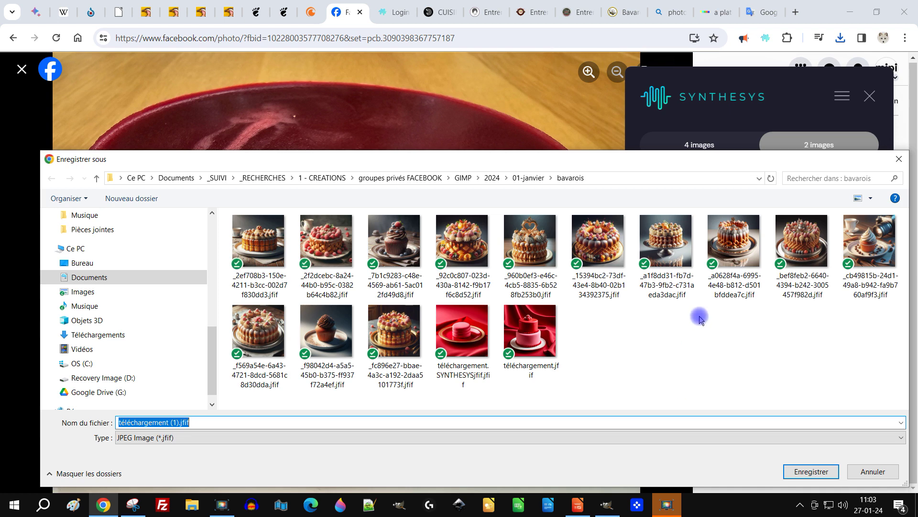
pyautogui.click(810, 471)
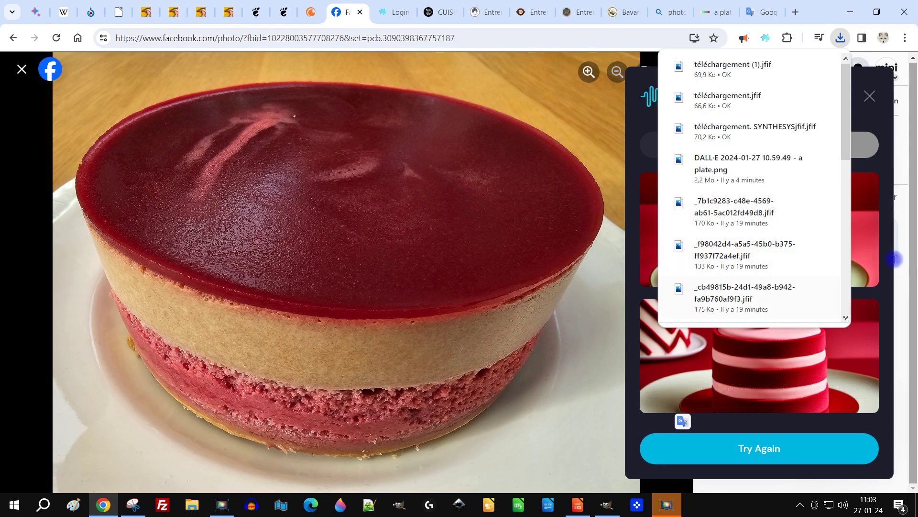
pyautogui.click(863, 251)
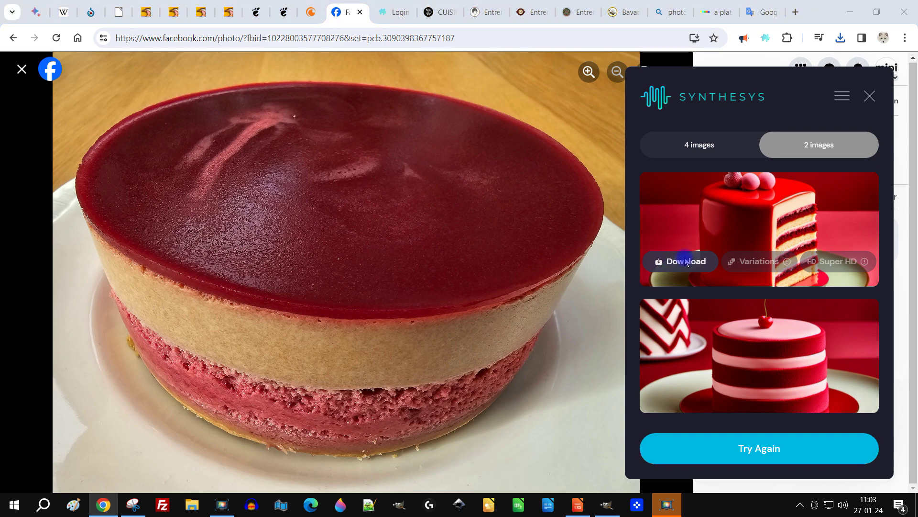
# - Save the sliced red cake image as "téléchargement (2).jfif" and check the remaining monthly Synthesys generations
pyautogui.click(687, 262)
pyautogui.click(812, 470)
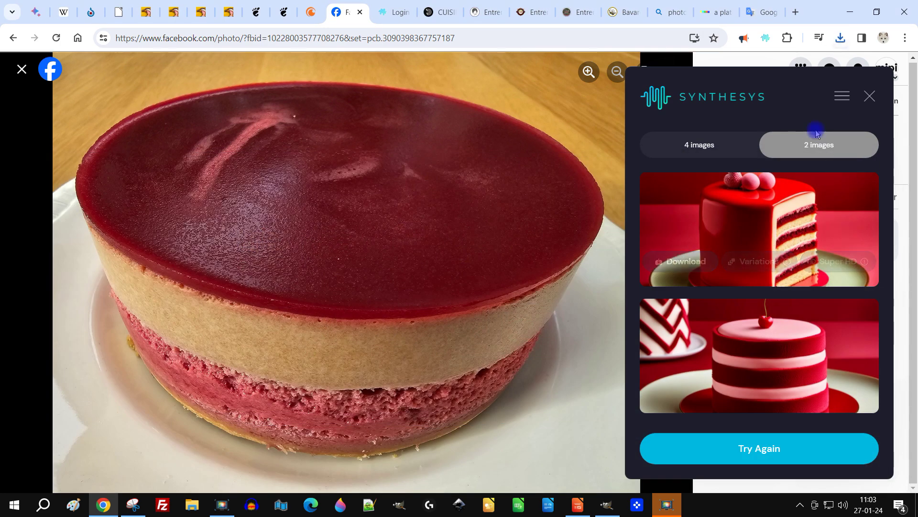
pyautogui.click(841, 100)
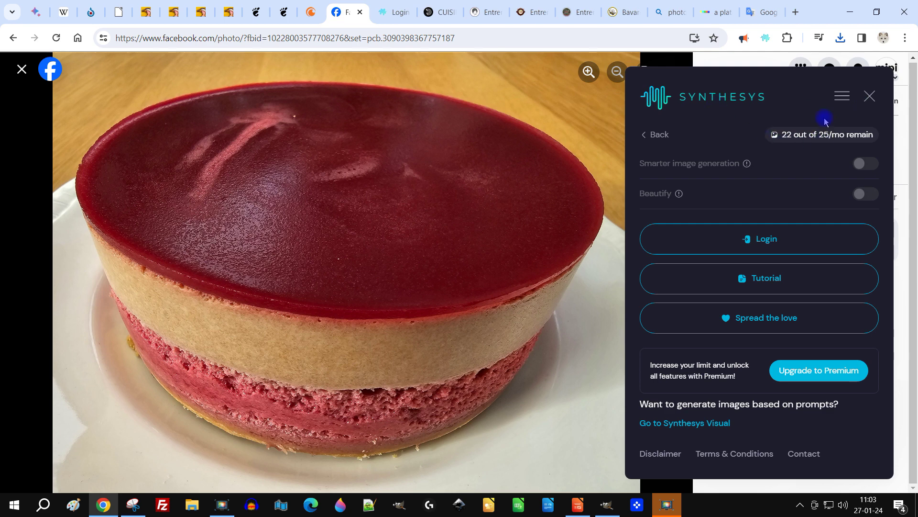
pyautogui.click(664, 136)
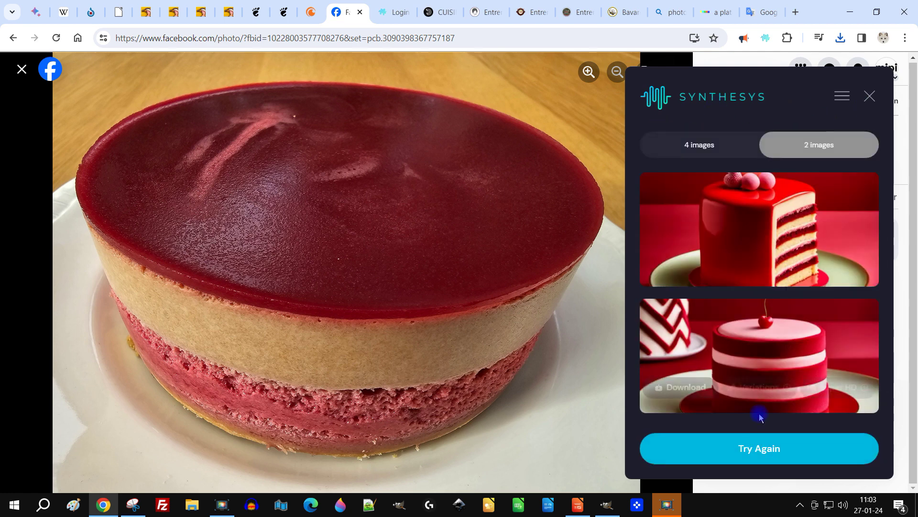
# - Generate another pair of Synthesys images and save the first, a cut red layer cake, as "téléchargement (3).jfif"
pyautogui.click(754, 443)
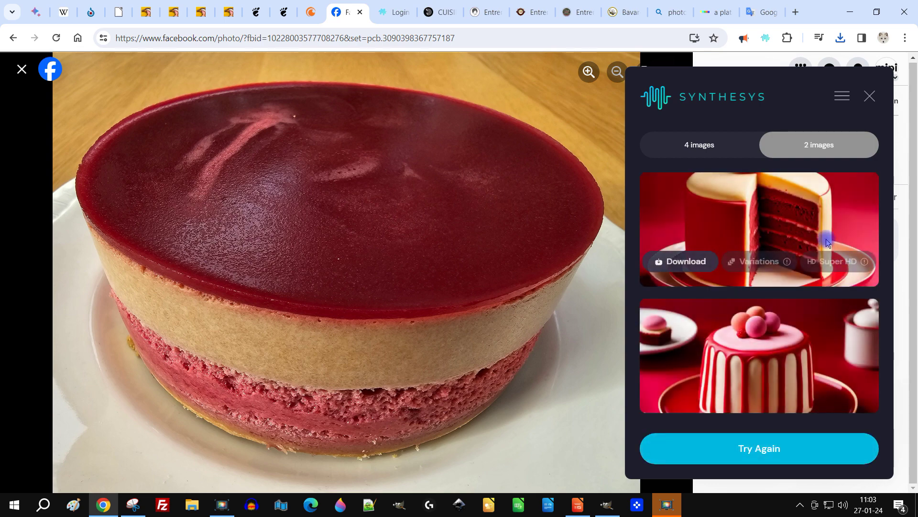
pyautogui.click(716, 207)
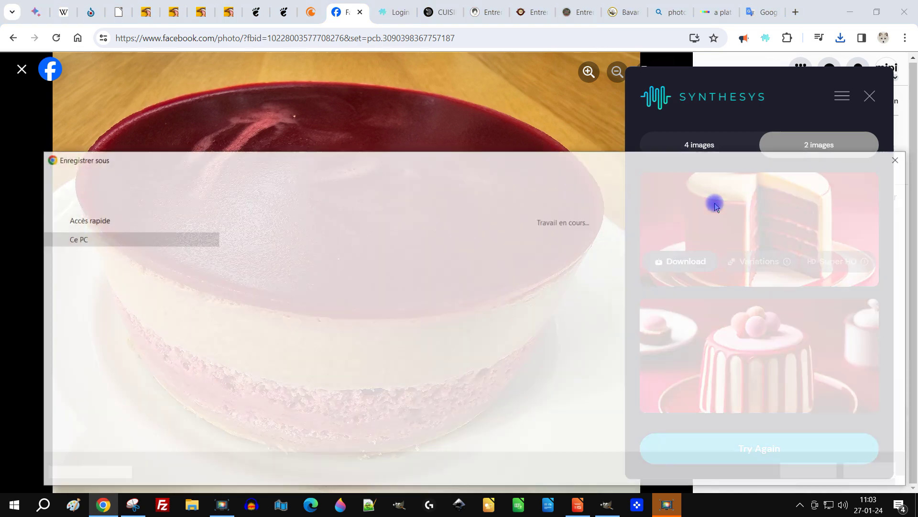
pyautogui.click(801, 473)
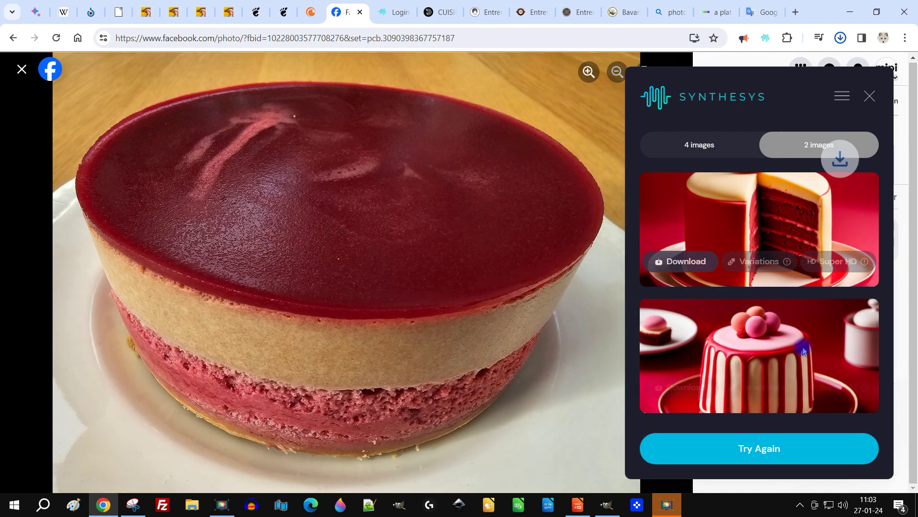
# - Save the striped cake with the pink balls as "téléchargement (4).jfif", and close Synthesys along with its login page
pyautogui.click(676, 391)
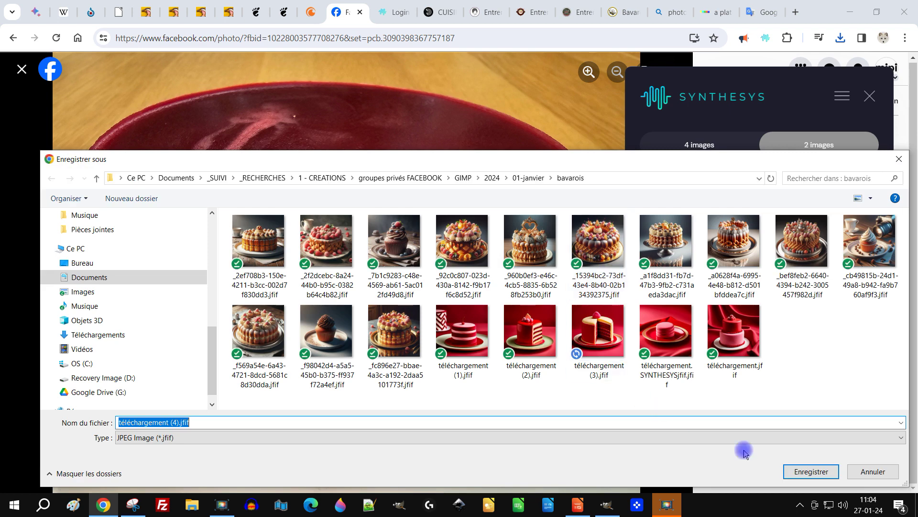
pyautogui.click(813, 471)
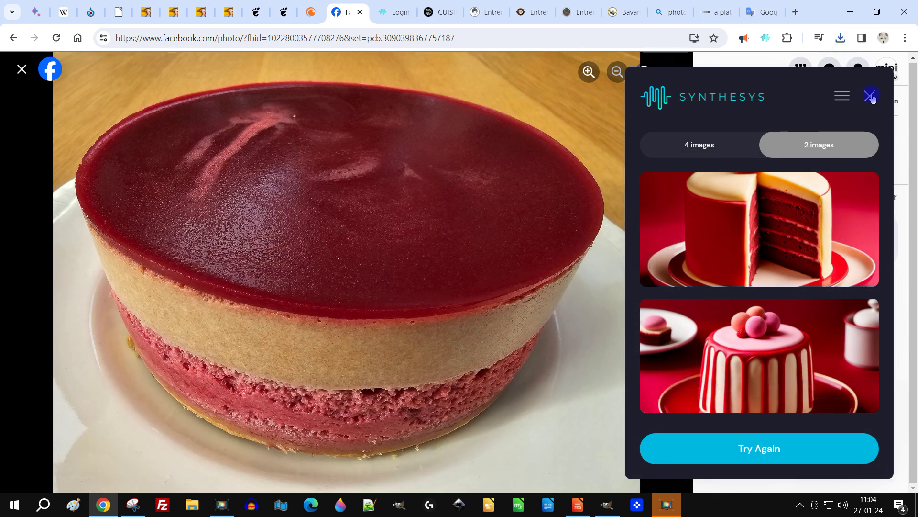
pyautogui.click(869, 97)
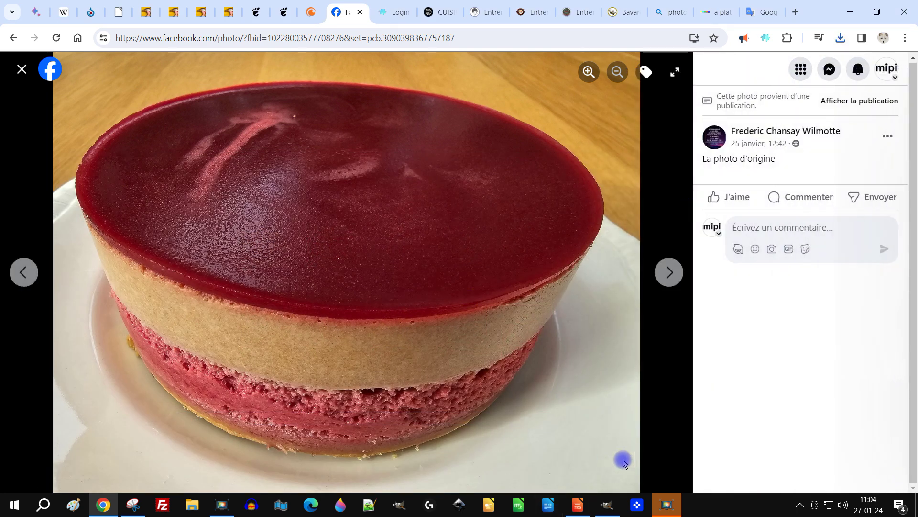
pyautogui.click(398, 7)
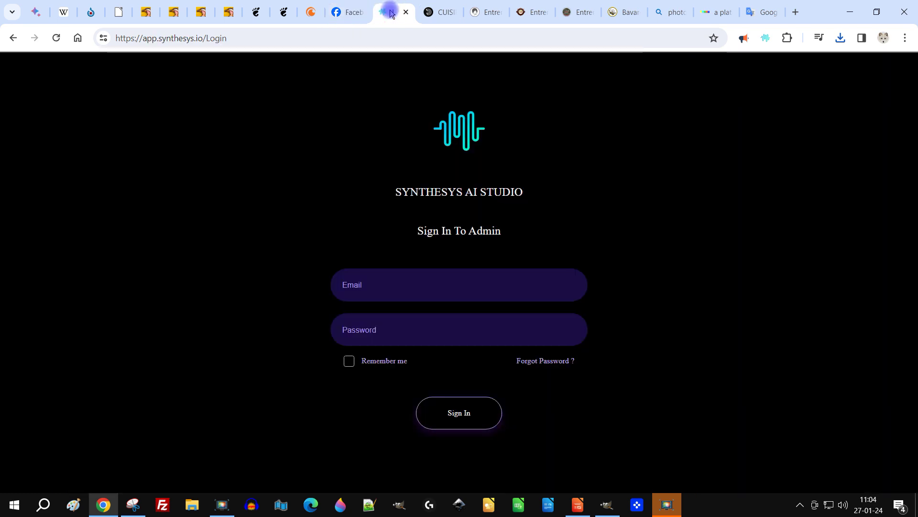
pyautogui.click(393, 13)
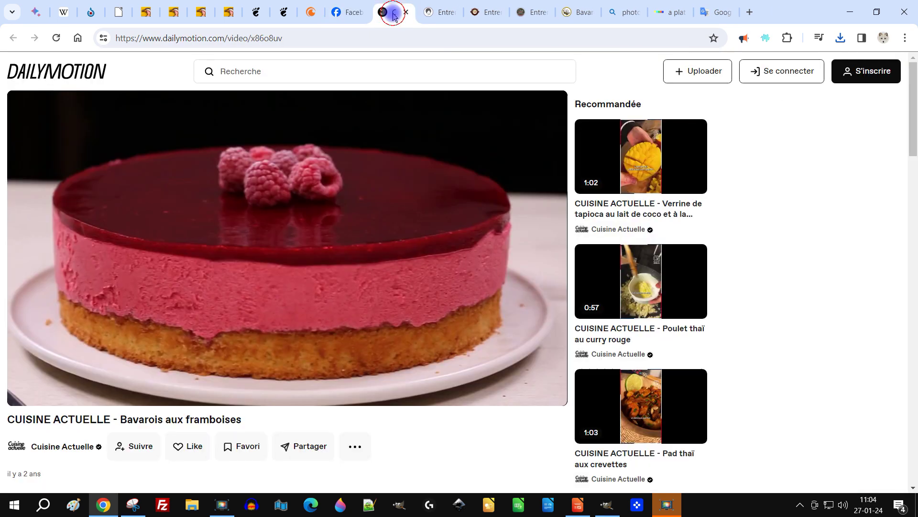
# - Examine the cake photos on the open red-fruit entremets and strawberry bavarois recipe pages as references
pyautogui.click(439, 12)
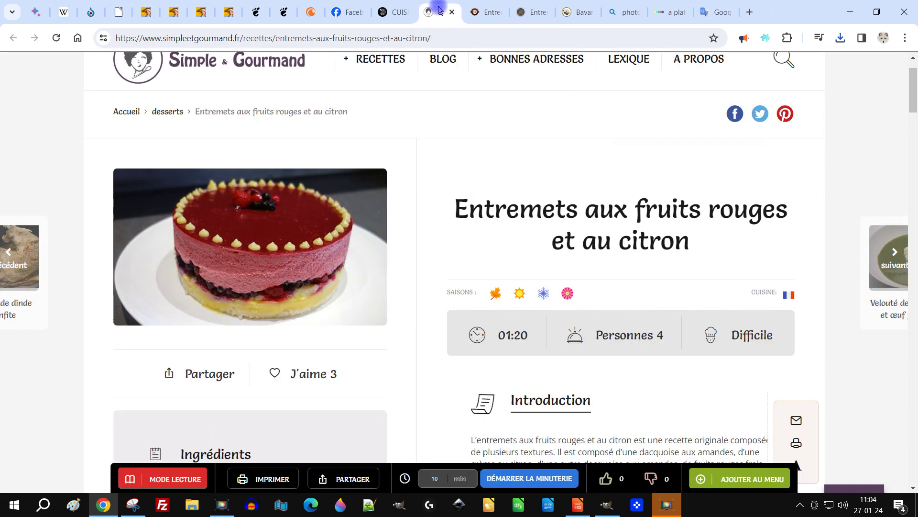
pyautogui.click(484, 12)
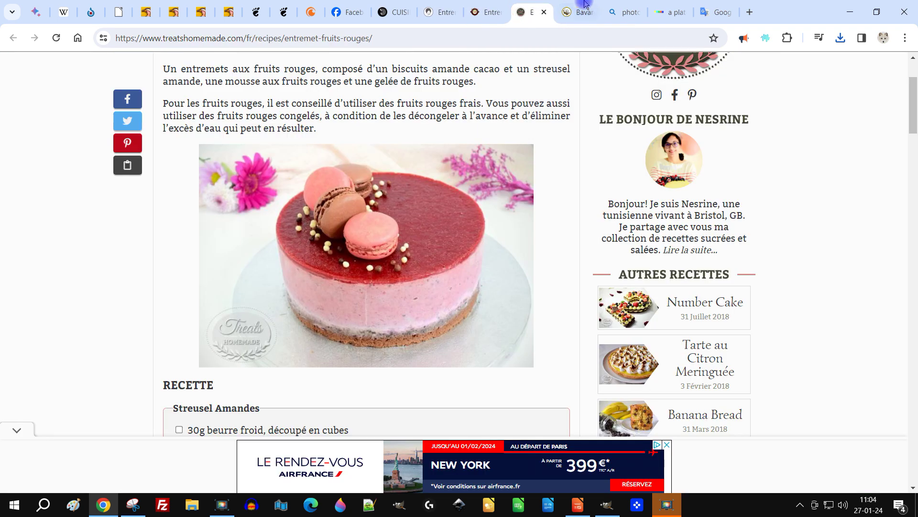
pyautogui.click(530, 12)
pyautogui.click(571, 13)
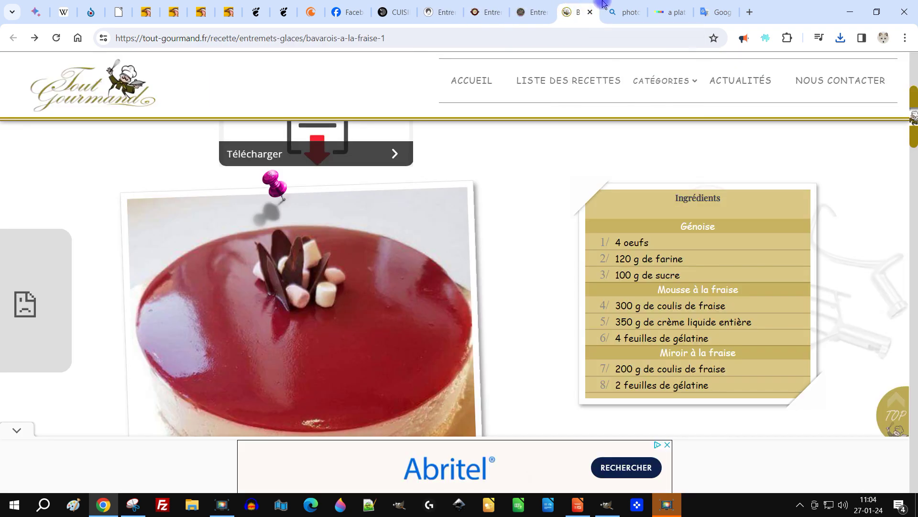
pyautogui.scroll(-2, 469, 273)
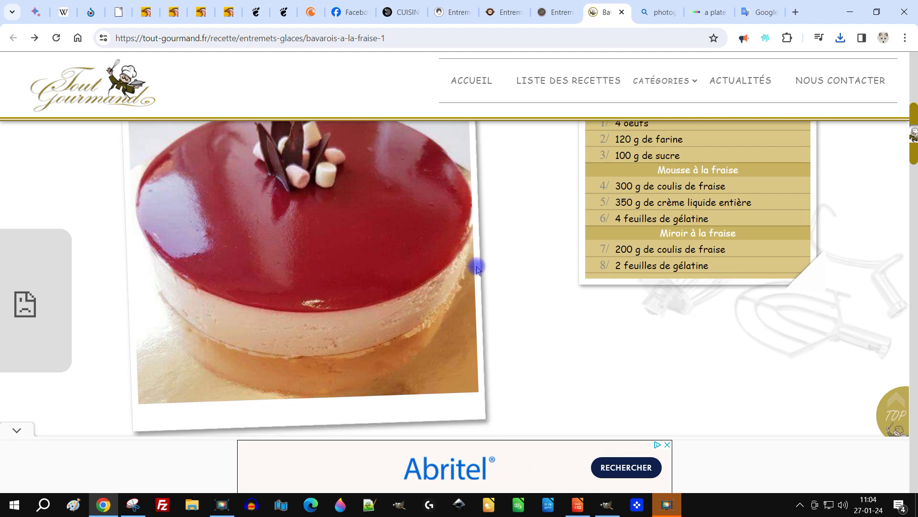
pyautogui.scroll(1, 478, 263)
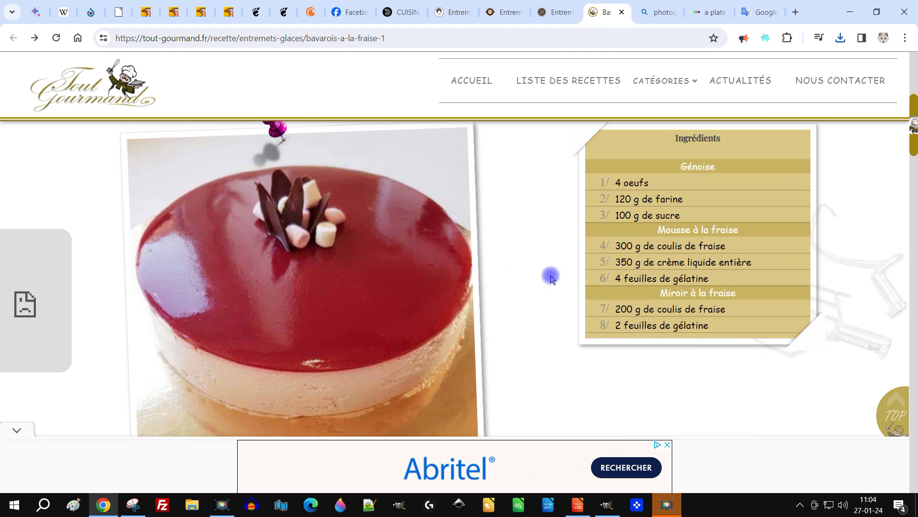
# - Switch to GIMP, with the original Bavarian cake photo open
pyautogui.click(606, 504)
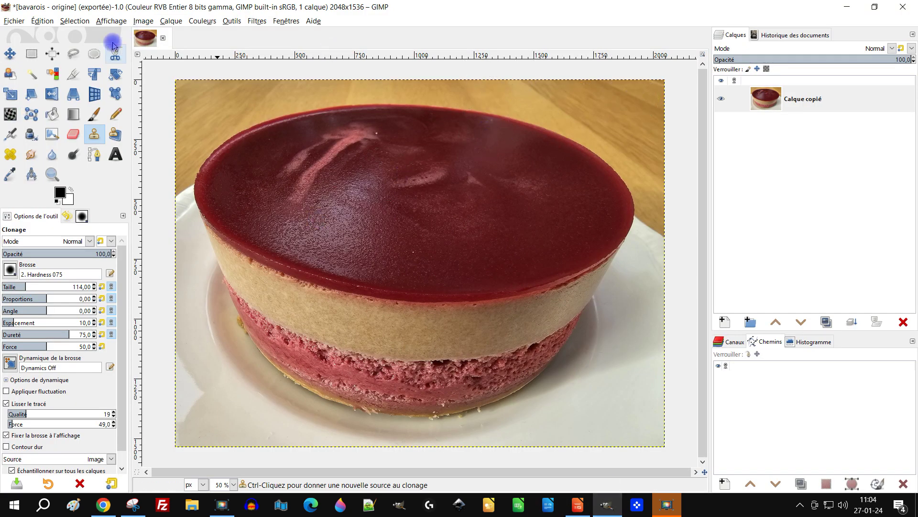
pyautogui.click(13, 21)
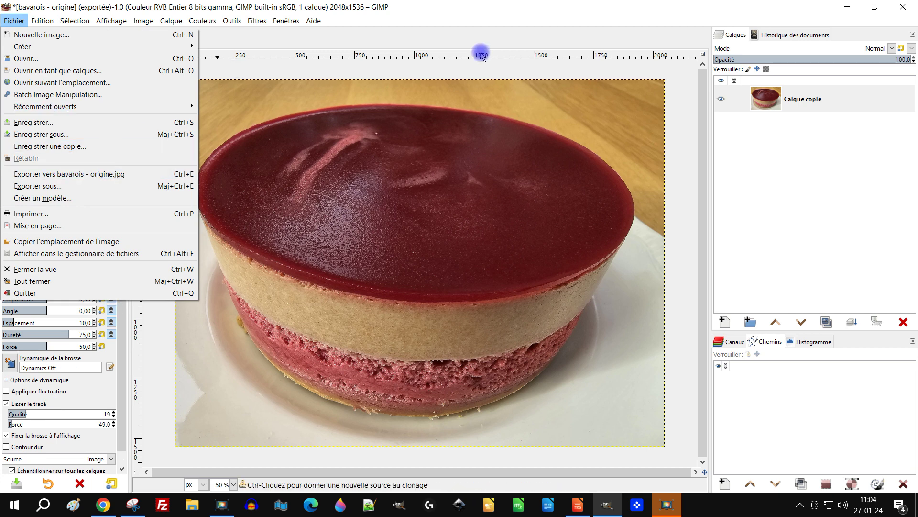
pyautogui.click(257, 21)
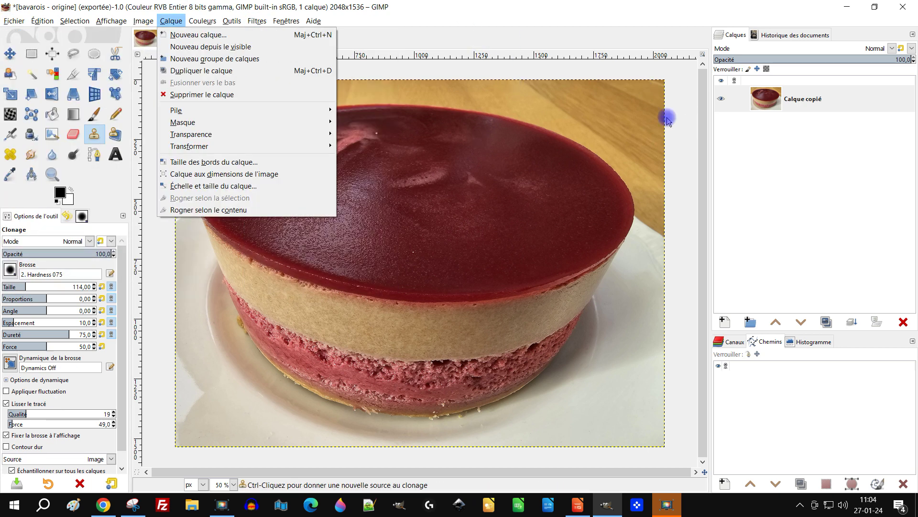
pyautogui.click(607, 154)
pyautogui.scroll(-1, 563, 195)
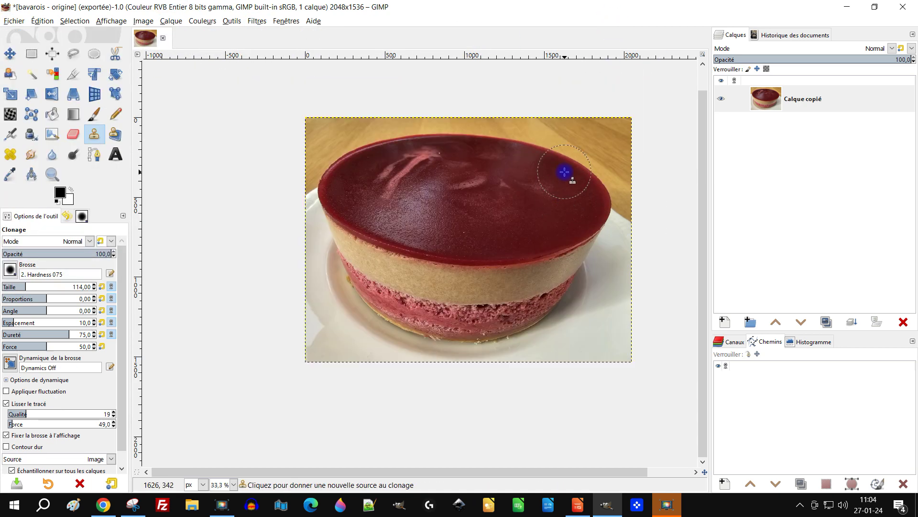
pyautogui.scroll(1, 565, 172)
pyautogui.scroll(1, 560, 169)
pyautogui.scroll(-1, 561, 169)
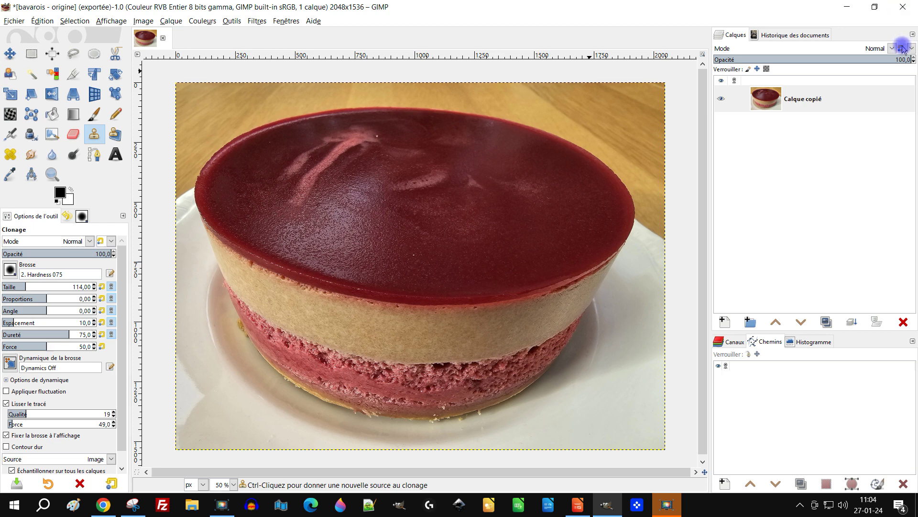
# - Rename the "Calque copié" layer as ORIGINAL
pyautogui.doubleClick(818, 109)
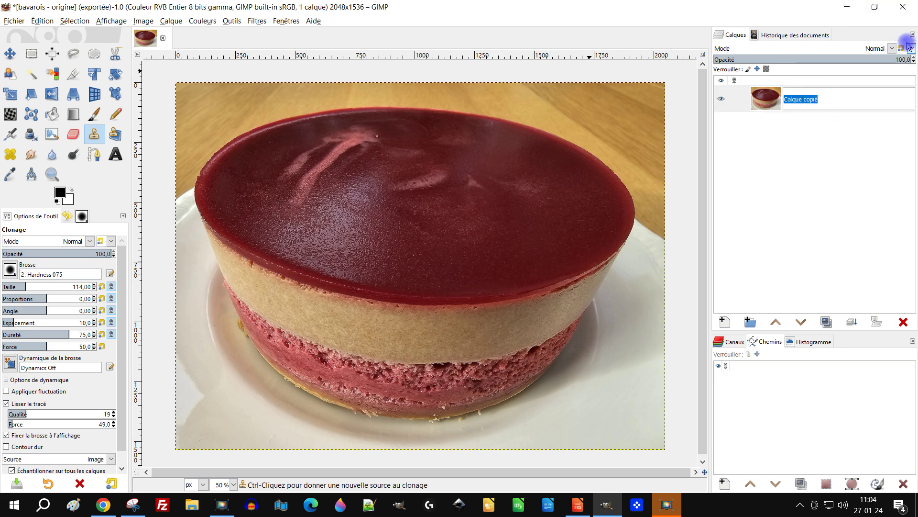
pyautogui.write('oRI')
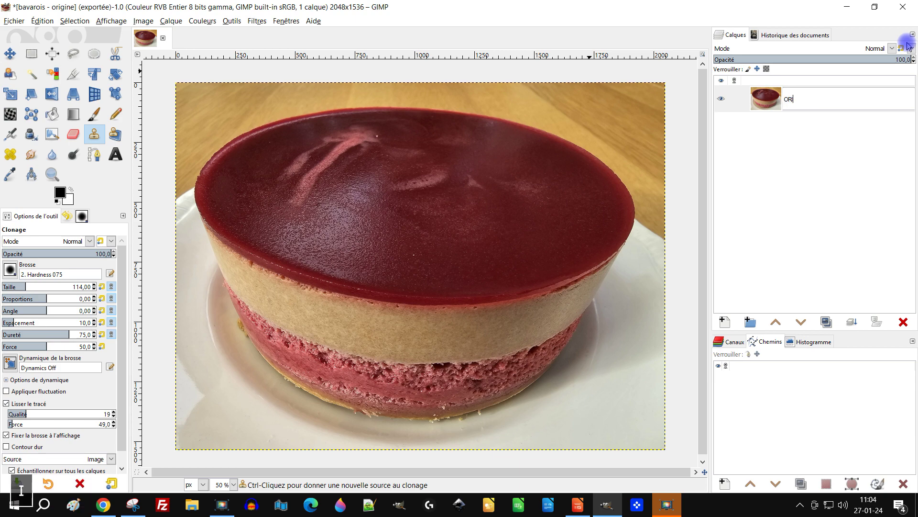
pyautogui.write('GINAL')
pyautogui.press('Return')
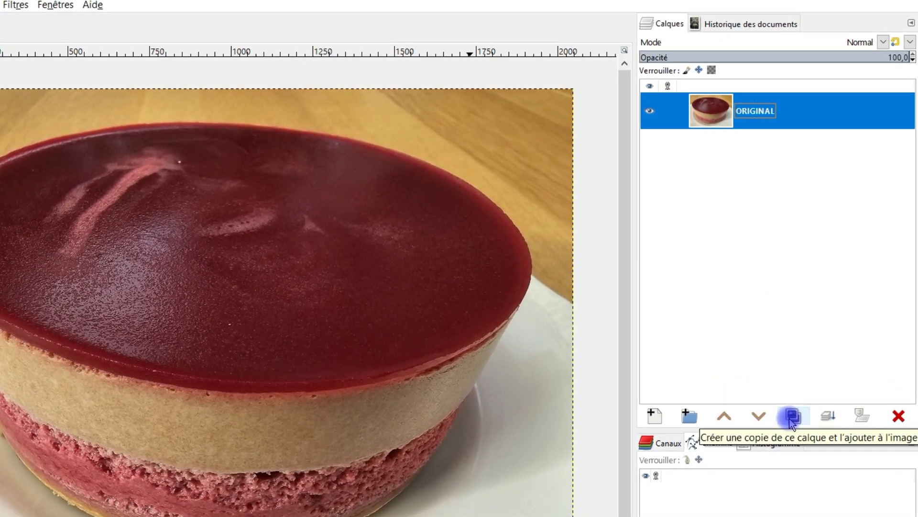
# - Duplicate the ORIGINAL layer and name the copy "traces blanches"
pyautogui.click(792, 418)
pyautogui.doubleClick(776, 111)
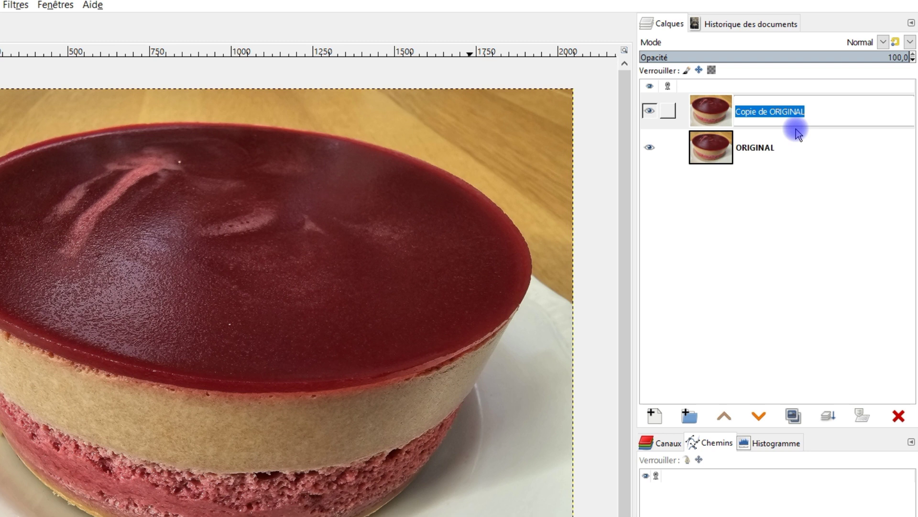
pyautogui.write('TRAC')
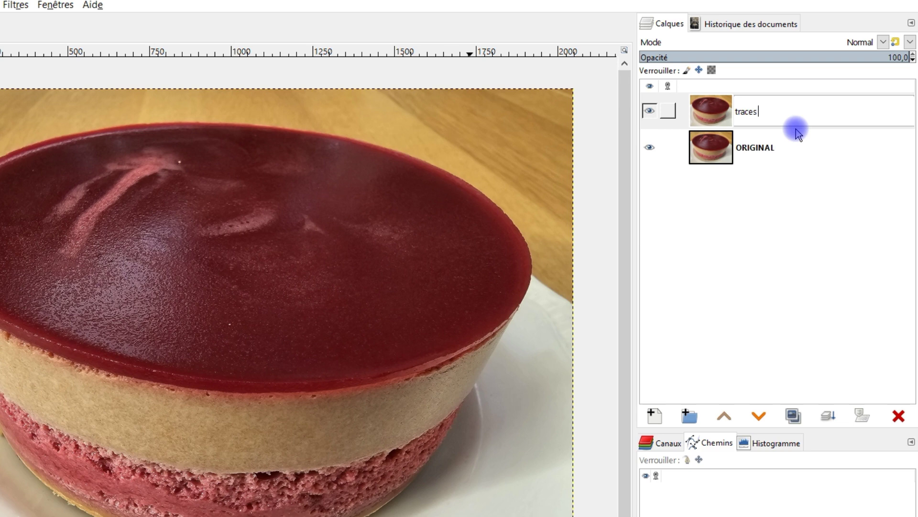
pyautogui.press('Return')
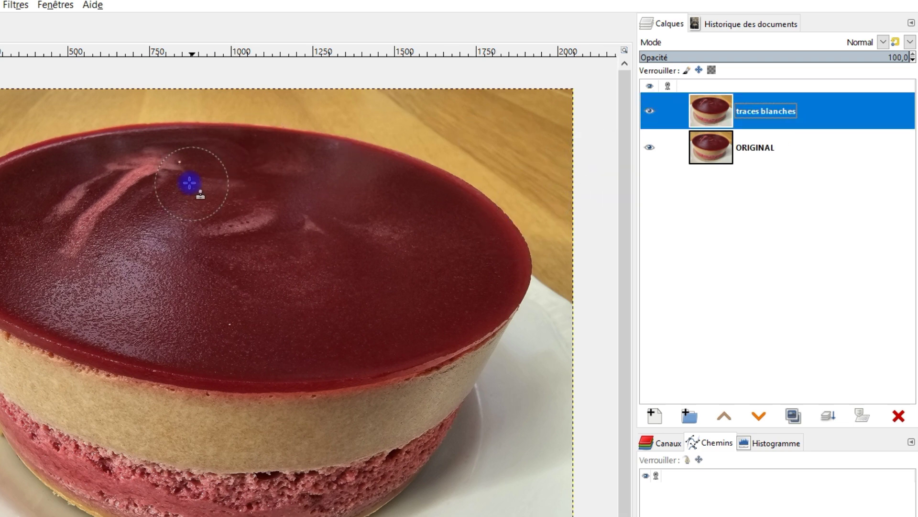
# - Examine the whitish streaks and reflections on the cake's dark red glaze up close and in the whole picture
pyautogui.scroll(3, 142, 172)
pyautogui.scroll(2, 252, 250)
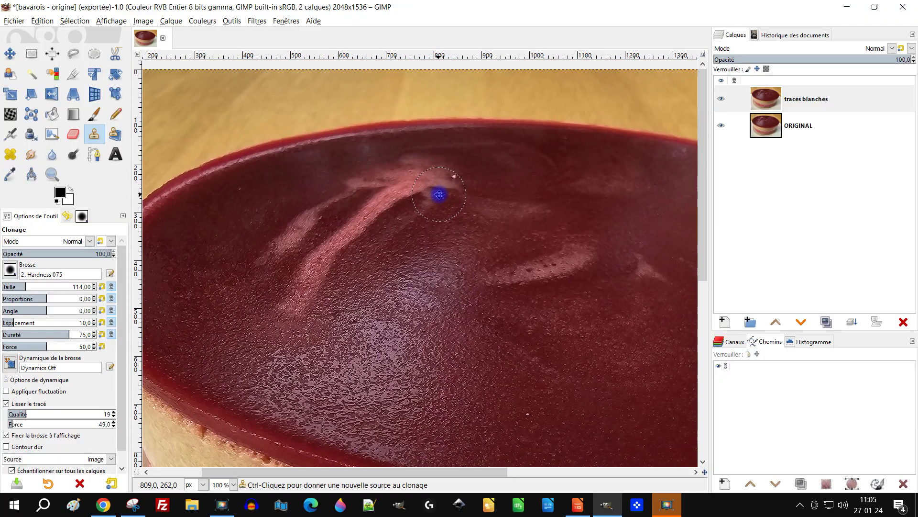
pyautogui.scroll(-2, 596, 196)
pyautogui.scroll(1, 476, 182)
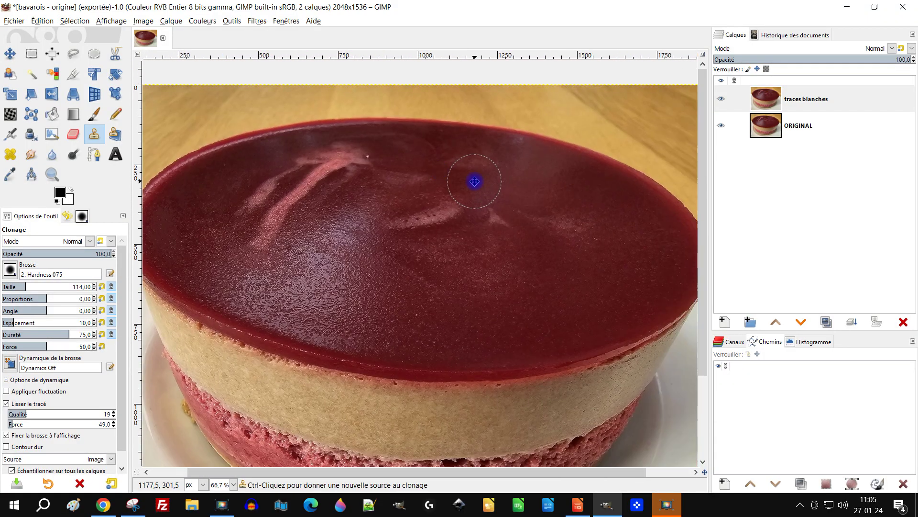
pyautogui.moveTo(484, 175)
pyautogui.mouseDown()
pyautogui.moveTo(496, 166)
pyautogui.moveTo(486, 161)
pyautogui.mouseUp()
pyautogui.scroll(-1, 486, 161)
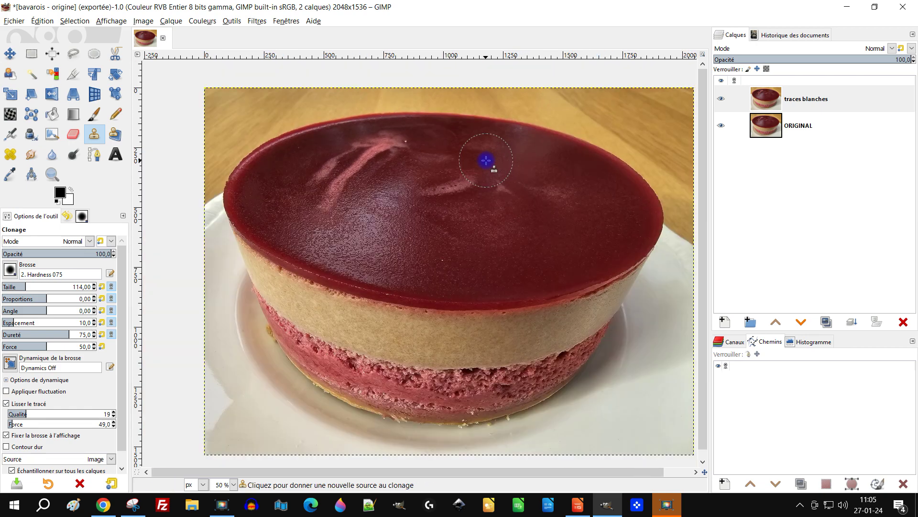
pyautogui.scroll(1, 486, 161)
pyautogui.scroll(-1, 486, 160)
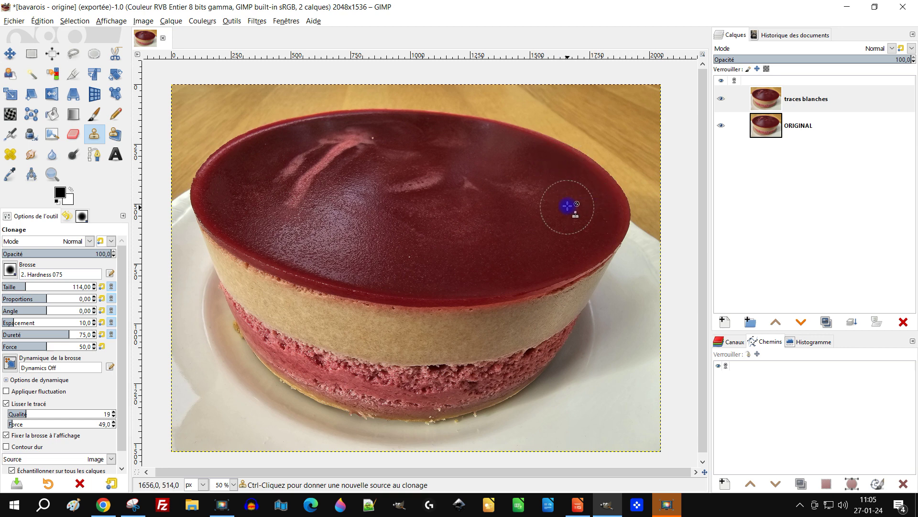
# - Activate the Rotate tool and enable its linked-items preview and synchronised preview
pyautogui.hotkey('shift', 'm')
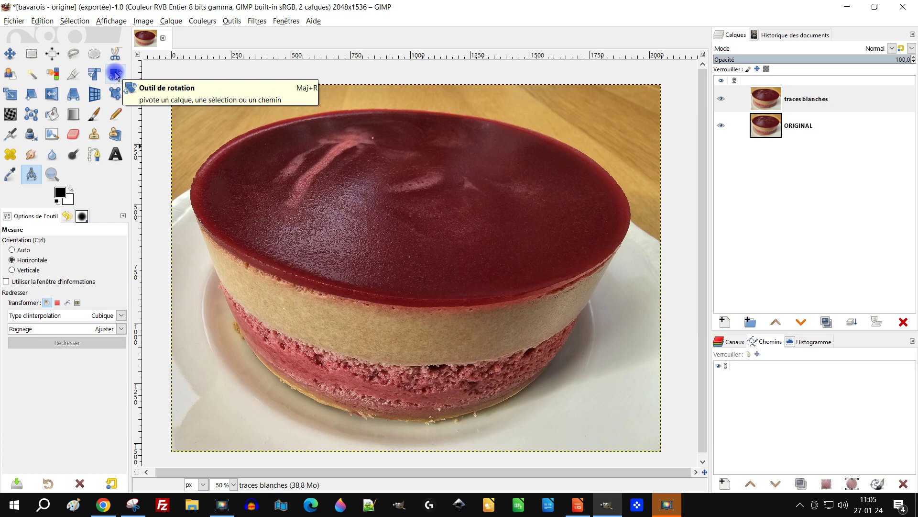
pyautogui.click(116, 74)
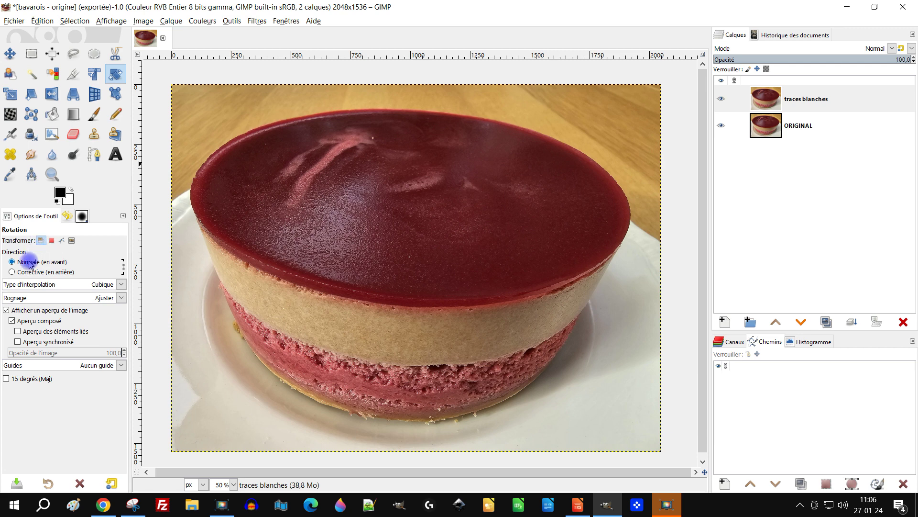
pyautogui.click(27, 331)
pyautogui.click(44, 341)
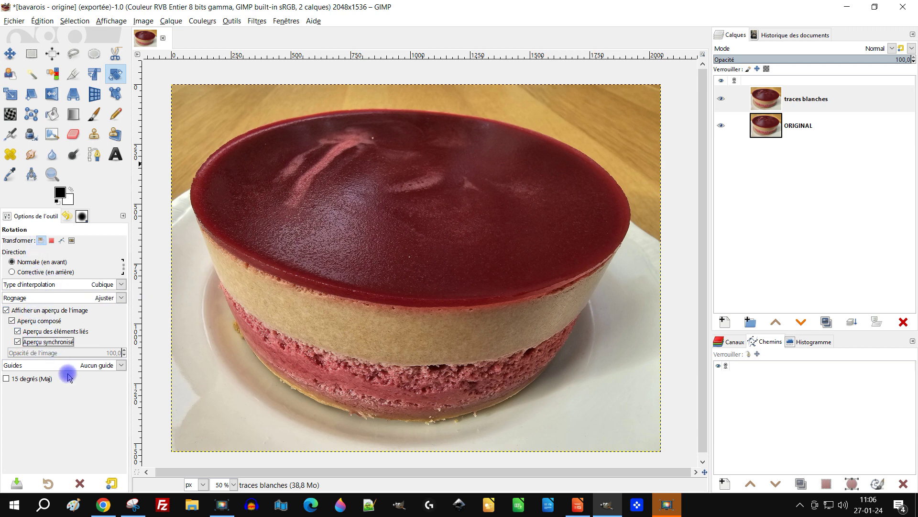
# - Start a rotation of the layer, trying the Règle des tiers and Sections d'or guides before choosing Règle des cinquièmes
pyautogui.click(56, 366)
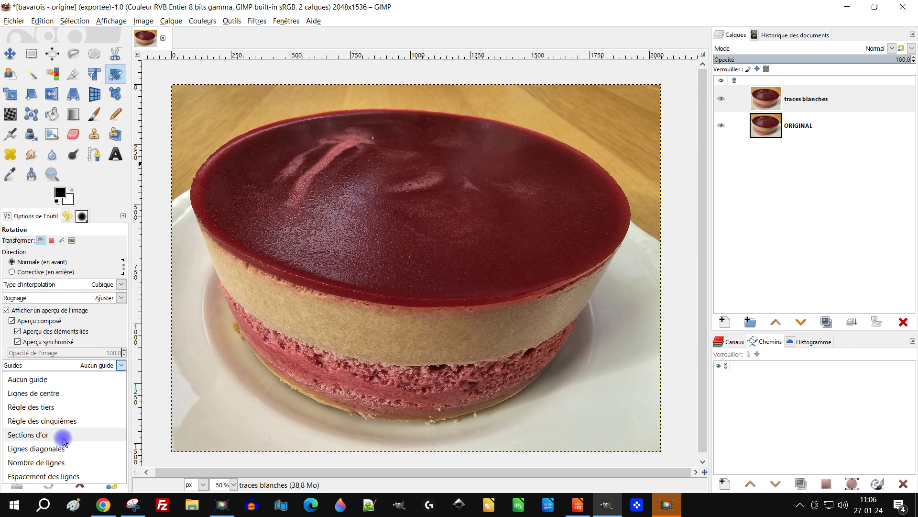
pyautogui.click(64, 412)
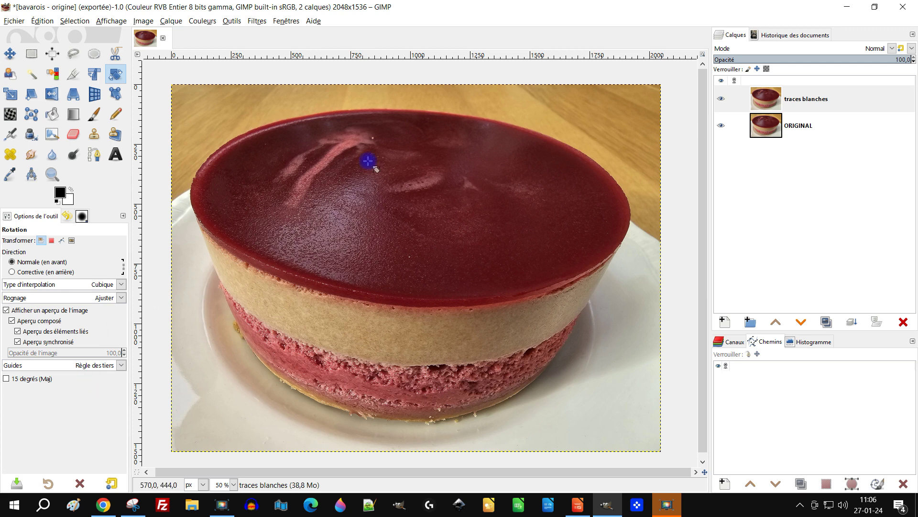
pyautogui.click(392, 219)
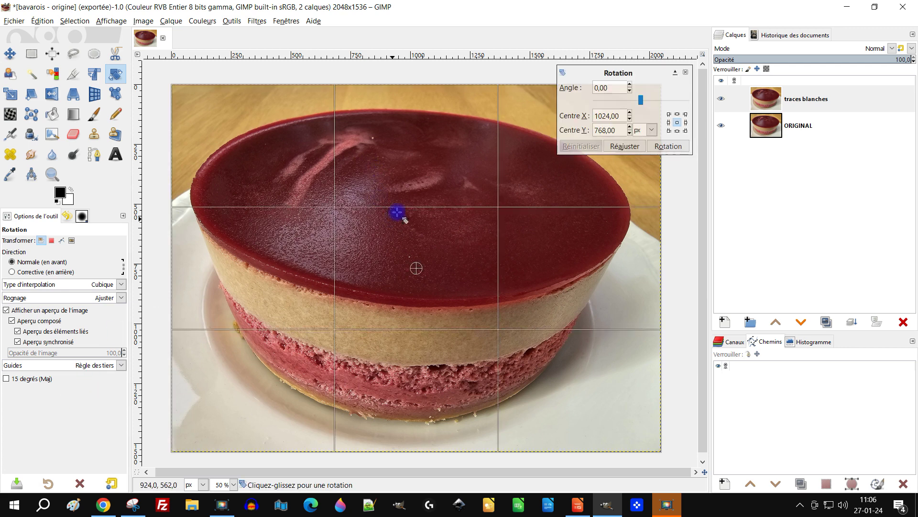
pyautogui.click(66, 365)
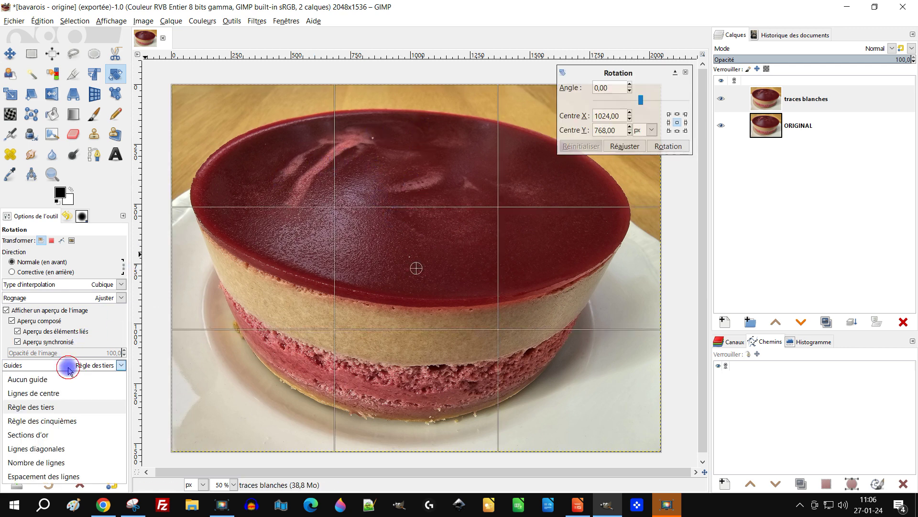
pyautogui.click(76, 434)
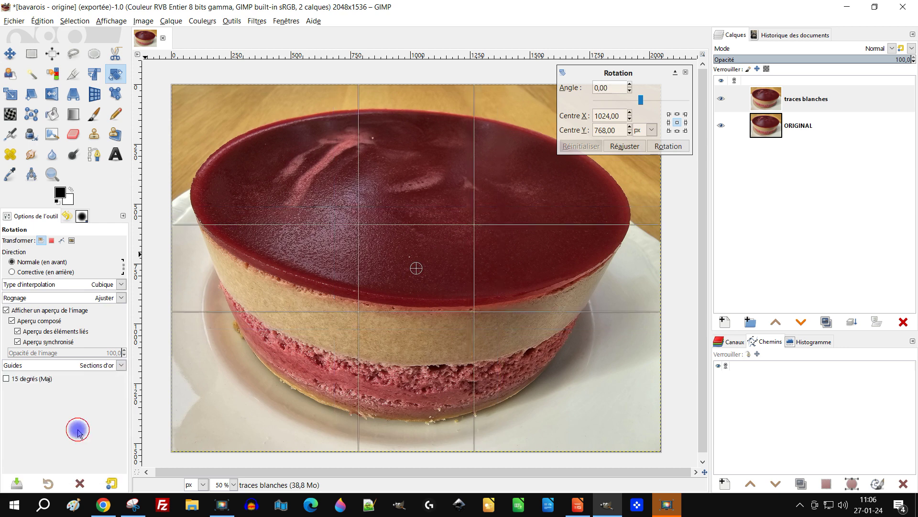
pyautogui.click(78, 365)
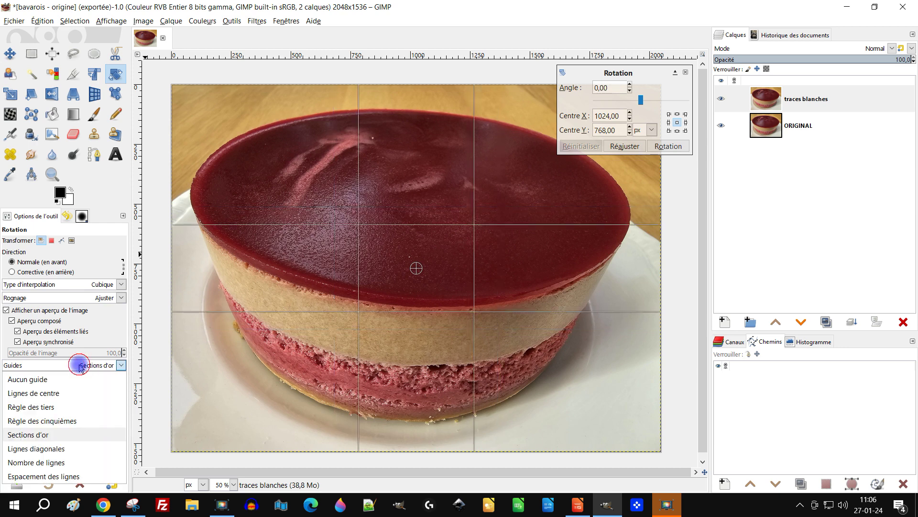
pyautogui.click(69, 424)
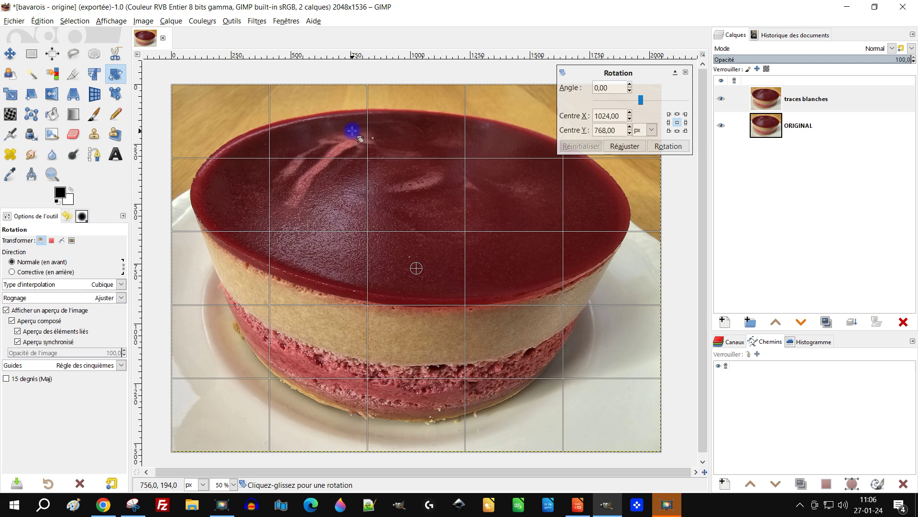
# - Rotate the layer freehand slightly counterclockwise, and adjust the rotation angle to -0.94°
pyautogui.moveTo(350, 130); pyautogui.dragTo(347, 134)
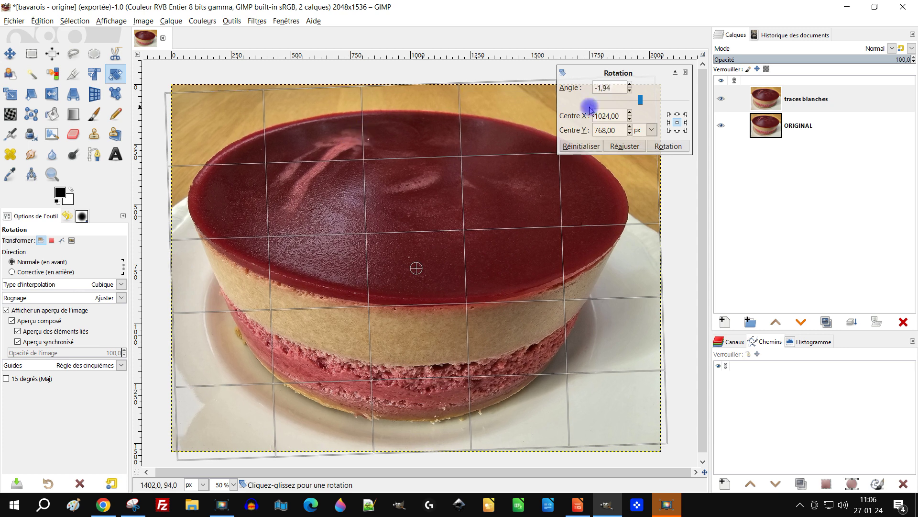
pyautogui.click(629, 86)
pyautogui.click(629, 86)
pyautogui.click(629, 86)
pyautogui.click(629, 86)
pyautogui.click(629, 87)
pyautogui.click(629, 86)
pyautogui.click(629, 87)
pyautogui.click(630, 87)
pyautogui.click(630, 86)
pyautogui.click(629, 86)
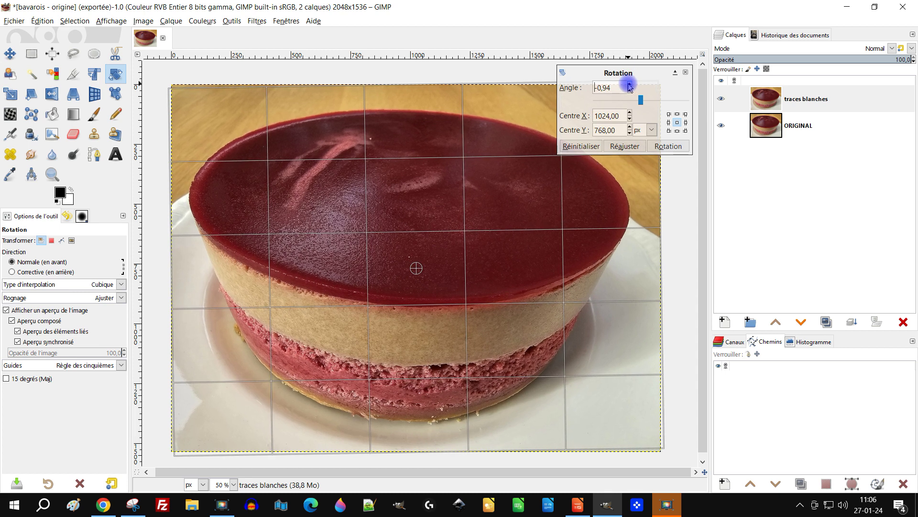
# - Fine-tune the layer's rotation angle to -1.14° around the image centre and apply the rotation
pyautogui.scroll(-2, 488, 276)
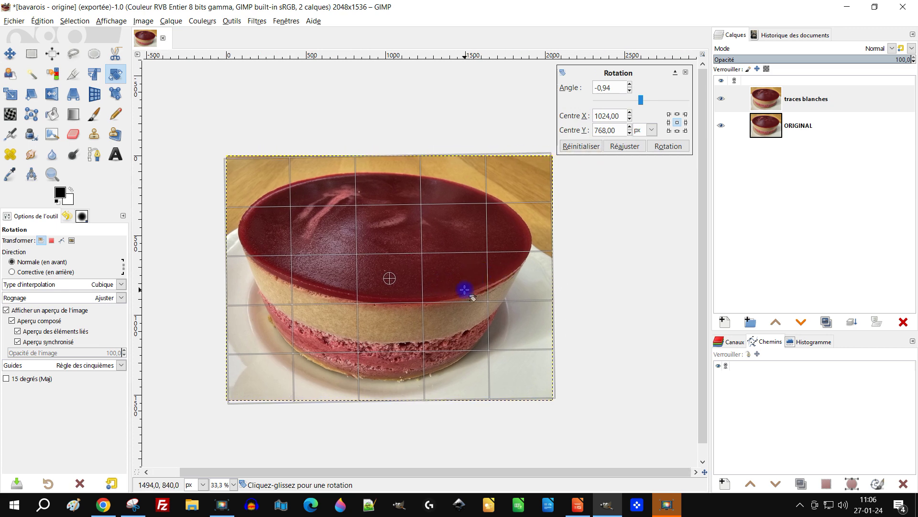
pyautogui.scroll(1, 464, 289)
pyautogui.moveTo(426, 287); pyautogui.dragTo(463, 297)
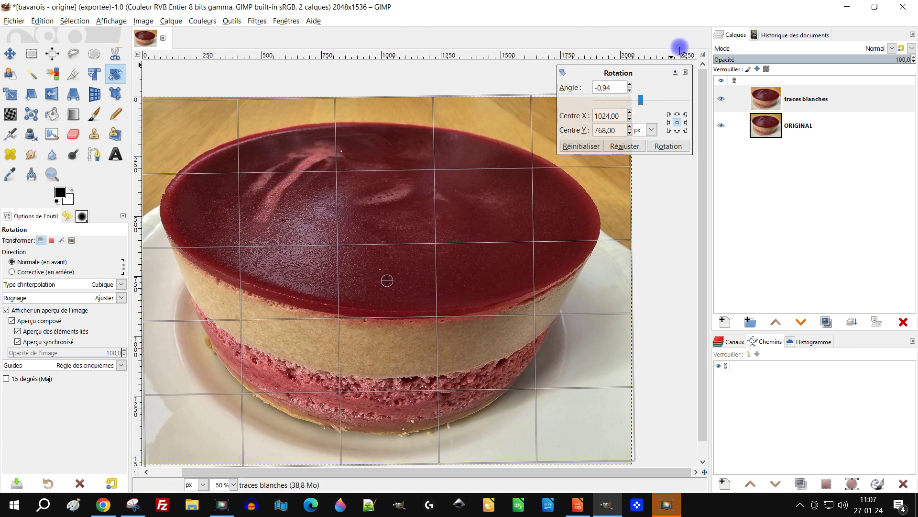
pyautogui.click(630, 91)
pyautogui.click(630, 91)
pyautogui.click(630, 91)
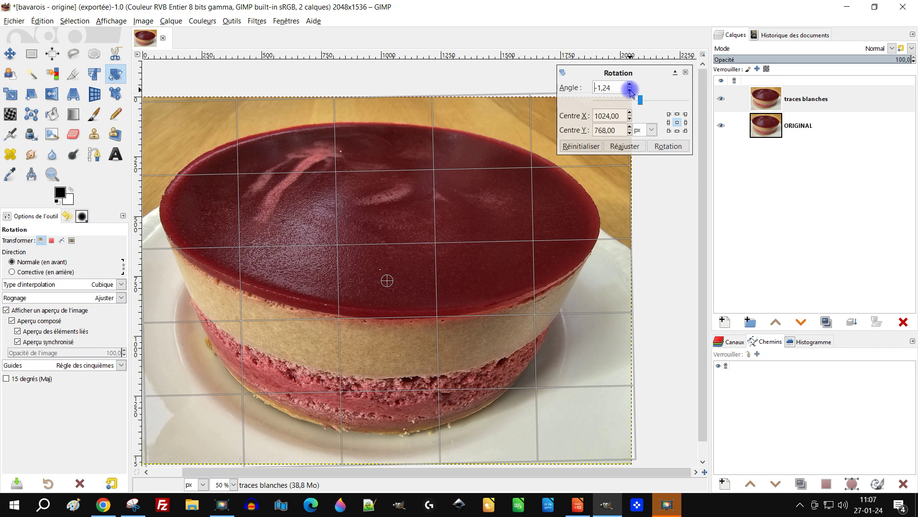
pyautogui.click(630, 91)
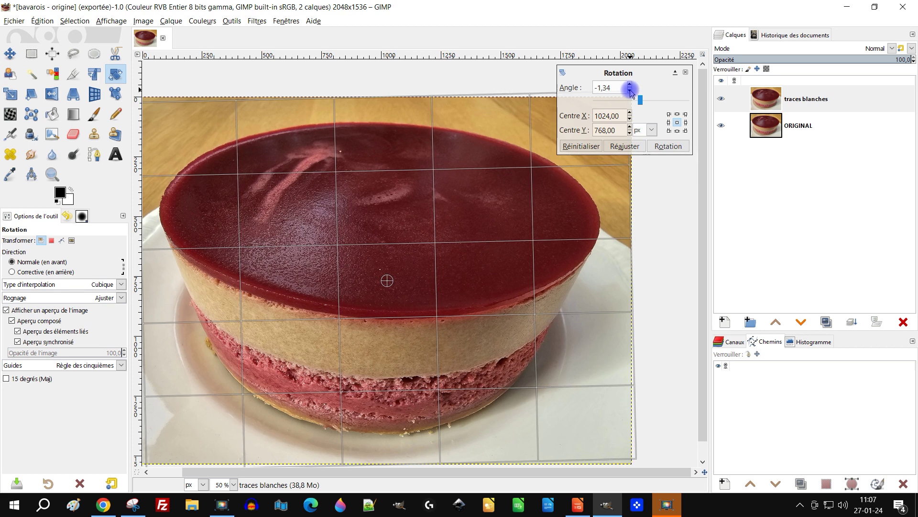
pyautogui.click(630, 91)
pyautogui.click(630, 90)
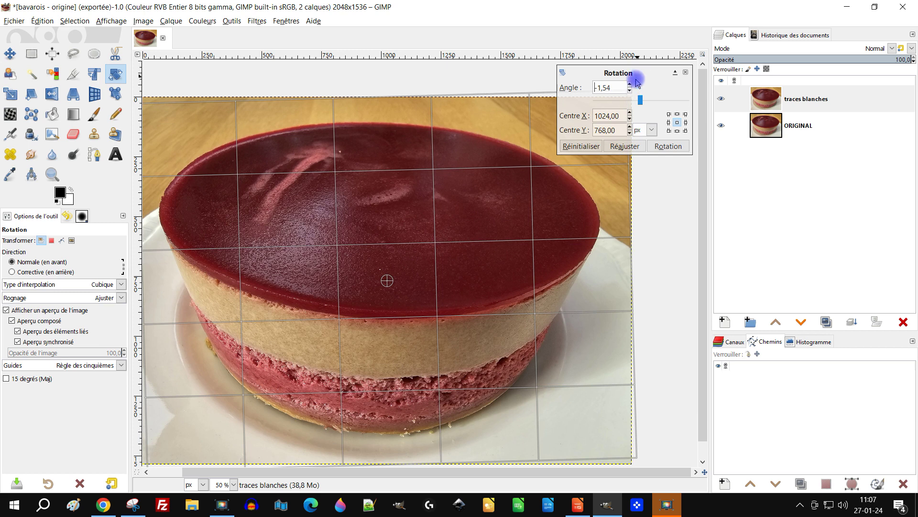
pyautogui.click(630, 85)
pyautogui.click(630, 85)
pyautogui.click(630, 85)
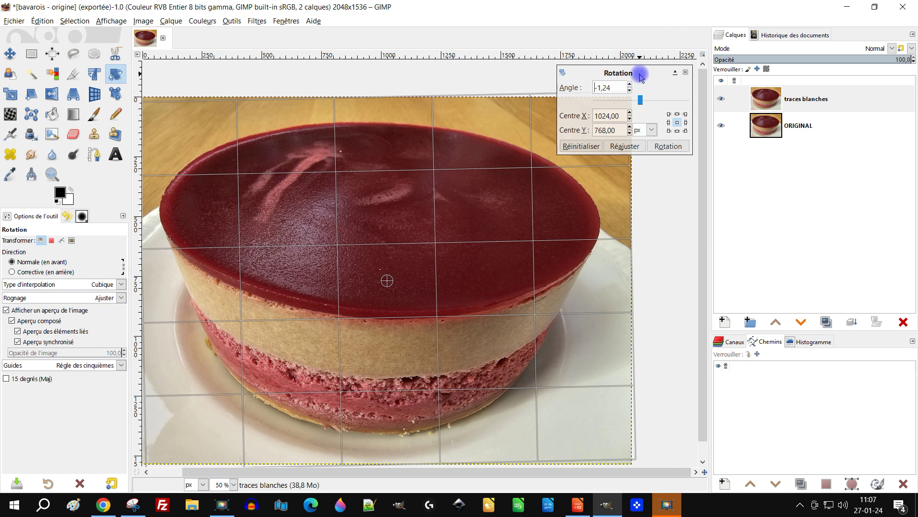
pyautogui.click(630, 85)
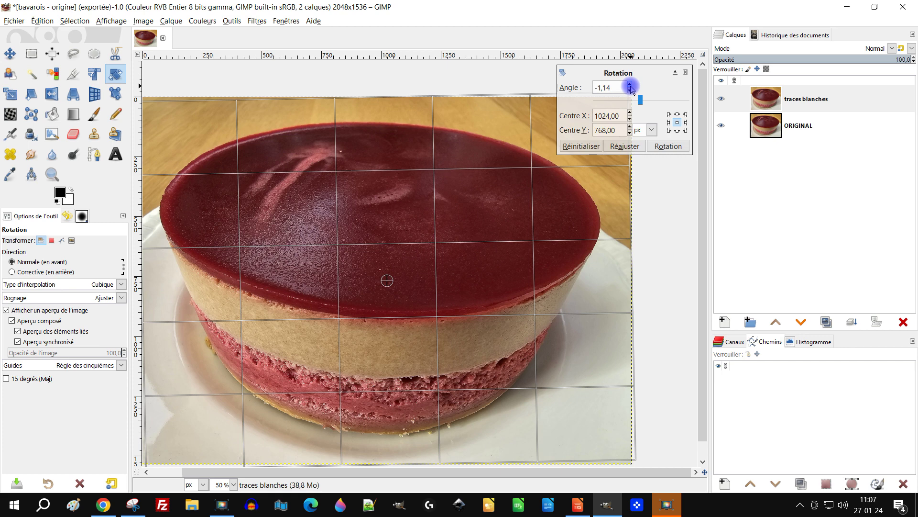
pyautogui.click(669, 145)
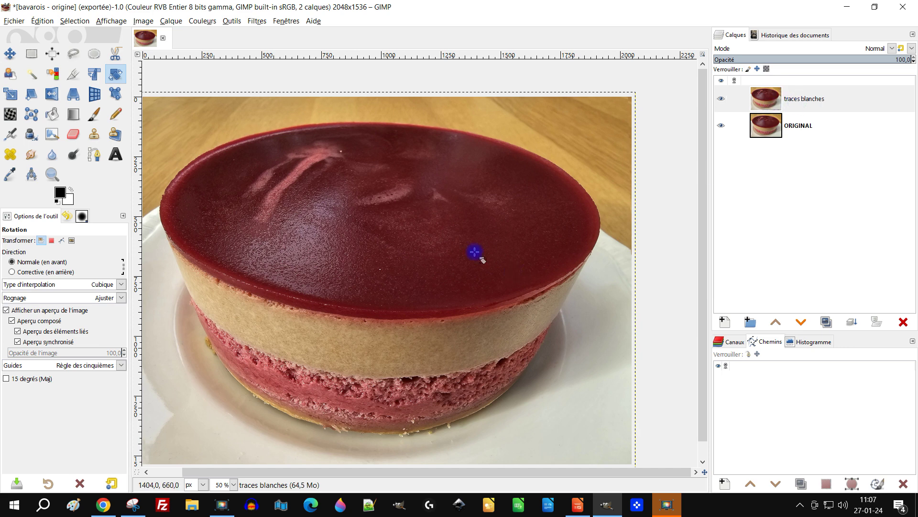
# - Select the traces blanches layer and examine the pale streaks on the cake's glaze up close
pyautogui.moveTo(464, 212); pyautogui.dragTo(437, 191)
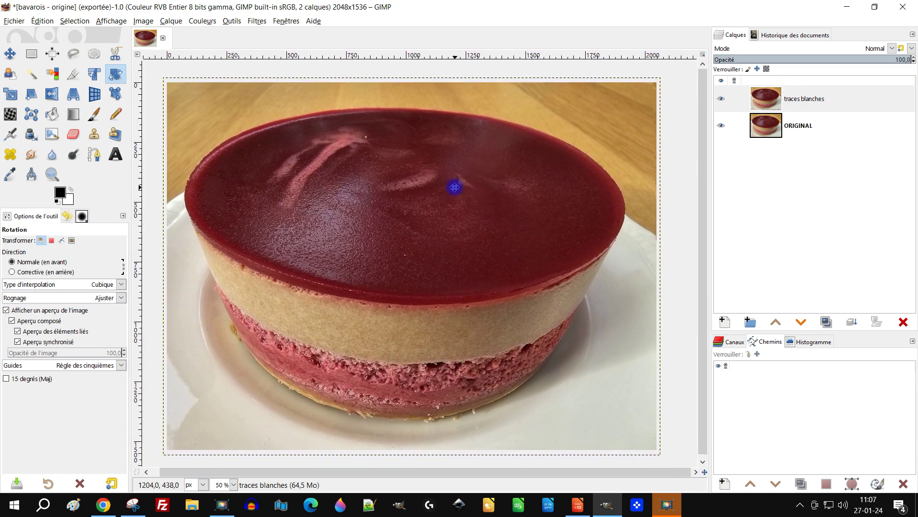
pyautogui.click(767, 104)
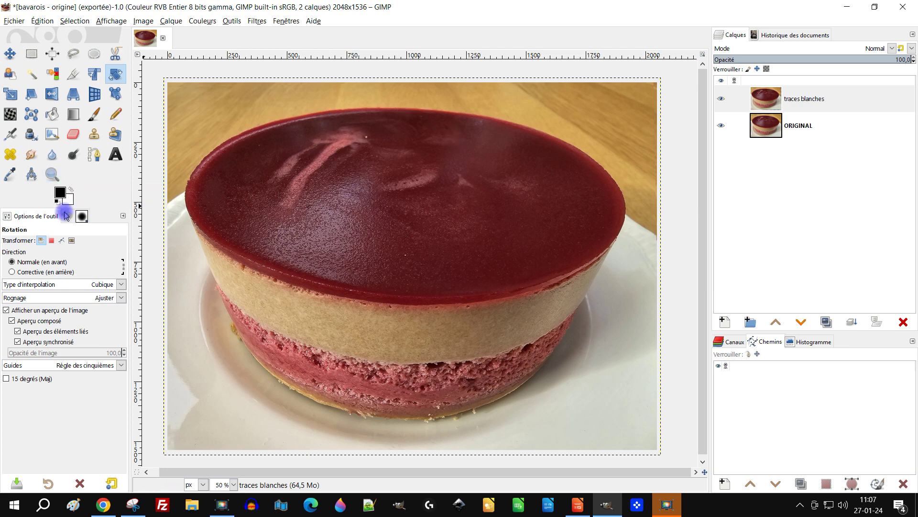
pyautogui.click(54, 174)
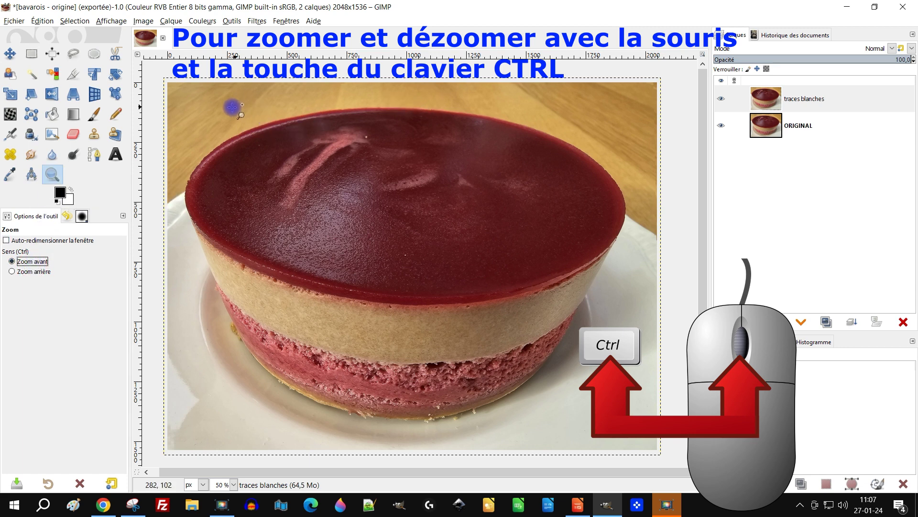
pyautogui.moveTo(219, 105); pyautogui.dragTo(478, 267)
pyautogui.scroll(1, 501, 222)
pyautogui.press('ctrl')
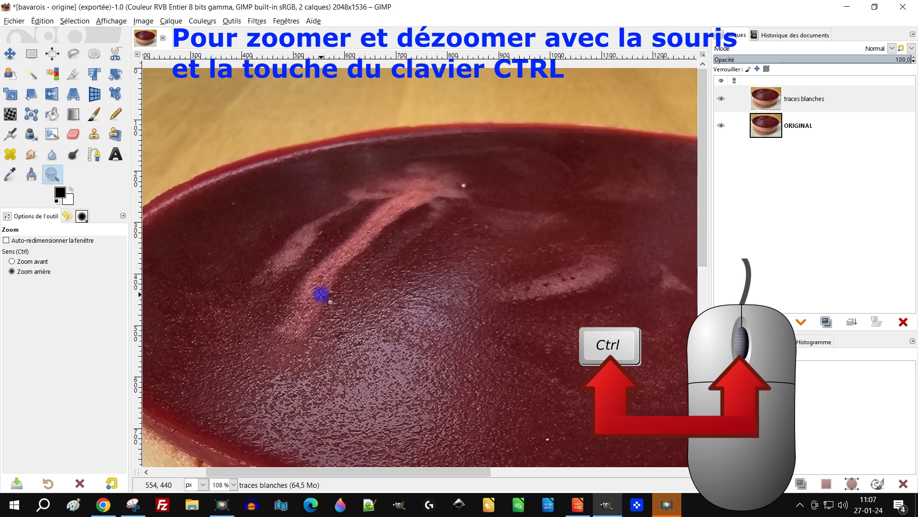
pyautogui.scroll(1, 322, 290)
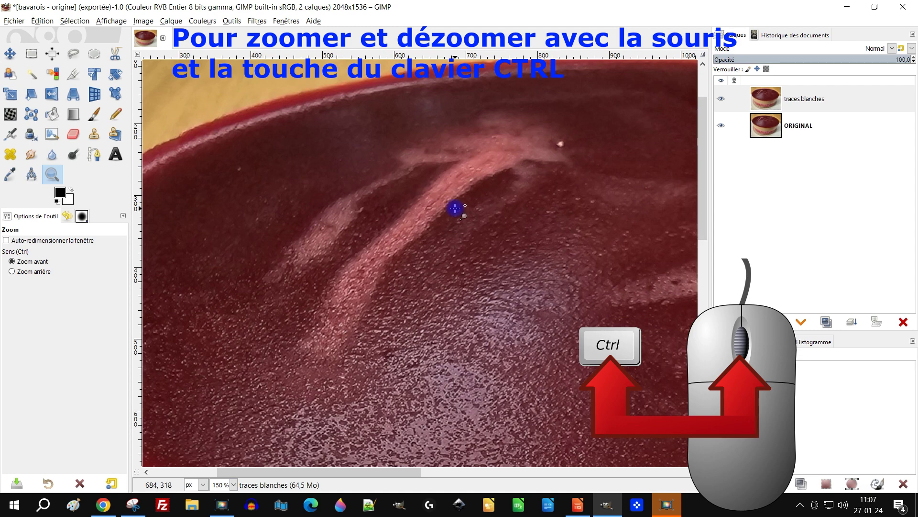
pyautogui.moveTo(427, 230); pyautogui.dragTo(447, 250)
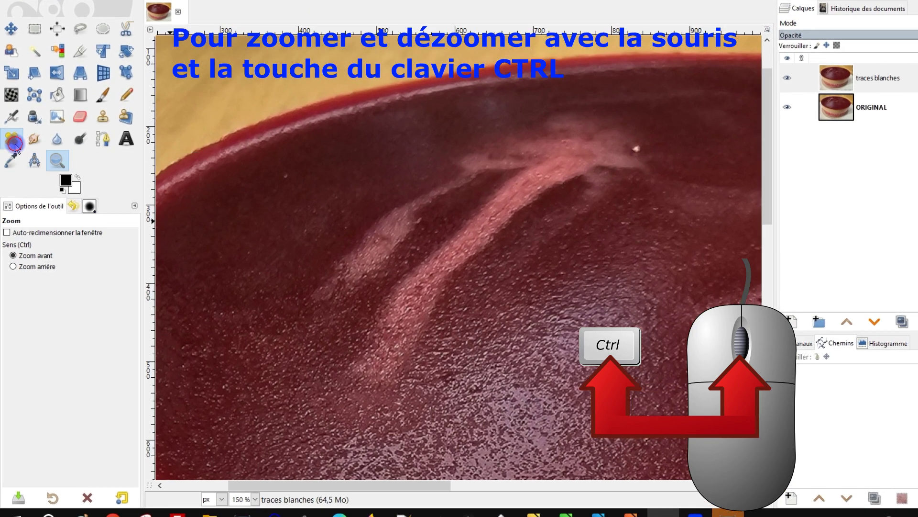
# - Activate the Healing tool with the 2. Hardness 075 brush and set its opacity to 100
pyautogui.click(12, 157)
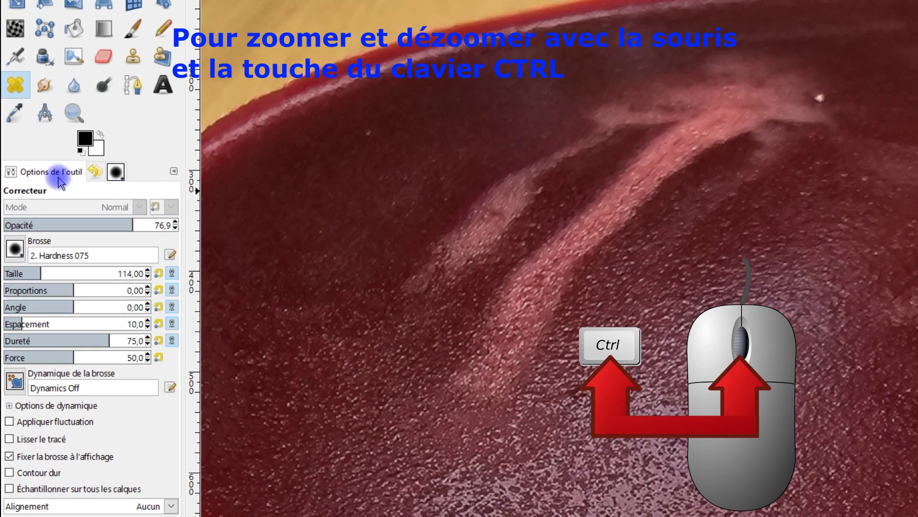
pyautogui.moveTo(128, 223); pyautogui.dragTo(190, 221)
pyautogui.click(13, 250)
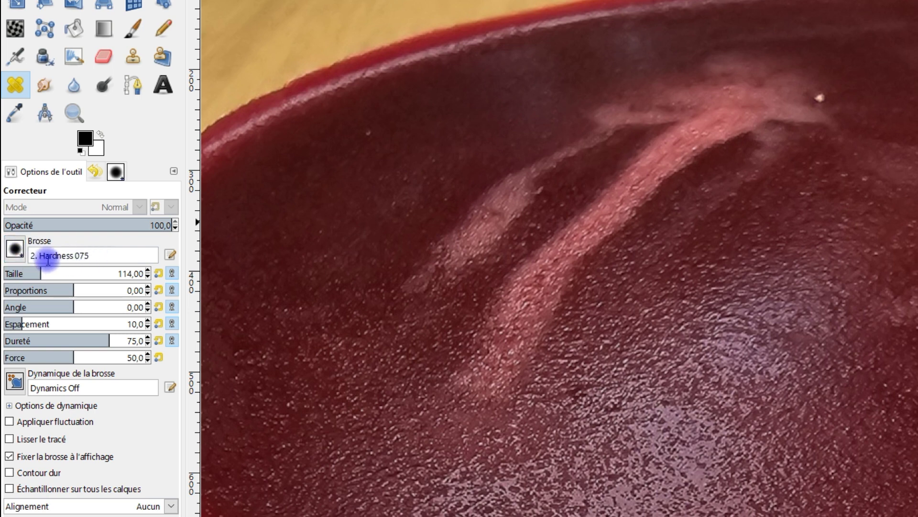
pyautogui.click(17, 257)
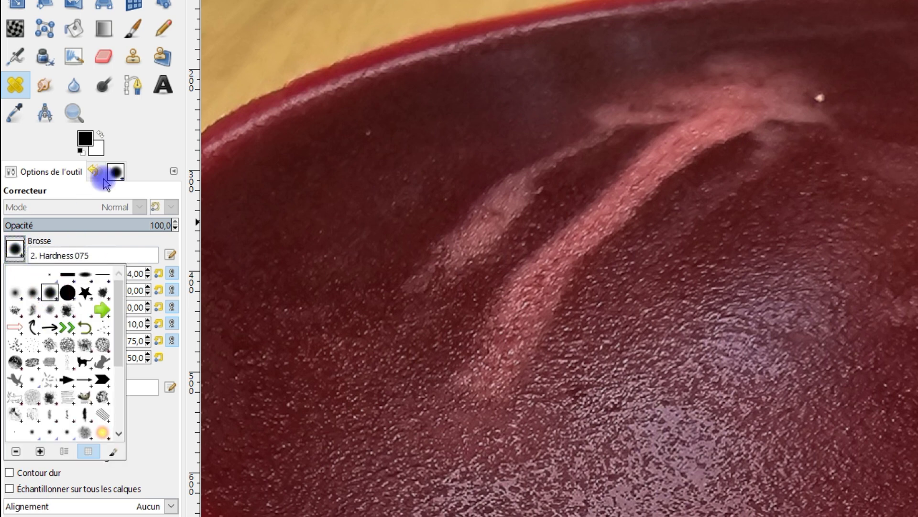
pyautogui.click(127, 173)
pyautogui.click(43, 286)
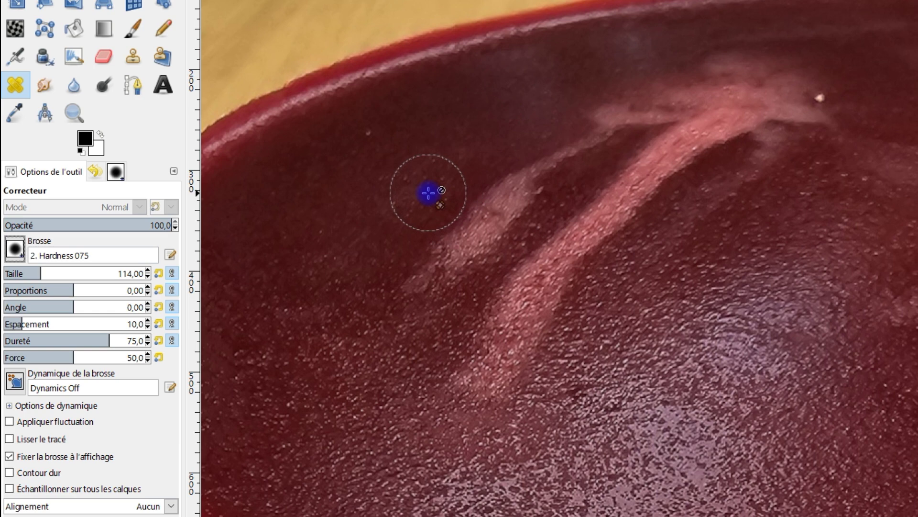
# - Heal the lower tip of the small pale streak, using clean dark glaze to its left as the source
pyautogui.scroll(1, 405, 184)
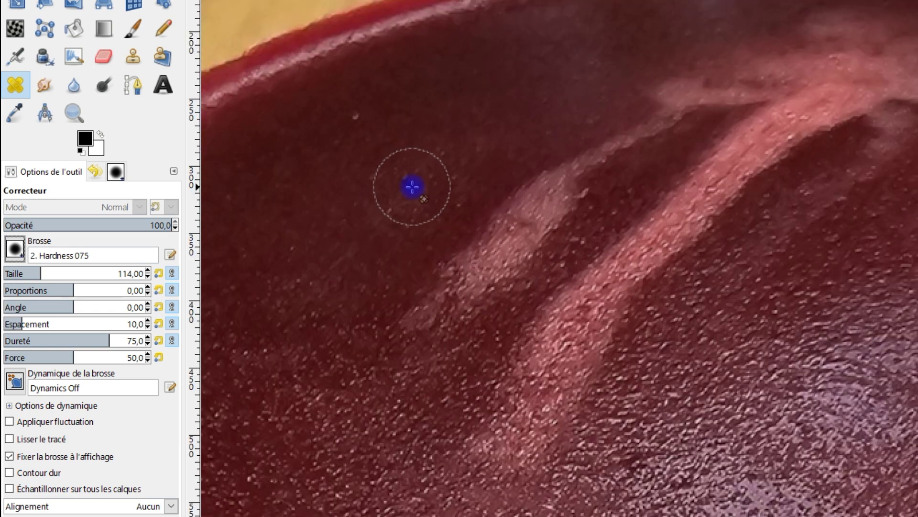
pyautogui.moveTo(570, 187); pyautogui.dragTo(584, 220)
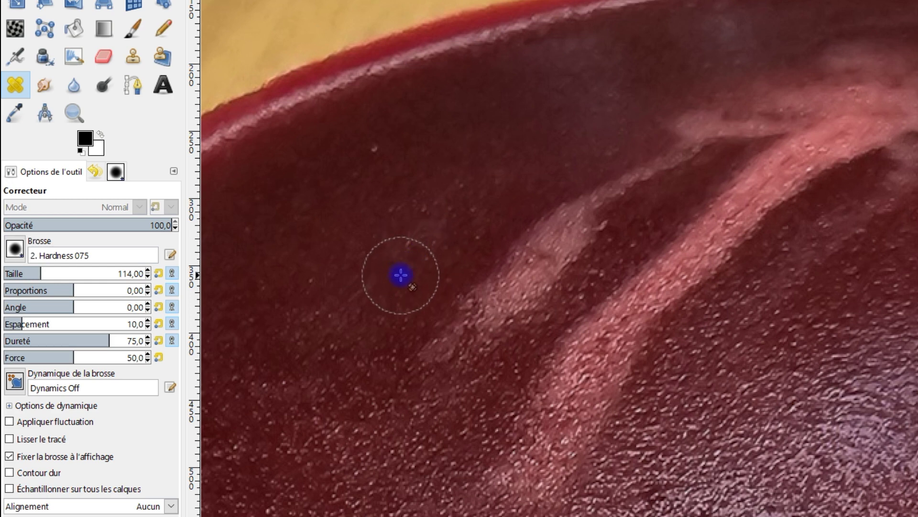
pyautogui.click(401, 275)
pyautogui.moveTo(511, 316)
pyautogui.mouseDown()
pyautogui.moveTo(464, 313)
pyautogui.moveTo(505, 269)
pyautogui.moveTo(448, 341)
pyautogui.moveTo(365, 332)
pyautogui.moveTo(360, 339)
pyautogui.moveTo(426, 352)
pyautogui.moveTo(447, 332)
pyautogui.moveTo(453, 351)
pyautogui.moveTo(353, 392)
pyautogui.moveTo(390, 334)
pyautogui.moveTo(371, 352)
pyautogui.moveTo(480, 326)
pyautogui.moveTo(492, 308)
pyautogui.moveTo(472, 330)
pyautogui.moveTo(619, 305)
pyautogui.moveTo(561, 242)
pyautogui.moveTo(584, 234)
pyautogui.moveTo(548, 266)
pyautogui.moveTo(570, 148)
pyautogui.moveTo(652, 377)
pyautogui.moveTo(576, 395)
pyautogui.moveTo(609, 371)
pyautogui.mouseUp()
pyautogui.keyDown('ctrl'); pyautogui.click(359, 337); pyautogui.keyUp('ctrl')
pyautogui.scroll(1, 385, 345)
pyautogui.scroll(-1, 391, 334)
pyautogui.scroll(2, 619, 306)
pyautogui.scroll(-5, 547, 266)
pyautogui.moveTo(523, 136); pyautogui.dragTo(564, 306)
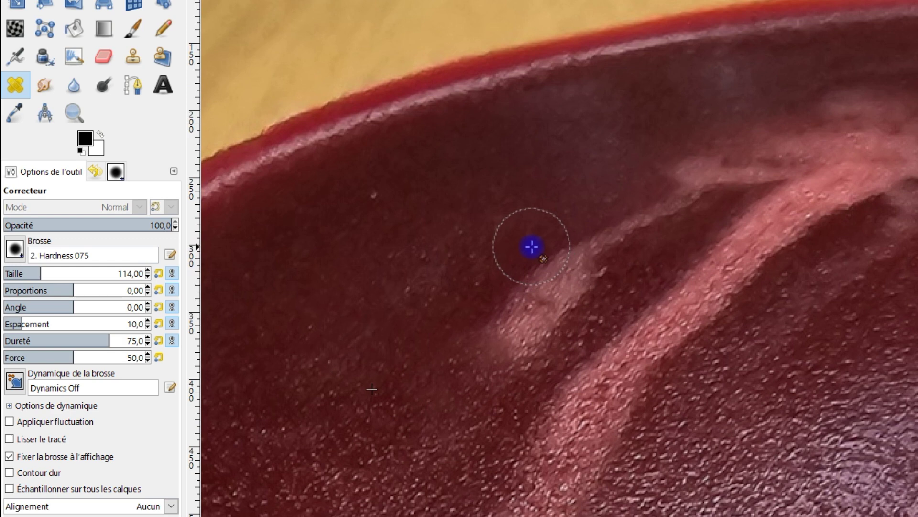
# - Heal the thin upper part of the small pale streak with smooth dark glaze sampled just above it
pyautogui.scroll(1, 526, 242)
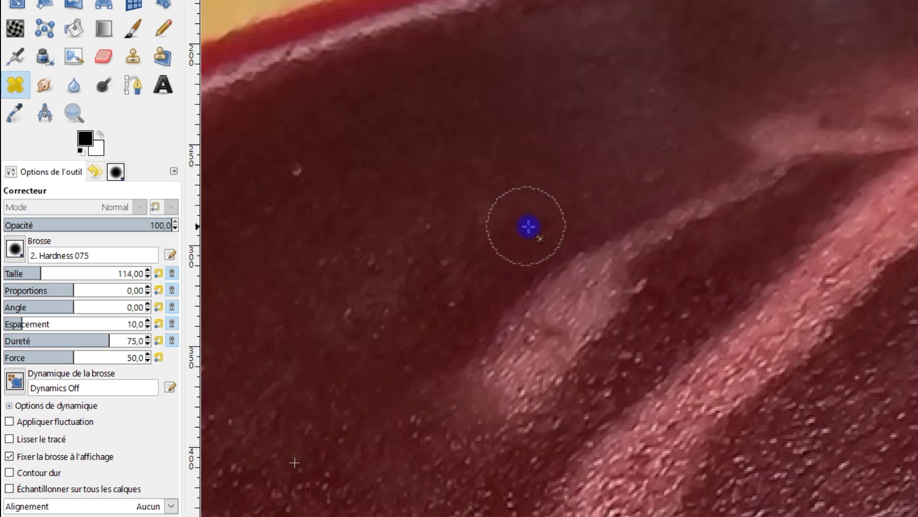
pyautogui.moveTo(556, 190); pyautogui.dragTo(538, 201)
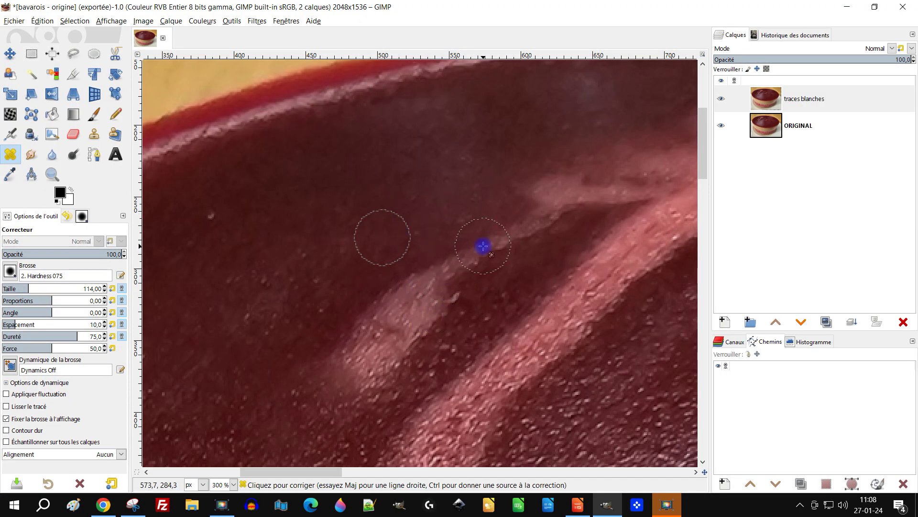
pyautogui.moveTo(517, 243); pyautogui.dragTo(453, 312)
pyautogui.moveTo(446, 265); pyautogui.dragTo(414, 291)
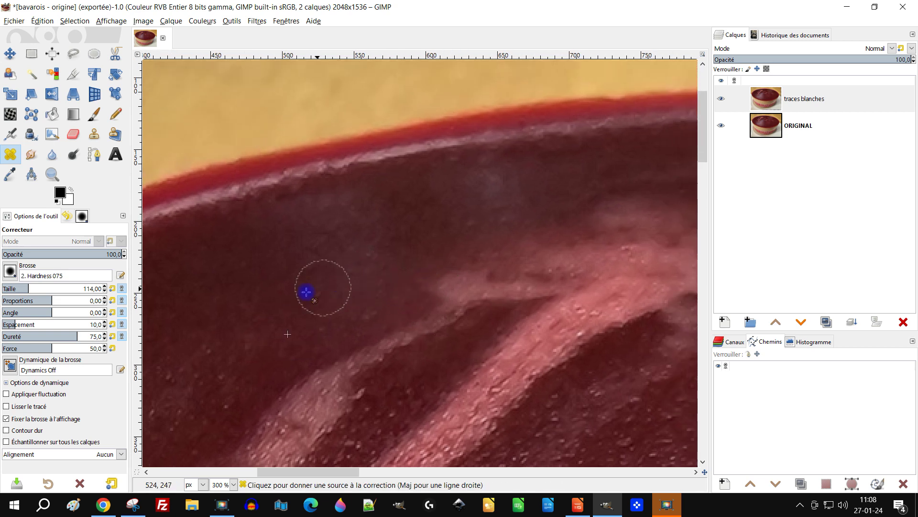
pyautogui.keyDown('ctrl'); pyautogui.click(309, 319); pyautogui.keyUp('ctrl')
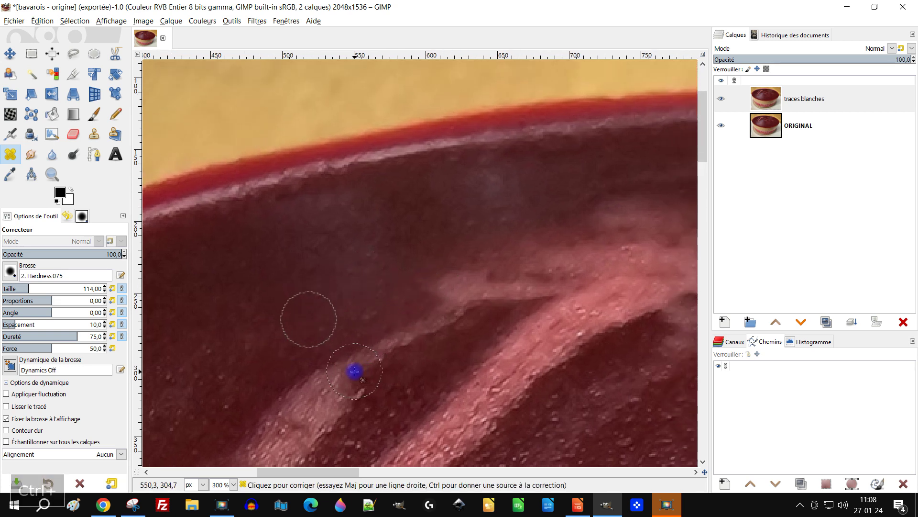
pyautogui.moveTo(353, 371)
pyautogui.mouseDown()
pyautogui.moveTo(340, 373)
pyautogui.moveTo(379, 353)
pyautogui.mouseUp()
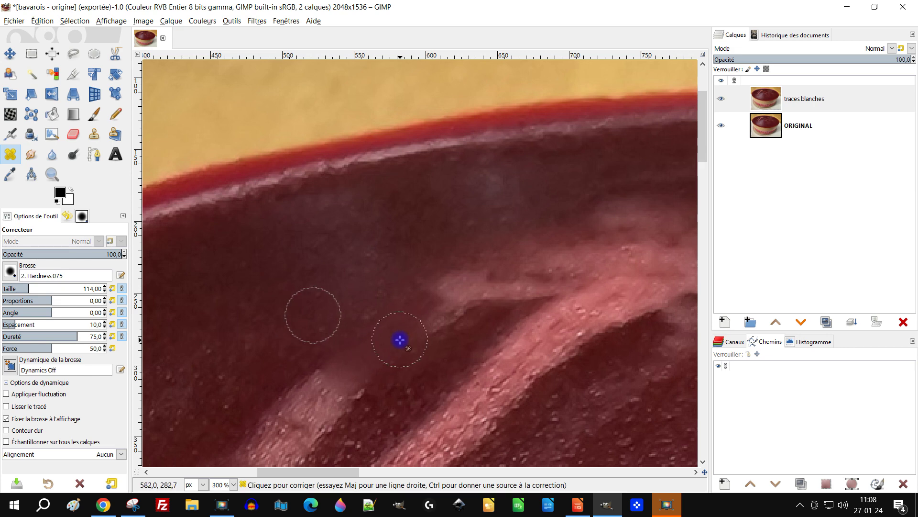
pyautogui.scroll(-3, 384, 397)
pyautogui.hscroll(-2, 384, 398)
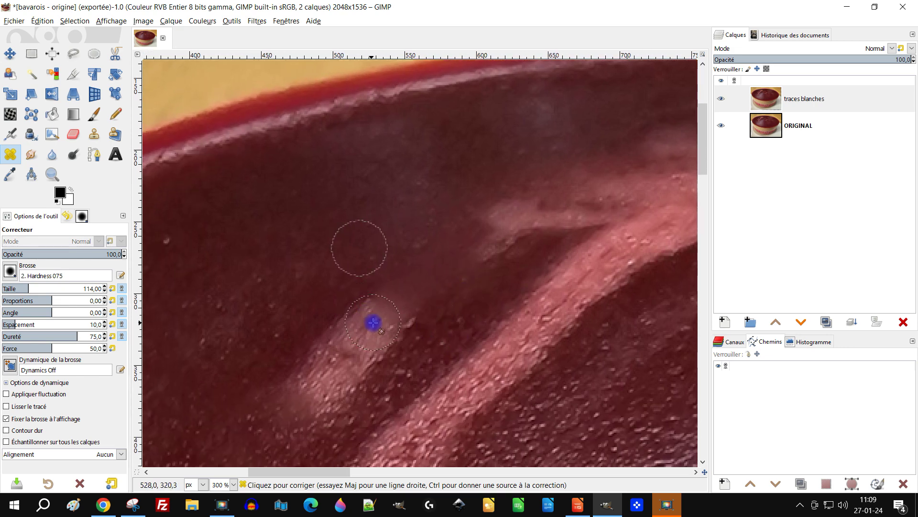
# - Heal away the remaining body of the small pale streak, resampling clean glaze beside and above it
pyautogui.scroll(-1, 359, 249)
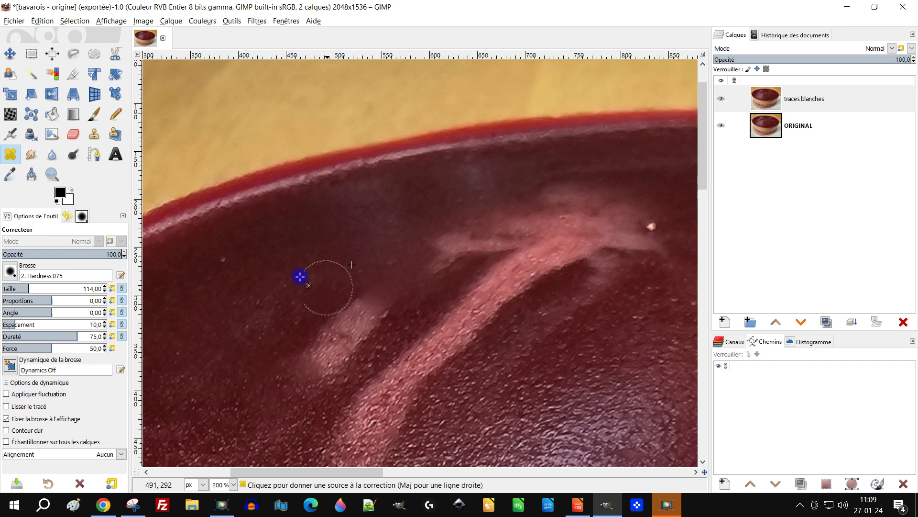
pyautogui.keyDown('ctrl'); pyautogui.click(279, 293); pyautogui.keyUp('ctrl')
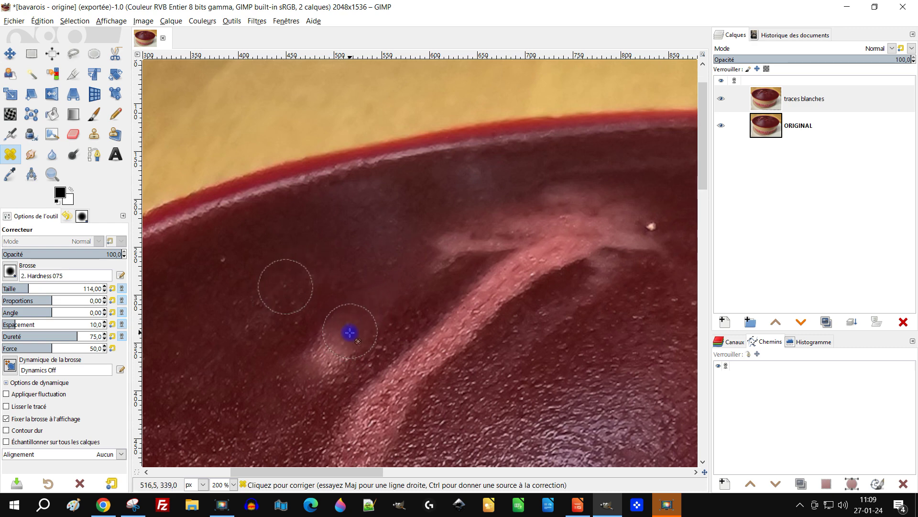
pyautogui.moveTo(322, 364)
pyautogui.mouseDown()
pyautogui.moveTo(335, 335)
pyautogui.moveTo(323, 361)
pyautogui.mouseUp()
pyautogui.keyDown('ctrl'); pyautogui.scroll(1, 399, 268); pyautogui.keyUp('ctrl')
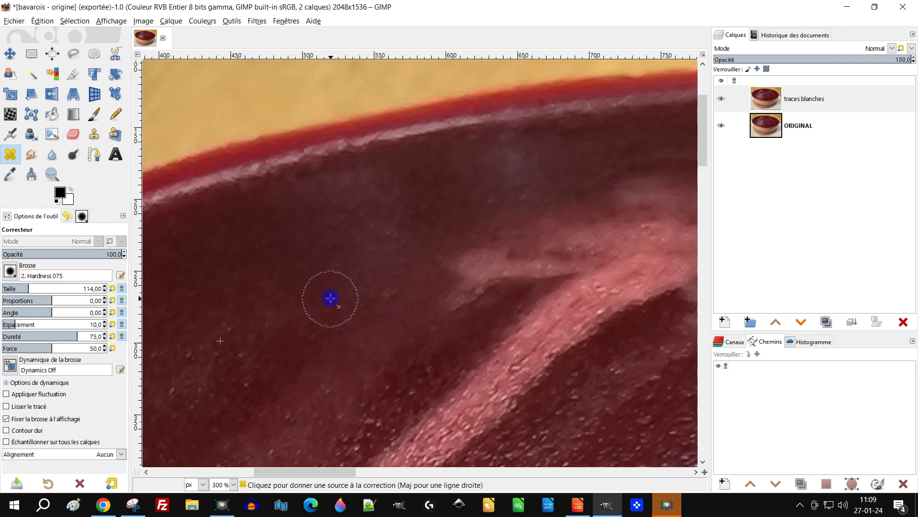
pyautogui.keyDown('ctrl'); pyautogui.click(339, 272); pyautogui.keyUp('ctrl')
pyautogui.moveTo(323, 376); pyautogui.dragTo(311, 394)
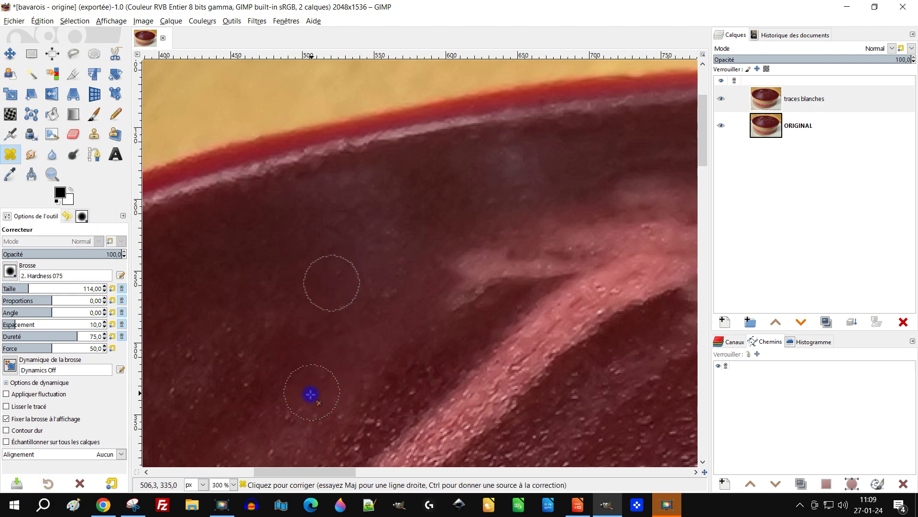
# - Even out the healed area left of the large streak with grainier glaze sampled below and to its left
pyautogui.keyDown('ctrl'); pyautogui.scroll(-1, 447, 369); pyautogui.keyUp('ctrl')
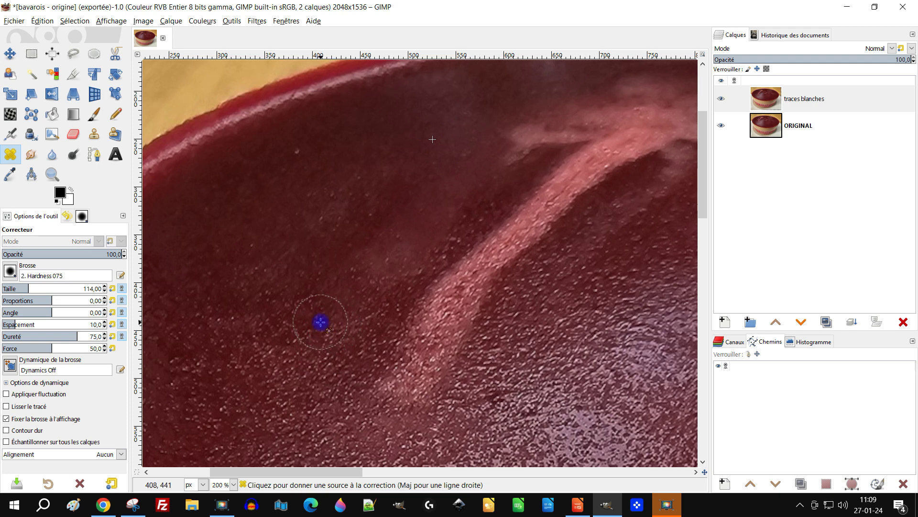
pyautogui.keyDown('ctrl'); pyautogui.click(328, 319); pyautogui.keyUp('ctrl')
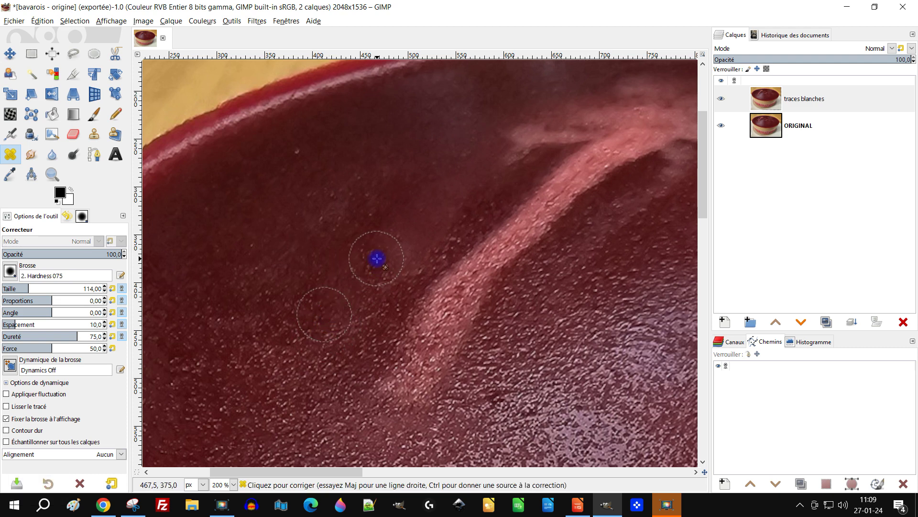
pyautogui.moveTo(406, 248); pyautogui.dragTo(368, 242)
pyautogui.moveTo(515, 238); pyautogui.dragTo(497, 283)
pyautogui.keyDown('ctrl'); pyautogui.click(303, 324); pyautogui.keyUp('ctrl')
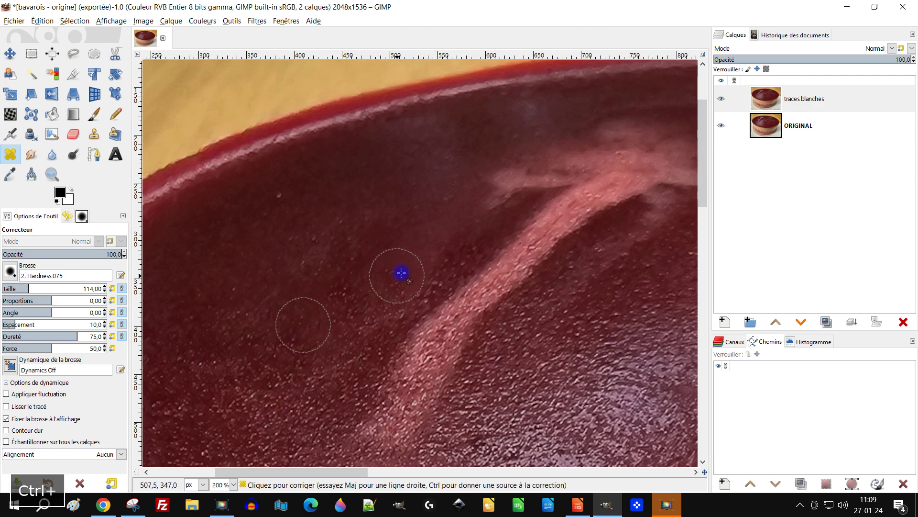
pyautogui.moveTo(420, 263)
pyautogui.mouseDown()
pyautogui.moveTo(447, 238)
pyautogui.moveTo(471, 232)
pyautogui.mouseUp()
pyautogui.moveTo(535, 236); pyautogui.dragTo(478, 292)
pyautogui.keyDown('ctrl'); pyautogui.scroll(-2, 521, 282); pyautogui.keyUp('ctrl')
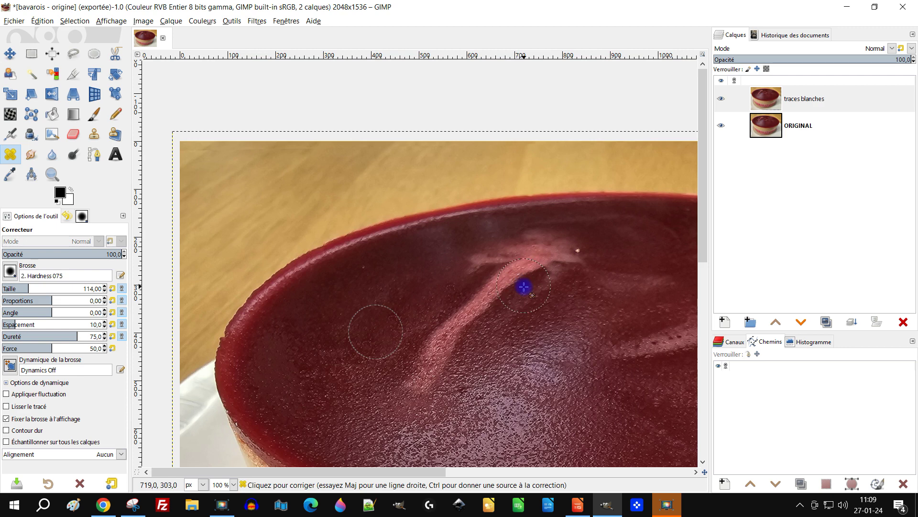
pyautogui.keyDown('ctrl'); pyautogui.scroll(1, 430, 321); pyautogui.keyUp('ctrl')
pyautogui.moveTo(468, 348); pyautogui.dragTo(453, 351)
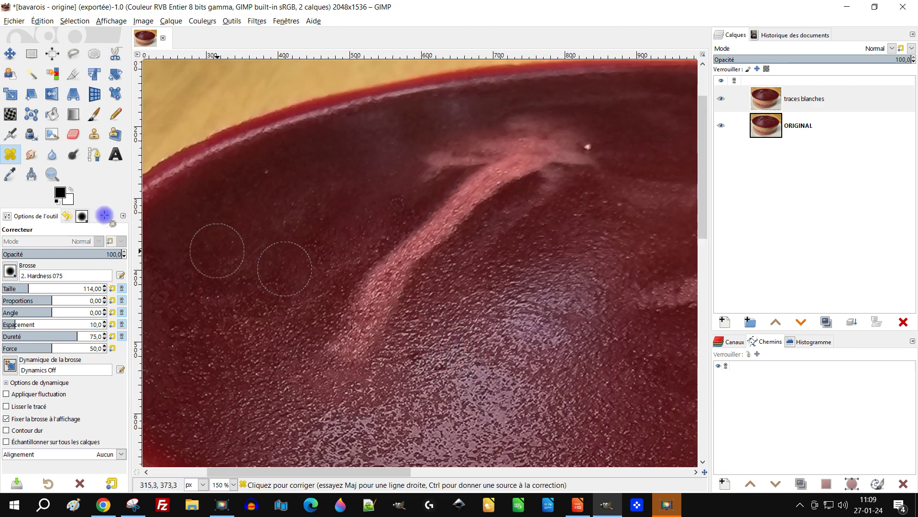
# - Using the Clone tool at 67.7 opacity, cover the lower end of the large streak with textured glaze sampled to its right
pyautogui.click(92, 135)
pyautogui.press('ctrl')
pyautogui.keyDown('ctrl'); pyautogui.click(448, 358); pyautogui.keyUp('ctrl')
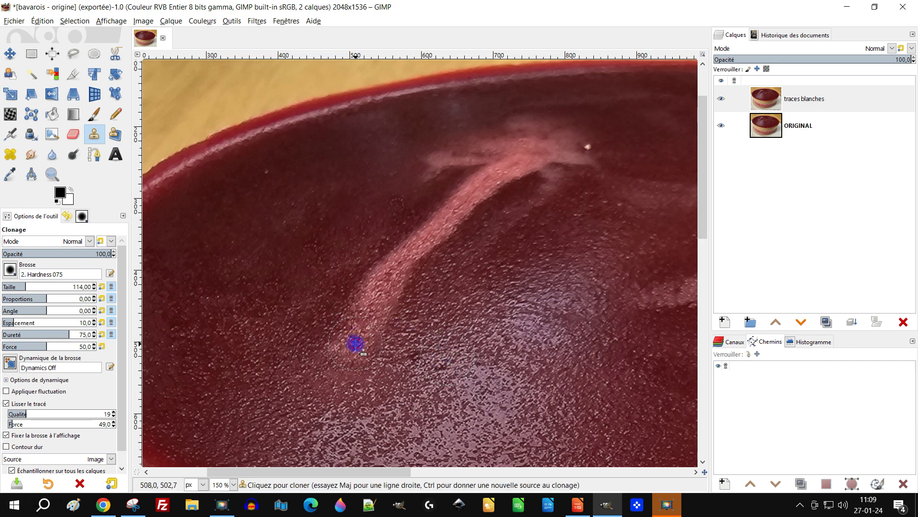
pyautogui.hotkey('ctrl', 'z')
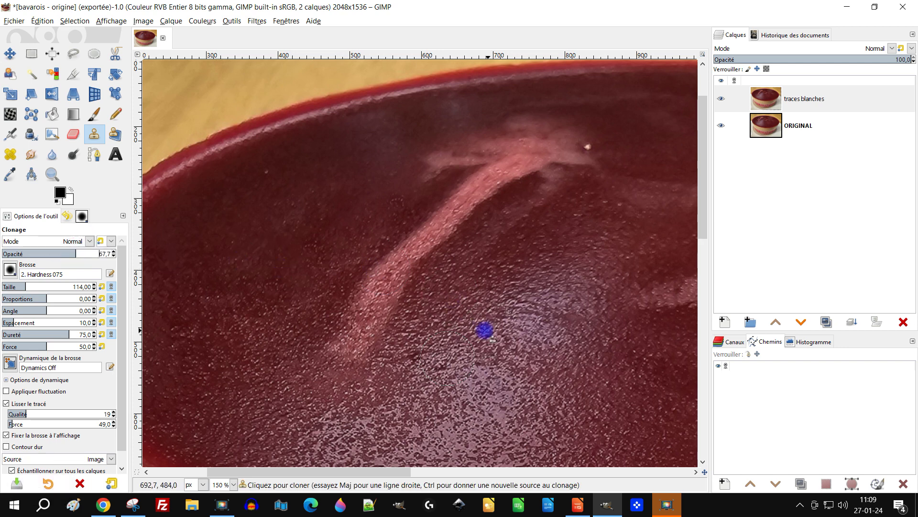
pyautogui.keyDown('ctrl'); pyautogui.click(433, 336); pyautogui.keyUp('ctrl')
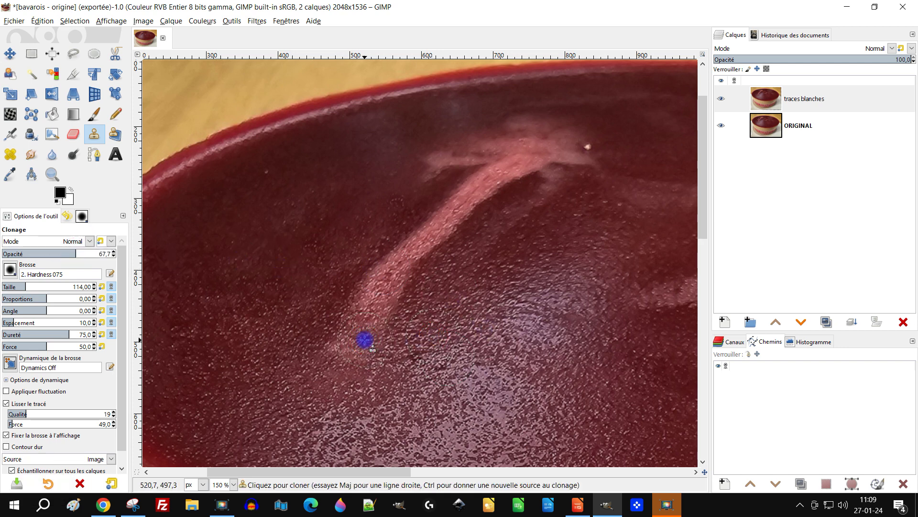
pyautogui.moveTo(373, 324); pyautogui.dragTo(398, 279)
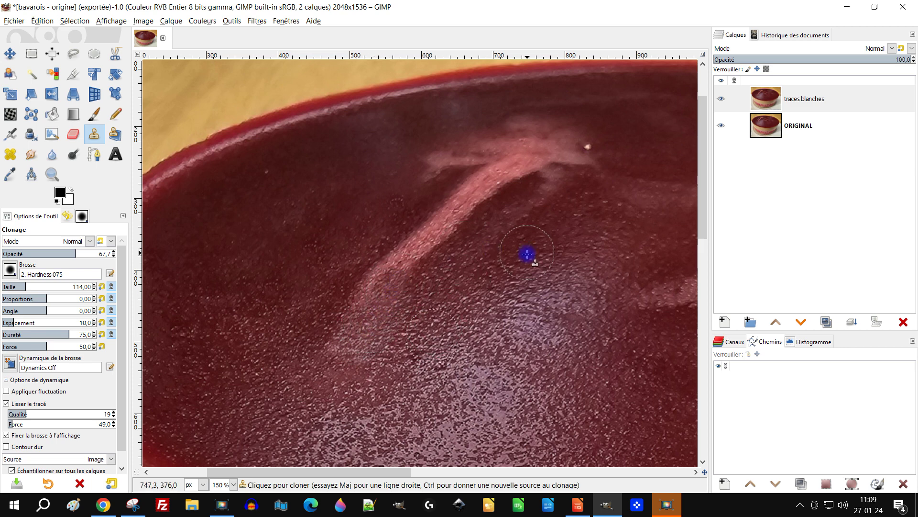
# - Clone neighbouring glaze over the middle of the large streak and blend its lower end using fresh source points
pyautogui.scroll(2, 527, 253)
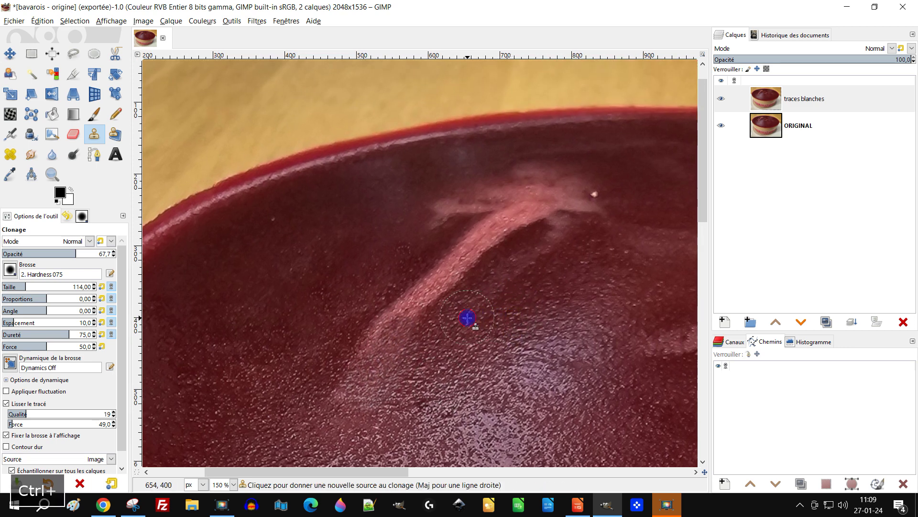
pyautogui.moveTo(415, 316); pyautogui.dragTo(455, 290)
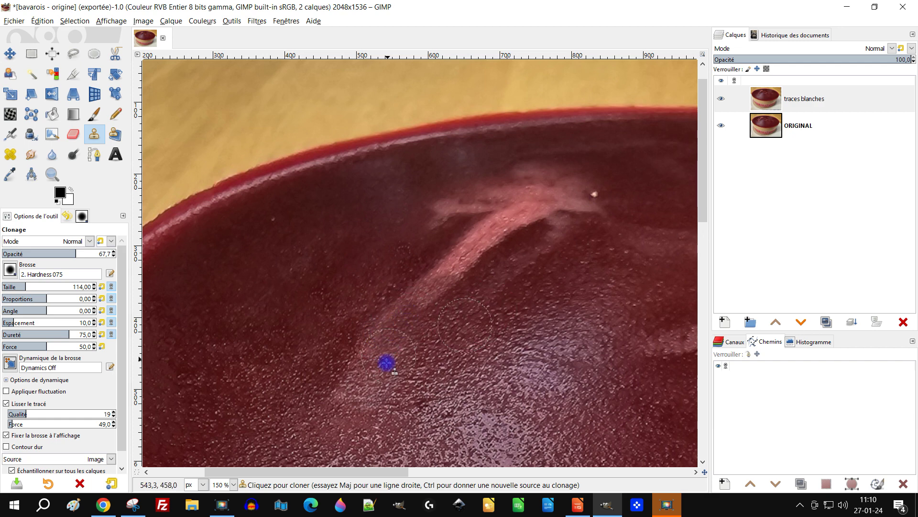
pyautogui.scroll(1, 497, 352)
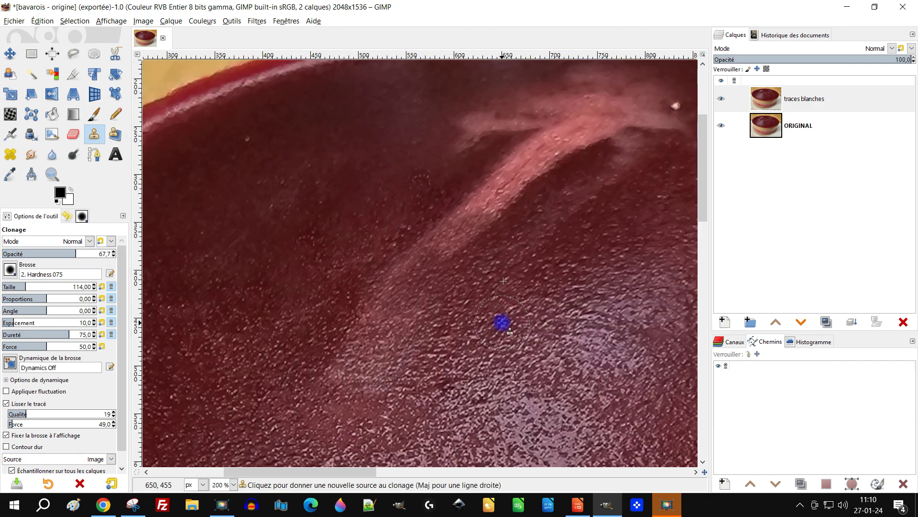
pyautogui.keyDown('ctrl'); pyautogui.click(502, 322); pyautogui.keyUp('ctrl')
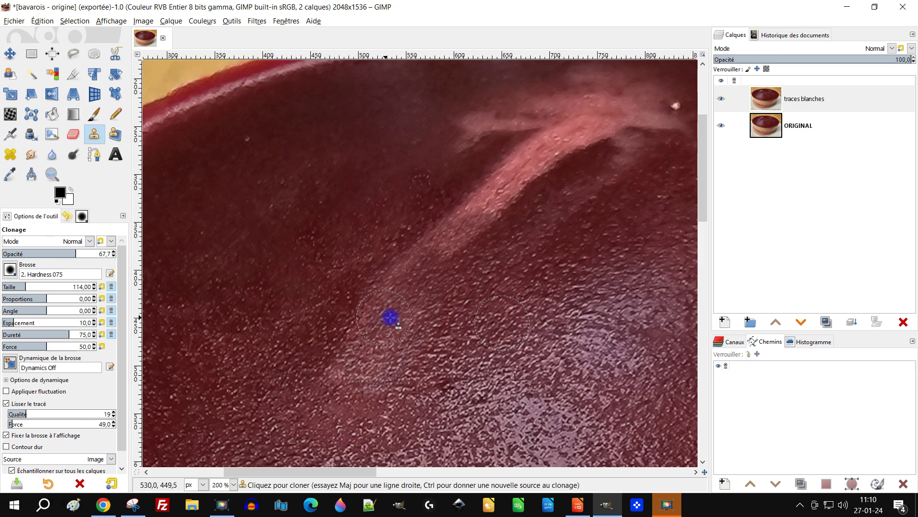
pyautogui.keyDown('ctrl'); pyautogui.click(516, 308); pyautogui.keyUp('ctrl')
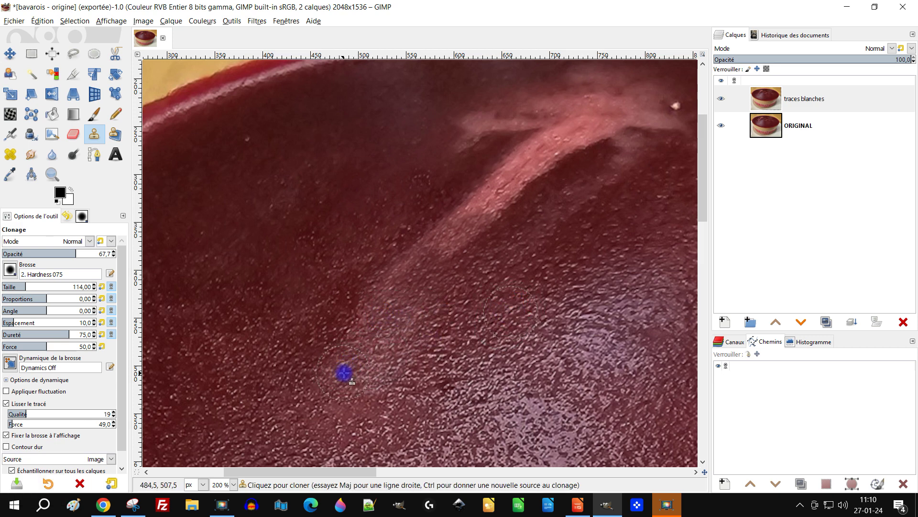
pyautogui.keyDown('ctrl'); pyautogui.click(459, 371); pyautogui.keyUp('ctrl')
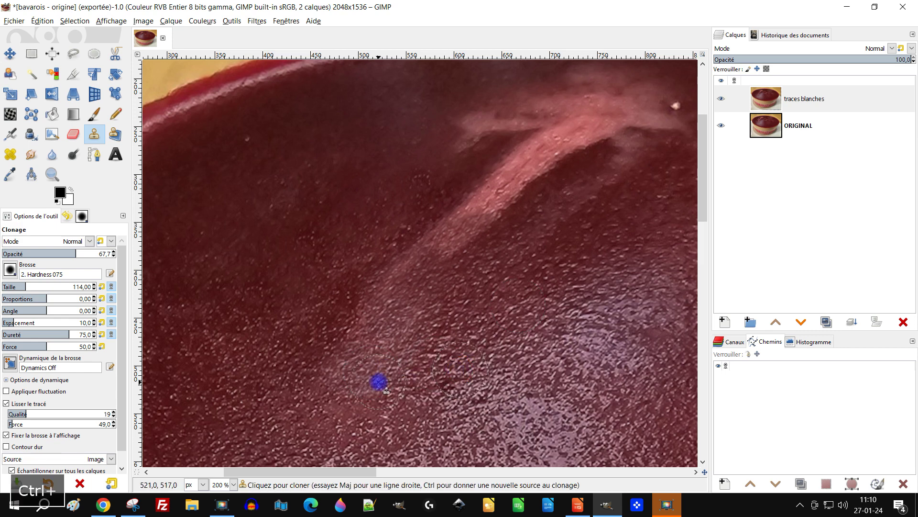
pyautogui.press('1')
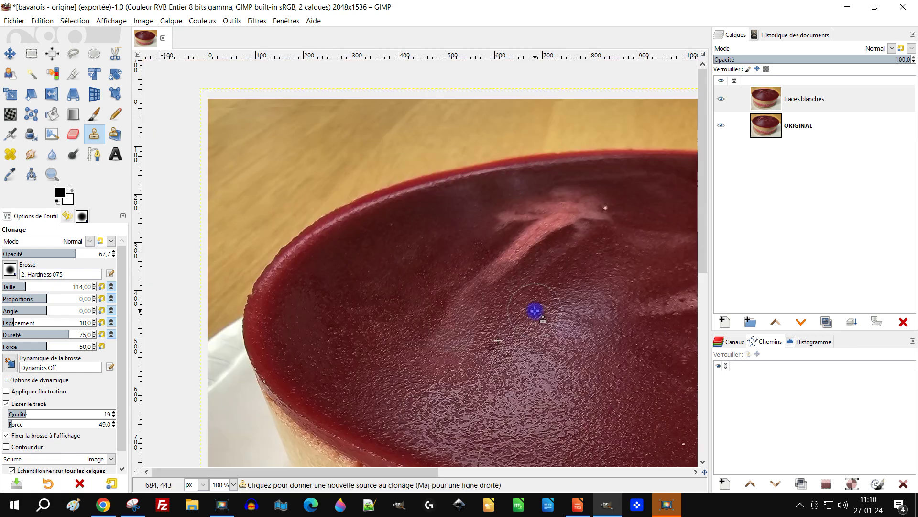
# - Clone clean dark glaze over the white speck beside the large streak's upper end, sampling just above and right of it
pyautogui.scroll(2, 436, 354)
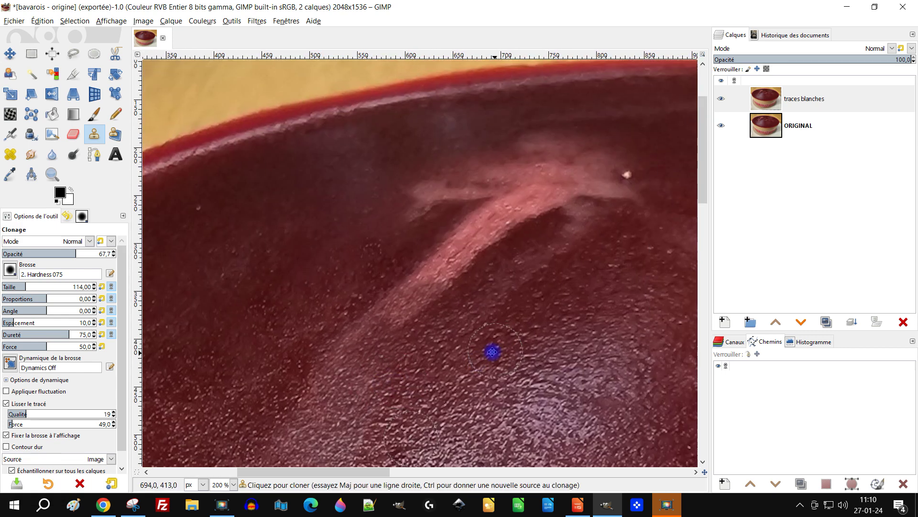
pyautogui.scroll(1, 514, 321)
pyautogui.hscroll(1, 514, 321)
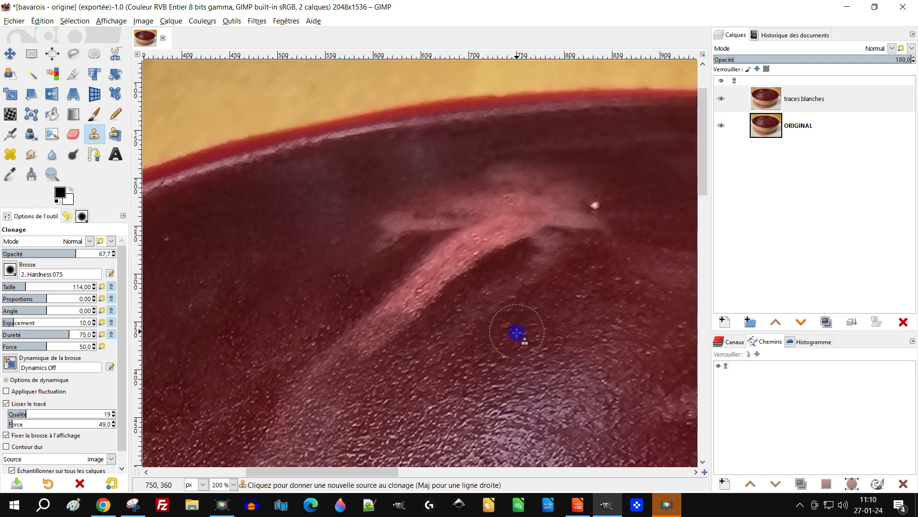
pyautogui.scroll(3, 523, 342)
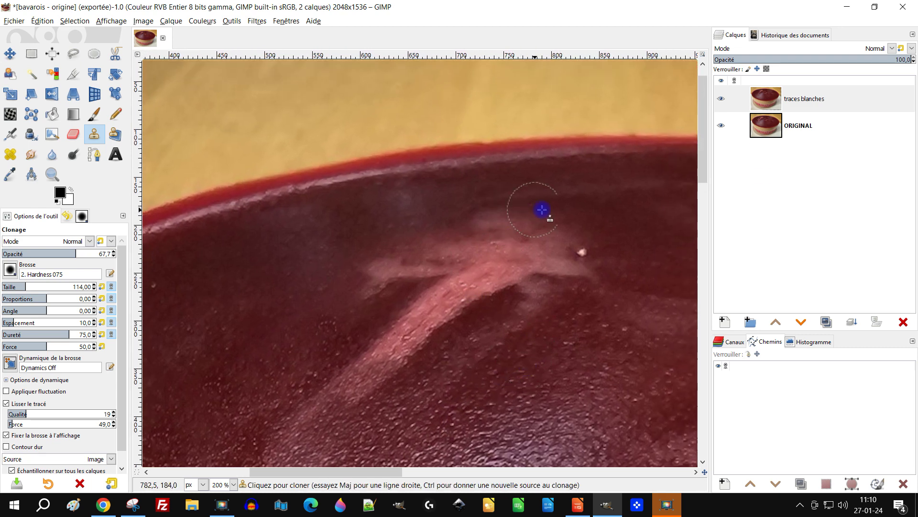
pyautogui.hscroll(3, 497, 281)
pyautogui.scroll(1, 475, 253)
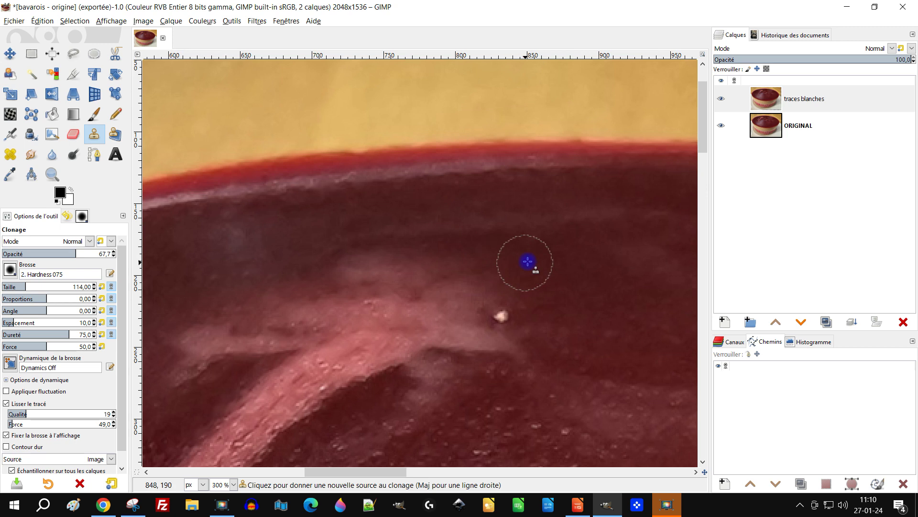
pyautogui.keyDown('ctrl'); pyautogui.click(567, 275); pyautogui.keyUp('ctrl')
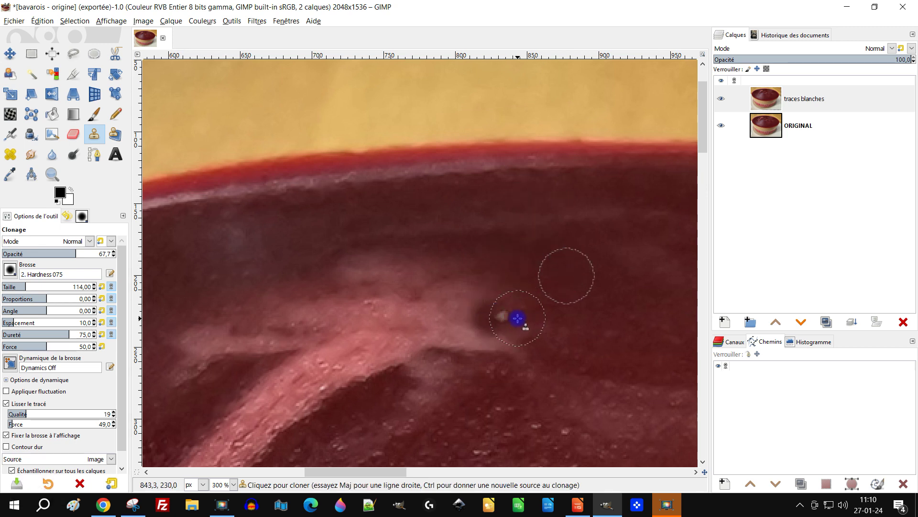
# - Set the Clone opacity to 46.3 and cover the streak's pale right tip and the speck's remains with resampled dark glaze
pyautogui.keyDown('ctrl'); pyautogui.click(569, 266); pyautogui.keyUp('ctrl')
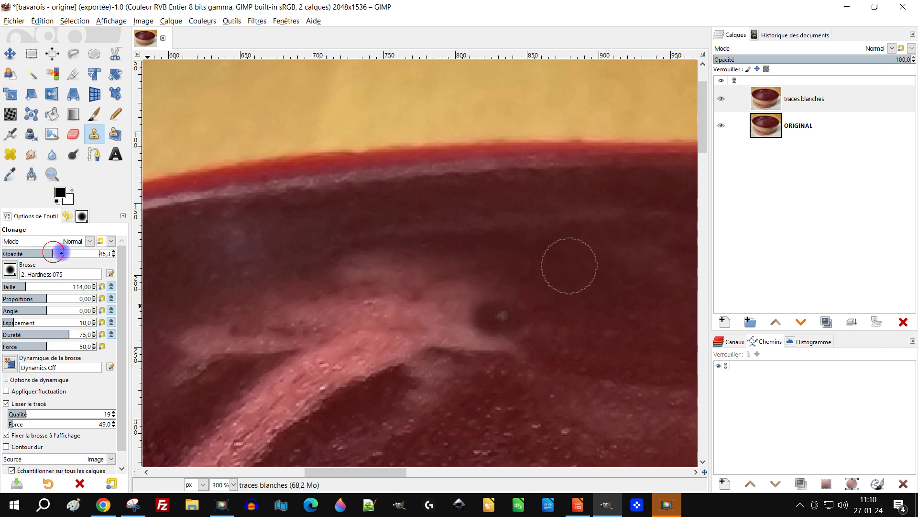
pyautogui.moveTo(424, 302)
pyautogui.mouseDown()
pyautogui.moveTo(487, 291)
pyautogui.moveTo(447, 299)
pyautogui.moveTo(438, 295)
pyautogui.moveTo(451, 286)
pyautogui.moveTo(432, 269)
pyautogui.moveTo(410, 276)
pyautogui.moveTo(453, 277)
pyautogui.mouseUp()
pyautogui.moveTo(385, 275)
pyautogui.mouseDown()
pyautogui.moveTo(363, 267)
pyautogui.moveTo(360, 278)
pyautogui.moveTo(406, 283)
pyautogui.mouseUp()
pyautogui.moveTo(409, 318)
pyautogui.mouseDown()
pyautogui.moveTo(512, 347)
pyautogui.moveTo(505, 350)
pyautogui.moveTo(518, 340)
pyautogui.moveTo(446, 338)
pyautogui.moveTo(481, 343)
pyautogui.mouseUp()
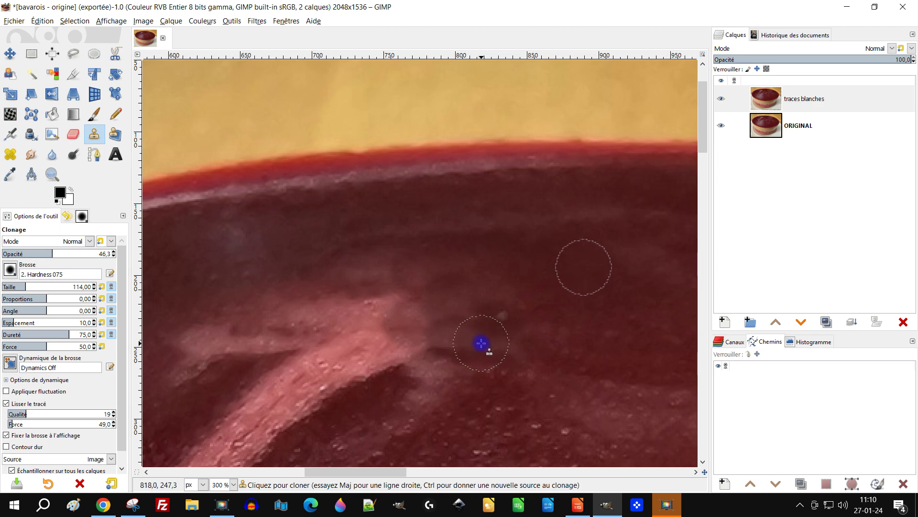
pyautogui.keyDown('ctrl'); pyautogui.click(586, 276); pyautogui.keyUp('ctrl')
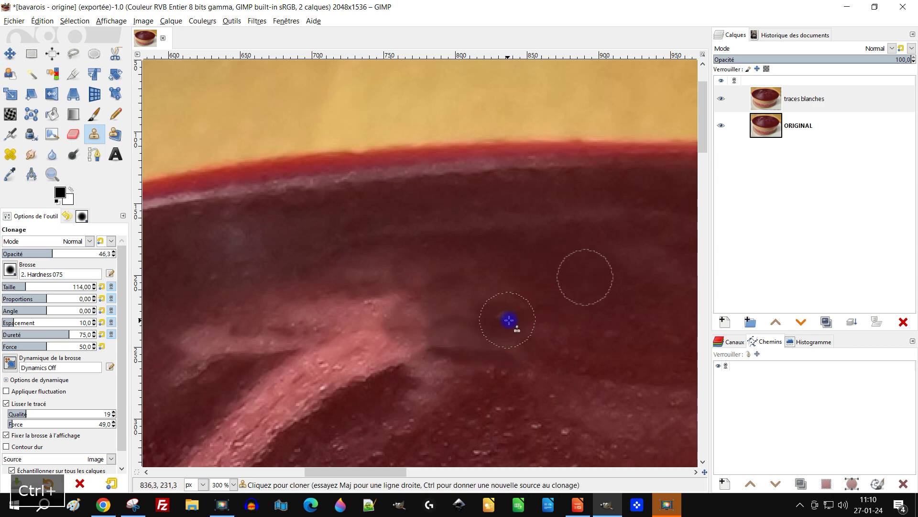
# - Clone dark glaze sampled to the left over the pale left branch of the streak's upper end
pyautogui.scroll(-2, 529, 311)
pyautogui.scroll(1, 435, 320)
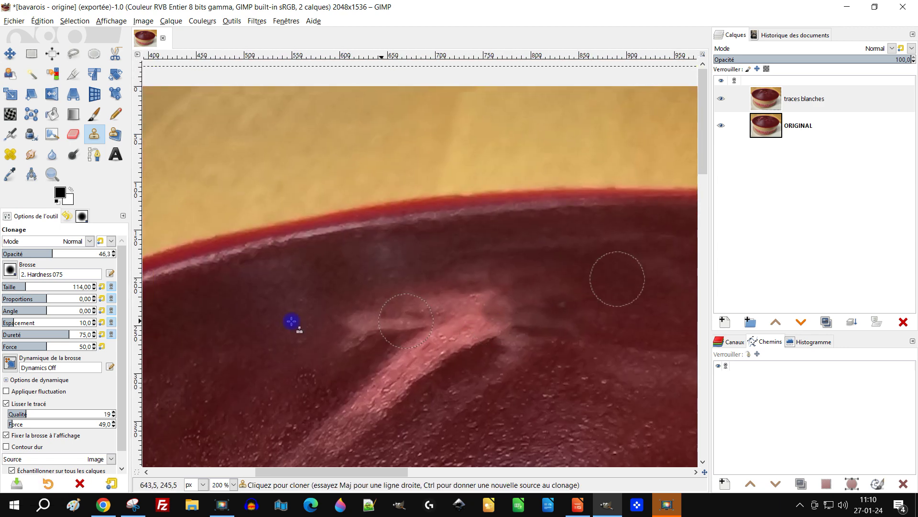
pyautogui.scroll(2, 291, 321)
pyautogui.keyDown('ctrl'); pyautogui.click(297, 303); pyautogui.keyUp('ctrl')
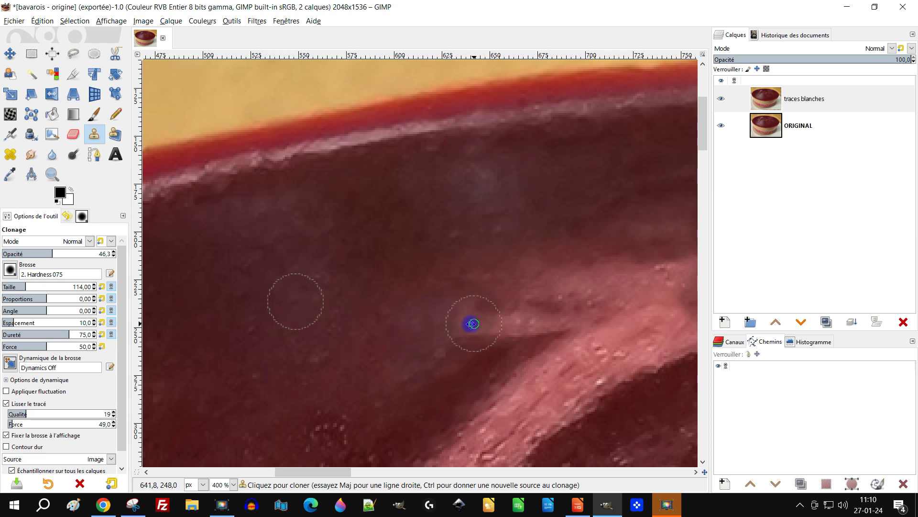
pyautogui.press('space')
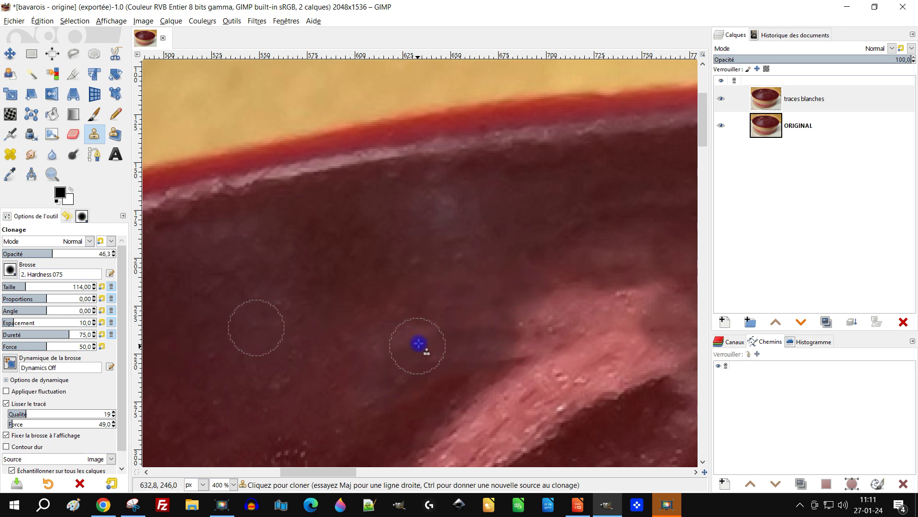
# - Turn off sampling from all layers for the Clone tool
pyautogui.scroll(-3, 502, 325)
pyautogui.press('ctrl')
pyautogui.scroll(-2, 515, 358)
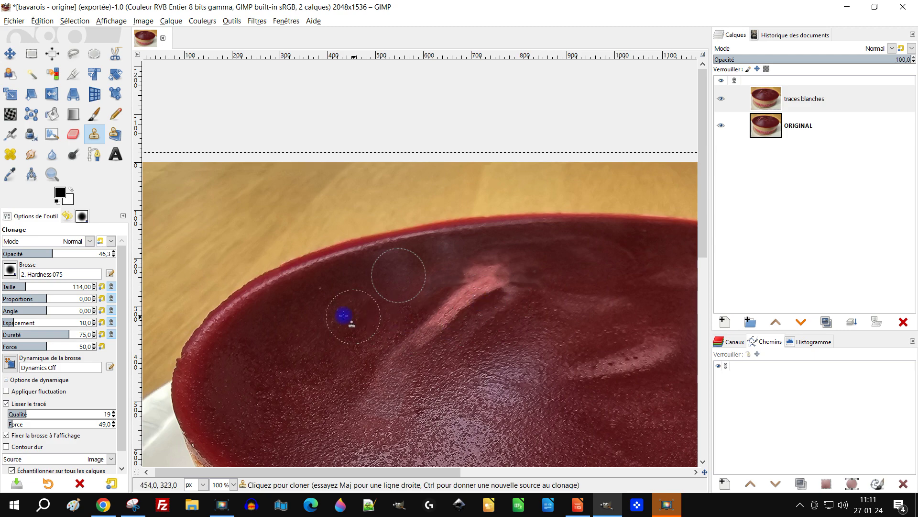
pyautogui.scroll(-1, 119, 445)
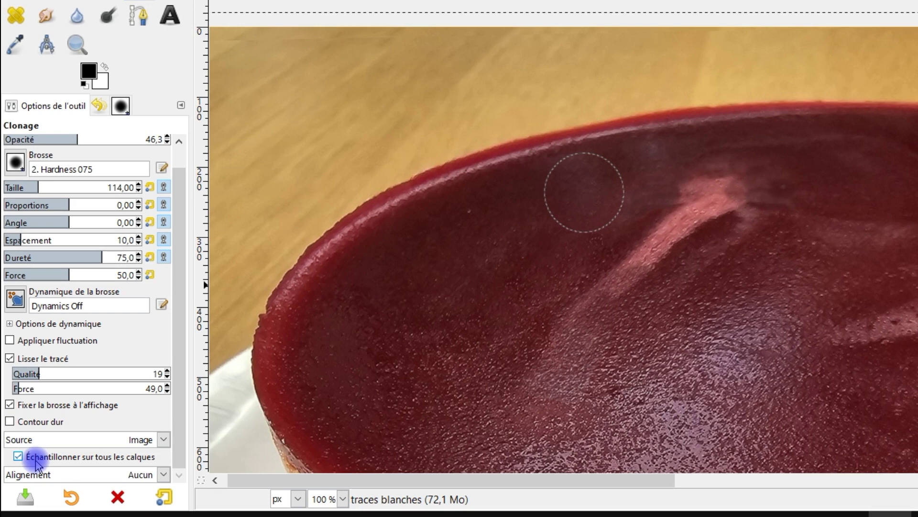
pyautogui.click(37, 461)
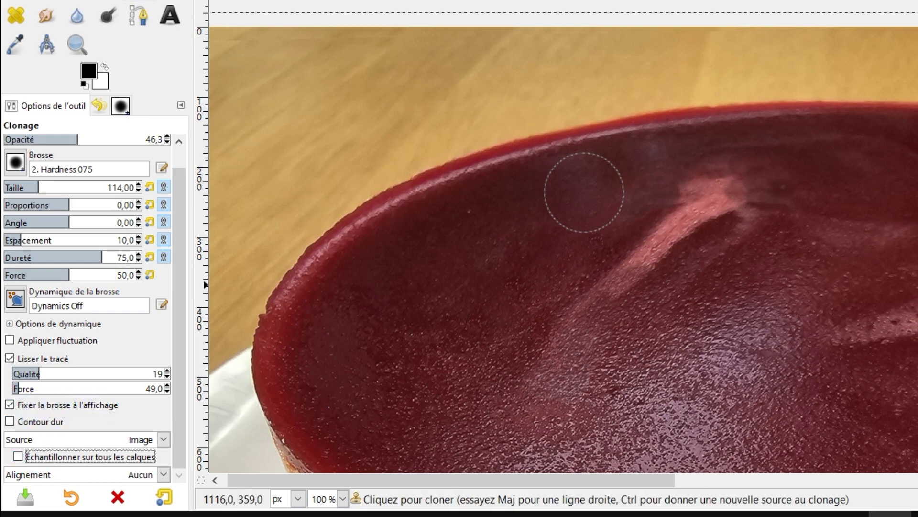
# - Clone textured glaze sampled below and right of the large streak over its pink diagonal body
pyautogui.keyDown('ctrl'); pyautogui.scroll(2, 777, 250); pyautogui.keyUp('ctrl')
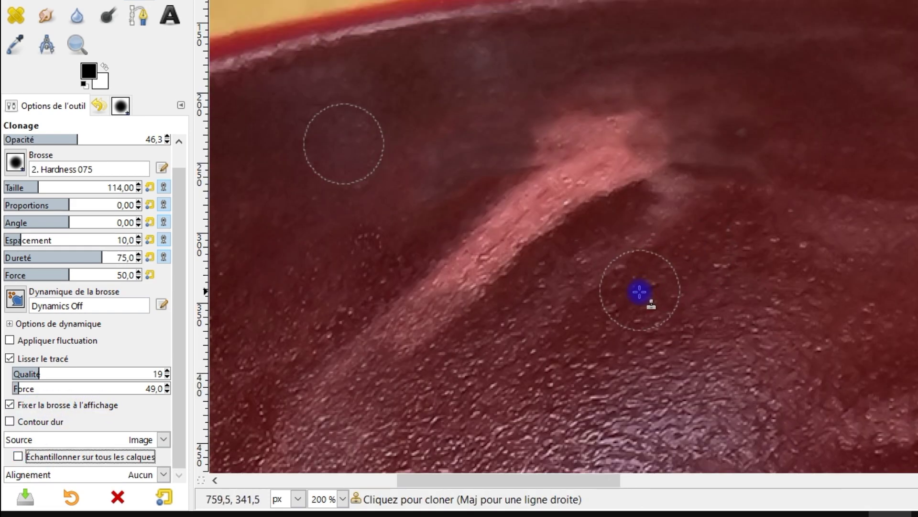
pyautogui.moveTo(668, 297); pyautogui.dragTo(685, 290)
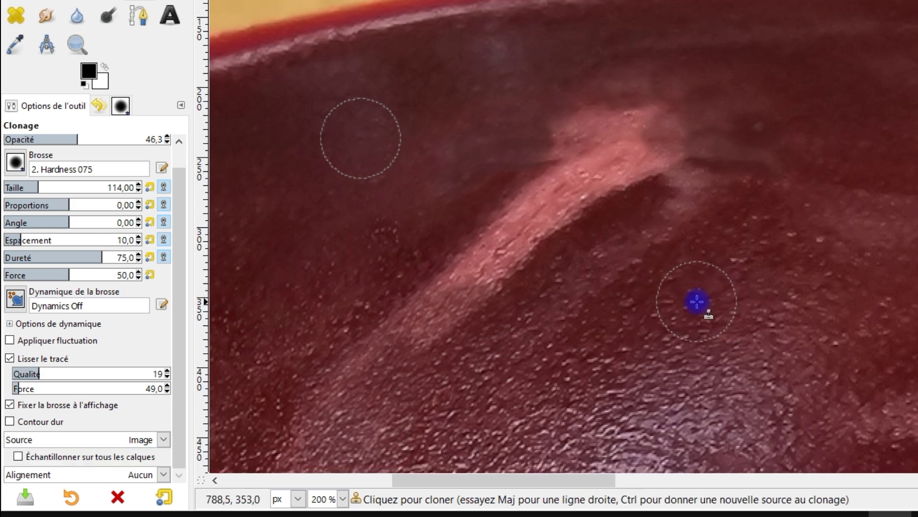
pyautogui.keyDown('ctrl'); pyautogui.scroll(-2, 684, 295); pyautogui.keyUp('ctrl')
pyautogui.keyDown('ctrl'); pyautogui.scroll(-3, 684, 296); pyautogui.keyUp('ctrl')
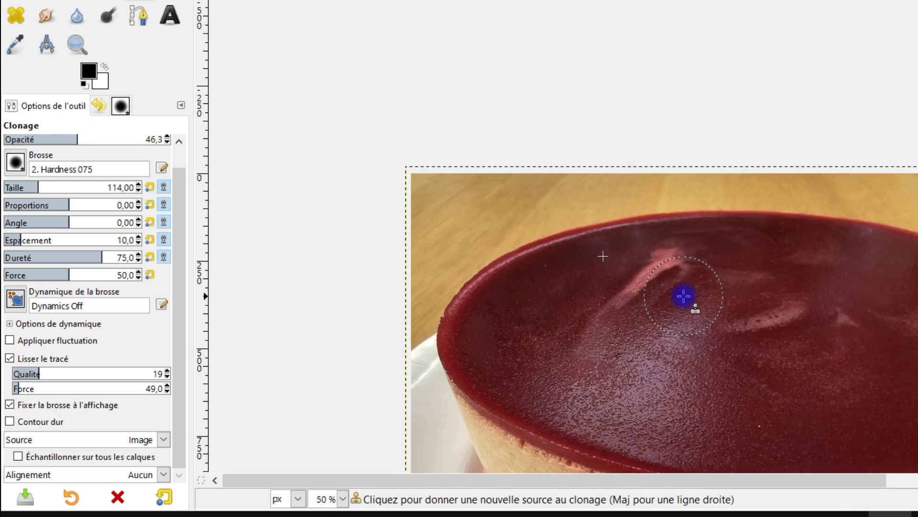
pyautogui.keyDown('ctrl'); pyautogui.scroll(4, 685, 299); pyautogui.keyUp('ctrl')
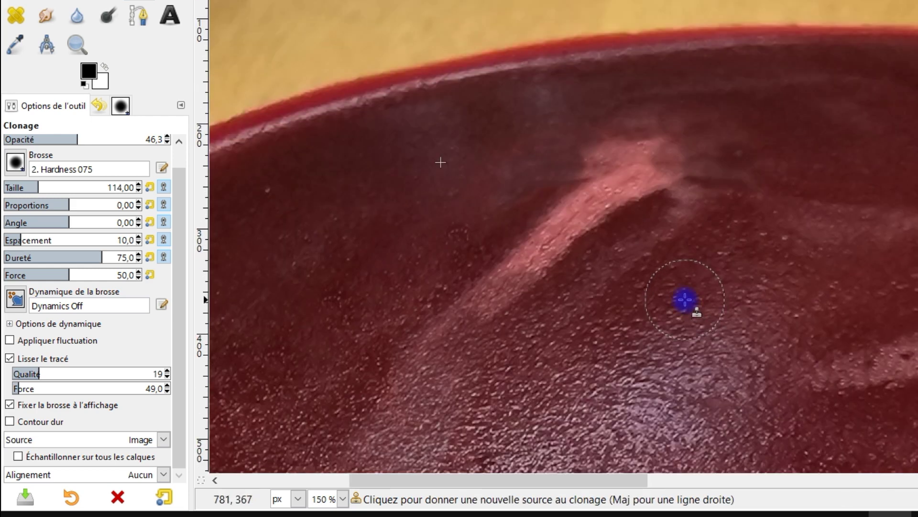
pyautogui.keyDown('ctrl'); pyautogui.click(671, 298); pyautogui.keyUp('ctrl')
pyautogui.moveTo(540, 255)
pyautogui.mouseDown()
pyautogui.moveTo(613, 191)
pyautogui.moveTo(498, 289)
pyautogui.moveTo(611, 199)
pyautogui.moveTo(590, 211)
pyautogui.moveTo(545, 282)
pyautogui.moveTo(492, 299)
pyautogui.mouseUp()
pyautogui.moveTo(667, 180); pyautogui.dragTo(647, 309)
# - Cover the streak's remaining pink upper end by cloning smooth dark glaze sampled to its right
pyautogui.scroll(1, 782, 250)
pyautogui.keyDown('ctrl'); pyautogui.click(807, 272); pyautogui.keyUp('ctrl')
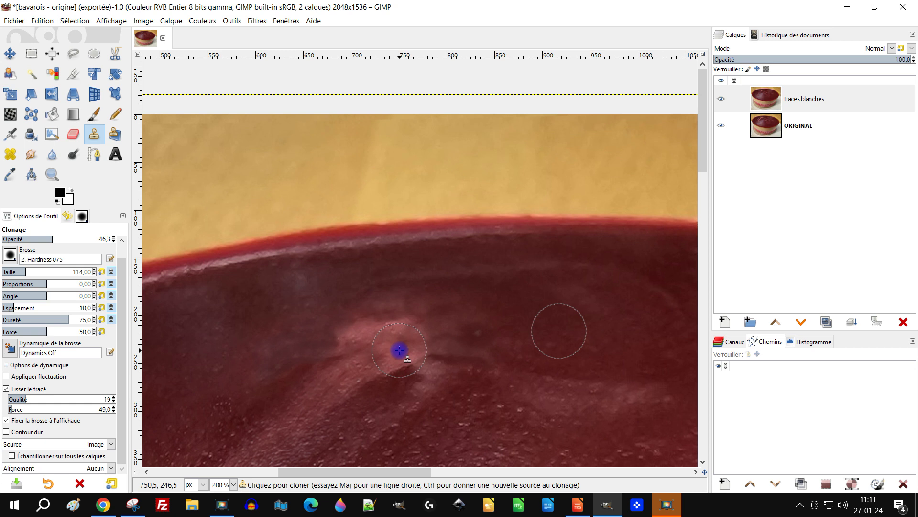
pyautogui.moveTo(400, 351)
pyautogui.mouseDown()
pyautogui.moveTo(392, 363)
pyautogui.moveTo(404, 335)
pyautogui.moveTo(383, 336)
pyautogui.moveTo(404, 332)
pyautogui.moveTo(365, 338)
pyautogui.moveTo(355, 365)
pyautogui.mouseUp()
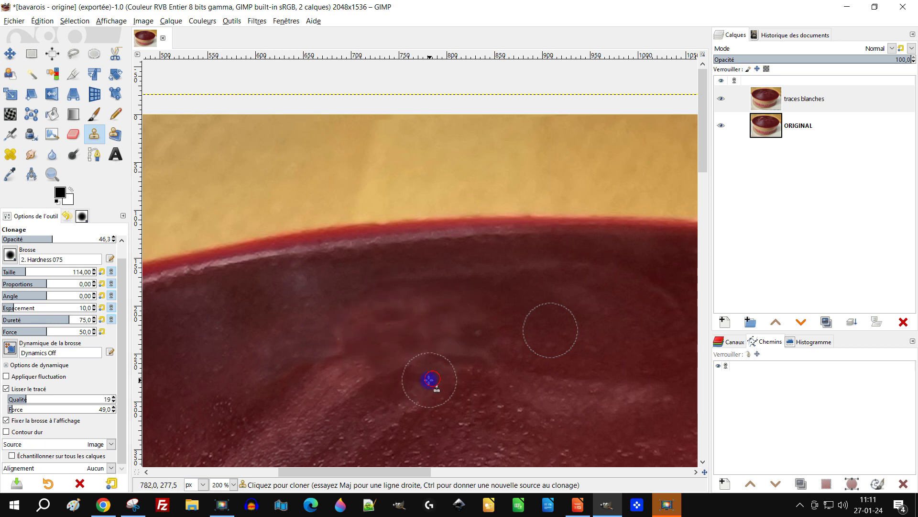
pyautogui.keyDown('ctrl'); pyautogui.scroll(-3, 518, 360); pyautogui.keyUp('ctrl')
pyautogui.keyDown('ctrl'); pyautogui.scroll(1, 528, 334); pyautogui.keyUp('ctrl')
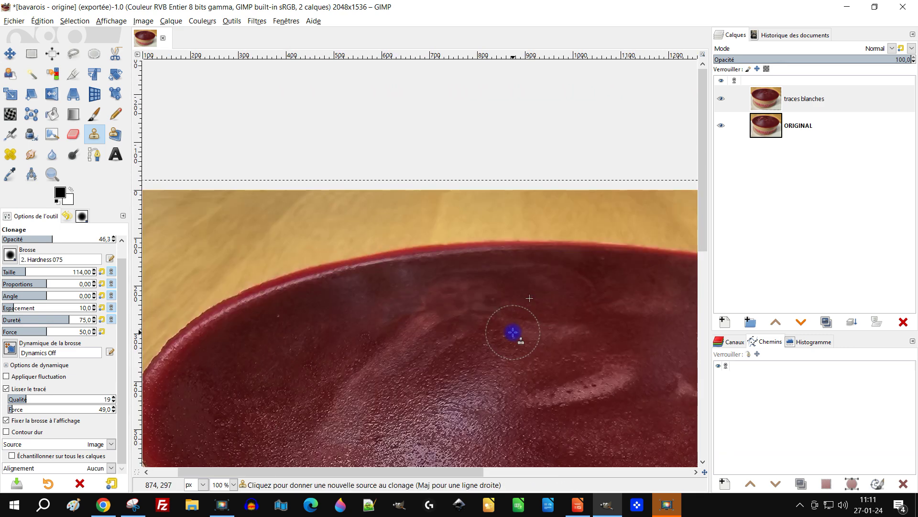
# - Switch to the Healing tool with a 179 brush size and sample grainy glaze right of the remaining pale band
pyautogui.click(14, 160)
pyautogui.keyDown('ctrl'); pyautogui.scroll(2, 389, 338); pyautogui.keyUp('ctrl')
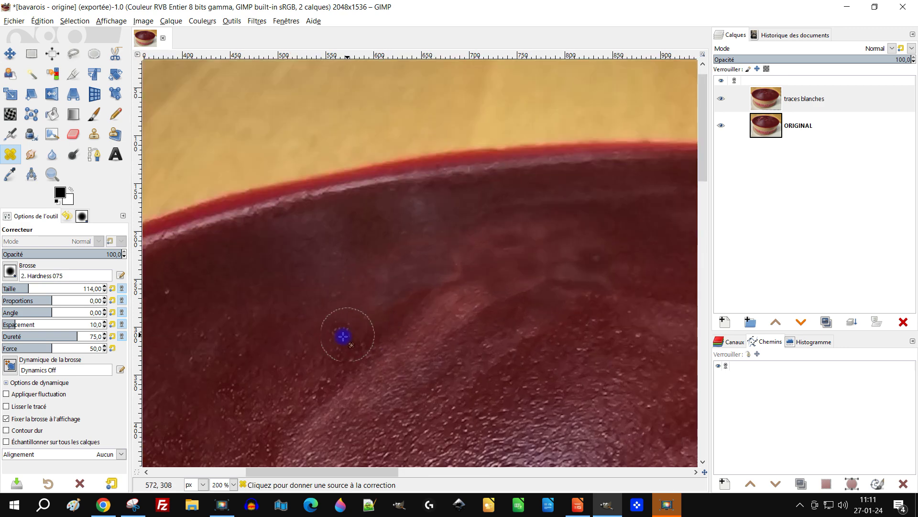
pyautogui.keyDown('ctrl'); pyautogui.scroll(-2, 383, 352); pyautogui.keyUp('ctrl')
pyautogui.keyDown('ctrl'); pyautogui.scroll(1, 421, 387); pyautogui.keyUp('ctrl')
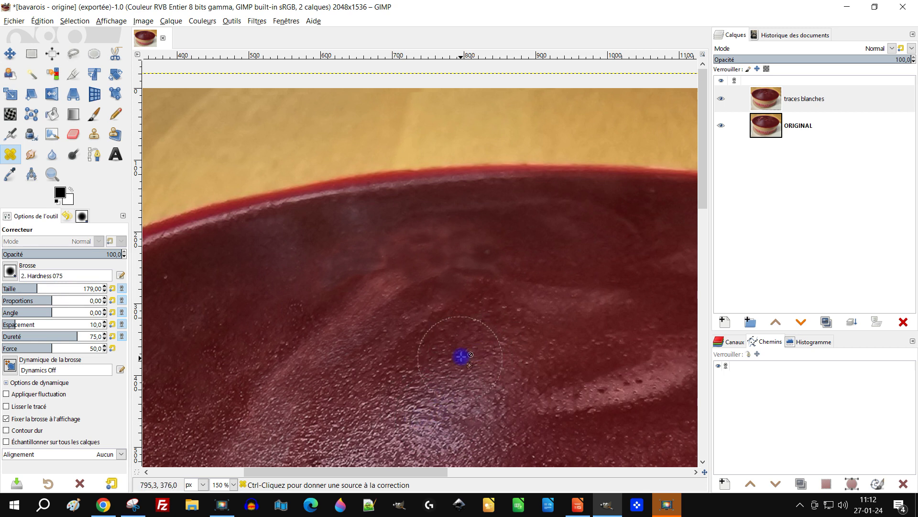
pyautogui.keyDown('ctrl'); pyautogui.click(477, 336); pyautogui.keyUp('ctrl')
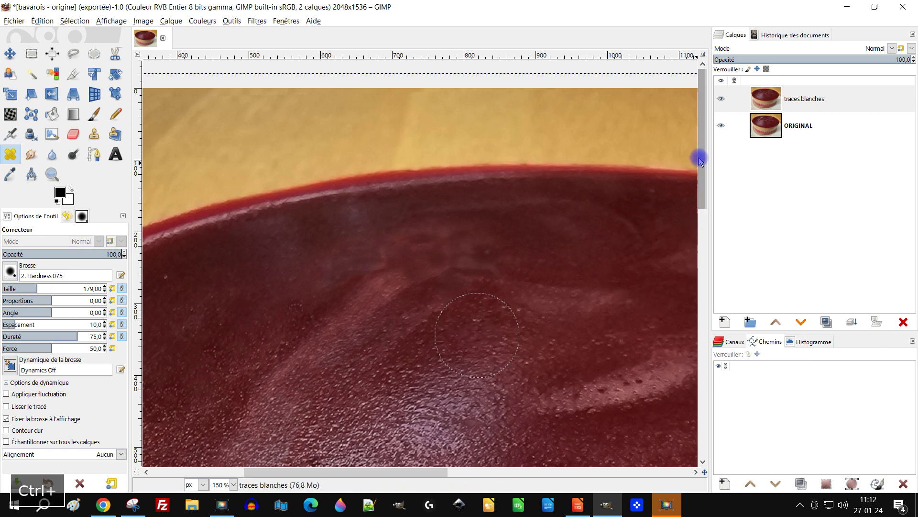
# - Try healing the upper part of the pale band at full opacity and undo the correction
pyautogui.moveTo(378, 284)
pyautogui.mouseDown()
pyautogui.moveTo(391, 298)
pyautogui.moveTo(408, 335)
pyautogui.mouseUp()
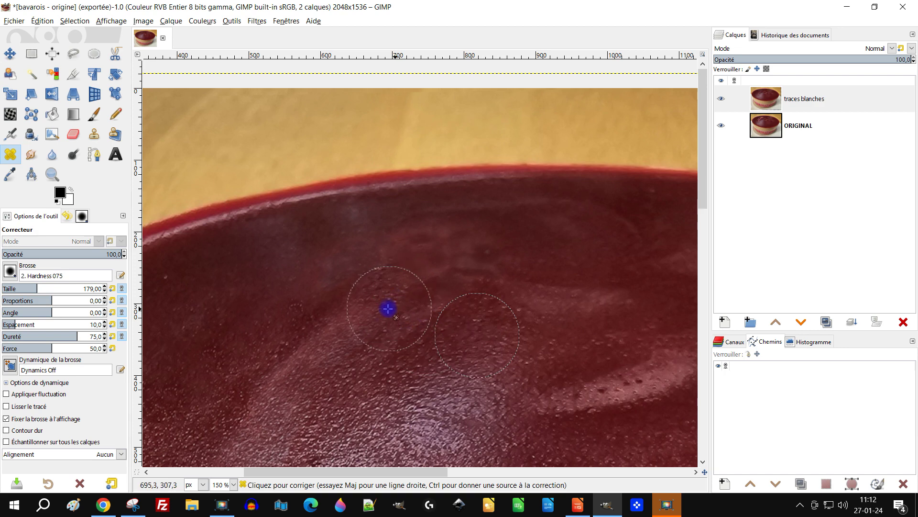
pyautogui.hotkey('ctrl', 'z')
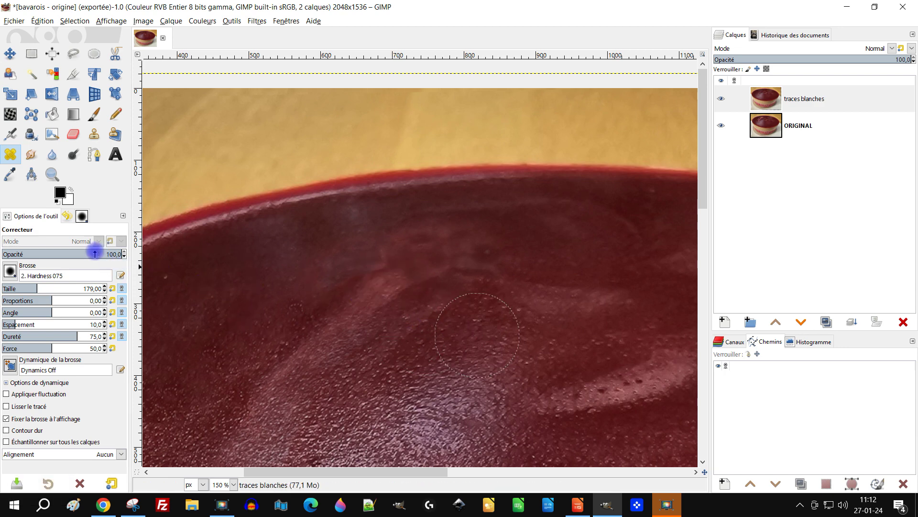
pyautogui.click(43, 20)
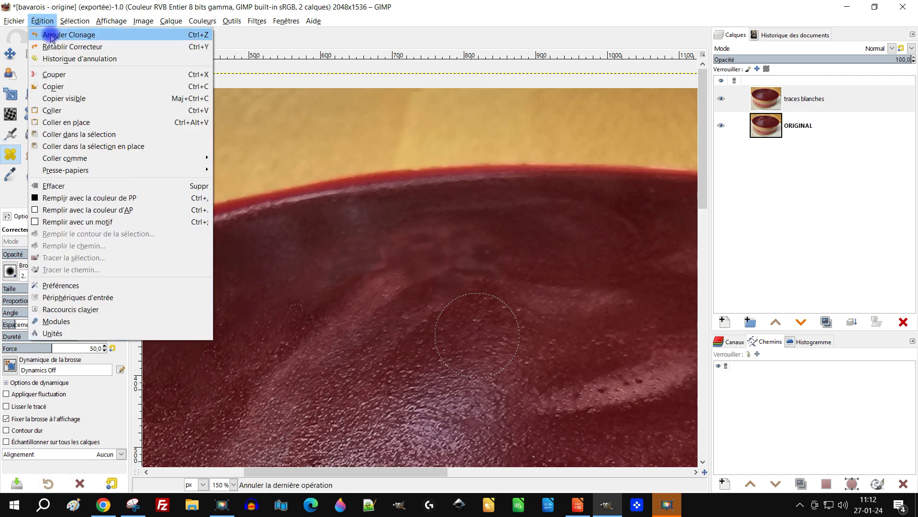
pyautogui.click(51, 35)
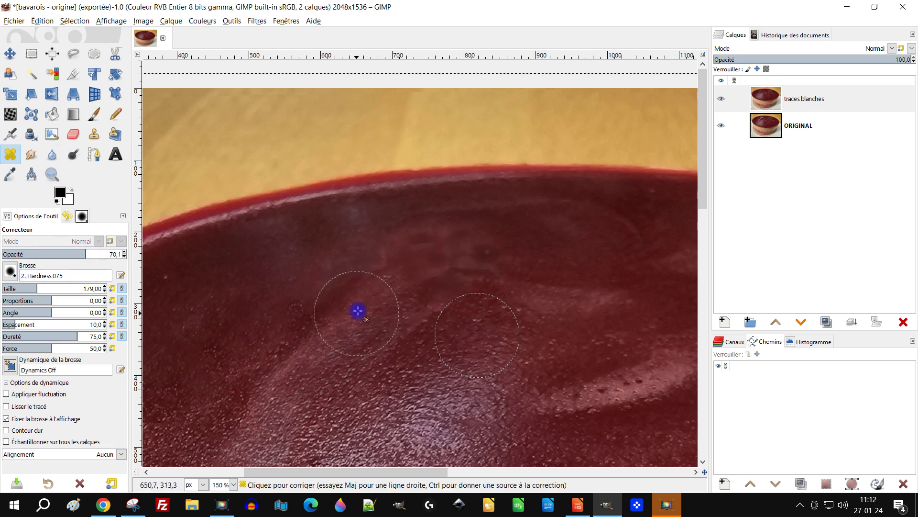
# - Set the Healing opacity to 53.8, soften the rest of the pale band and heal the oblong trace to its right
pyautogui.click(66, 260)
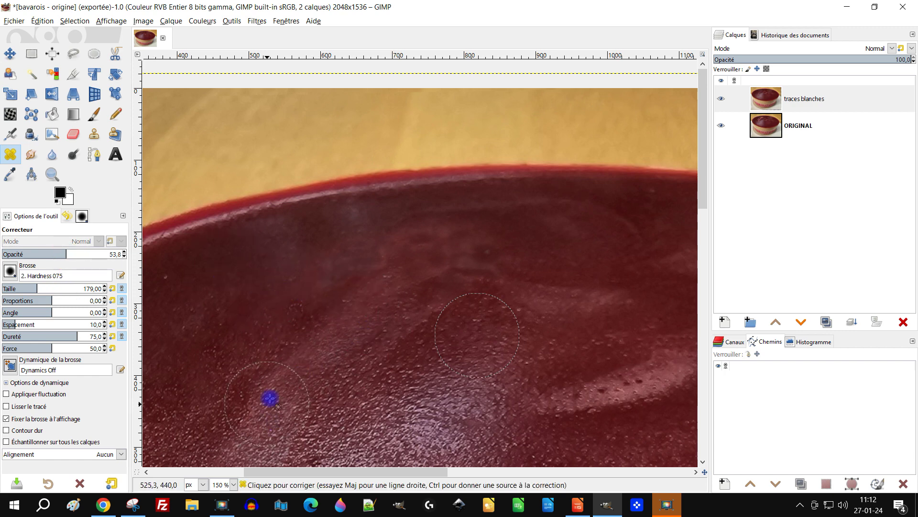
pyautogui.hscroll(3, 526, 335)
pyautogui.moveTo(472, 390)
pyautogui.mouseDown()
pyautogui.moveTo(449, 394)
pyautogui.moveTo(519, 384)
pyautogui.moveTo(568, 358)
pyautogui.moveTo(492, 381)
pyautogui.moveTo(593, 349)
pyautogui.moveTo(553, 354)
pyautogui.moveTo(508, 313)
pyautogui.moveTo(562, 320)
pyautogui.moveTo(542, 326)
pyautogui.moveTo(549, 328)
pyautogui.mouseUp()
# - Heal the faint pale patch below the cake's far right rim with glaze sampled to its right
pyautogui.scroll(3, 593, 348)
pyautogui.scroll(2, 570, 322)
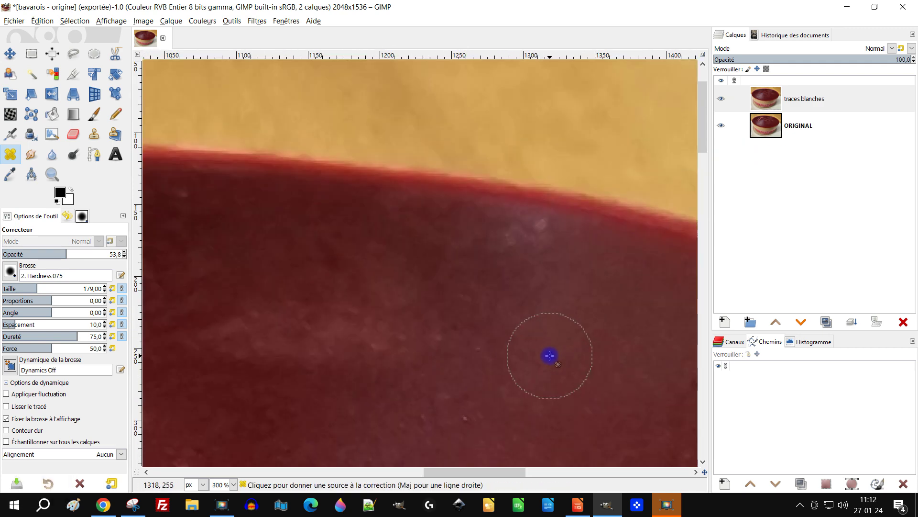
pyautogui.keyDown('ctrl'); pyautogui.click(571, 355); pyautogui.keyUp('ctrl')
pyautogui.moveTo(341, 342)
pyautogui.mouseDown()
pyautogui.moveTo(242, 334)
pyautogui.moveTo(204, 311)
pyautogui.mouseUp()
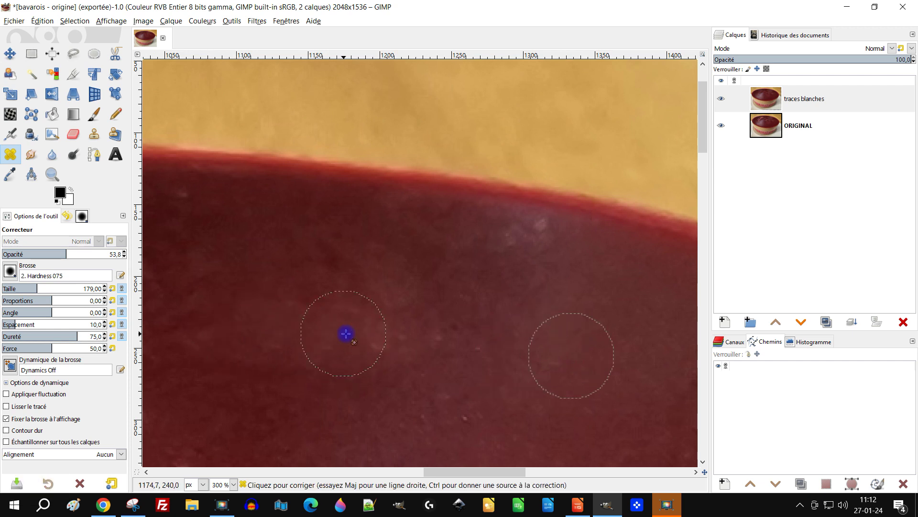
# - Heal the pale streak across the upper middle of the glaze with darker glaze sampled just to its right
pyautogui.scroll(-2, 505, 317)
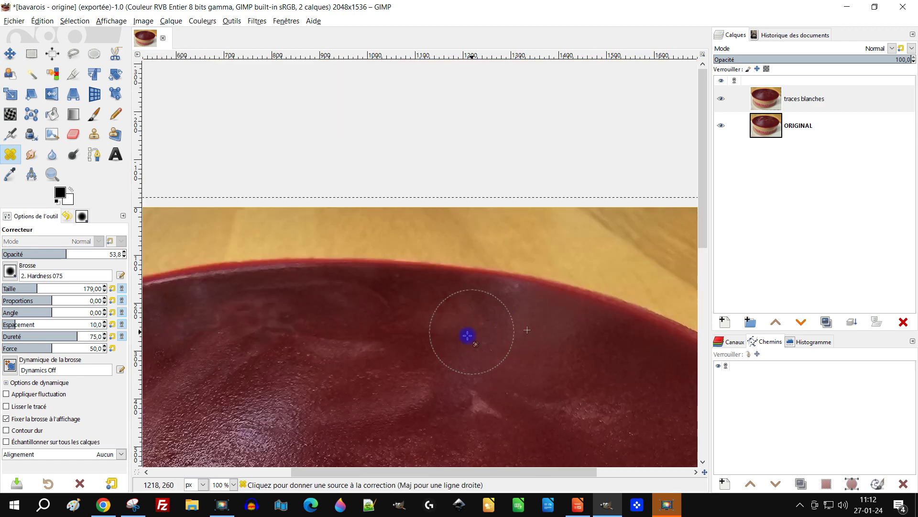
pyautogui.scroll(1, 430, 322)
pyautogui.scroll(1, 453, 320)
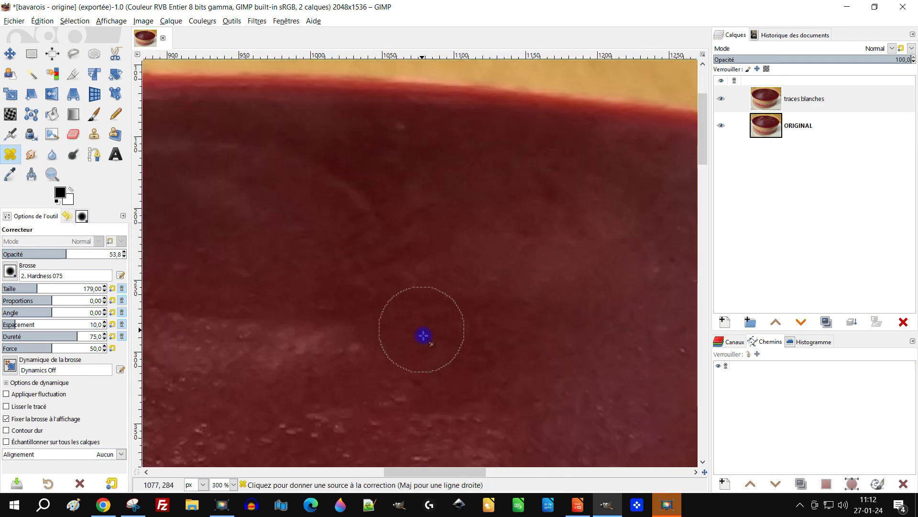
pyautogui.keyDown('ctrl'); pyautogui.click(457, 342); pyautogui.keyUp('ctrl')
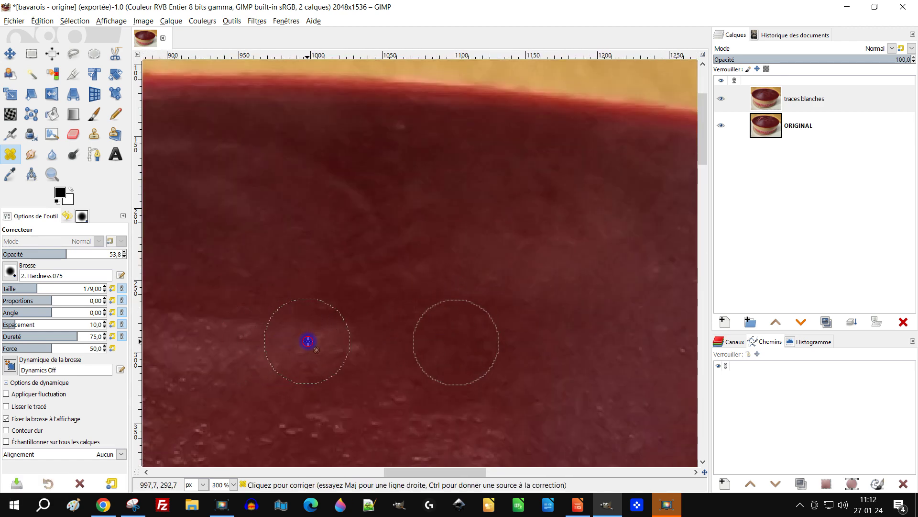
pyautogui.hscroll(-3, 335, 297)
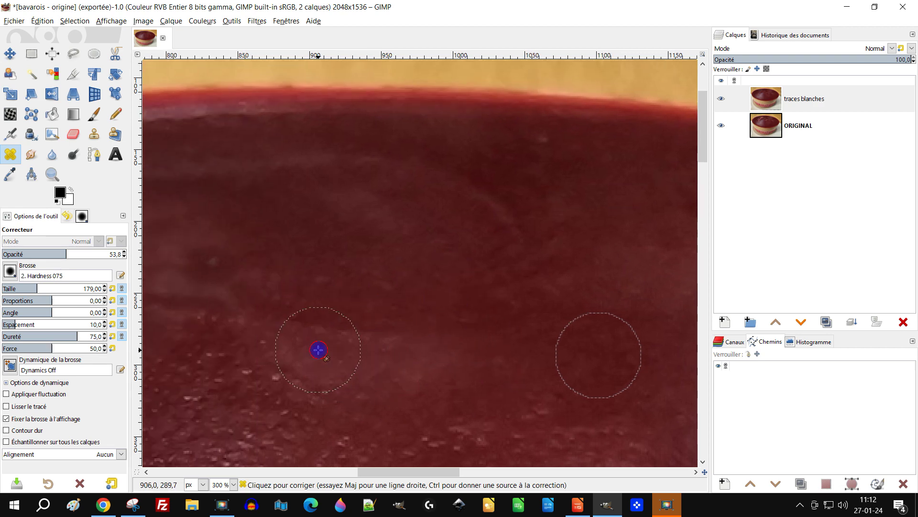
pyautogui.scroll(-4, 307, 315)
pyautogui.moveTo(347, 341); pyautogui.dragTo(388, 284)
# - Sample dark grainy glaze left of the bright reflection and heal the pale band along the reflection's left edge
pyautogui.scroll(1, 268, 283)
pyautogui.scroll(2, 250, 288)
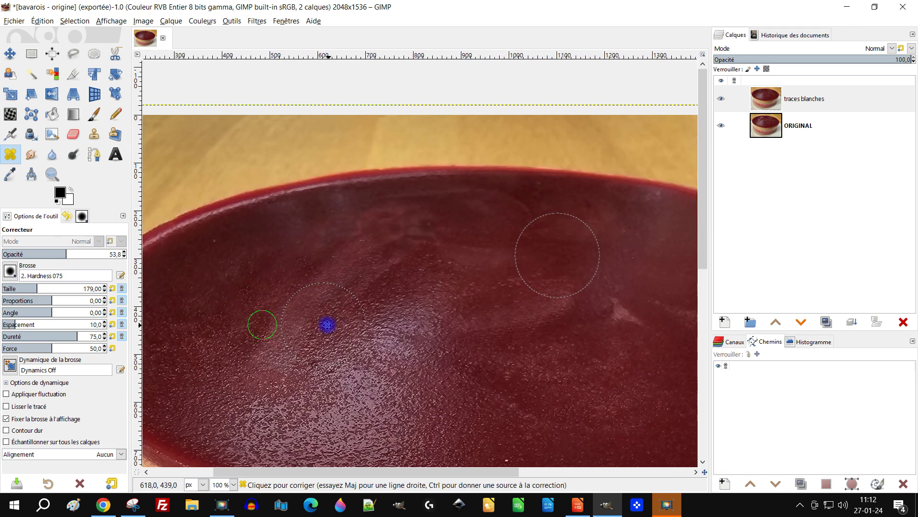
pyautogui.keyDown('ctrl'); pyautogui.click(253, 369); pyautogui.keyUp('ctrl')
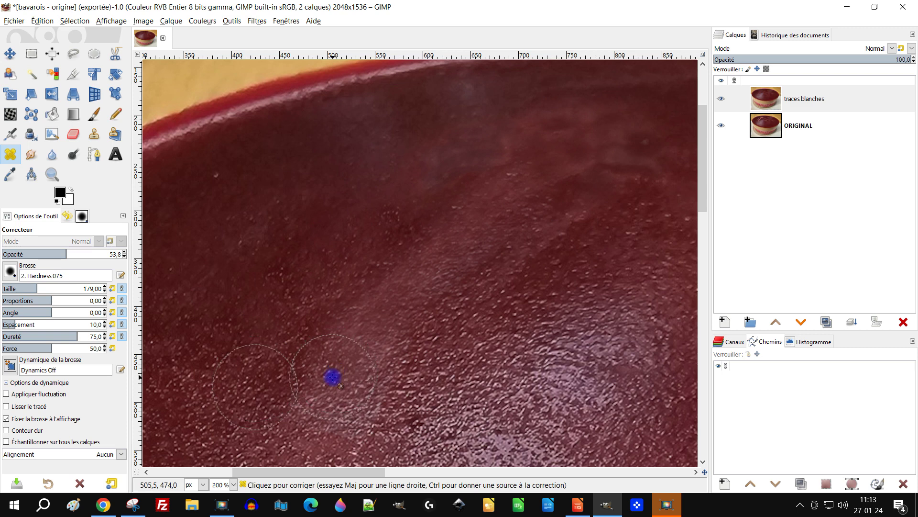
pyautogui.click(374, 348)
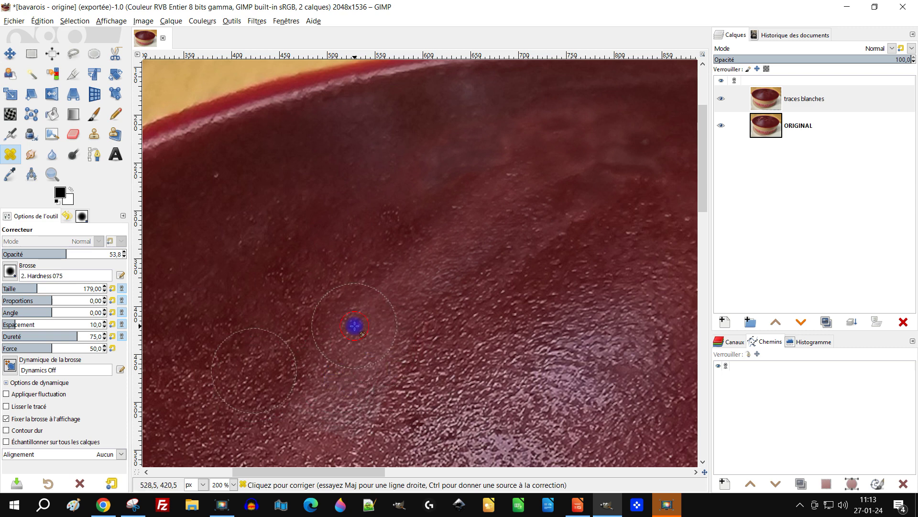
pyautogui.moveTo(428, 327); pyautogui.dragTo(402, 388)
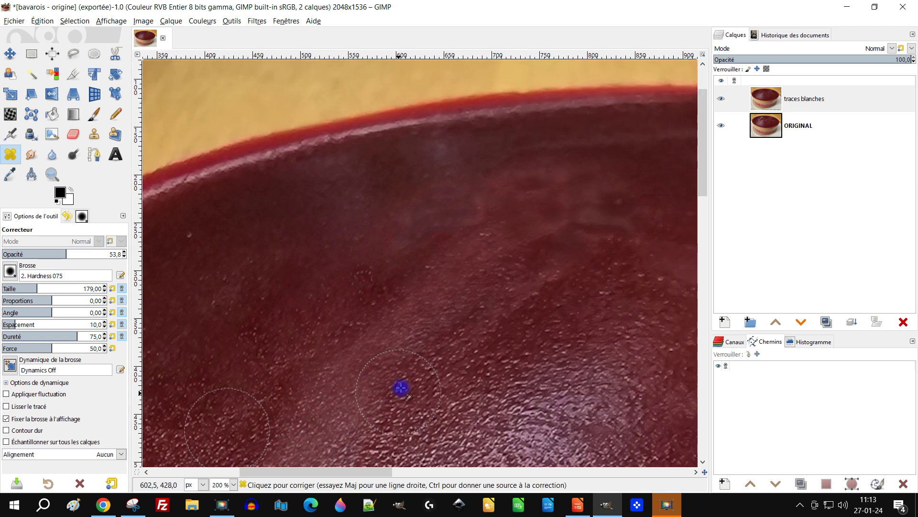
# - Sample grainy glaze just above the bright reflection and heal the pale streak that runs from it toward the back rim
pyautogui.press('ctrl')
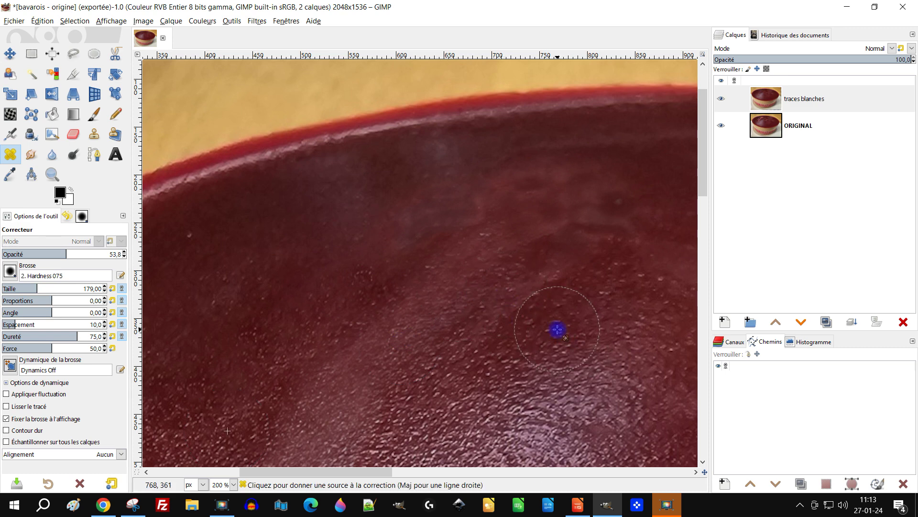
pyautogui.keyDown('ctrl'); pyautogui.click(561, 326); pyautogui.keyUp('ctrl')
pyautogui.click(455, 284)
pyautogui.moveTo(456, 284)
pyautogui.mouseDown()
pyautogui.moveTo(443, 268)
pyautogui.moveTo(478, 250)
pyautogui.moveTo(472, 225)
pyautogui.moveTo(494, 183)
pyautogui.mouseUp()
# - Sample smooth dark glaze below the back-left rim and heal the pale wavy traces to its right
pyautogui.scroll(1, 557, 198)
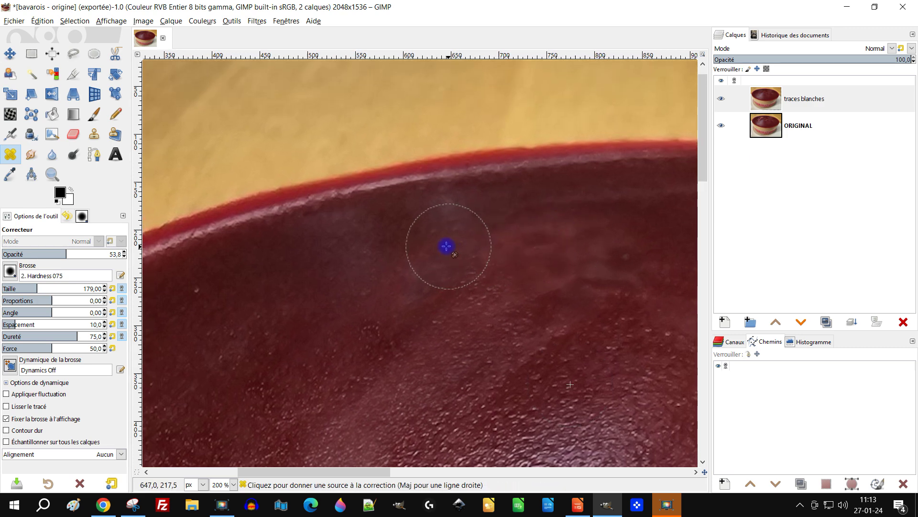
pyautogui.keyDown('ctrl'); pyautogui.click(327, 256); pyautogui.keyUp('ctrl')
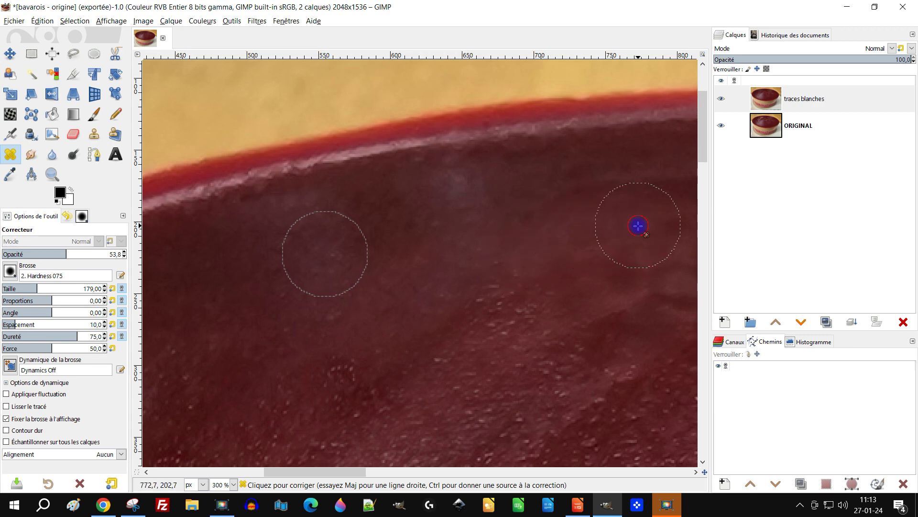
pyautogui.click(415, 257)
pyautogui.scroll(-2, 460, 283)
pyautogui.moveTo(496, 297); pyautogui.dragTo(495, 257)
pyautogui.scroll(2, 425, 289)
# - Soften the remaining pale areas up and left of the bright reflection with the Healing tool, resampling dark glaze beside each one
pyautogui.keyDown('ctrl'); pyautogui.click(361, 328); pyautogui.keyUp('ctrl')
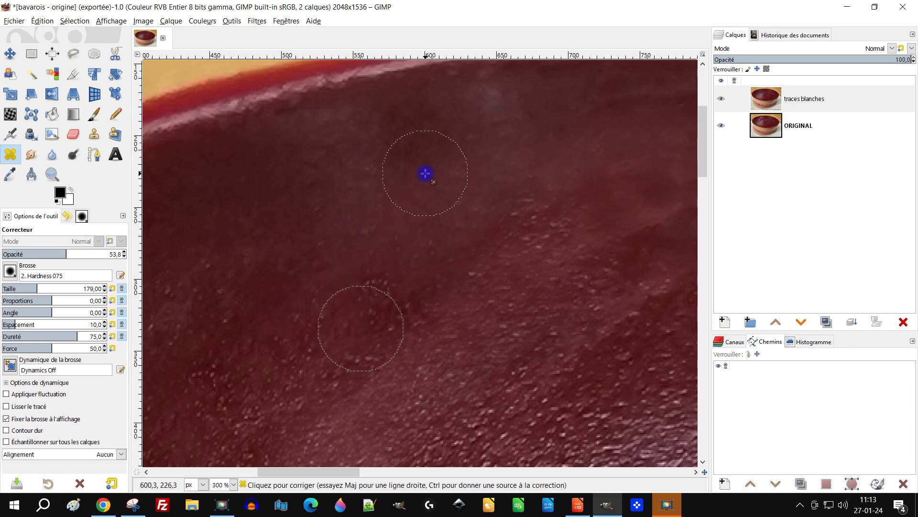
pyautogui.scroll(-3, 434, 207)
pyautogui.scroll(1, 380, 322)
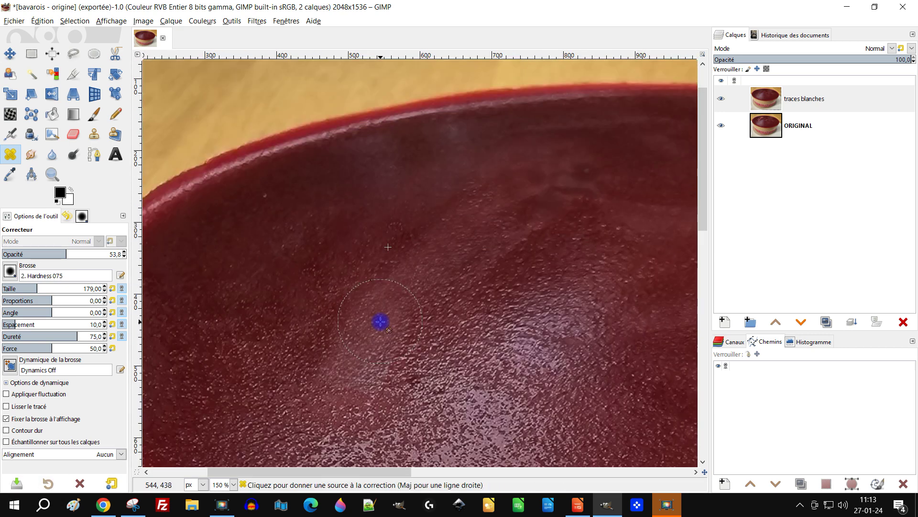
pyautogui.scroll(2, 380, 321)
pyautogui.keyDown('ctrl'); pyautogui.click(351, 207); pyautogui.keyUp('ctrl')
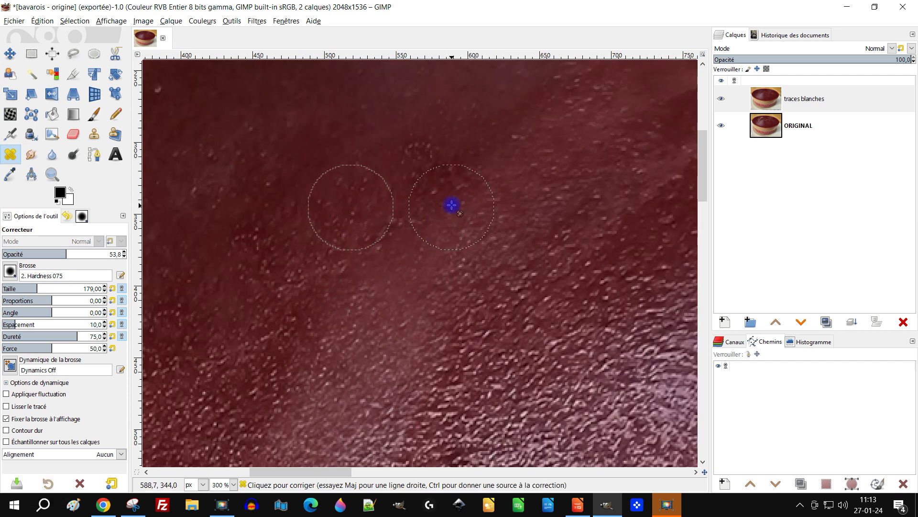
# - Heal the light-edged trace above the bright reflection with grainy glaze sampled directly below it
pyautogui.scroll(-3, 393, 298)
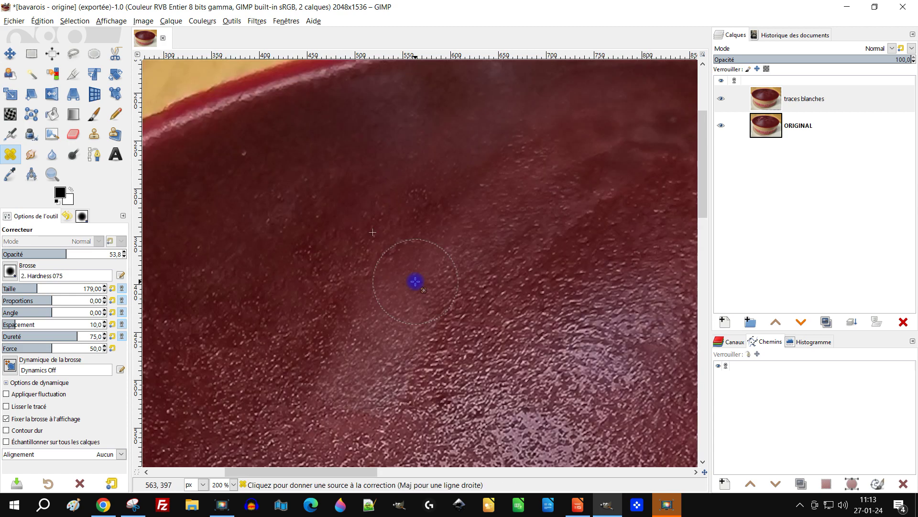
pyautogui.scroll(4, 416, 281)
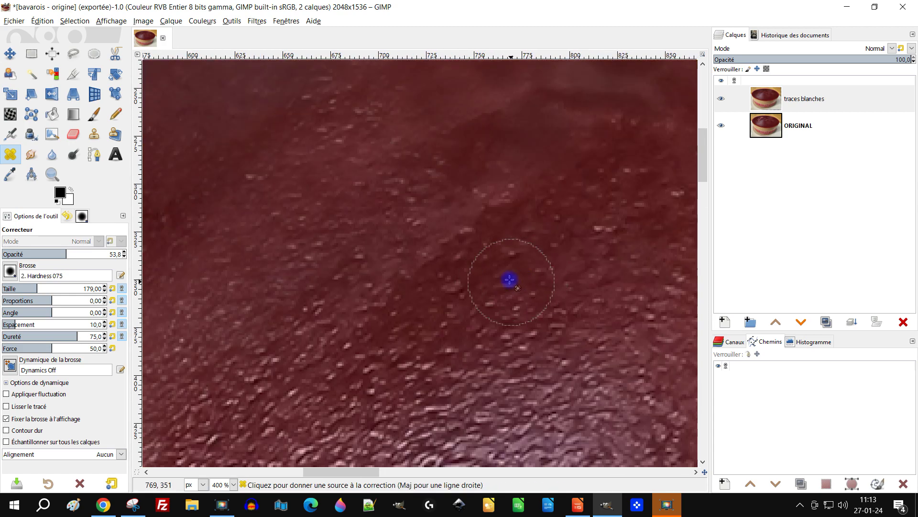
pyautogui.keyDown('ctrl'); pyautogui.click(507, 278); pyautogui.keyUp('ctrl')
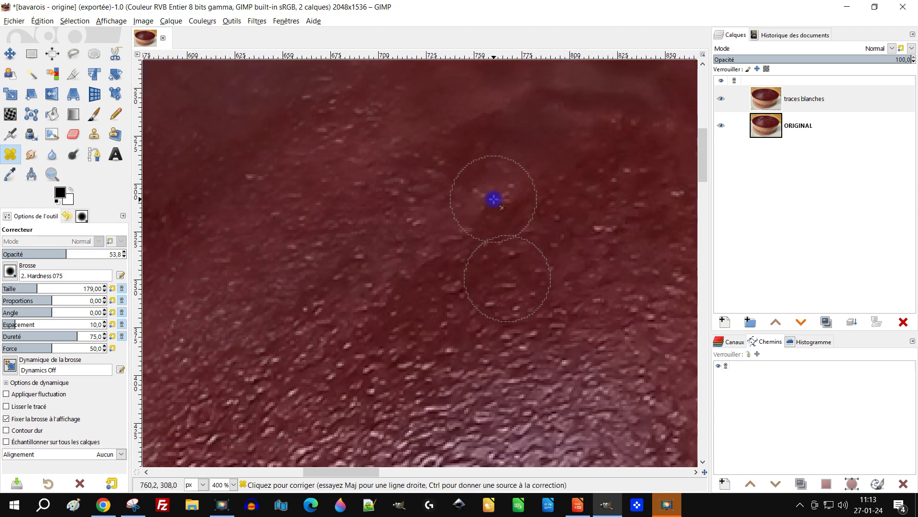
pyautogui.click(472, 223)
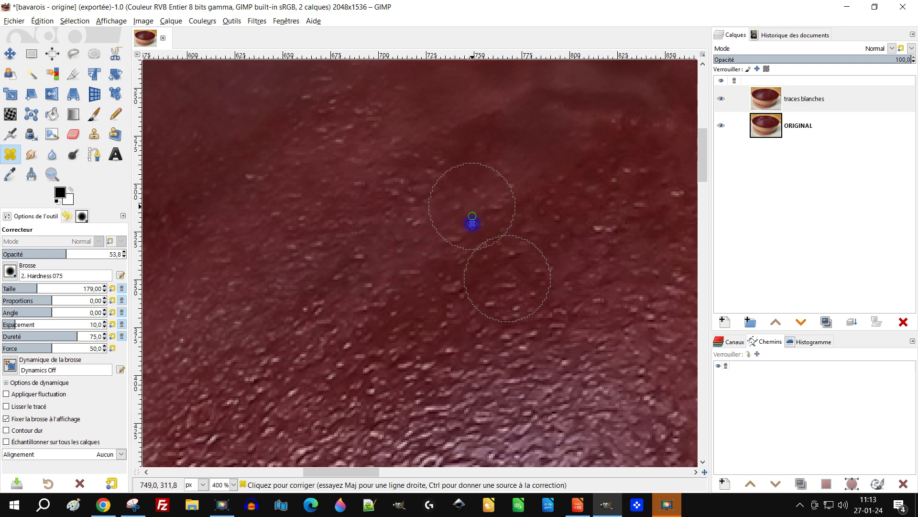
pyautogui.scroll(3, 472, 224)
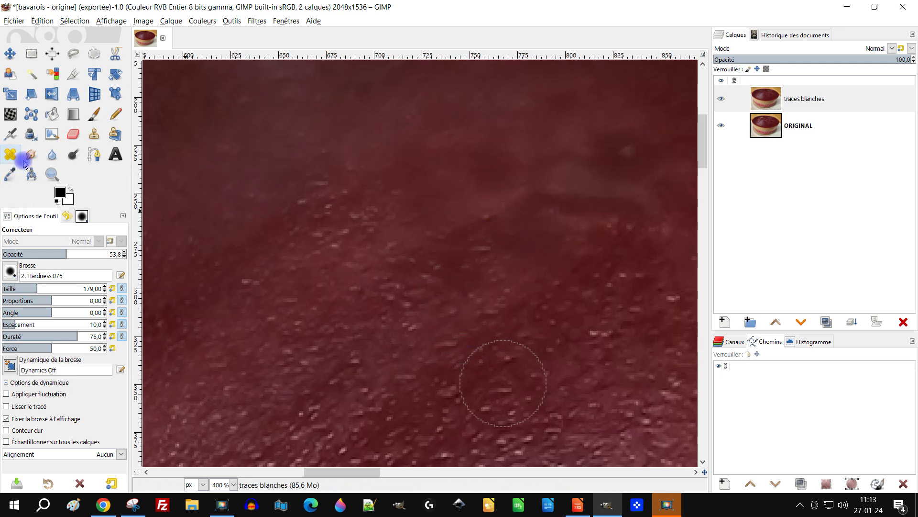
# - Switch to the Clone tool and clone grainy glaze from below over the pale wavy line under the back rim
pyautogui.click(95, 134)
pyautogui.keyDown('ctrl'); pyautogui.scroll(-1, 522, 321); pyautogui.keyUp('ctrl')
pyautogui.keyDown('ctrl'); pyautogui.scroll(1, 536, 327); pyautogui.keyUp('ctrl')
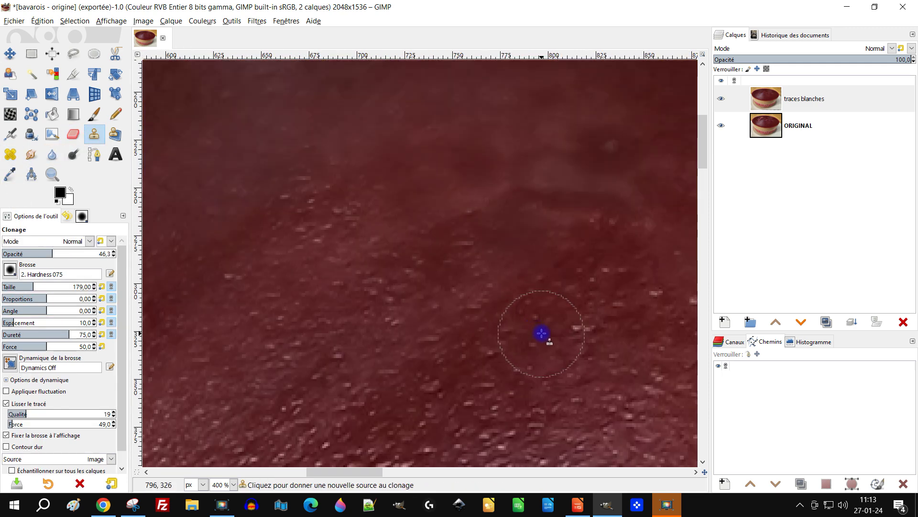
pyautogui.keyDown('ctrl'); pyautogui.click(572, 331); pyautogui.keyUp('ctrl')
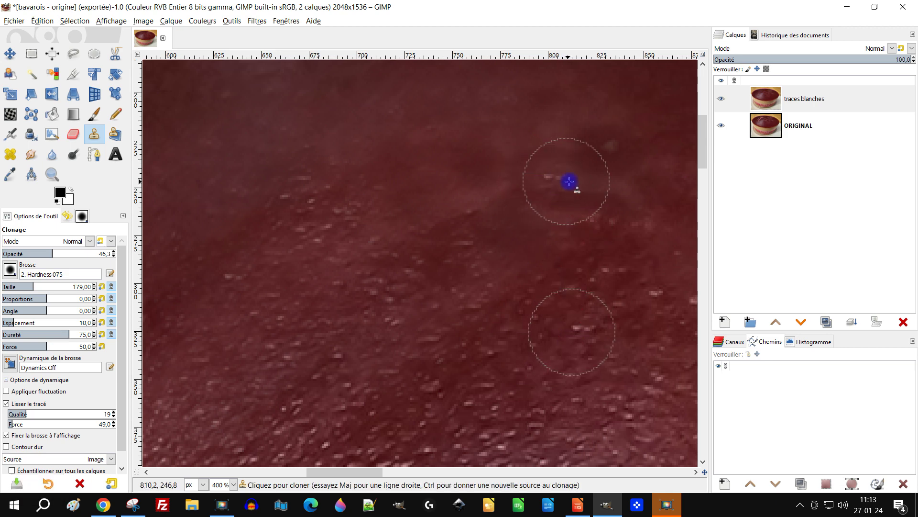
pyautogui.keyDown('ctrl'); pyautogui.scroll(-2, 560, 219); pyautogui.keyUp('ctrl')
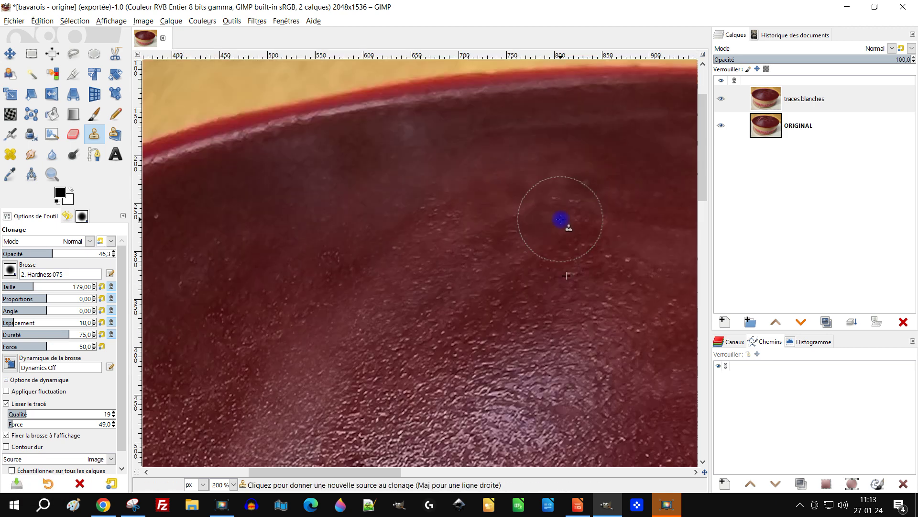
pyautogui.keyDown('ctrl'); pyautogui.scroll(2, 560, 219); pyautogui.keyUp('ctrl')
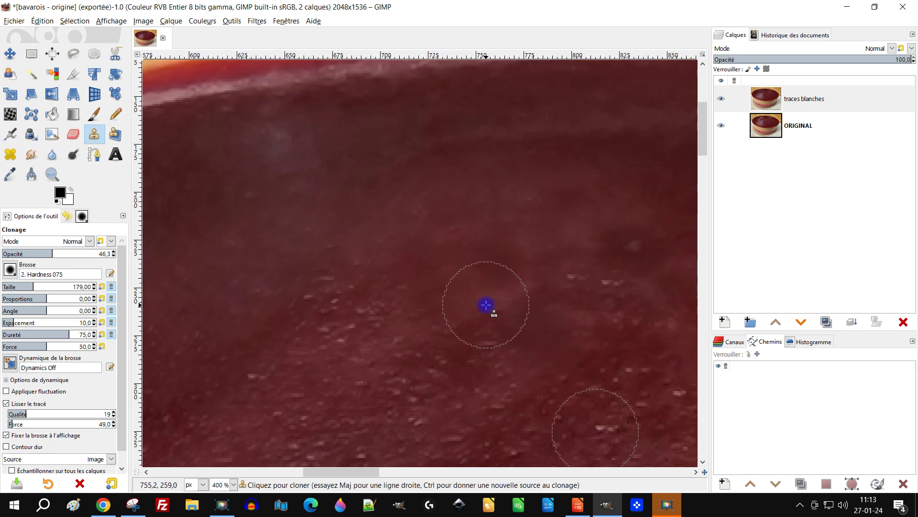
# - Sample smooth dark glaze just under the back rim and clone it over the light specks below
pyautogui.scroll(3, 525, 275)
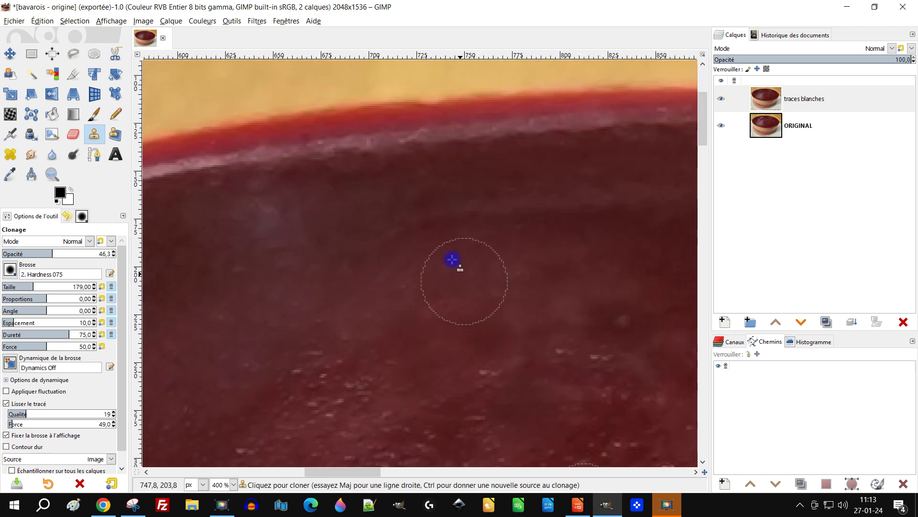
pyautogui.keyDown('ctrl'); pyautogui.scroll(1, 437, 250); pyautogui.keyUp('ctrl')
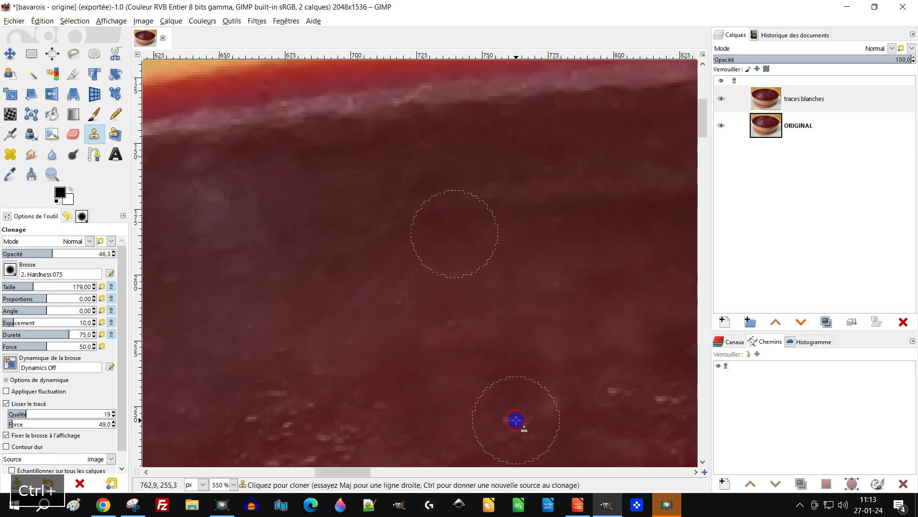
pyautogui.click(611, 395)
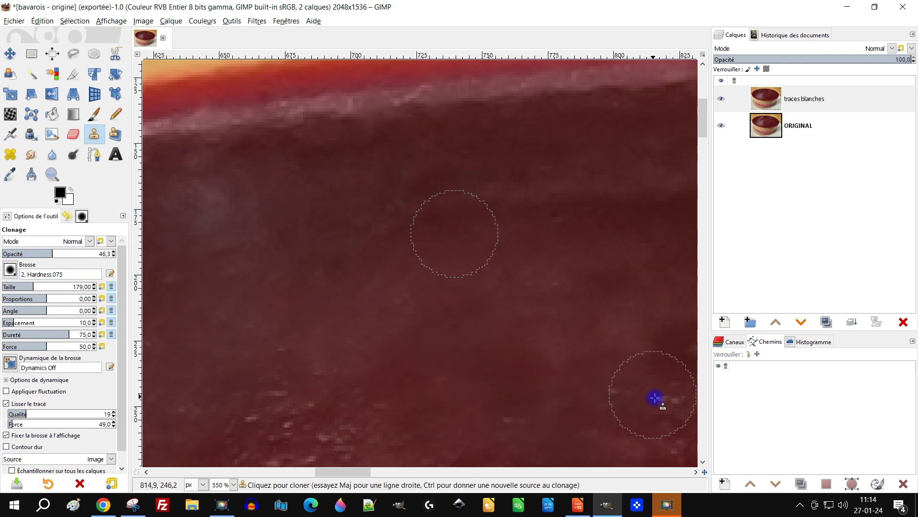
# - Clone smooth glaze over the upper edge of the grainy specks above the reflection, sampling up and right of them
pyautogui.scroll(-5, 613, 388)
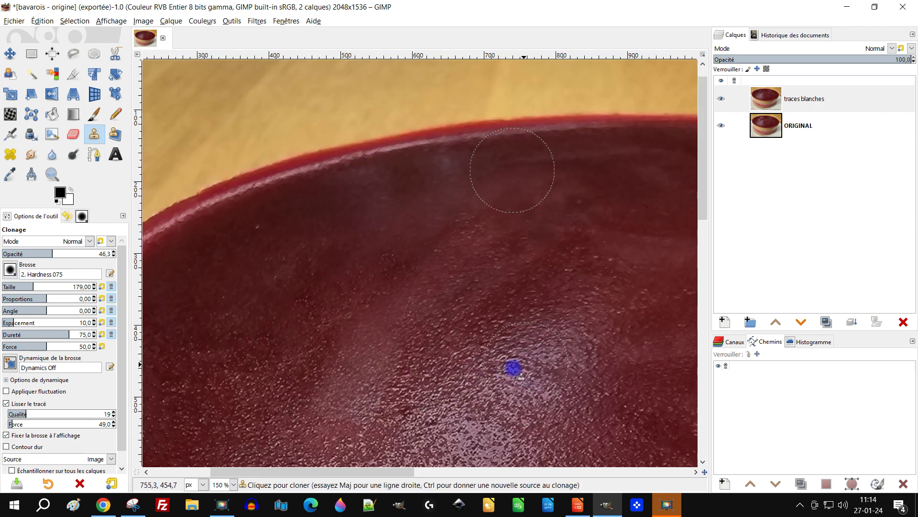
pyautogui.scroll(3, 521, 356)
pyautogui.keyDown('ctrl'); pyautogui.click(569, 231); pyautogui.keyUp('ctrl')
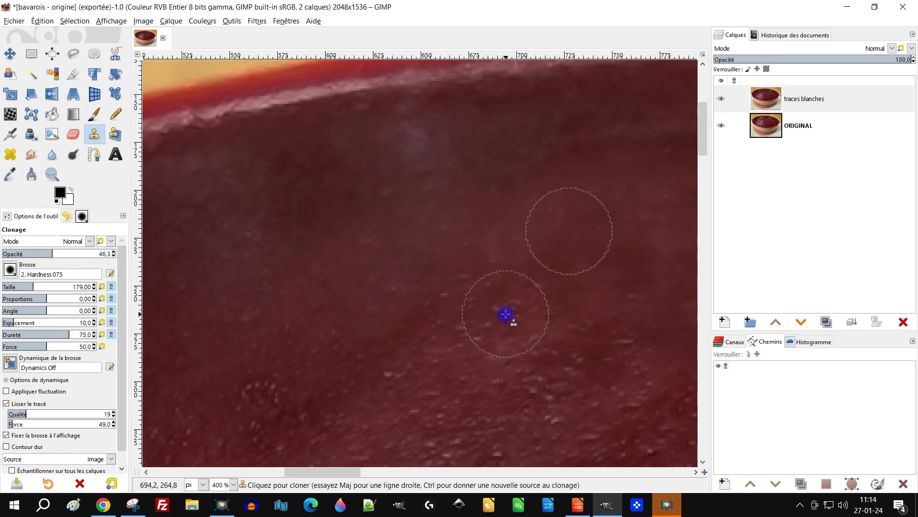
pyautogui.moveTo(438, 335)
pyautogui.mouseDown()
pyautogui.moveTo(542, 344)
pyautogui.moveTo(534, 340)
pyautogui.moveTo(570, 331)
pyautogui.moveTo(500, 322)
pyautogui.moveTo(441, 352)
pyautogui.mouseUp()
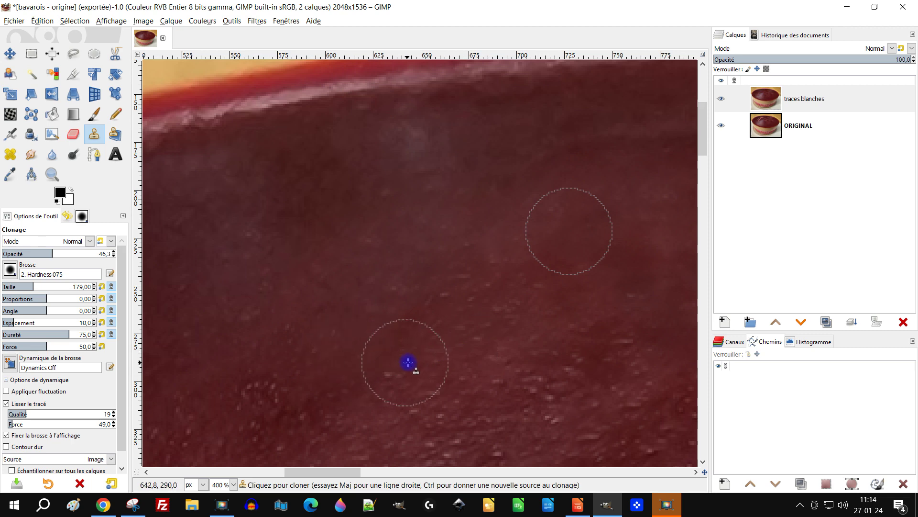
pyautogui.press('1')
pyautogui.scroll(-3, 484, 287)
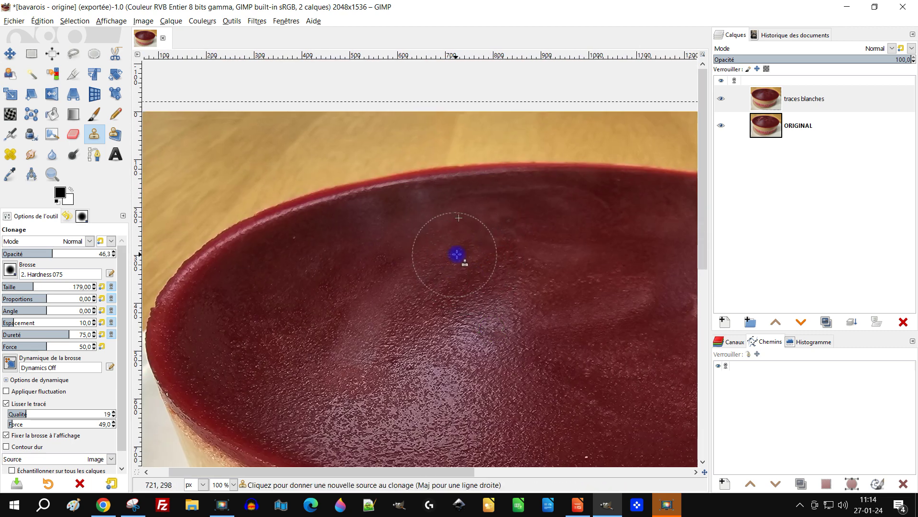
# - Sample clean glaze right of center and clone it over the nearby pale grainy area and the light triangular trace
pyautogui.hscroll(5, 450, 272)
pyautogui.keyDown('ctrl'); pyautogui.scroll(3, 379, 304); pyautogui.keyUp('ctrl')
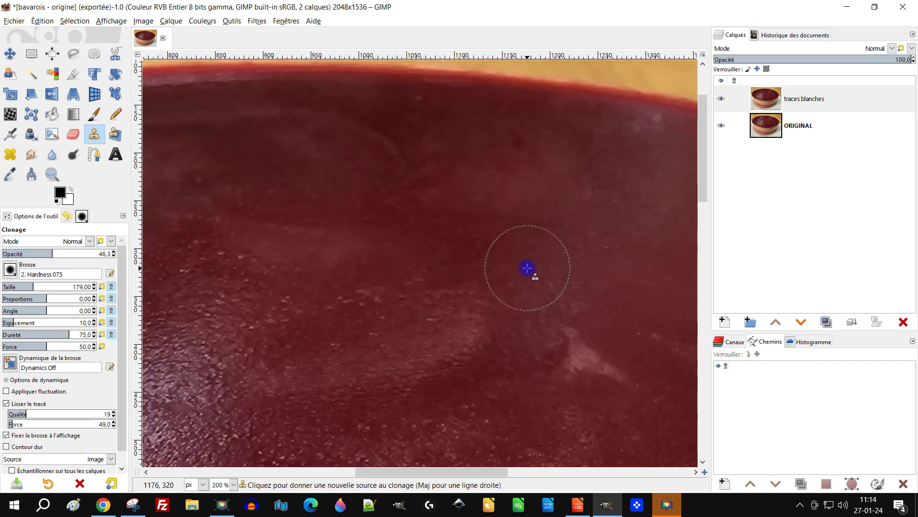
pyautogui.keyDown('ctrl'); pyautogui.click(509, 258); pyautogui.keyUp('ctrl')
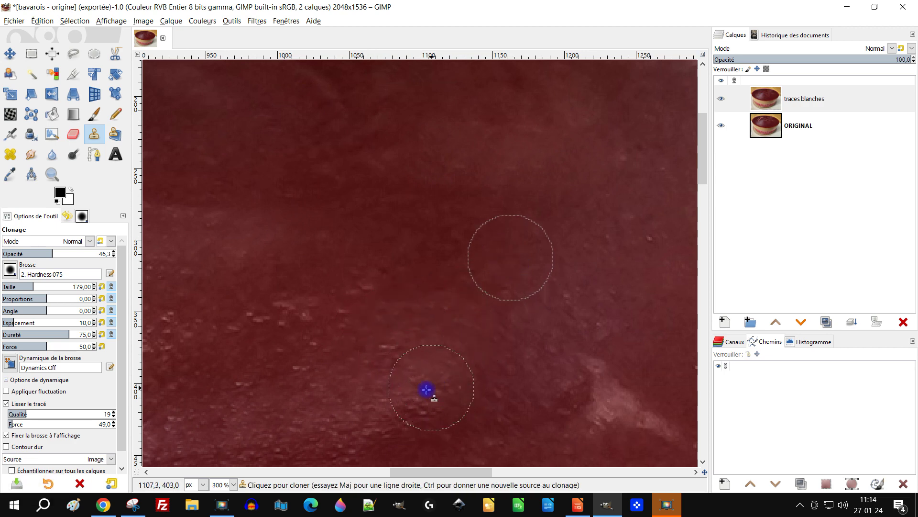
pyautogui.scroll(-2, 447, 364)
pyautogui.moveTo(594, 326); pyautogui.dragTo(583, 295)
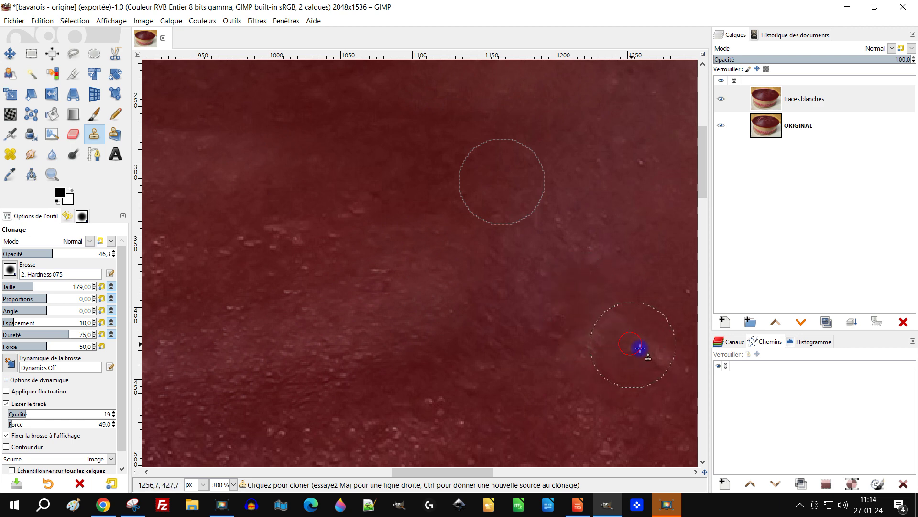
pyautogui.scroll(-4, 602, 336)
pyautogui.scroll(2, 595, 343)
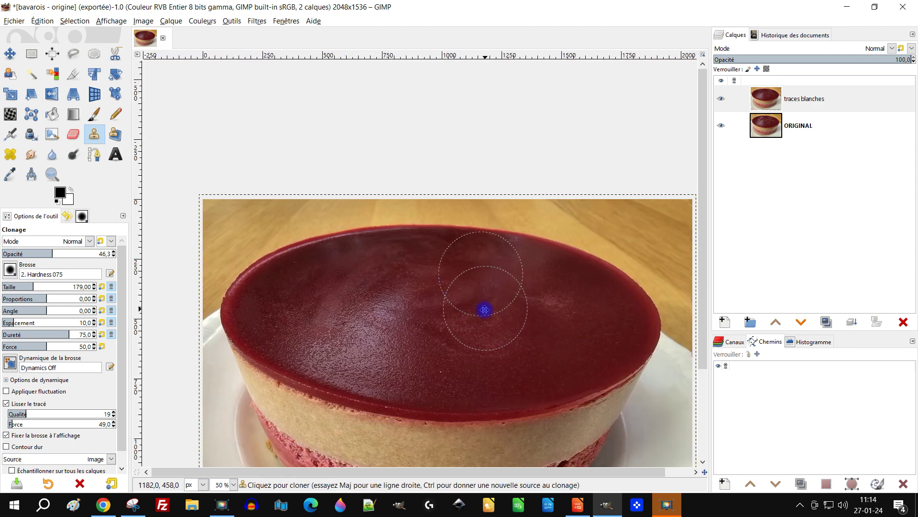
pyautogui.scroll(1, 592, 298)
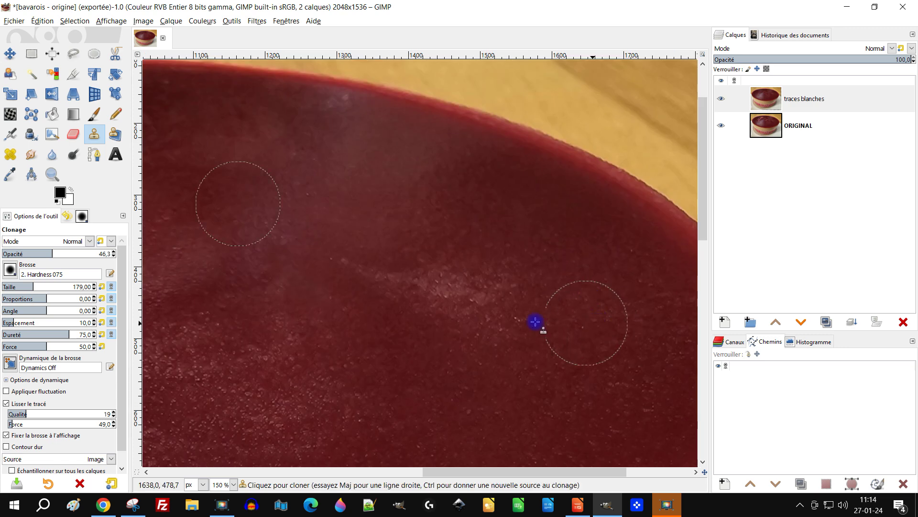
# - Switch to the Healing tool at 72.1 opacity and heal the pale grainy trace right of center with glaze sampled below it
pyautogui.click(19, 154)
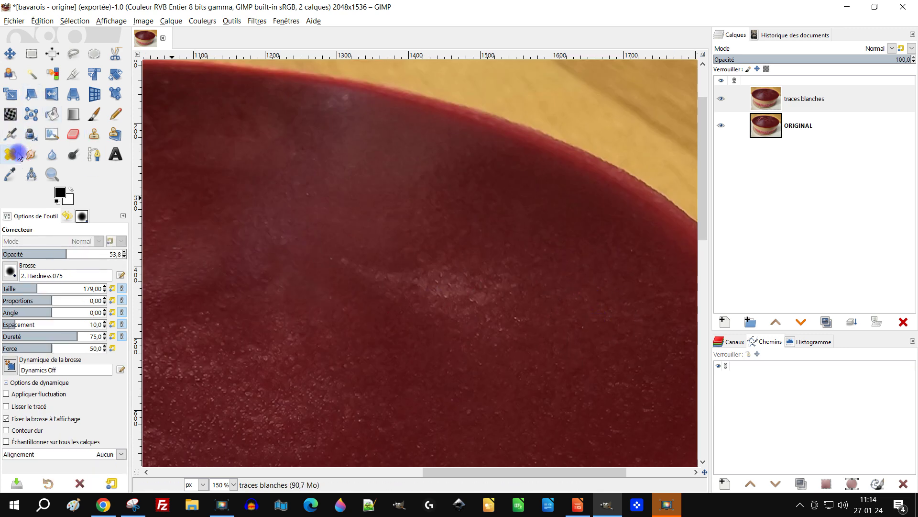
pyautogui.click(89, 257)
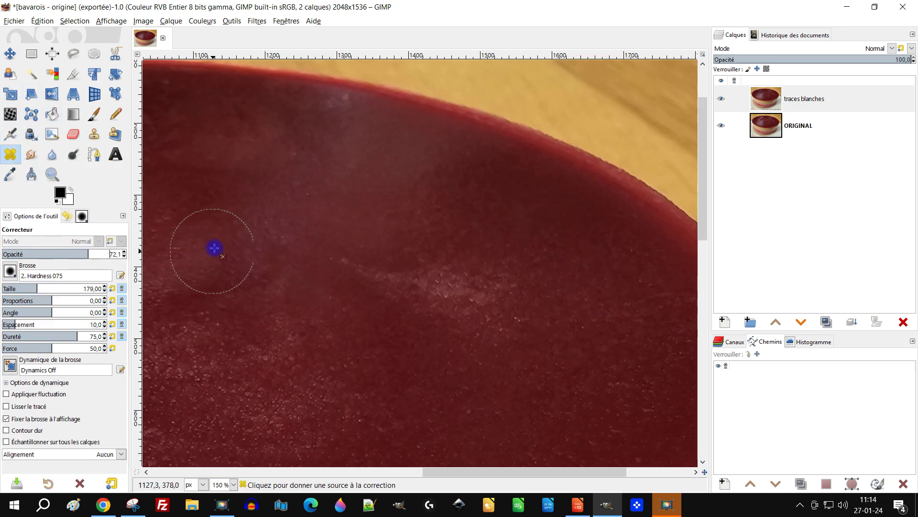
pyautogui.scroll(-1, 345, 285)
pyautogui.scroll(1, 344, 282)
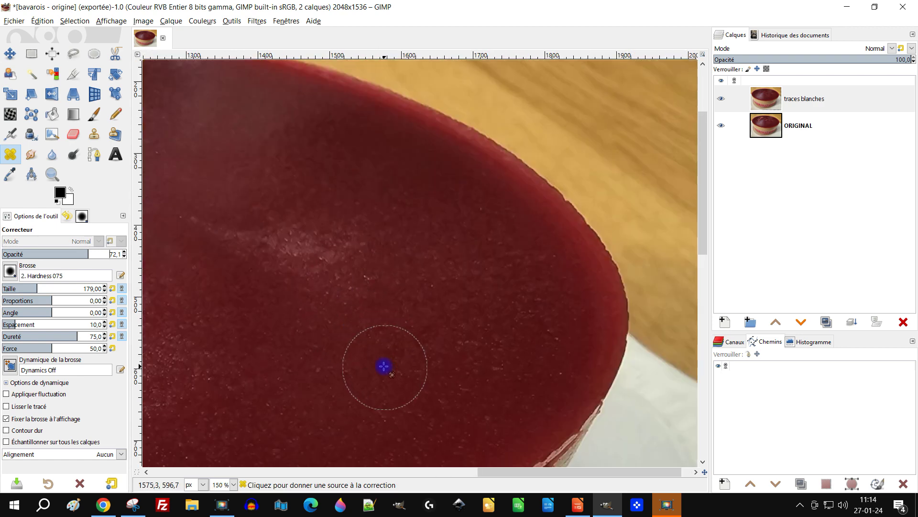
pyautogui.scroll(-1, 384, 366)
pyautogui.press('ctrl')
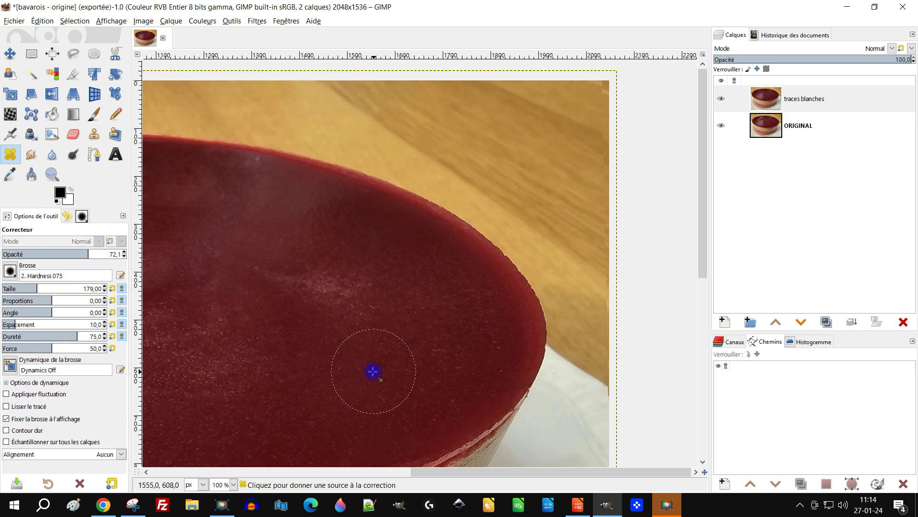
pyautogui.keyDown('ctrl'); pyautogui.click(348, 367); pyautogui.keyUp('ctrl')
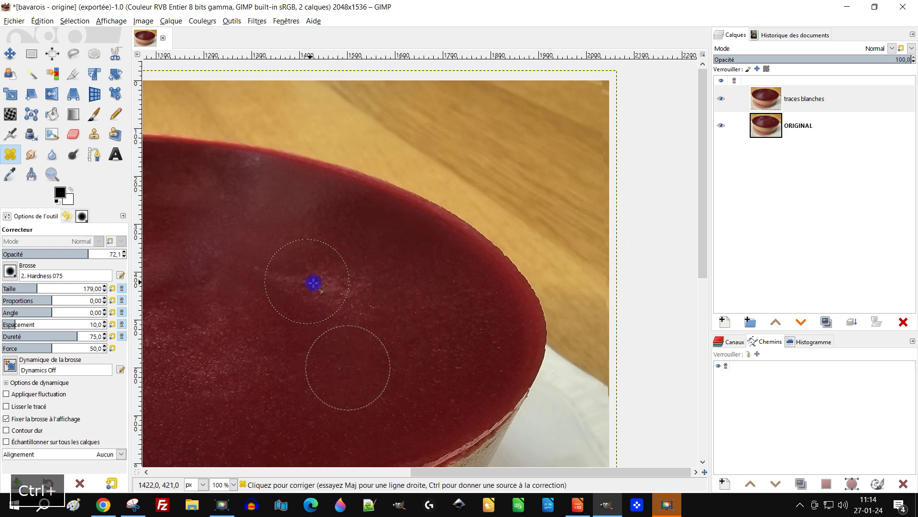
pyautogui.moveTo(330, 287)
pyautogui.mouseDown()
pyautogui.moveTo(355, 291)
pyautogui.moveTo(265, 275)
pyautogui.moveTo(335, 281)
pyautogui.moveTo(313, 274)
pyautogui.moveTo(309, 254)
pyautogui.mouseUp()
pyautogui.moveTo(429, 289); pyautogui.dragTo(589, 266)
# - Sample smooth glaze on the right side of the cake and heal the grainy specks near its center
pyautogui.scroll(-2, 545, 265)
pyautogui.scroll(2, 514, 291)
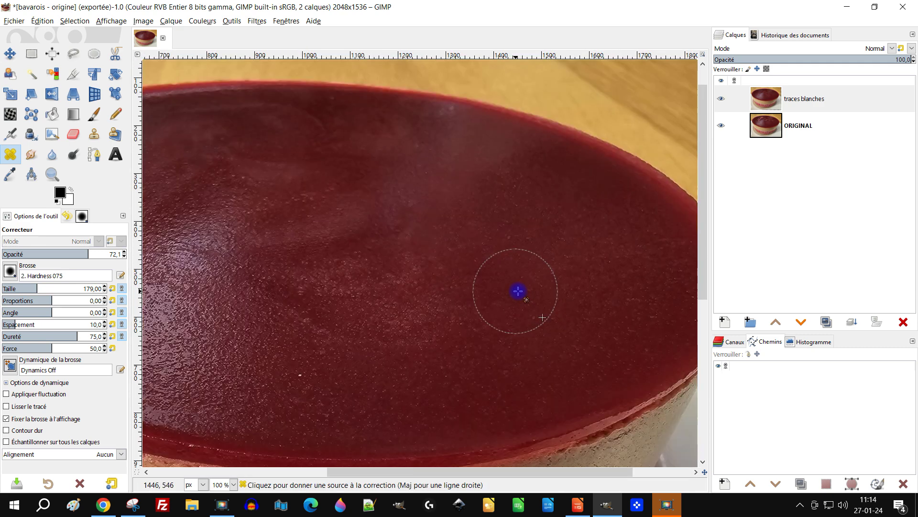
pyautogui.keyDown('ctrl'); pyautogui.click(563, 322); pyautogui.keyUp('ctrl')
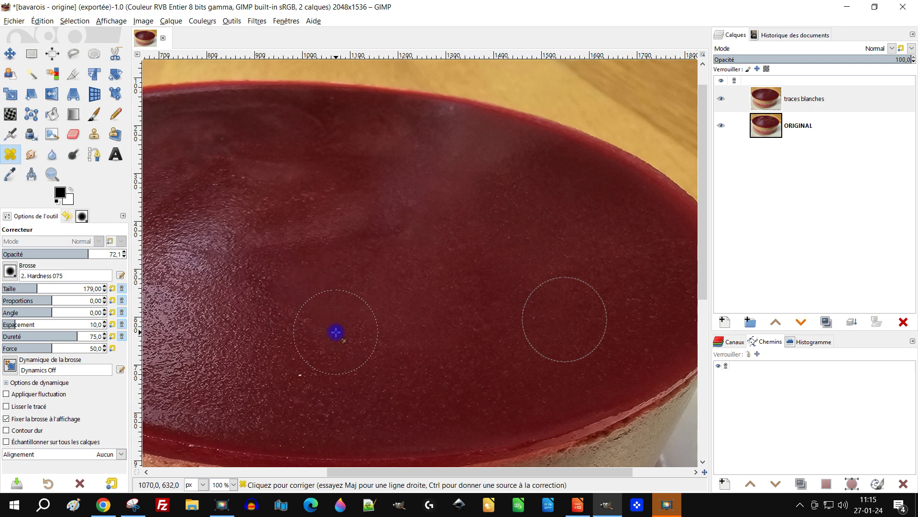
pyautogui.scroll(-3, 468, 269)
pyautogui.scroll(2, 449, 230)
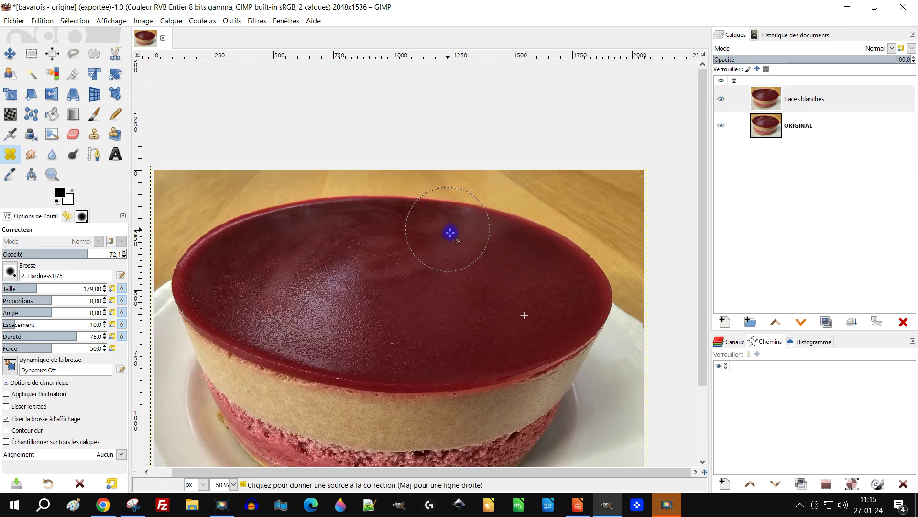
# - Resample clean glaze on the cake's right side and heal the remaining light marks and specks above it, toward the center
pyautogui.scroll(1, 469, 258)
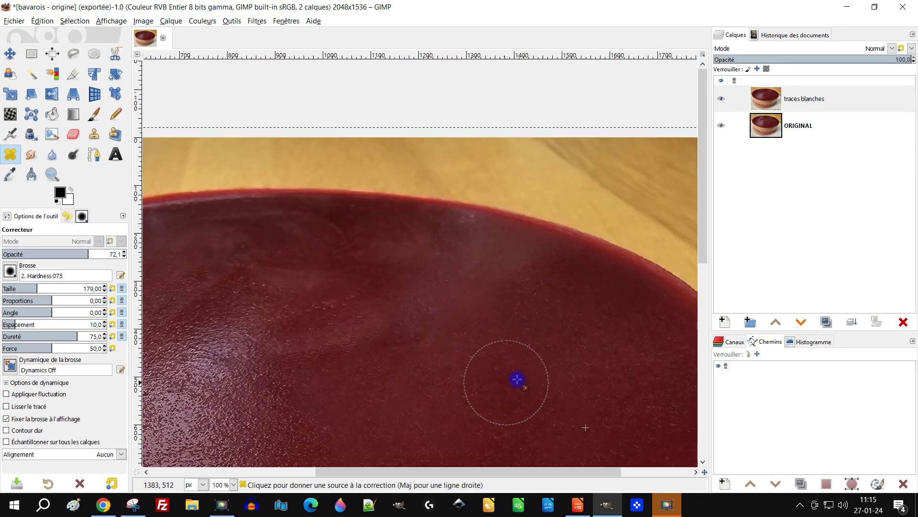
pyautogui.keyDown('ctrl'); pyautogui.click(583, 399); pyautogui.keyUp('ctrl')
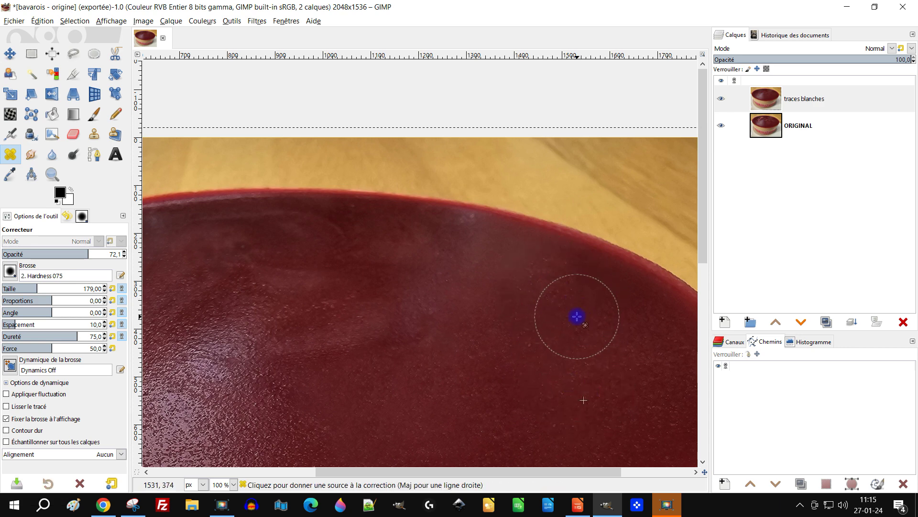
pyautogui.scroll(-1, 578, 318)
pyautogui.scroll(1, 597, 320)
pyautogui.scroll(-1, 576, 313)
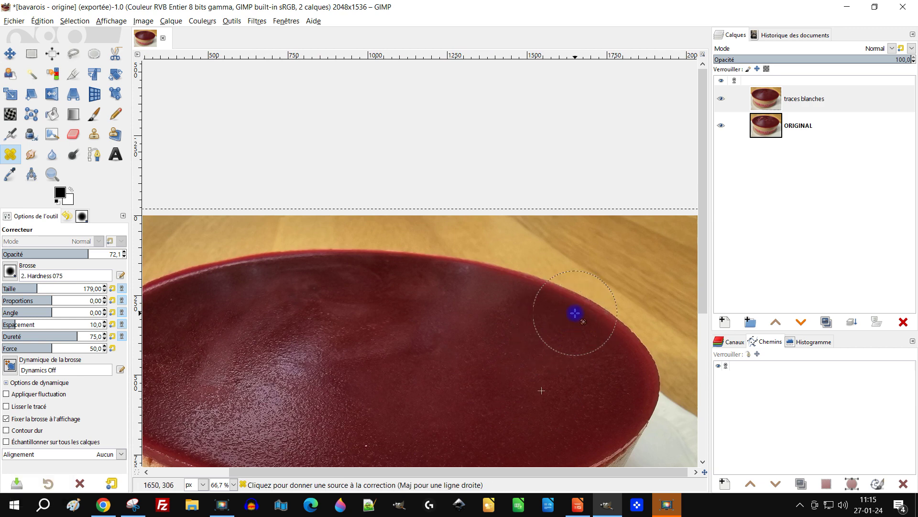
pyautogui.scroll(1, 588, 350)
pyautogui.moveTo(588, 350); pyautogui.dragTo(607, 285)
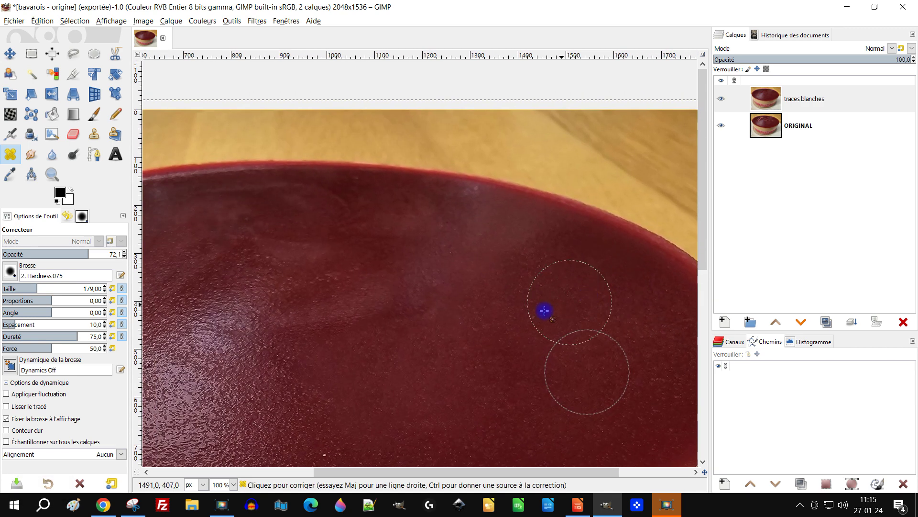
pyautogui.keyDown('ctrl'); pyautogui.click(556, 373); pyautogui.keyUp('ctrl')
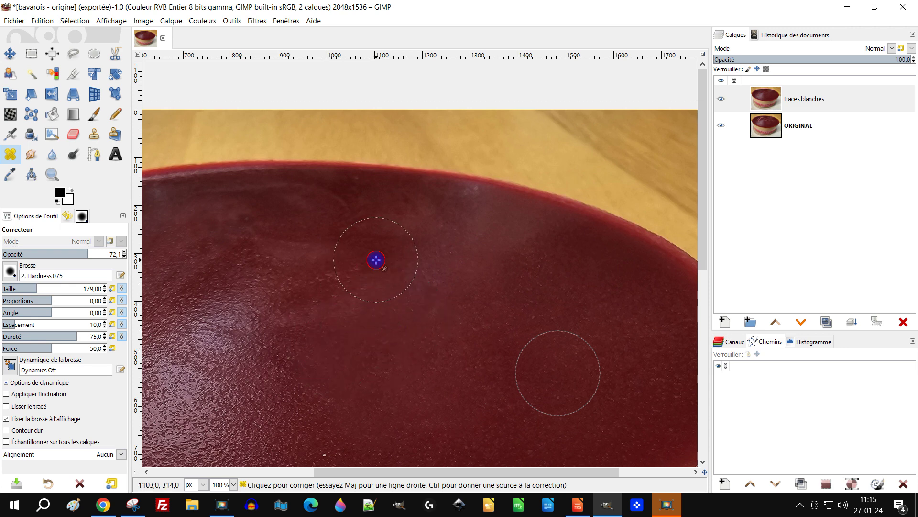
# - Try to heal the pale spot under the back rim with dark glaze sampled left of it, and undo the correction
pyautogui.scroll(-1, 430, 284)
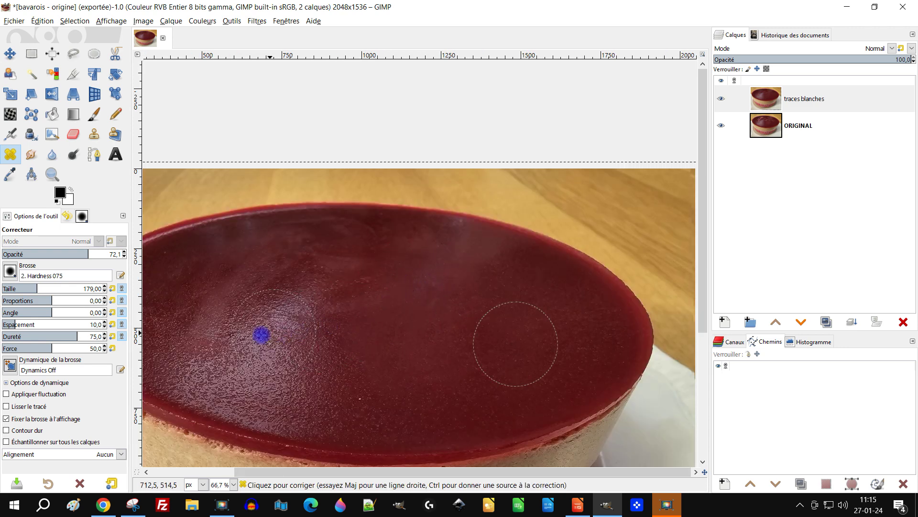
pyautogui.scroll(2, 271, 341)
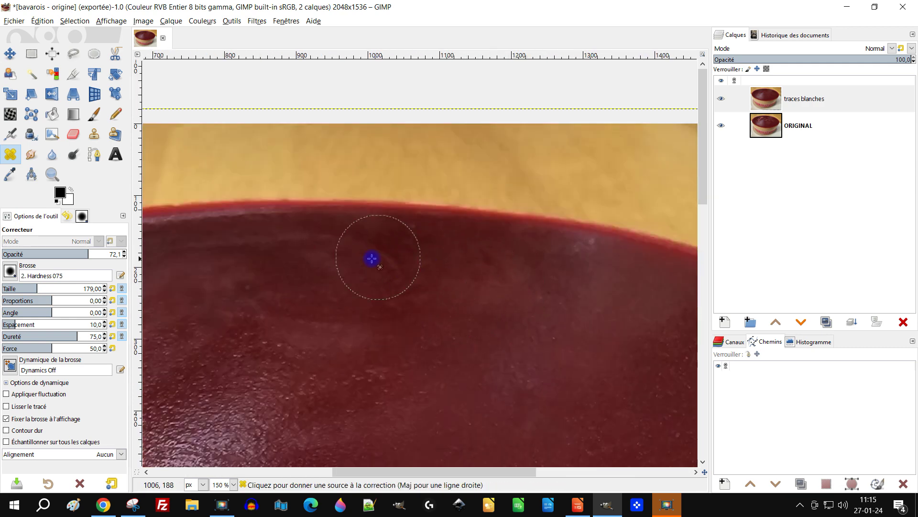
pyautogui.keyDown('ctrl'); pyautogui.click(366, 259); pyautogui.keyUp('ctrl')
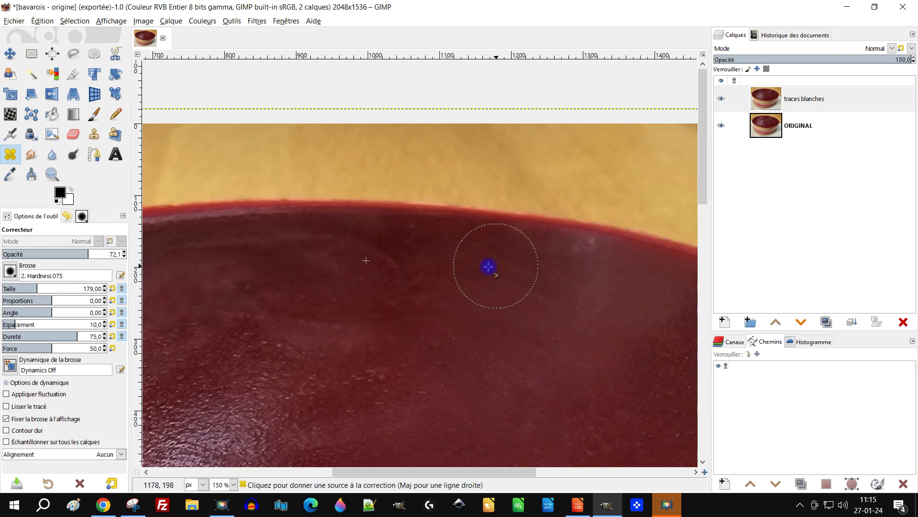
pyautogui.keyDown('ctrl'); pyautogui.click(448, 267); pyautogui.keyUp('ctrl')
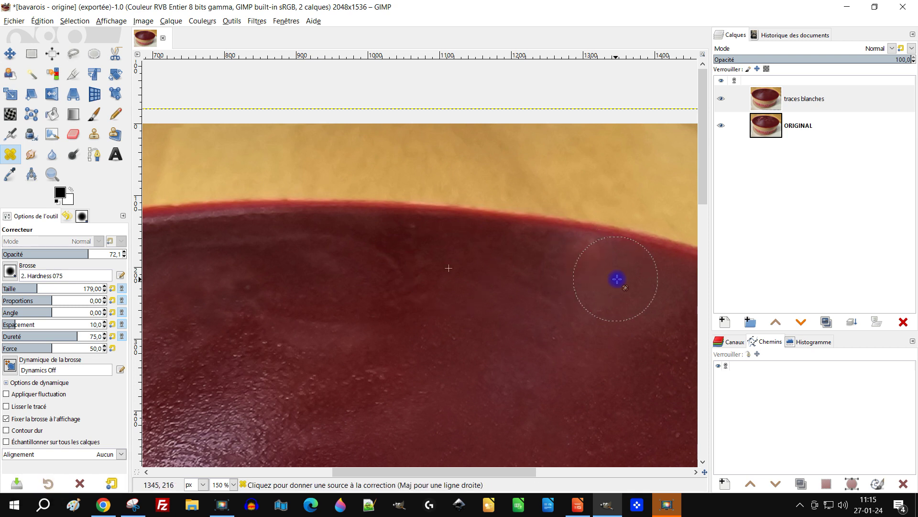
pyautogui.hotkey('ctrl', 'z')
# - Switch to the Clone tool and clone dark glaze from the left over the pale spot under the back rim
pyautogui.moveTo(611, 266); pyautogui.dragTo(519, 327)
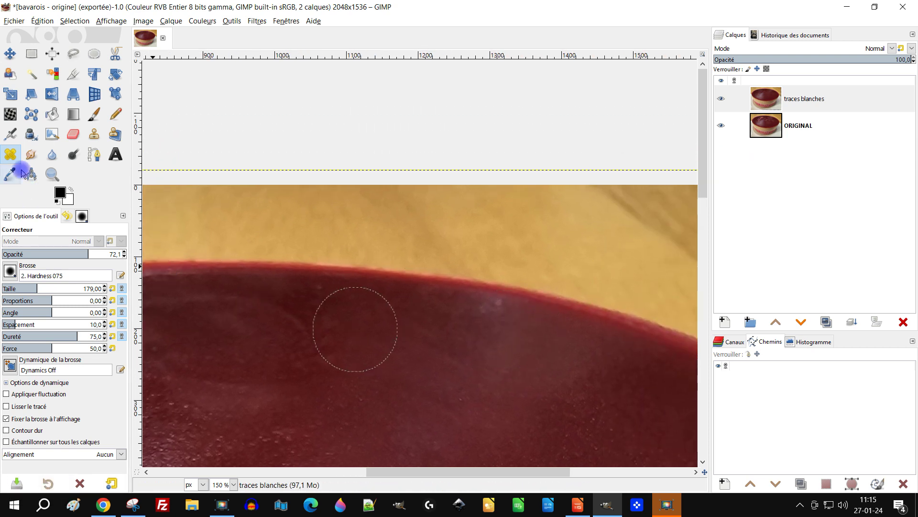
pyautogui.click(90, 138)
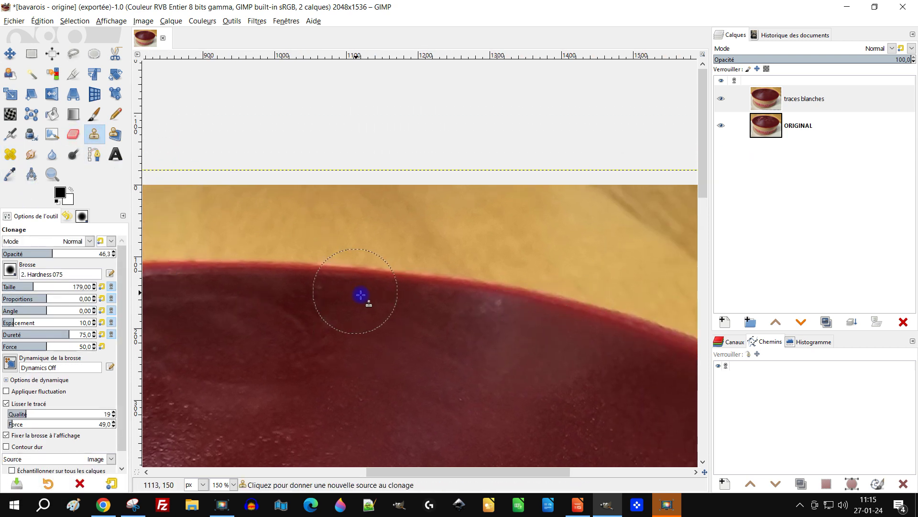
pyautogui.scroll(1, 364, 313)
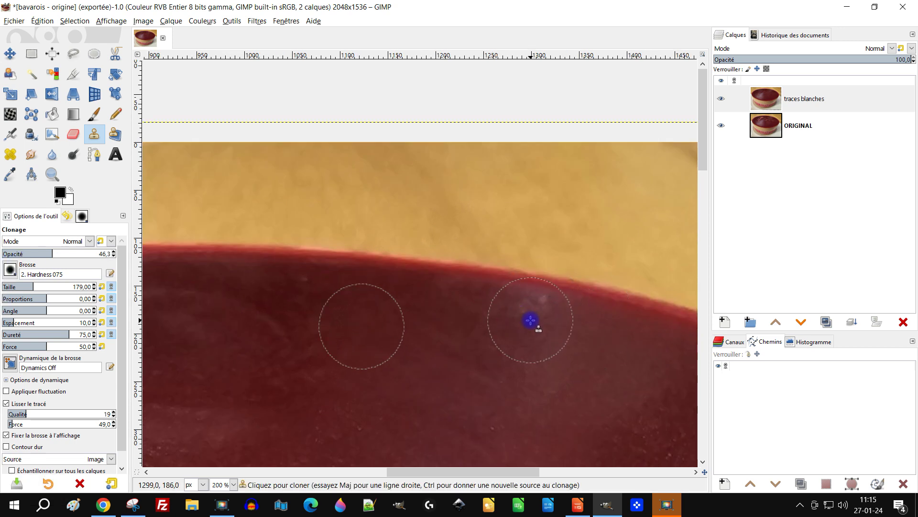
pyautogui.moveTo(535, 317)
pyautogui.mouseDown()
pyautogui.moveTo(449, 312)
pyautogui.moveTo(537, 321)
pyautogui.moveTo(483, 320)
pyautogui.moveTo(493, 310)
pyautogui.mouseUp()
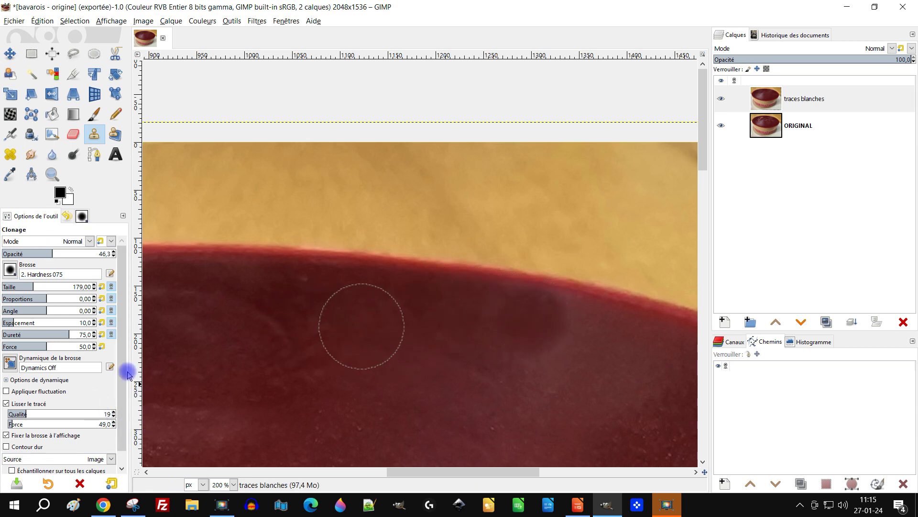
# - Review the Clone tool's alignment choices and clone glaze sampled farther left over the hazy patch under the back rim
pyautogui.scroll(-2, 118, 306)
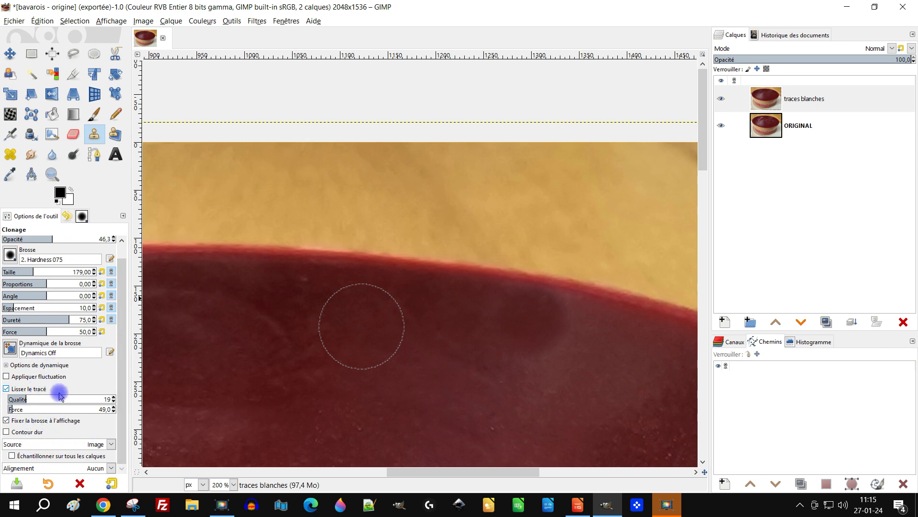
pyautogui.click(89, 468)
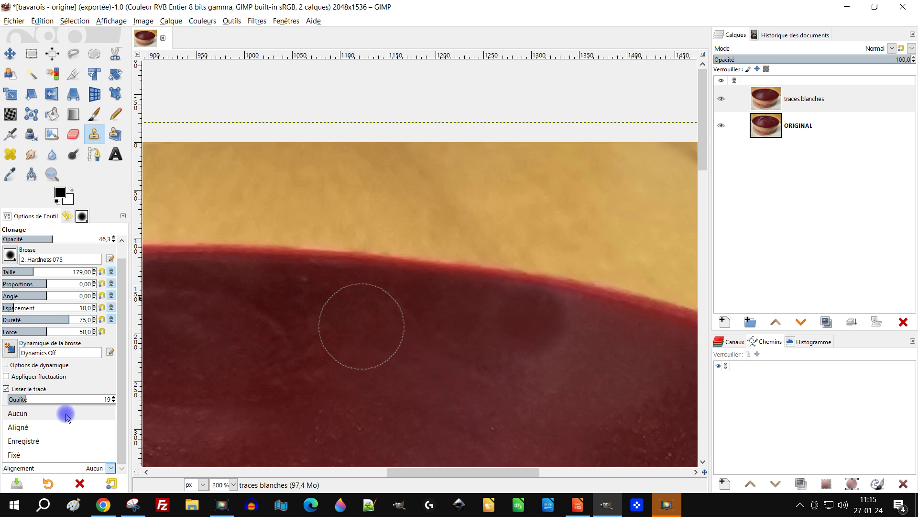
pyautogui.click(105, 201)
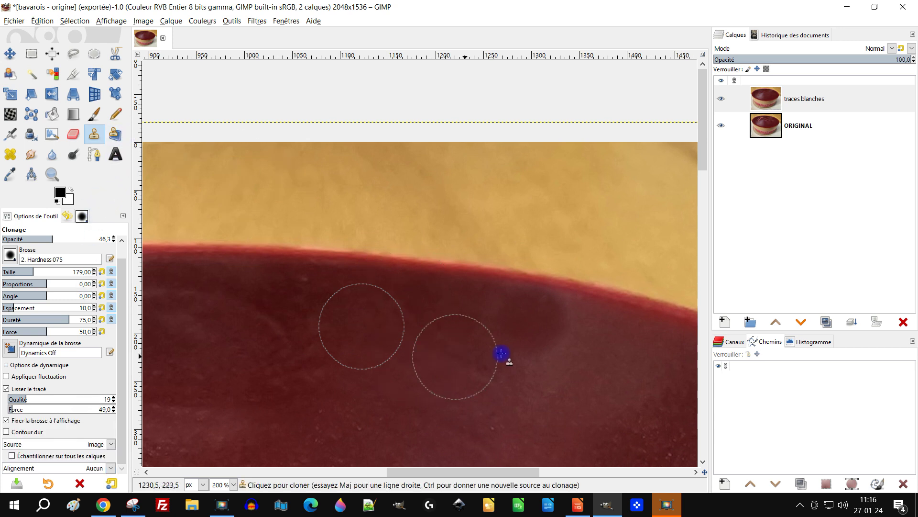
pyautogui.keyDown('ctrl'); pyautogui.click(434, 350); pyautogui.keyUp('ctrl')
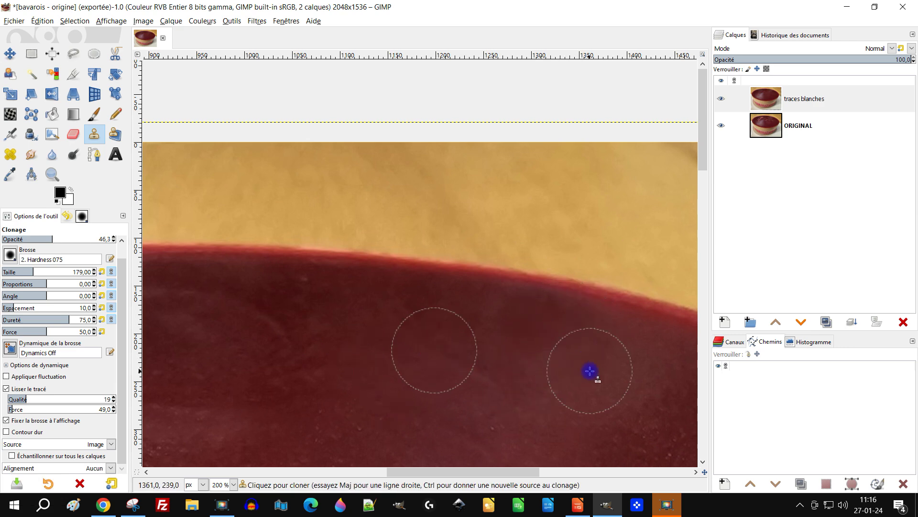
# - Compare the retouched cake with the original by hiding and showing the "traces blanches" layer
pyautogui.keyDown('ctrl'); pyautogui.scroll(-4, 581, 365); pyautogui.keyUp('ctrl')
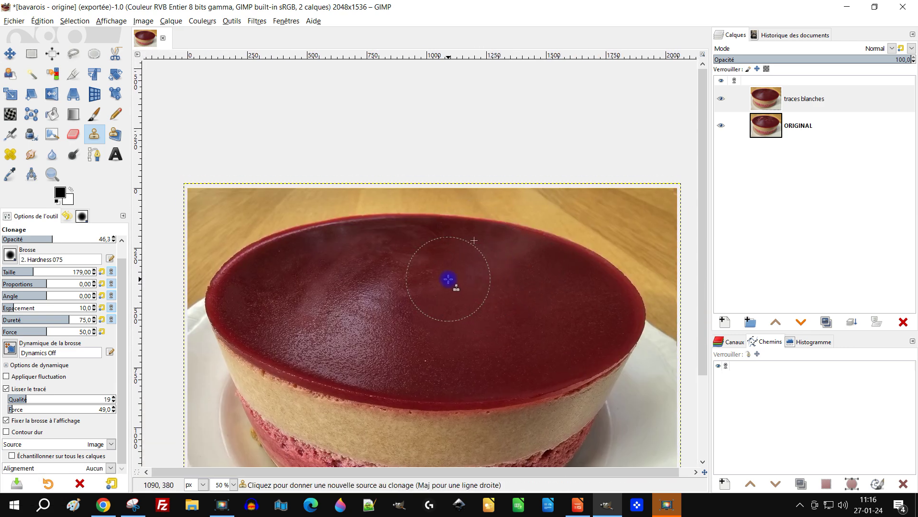
pyautogui.click(722, 99)
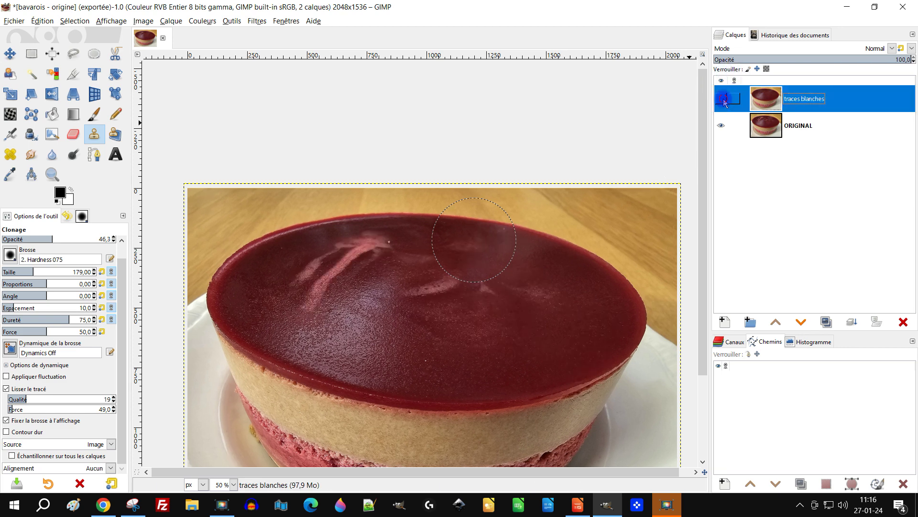
pyautogui.click(722, 99)
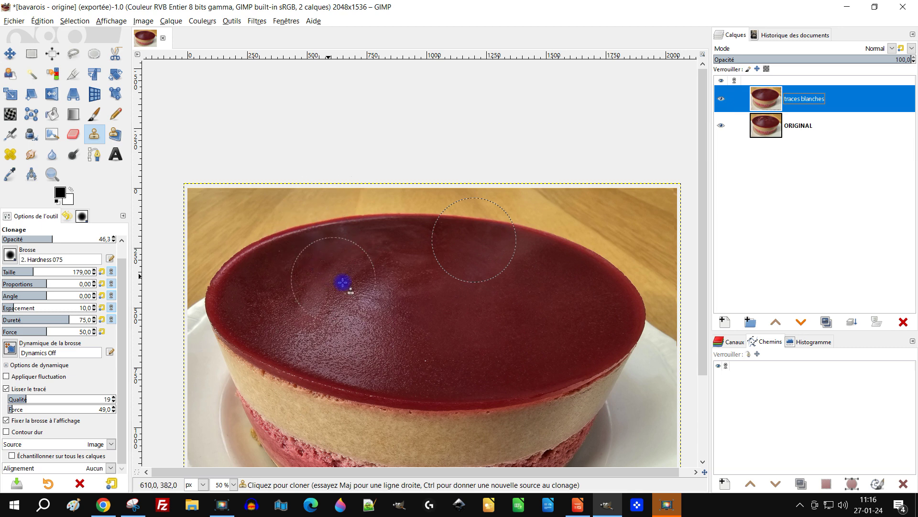
# - Try to heal the faint light trace right of the reflection with glaze sampled below it, and undo the correction
pyautogui.scroll(3, 349, 283)
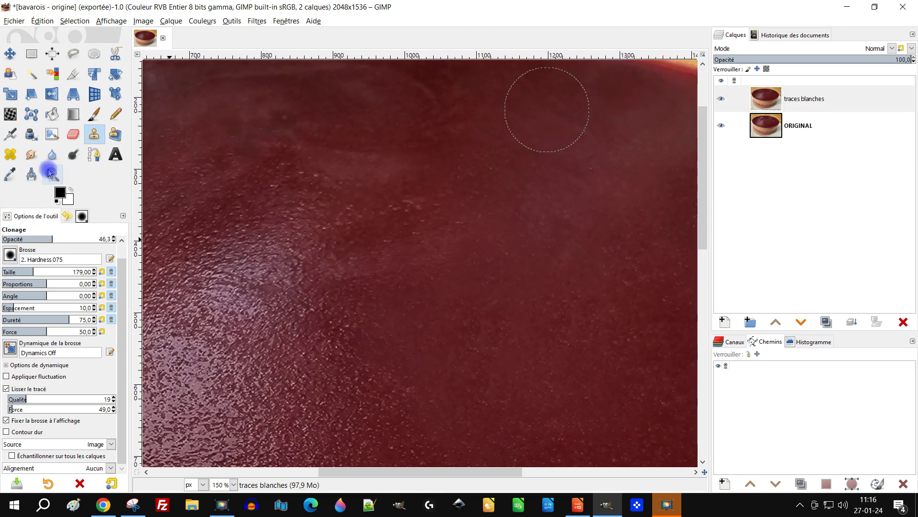
pyautogui.click(10, 154)
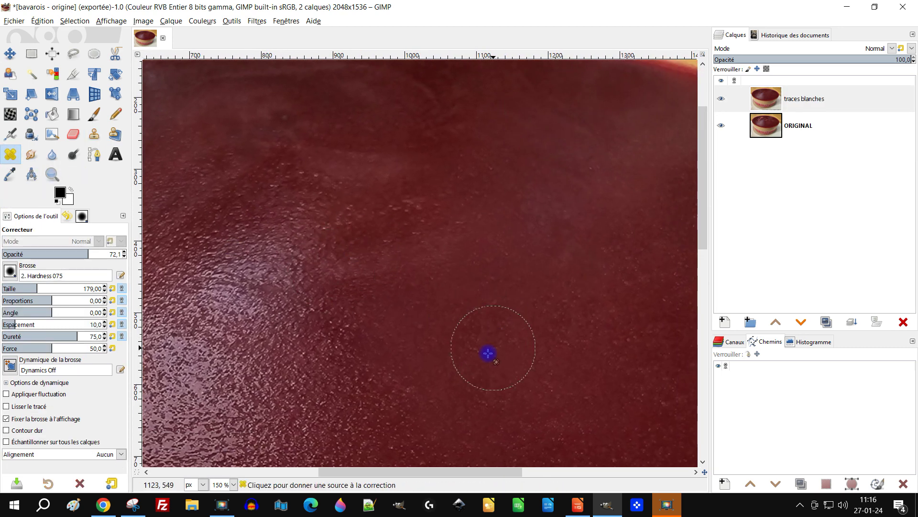
pyautogui.keyDown('ctrl'); pyautogui.click(407, 340); pyautogui.keyUp('ctrl')
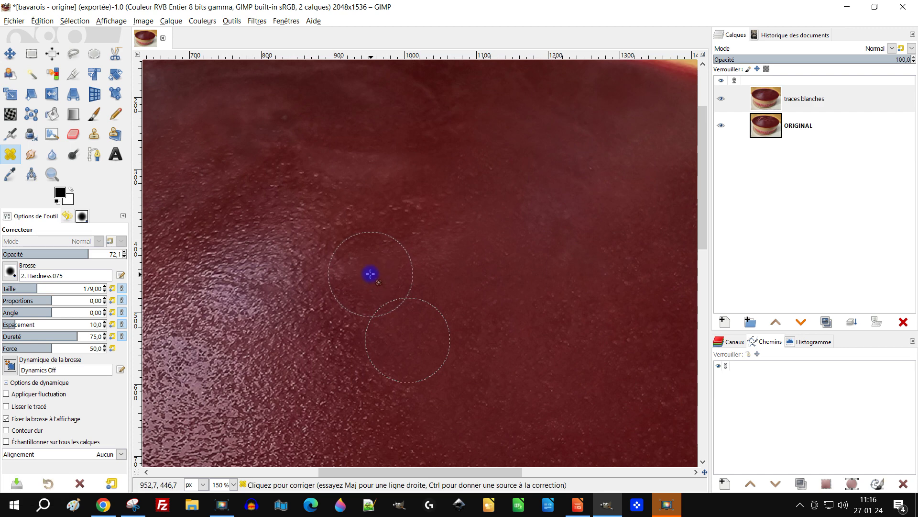
pyautogui.click(358, 273)
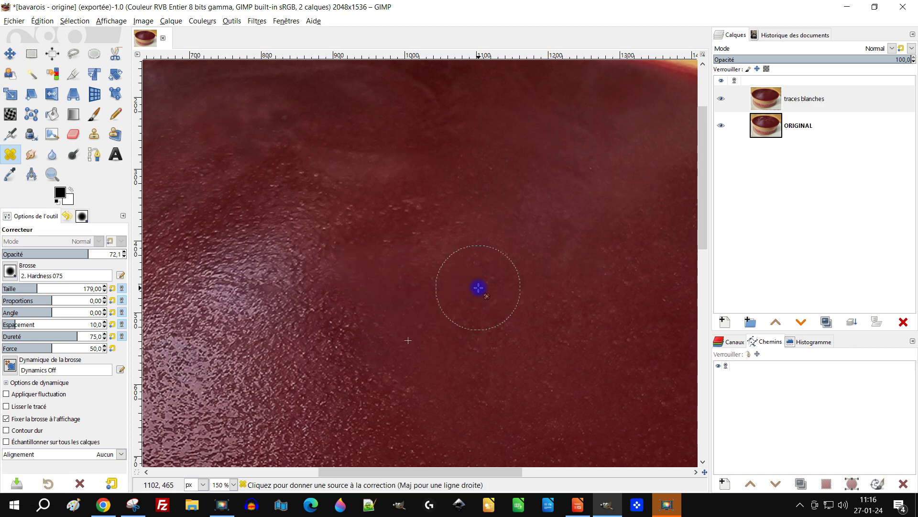
pyautogui.hotkey('ctrl', 'z')
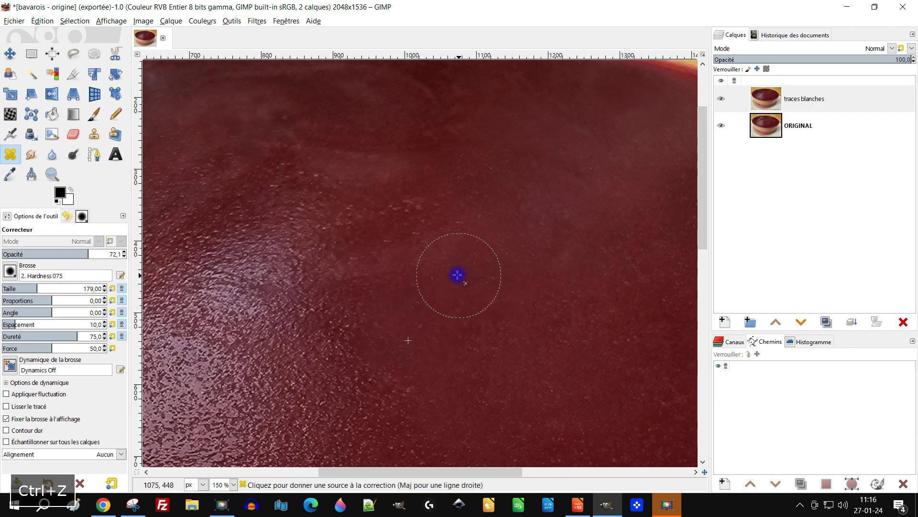
# - Try the Clone tool on the light specks right of the reflection, sampling glaze just below, and undo the stroke
pyautogui.click(94, 134)
pyautogui.keyDown('ctrl'); pyautogui.click(379, 333); pyautogui.keyUp('ctrl')
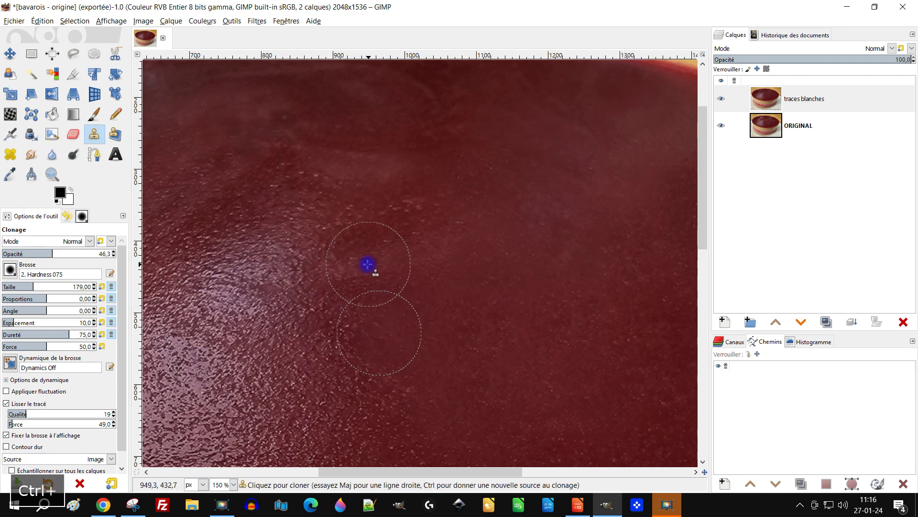
pyautogui.moveTo(366, 266)
pyautogui.mouseDown()
pyautogui.moveTo(434, 250)
pyautogui.moveTo(467, 211)
pyautogui.mouseUp()
pyautogui.hotkey('ctrl', 'z')
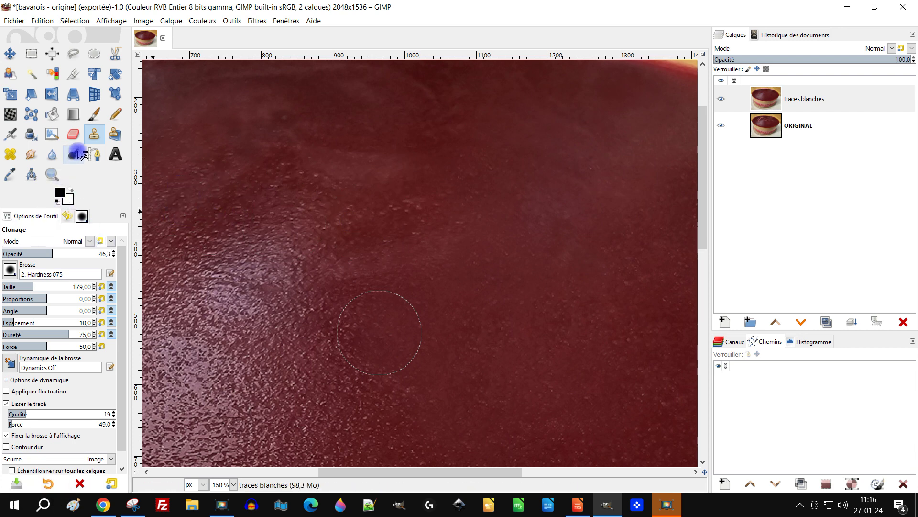
# - Set the Clone opacity to 68.6 and clone glaze sampled just below over the light traces right of the reflection
pyautogui.click(77, 254)
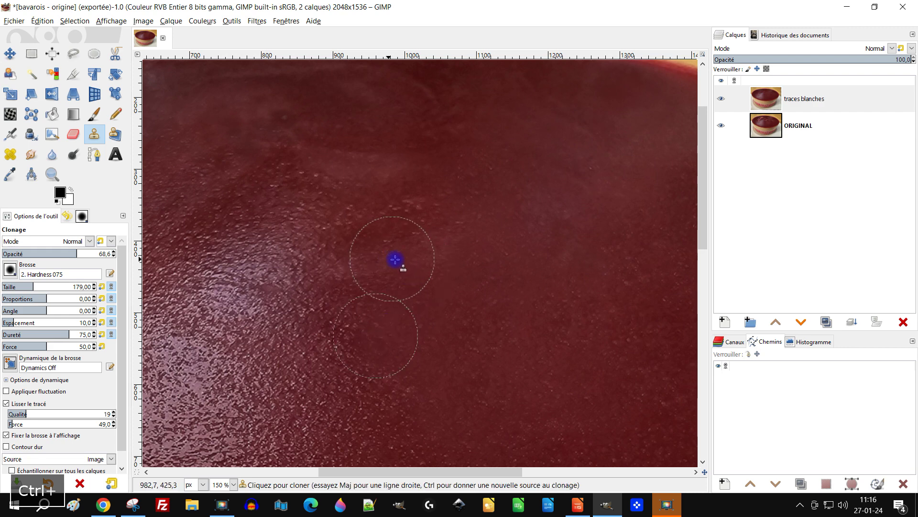
pyautogui.moveTo(395, 263); pyautogui.dragTo(460, 250)
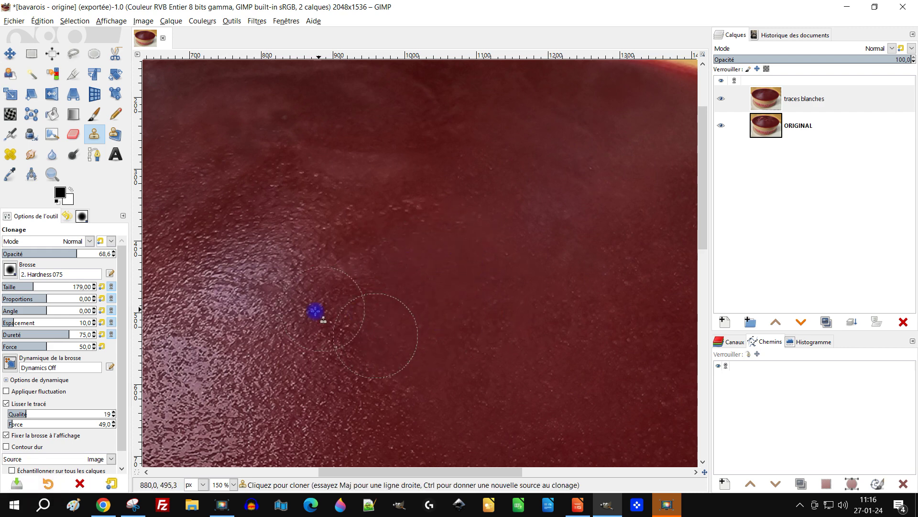
pyautogui.keyDown('ctrl'); pyautogui.click(342, 396); pyautogui.keyUp('ctrl')
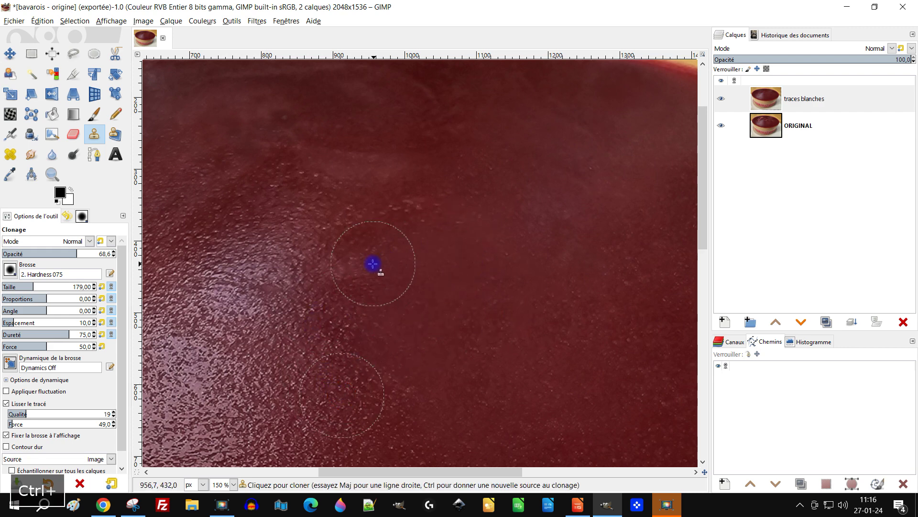
pyautogui.moveTo(444, 259)
pyautogui.mouseDown()
pyautogui.moveTo(463, 259)
pyautogui.moveTo(466, 271)
pyautogui.moveTo(457, 291)
pyautogui.moveTo(426, 310)
pyautogui.mouseUp()
pyautogui.scroll(-3, 498, 278)
pyautogui.scroll(3, 497, 283)
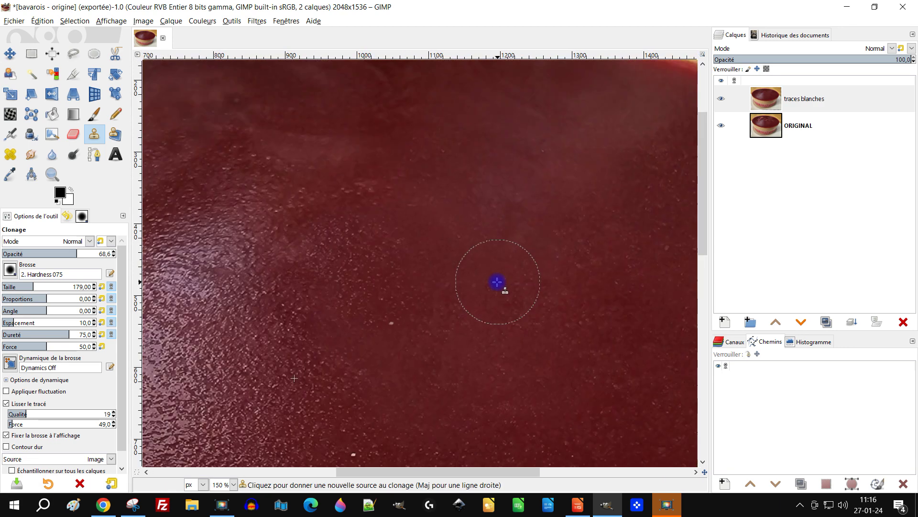
# - Clone textured glaze sampled near the reflection's lower edge over the white speck and light marks farther right of it
pyautogui.moveTo(325, 318)
pyautogui.mouseDown()
pyautogui.moveTo(367, 338)
pyautogui.moveTo(414, 314)
pyautogui.mouseUp()
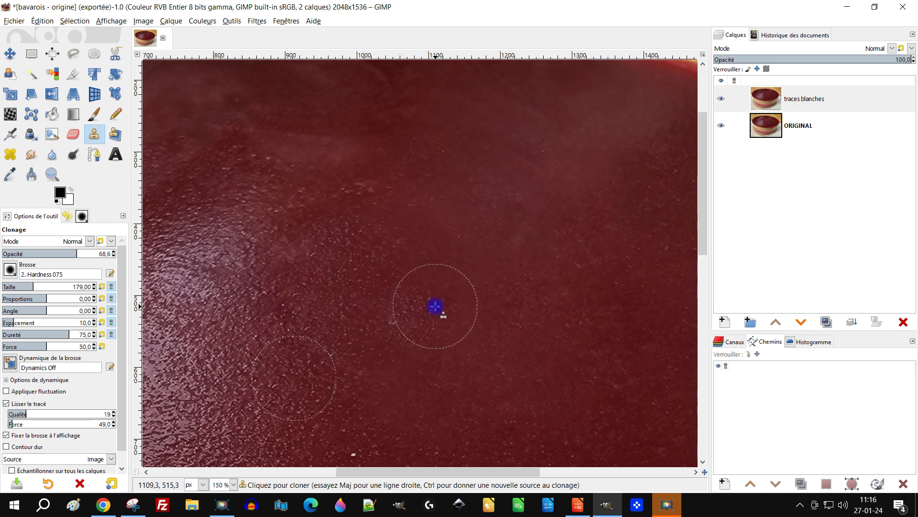
pyautogui.moveTo(424, 259)
pyautogui.mouseDown()
pyautogui.moveTo(436, 284)
pyautogui.moveTo(411, 265)
pyautogui.mouseUp()
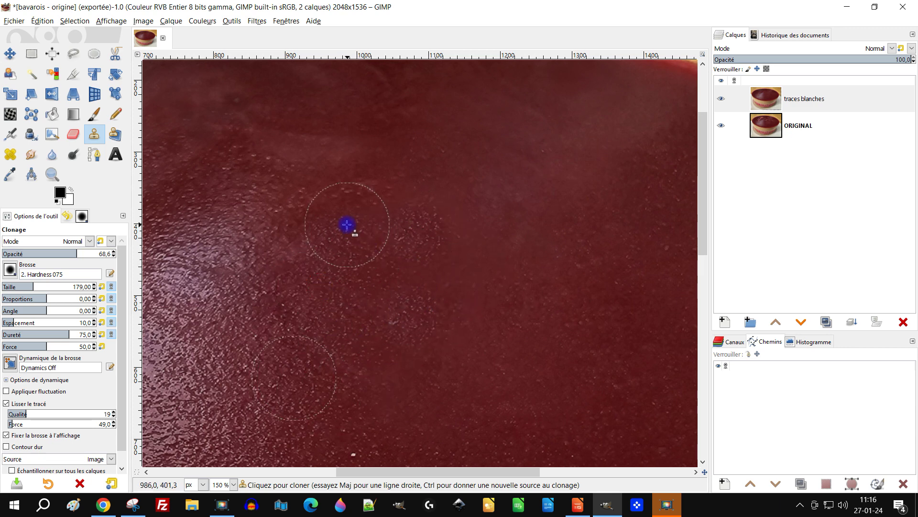
pyautogui.scroll(-2, 450, 253)
pyautogui.scroll(2, 467, 260)
pyautogui.hscroll(-1, 506, 254)
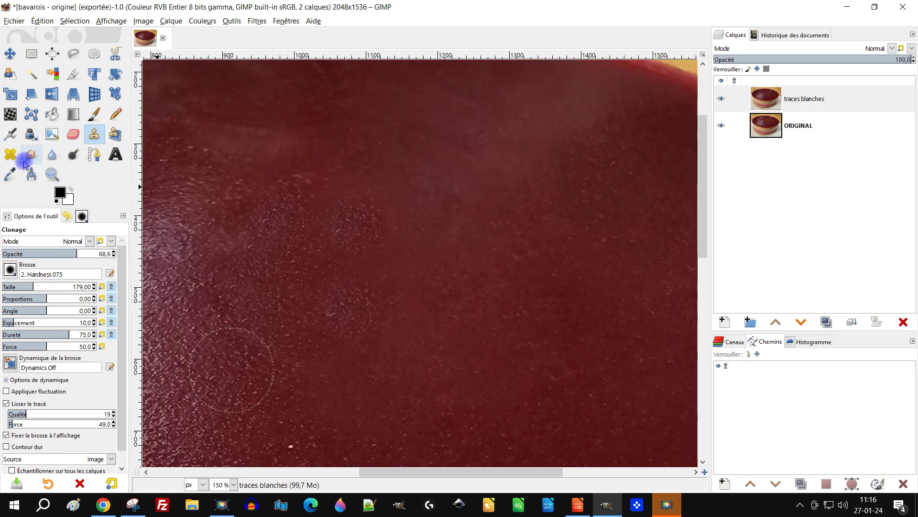
# - With the Healing tool at 40.6 opacity, blend the cloned speckle patches using glaze sampled beside the reflection, undoing the unwanted corrections
pyautogui.click(10, 154)
pyautogui.scroll(-2, 492, 364)
pyautogui.scroll(1, 485, 295)
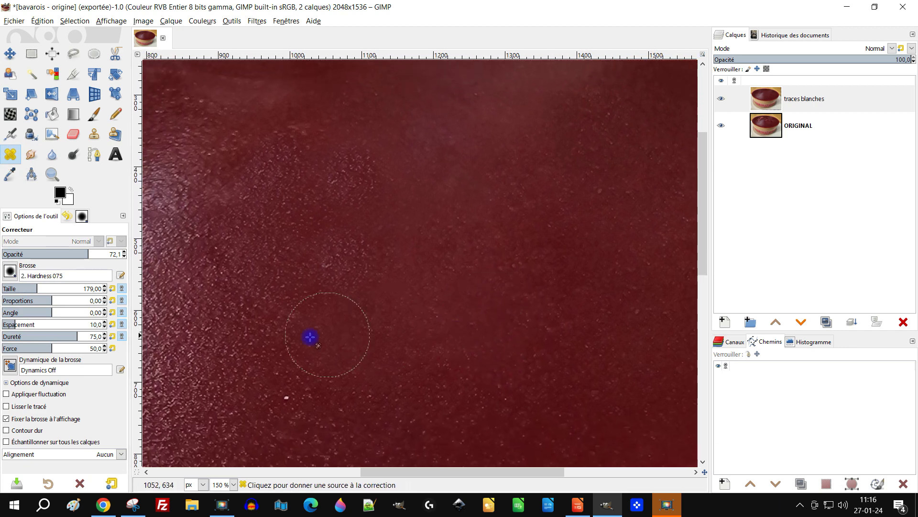
pyautogui.keyDown('ctrl'); pyautogui.click(234, 361); pyautogui.keyUp('ctrl')
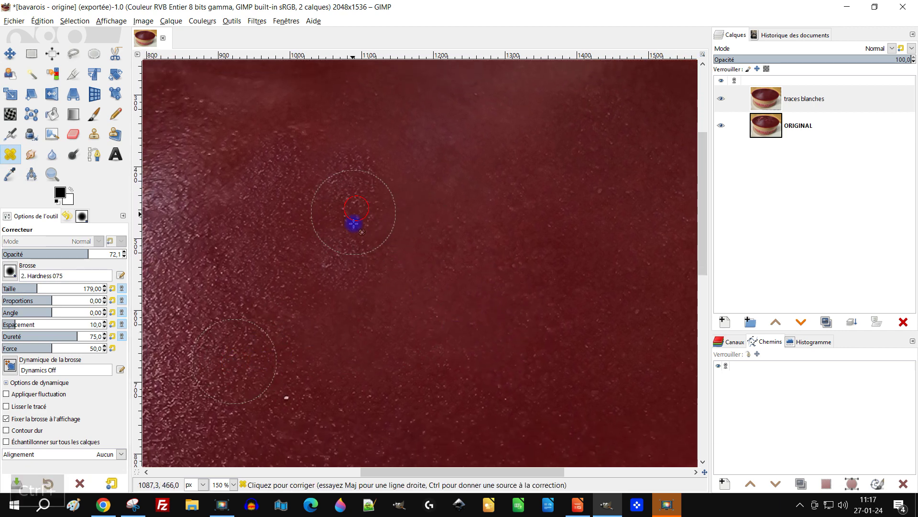
pyautogui.hotkey('ctrl', 'z')
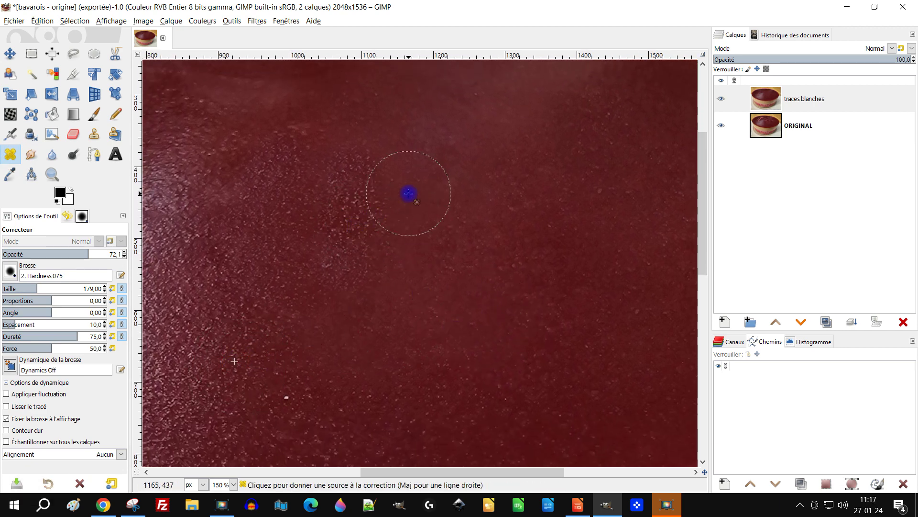
pyautogui.click(50, 257)
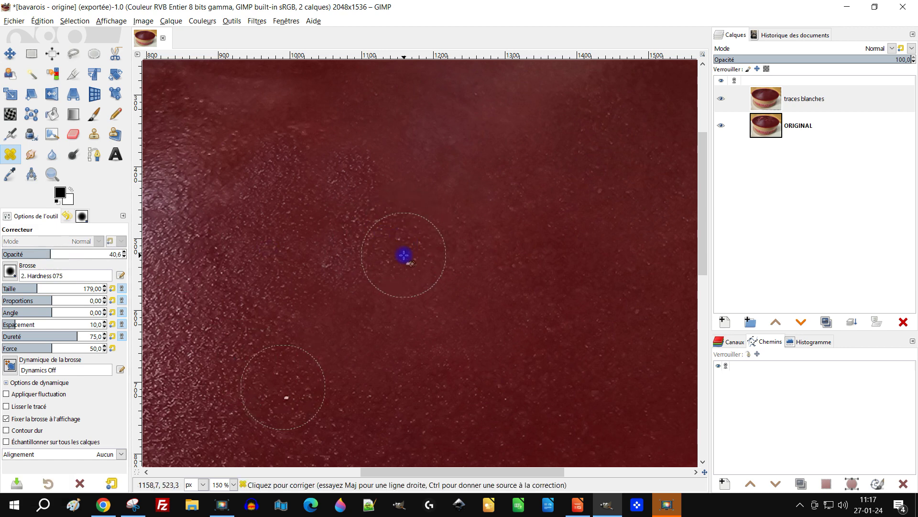
pyautogui.hotkey('ctrl', 'z')
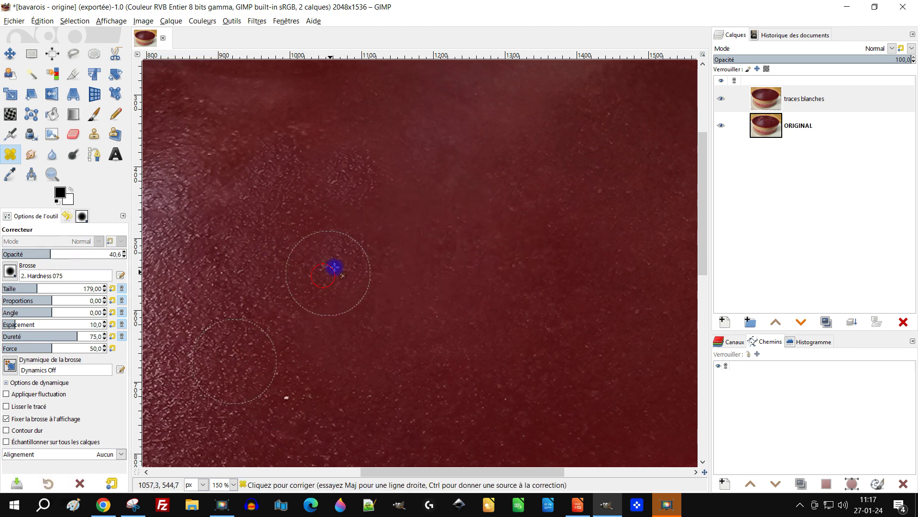
pyautogui.moveTo(388, 234); pyautogui.dragTo(436, 225)
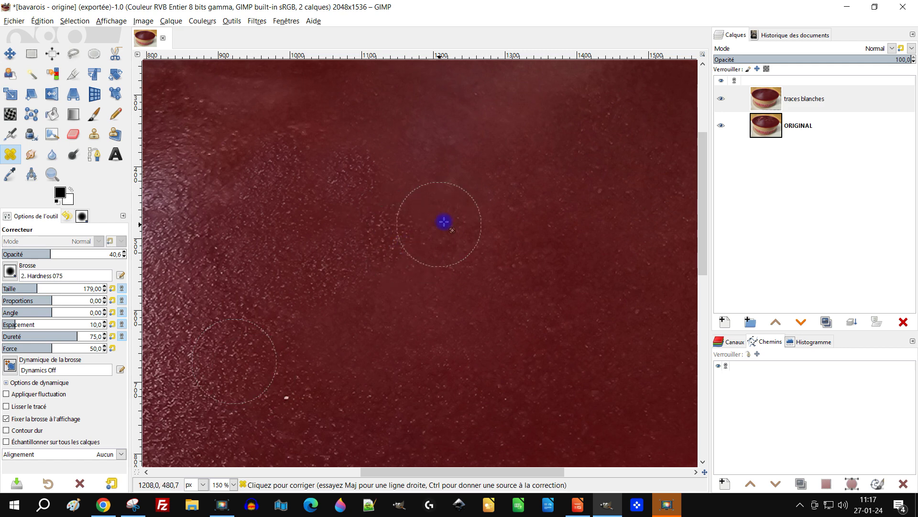
pyautogui.scroll(-1, 487, 255)
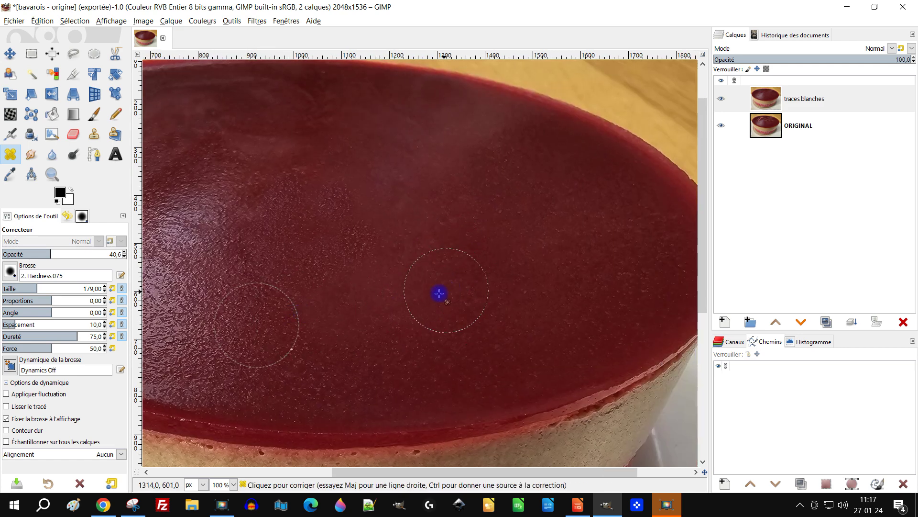
# - Lower the Healing opacity to 20.3 and extend the speckled texture into the smoother glaze right of the patches
pyautogui.click(26, 253)
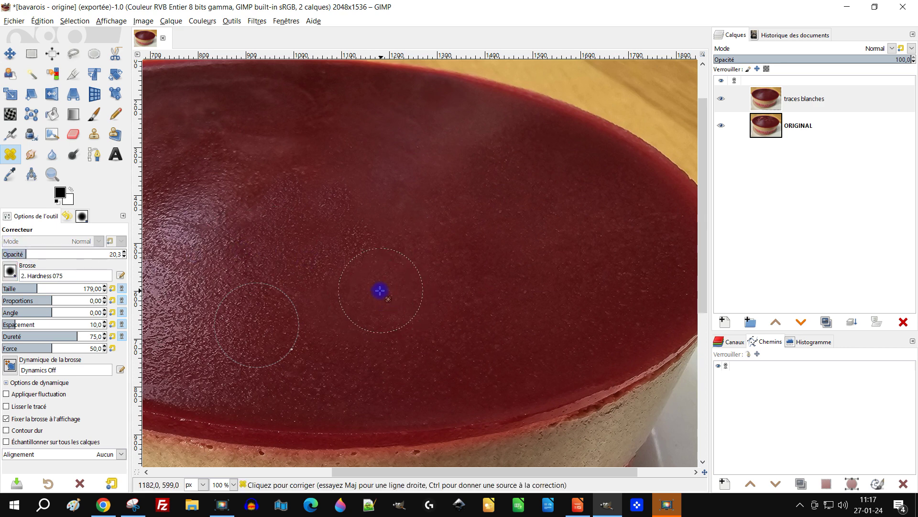
pyautogui.moveTo(386, 299)
pyautogui.mouseDown()
pyautogui.moveTo(361, 305)
pyautogui.moveTo(328, 323)
pyautogui.mouseUp()
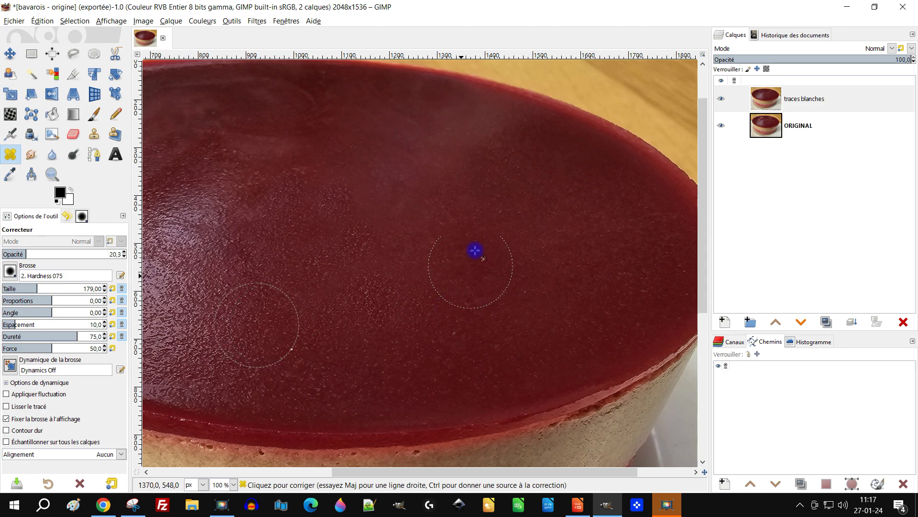
pyautogui.keyDown('ctrl'); pyautogui.scroll(-2, 477, 260); pyautogui.keyUp('ctrl')
pyautogui.keyDown('ctrl'); pyautogui.scroll(3, 472, 262); pyautogui.keyUp('ctrl')
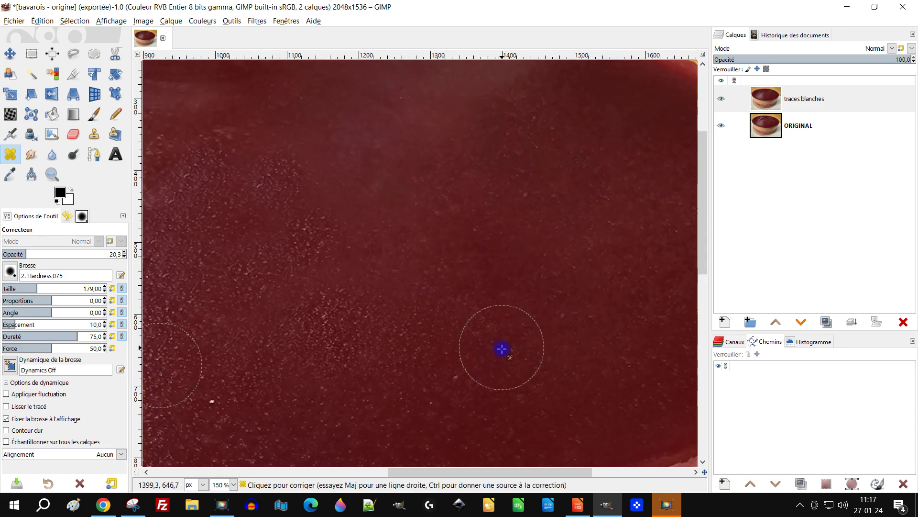
# - Heal the small white speck on the glaze to the lower right of the reflection
pyautogui.click(220, 405)
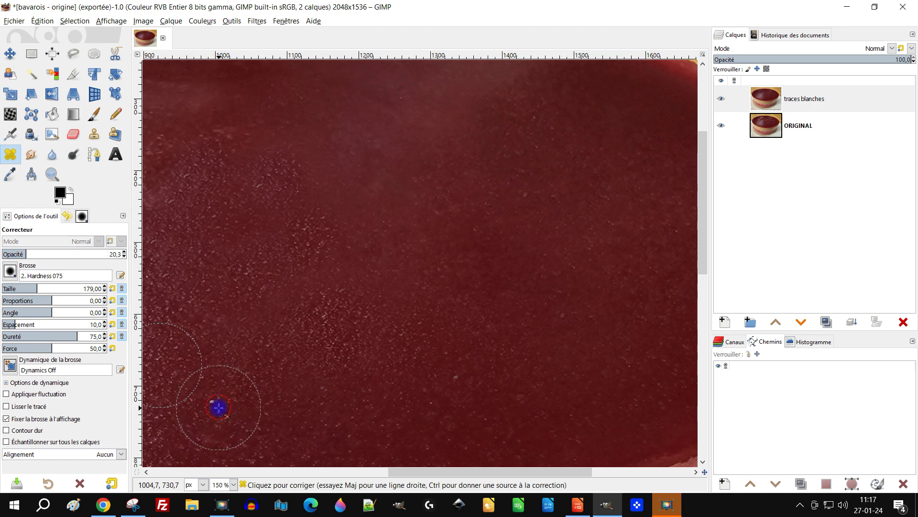
pyautogui.keyDown('ctrl'); pyautogui.scroll(-2, 390, 321); pyautogui.keyUp('ctrl')
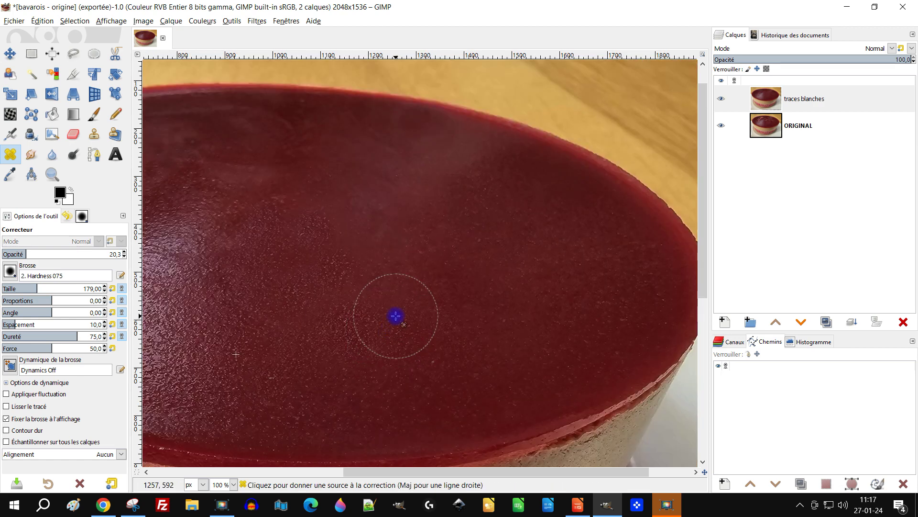
pyautogui.keyDown('ctrl'); pyautogui.scroll(2, 467, 311); pyautogui.keyUp('ctrl')
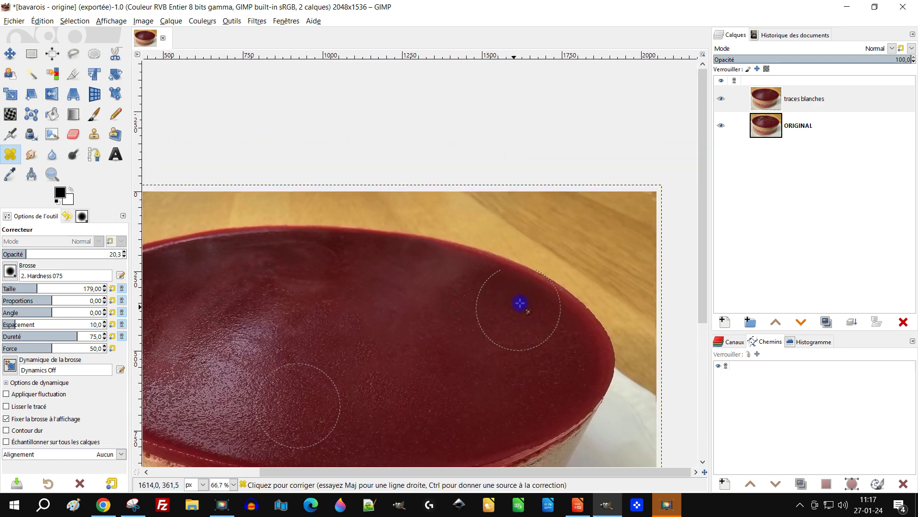
# - Lower the Healing opacity to 8.0 and lay faint texture over the smooth glaze toward the cake's right rim
pyautogui.click(12, 257)
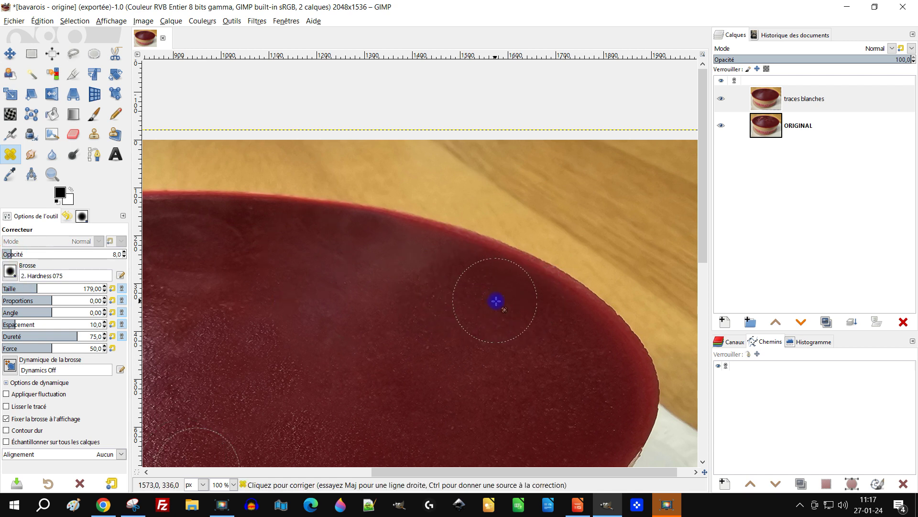
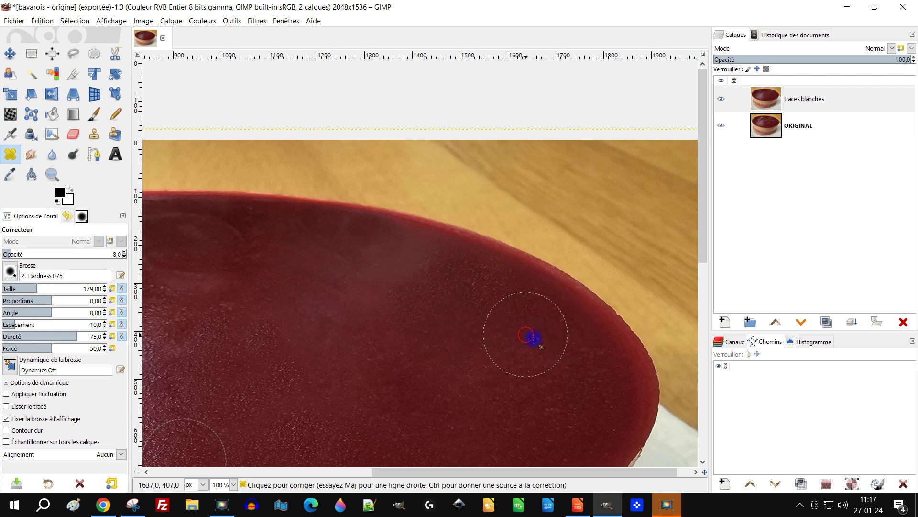
pyautogui.keyDown('ctrl'); pyautogui.scroll(-2, 565, 365); pyautogui.keyUp('ctrl')
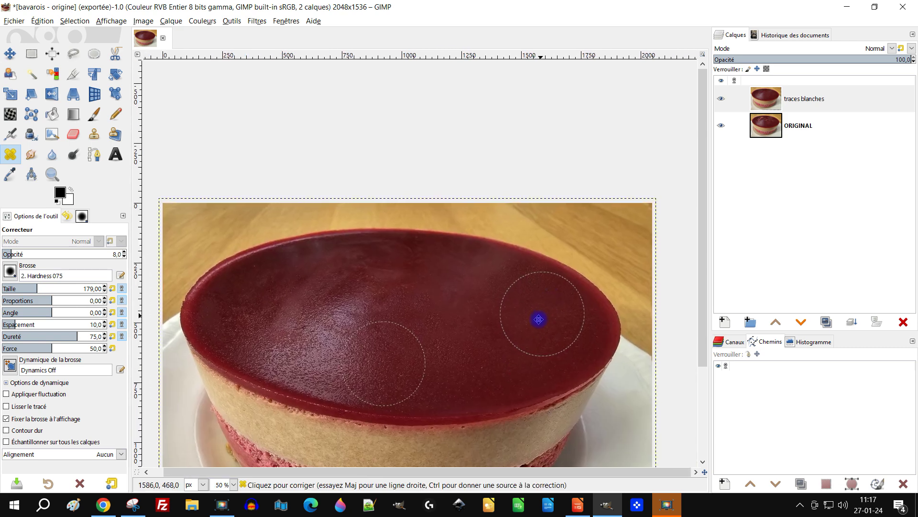
pyautogui.keyDown('ctrl'); pyautogui.scroll(2, 437, 304); pyautogui.keyUp('ctrl')
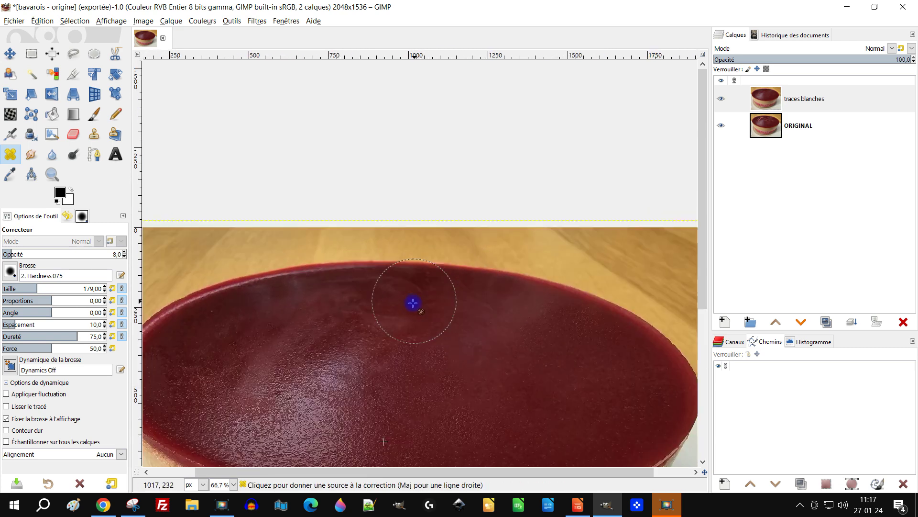
# - Sample the smooth glaze right of the speckled patches and heal the patches' right edges with it
pyautogui.keyDown('ctrl'); pyautogui.click(486, 402); pyautogui.keyUp('ctrl')
pyautogui.keyDown('ctrl'); pyautogui.scroll(2, 488, 400); pyautogui.keyUp('ctrl')
pyautogui.keyDown('ctrl'); pyautogui.click(491, 358); pyautogui.keyUp('ctrl')
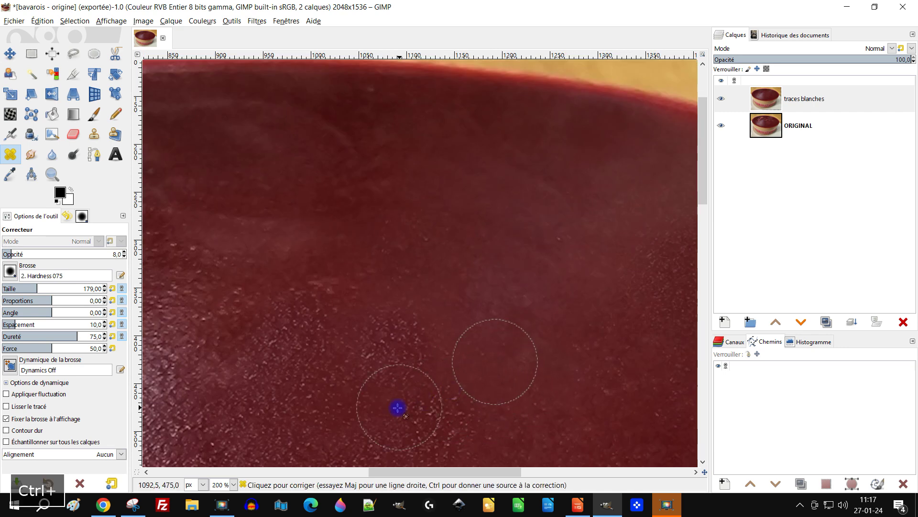
pyautogui.click(449, 415)
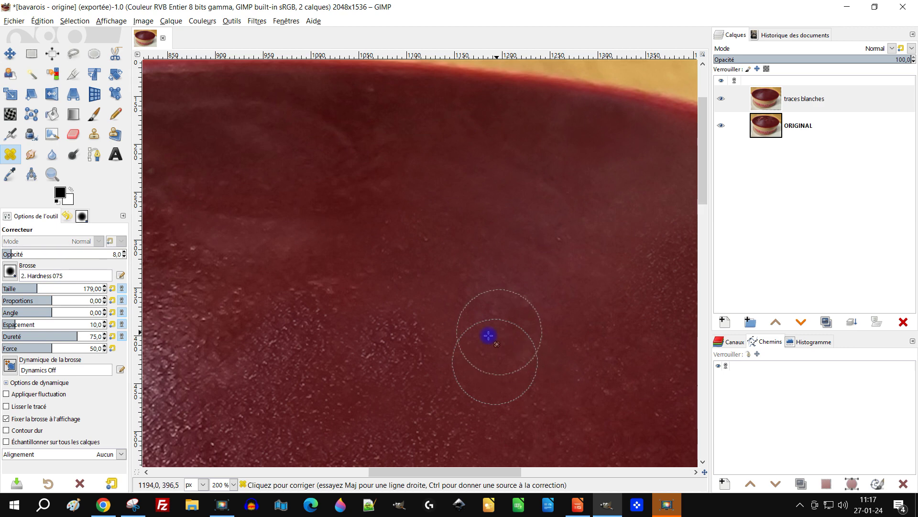
pyautogui.click(415, 341)
pyautogui.press('1')
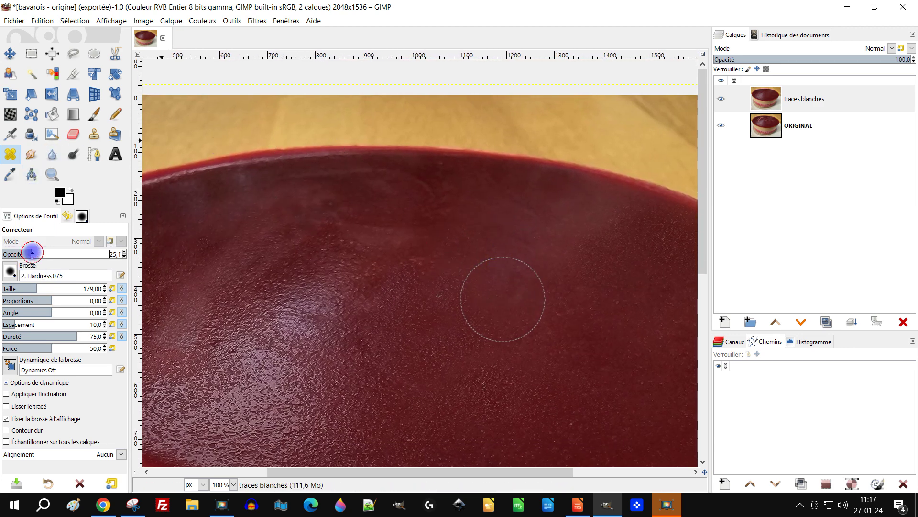
# - Try healing the haze under the back rim at 25.1 opacity with glaze sampled below it, and undo the last correction
pyautogui.keyDown('ctrl'); pyautogui.click(515, 280); pyautogui.keyUp('ctrl')
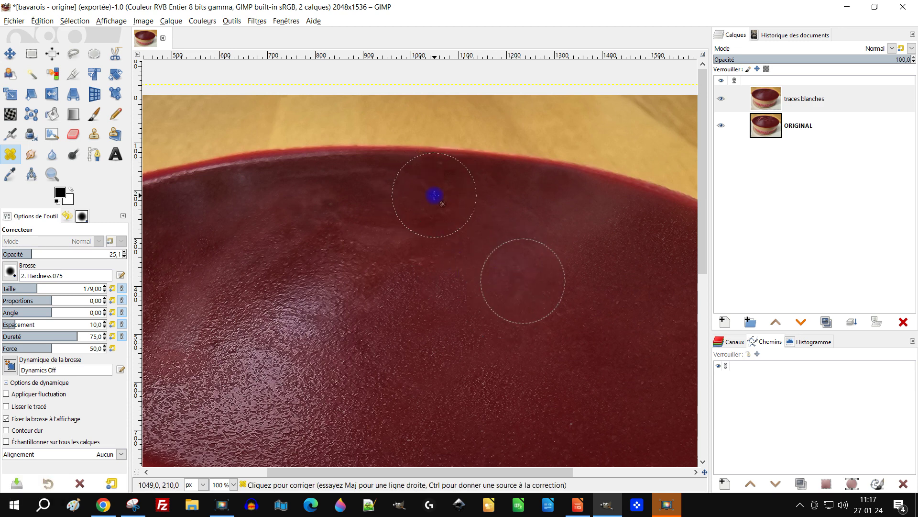
pyautogui.moveTo(469, 197); pyautogui.dragTo(533, 202)
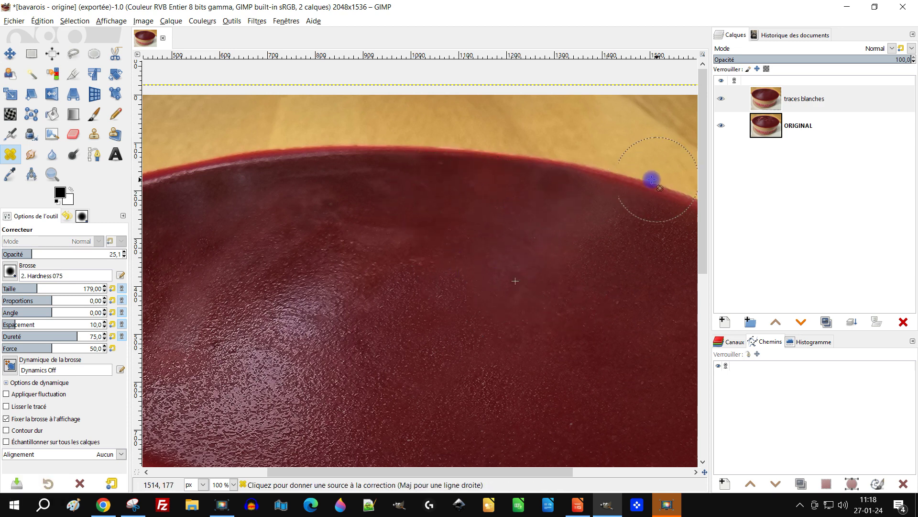
pyautogui.hotkey('ctrl', 'z')
pyautogui.scroll(-3, 540, 242)
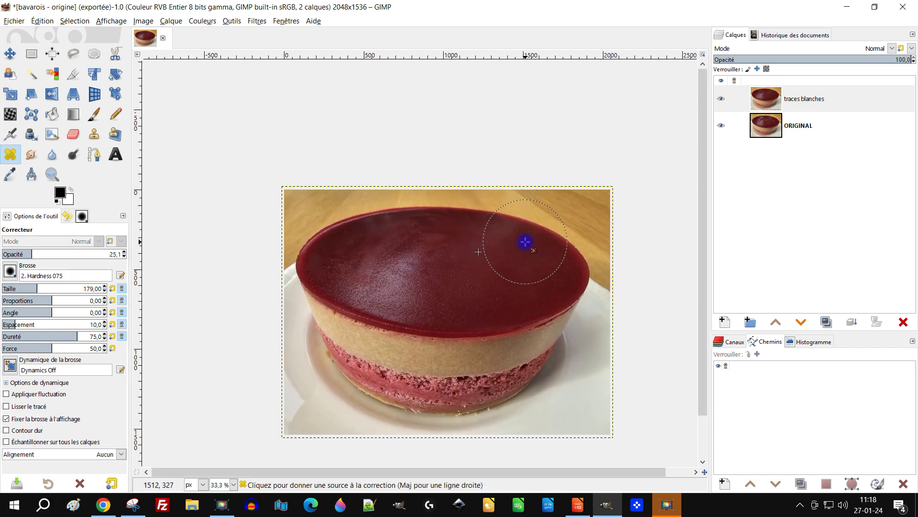
# - Begin saving the image as a project and choose the GIMP/2024/01-janvier/bavarois folder as its destination
pyautogui.hotkey('ctrl', 's')
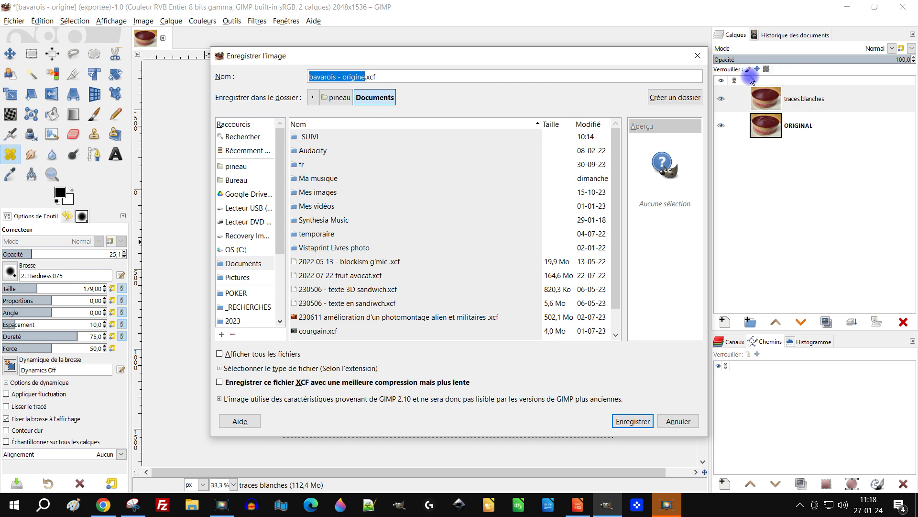
pyautogui.click(697, 57)
pyautogui.click(24, 26)
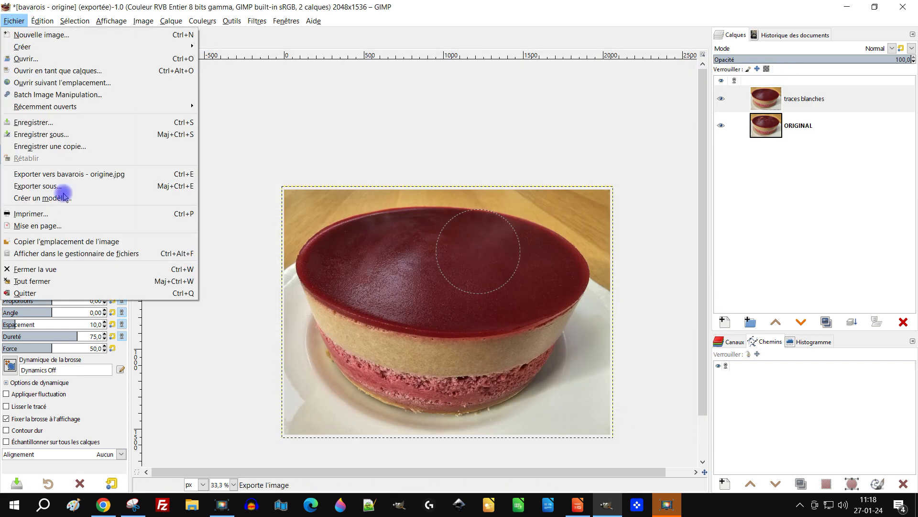
pyautogui.click(116, 121)
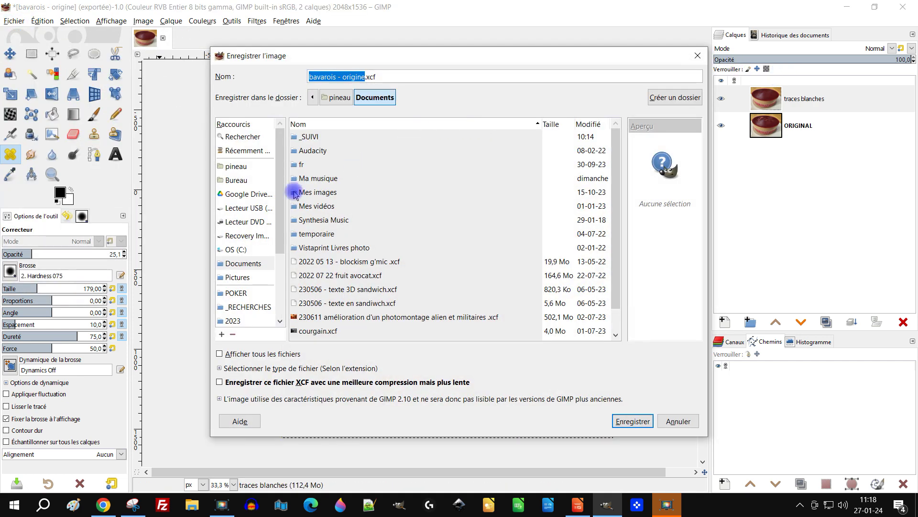
pyautogui.click(246, 322)
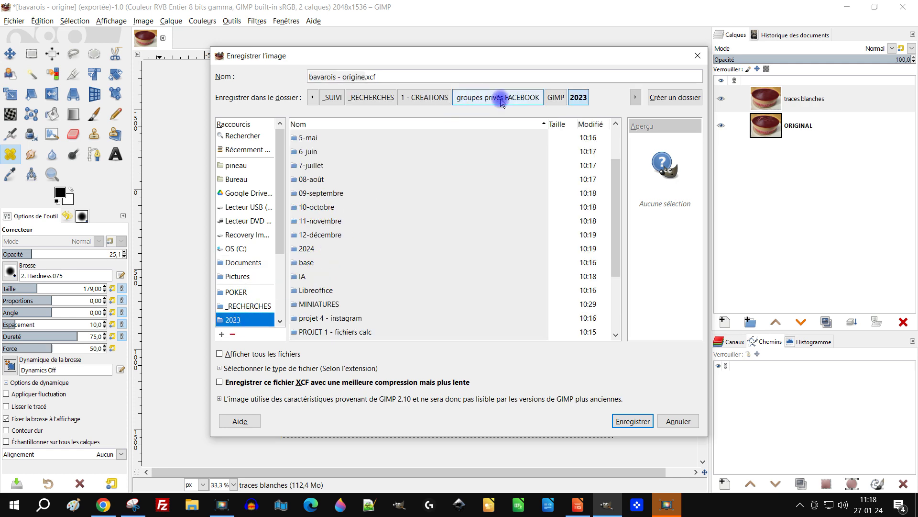
pyautogui.click(557, 97)
pyautogui.doubleClick(314, 233)
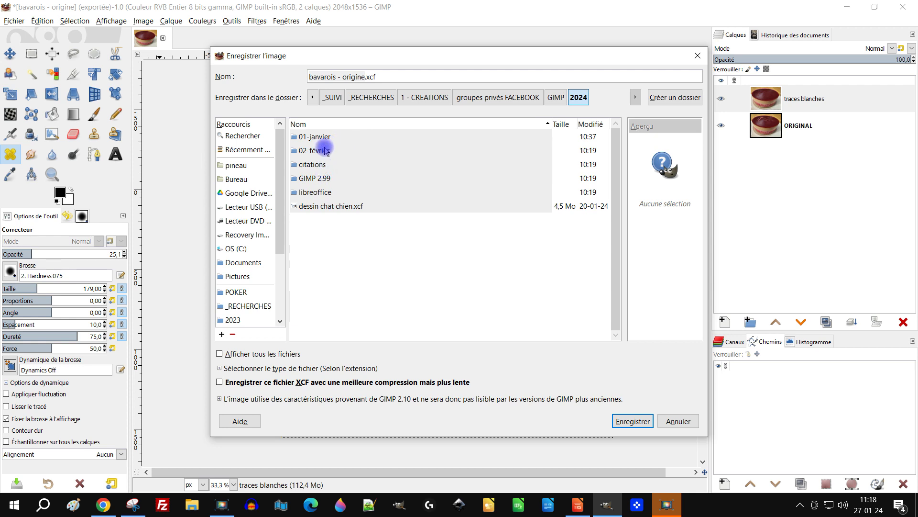
pyautogui.doubleClick(316, 137)
pyautogui.doubleClick(316, 137)
# - Name the project file "bavarois - test-creation.xcf" and save it
pyautogui.click(370, 76)
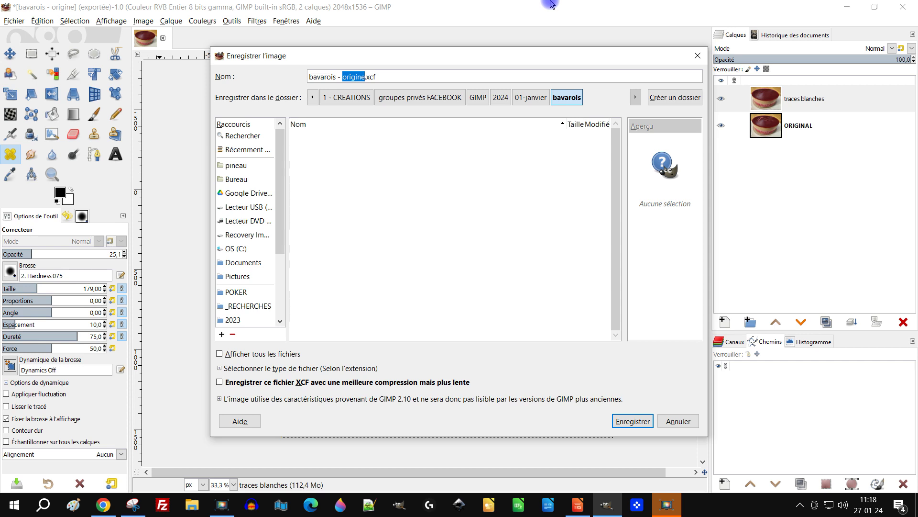
pyautogui.write('test-creati')
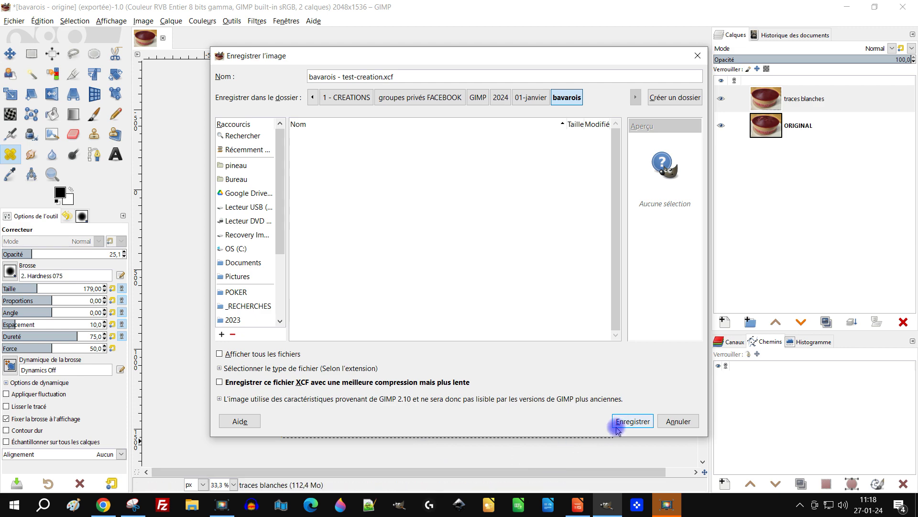
pyautogui.press('Return')
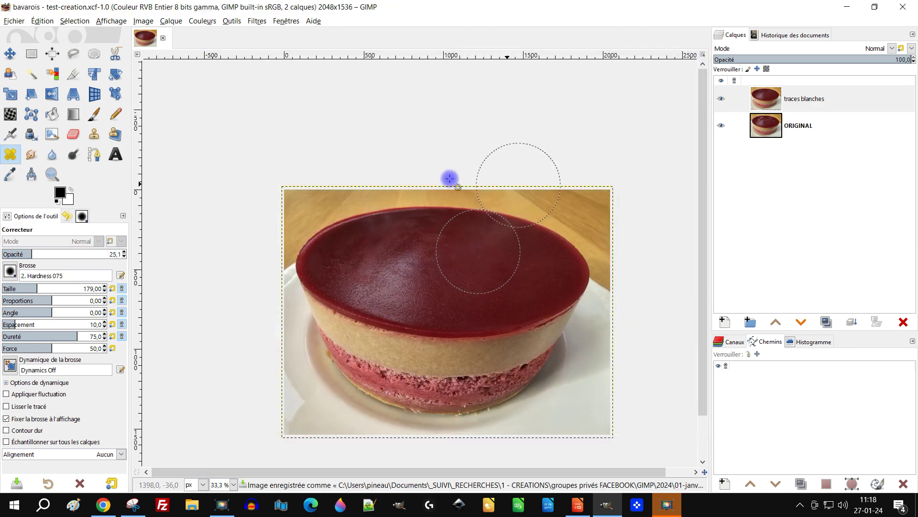
# - Switch to Chrome's Facebook page and leave the original cake photo to return to the post in the group
pyautogui.click(32, 53)
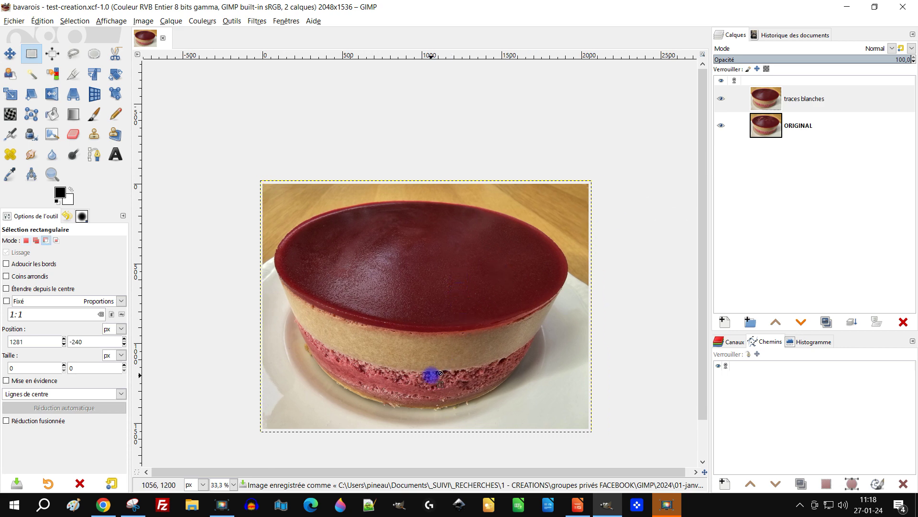
pyautogui.keyDown('ctrl'); pyautogui.scroll(1, 431, 376); pyautogui.keyUp('ctrl')
pyautogui.click(104, 504)
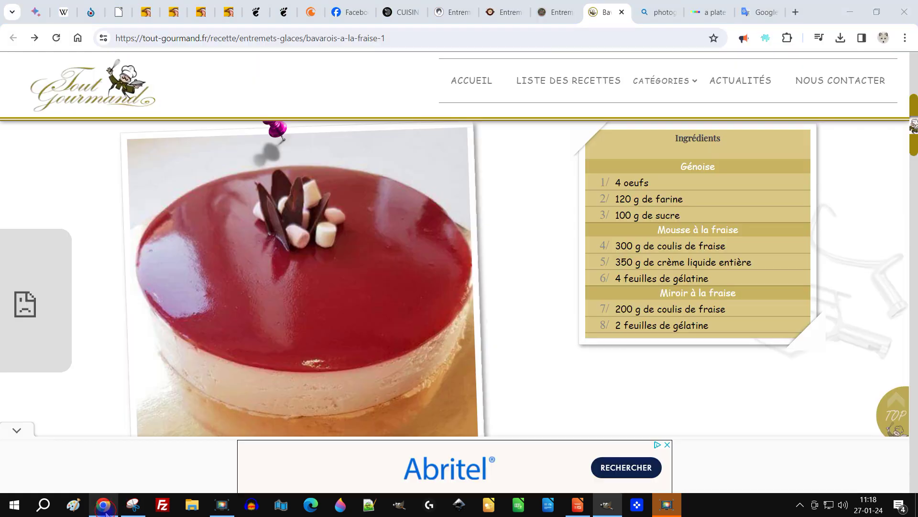
pyautogui.click(355, 13)
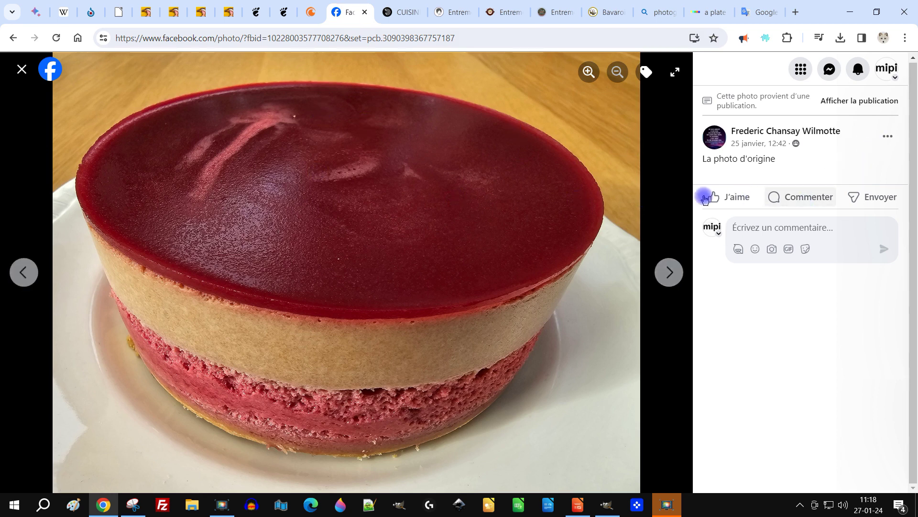
pyautogui.click(22, 70)
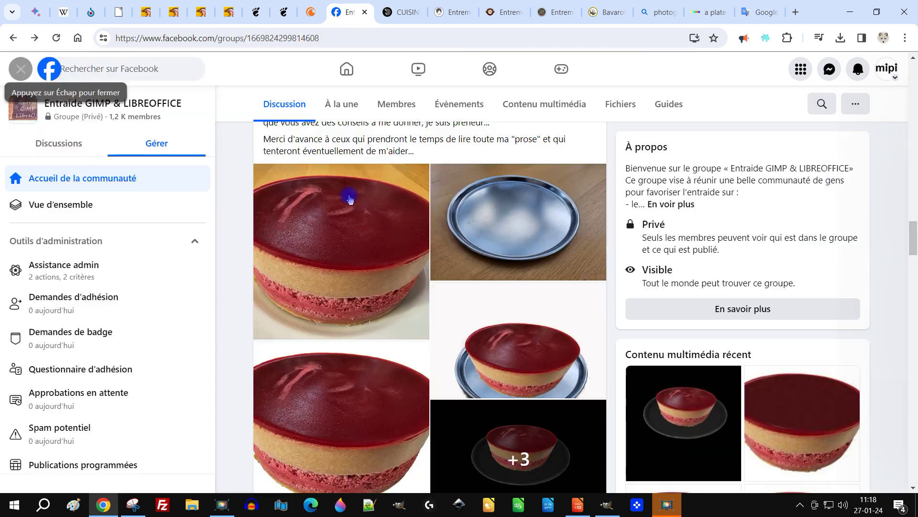
pyautogui.scroll(5, 419, 175)
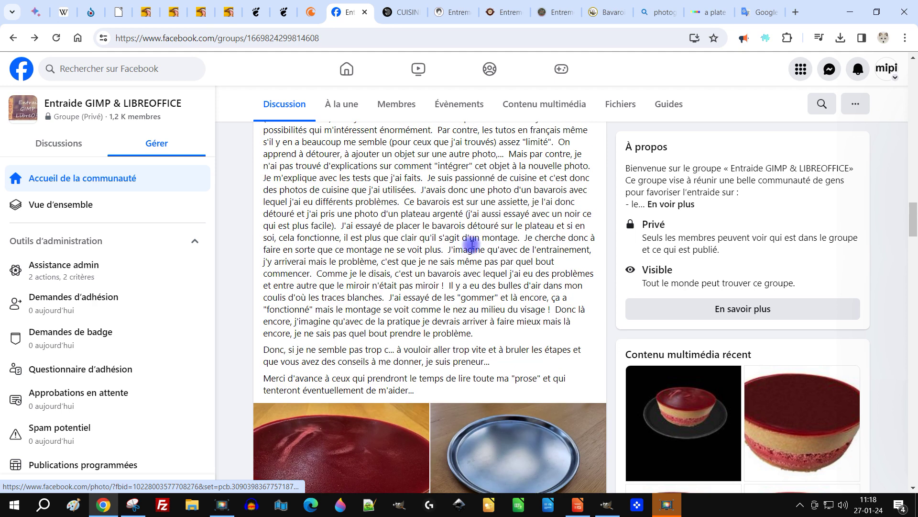
# - Read the post's passages about the tray montage and the attempts to erase the white traces on the glaze
pyautogui.moveTo(442, 212); pyautogui.dragTo(508, 262)
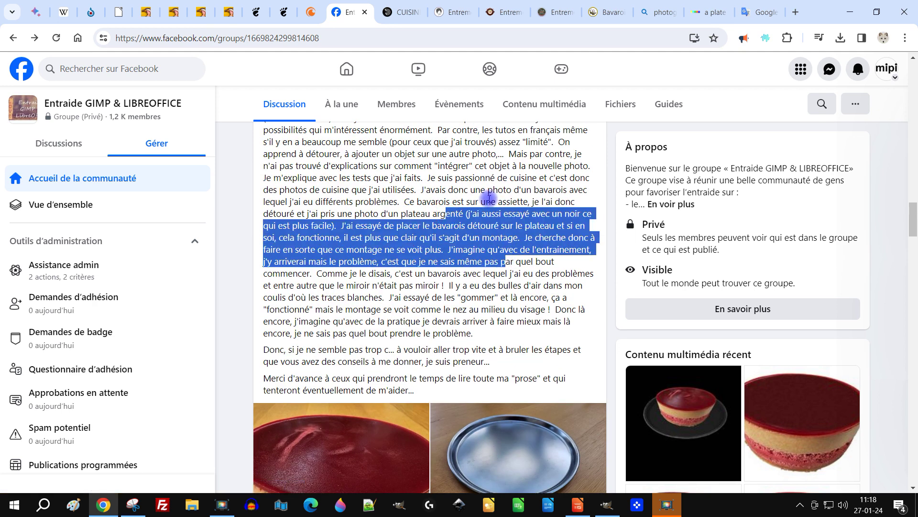
pyautogui.scroll(3, 481, 182)
pyautogui.scroll(-1, 477, 341)
pyautogui.moveTo(351, 333); pyautogui.dragTo(531, 354)
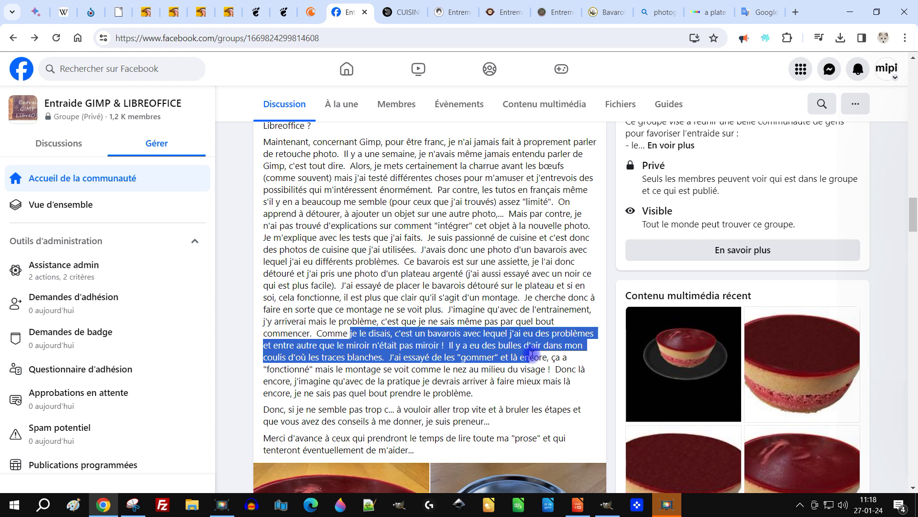
pyautogui.moveTo(527, 360); pyautogui.dragTo(524, 371)
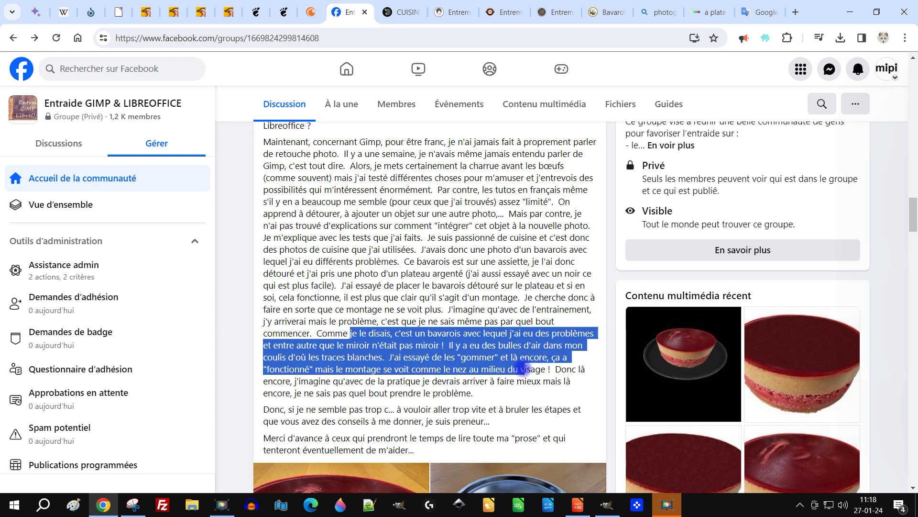
pyautogui.scroll(-3, 412, 272)
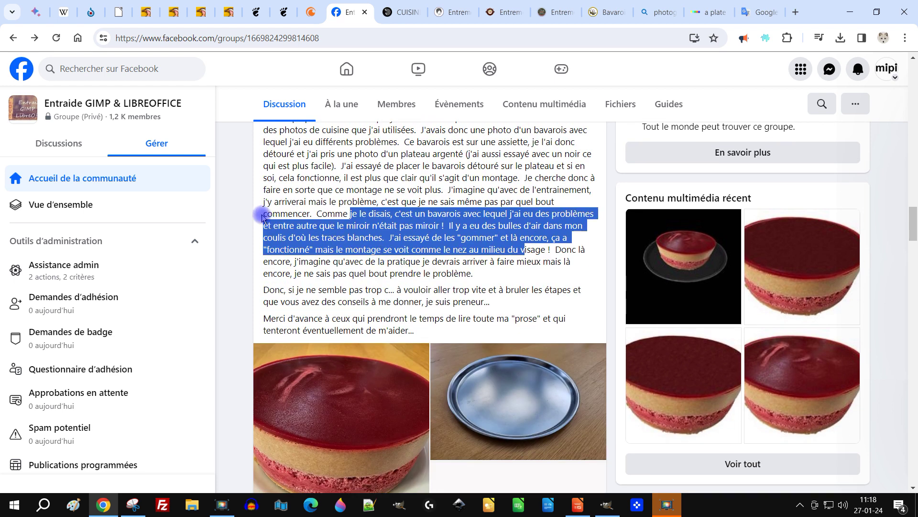
pyautogui.click(439, 239)
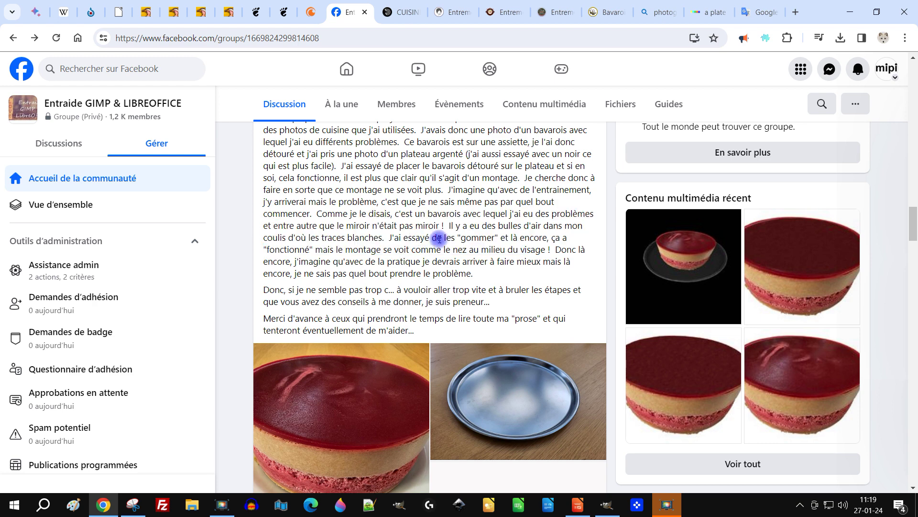
# - Browse the post's photos from the original cake through the cutout and tray montage to the second glaze retouching attempt
pyautogui.scroll(-4, 433, 225)
pyautogui.click(355, 230)
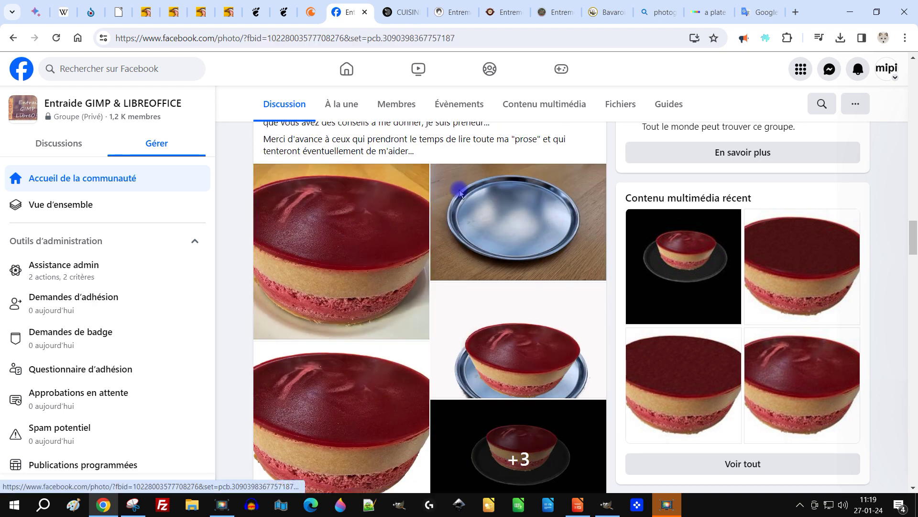
pyautogui.click(670, 273)
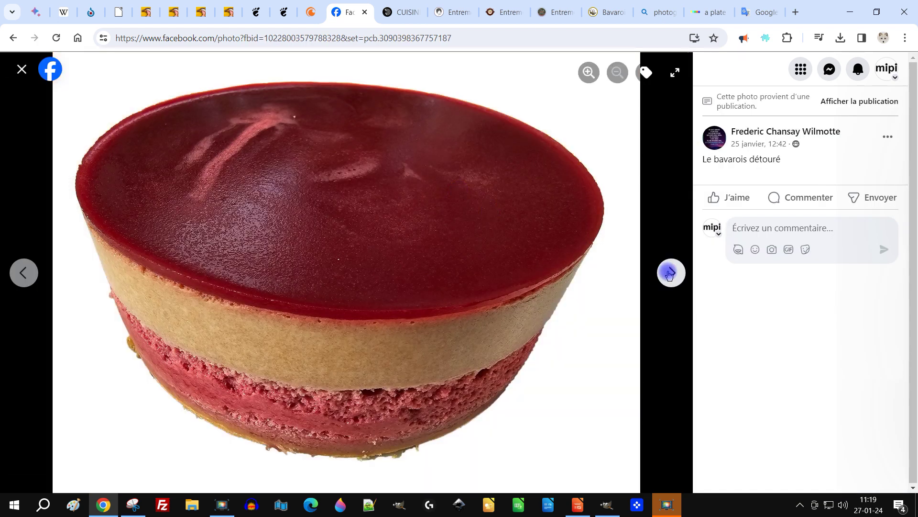
pyautogui.click(669, 272)
pyautogui.click(670, 273)
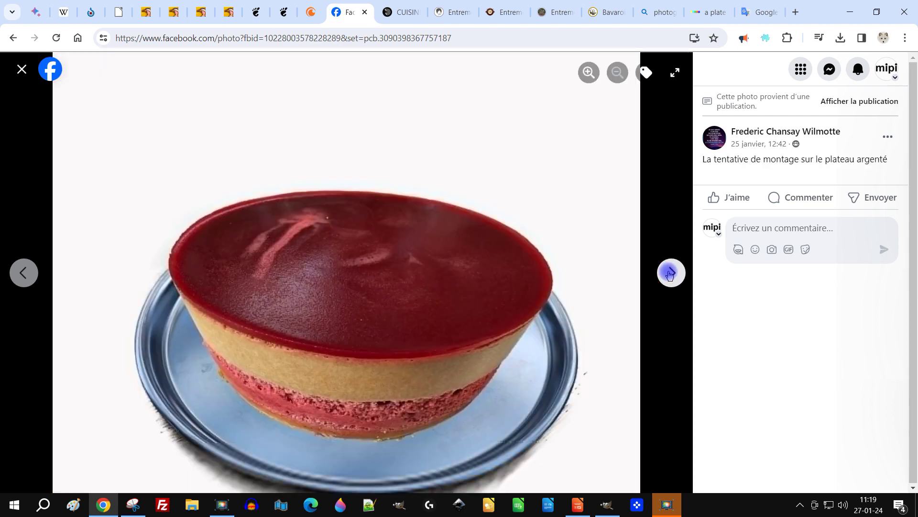
pyautogui.click(670, 273)
pyautogui.click(670, 272)
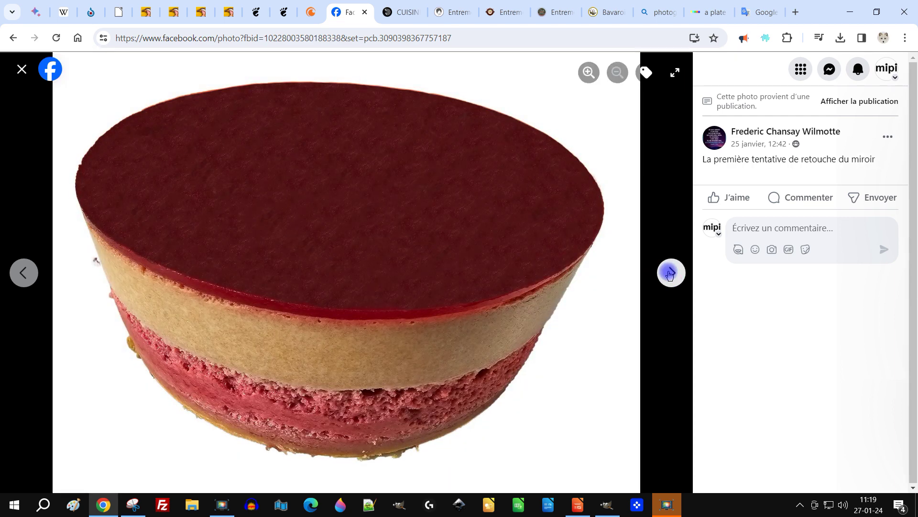
pyautogui.click(670, 273)
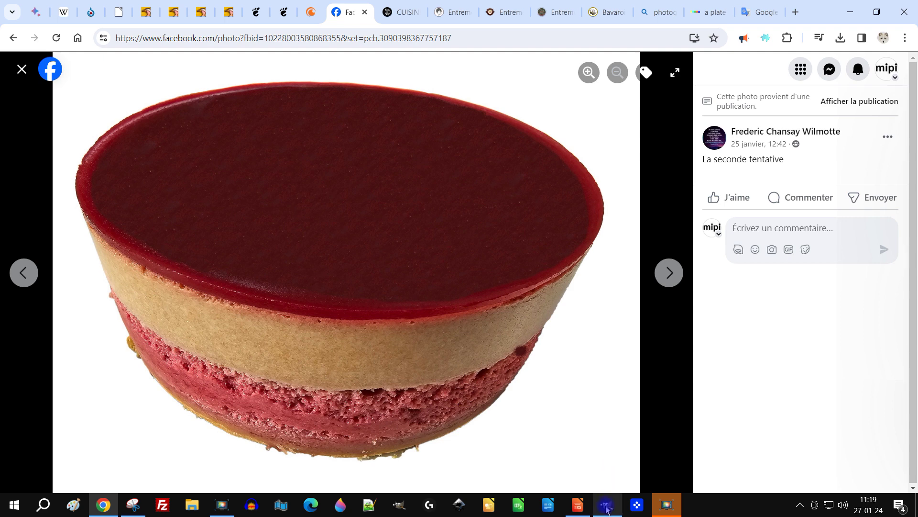
# - Switch back to GIMP, duplicate the "traces blanches" layer and rename the copy "partie rose"
pyautogui.click(616, 484)
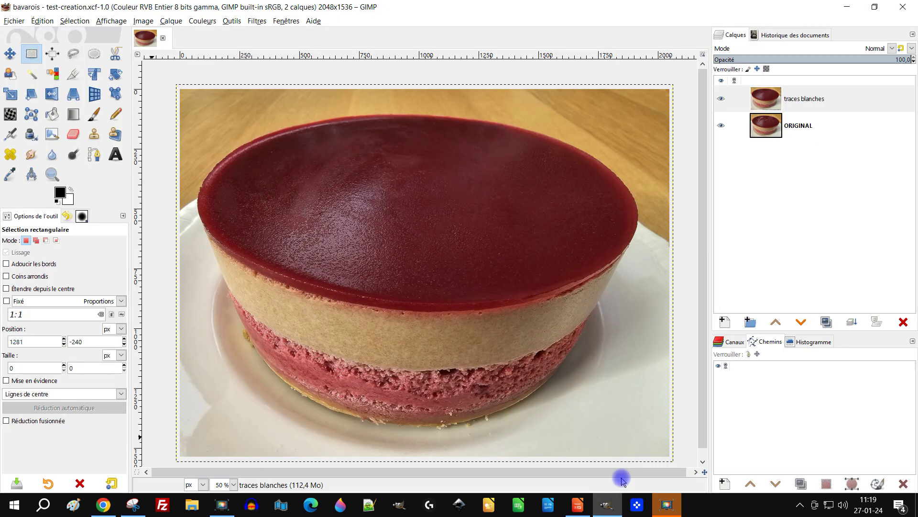
pyautogui.click(776, 104)
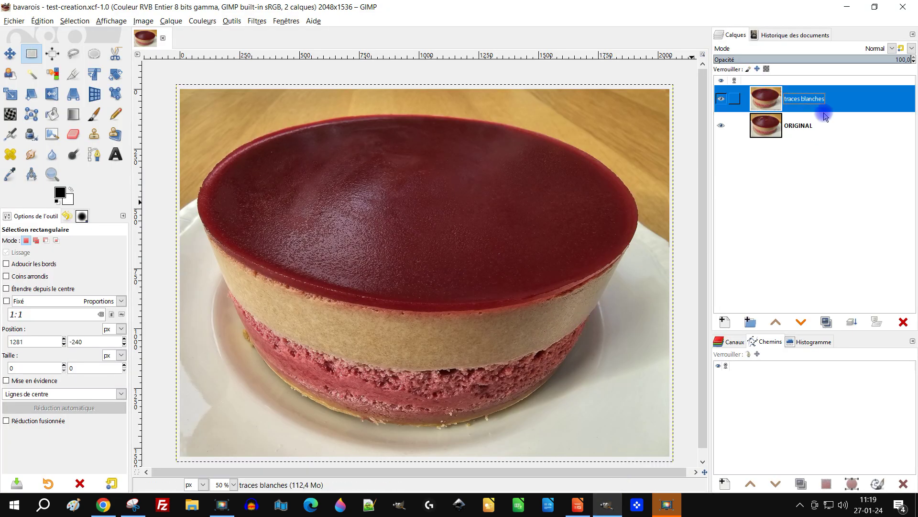
pyautogui.click(827, 322)
pyautogui.doubleClick(818, 98)
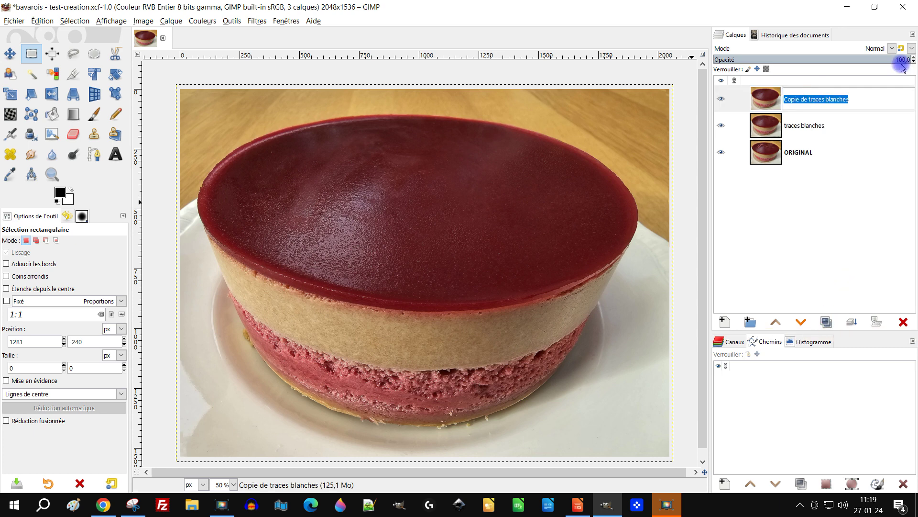
pyautogui.write('Partie ')
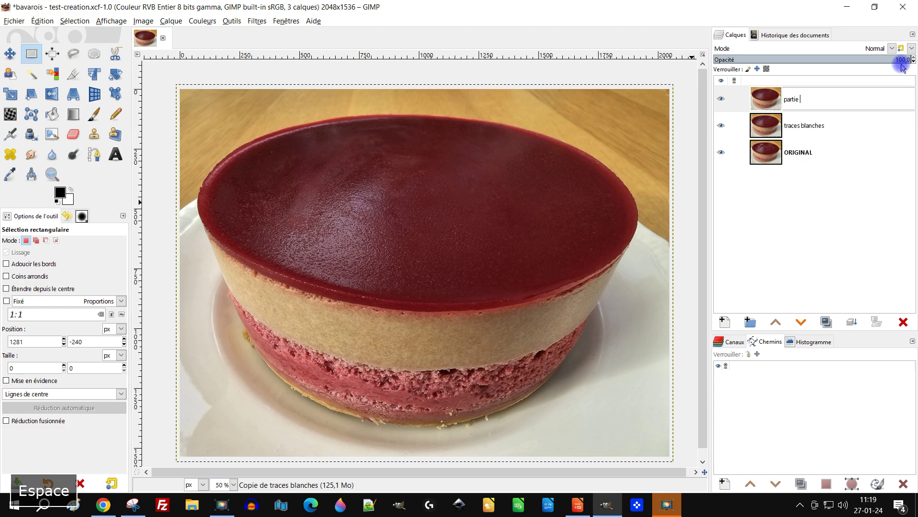
pyautogui.write('ro')
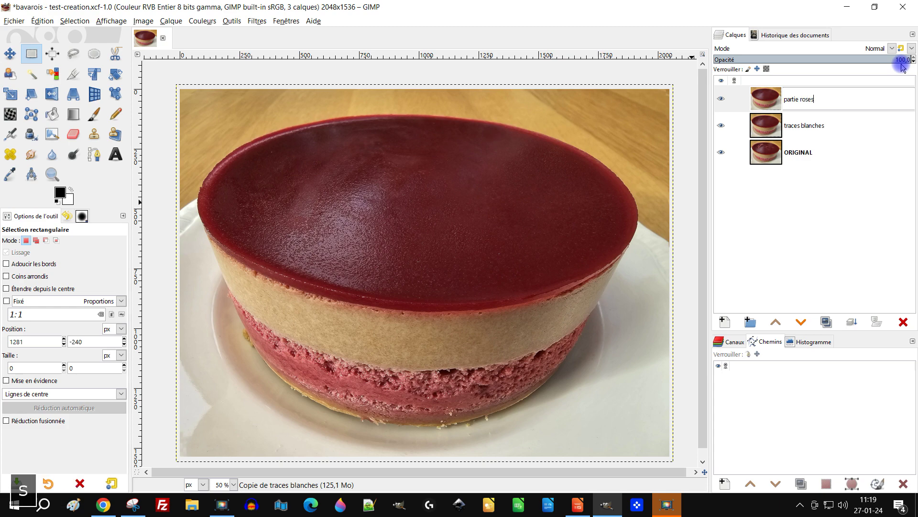
pyautogui.write('ses')
pyautogui.press('BackSpace')
pyautogui.press('Return')
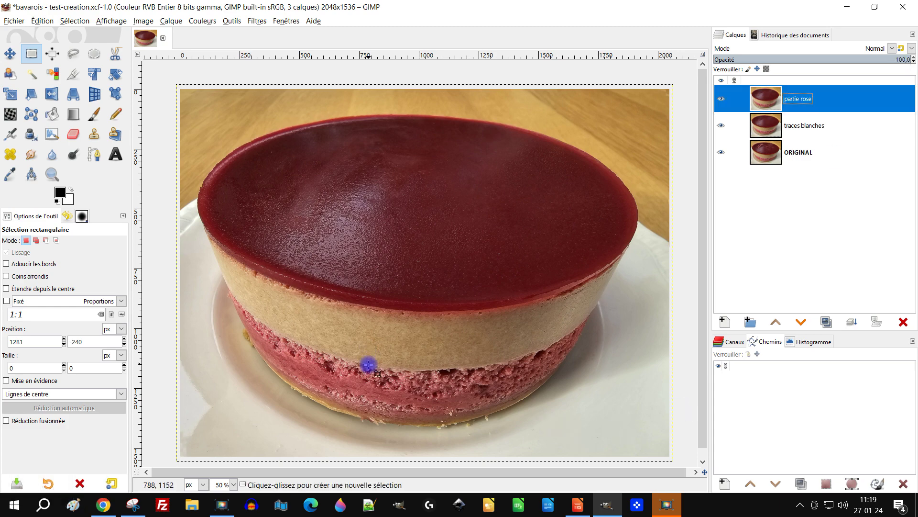
# - Examine the holes and white specks in the cake's pink layer from the centre to the left side
pyautogui.keyDown('ctrl'); pyautogui.scroll(2, 369, 361); pyautogui.keyUp('ctrl')
pyautogui.keyDown('ctrl'); pyautogui.scroll(2, 477, 261); pyautogui.keyUp('ctrl')
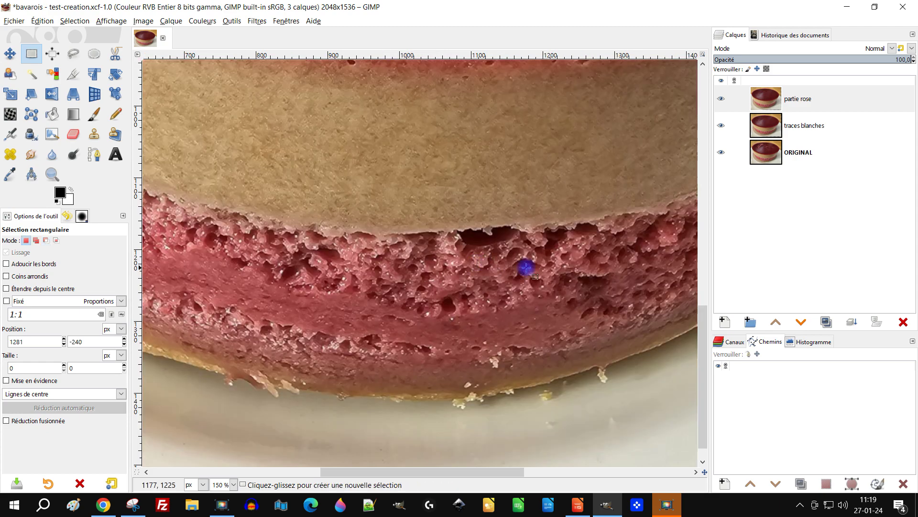
pyautogui.keyDown('ctrl'); pyautogui.scroll(-1, 604, 296); pyautogui.keyUp('ctrl')
pyautogui.keyDown('ctrl'); pyautogui.scroll(1, 578, 291); pyautogui.keyUp('ctrl')
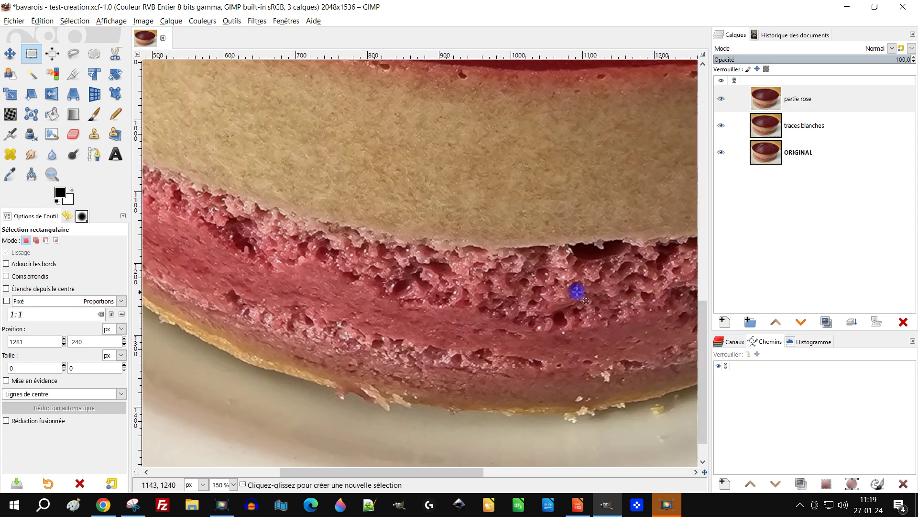
pyautogui.keyDown('ctrl'); pyautogui.scroll(-1, 397, 270); pyautogui.keyUp('ctrl')
pyautogui.keyDown('ctrl'); pyautogui.scroll(1, 334, 251); pyautogui.keyUp('ctrl')
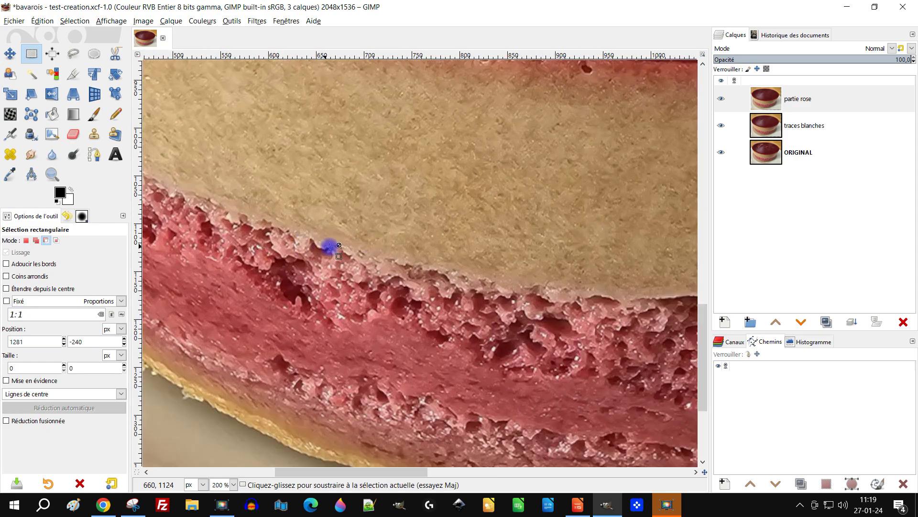
pyautogui.keyDown('ctrl'); pyautogui.scroll(2, 383, 266); pyautogui.keyUp('ctrl')
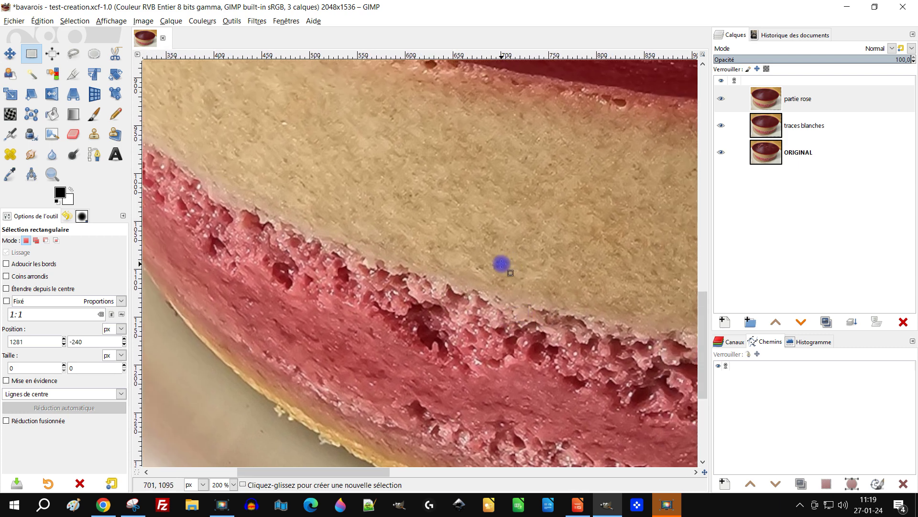
pyautogui.scroll(1, 505, 287)
pyautogui.hscroll(-3, 605, 285)
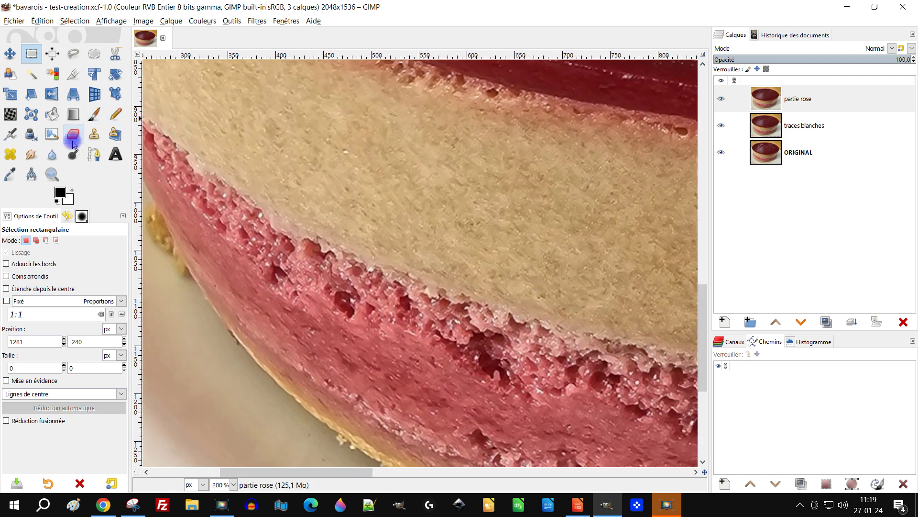
# - With the Clone tool, sample the smooth pink texture near the layer's left end and clone it over the small dark hole above
pyautogui.click(94, 134)
pyautogui.keyDown('ctrl'); pyautogui.scroll(1, 432, 371); pyautogui.keyUp('ctrl')
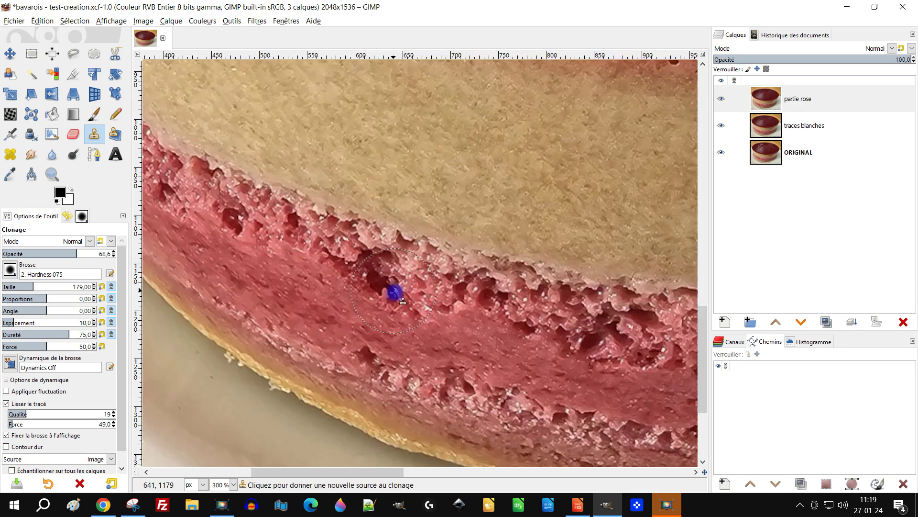
pyautogui.keyDown('ctrl'); pyautogui.scroll(-4, 394, 292); pyautogui.keyUp('ctrl')
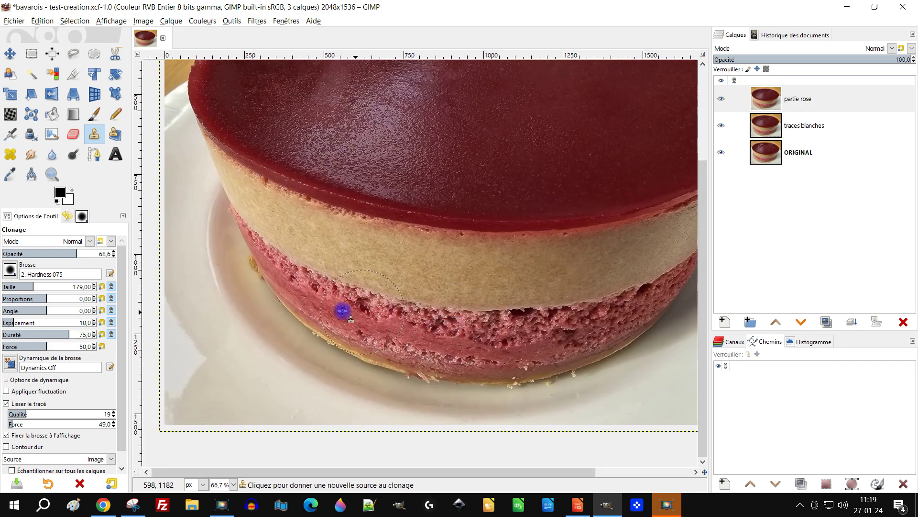
pyautogui.keyDown('ctrl'); pyautogui.scroll(4, 343, 311); pyautogui.keyUp('ctrl')
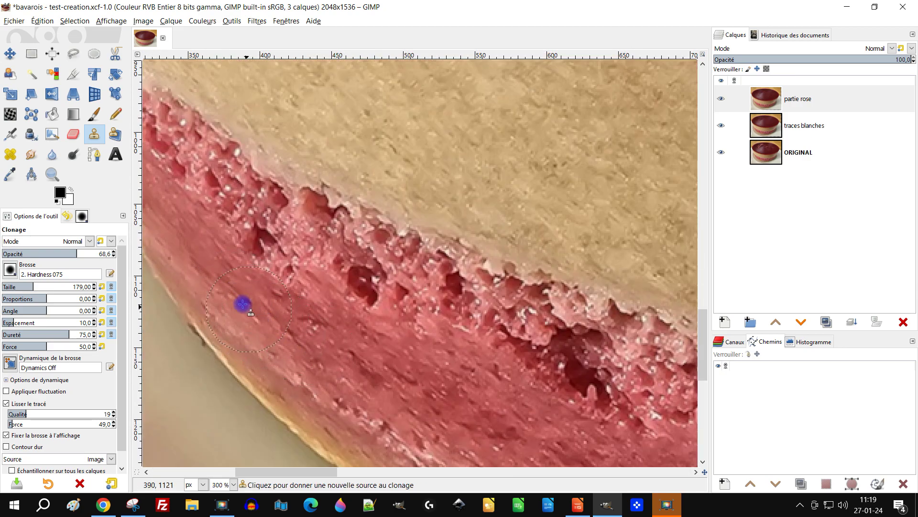
pyautogui.scroll(1, 234, 302)
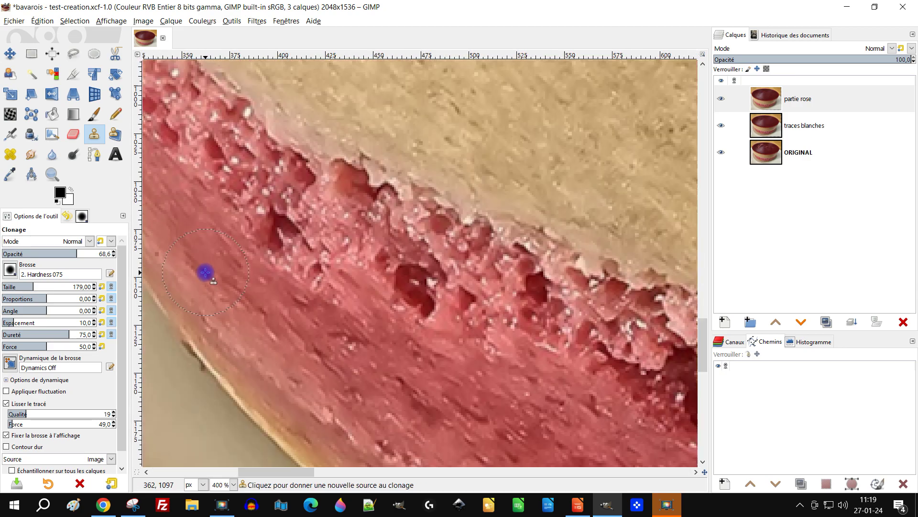
pyautogui.keyDown('ctrl'); pyautogui.click(254, 309); pyautogui.keyUp('ctrl')
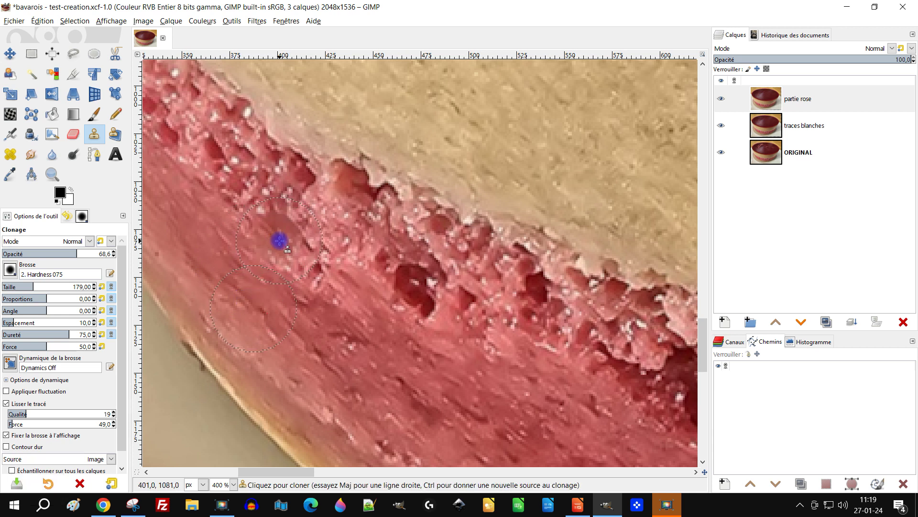
# - Set the Clone opacity to 100, resample the smooth pink texture and clone it over the holes along the layer's left part
pyautogui.moveTo(82, 256); pyautogui.dragTo(170, 250)
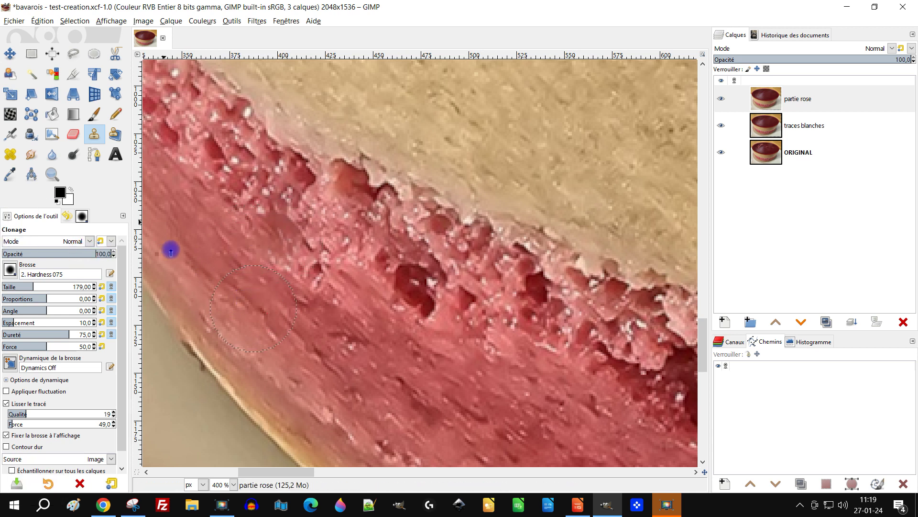
pyautogui.keyDown('ctrl'); pyautogui.click(292, 318); pyautogui.keyUp('ctrl')
pyautogui.moveTo(280, 235)
pyautogui.mouseDown()
pyautogui.moveTo(422, 292)
pyautogui.moveTo(446, 309)
pyautogui.moveTo(386, 297)
pyautogui.mouseUp()
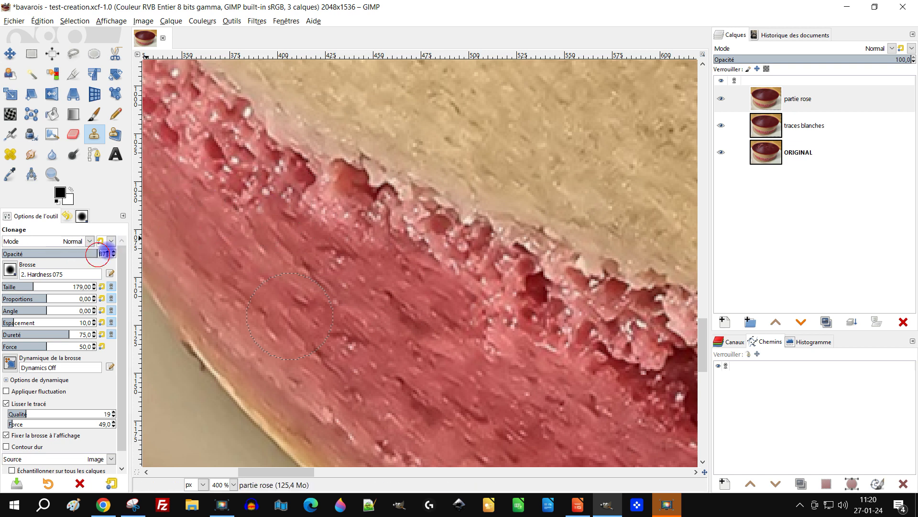
pyautogui.moveTo(308, 205); pyautogui.dragTo(560, 314)
# - Set the Clone opacity to 48 and clone smooth pink texture over the large dark cavity left of the layer's centre
pyautogui.click(55, 254)
pyautogui.keyDown('ctrl'); pyautogui.scroll(-1, 361, 227); pyautogui.keyUp('ctrl')
pyautogui.scroll(-2, 422, 262)
pyautogui.hscroll(2, 422, 263)
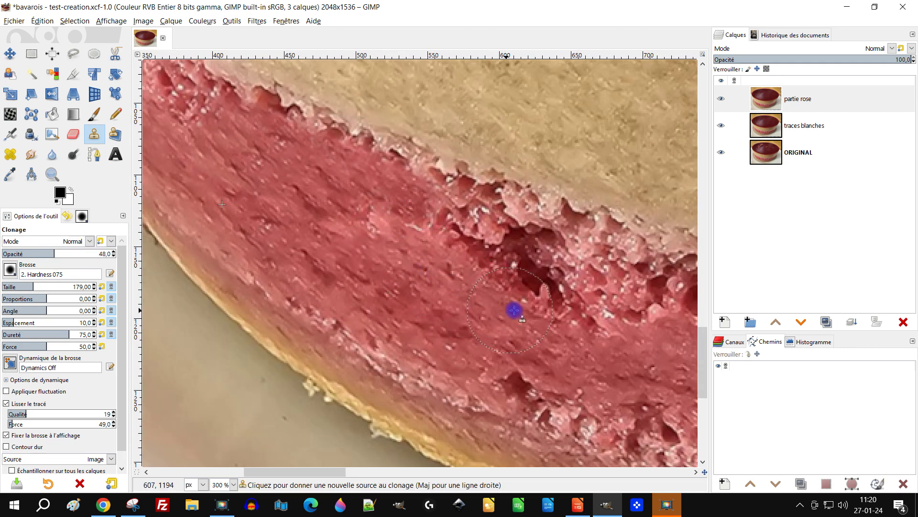
pyautogui.moveTo(514, 310); pyautogui.dragTo(406, 308)
pyautogui.scroll(-1, 349, 314)
pyautogui.scroll(2, 349, 314)
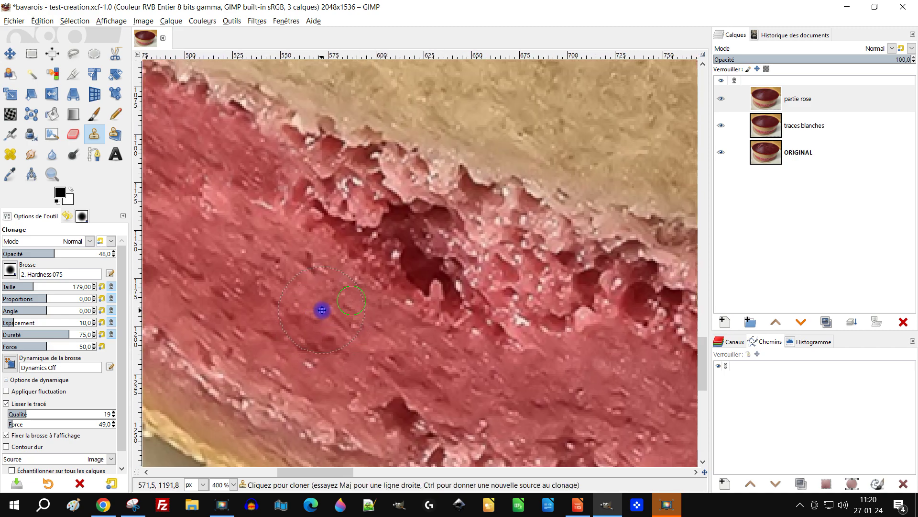
pyautogui.moveTo(322, 310)
pyautogui.mouseDown()
pyautogui.moveTo(346, 318)
pyautogui.moveTo(338, 305)
pyautogui.moveTo(310, 314)
pyautogui.moveTo(343, 314)
pyautogui.moveTo(324, 324)
pyautogui.mouseUp()
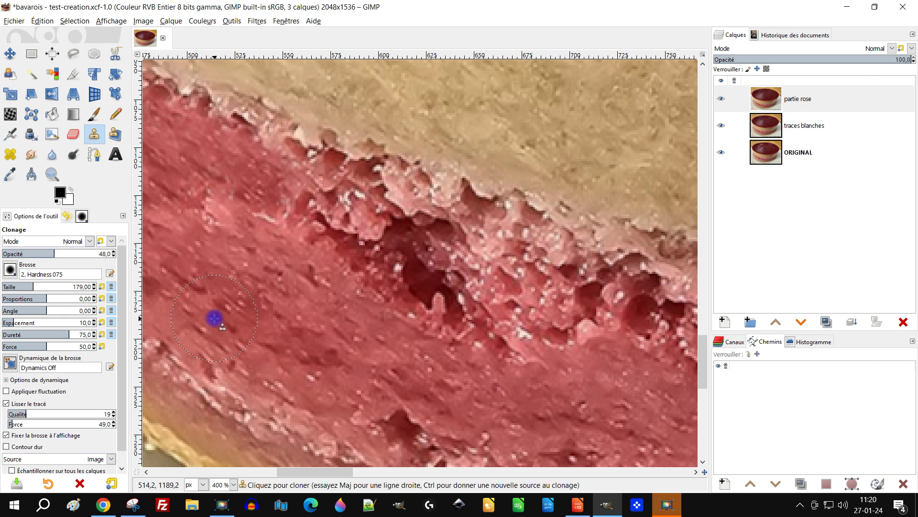
pyautogui.keyDown('ctrl'); pyautogui.click(222, 299); pyautogui.keyUp('ctrl')
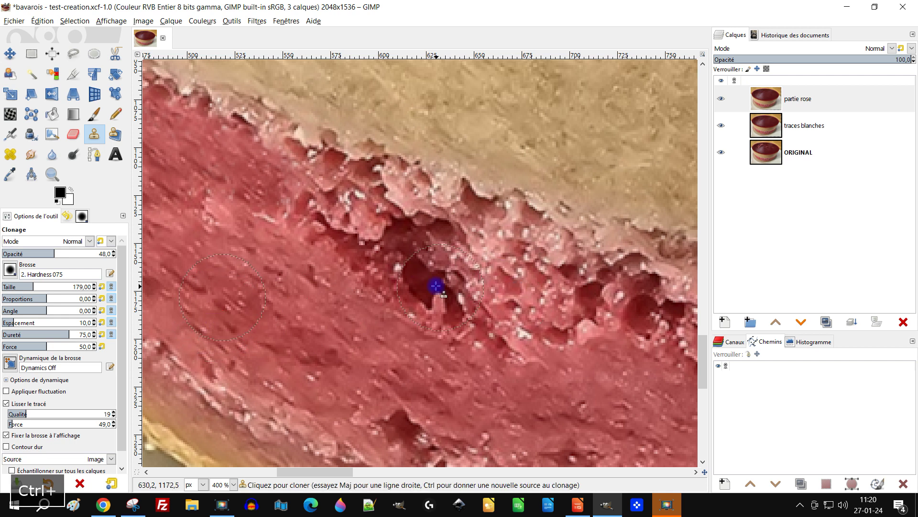
pyautogui.moveTo(334, 228); pyautogui.dragTo(359, 244)
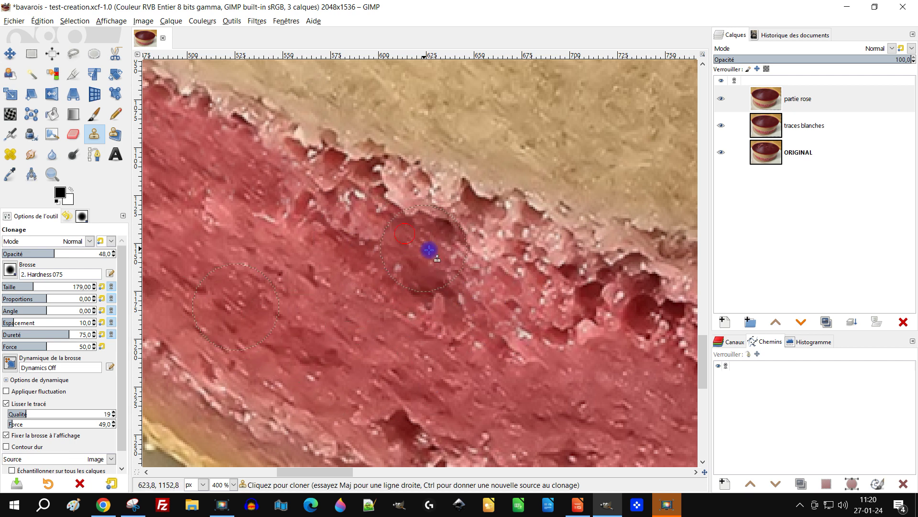
pyautogui.moveTo(488, 278)
pyautogui.mouseDown()
pyautogui.moveTo(627, 329)
pyautogui.moveTo(545, 287)
pyautogui.moveTo(406, 243)
pyautogui.mouseUp()
# - Sample smooth texture from the middle of the pink layer and clone it over the speckled holes along the lower left edge
pyautogui.keyDown('ctrl'); pyautogui.scroll(-3, 495, 304); pyautogui.keyUp('ctrl')
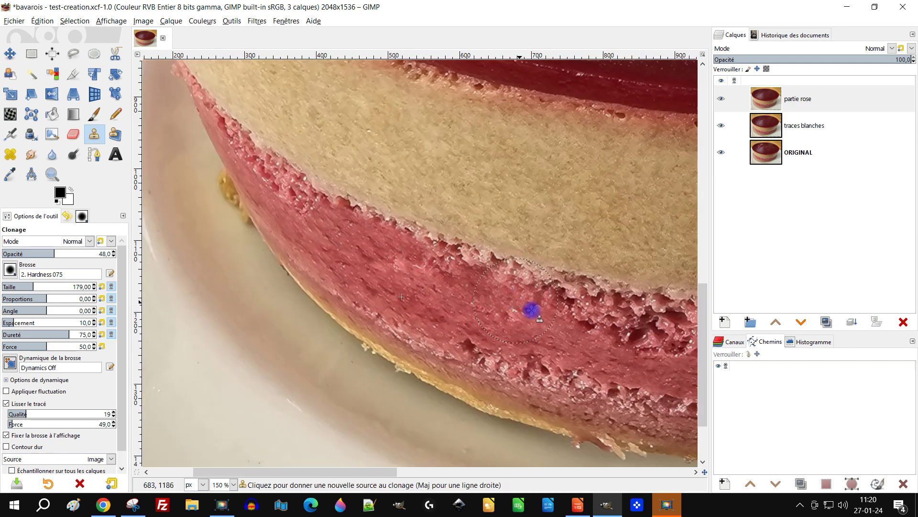
pyautogui.keyDown('ctrl'); pyautogui.scroll(2, 290, 297); pyautogui.keyUp('ctrl')
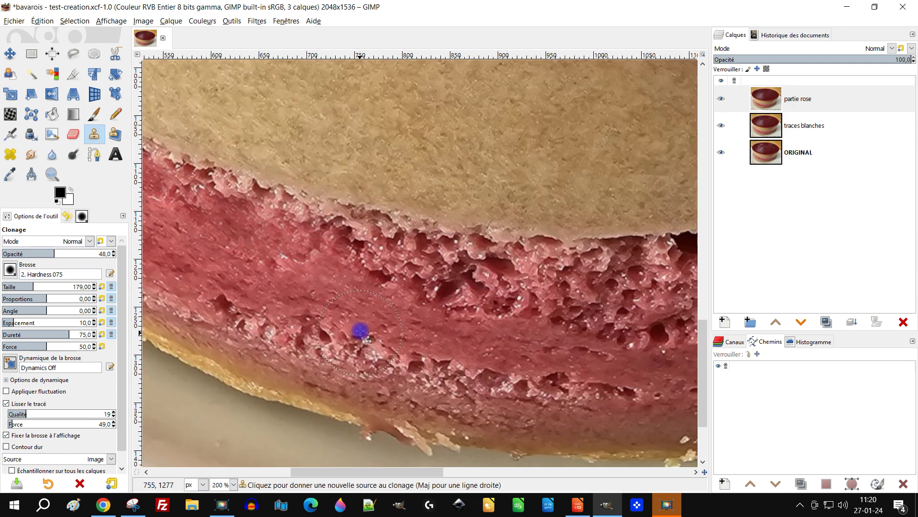
pyautogui.keyDown('ctrl'); pyautogui.scroll(-1, 465, 317); pyautogui.keyUp('ctrl')
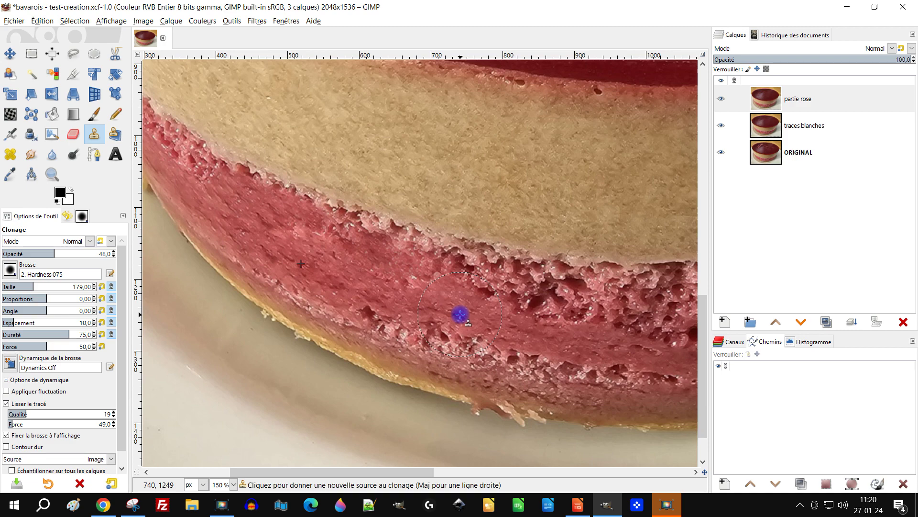
pyautogui.keyDown('ctrl'); pyautogui.scroll(3, 461, 314); pyautogui.keyUp('ctrl')
pyautogui.keyDown('ctrl'); pyautogui.click(374, 266); pyautogui.keyUp('ctrl')
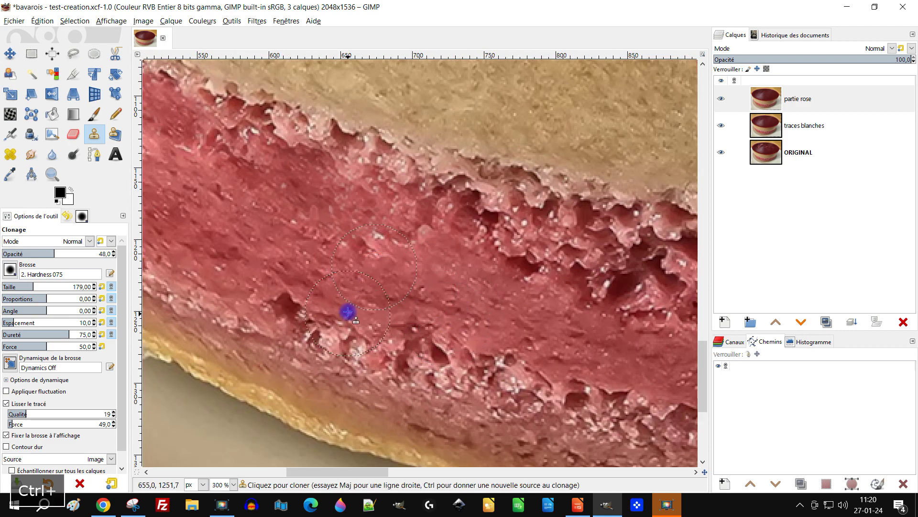
pyautogui.moveTo(293, 310)
pyautogui.mouseDown()
pyautogui.moveTo(544, 403)
pyautogui.moveTo(414, 367)
pyautogui.moveTo(292, 312)
pyautogui.moveTo(511, 407)
pyautogui.moveTo(550, 377)
pyautogui.moveTo(340, 322)
pyautogui.moveTo(230, 312)
pyautogui.moveTo(194, 286)
pyautogui.mouseUp()
# - Resample the smooth pink texture and clone it over the cavities in the upper band left of the layer's centre
pyautogui.keyDown('ctrl'); pyautogui.click(210, 277); pyautogui.keyUp('ctrl')
pyautogui.moveTo(196, 192)
pyautogui.mouseDown()
pyautogui.moveTo(298, 232)
pyautogui.moveTo(444, 259)
pyautogui.moveTo(315, 241)
pyautogui.moveTo(191, 205)
pyautogui.moveTo(380, 232)
pyautogui.mouseUp()
pyautogui.scroll(-2, 435, 263)
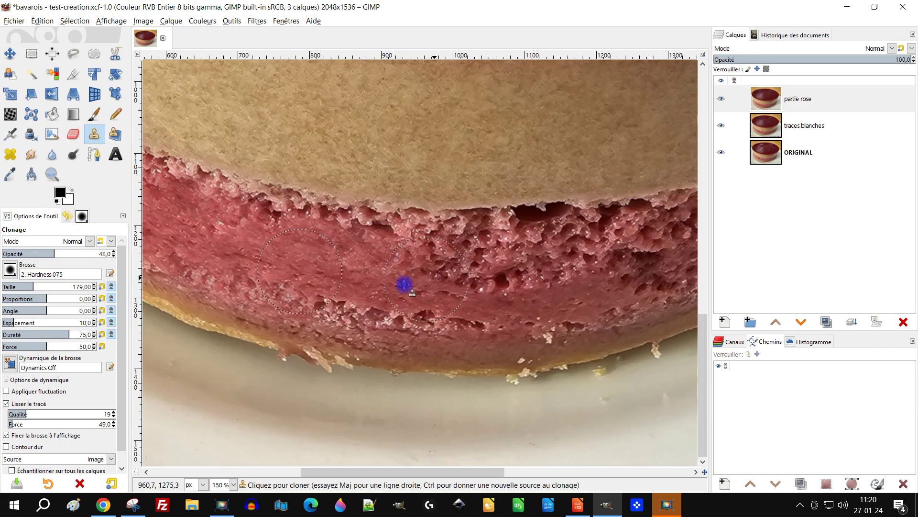
# - Sample a nearby smooth pink area and clone it over the row of speckled holes near the layer's lower central edge
pyautogui.scroll(2, 297, 281)
pyautogui.keyDown('ctrl'); pyautogui.click(279, 314); pyautogui.keyUp('ctrl')
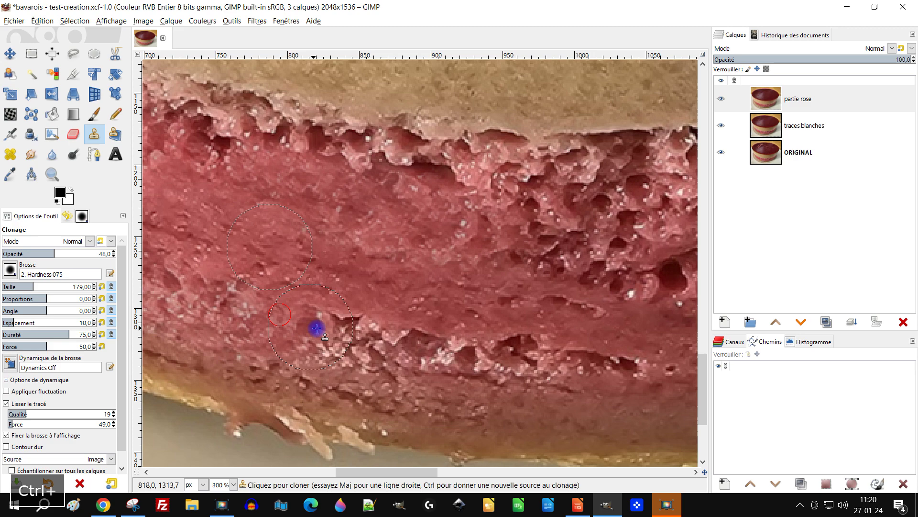
pyautogui.moveTo(262, 323)
pyautogui.mouseDown()
pyautogui.moveTo(254, 314)
pyautogui.moveTo(492, 371)
pyautogui.moveTo(504, 329)
pyautogui.mouseUp()
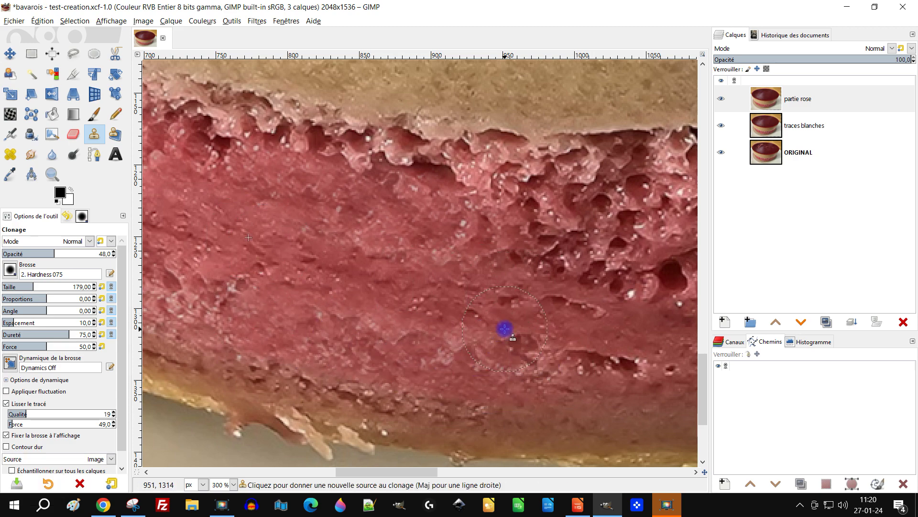
# - Try cloning smooth texture over the cluster of holes in the middle of the pink layer, and undo the cloning
pyautogui.scroll(-1, 504, 329)
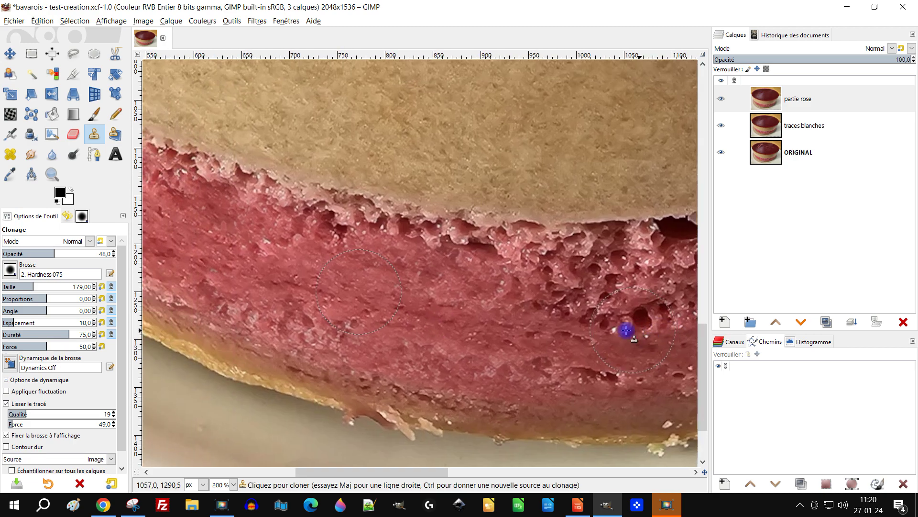
pyautogui.hscroll(5, 238, 266)
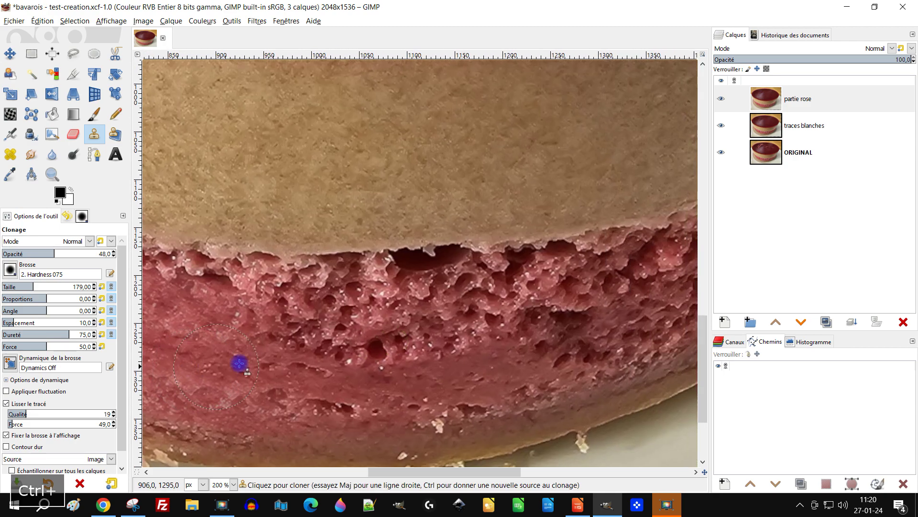
pyautogui.moveTo(306, 313)
pyautogui.mouseDown()
pyautogui.moveTo(428, 319)
pyautogui.moveTo(560, 301)
pyautogui.mouseUp()
pyautogui.scroll(-3, 537, 313)
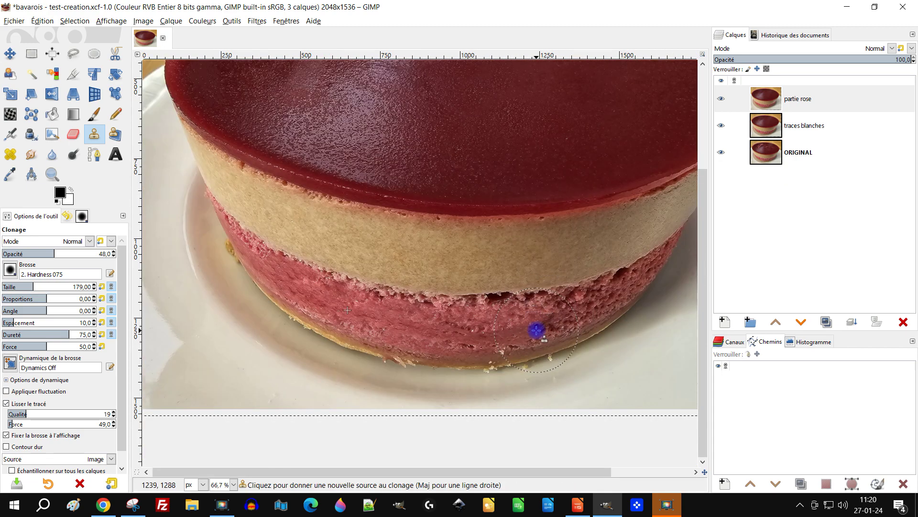
pyautogui.scroll(2, 536, 330)
pyautogui.hotkey('ctrl', 'z')
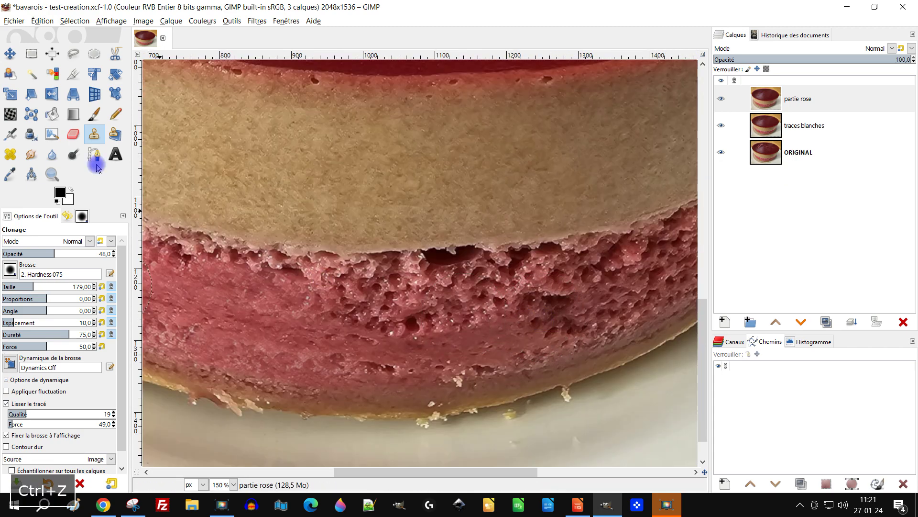
# - Sample the smooth area below the central holes, clone it over the deep round hole, and set the Clone opacity to 100
pyautogui.scroll(3, 447, 352)
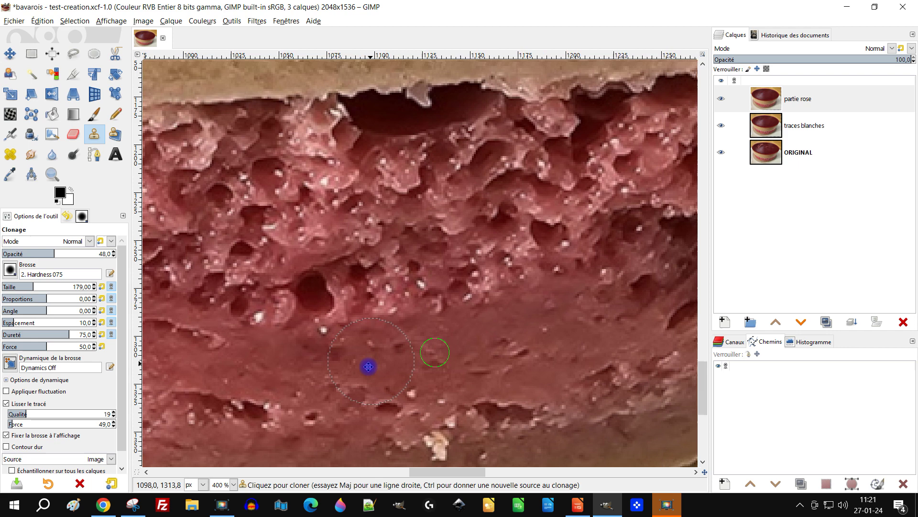
pyautogui.hscroll(2, 349, 358)
pyautogui.keyDown('ctrl'); pyautogui.click(357, 352); pyautogui.keyUp('ctrl')
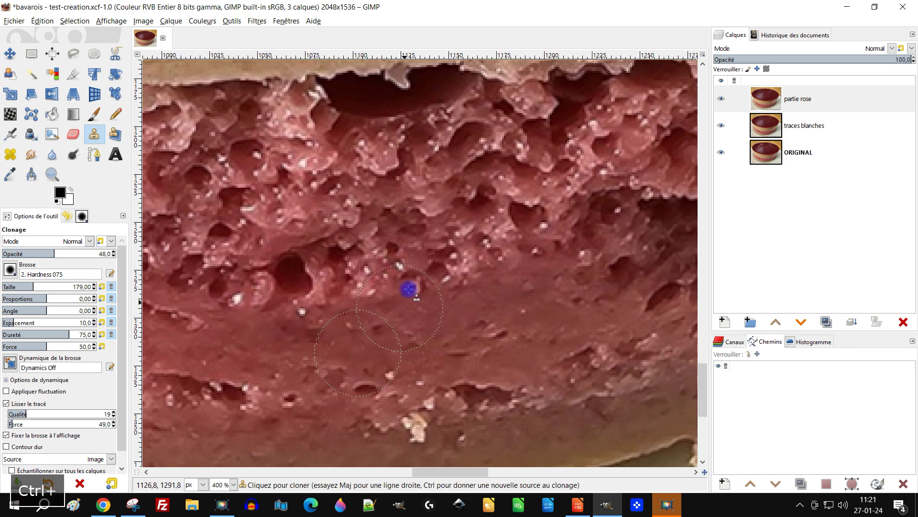
pyautogui.click(297, 274)
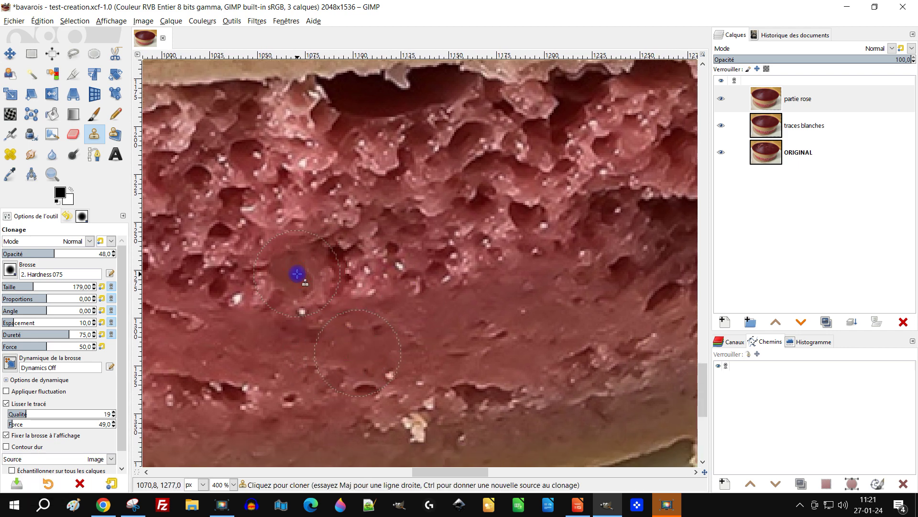
pyautogui.moveTo(56, 253); pyautogui.dragTo(115, 253)
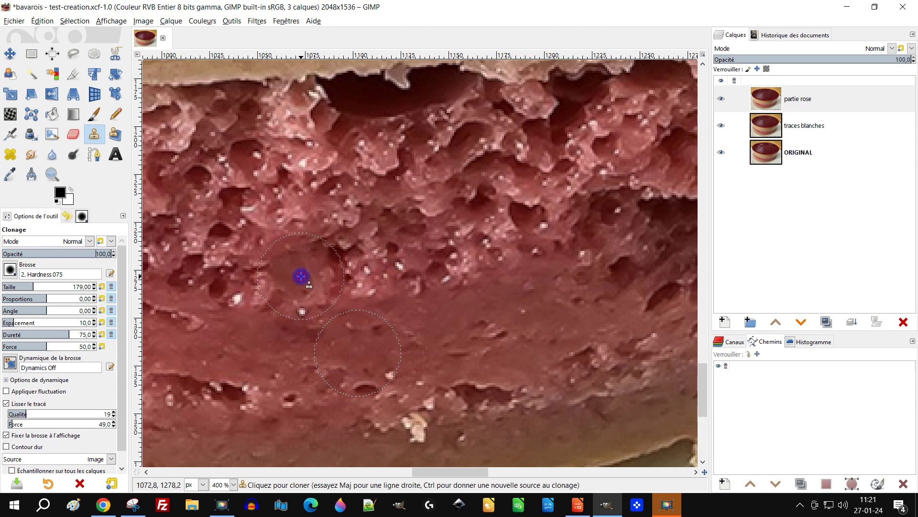
# - Sample the pink crumb texture near the layer's right end and clone it over the large dark cavity beneath the beige edge
pyautogui.keyDown('ctrl'); pyautogui.scroll(-4, 523, 256); pyautogui.keyUp('ctrl')
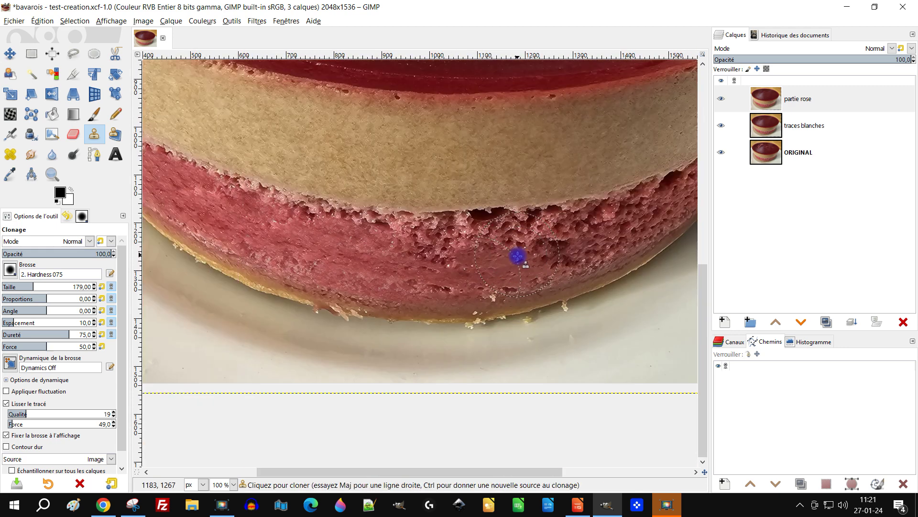
pyautogui.keyDown('ctrl'); pyautogui.scroll(3, 518, 255); pyautogui.keyUp('ctrl')
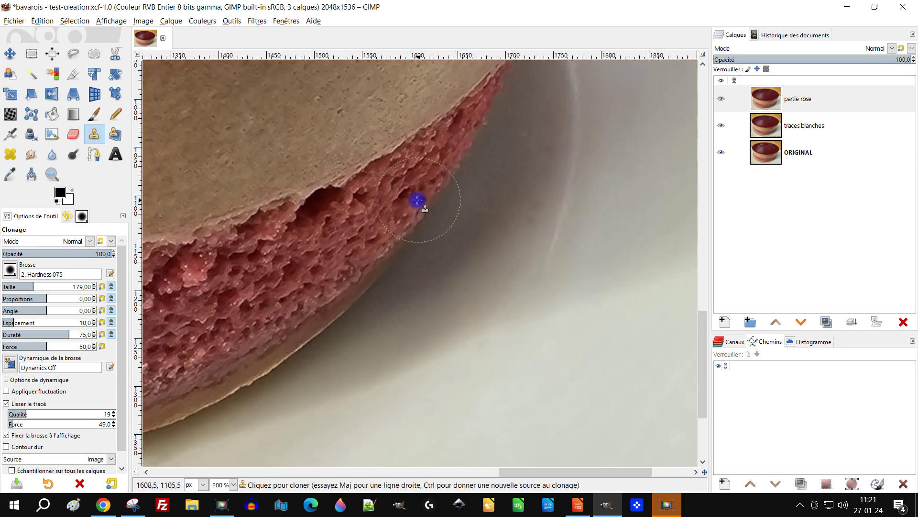
pyautogui.keyDown('ctrl'); pyautogui.scroll(2, 417, 201); pyautogui.keyUp('ctrl')
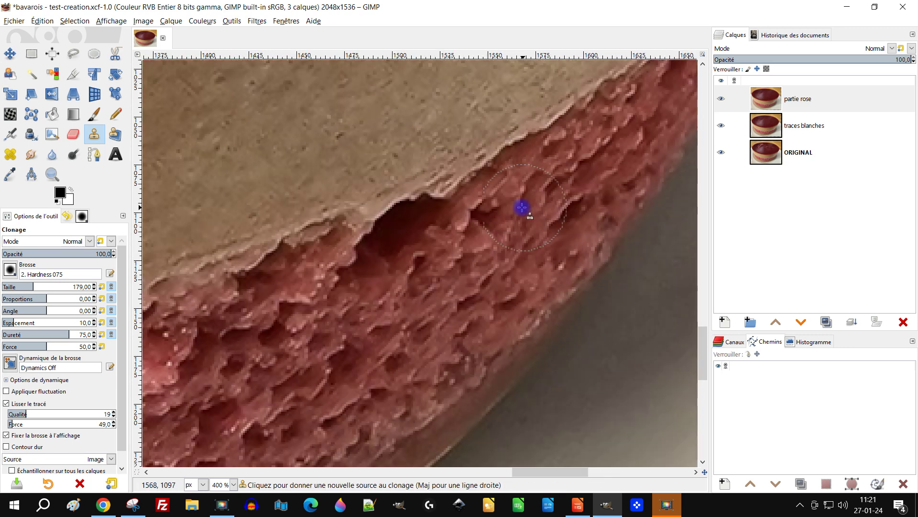
pyautogui.keyDown('ctrl'); pyautogui.click(549, 199); pyautogui.keyUp('ctrl')
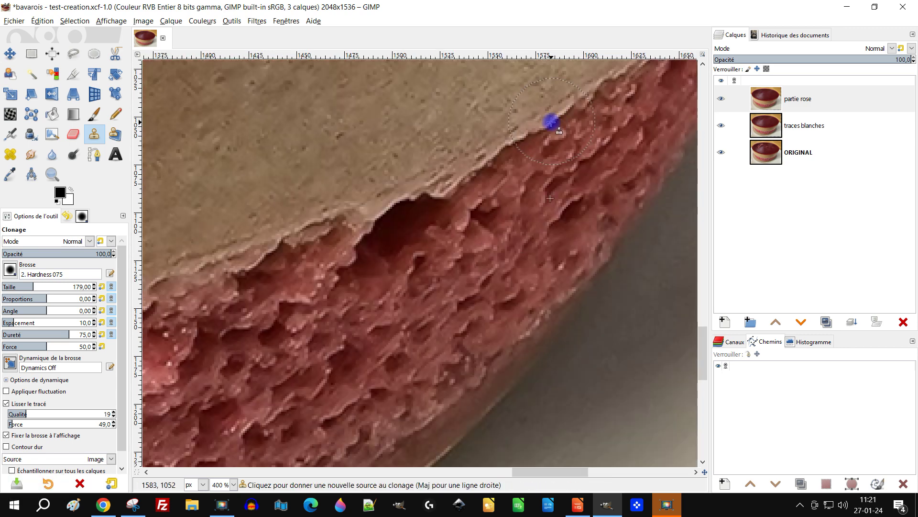
pyautogui.keyDown('ctrl'); pyautogui.click(536, 173); pyautogui.keyUp('ctrl')
pyautogui.click(429, 230)
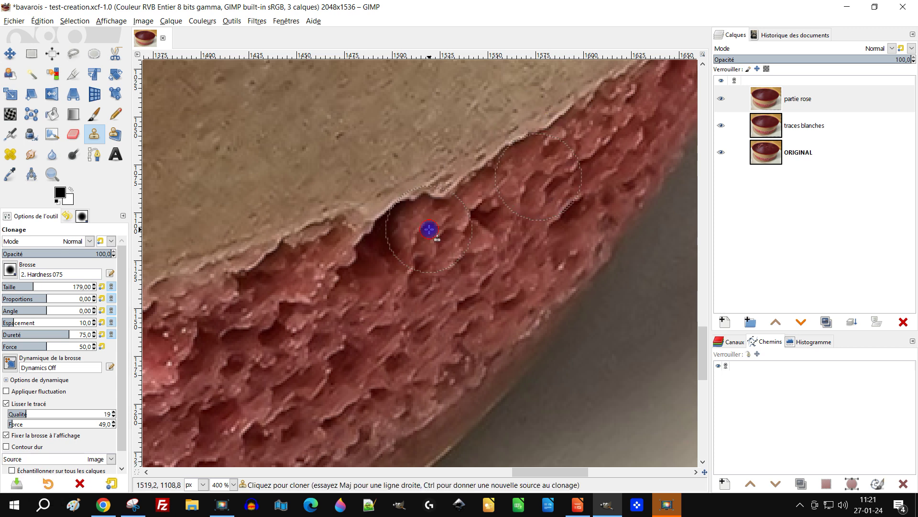
pyautogui.moveTo(422, 235); pyautogui.dragTo(375, 261)
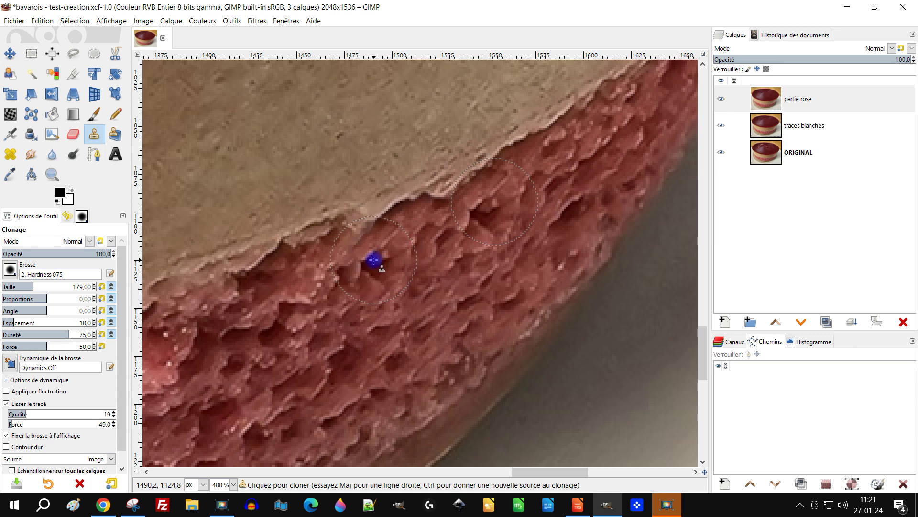
# - Sample the speckled pink texture right of the layer's centre and clone it over the dark cavity just below it
pyautogui.scroll(-2, 492, 262)
pyautogui.scroll(1, 380, 308)
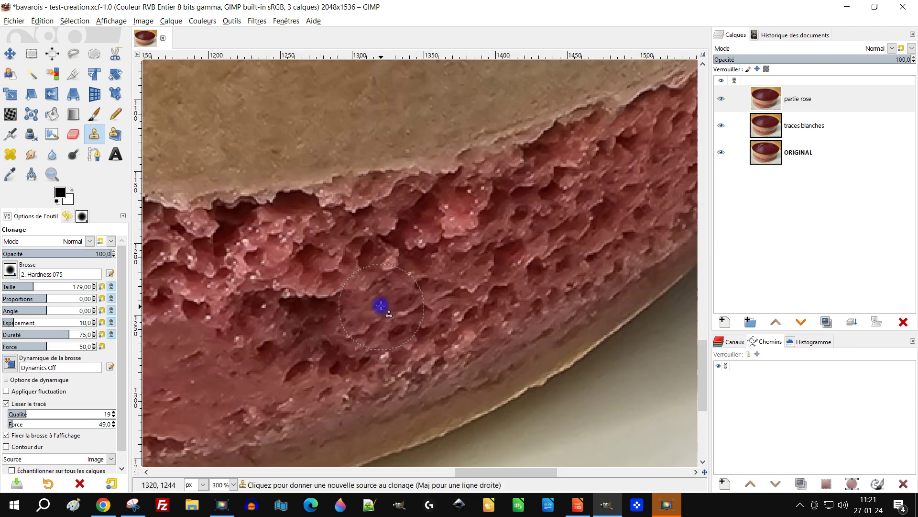
pyautogui.hscroll(-1, 421, 252)
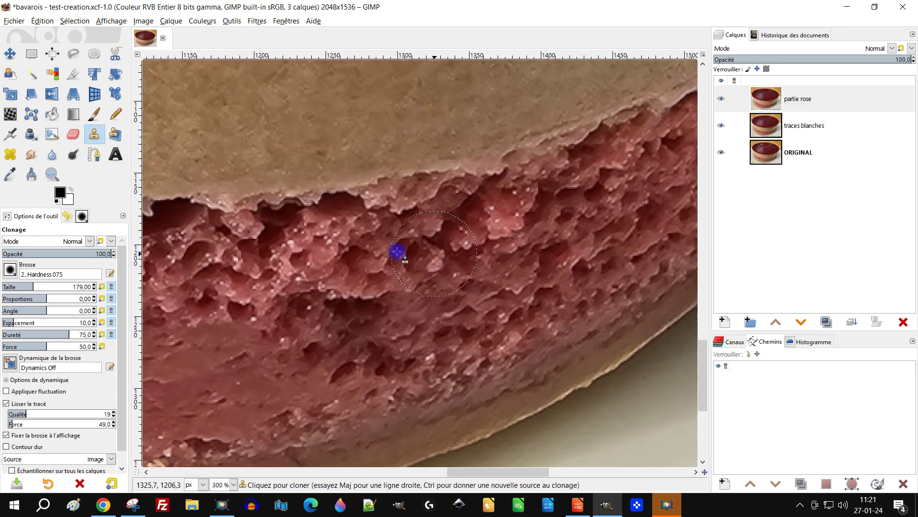
pyautogui.keyDown('ctrl'); pyautogui.click(319, 259); pyautogui.keyUp('ctrl')
pyautogui.moveTo(322, 311); pyautogui.dragTo(363, 308)
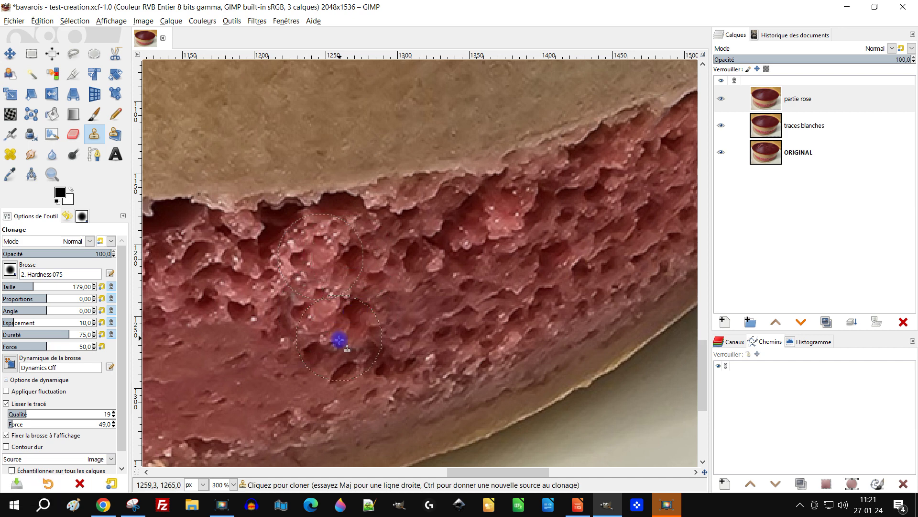
# - Clone pink crumb texture over the bright patch and neighbouring holes below the beige edge on the cake's right side
pyautogui.hscroll(2, 339, 311)
pyautogui.scroll(1, 339, 311)
pyautogui.moveTo(410, 246); pyautogui.dragTo(455, 227)
pyautogui.hscroll(2, 443, 231)
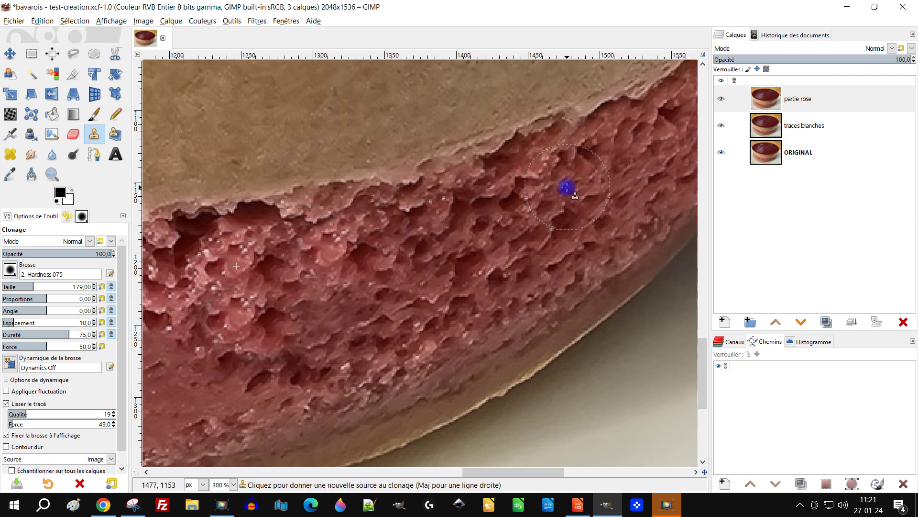
# - Resample the texture farther right, set the Clone opacity to 68.6, and clone over the holes below the beige edge
pyautogui.keyDown('ctrl'); pyautogui.click(582, 183); pyautogui.keyUp('ctrl')
pyautogui.moveTo(60, 256); pyautogui.dragTo(76, 254)
pyautogui.moveTo(485, 212)
pyautogui.mouseDown()
pyautogui.moveTo(536, 175)
pyautogui.moveTo(502, 201)
pyautogui.mouseUp()
# - Resample crumb texture in the right half and blend it over the cavities through the middle and lower pink band
pyautogui.keyDown('ctrl'); pyautogui.click(539, 264); pyautogui.keyUp('ctrl')
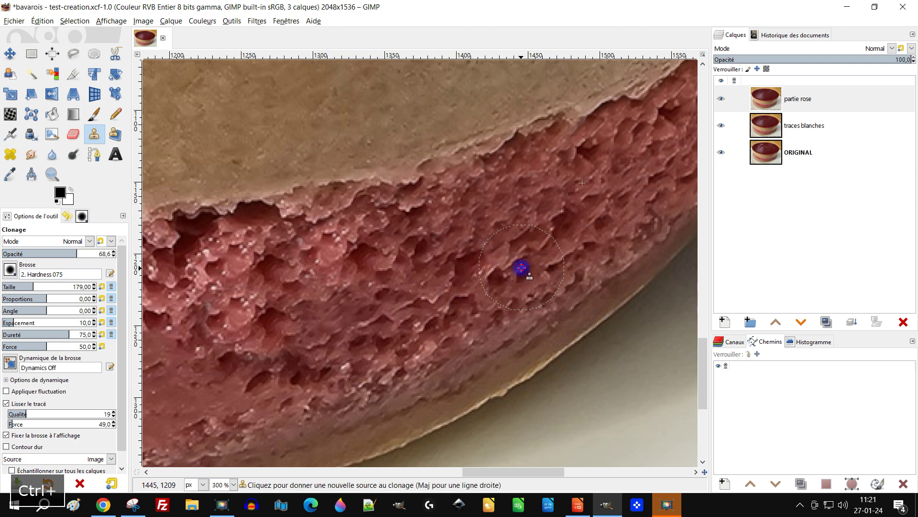
pyautogui.moveTo(306, 361); pyautogui.dragTo(255, 364)
pyautogui.moveTo(297, 286); pyautogui.dragTo(480, 267)
pyautogui.keyDown('ctrl'); pyautogui.click(585, 205); pyautogui.keyUp('ctrl')
pyautogui.moveTo(445, 219)
pyautogui.mouseDown()
pyautogui.moveTo(368, 233)
pyautogui.moveTo(538, 256)
pyautogui.mouseUp()
# - Sample the pink texture left of the long dark cavity under the beige edge and clone it over that cavity
pyautogui.keyDown('ctrl'); pyautogui.click(276, 251); pyautogui.keyUp('ctrl')
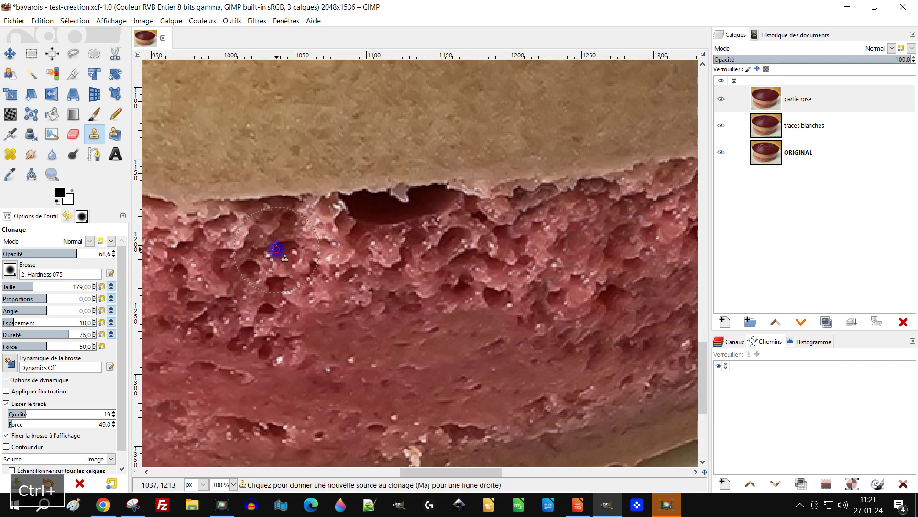
pyautogui.moveTo(374, 235)
pyautogui.mouseDown()
pyautogui.moveTo(448, 224)
pyautogui.moveTo(344, 234)
pyautogui.moveTo(428, 224)
pyautogui.mouseUp()
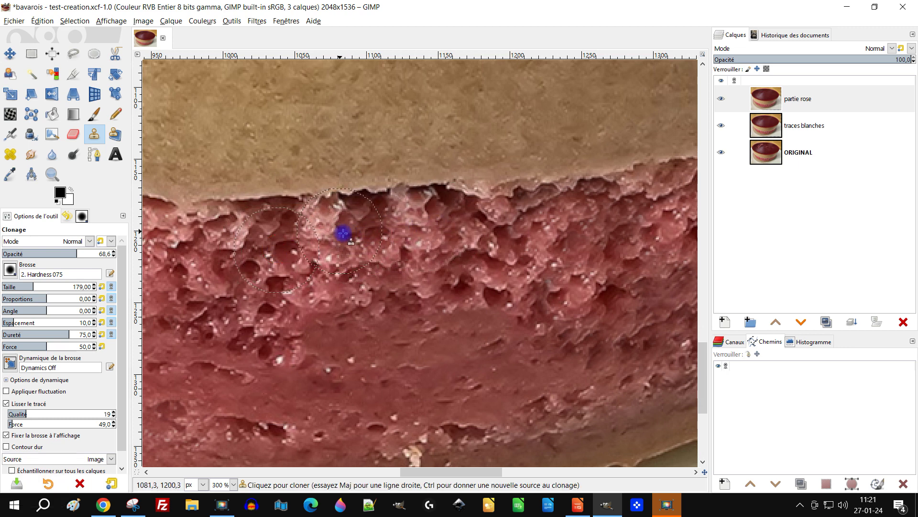
pyautogui.moveTo(342, 233); pyautogui.dragTo(357, 230)
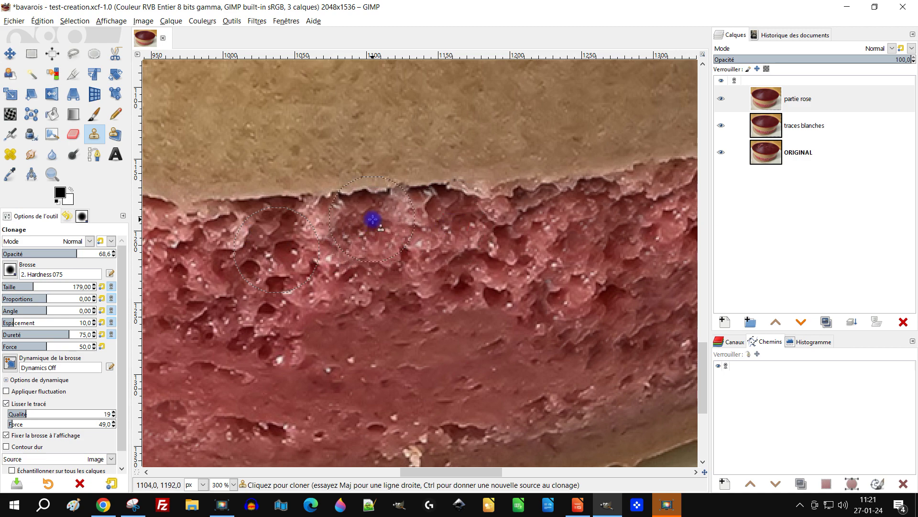
# - Sample the smooth central area of the pink layer and clone it over the holes to its right
pyautogui.scroll(-3, 442, 215)
pyautogui.scroll(2, 431, 216)
pyautogui.scroll(2, 419, 216)
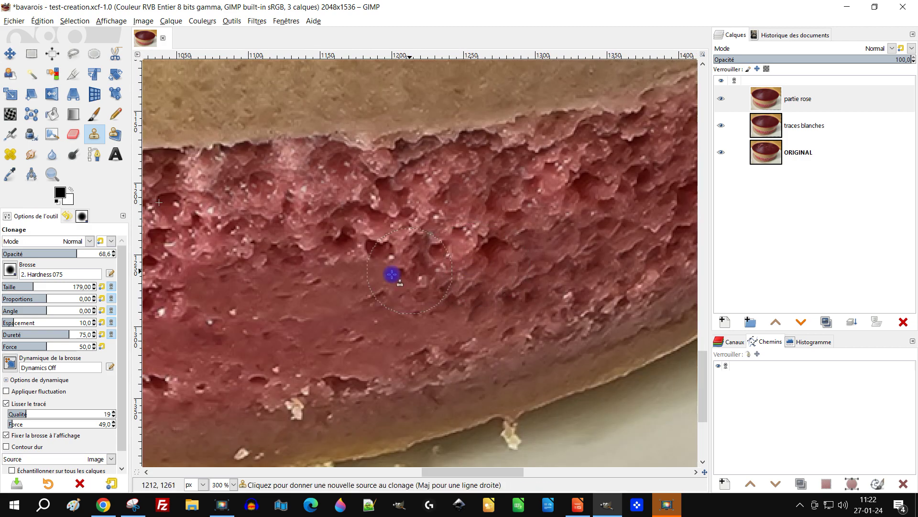
pyautogui.keyDown('ctrl'); pyautogui.click(253, 311); pyautogui.keyUp('ctrl')
pyautogui.moveTo(436, 274); pyautogui.dragTo(467, 272)
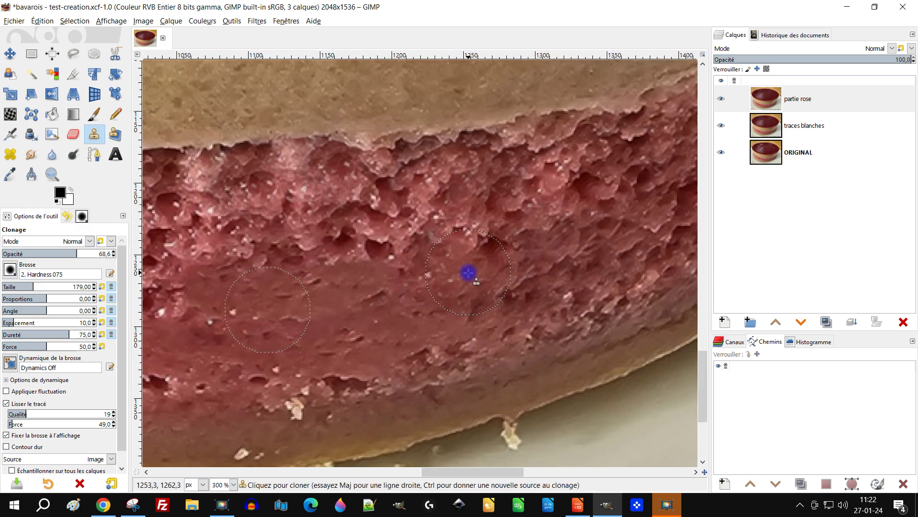
# - Sample the smooth pink area right of centre and clone it over the speckled holes across the layer's middle band
pyautogui.scroll(-2, 519, 273)
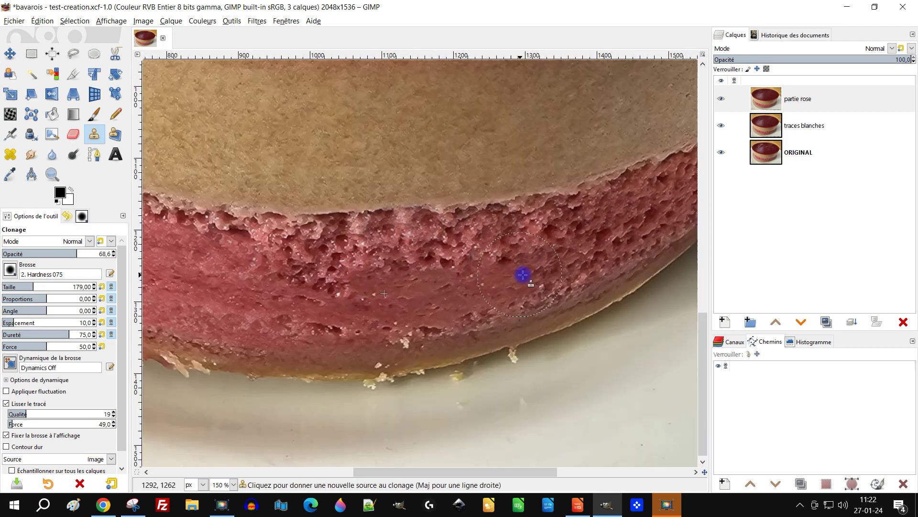
pyautogui.scroll(-3, 544, 240)
pyautogui.scroll(2, 429, 238)
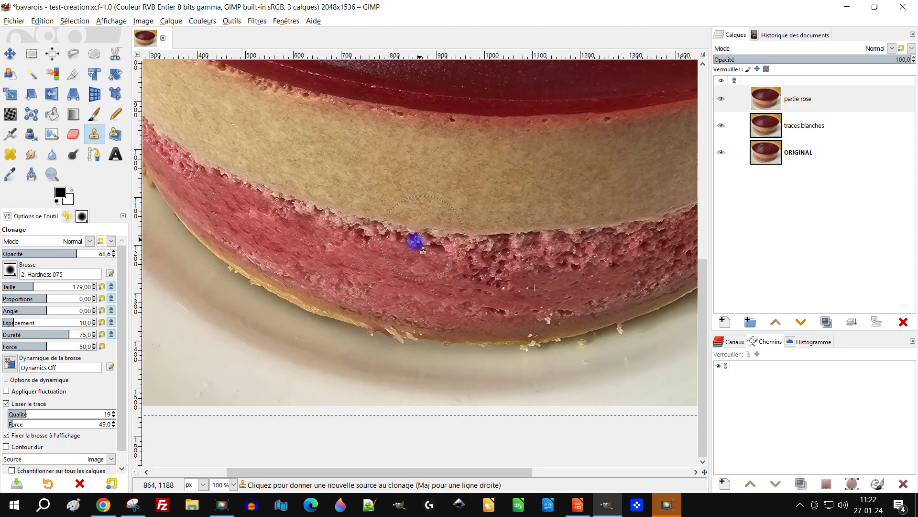
pyautogui.scroll(1, 470, 278)
pyautogui.scroll(2, 443, 300)
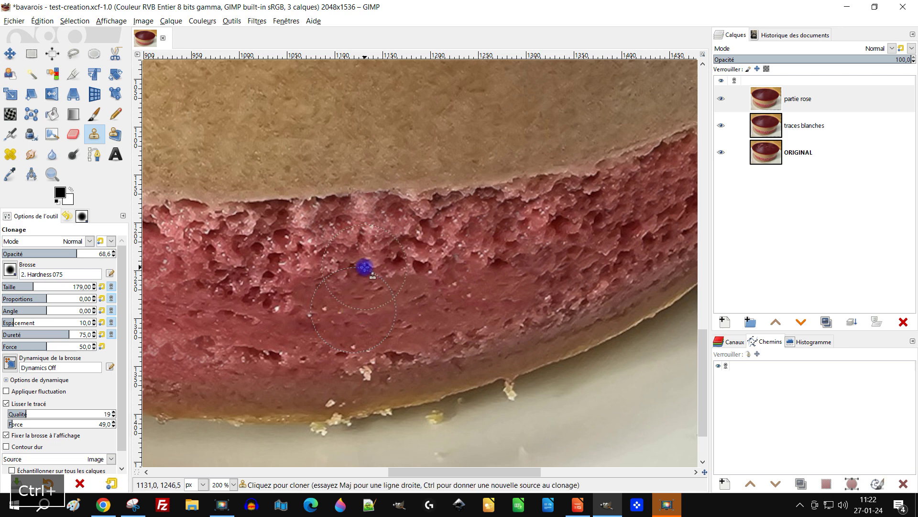
pyautogui.keyDown('ctrl'); pyautogui.click(412, 304); pyautogui.keyUp('ctrl')
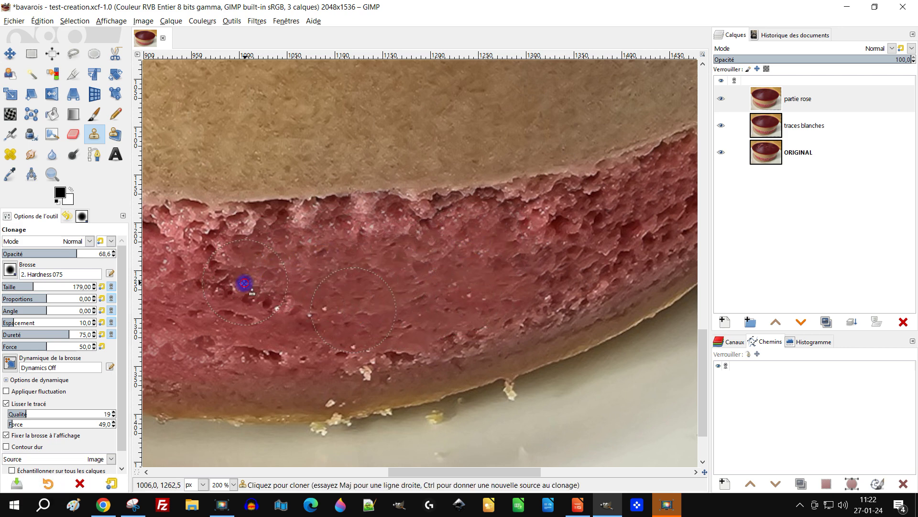
# - Resample the smoothed pink area, set the Clone opacity to 45, and clone over the holes in the layer's right part
pyautogui.scroll(-2, 461, 232)
pyautogui.hscroll(6, 467, 240)
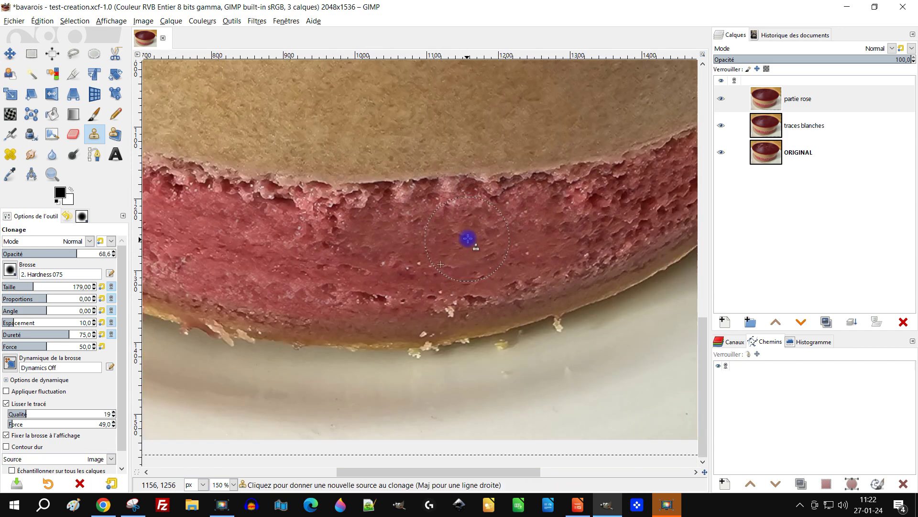
pyautogui.keyDown('ctrl'); pyautogui.click(204, 311); pyautogui.keyUp('ctrl')
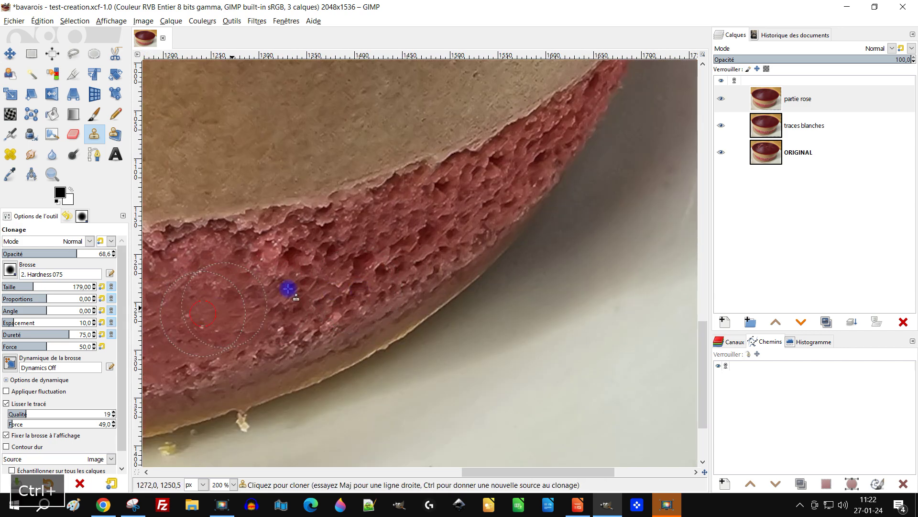
pyautogui.click(52, 254)
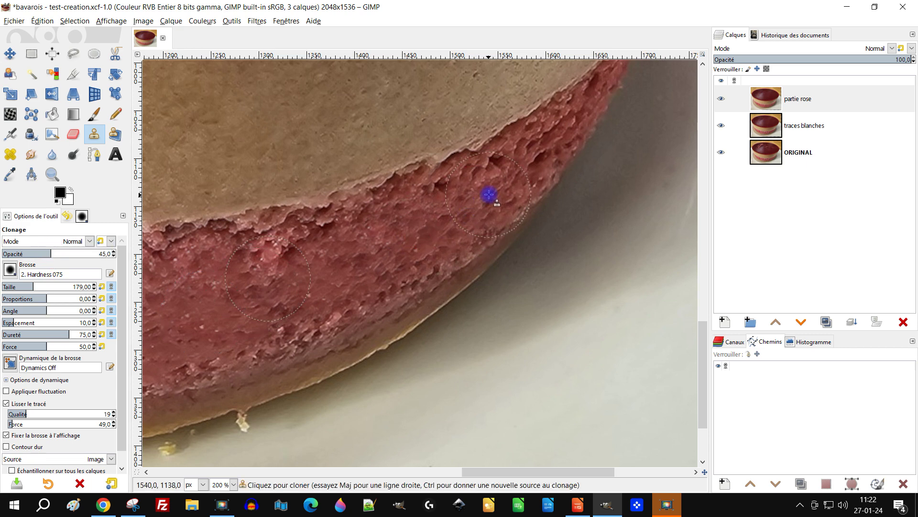
pyautogui.click(427, 244)
# - Clone smooth texture over the remaining cavities below the beige edge and near the lower border, right of centre
pyautogui.scroll(-2, 406, 239)
pyautogui.hscroll(-2, 388, 235)
pyautogui.moveTo(329, 220); pyautogui.dragTo(356, 211)
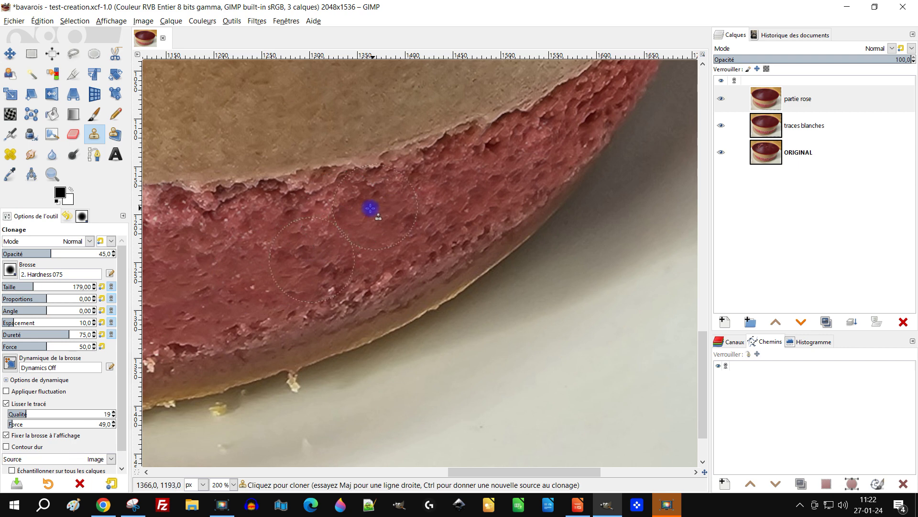
pyautogui.scroll(-1, 371, 253)
pyautogui.hscroll(-1, 372, 253)
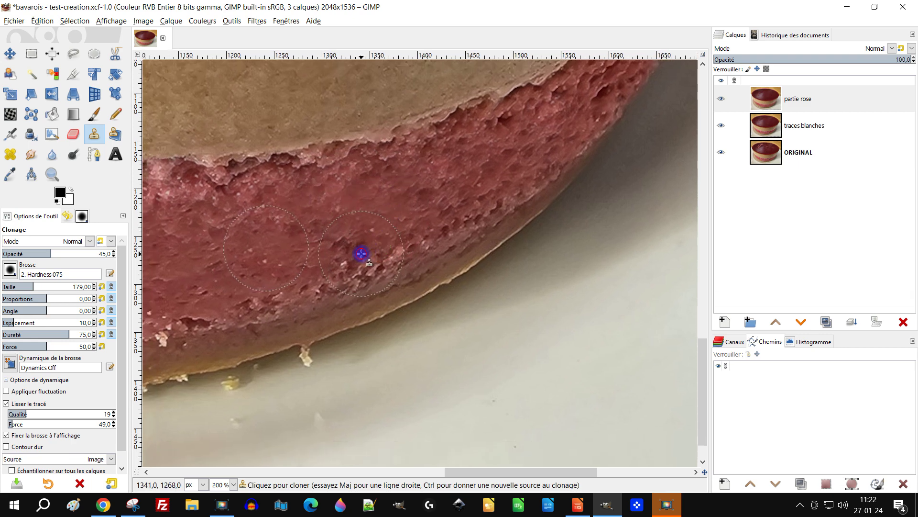
# - Resample smooth pink texture near the centre and blend it over the rough areas below the beige edge in the middle section
pyautogui.keyDown('ctrl'); pyautogui.scroll(-3, 447, 217); pyautogui.keyUp('ctrl')
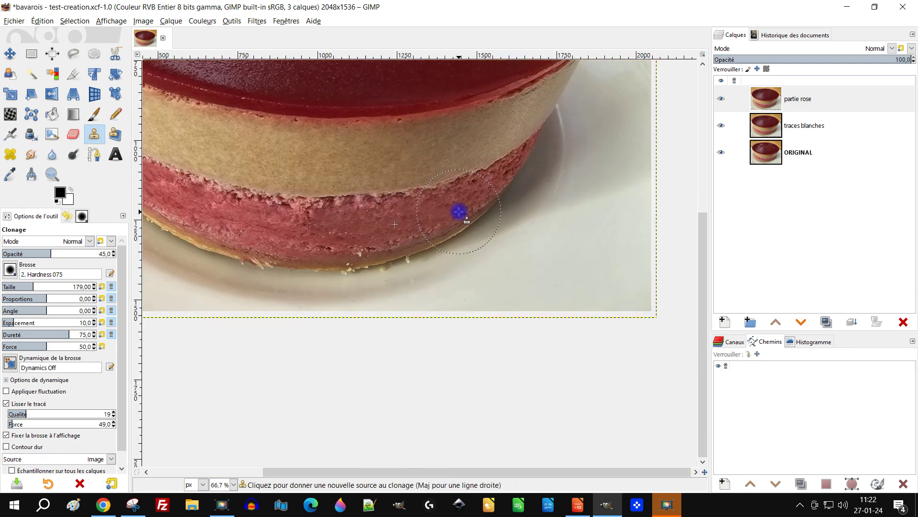
pyautogui.keyDown('ctrl'); pyautogui.scroll(2, 395, 211); pyautogui.keyUp('ctrl')
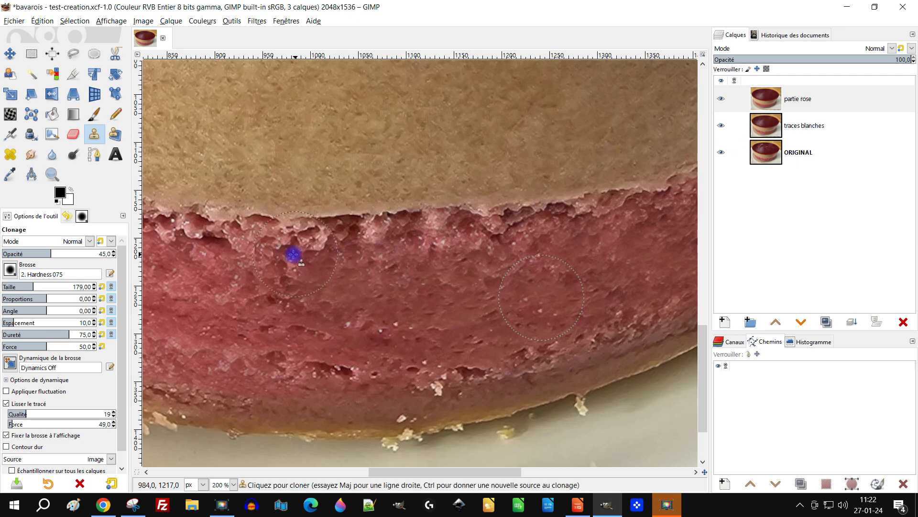
pyautogui.keyDown('ctrl'); pyautogui.click(493, 287); pyautogui.keyUp('ctrl')
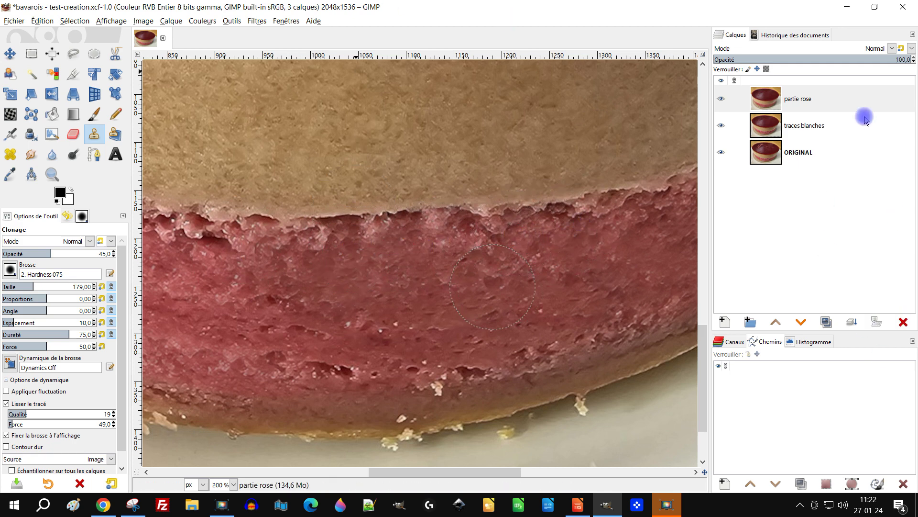
# - Outline the retouched central part of the pink layer, from just below the beige edge down, with a closed Free Select polygon
pyautogui.click(74, 54)
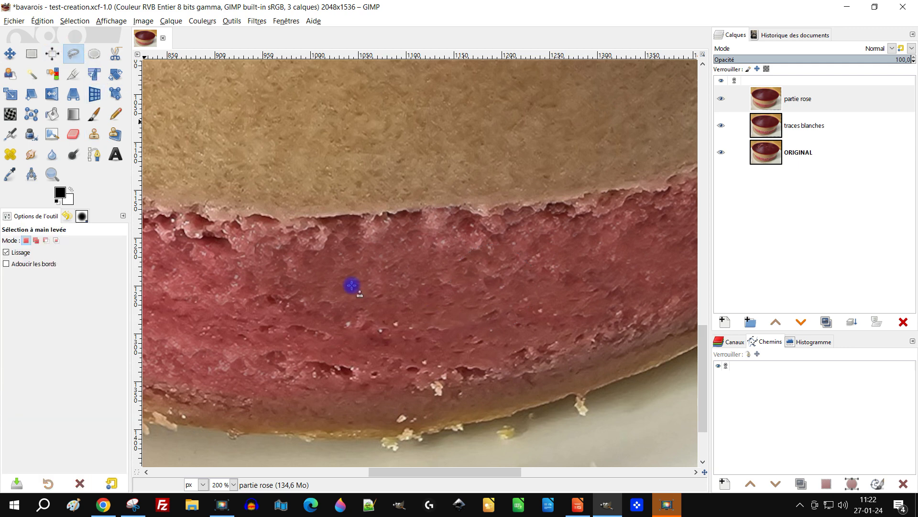
pyautogui.click(183, 220)
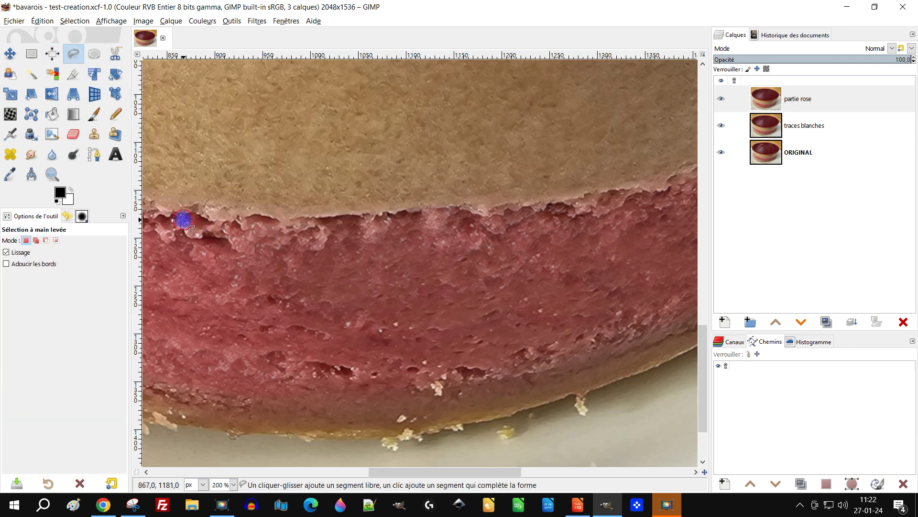
pyautogui.click(265, 225)
pyautogui.click(491, 212)
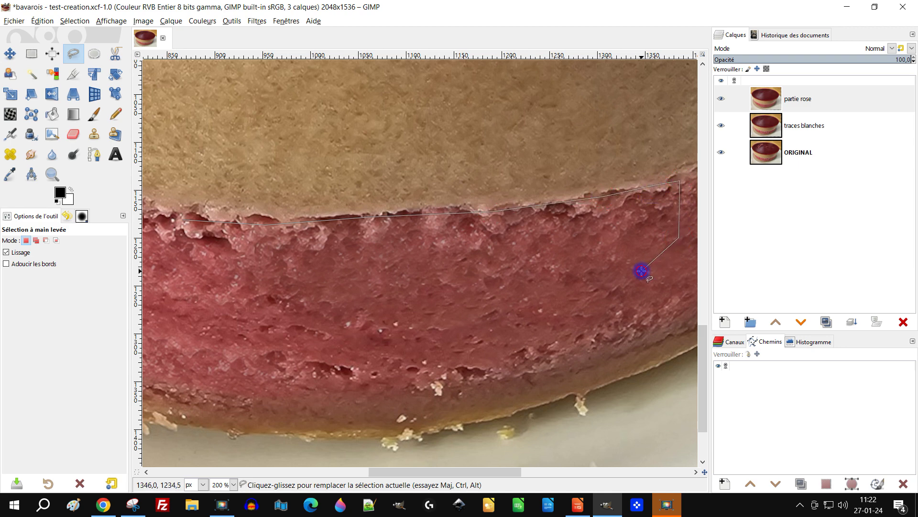
pyautogui.click(430, 339)
pyautogui.click(314, 342)
pyautogui.click(244, 329)
pyautogui.click(182, 286)
pyautogui.doubleClick(183, 220)
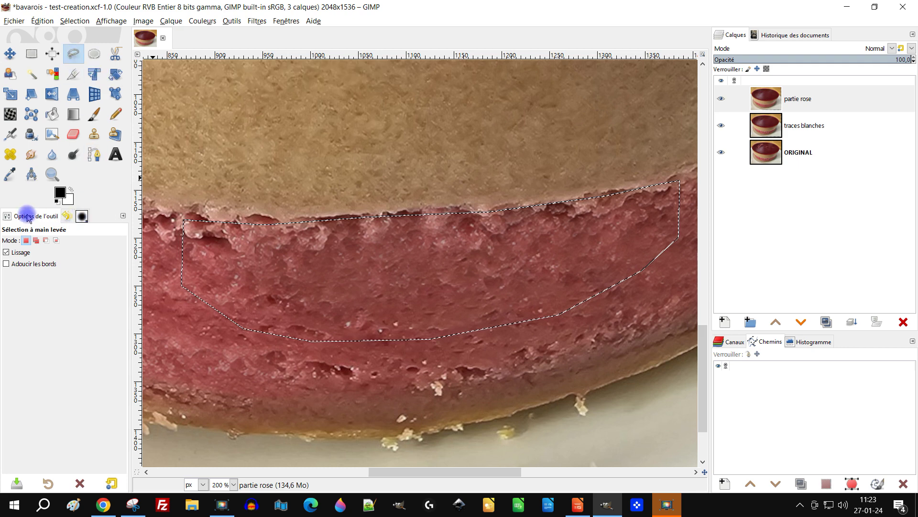
# - Keep the selection mode on replace and make the "traces blanches" layer active
pyautogui.click(26, 240)
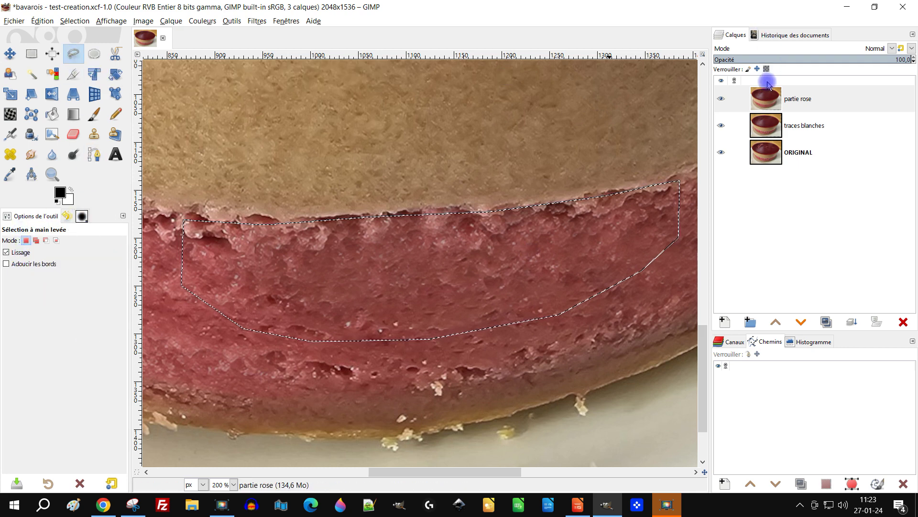
pyautogui.doubleClick(786, 100)
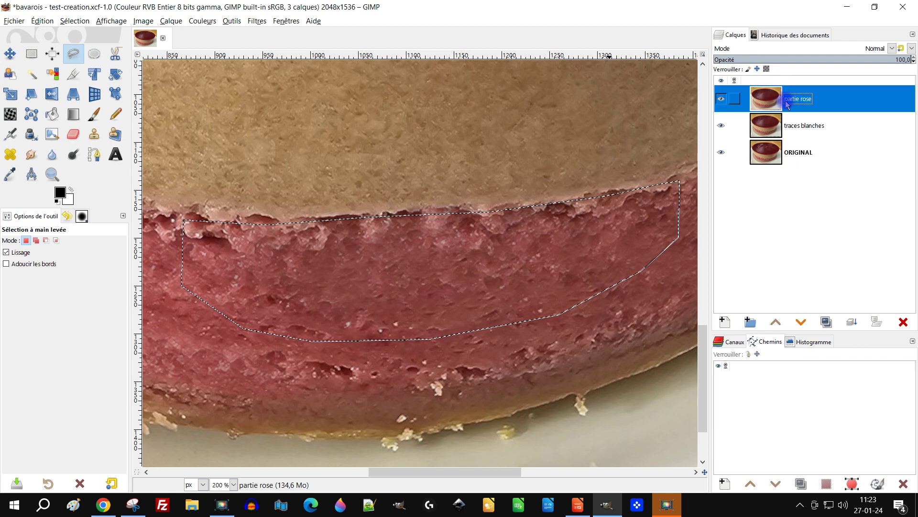
pyautogui.click(773, 130)
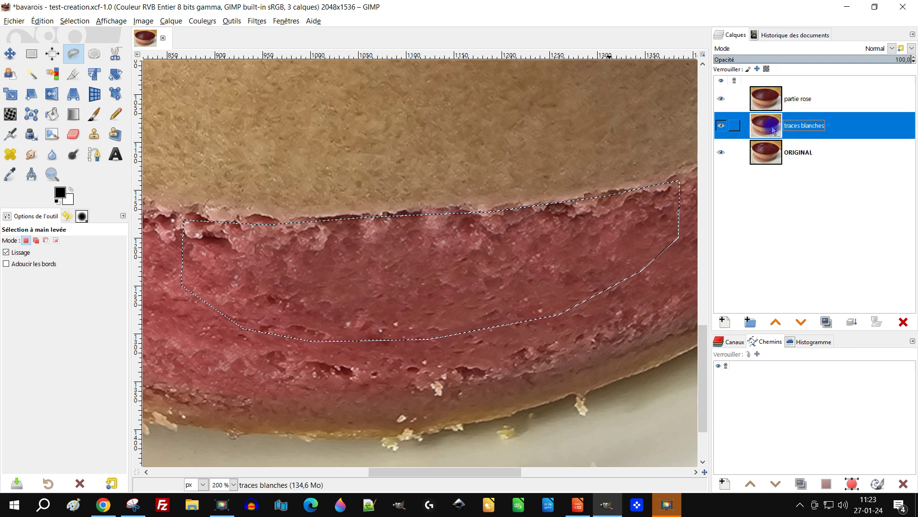
# - Hide the "partie rose" layer and copy the selected area from the "traces blanches" layer
pyautogui.click(721, 99)
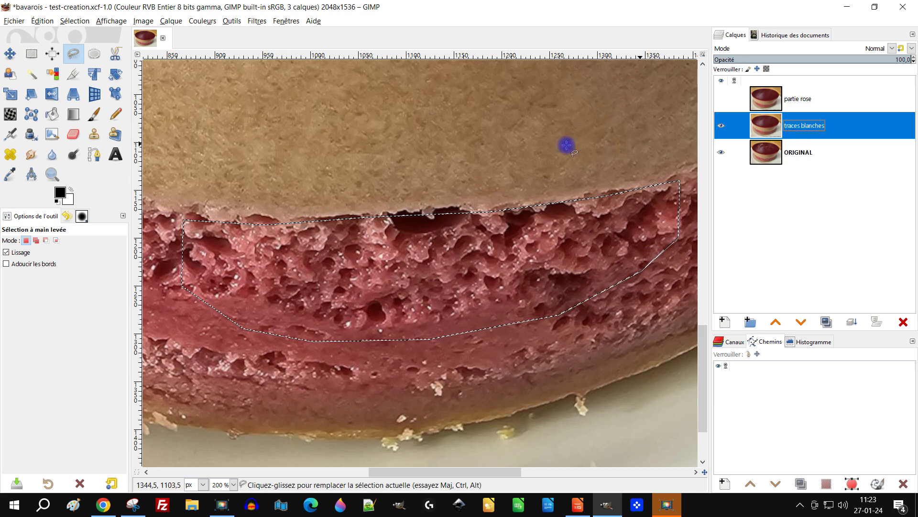
pyautogui.click(45, 24)
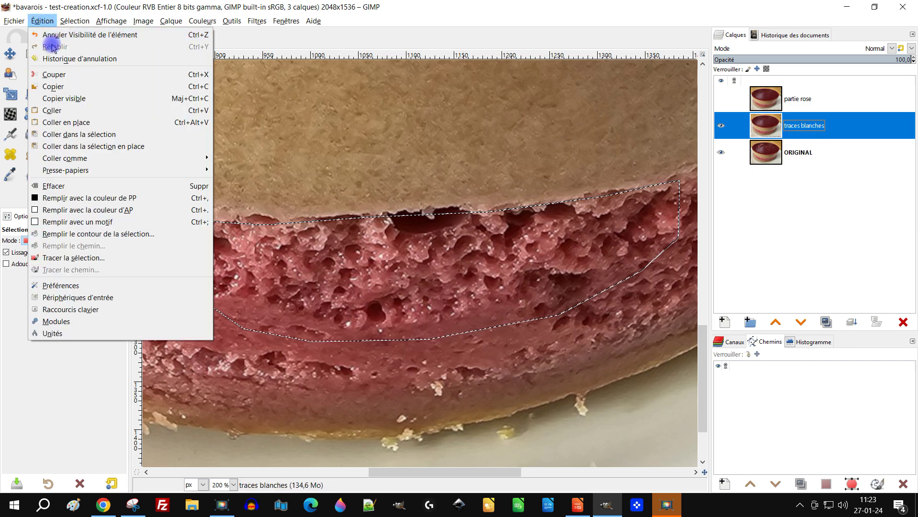
pyautogui.click(54, 88)
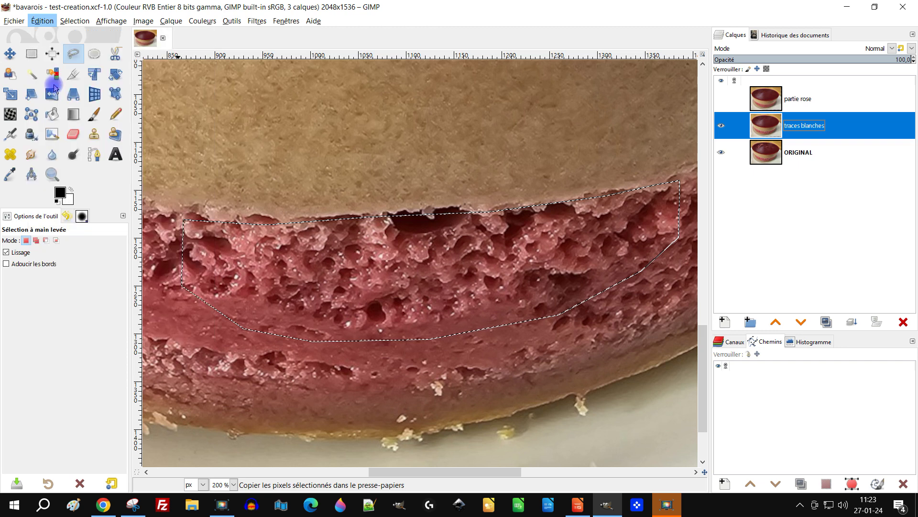
# - Make "partie rose" active and visible again, and paste the copied area above it as a new layer in place
pyautogui.click(768, 102)
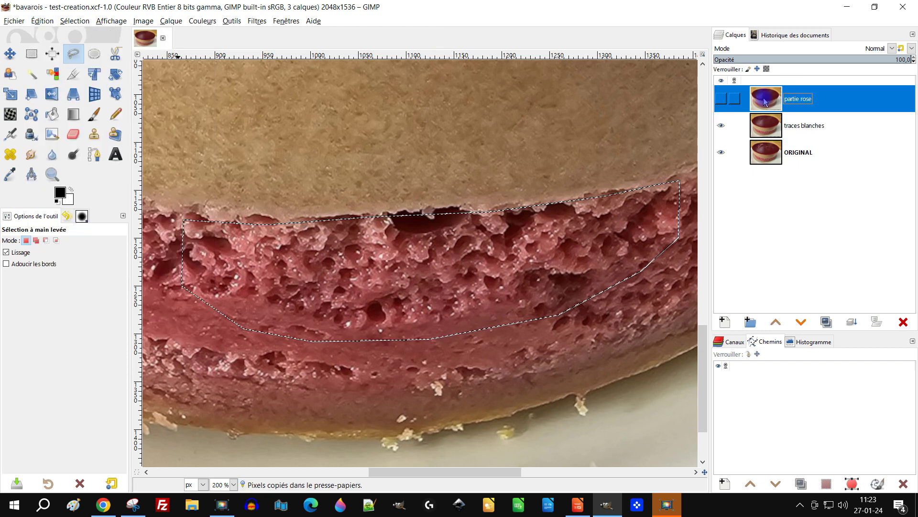
pyautogui.click(722, 100)
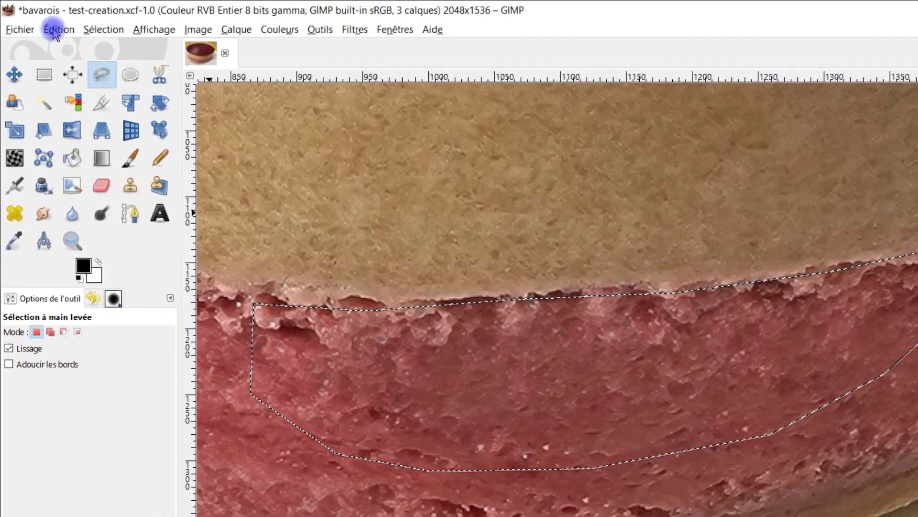
pyautogui.click(55, 31)
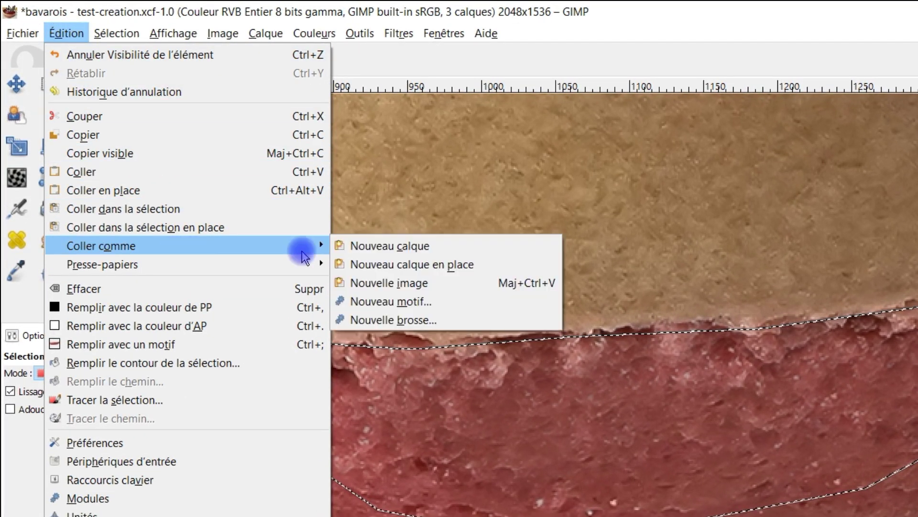
pyautogui.click(422, 246)
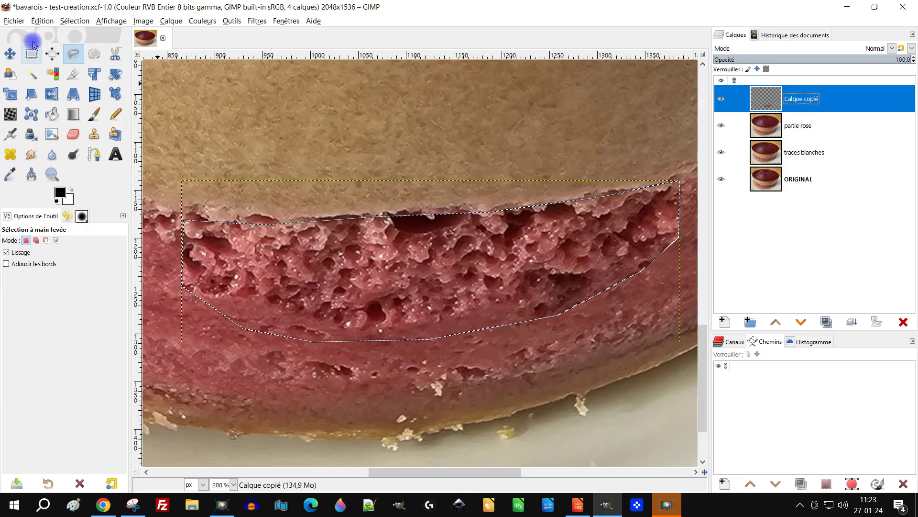
# - Clear the selection and expand the pasted layer to the image size
pyautogui.click(75, 21)
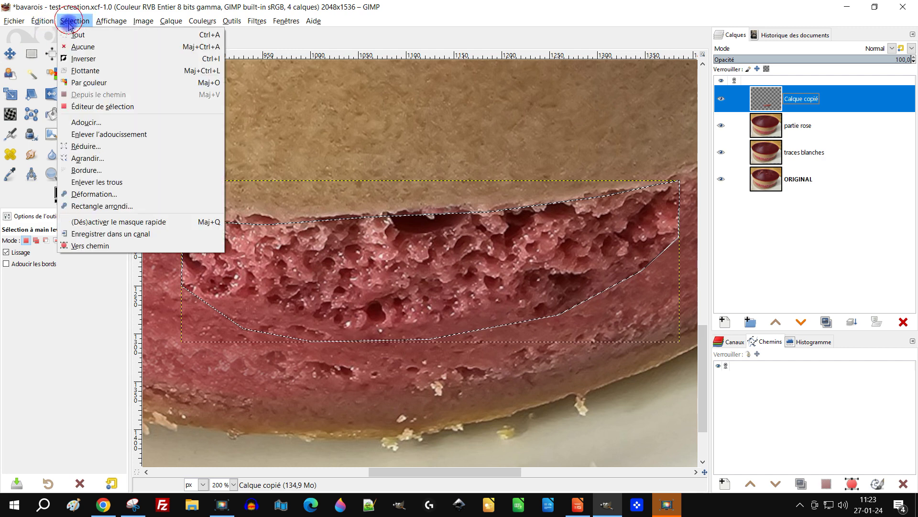
pyautogui.click(90, 44)
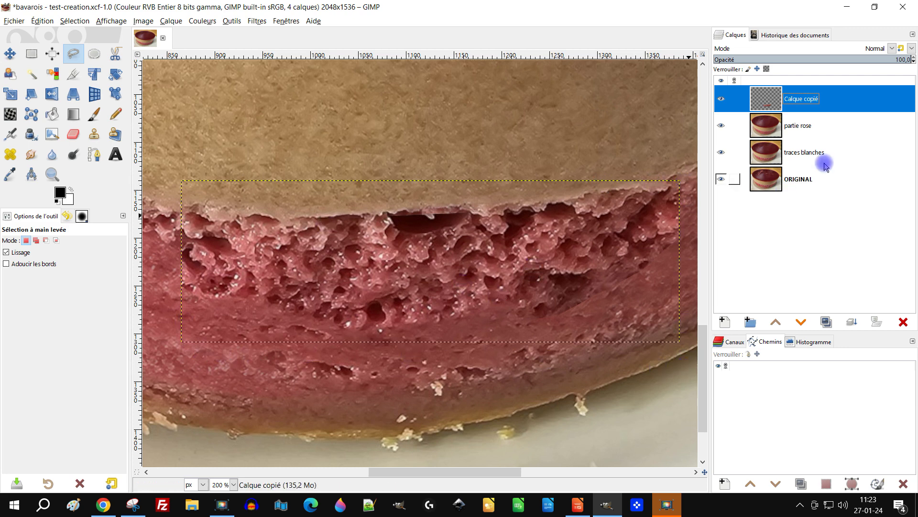
pyautogui.rightClick(772, 102)
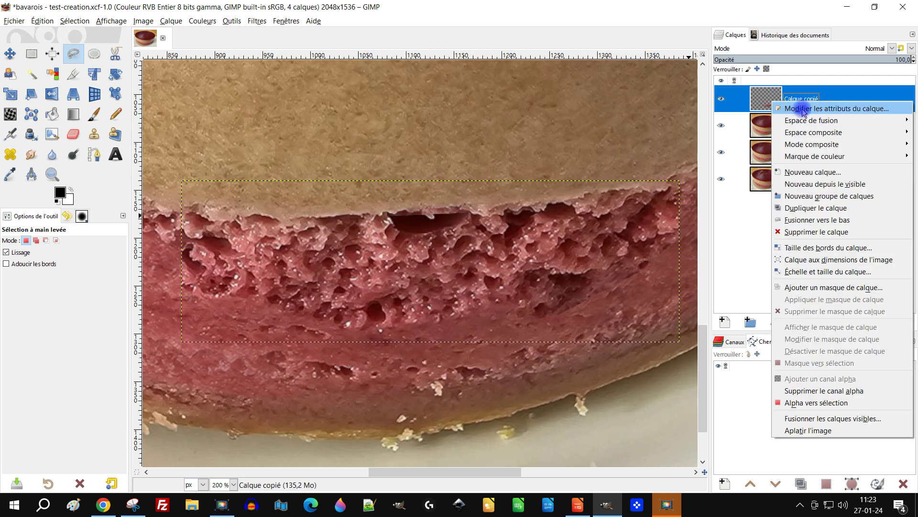
pyautogui.click(828, 258)
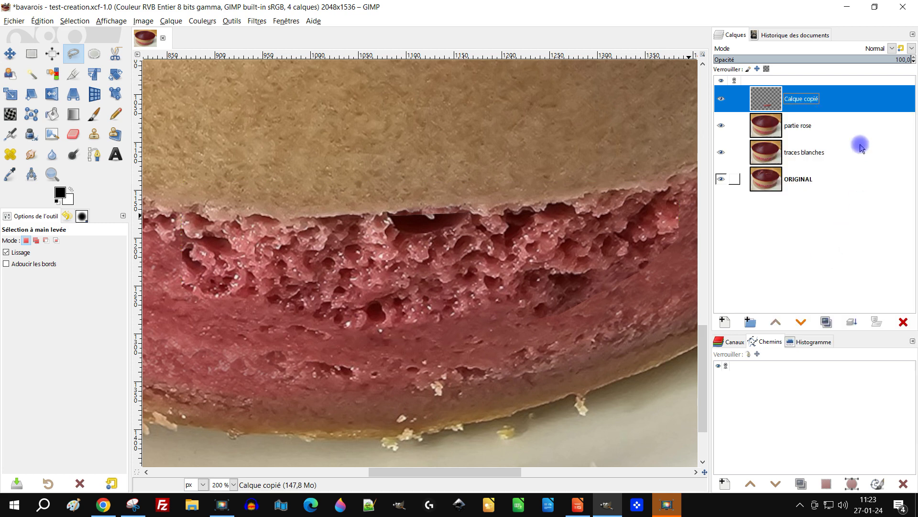
# - Lower the pasted layer's opacity to 45.9 and toggle its visibility to compare the blended texture
pyautogui.click(838, 58)
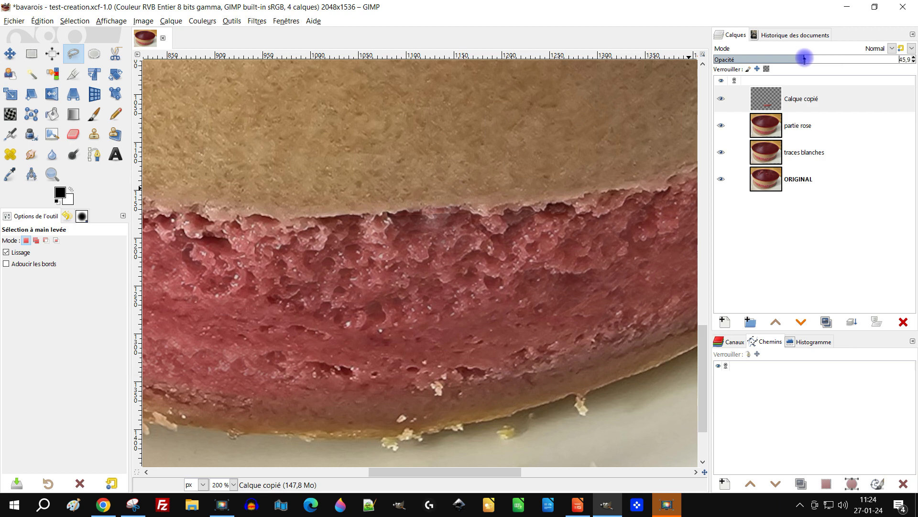
pyautogui.click(722, 99)
pyautogui.click(721, 99)
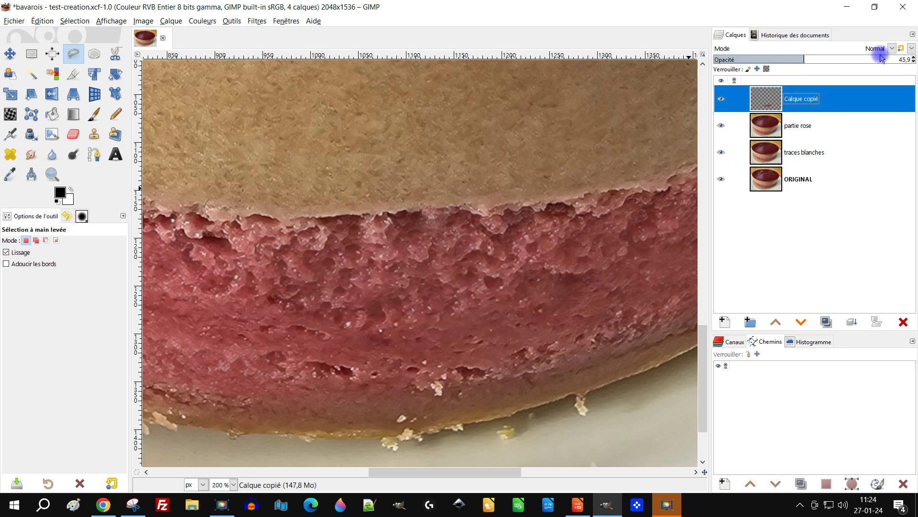
# - Merge the semi-transparent pasted layer down into the "partie rose" layer
pyautogui.scroll(-2, 435, 294)
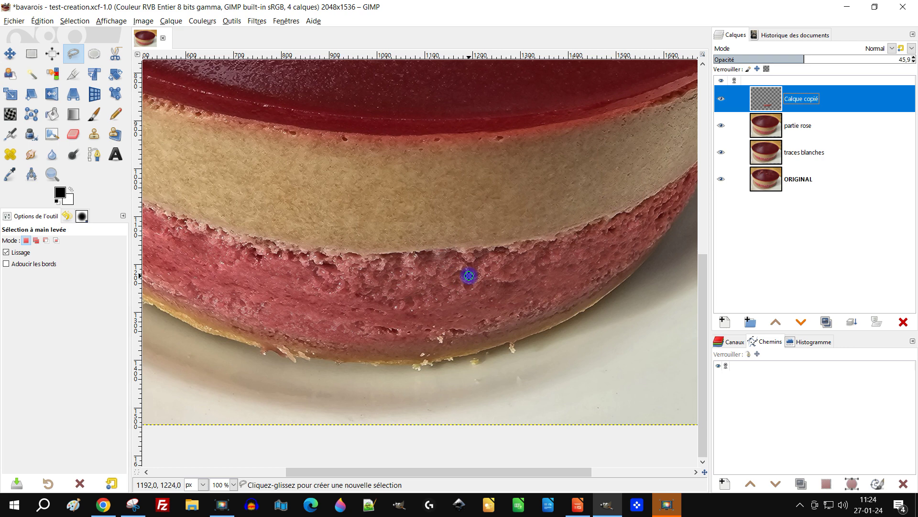
pyautogui.moveTo(469, 276); pyautogui.dragTo(529, 254)
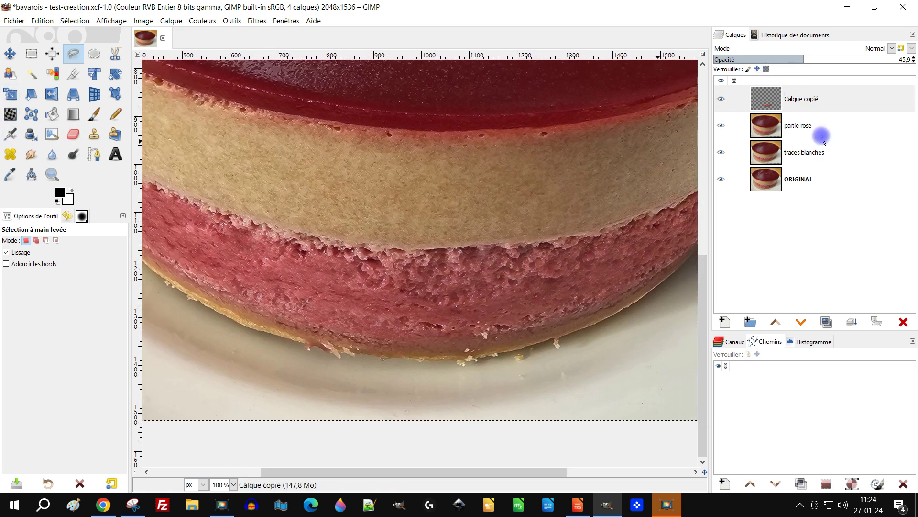
pyautogui.click(843, 103)
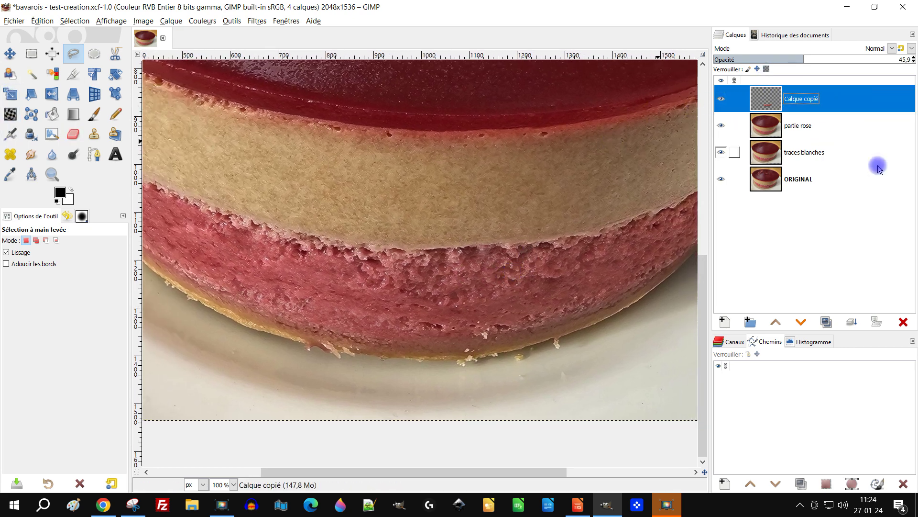
pyautogui.click(854, 323)
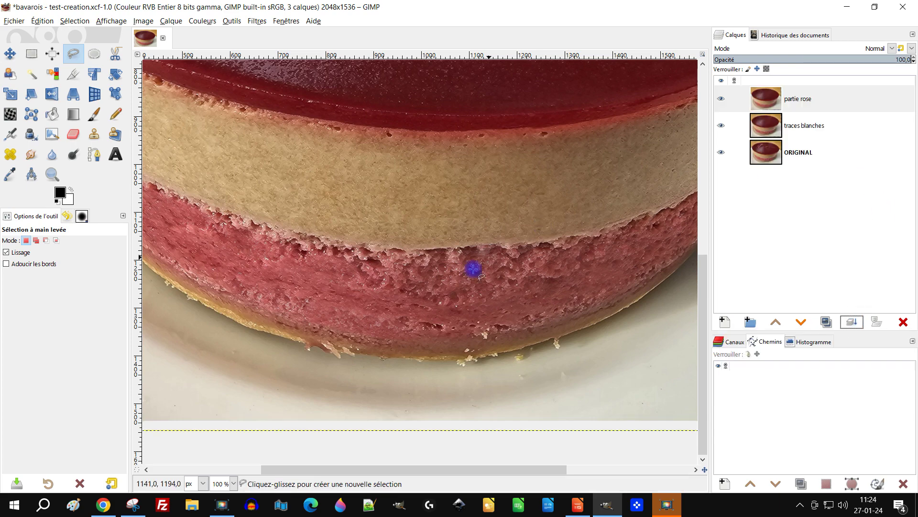
pyautogui.keyDown('ctrl'); pyautogui.scroll(-1, 475, 260); pyautogui.keyUp('ctrl')
pyautogui.keyDown('ctrl'); pyautogui.scroll(3, 476, 259); pyautogui.keyUp('ctrl')
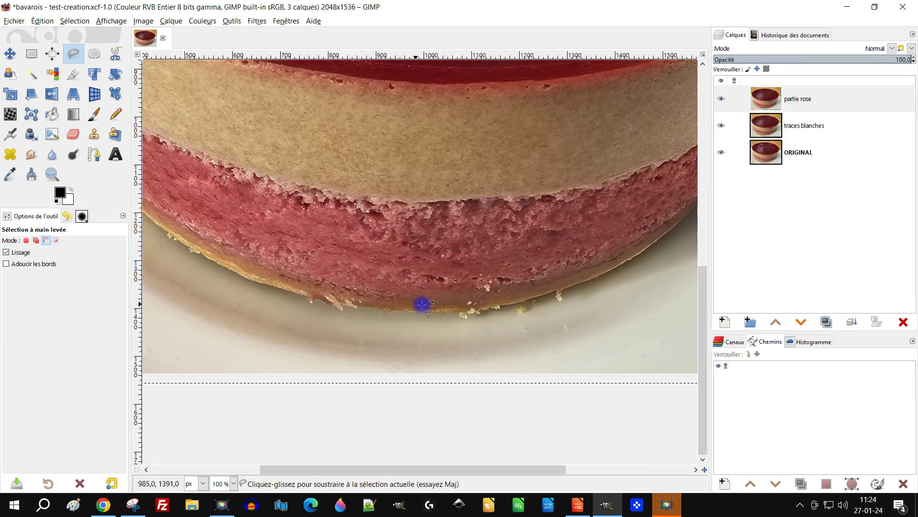
pyautogui.keyDown('ctrl'); pyautogui.scroll(-4, 505, 323); pyautogui.keyUp('ctrl')
pyautogui.keyDown('ctrl'); pyautogui.scroll(4, 430, 311); pyautogui.keyUp('ctrl')
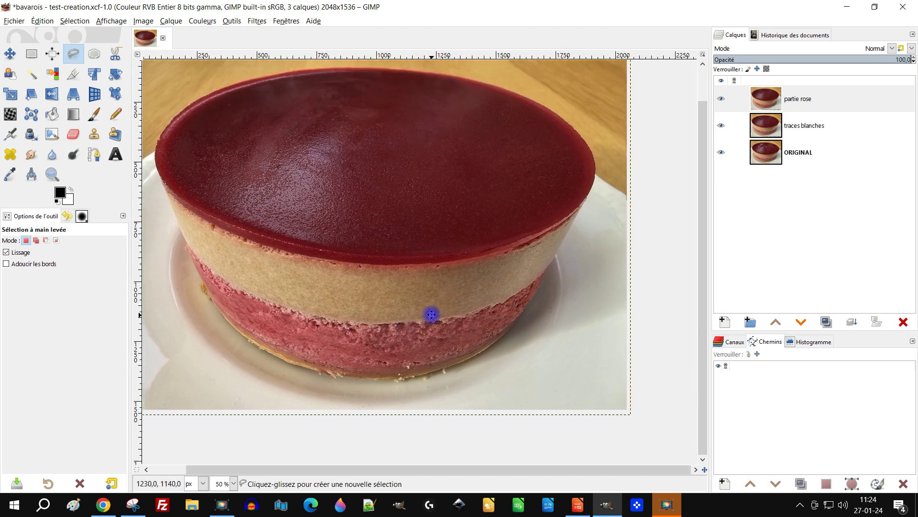
# - On the partie rose layer, clone beige cake texture over a small red spot below the glaze edge at 45 opacity
pyautogui.keyDown('ctrl'); pyautogui.scroll(-3, 553, 268); pyautogui.keyUp('ctrl')
pyautogui.keyDown('ctrl'); pyautogui.scroll(3, 449, 315); pyautogui.keyUp('ctrl')
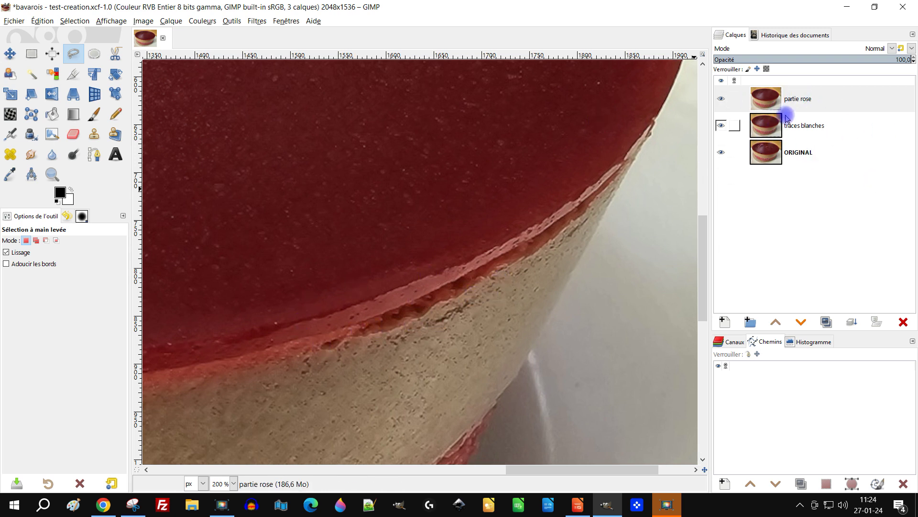
pyautogui.click(790, 95)
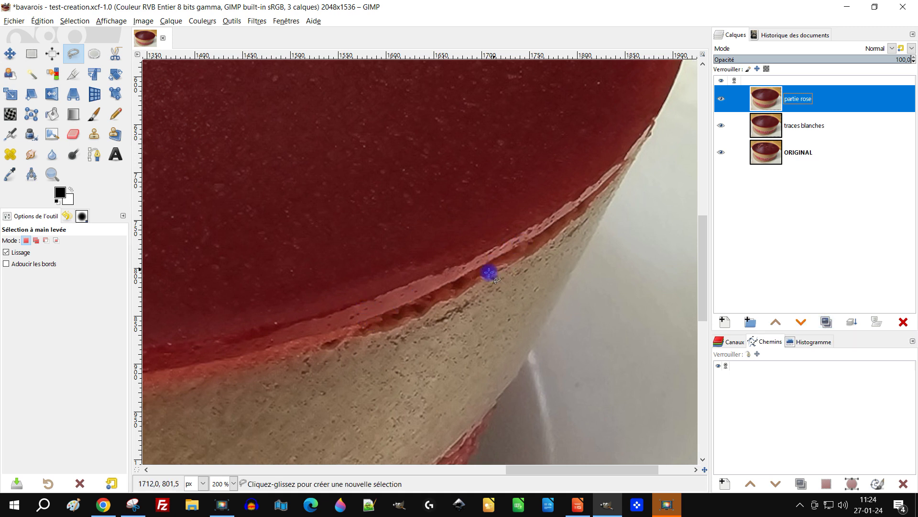
pyautogui.click(94, 138)
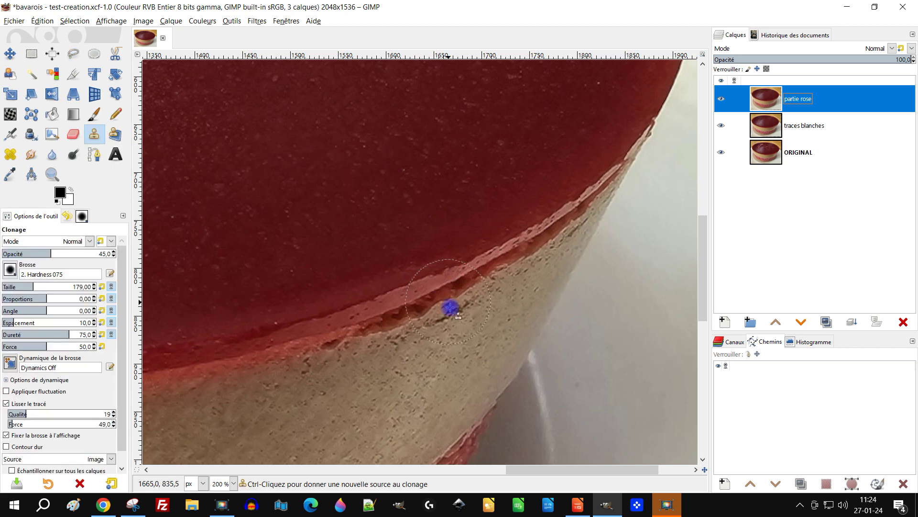
pyautogui.press('3')
pyautogui.keyDown('ctrl'); pyautogui.click(338, 404); pyautogui.keyUp('ctrl')
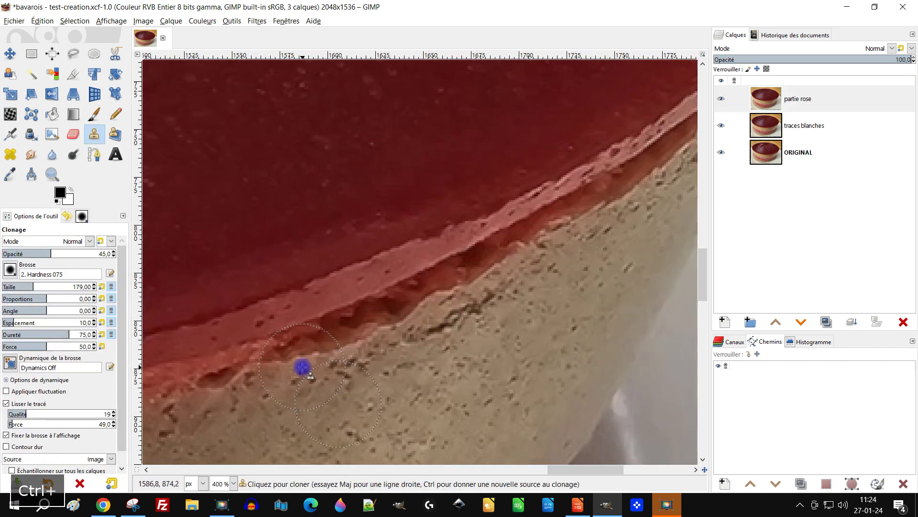
pyautogui.hscroll(-2, 382, 354)
pyautogui.scroll(-1, 382, 354)
pyautogui.moveTo(403, 326); pyautogui.dragTo(410, 322)
# - Raise the Clone opacity to about 91 and cover the red crevice below the pink glaze edge with beige texture
pyautogui.moveTo(56, 251); pyautogui.dragTo(101, 252)
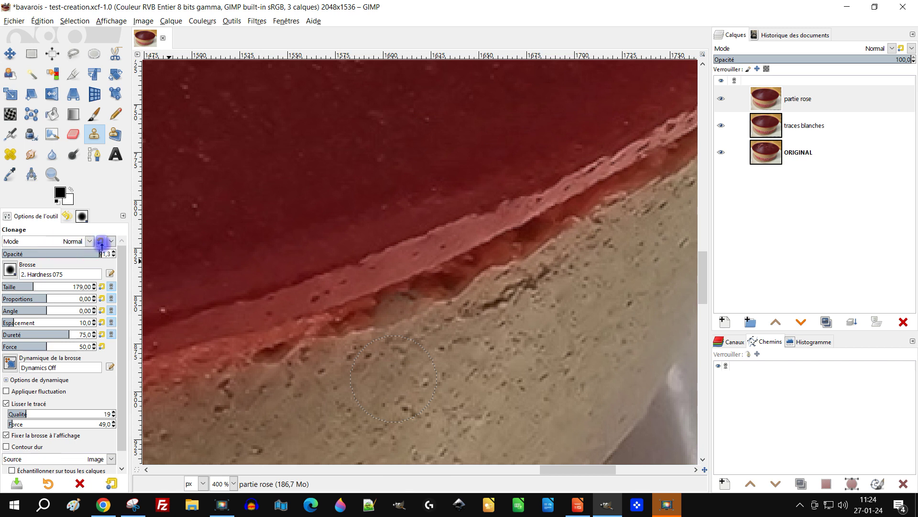
pyautogui.keyDown('ctrl'); pyautogui.click(400, 382); pyautogui.keyUp('ctrl')
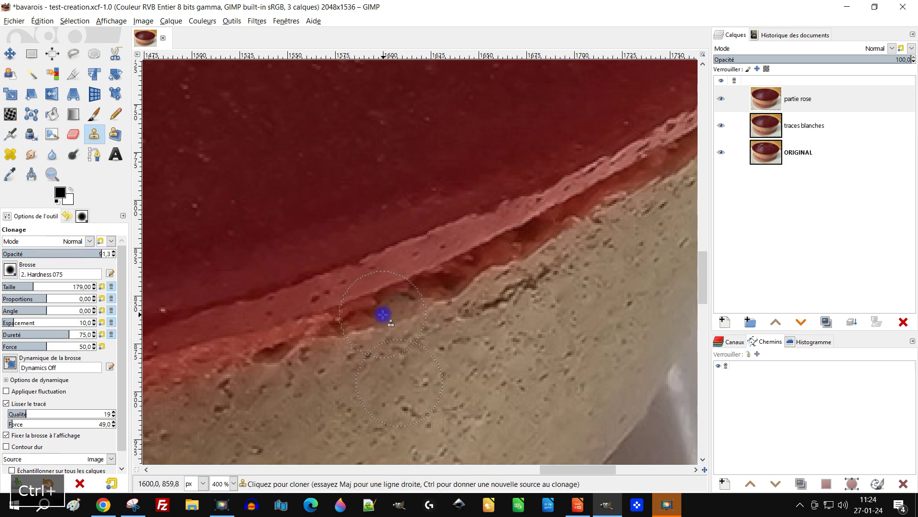
pyautogui.moveTo(389, 329); pyautogui.dragTo(495, 273)
pyautogui.moveTo(519, 263)
pyautogui.mouseDown()
pyautogui.moveTo(637, 199)
pyautogui.moveTo(622, 215)
pyautogui.mouseUp()
# - Try to clone beige texture along the red gap toward the cake's right rim, and undo that stroke
pyautogui.scroll(1, 490, 316)
pyautogui.scroll(1, 340, 274)
pyautogui.keyDown('ctrl'); pyautogui.click(302, 333); pyautogui.keyUp('ctrl')
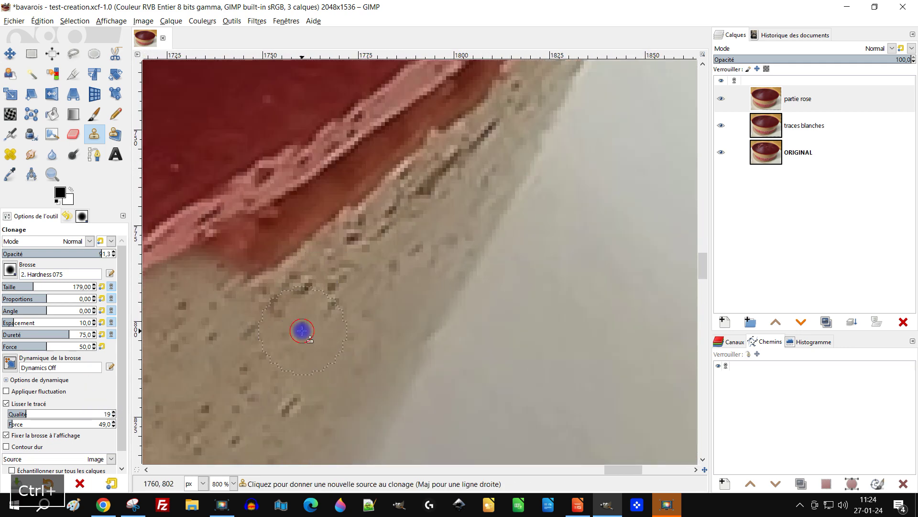
pyautogui.moveTo(233, 263)
pyautogui.mouseDown()
pyautogui.moveTo(329, 209)
pyautogui.moveTo(476, 98)
pyautogui.mouseUp()
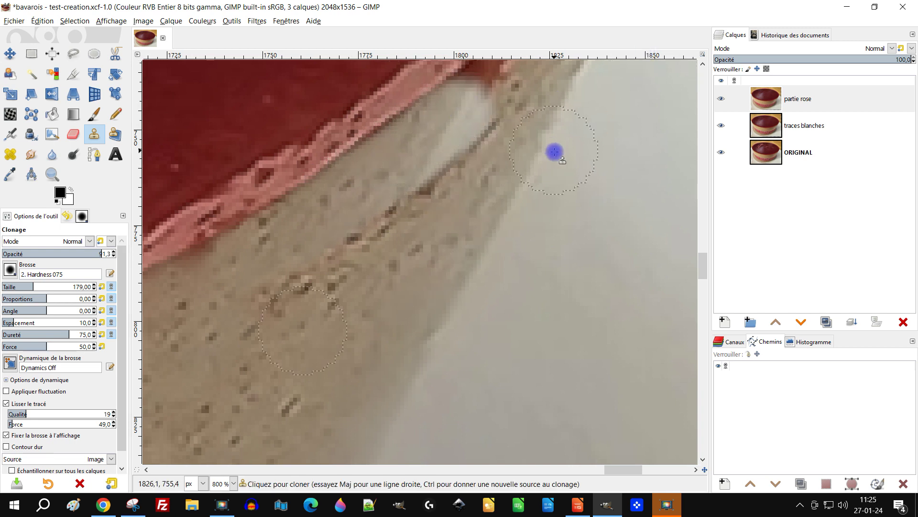
pyautogui.hotkey('ctrl', 'z')
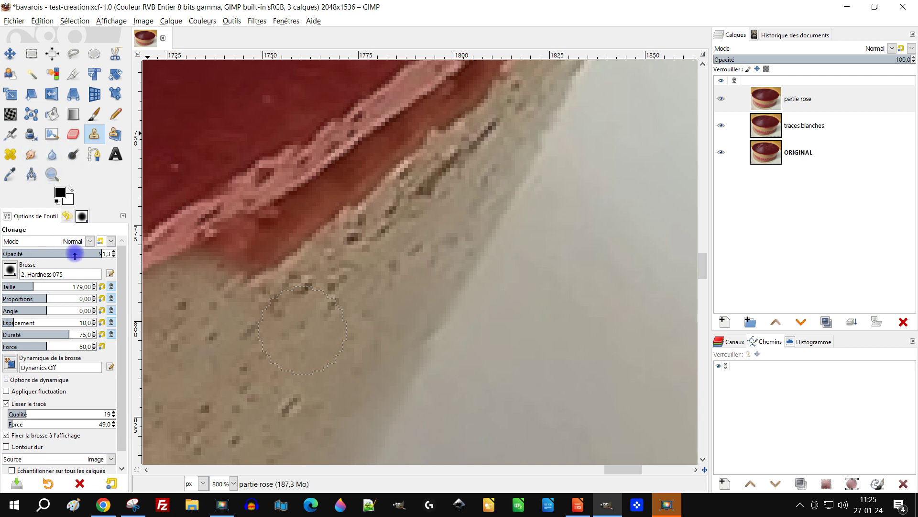
# - Set the Clone opacity to 62 and start covering the red gap near the right rim from a nearby beige source
pyautogui.keyDown('ctrl'); pyautogui.click(293, 323); pyautogui.keyUp('ctrl')
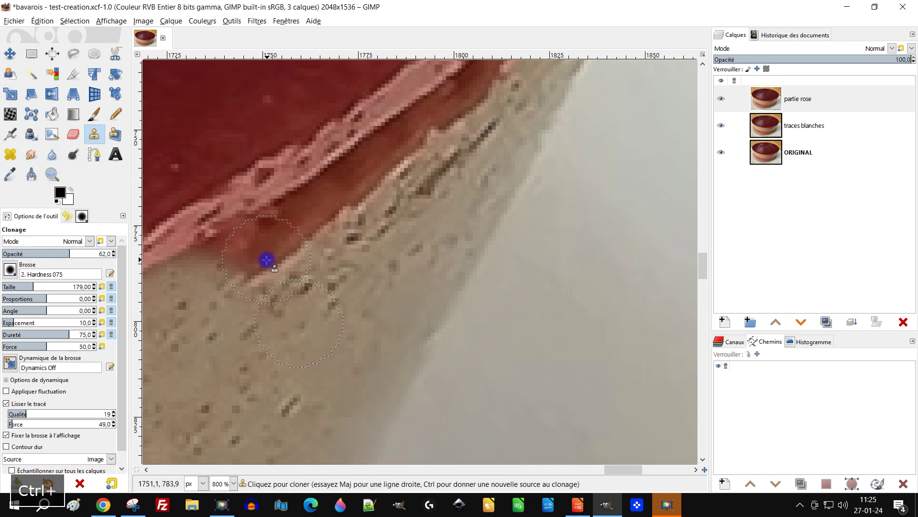
pyautogui.click(259, 261)
pyautogui.moveTo(258, 261)
pyautogui.mouseDown()
pyautogui.moveTo(230, 267)
pyautogui.moveTo(291, 248)
pyautogui.moveTo(383, 184)
pyautogui.moveTo(365, 193)
pyautogui.moveTo(478, 96)
pyautogui.moveTo(371, 195)
pyautogui.moveTo(300, 227)
pyautogui.mouseUp()
pyautogui.keyDown('ctrl'); pyautogui.click(299, 323); pyautogui.keyUp('ctrl')
# - Lower the Clone opacity to 35.8 and blend beige texture over the narrow red gap at the right rim
pyautogui.scroll(3, 368, 414)
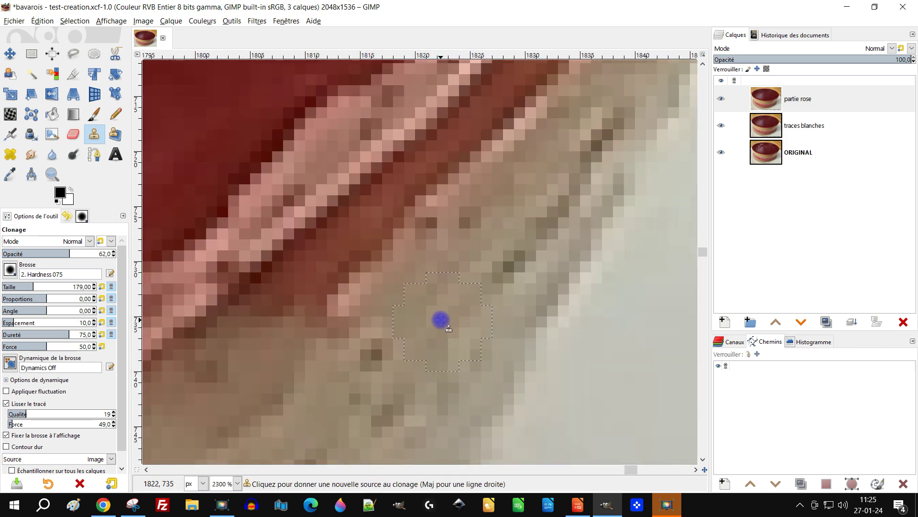
pyautogui.keyDown('ctrl'); pyautogui.click(431, 333); pyautogui.keyUp('ctrl')
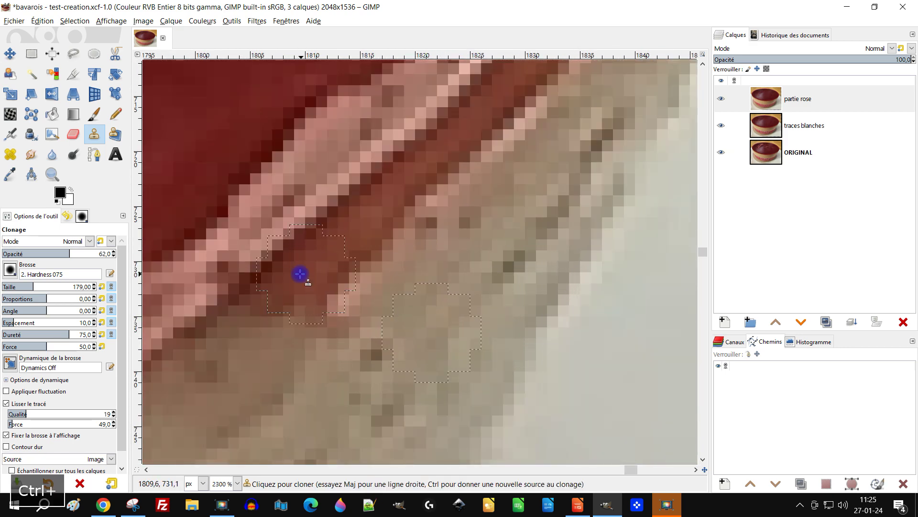
pyautogui.moveTo(282, 305)
pyautogui.mouseDown()
pyautogui.moveTo(475, 133)
pyautogui.moveTo(440, 92)
pyautogui.mouseUp()
pyautogui.hotkey('ctrl', 'z')
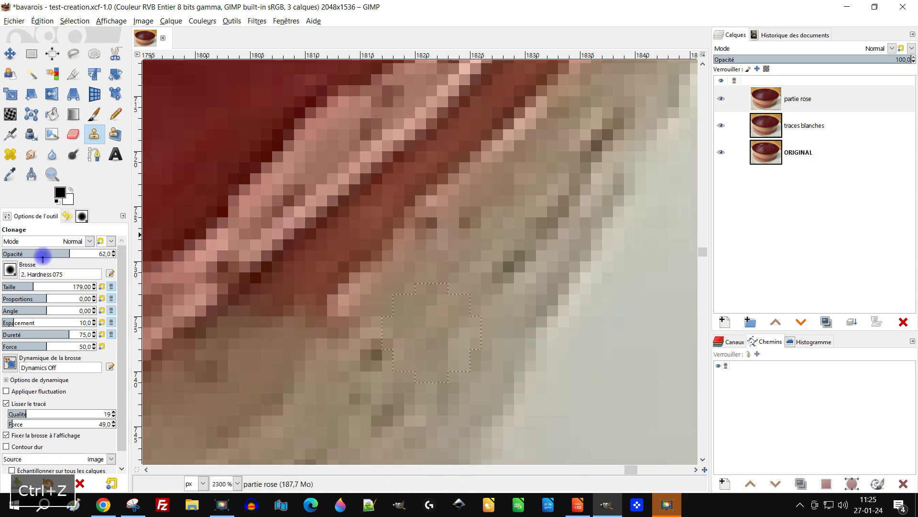
pyautogui.click(42, 254)
pyautogui.moveTo(385, 216)
pyautogui.mouseDown()
pyautogui.moveTo(454, 152)
pyautogui.moveTo(502, 86)
pyautogui.mouseUp()
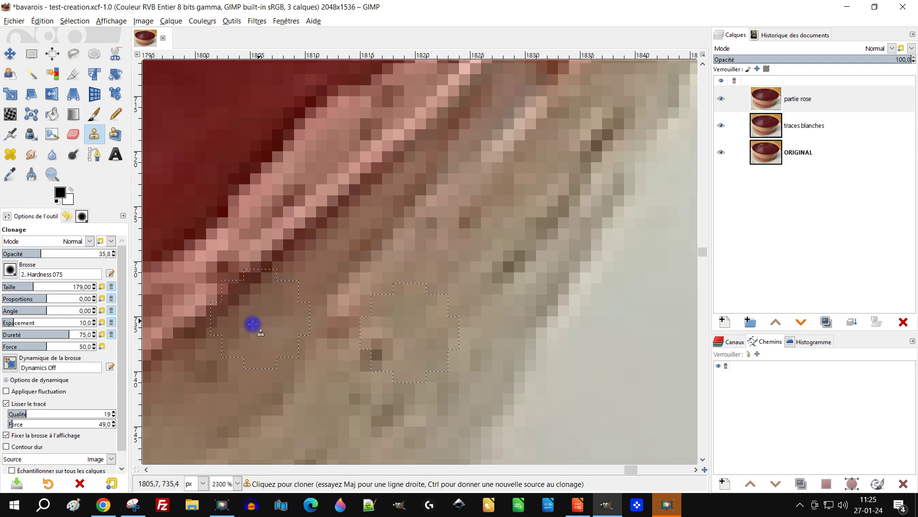
# - Clone beige texture over the remaining dark red crevices along the lower right glaze edge
pyautogui.scroll(-2, 268, 314)
pyautogui.scroll(-3, 320, 320)
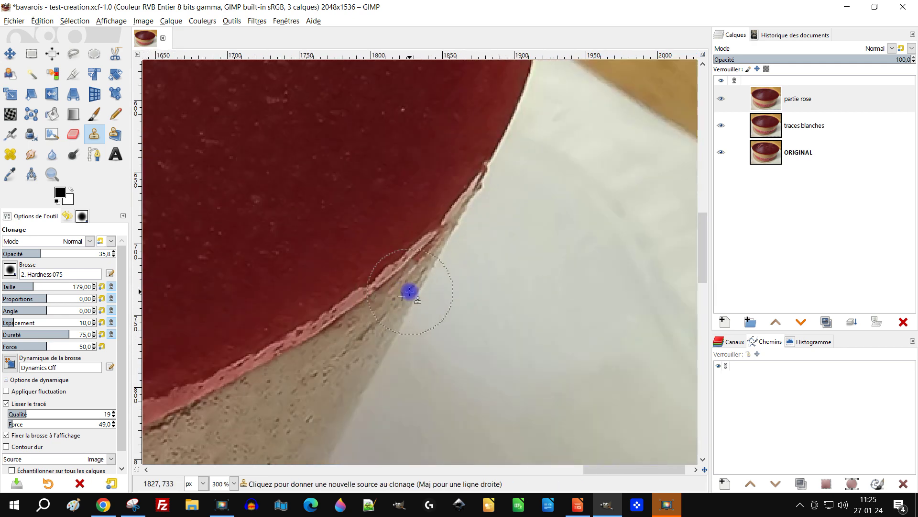
pyautogui.scroll(-3, 410, 292)
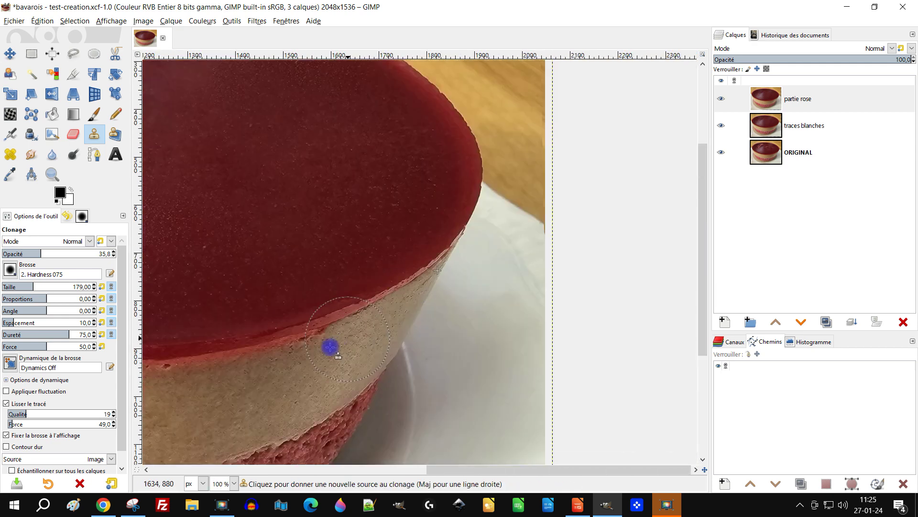
pyautogui.scroll(5, 330, 347)
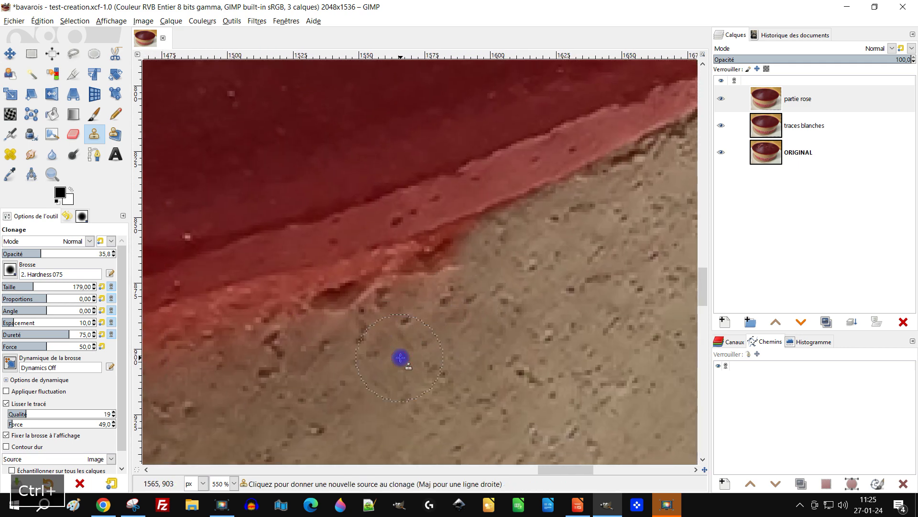
pyautogui.scroll(2, 379, 328)
pyautogui.keyDown('ctrl'); pyautogui.click(368, 366); pyautogui.keyUp('ctrl')
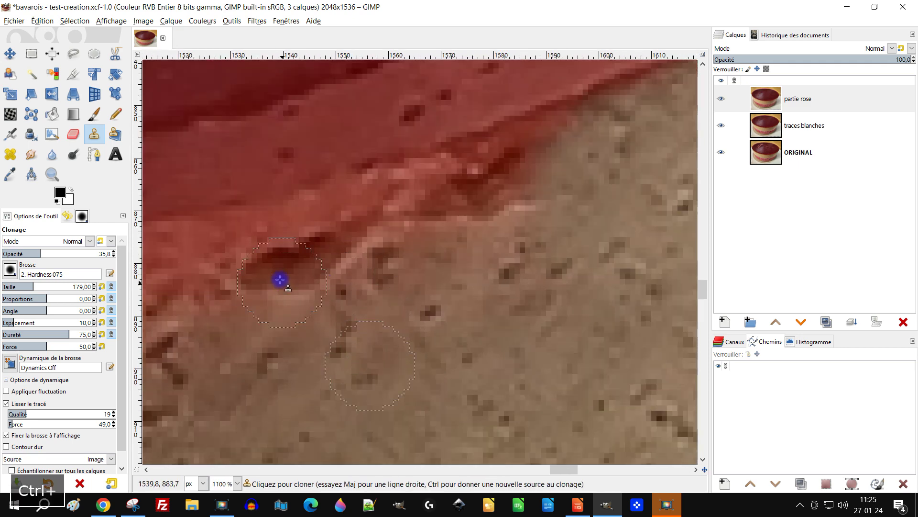
pyautogui.click(280, 279)
pyautogui.click(349, 246)
pyautogui.click(293, 267)
pyautogui.click(344, 253)
pyautogui.moveTo(345, 253)
pyautogui.mouseDown()
pyautogui.moveTo(538, 164)
pyautogui.moveTo(425, 213)
pyautogui.moveTo(453, 199)
pyautogui.mouseUp()
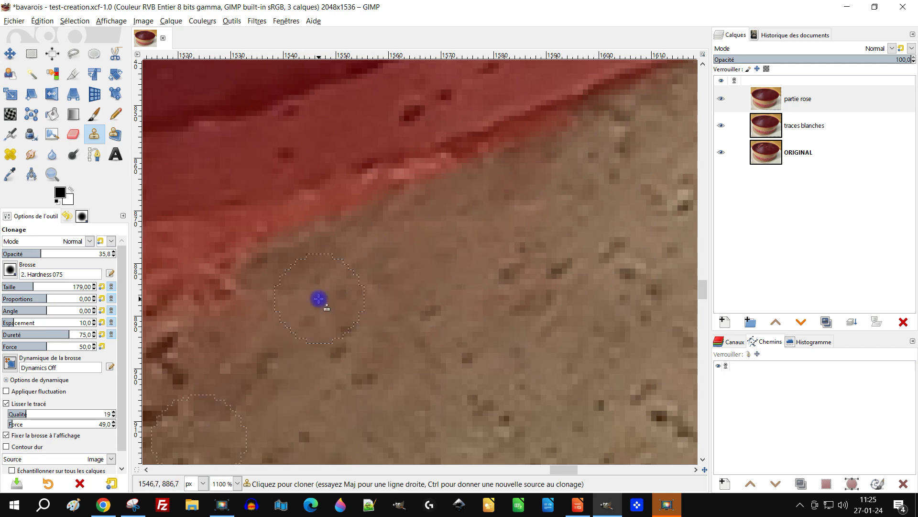
# - Check the retouched beige and pink bands of the cake and save the image
pyautogui.scroll(-5, 541, 211)
pyautogui.scroll(-3, 558, 249)
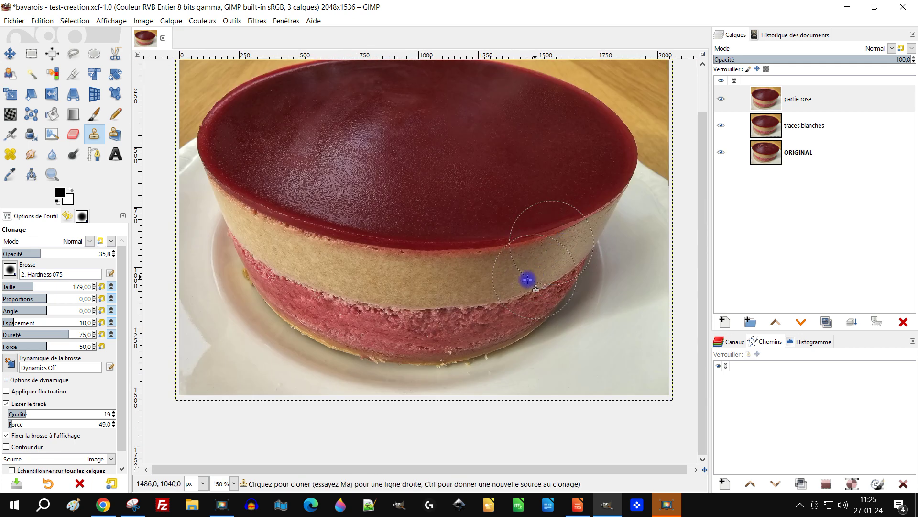
pyautogui.scroll(3, 293, 289)
pyautogui.moveTo(500, 301); pyautogui.dragTo(287, 212)
pyautogui.scroll(-3, 287, 318)
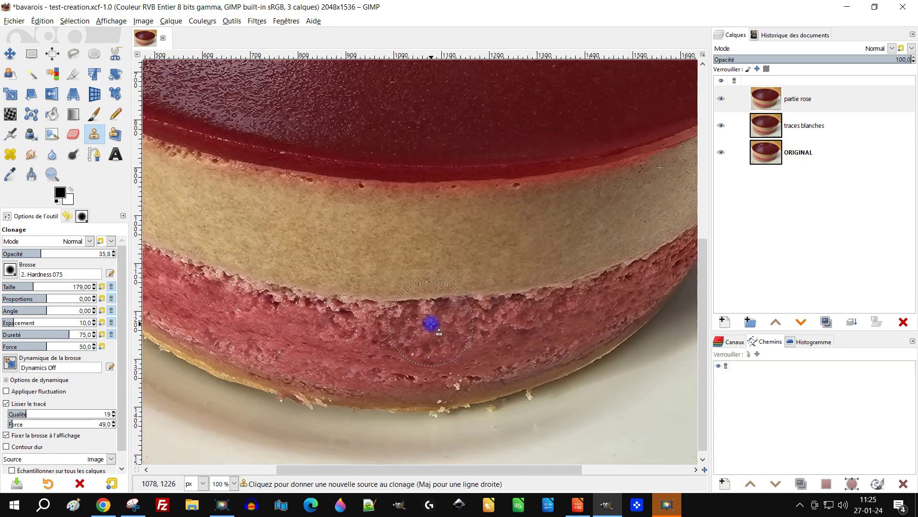
pyautogui.scroll(4, 427, 329)
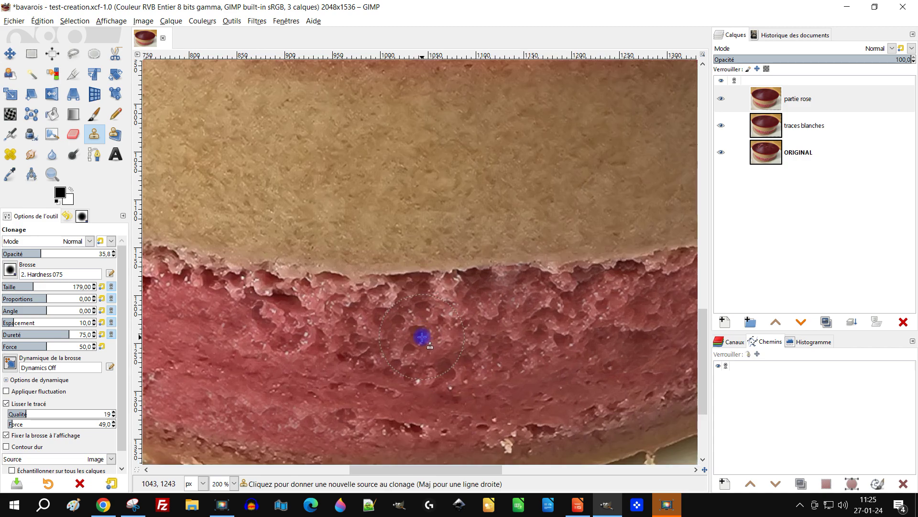
pyautogui.scroll(-4, 422, 337)
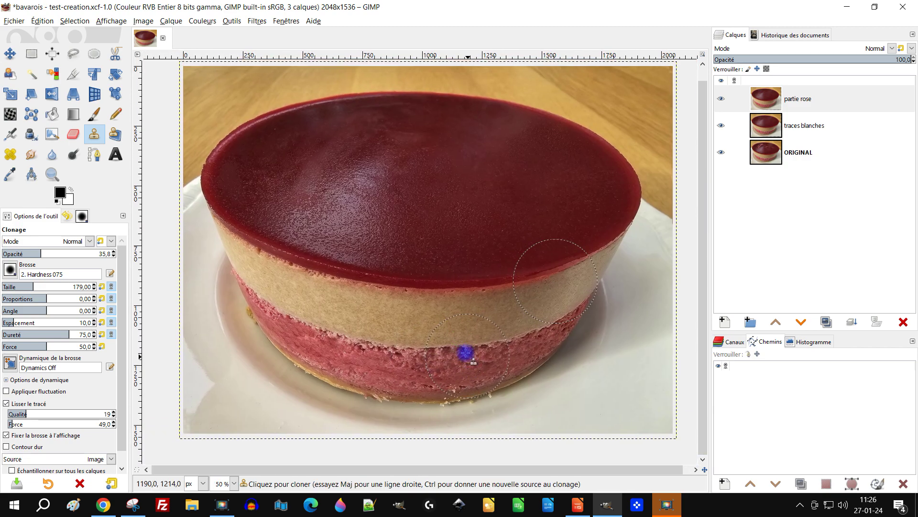
pyautogui.hotkey('ctrl', 's')
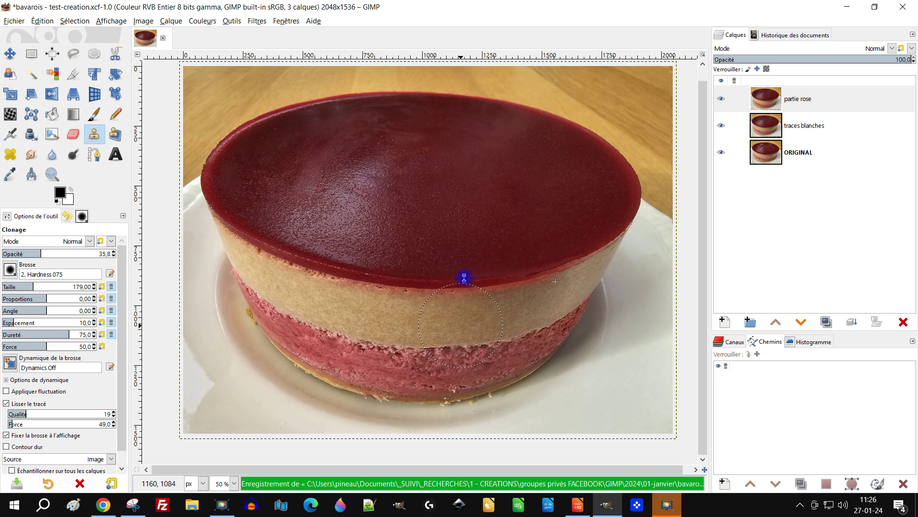
# - Resize the partie rose layer to the image dimensions
pyautogui.scroll(-1, 215, 127)
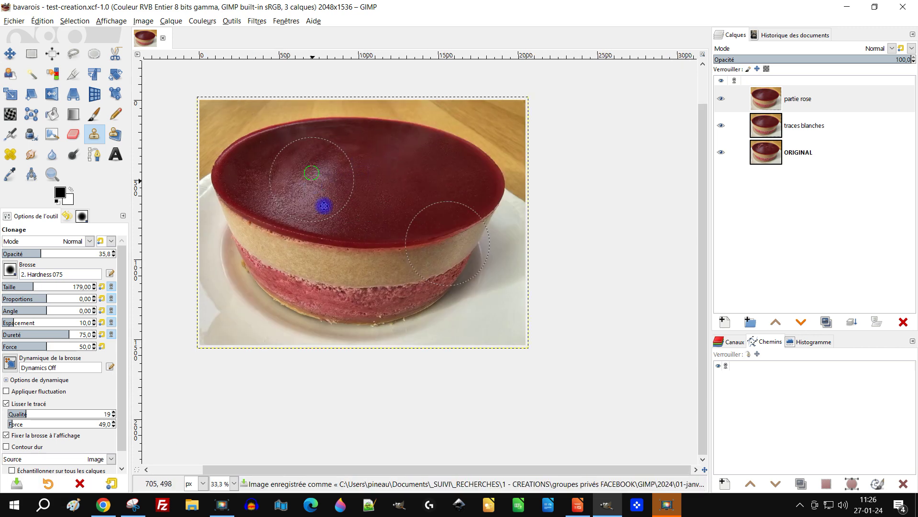
pyautogui.scroll(3, 335, 229)
pyautogui.scroll(1, 350, 255)
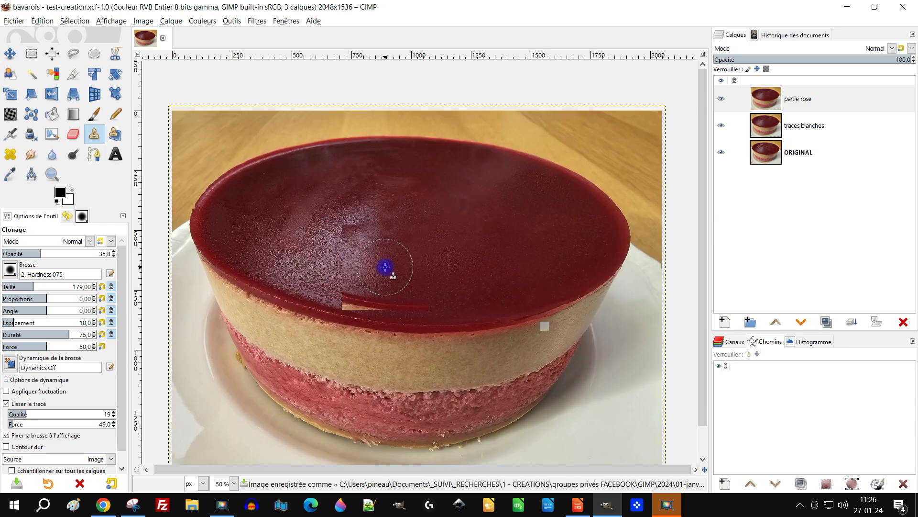
pyautogui.scroll(-1, 385, 267)
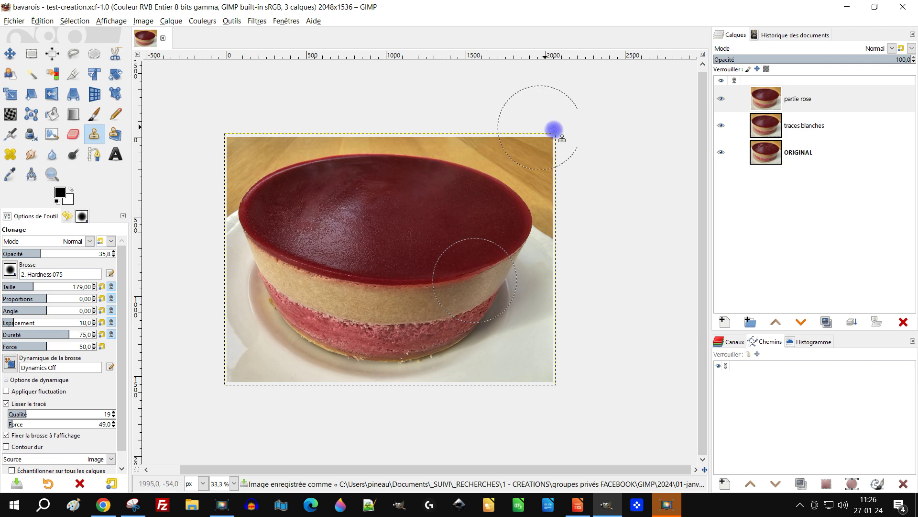
pyautogui.hotkey('shift', 'c')
pyautogui.rightClick(760, 101)
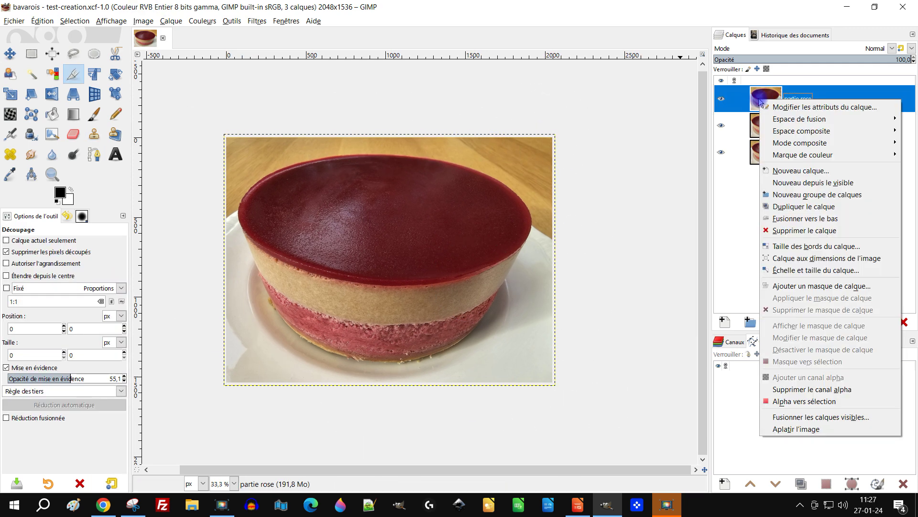
pyautogui.click(851, 262)
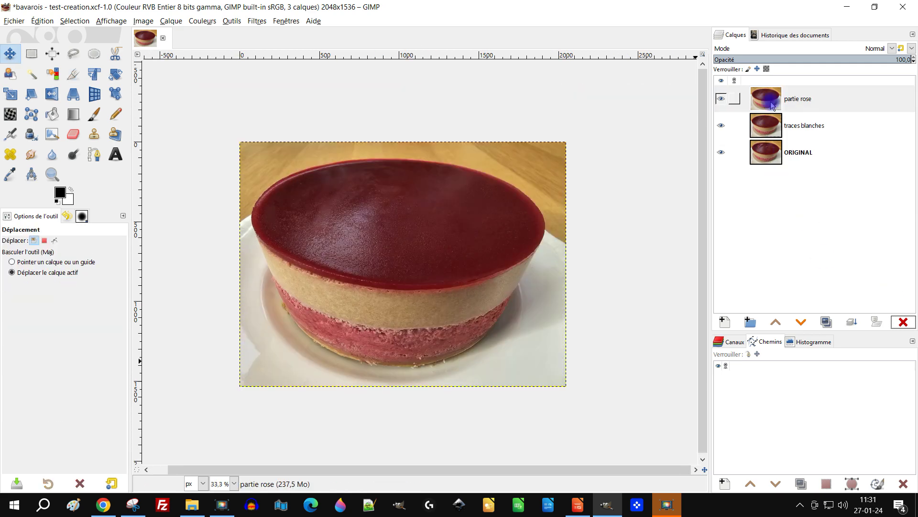
# - Select the partie rose layer and hide the traces blanches and ORIGINAL layers
pyautogui.click(770, 101)
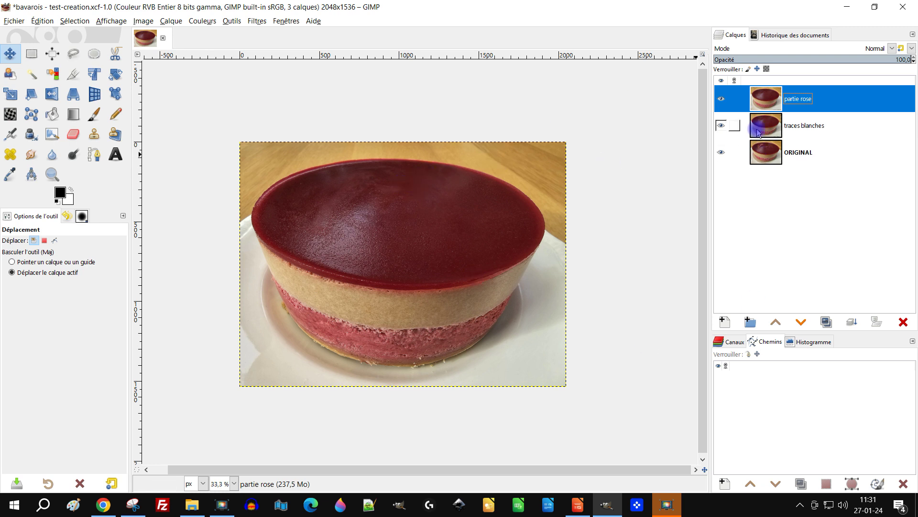
pyautogui.click(721, 125)
pyautogui.click(721, 152)
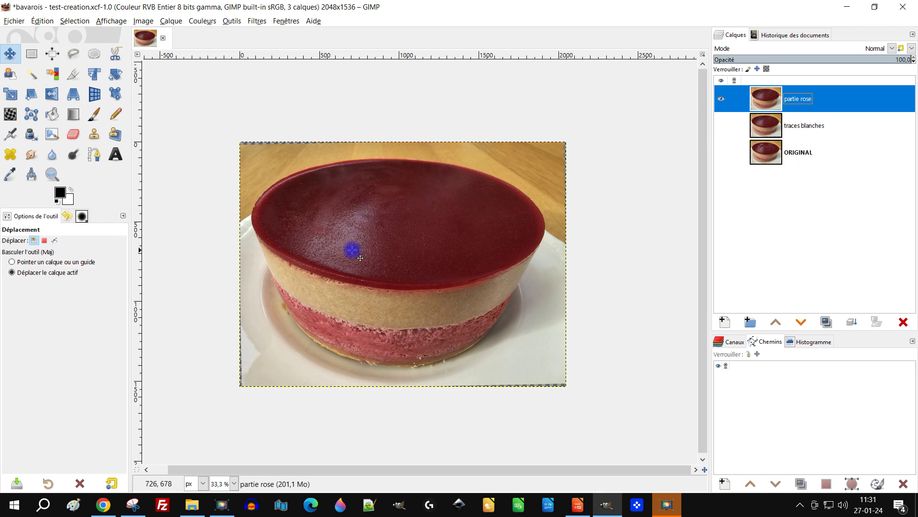
# - Draw an elliptical selection about 1356 × 524 px over the glazed top, with fixed proportions and expansion from the centre turned off
pyautogui.scroll(1, 360, 258)
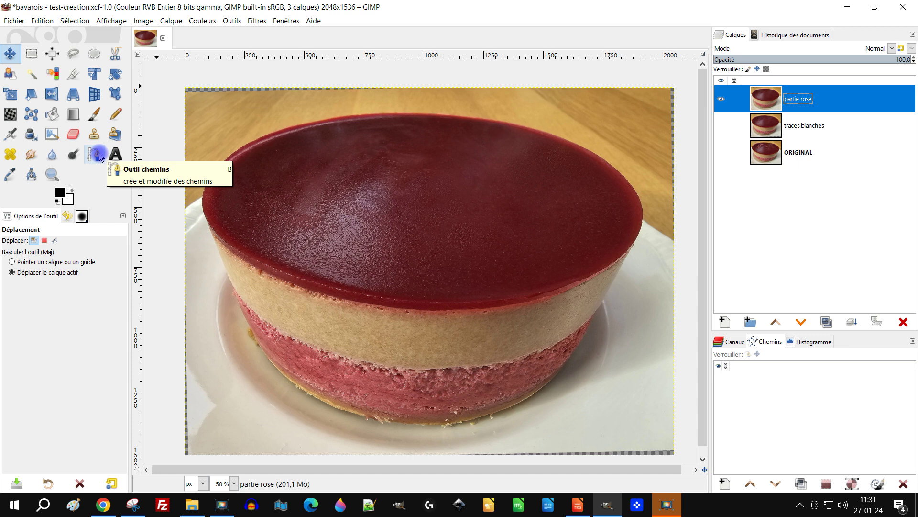
pyautogui.scroll(-1, 579, 258)
pyautogui.hscroll(1, 578, 259)
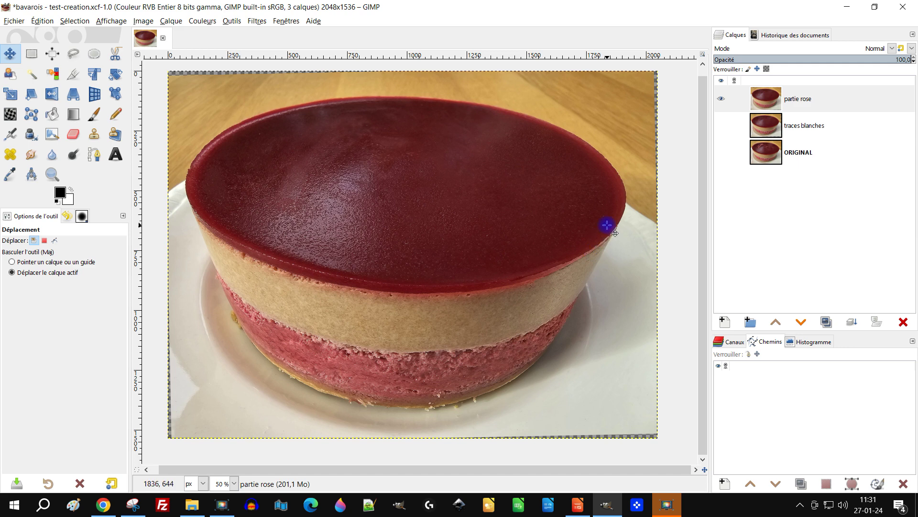
pyautogui.click(97, 55)
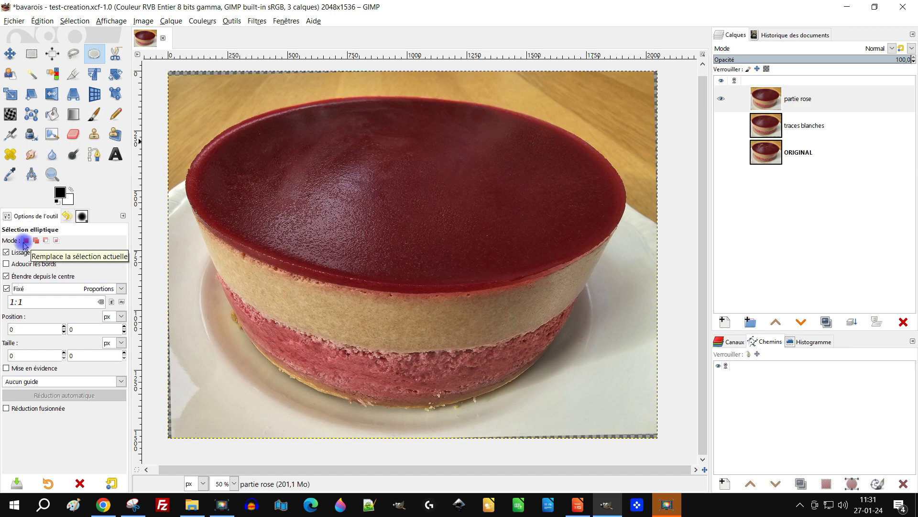
pyautogui.click(12, 290)
pyautogui.moveTo(216, 119); pyautogui.dragTo(378, 181)
pyautogui.click(48, 276)
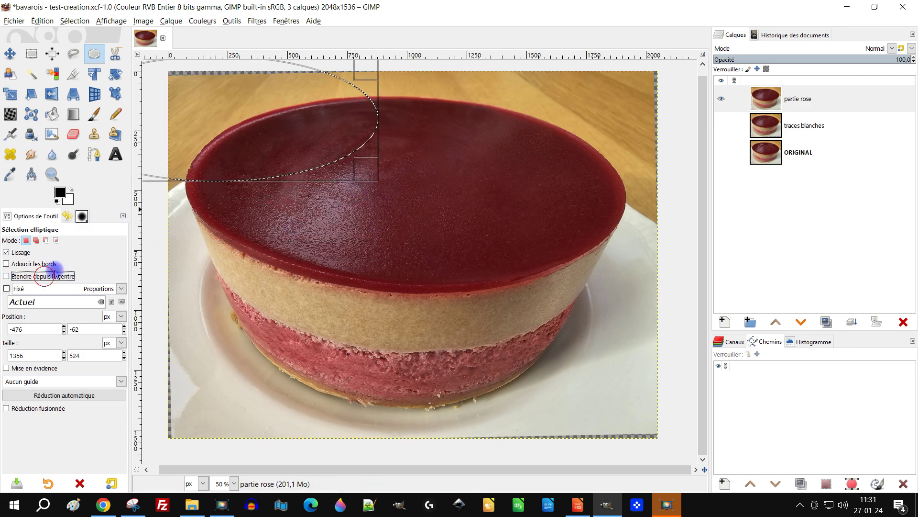
pyautogui.moveTo(223, 123); pyautogui.dragTo(398, 163)
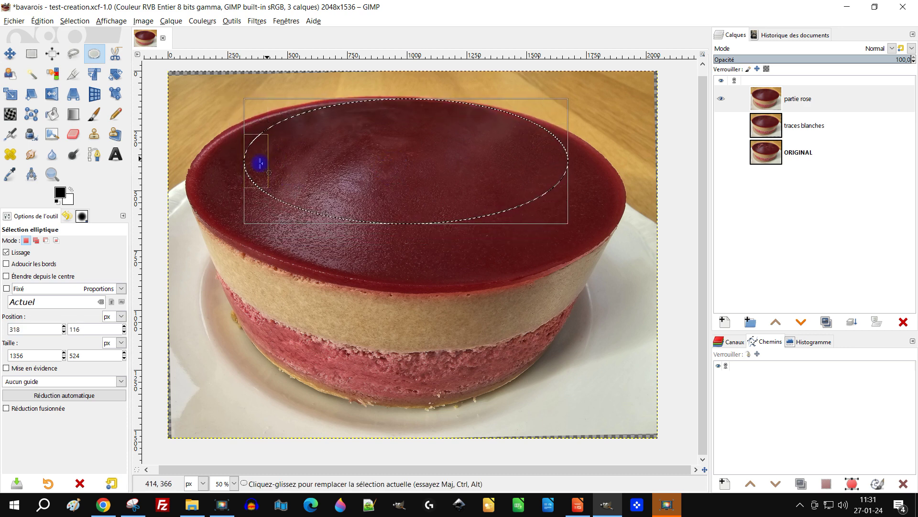
# - Stretch the elliptical selection to about 1844 × 812 px so it follows the outline of the red glaze
pyautogui.moveTo(252, 177); pyautogui.dragTo(203, 196)
pyautogui.moveTo(460, 221); pyautogui.dragTo(458, 278)
pyautogui.moveTo(560, 191); pyautogui.dragTo(615, 199)
pyautogui.moveTo(207, 160); pyautogui.dragTo(197, 164)
pyautogui.moveTo(390, 107); pyautogui.dragTo(384, 102)
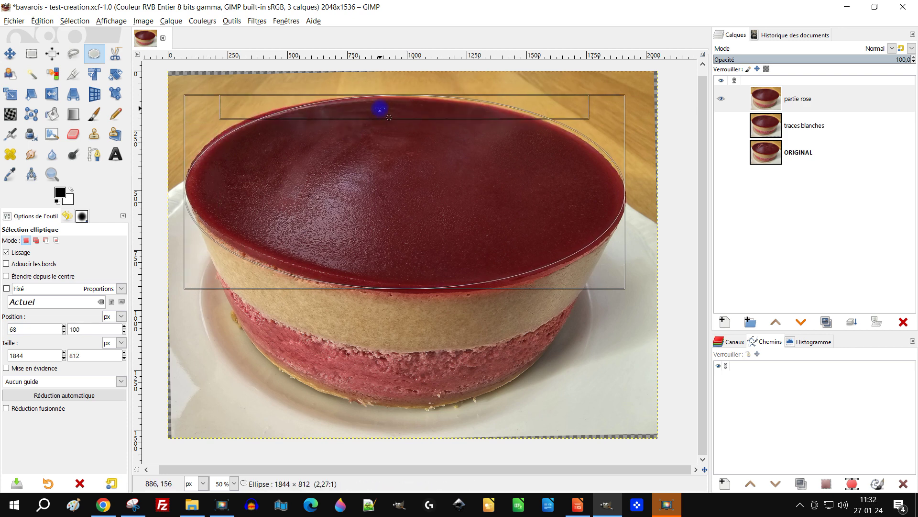
pyautogui.moveTo(376, 111); pyautogui.dragTo(376, 111)
# - Fine-tune the ellipse around the glaze to about 1870 × 822 px at position 50, 90 and validate the selection
pyautogui.moveTo(203, 116); pyautogui.dragTo(199, 111)
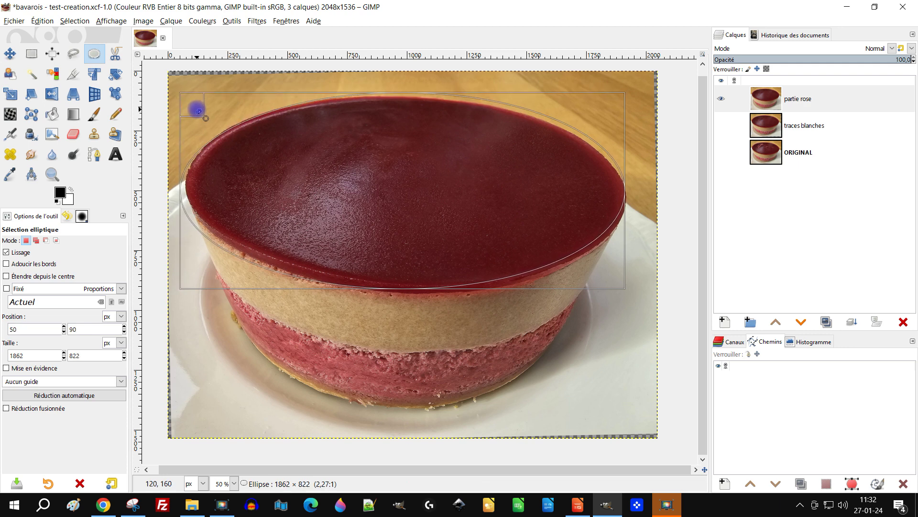
pyautogui.moveTo(199, 111); pyautogui.dragTo(199, 111)
pyautogui.moveTo(612, 197); pyautogui.dragTo(620, 200)
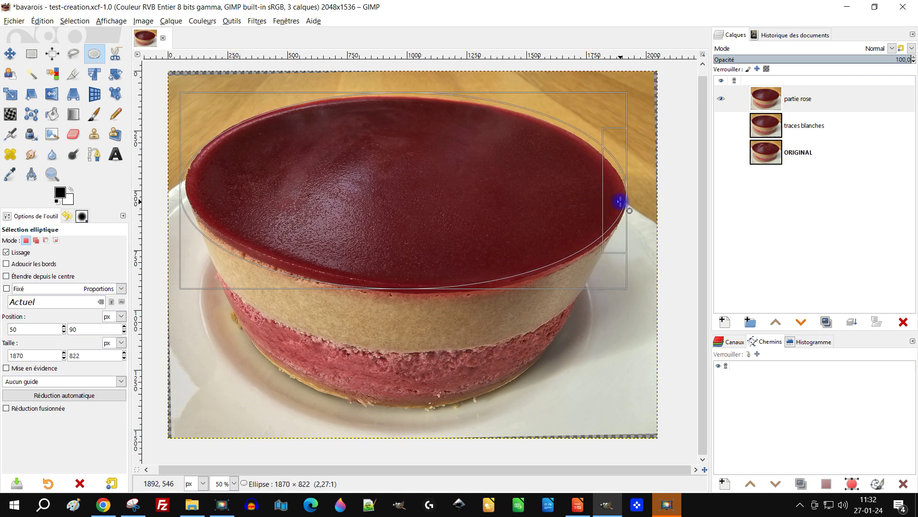
pyautogui.moveTo(620, 202); pyautogui.dragTo(620, 201)
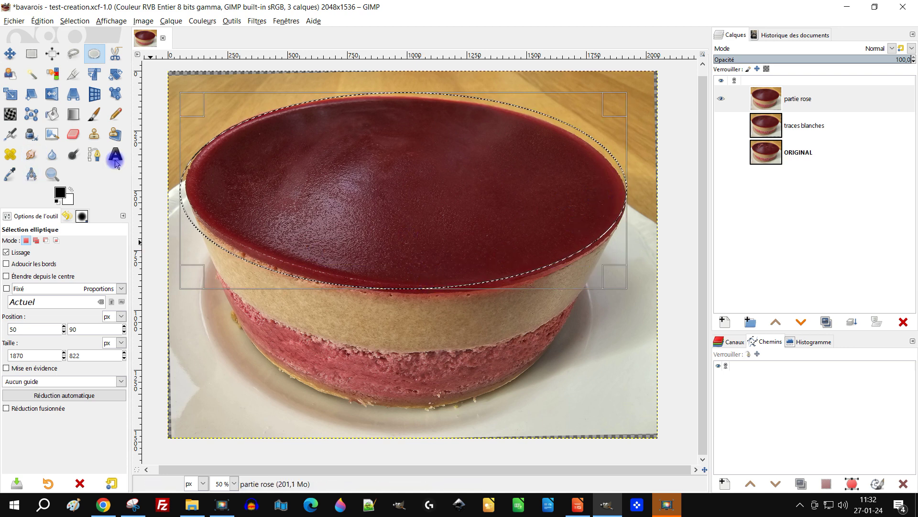
pyautogui.press('Return')
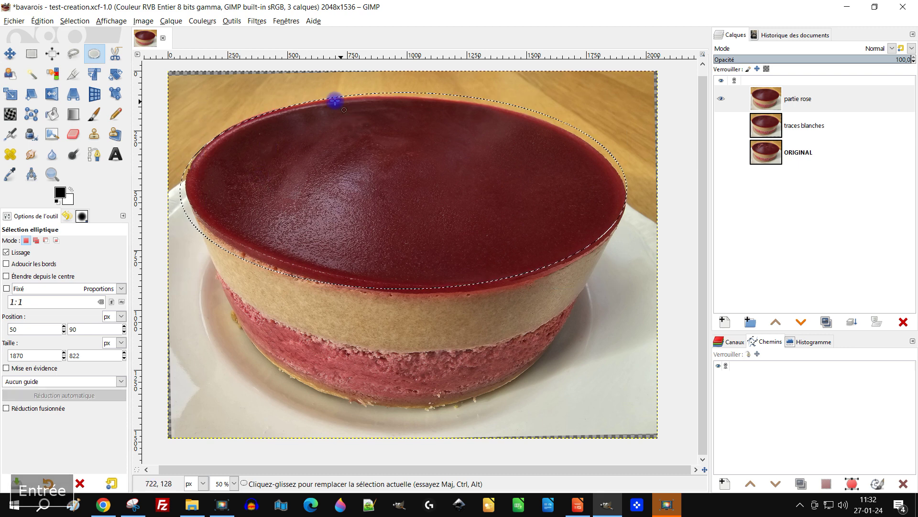
# - Use the Free Select tool in add mode to trace the cake's left side from the glaze edge down to the pink layer
pyautogui.click(70, 54)
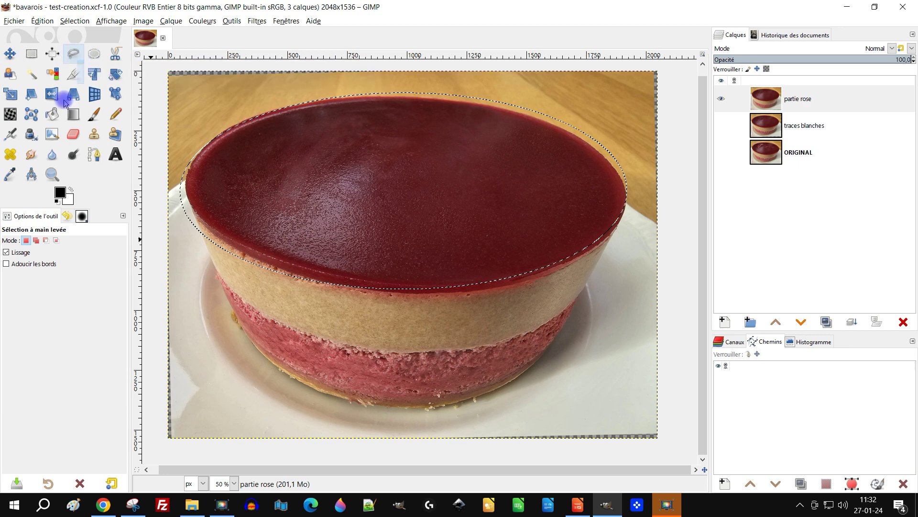
pyautogui.click(36, 241)
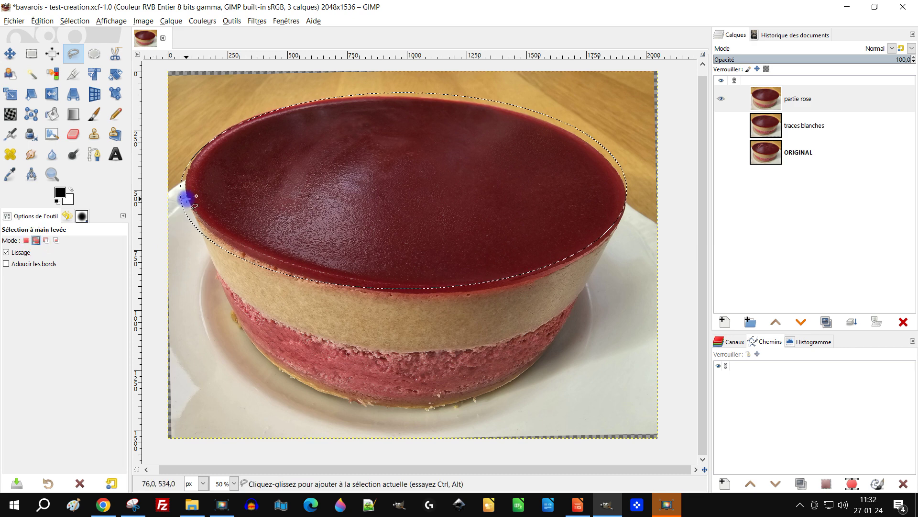
pyautogui.moveTo(186, 200)
pyautogui.mouseDown()
pyautogui.moveTo(265, 335)
pyautogui.moveTo(249, 320)
pyautogui.mouseUp()
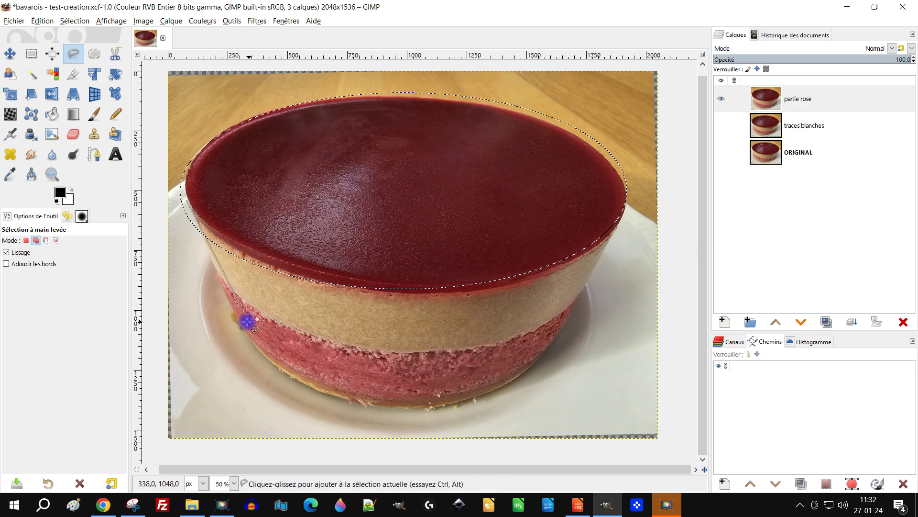
pyautogui.scroll(2, 213, 263)
pyautogui.moveTo(221, 256)
pyautogui.mouseDown()
pyautogui.moveTo(205, 269)
pyautogui.moveTo(234, 240)
pyautogui.moveTo(173, 129)
pyautogui.mouseUp()
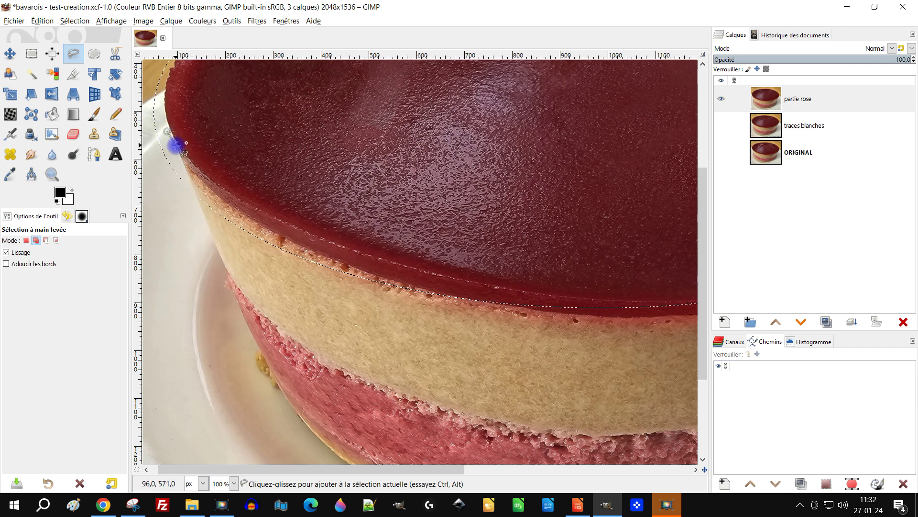
pyautogui.moveTo(180, 144); pyautogui.dragTo(182, 154)
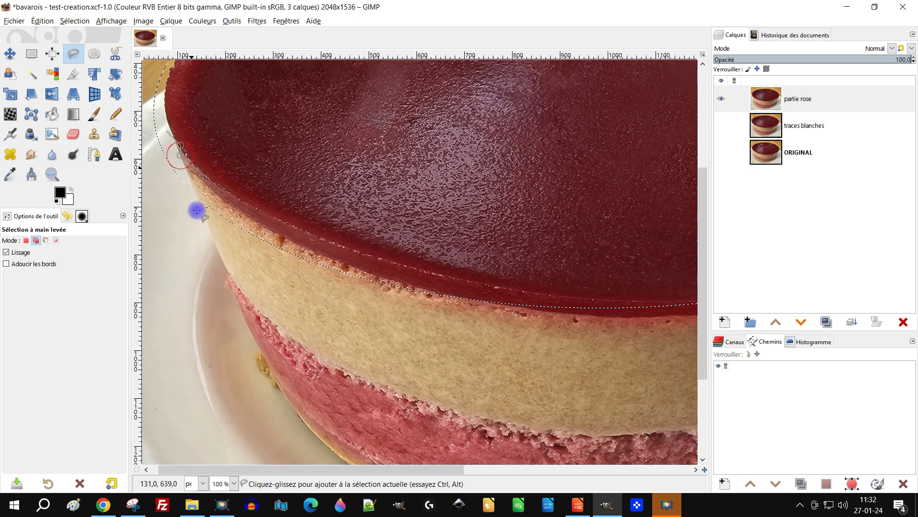
pyautogui.click(227, 285)
pyautogui.moveTo(243, 311); pyautogui.dragTo(262, 354)
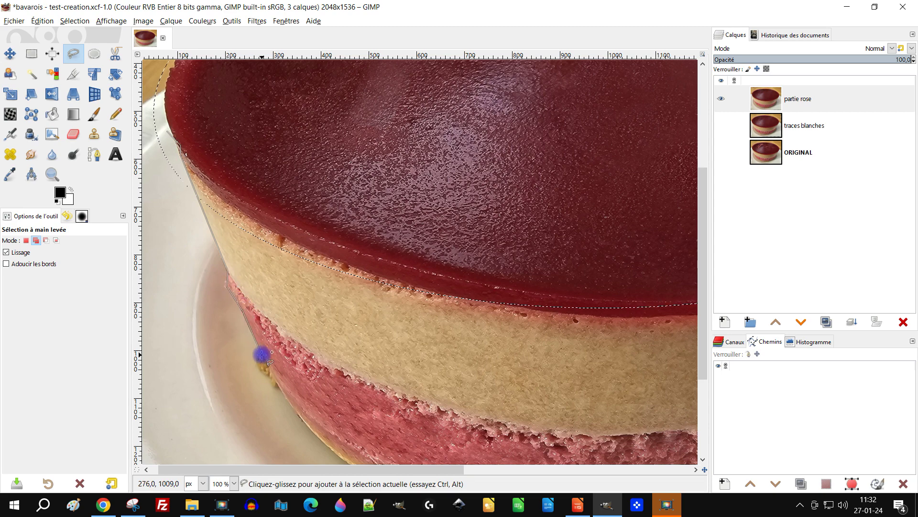
# - Continue the freehand outline along the cake's base and up its lower right side
pyautogui.scroll(-5, 338, 281)
pyautogui.hscroll(3, 151, 180)
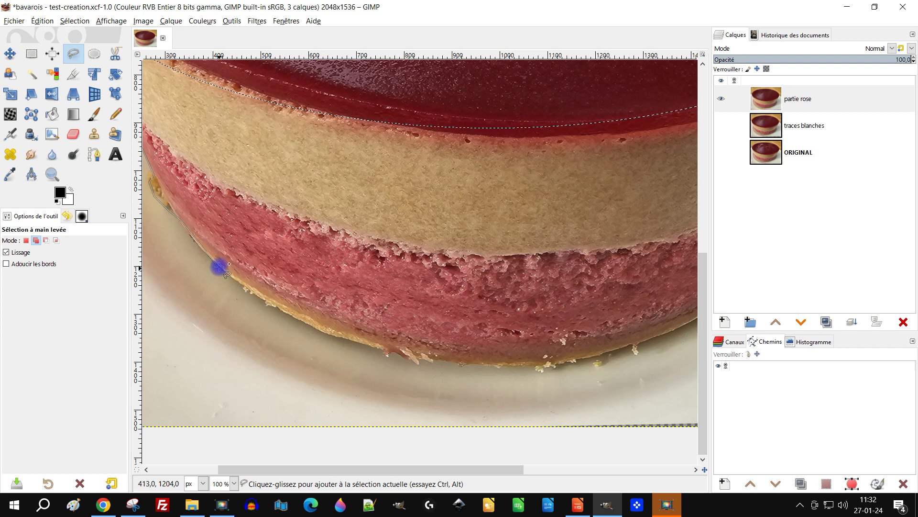
pyautogui.click(211, 257)
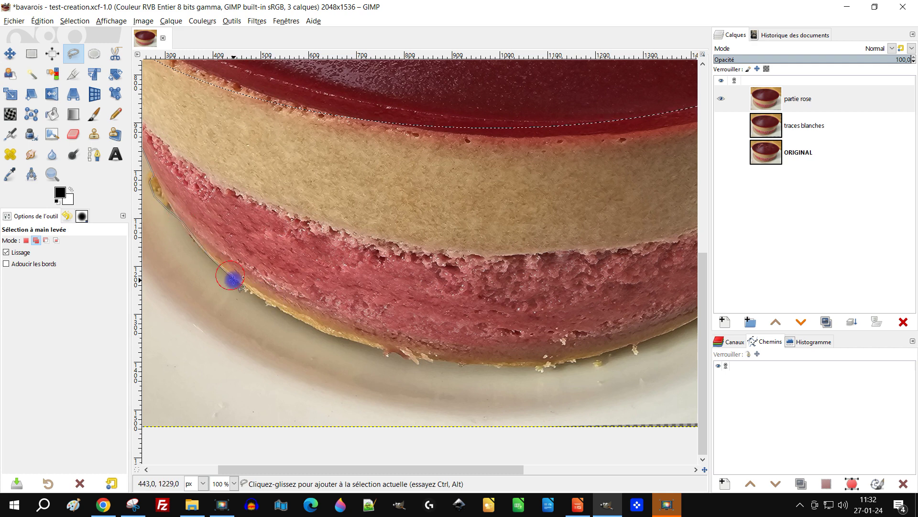
pyautogui.moveTo(256, 298)
pyautogui.mouseDown()
pyautogui.moveTo(346, 341)
pyautogui.moveTo(473, 370)
pyautogui.moveTo(559, 371)
pyautogui.moveTo(655, 343)
pyautogui.moveTo(293, 370)
pyautogui.moveTo(280, 385)
pyautogui.moveTo(313, 376)
pyautogui.moveTo(293, 371)
pyautogui.mouseUp()
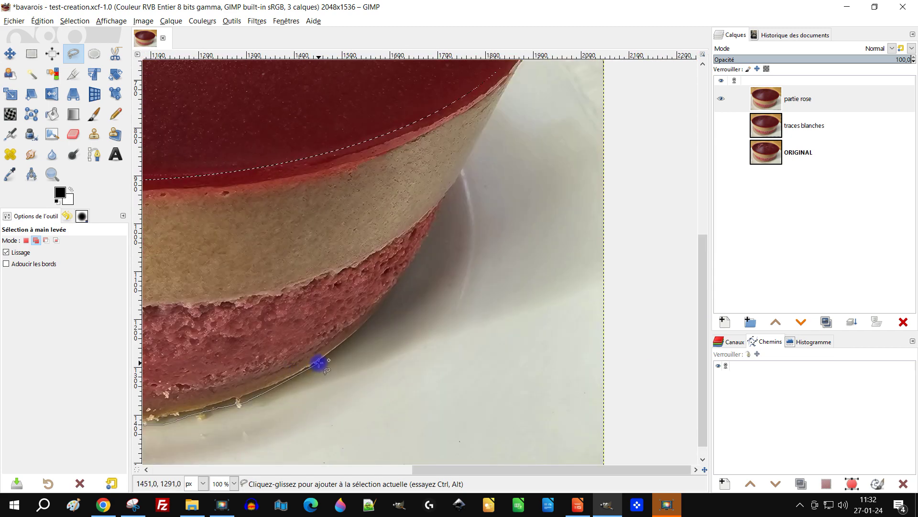
pyautogui.moveTo(318, 364); pyautogui.dragTo(395, 283)
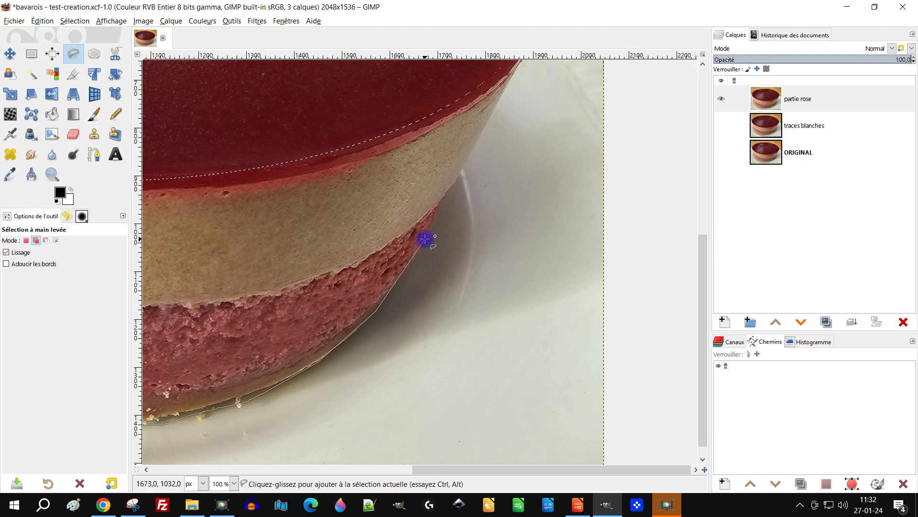
# - Trace up the right side to the glaze, close the outline across the top and add it to the selection
pyautogui.scroll(5, 507, 181)
pyautogui.hscroll(1, 507, 181)
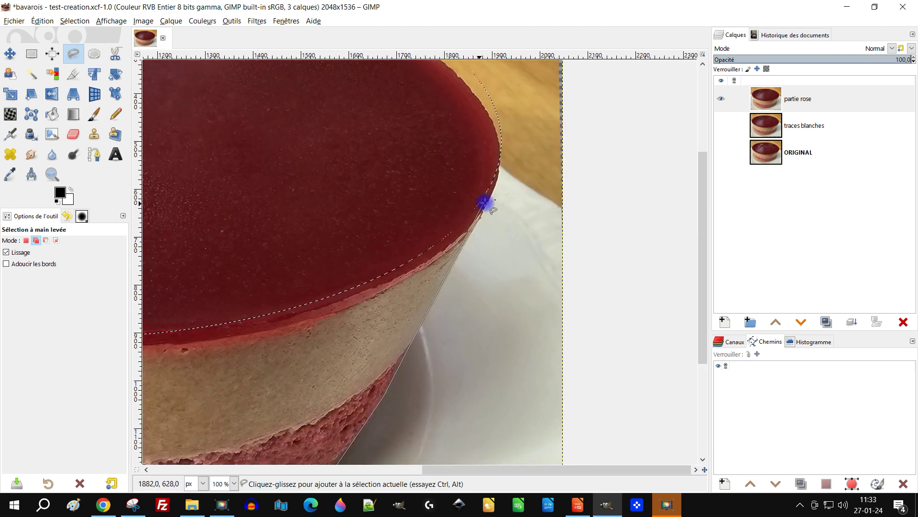
pyautogui.click(490, 200)
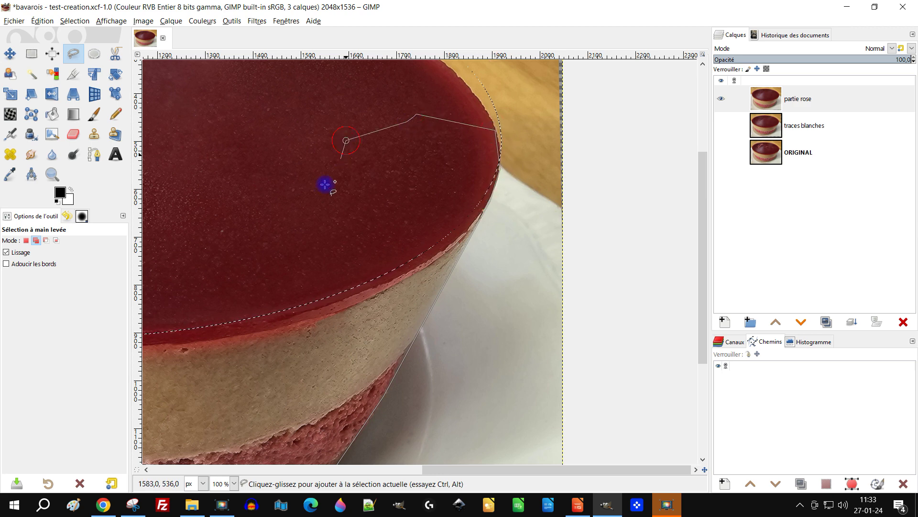
pyautogui.scroll(-3, 549, 252)
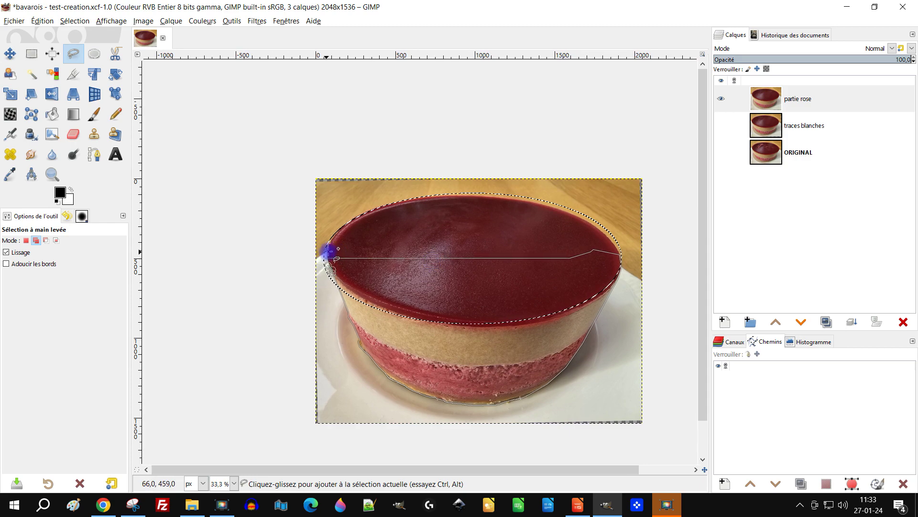
pyautogui.scroll(4, 328, 250)
pyautogui.click(294, 316)
pyautogui.press('Return')
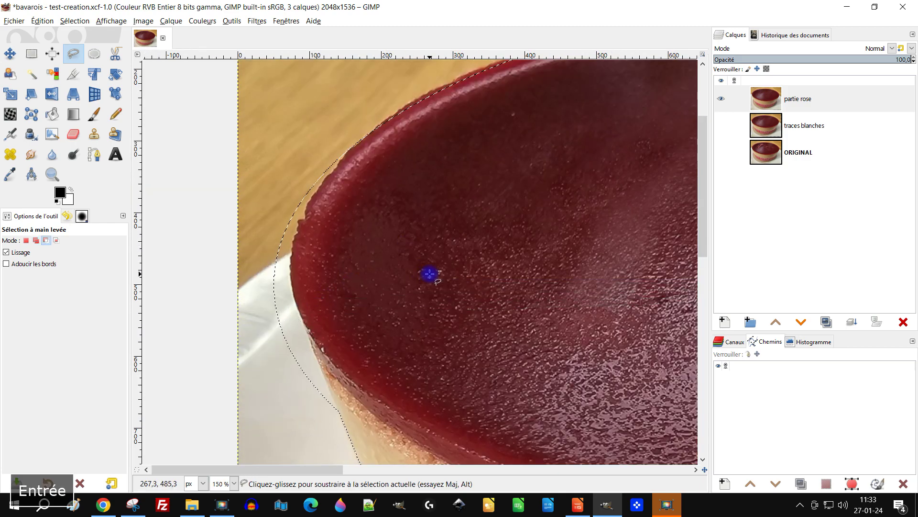
# - Subtract the excess background beside the glaze's left edge from the selection with a freehand outline
pyautogui.scroll(-3, 435, 272)
pyautogui.scroll(2, 434, 273)
pyautogui.scroll(-1, 386, 281)
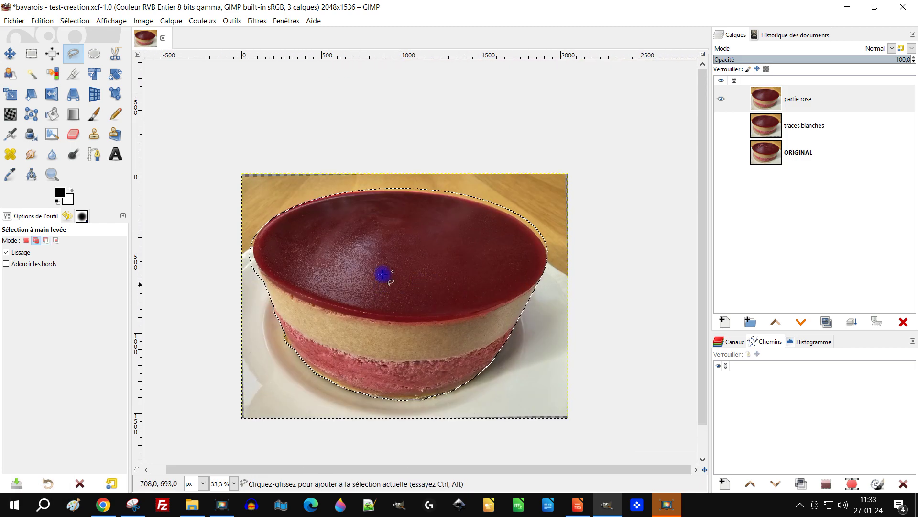
pyautogui.scroll(4, 247, 327)
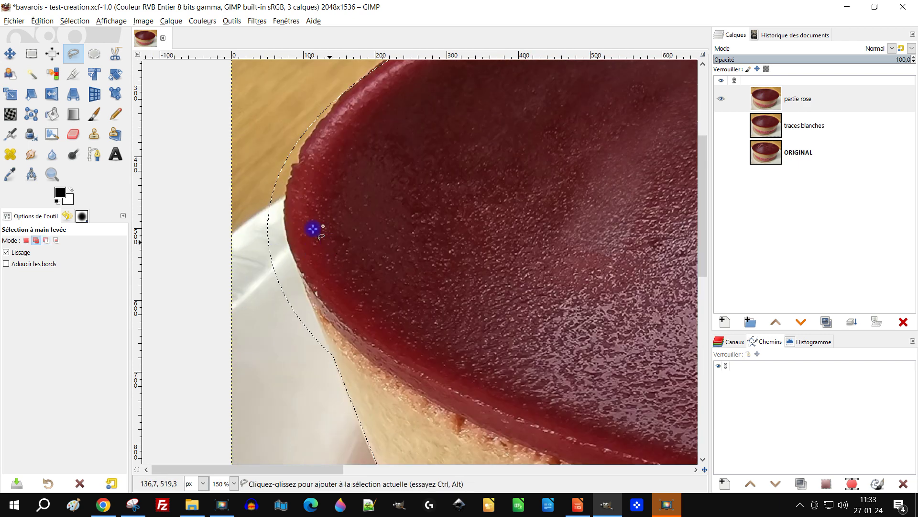
pyautogui.click(46, 241)
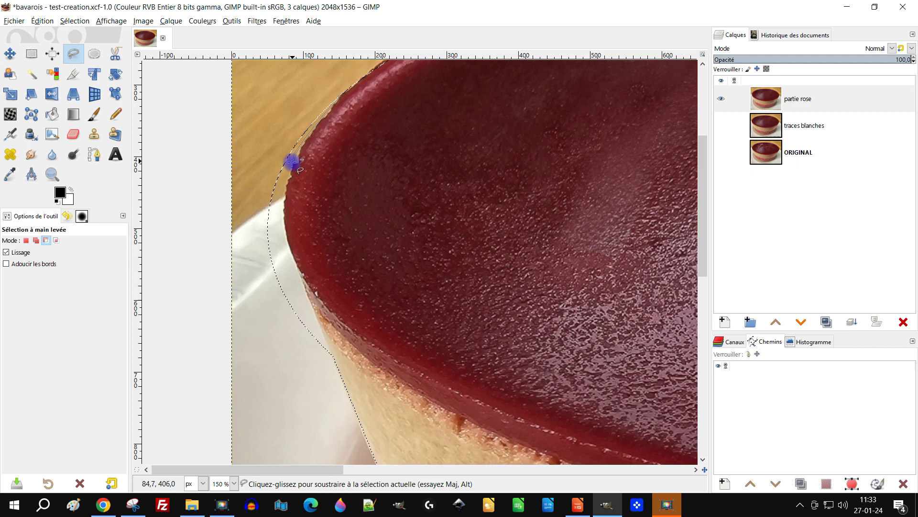
pyautogui.moveTo(291, 250); pyautogui.dragTo(297, 290)
pyautogui.moveTo(337, 375)
pyautogui.mouseDown()
pyautogui.moveTo(269, 332)
pyautogui.moveTo(215, 127)
pyautogui.moveTo(331, 84)
pyautogui.moveTo(349, 98)
pyautogui.moveTo(340, 94)
pyautogui.mouseUp()
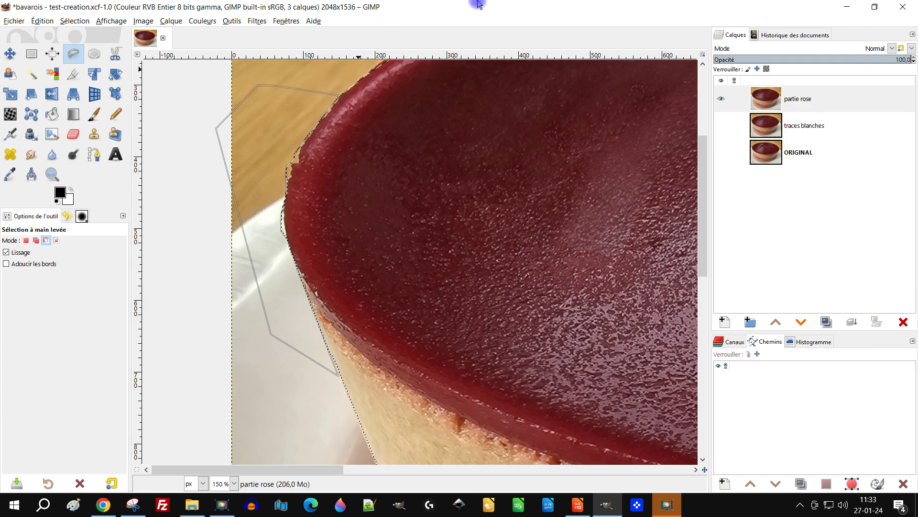
pyautogui.press('Return')
# - Add a layer mask to the partie rose layer, initialised from the selection
pyautogui.scroll(-2, 520, 175)
pyautogui.moveTo(517, 175); pyautogui.dragTo(80, 335)
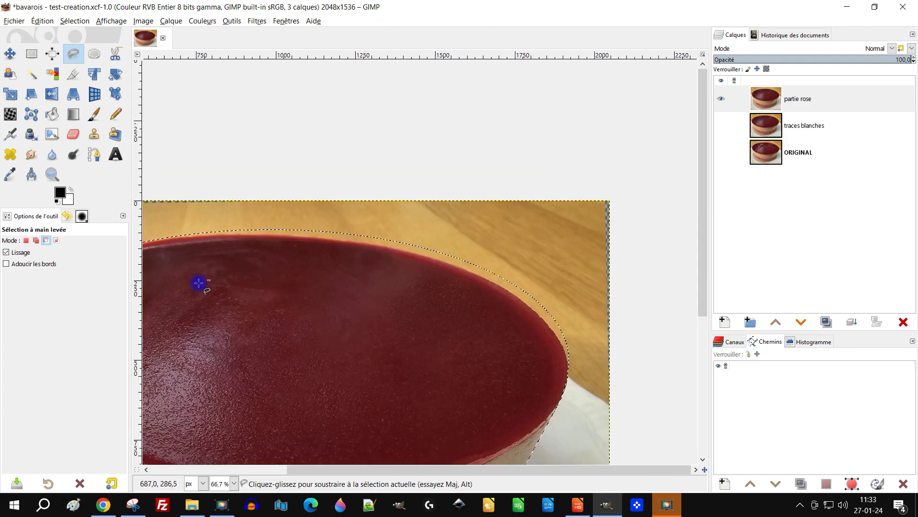
pyautogui.scroll(1, 191, 258)
pyautogui.scroll(-2, 383, 275)
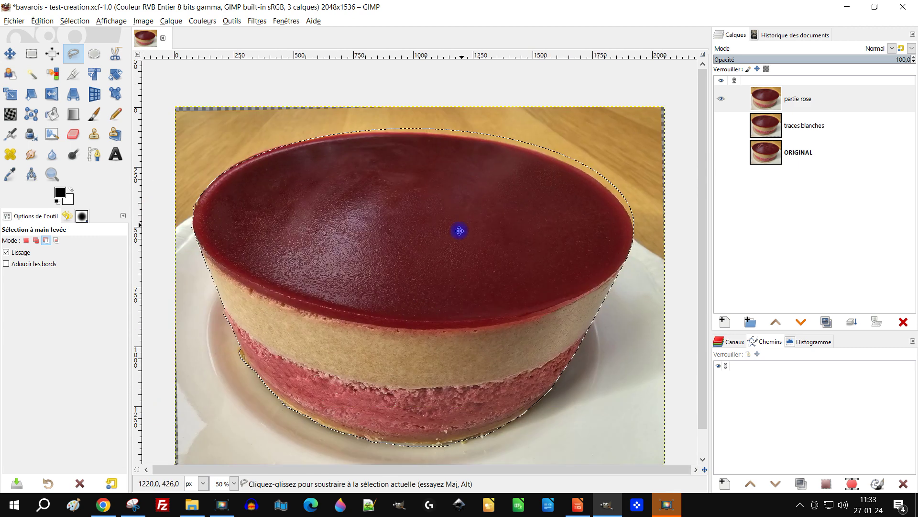
pyautogui.rightClick(772, 102)
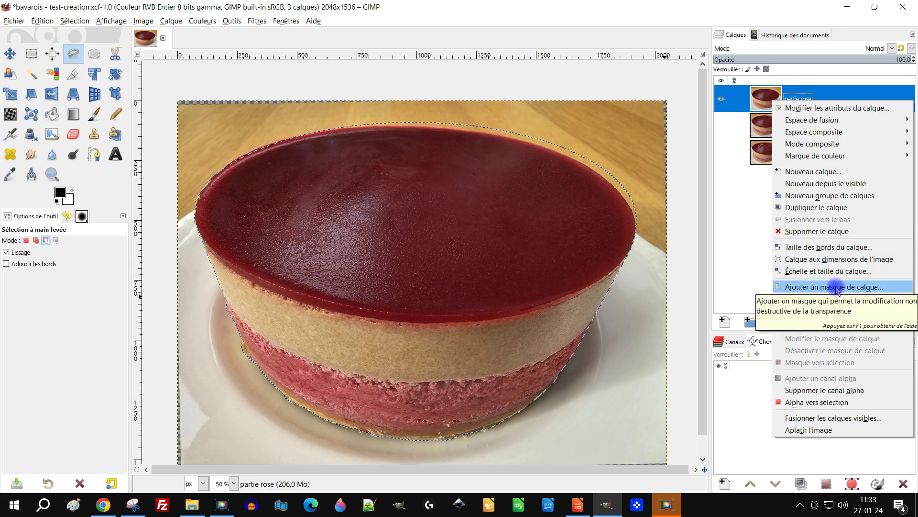
pyautogui.click(737, 225)
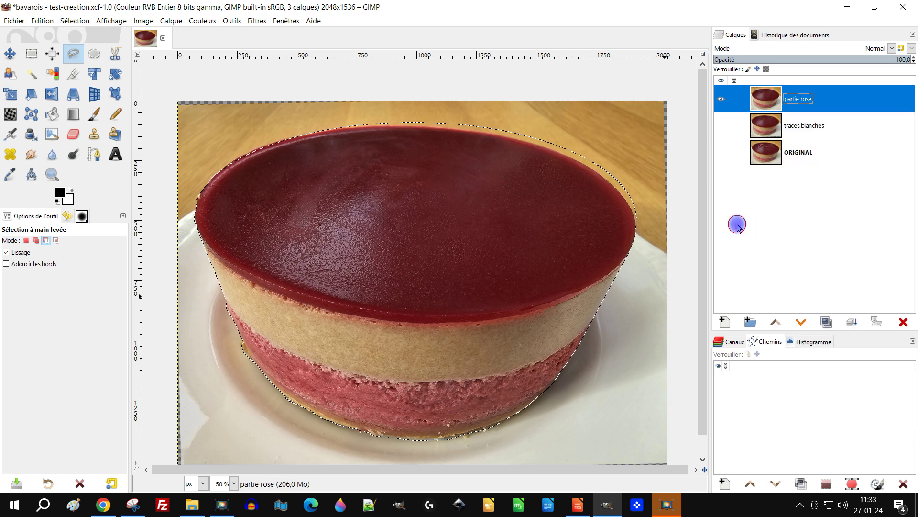
pyautogui.click(878, 323)
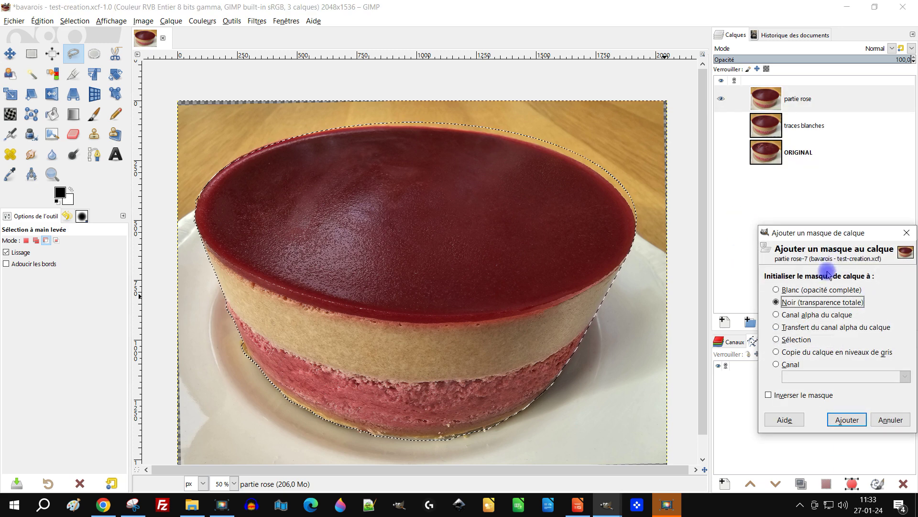
pyautogui.moveTo(821, 237); pyautogui.dragTo(607, 144)
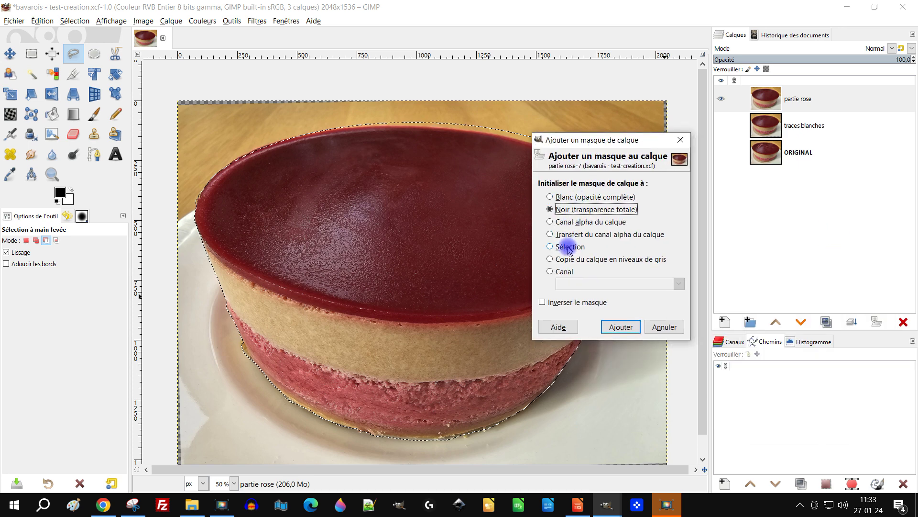
pyautogui.click(618, 327)
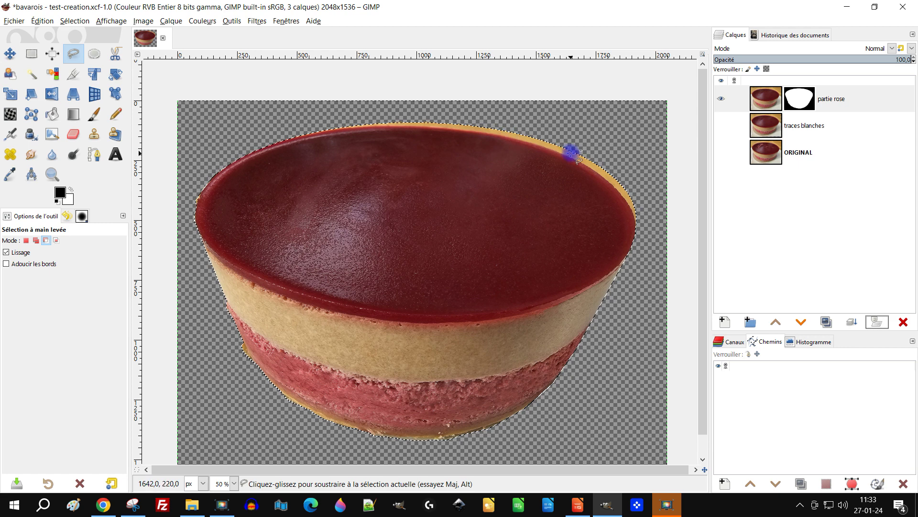
# - Fuzzy-select the orange background strip around the glaze's upper-right edge on the partie rose layer image, replacing the selection, with threshold about 15
pyautogui.press('1')
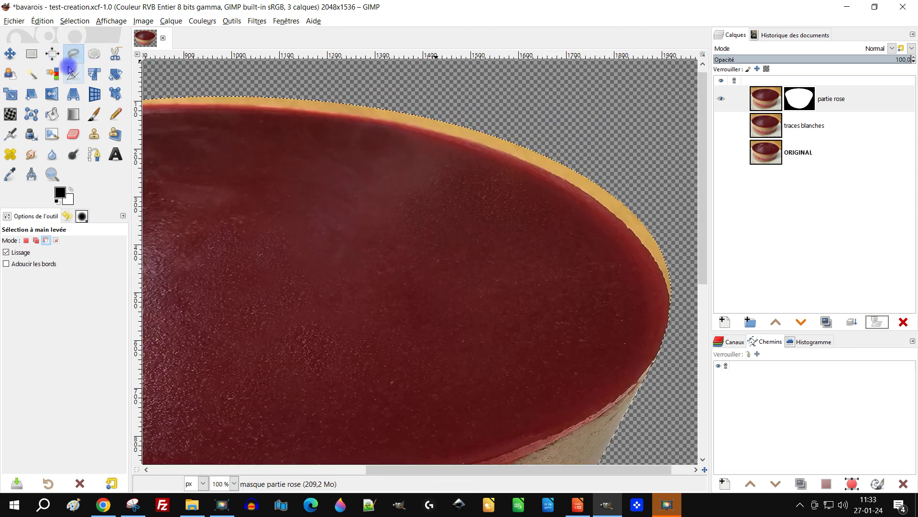
pyautogui.click(27, 240)
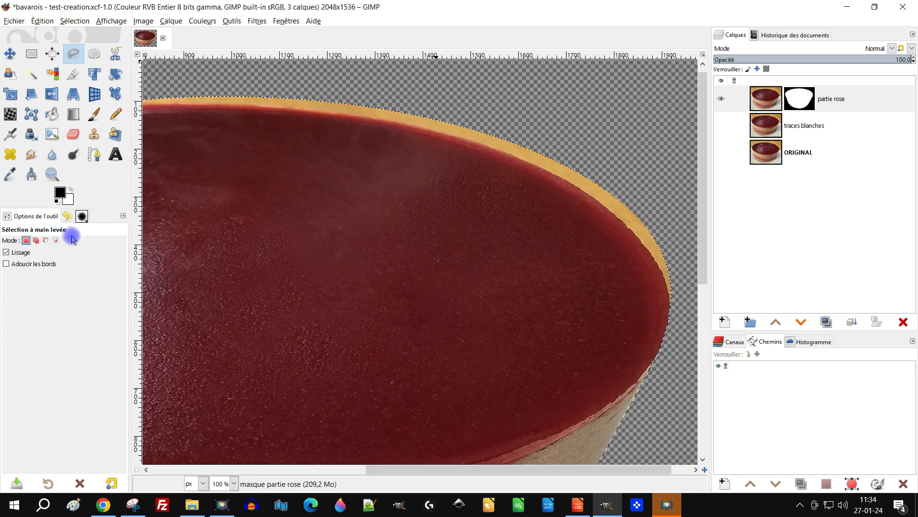
pyautogui.click(30, 75)
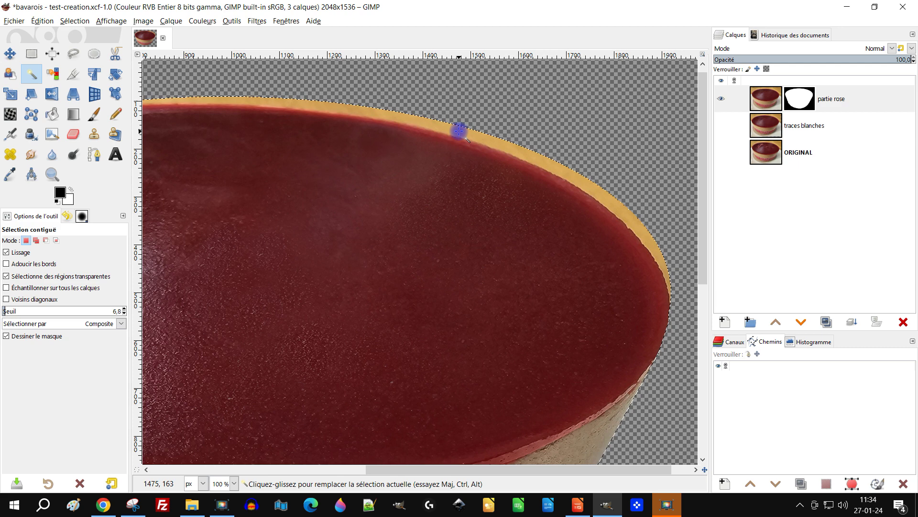
pyautogui.click(800, 101)
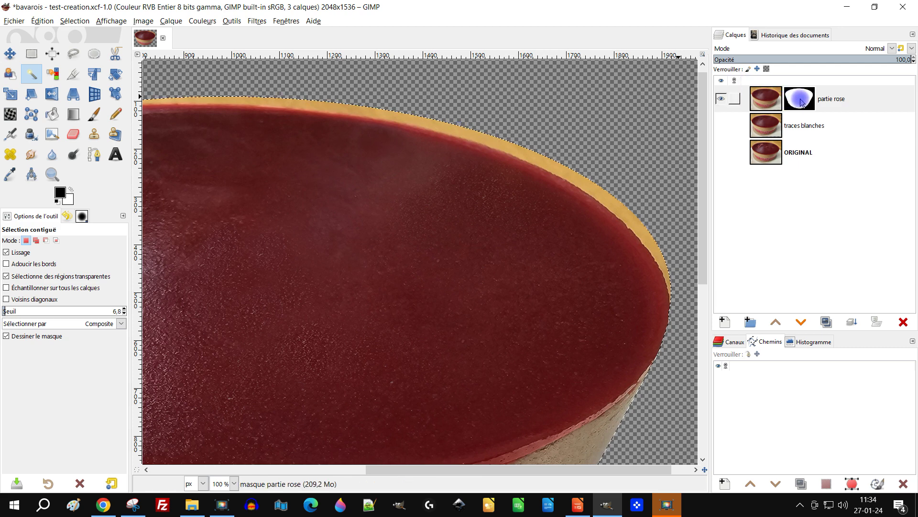
pyautogui.click(807, 102)
pyautogui.click(763, 104)
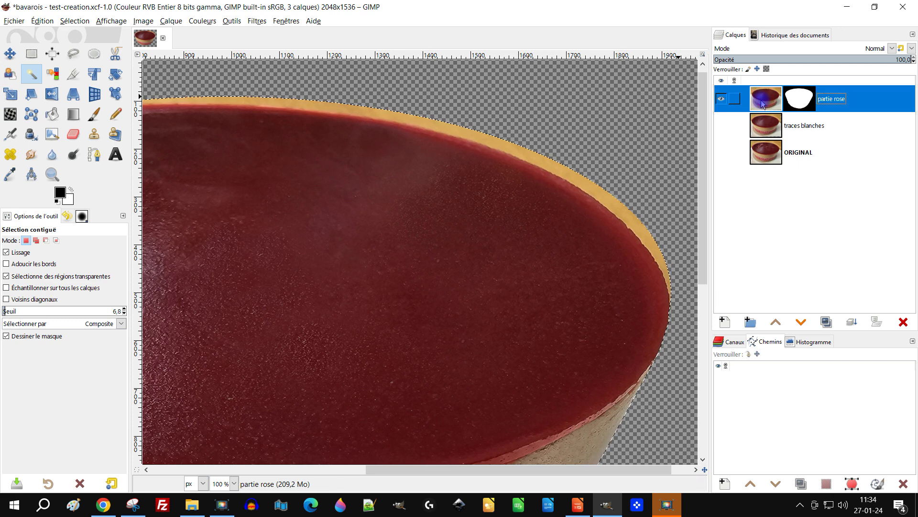
pyautogui.click(494, 148)
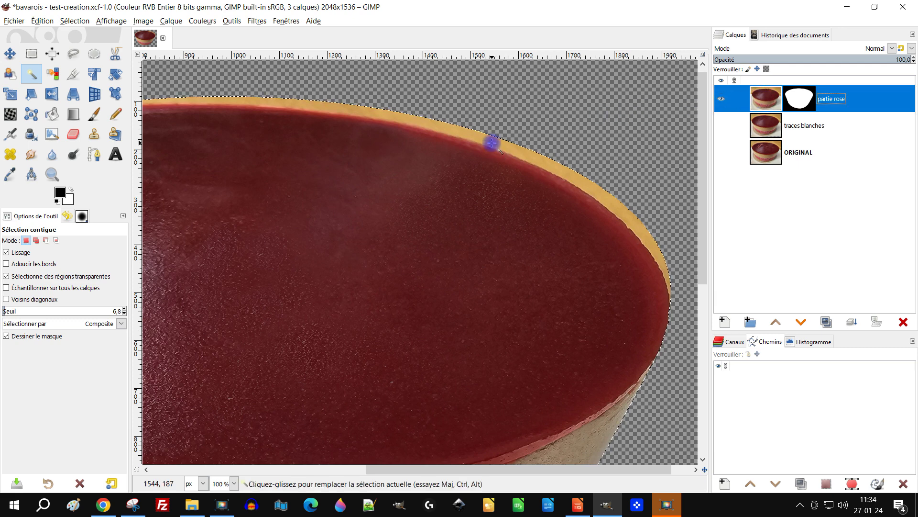
pyautogui.click(43, 240)
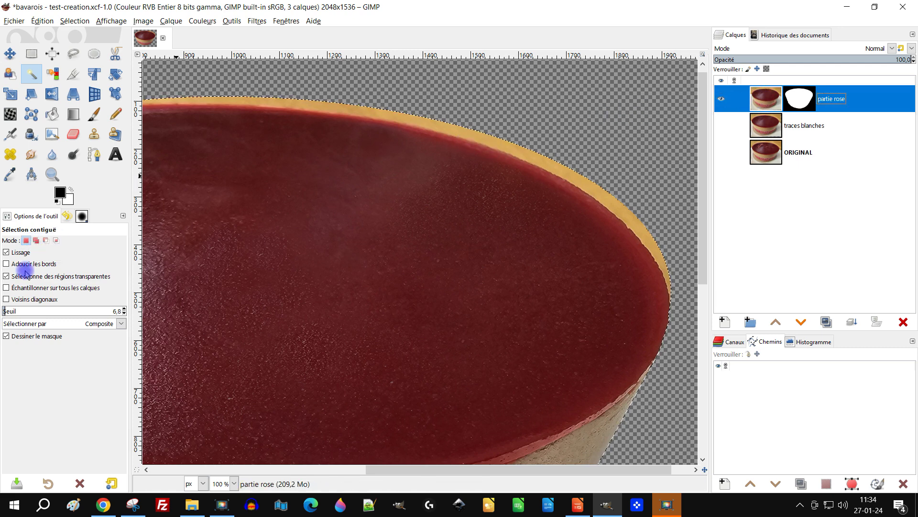
pyautogui.click(462, 136)
pyautogui.moveTo(482, 143); pyautogui.dragTo(488, 140)
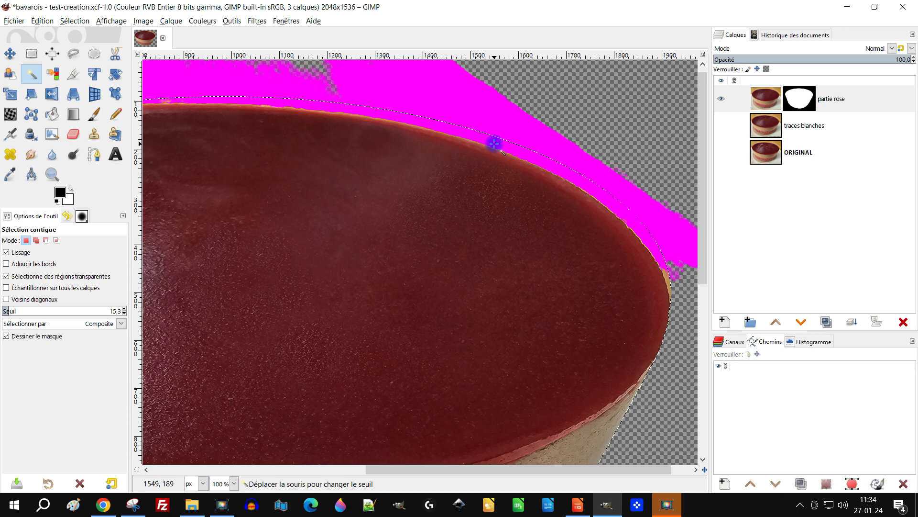
pyautogui.moveTo(496, 146); pyautogui.dragTo(496, 147)
pyautogui.moveTo(261, 196); pyautogui.dragTo(416, 203)
pyautogui.moveTo(283, 175); pyautogui.dragTo(84, 216)
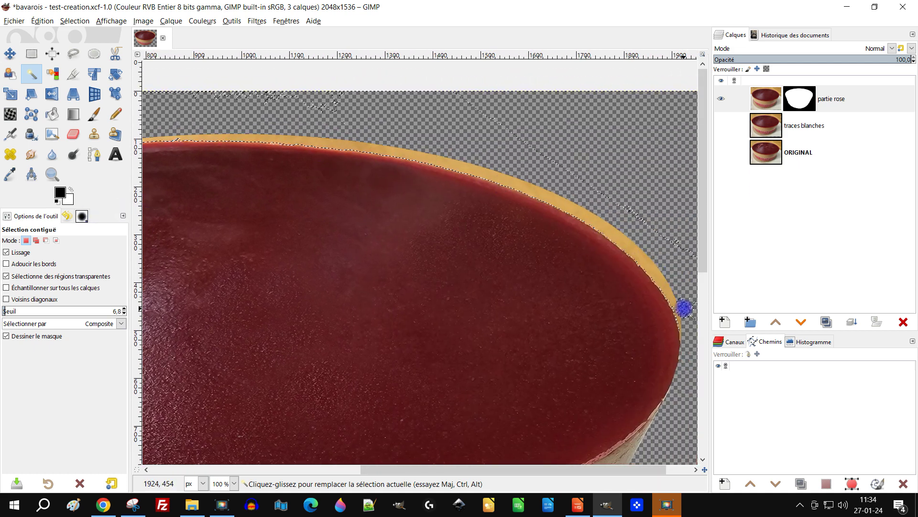
# - Paint black on the partie rose layer mask over the selected orange strip along the glaze's upper edge, then clear the selection
pyautogui.click(752, 103)
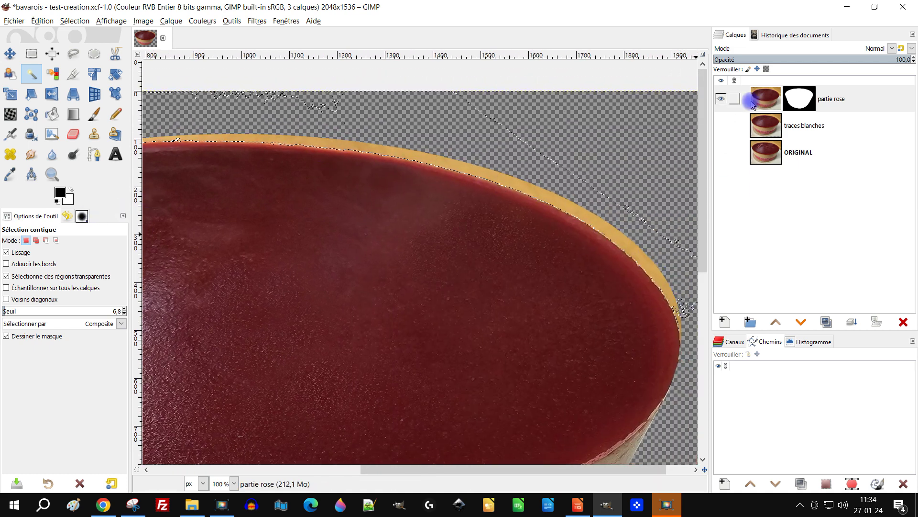
pyautogui.click(801, 99)
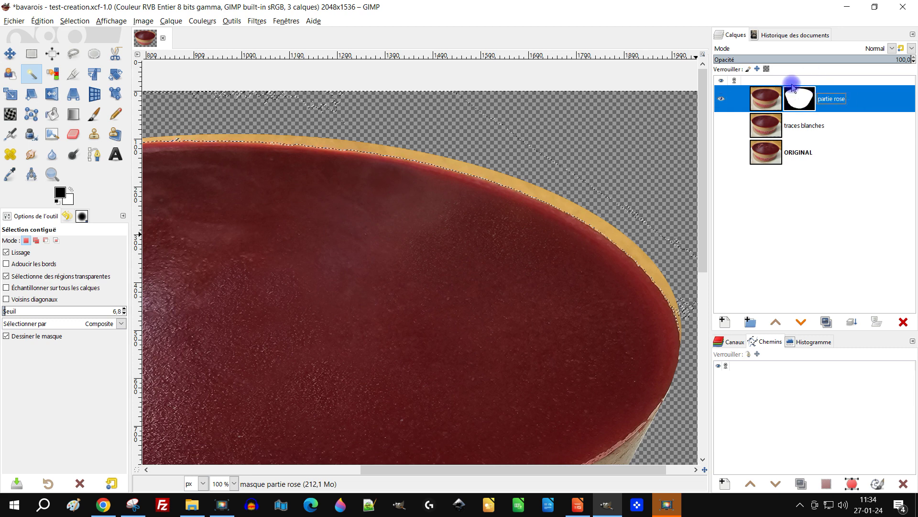
pyautogui.click(94, 114)
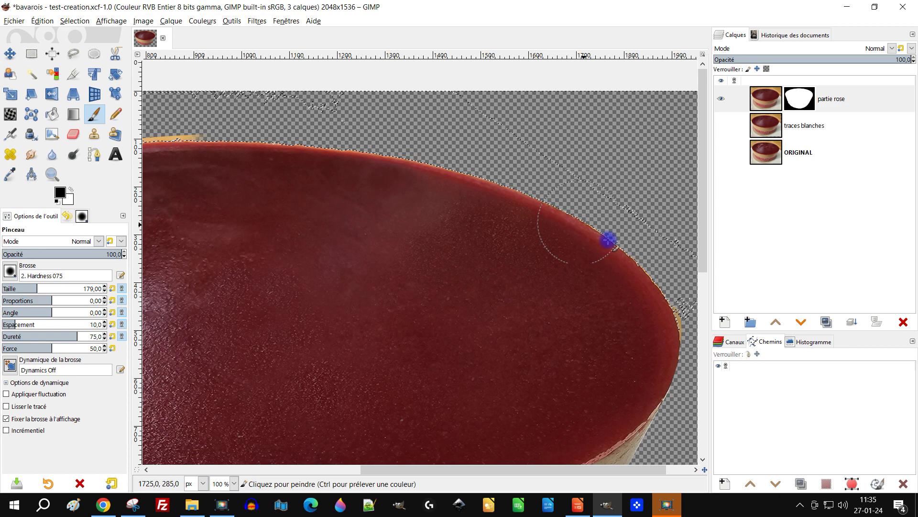
pyautogui.moveTo(684, 355); pyautogui.dragTo(684, 314)
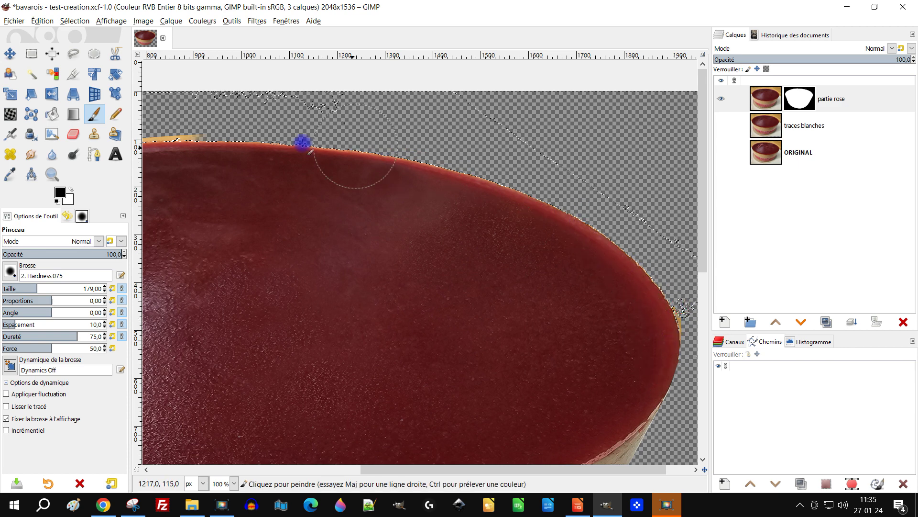
pyautogui.hscroll(-6, 269, 193)
pyautogui.scroll(1, 268, 193)
pyautogui.moveTo(460, 177)
pyautogui.mouseDown()
pyautogui.moveTo(400, 176)
pyautogui.moveTo(308, 194)
pyautogui.moveTo(326, 181)
pyautogui.mouseUp()
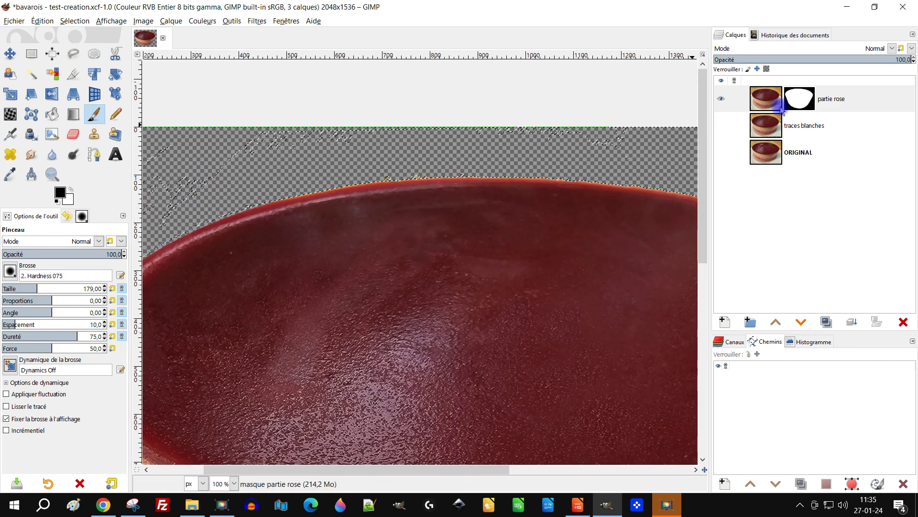
pyautogui.click(75, 20)
pyautogui.click(95, 47)
# - Paint black on the mask over the stray orange specks just above the glaze's upper rim
pyautogui.keyDown('ctrl'); pyautogui.scroll(-3, 348, 185); pyautogui.keyUp('ctrl')
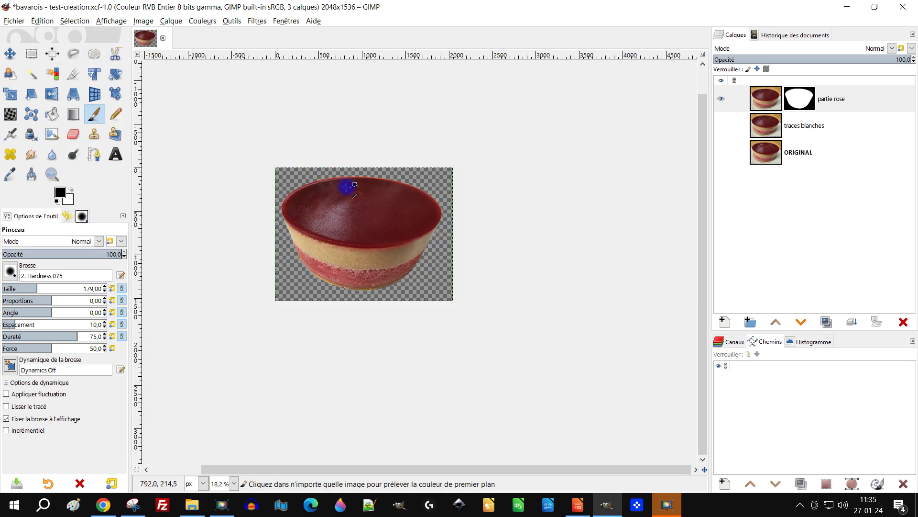
pyautogui.keyDown('ctrl'); pyautogui.scroll(3, 336, 205); pyautogui.keyUp('ctrl')
pyautogui.keyDown('ctrl'); pyautogui.scroll(2, 256, 178); pyautogui.keyUp('ctrl')
pyautogui.keyDown('ctrl'); pyautogui.scroll(2, 366, 203); pyautogui.keyUp('ctrl')
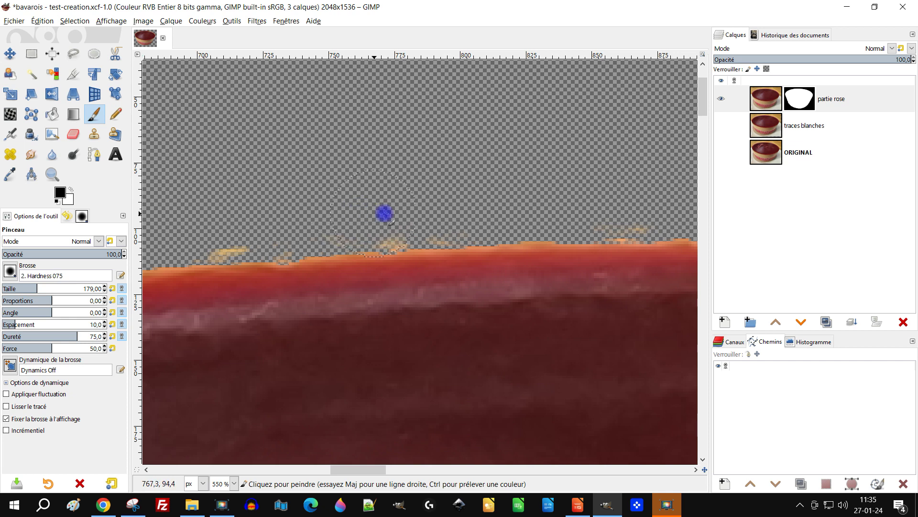
pyautogui.click(195, 229)
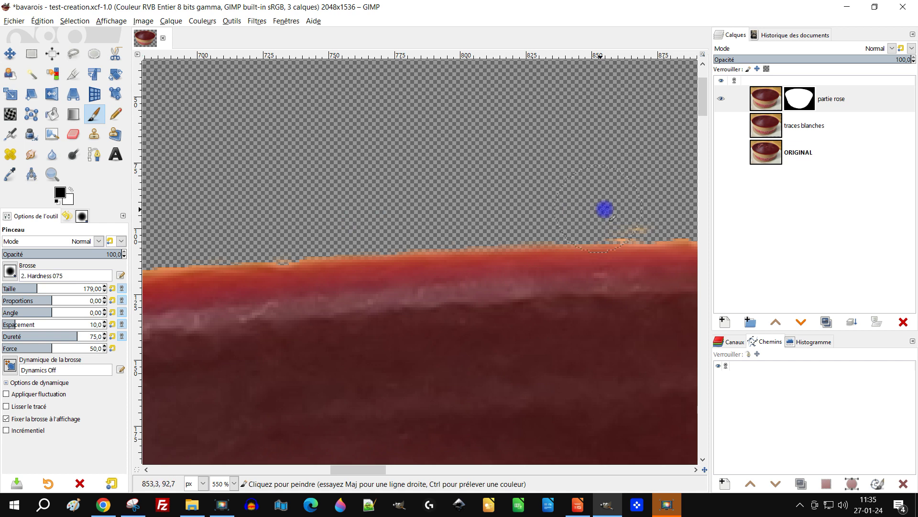
# - Paint black on the mask along the glaze's left rim to hide the beige background fringe
pyautogui.keyDown('ctrl'); pyautogui.scroll(-6, 589, 200); pyautogui.keyUp('ctrl')
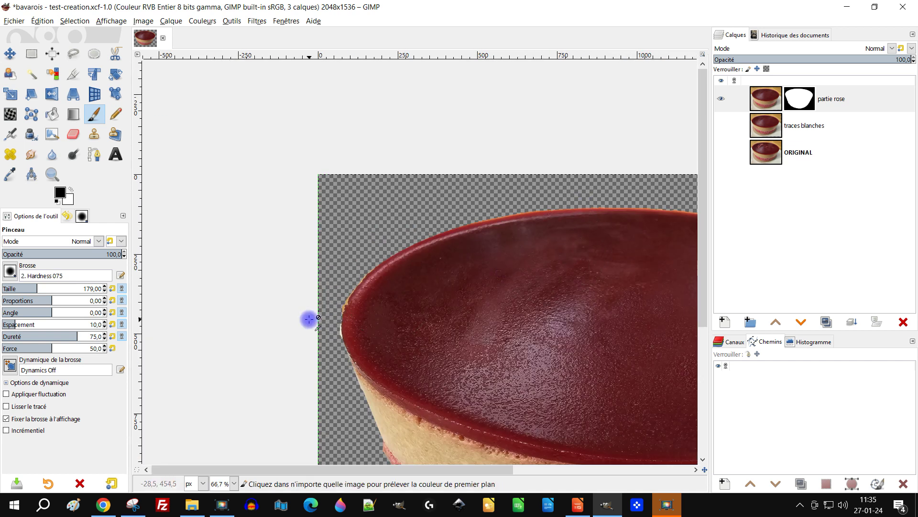
pyautogui.keyDown('ctrl'); pyautogui.scroll(5, 431, 385); pyautogui.keyUp('ctrl')
pyautogui.keyDown('ctrl'); pyautogui.scroll(3, 432, 390); pyautogui.keyUp('ctrl')
pyautogui.moveTo(486, 393)
pyautogui.mouseDown()
pyautogui.moveTo(457, 223)
pyautogui.moveTo(476, 194)
pyautogui.moveTo(493, 427)
pyautogui.moveTo(482, 201)
pyautogui.moveTo(499, 91)
pyautogui.moveTo(406, 385)
pyautogui.moveTo(309, 342)
pyautogui.moveTo(338, 358)
pyautogui.moveTo(358, 352)
pyautogui.moveTo(387, 222)
pyautogui.moveTo(405, 207)
pyautogui.moveTo(430, 213)
pyautogui.moveTo(432, 177)
pyautogui.moveTo(469, 100)
pyautogui.moveTo(490, 114)
pyautogui.moveTo(462, 219)
pyautogui.moveTo(404, 357)
pyautogui.moveTo(394, 236)
pyautogui.moveTo(371, 259)
pyautogui.moveTo(384, 270)
pyautogui.moveTo(438, 186)
pyautogui.moveTo(417, 222)
pyautogui.moveTo(429, 206)
pyautogui.mouseUp()
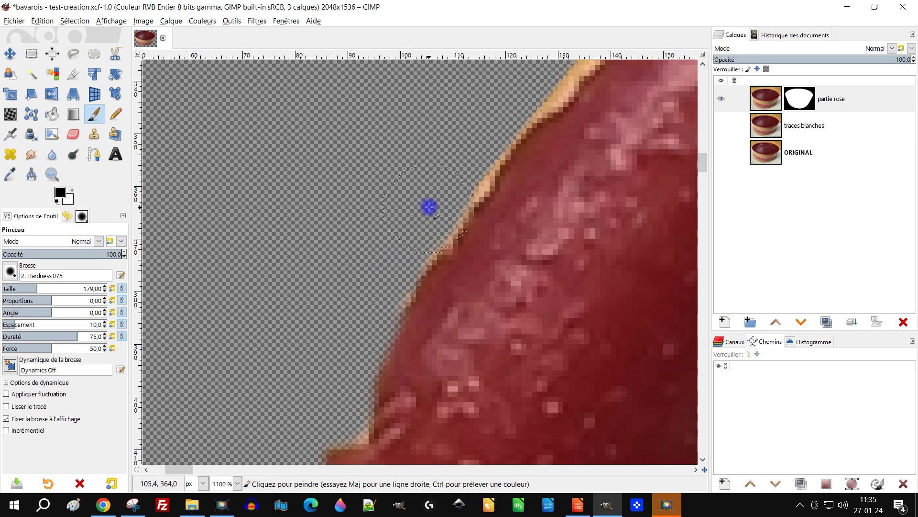
pyautogui.moveTo(525, 227); pyautogui.dragTo(412, 337)
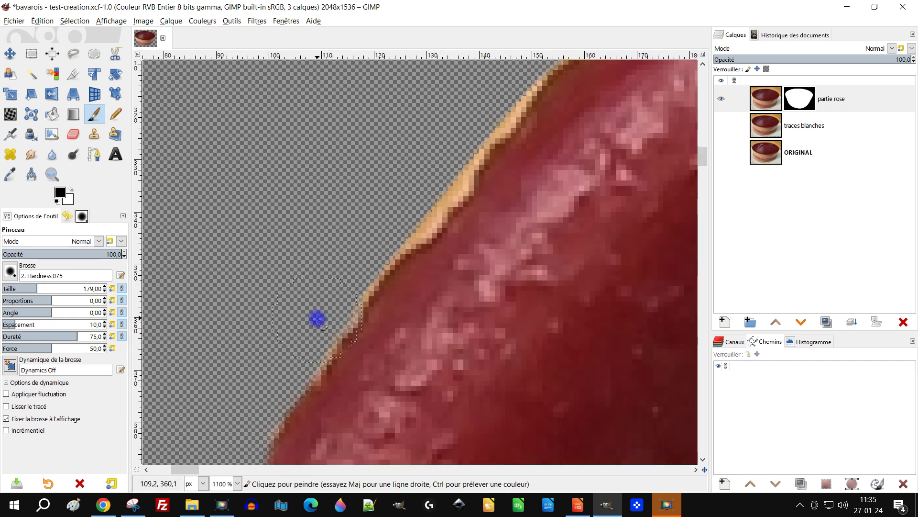
pyautogui.moveTo(526, 230)
pyautogui.mouseDown()
pyautogui.moveTo(508, 250)
pyautogui.moveTo(306, 317)
pyautogui.moveTo(397, 257)
pyautogui.moveTo(486, 123)
pyautogui.moveTo(580, 81)
pyautogui.moveTo(533, 109)
pyautogui.mouseUp()
pyautogui.moveTo(316, 348)
pyautogui.mouseDown()
pyautogui.moveTo(283, 388)
pyautogui.moveTo(334, 342)
pyautogui.moveTo(413, 217)
pyautogui.moveTo(494, 134)
pyautogui.mouseUp()
pyautogui.keyDown('ctrl'); pyautogui.scroll(-8, 460, 190); pyautogui.keyUp('ctrl')
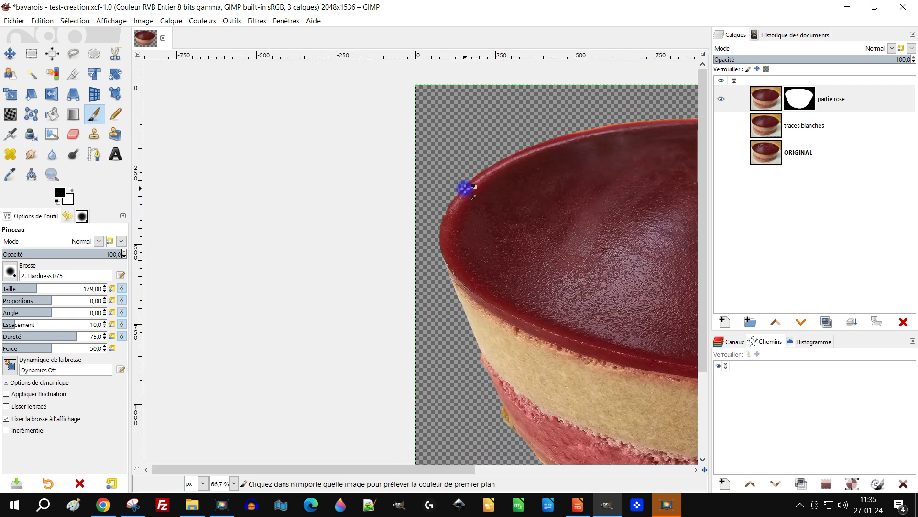
pyautogui.keyDown('ctrl'); pyautogui.scroll(-3, 461, 191); pyautogui.keyUp('ctrl')
pyautogui.keyDown('ctrl'); pyautogui.scroll(4, 325, 265); pyautogui.keyUp('ctrl')
pyautogui.keyDown('ctrl'); pyautogui.scroll(-3, 409, 252); pyautogui.keyUp('ctrl')
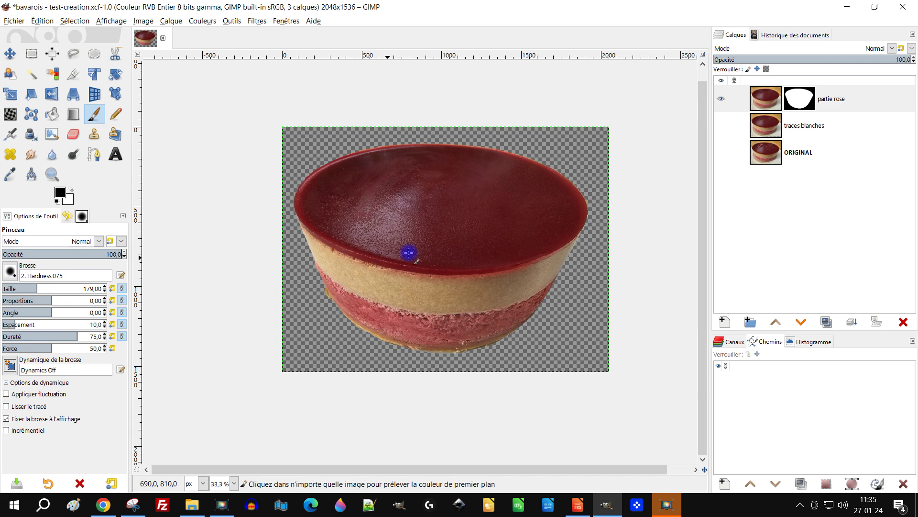
pyautogui.keyDown('ctrl'); pyautogui.scroll(1, 408, 253); pyautogui.keyUp('ctrl')
pyautogui.keyDown('ctrl'); pyautogui.scroll(-1, 377, 261); pyautogui.keyUp('ctrl')
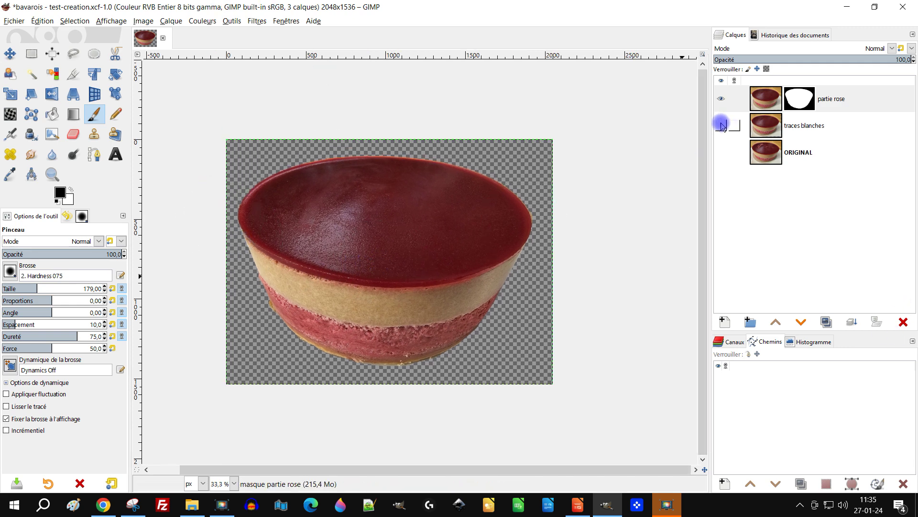
# - Open _f98042d4-a5a5-45b0-b375-ff937f72a4ef.jfif as a layer directly above the traces blanches layer
pyautogui.click(755, 100)
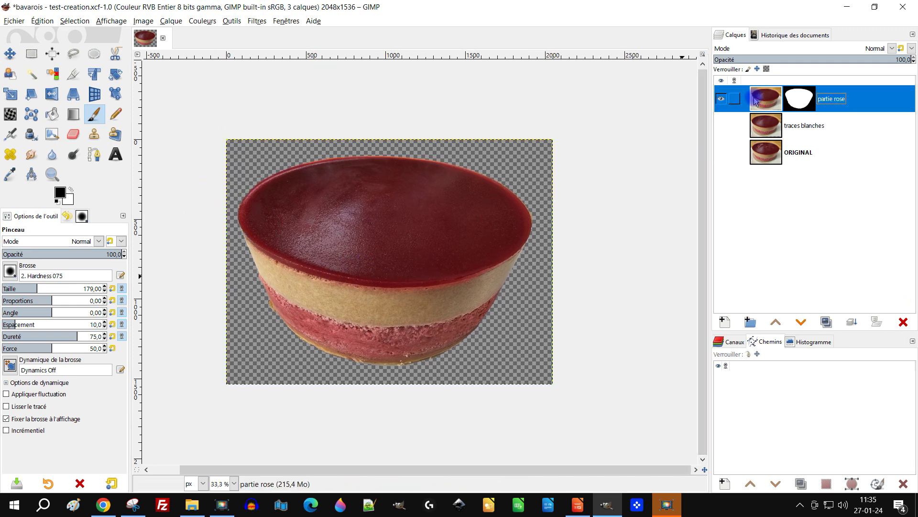
pyautogui.click(14, 21)
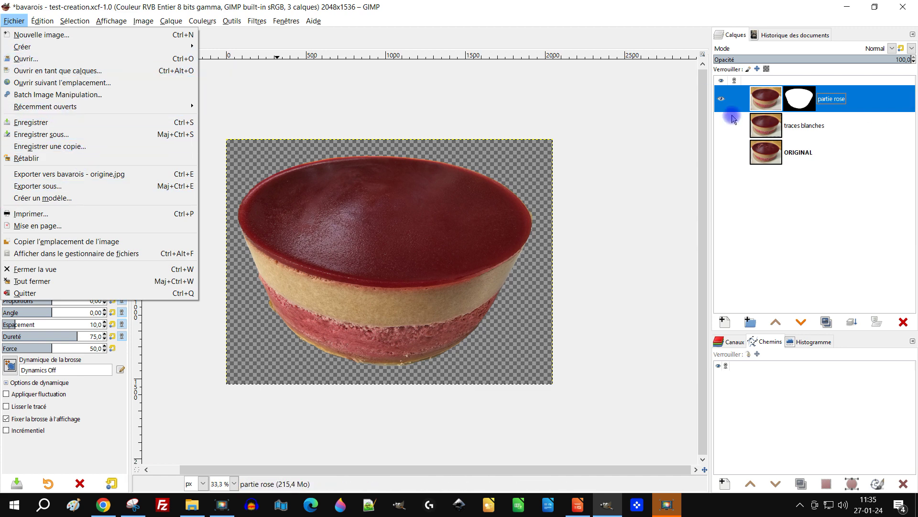
pyautogui.click(763, 131)
pyautogui.click(768, 129)
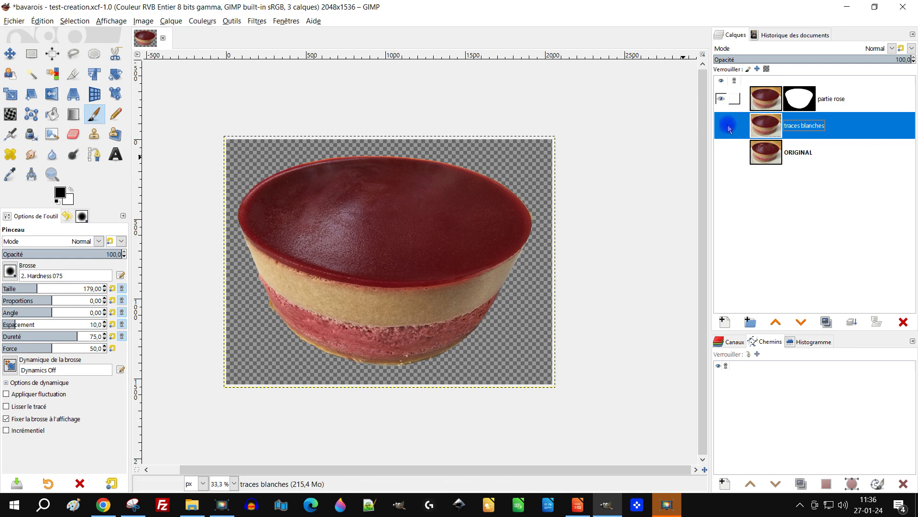
pyautogui.click(15, 21)
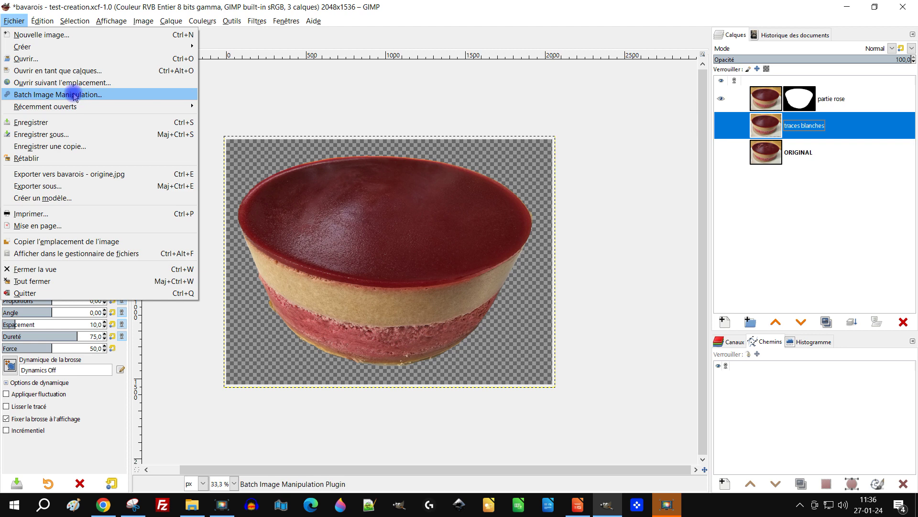
pyautogui.click(85, 72)
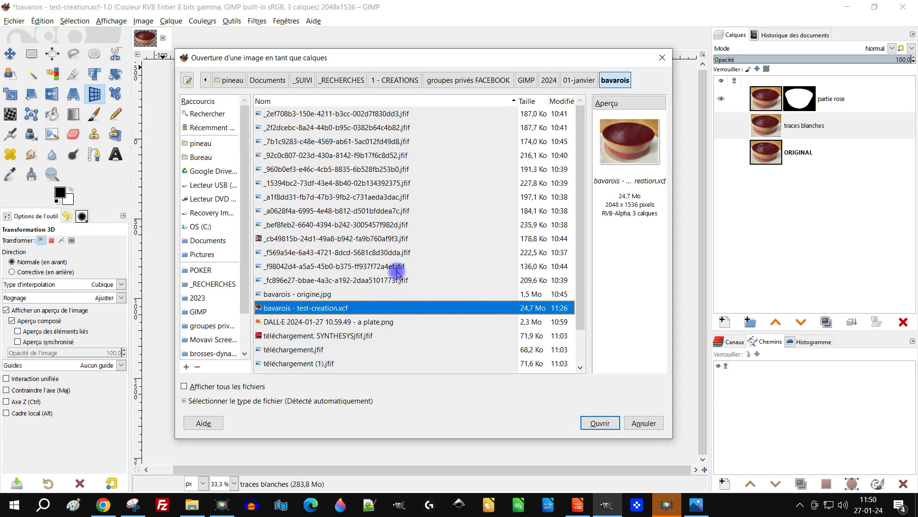
pyautogui.doubleClick(396, 273)
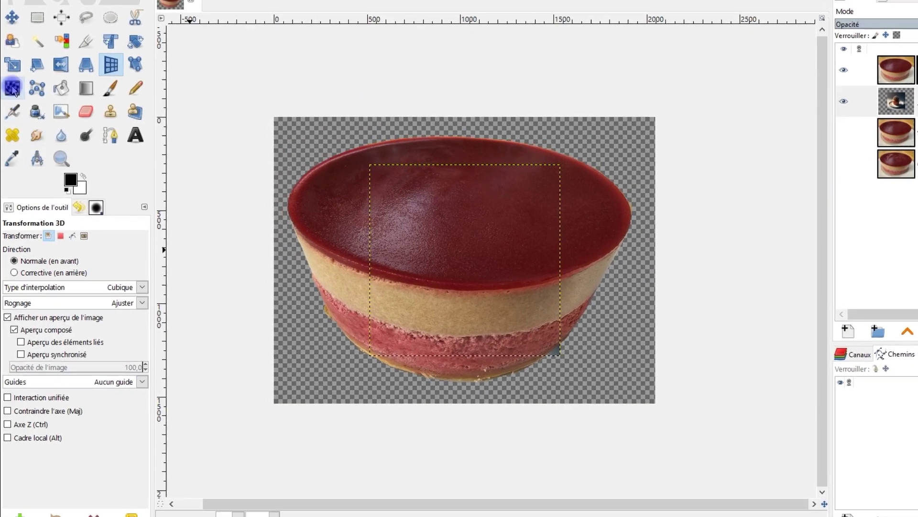
# - Scale the imported plate image layer to about 2535 × 2535 px around its centre, repositioning it so the plate sits beneath the bavarois
pyautogui.click(10, 93)
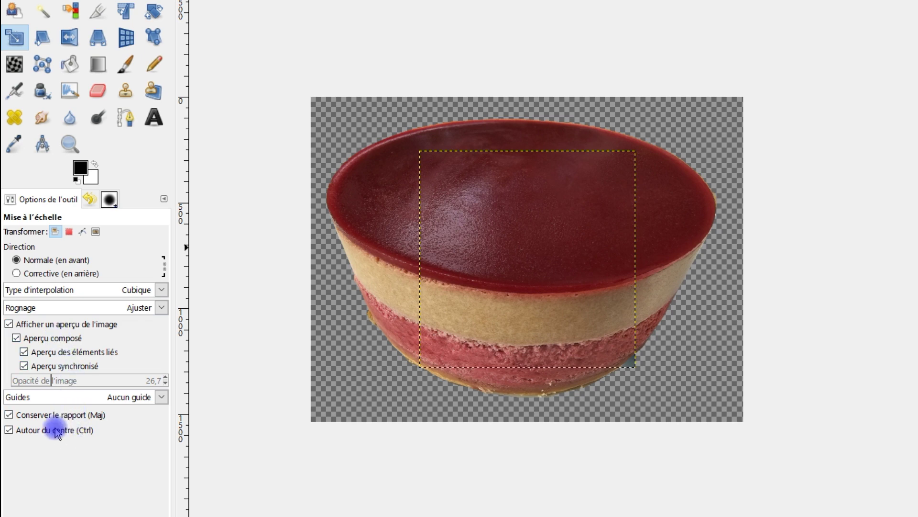
pyautogui.click(533, 245)
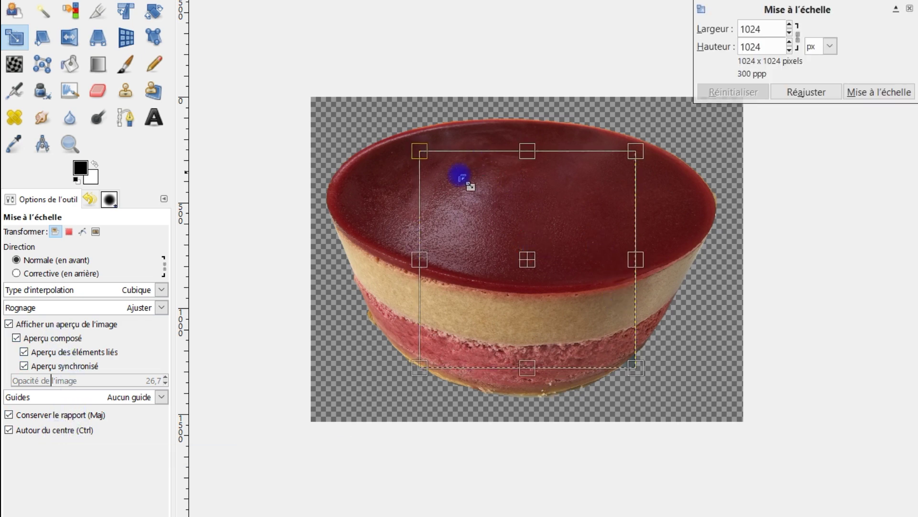
pyautogui.moveTo(424, 154); pyautogui.dragTo(276, 8)
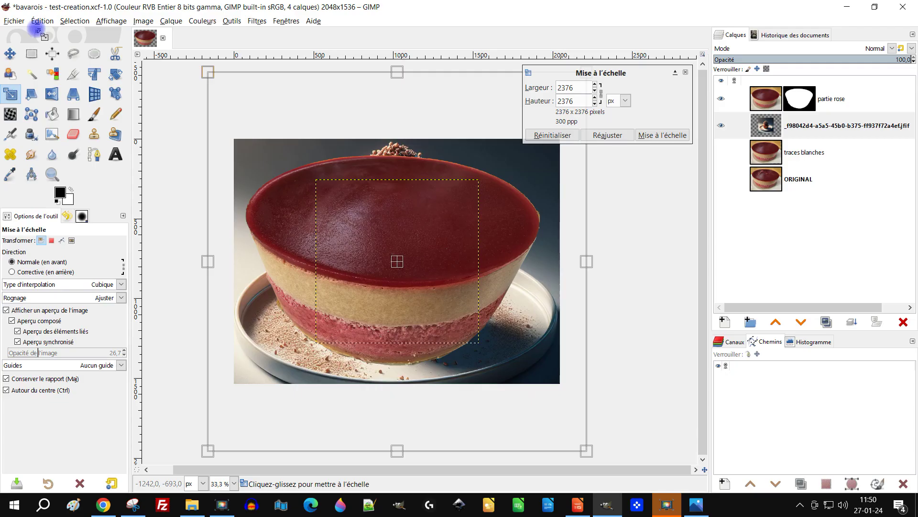
pyautogui.moveTo(38, 31); pyautogui.dragTo(19, 12)
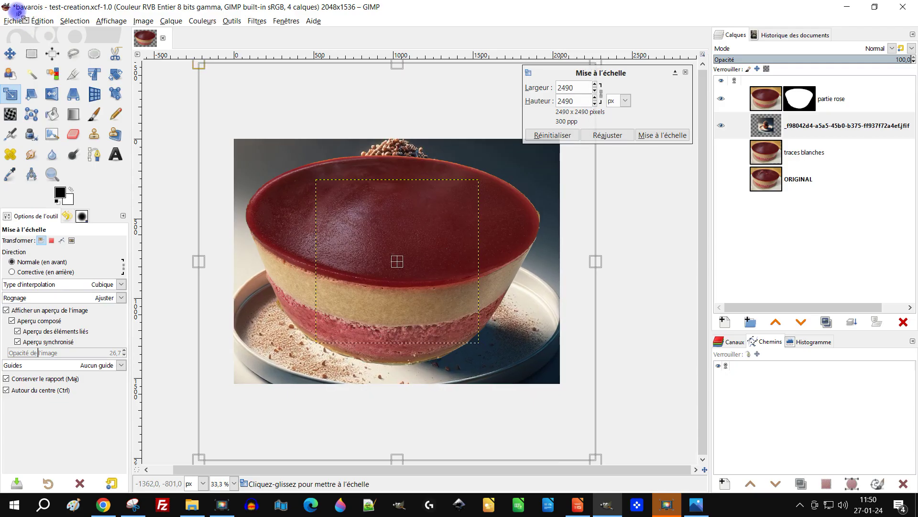
pyautogui.moveTo(406, 269); pyautogui.dragTo(400, 258)
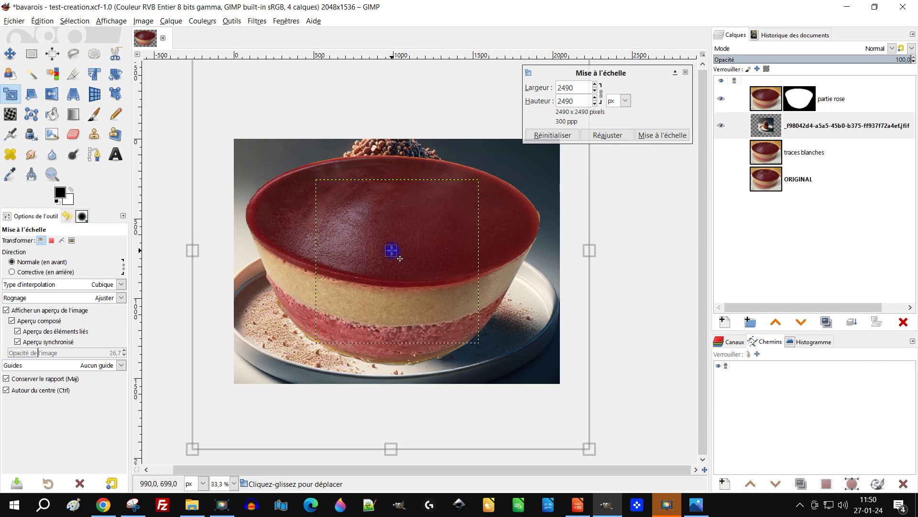
pyautogui.moveTo(432, 196); pyautogui.dragTo(436, 244)
pyautogui.moveTo(192, 98); pyautogui.dragTo(188, 89)
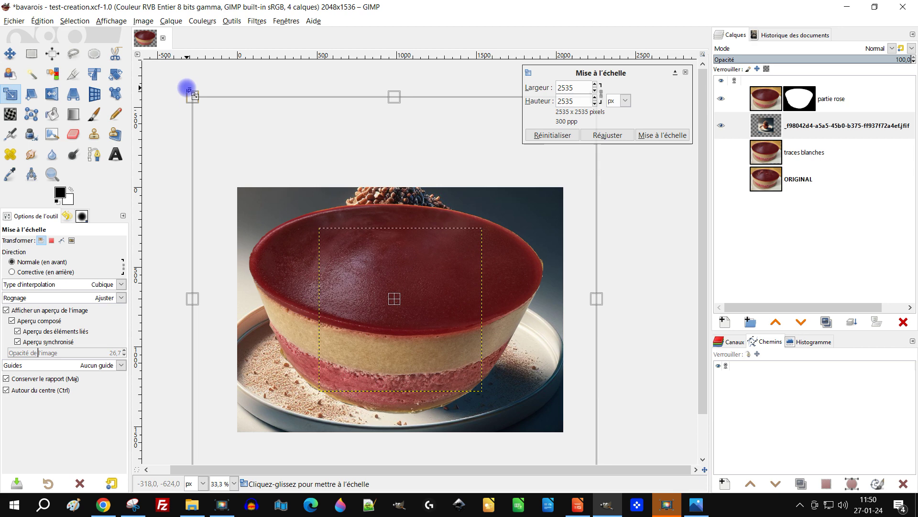
pyautogui.click(681, 135)
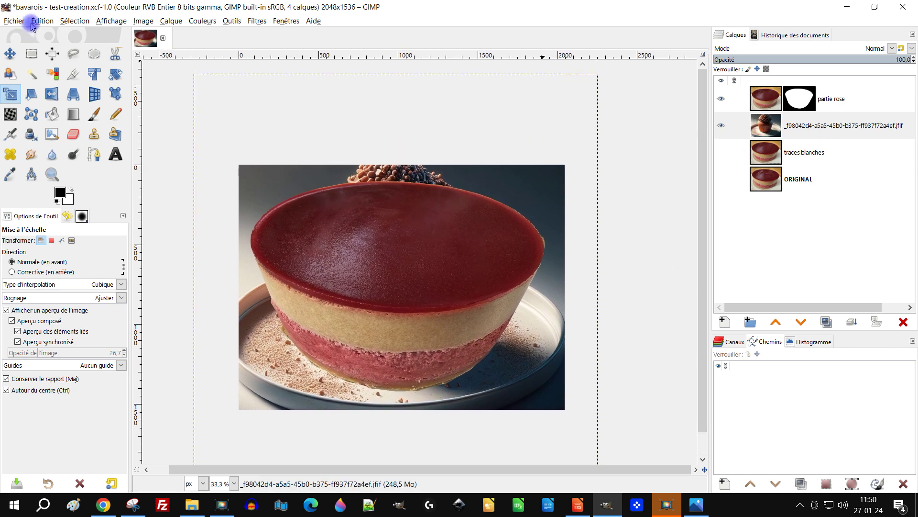
# - Fit the canvas to the layers and hide the partie rose layer to expose the cupcake
pyautogui.click(136, 21)
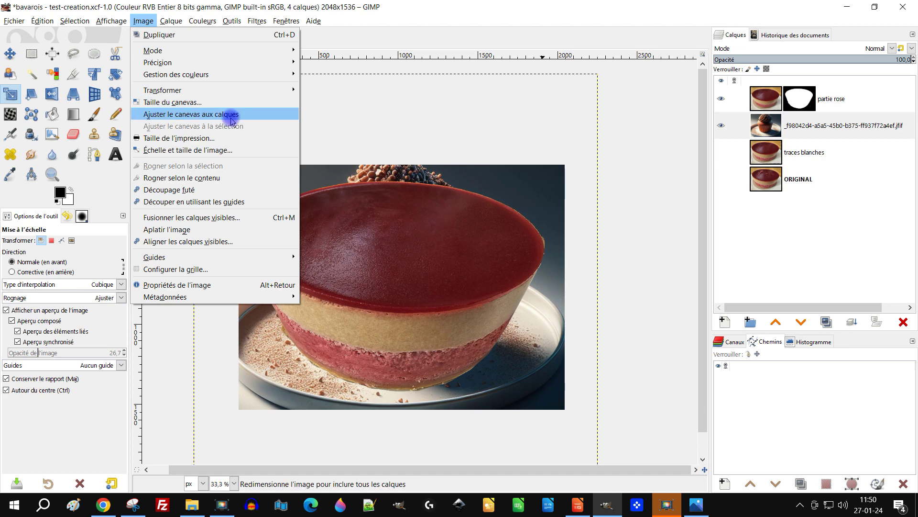
pyautogui.click(231, 114)
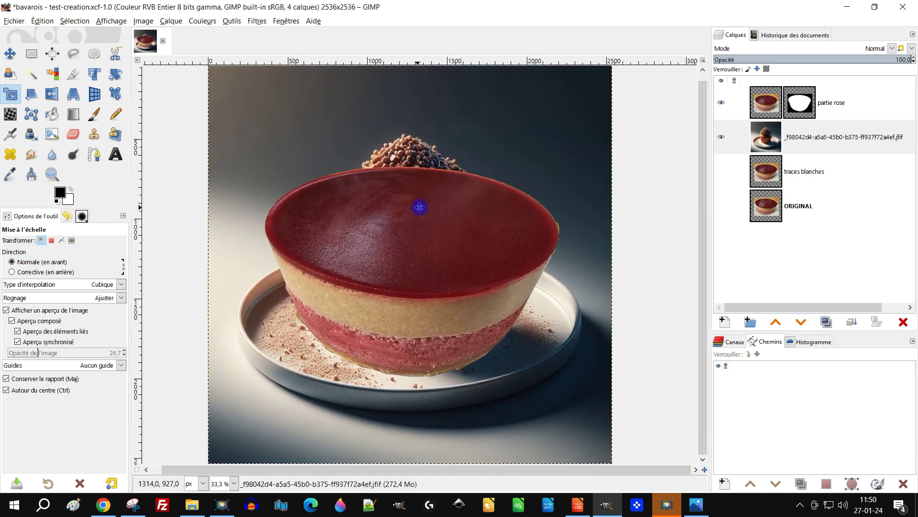
pyautogui.click(723, 137)
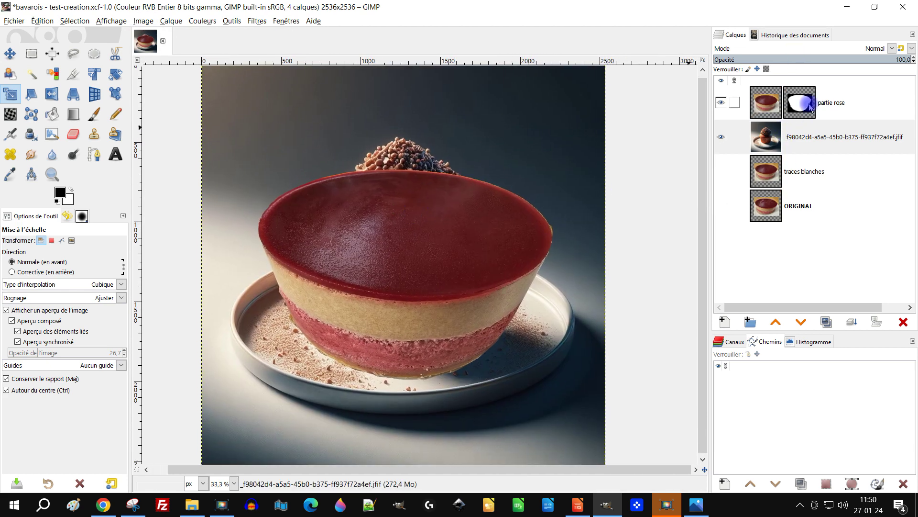
pyautogui.click(724, 102)
# - Rename the imported image layer as plat
pyautogui.click(813, 140)
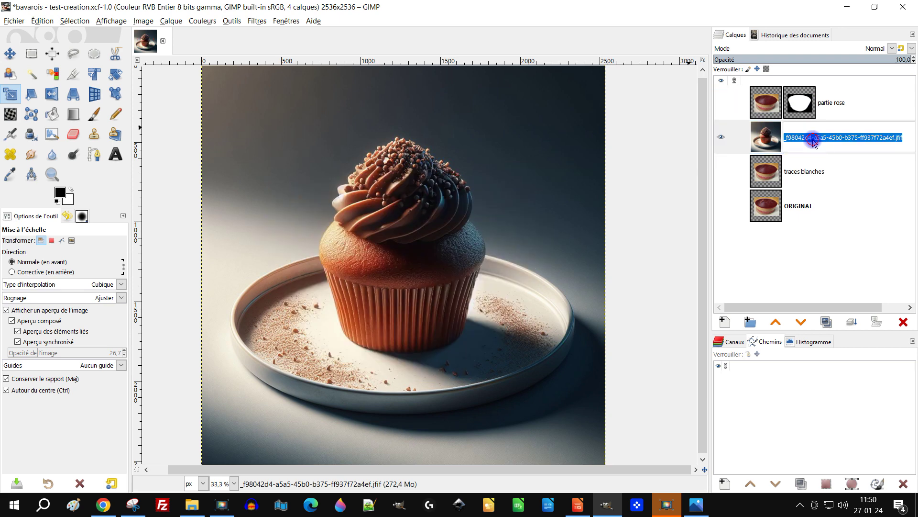
pyautogui.write('plat')
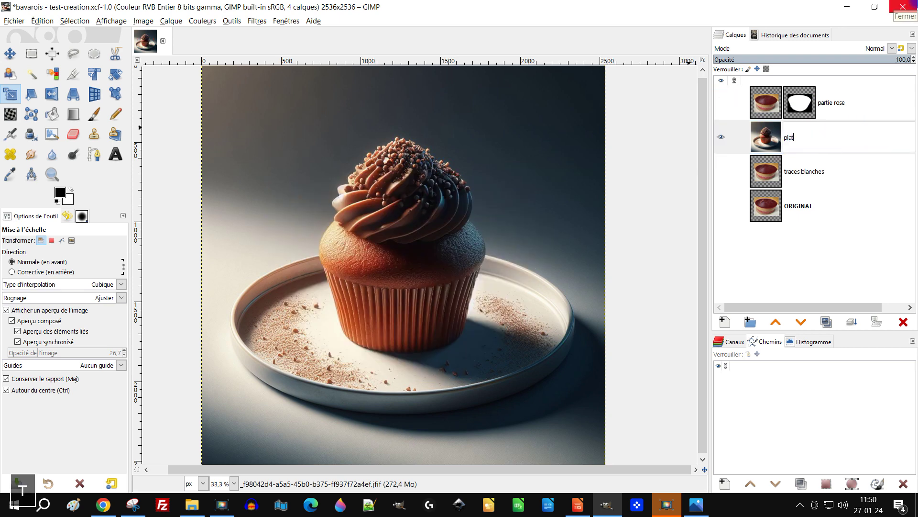
pyautogui.press('Return')
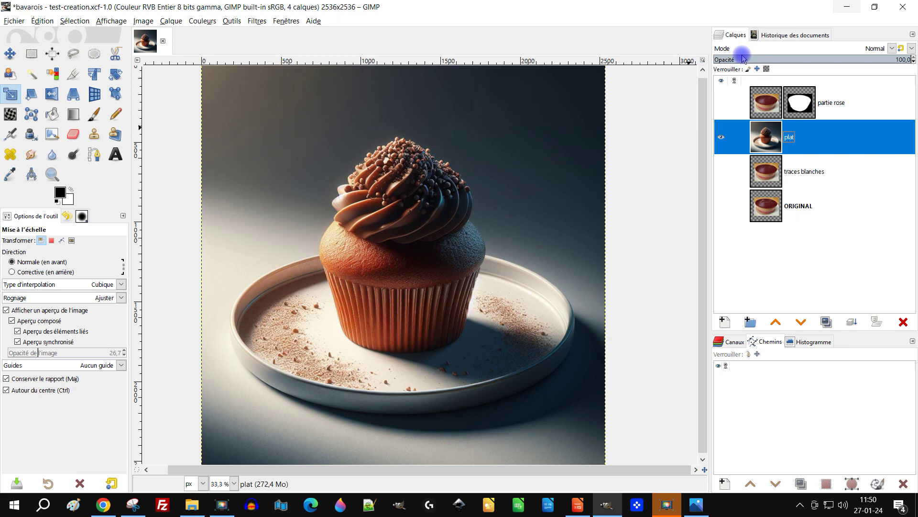
# - Clone dark background from above the cupcake over its sprinkles and upper frosting on the plat layer, using the Clone tool at 100 opacity
pyautogui.keyDown('ctrl'); pyautogui.scroll(2, 529, 120); pyautogui.keyUp('ctrl')
pyautogui.moveTo(559, 290); pyautogui.dragTo(545, 215)
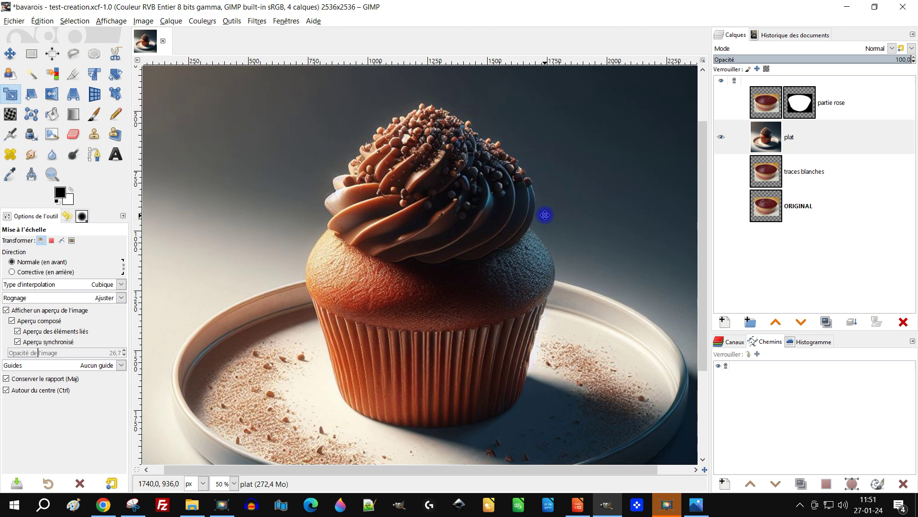
pyautogui.scroll(2, 494, 236)
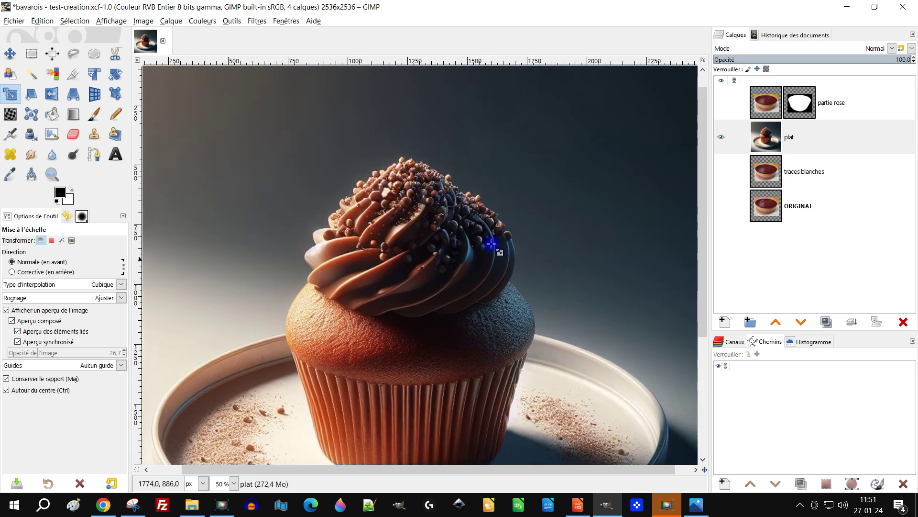
pyautogui.click(93, 135)
pyautogui.scroll(2, 297, 176)
pyautogui.moveTo(297, 177)
pyautogui.mouseDown()
pyautogui.moveTo(317, 203)
pyautogui.moveTo(289, 166)
pyautogui.mouseUp()
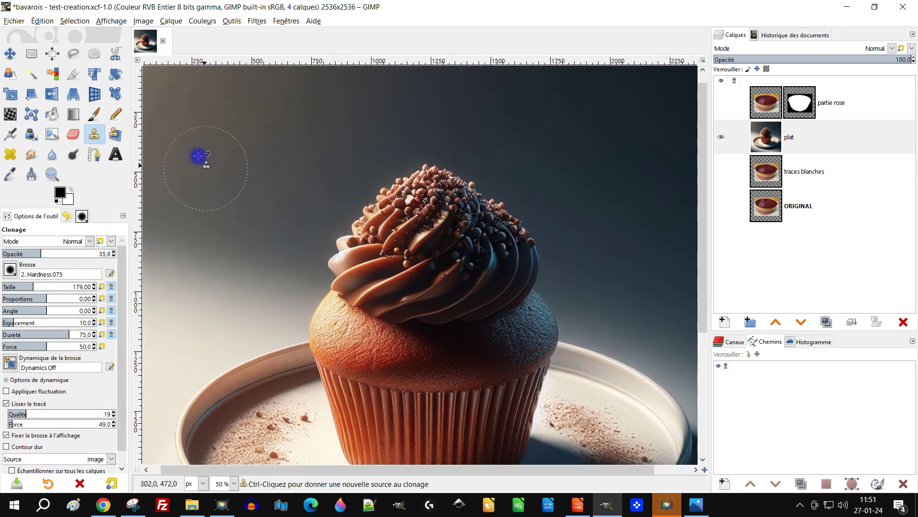
pyautogui.scroll(1, 554, 307)
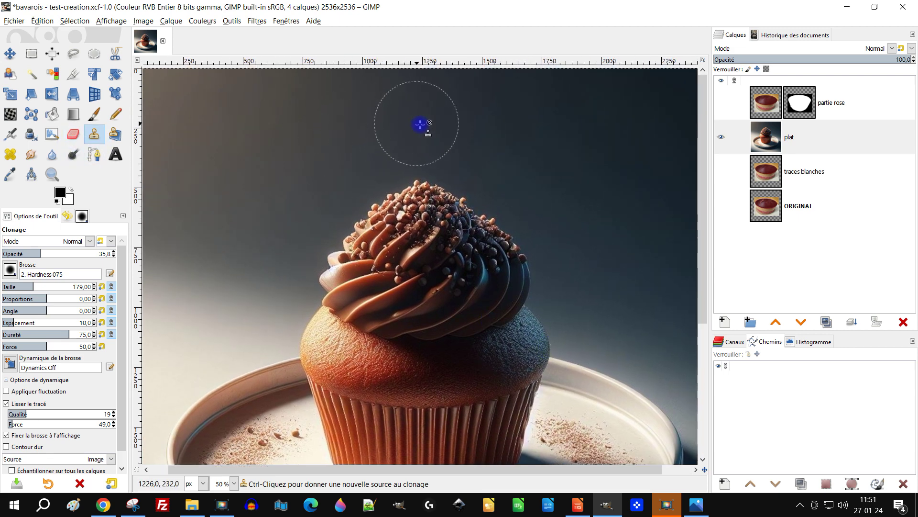
pyautogui.press('ctrl')
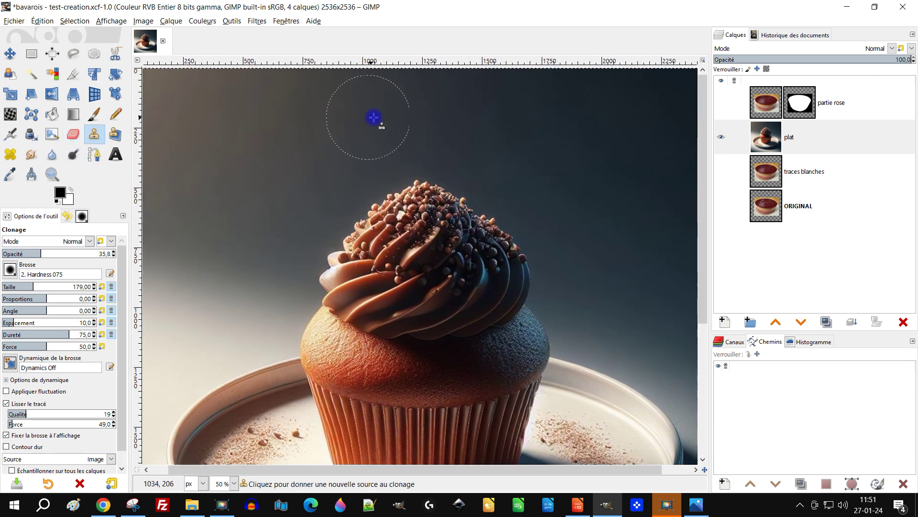
pyautogui.keyDown('ctrl'); pyautogui.click(374, 117); pyautogui.keyUp('ctrl')
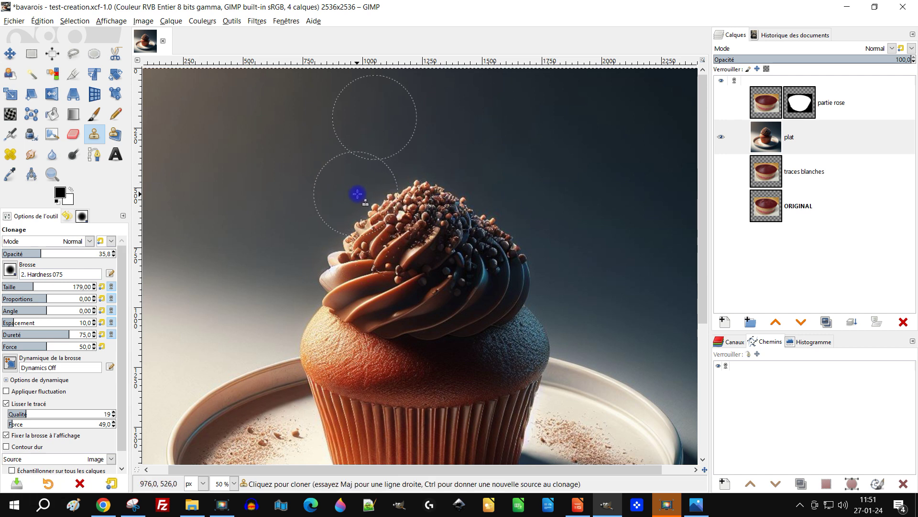
pyautogui.moveTo(42, 255); pyautogui.dragTo(188, 256)
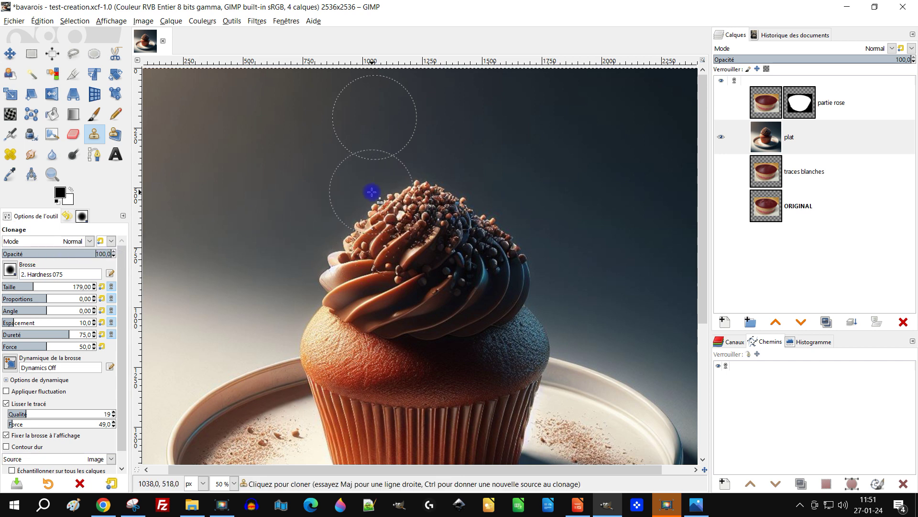
pyautogui.moveTo(374, 192)
pyautogui.mouseDown()
pyautogui.moveTo(548, 266)
pyautogui.moveTo(428, 186)
pyautogui.mouseUp()
# - Resample the dark background above the cupcake and clone it over the remaining sprinkles and more of the frosting
pyautogui.scroll(3, 428, 186)
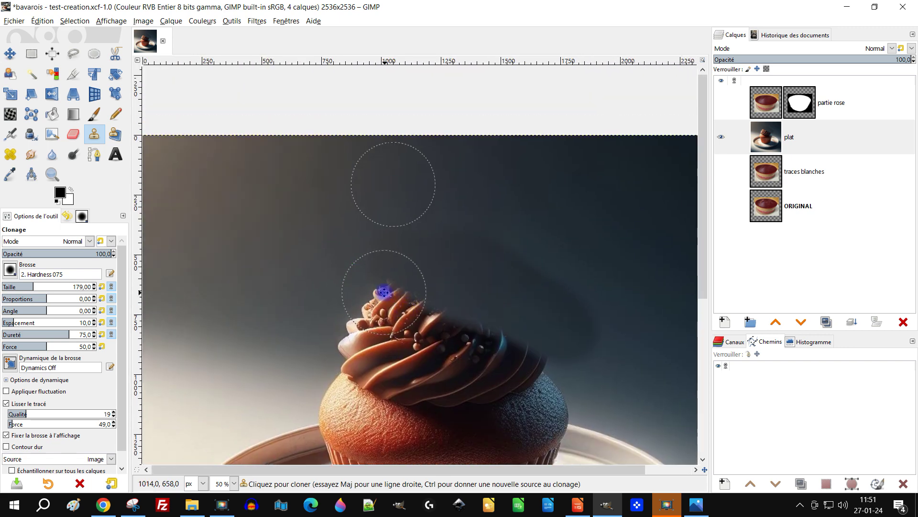
pyautogui.keyDown('ctrl'); pyautogui.click(410, 190); pyautogui.keyUp('ctrl')
pyautogui.moveTo(381, 301)
pyautogui.mouseDown()
pyautogui.moveTo(550, 371)
pyautogui.moveTo(358, 295)
pyautogui.moveTo(652, 258)
pyautogui.moveTo(527, 240)
pyautogui.mouseUp()
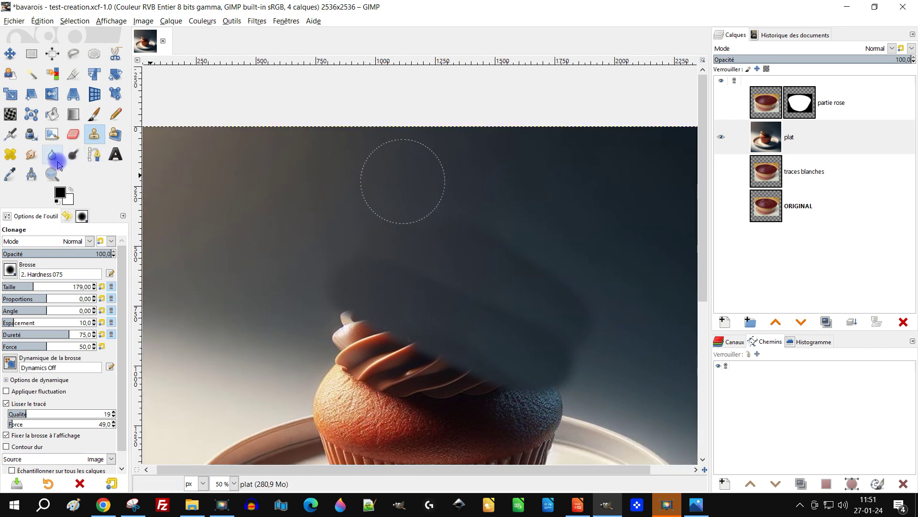
# - Blend the right side of the cloned patch with the Heal tool, sampling the dark background above it
pyautogui.click(10, 154)
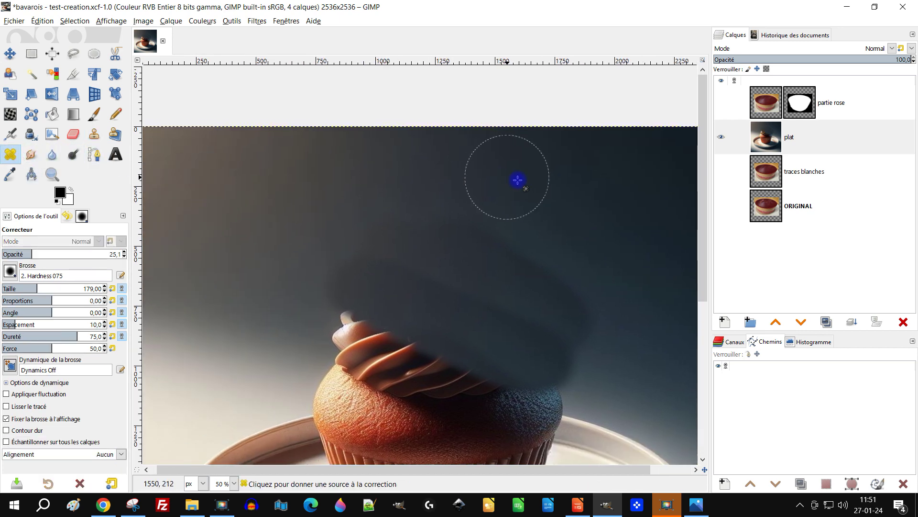
pyautogui.keyDown('ctrl'); pyautogui.click(519, 176); pyautogui.keyUp('ctrl')
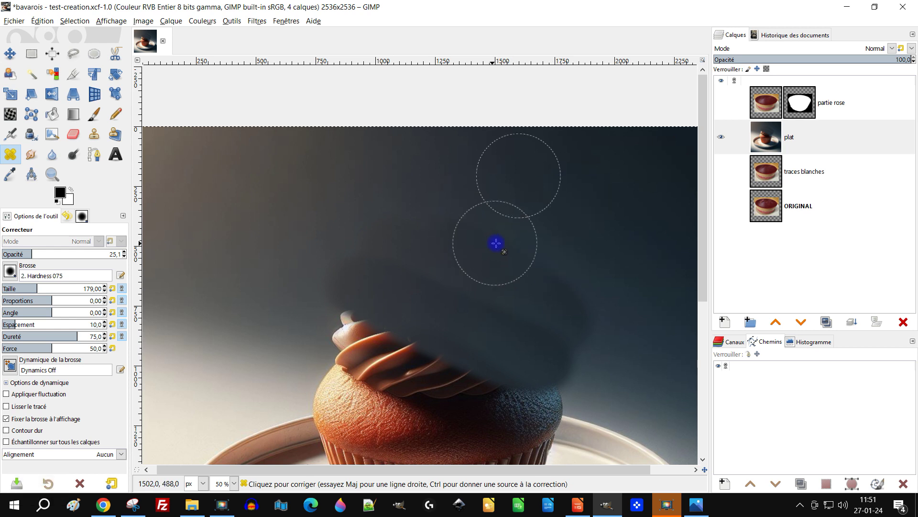
pyautogui.moveTo(535, 271); pyautogui.dragTo(562, 309)
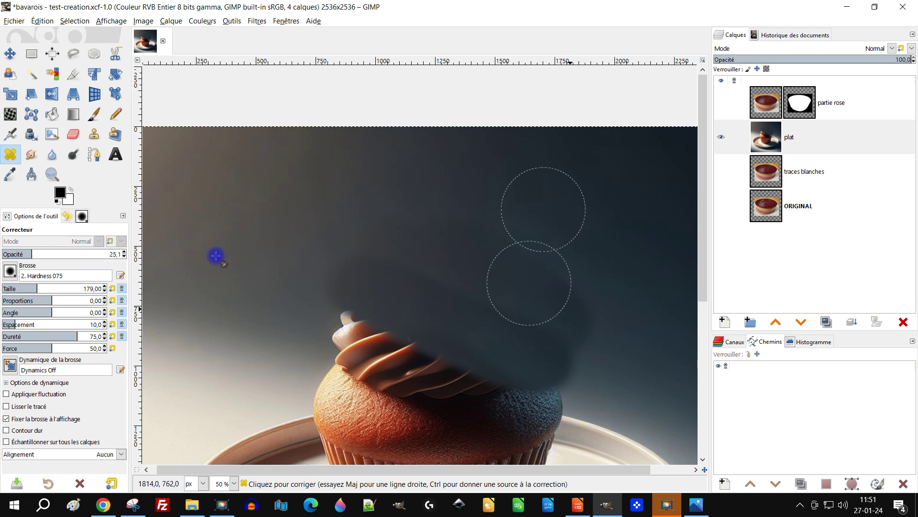
# - Set the Heal tool's opacity to 100 and blend the cloned patch's right and left edges using fresh background samples above them
pyautogui.moveTo(46, 250); pyautogui.dragTo(180, 263)
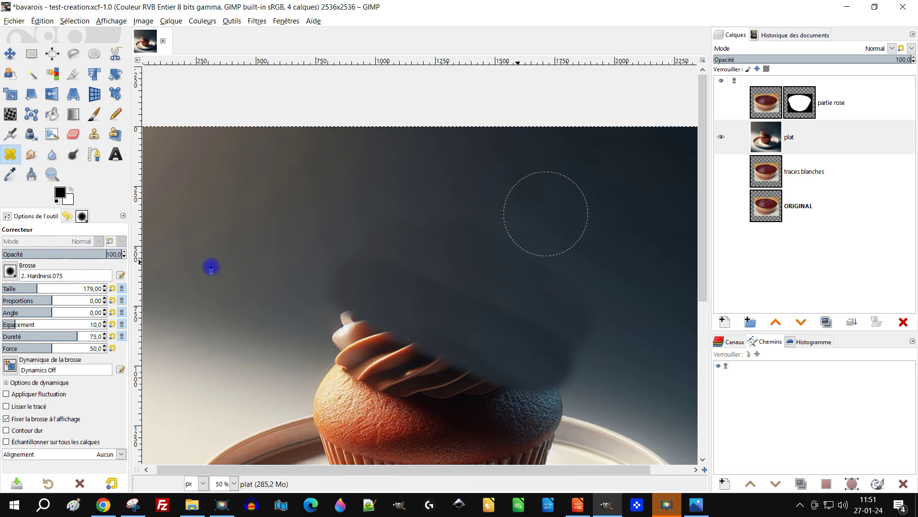
pyautogui.press('ctrl')
pyautogui.keyDown('ctrl'); pyautogui.click(555, 205); pyautogui.keyUp('ctrl')
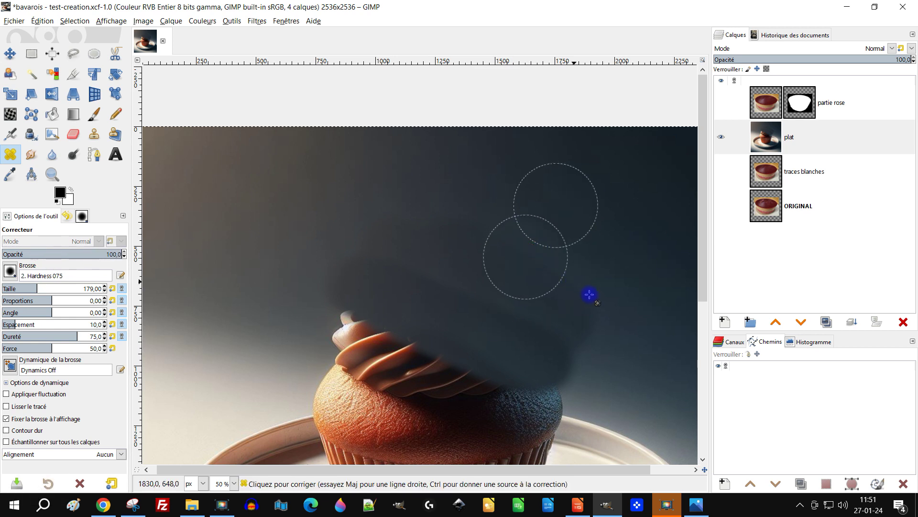
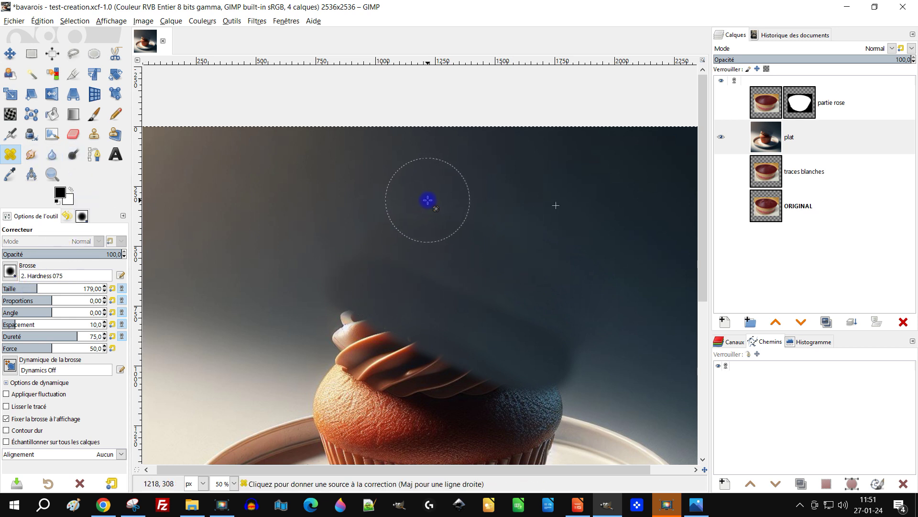
pyautogui.keyDown('ctrl'); pyautogui.click(427, 200); pyautogui.keyUp('ctrl')
pyautogui.click(357, 257)
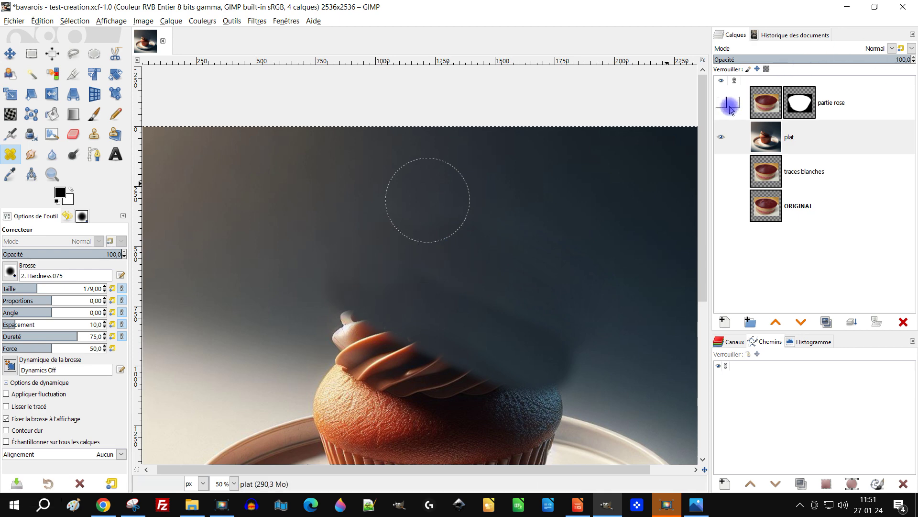
# - Show the partie rose layer and heal the plat background just above the bavarois's rim, sampling the area above its left side
pyautogui.click(728, 103)
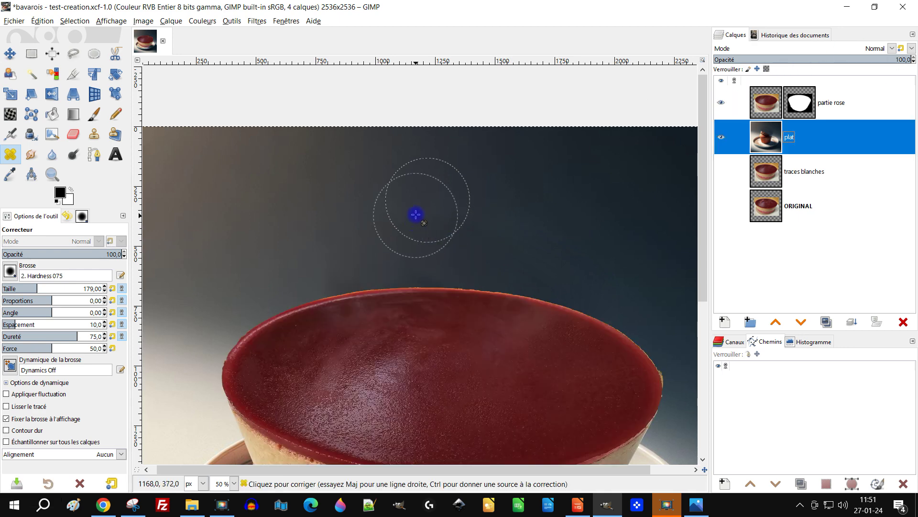
pyautogui.keyDown('ctrl'); pyautogui.click(303, 215); pyautogui.keyUp('ctrl')
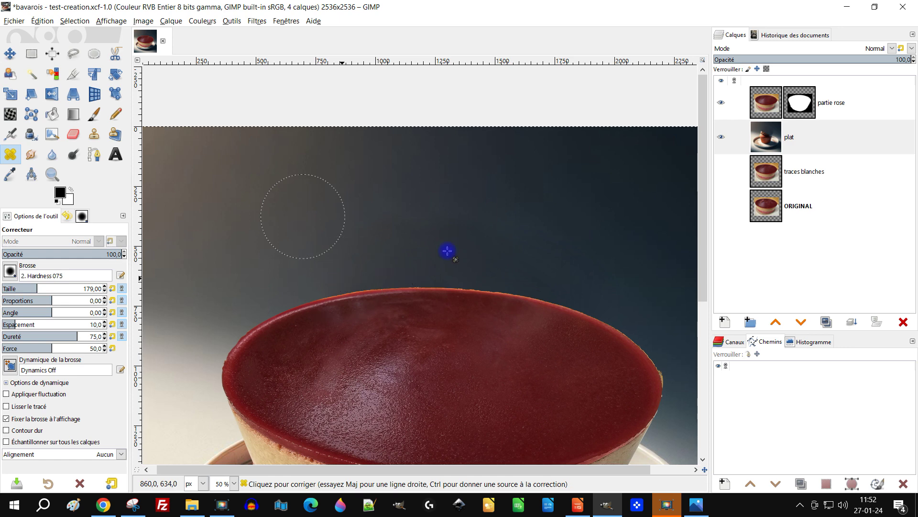
pyautogui.scroll(-4, 447, 250)
pyautogui.scroll(2, 513, 258)
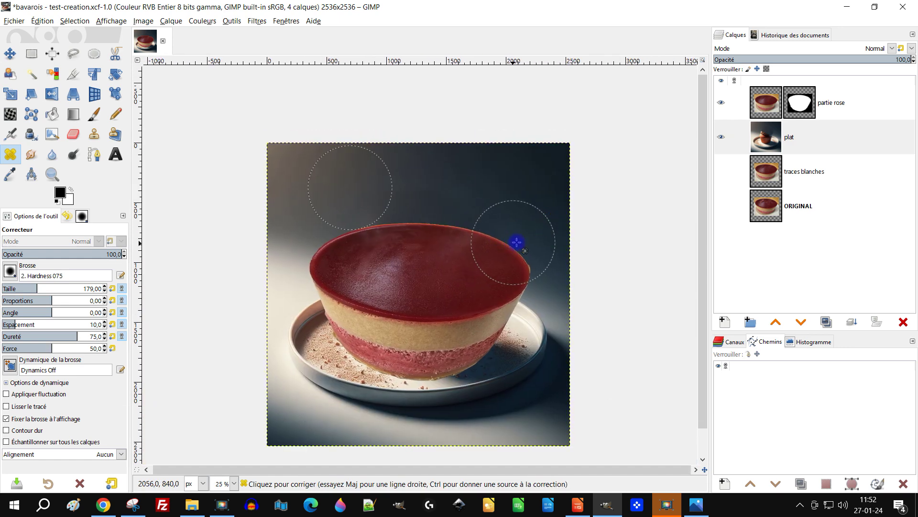
pyautogui.scroll(1, 426, 365)
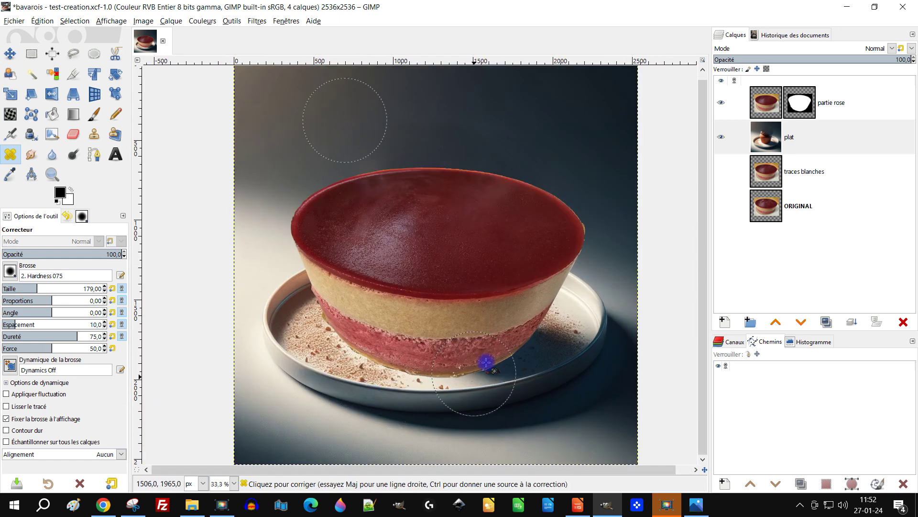
pyautogui.scroll(1, 430, 373)
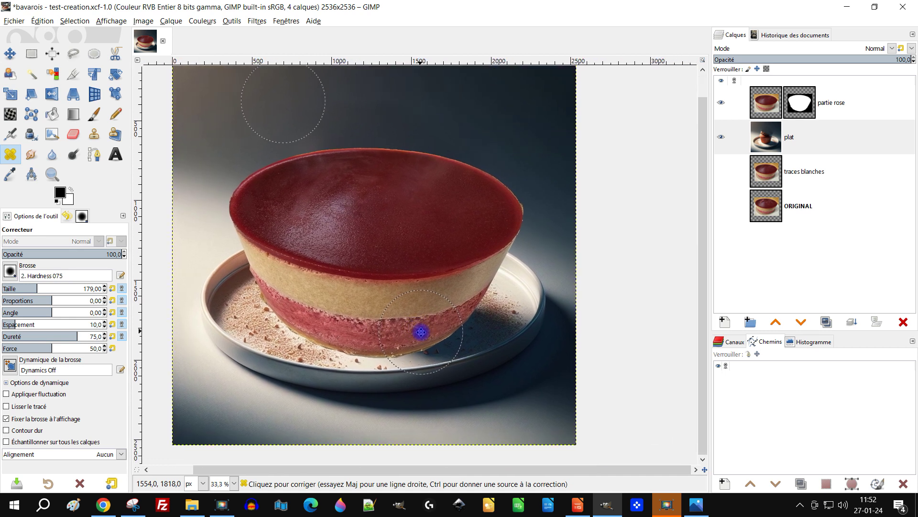
pyautogui.scroll(-1, 422, 382)
pyautogui.hscroll(-2, 421, 361)
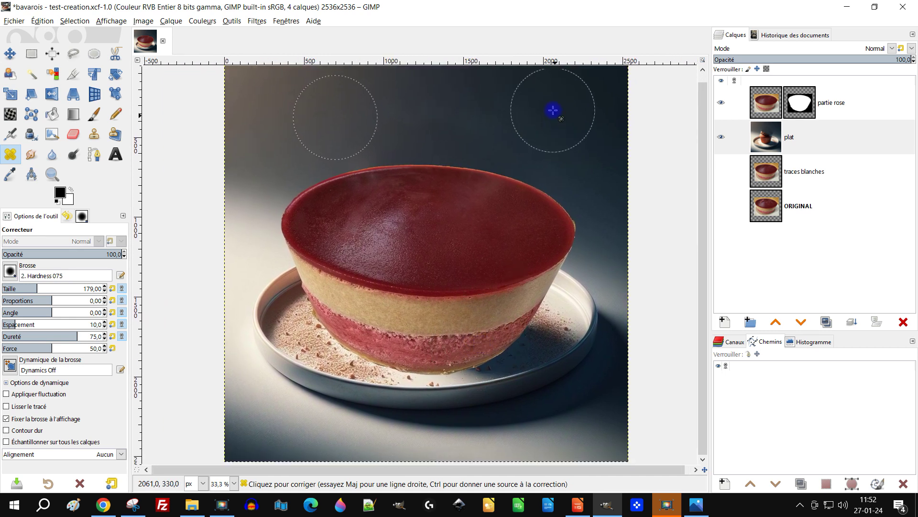
# - Save the image and paint the partie rose layer mask black along the bavarois's lower-left bottom edge
pyautogui.hotkey('ctrl', 's')
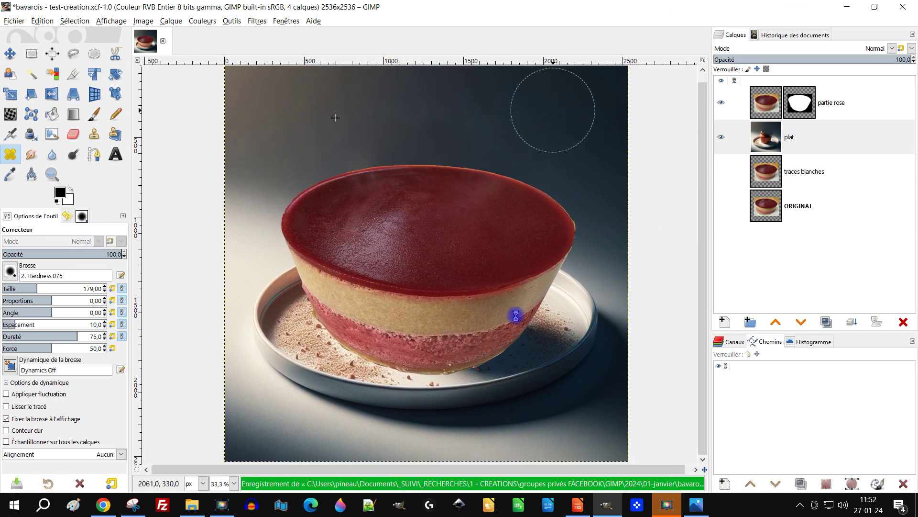
pyautogui.scroll(4, 431, 329)
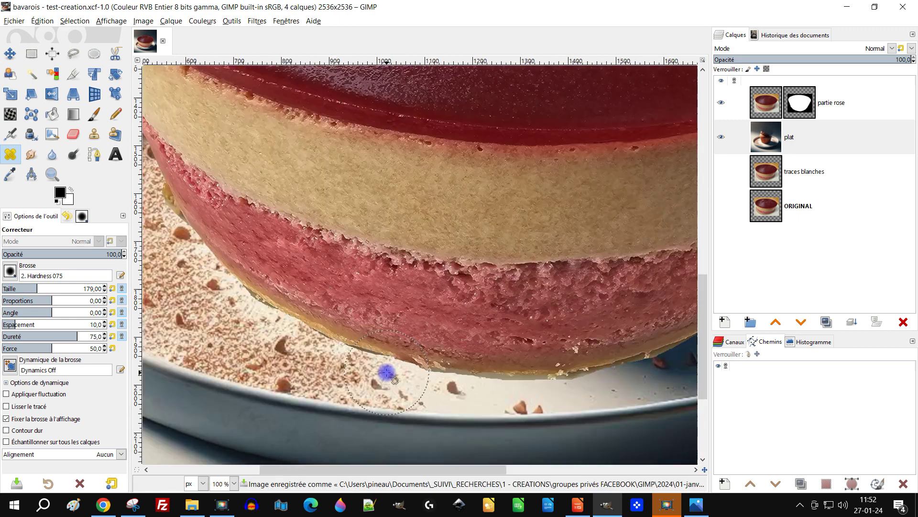
pyautogui.click(796, 106)
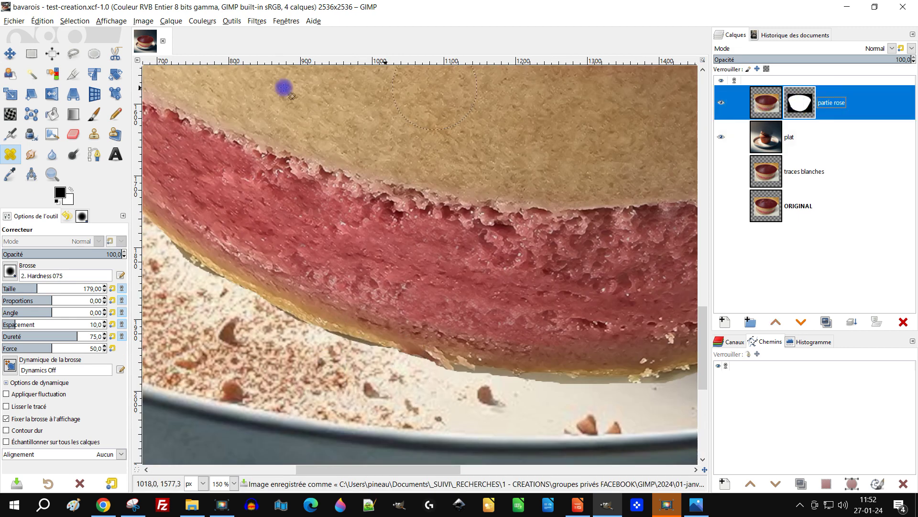
pyautogui.click(100, 116)
pyautogui.scroll(2, 308, 301)
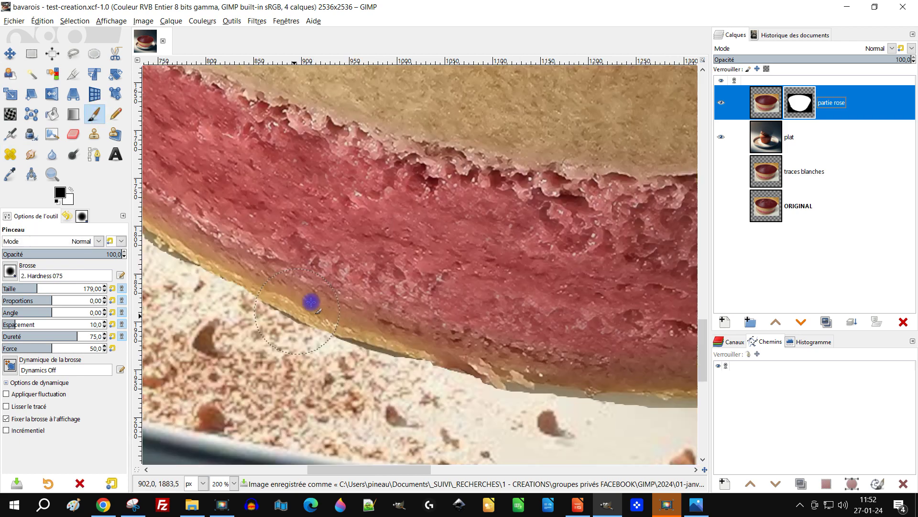
pyautogui.moveTo(400, 412)
pyautogui.mouseDown()
pyautogui.moveTo(389, 420)
pyautogui.moveTo(415, 416)
pyautogui.mouseUp()
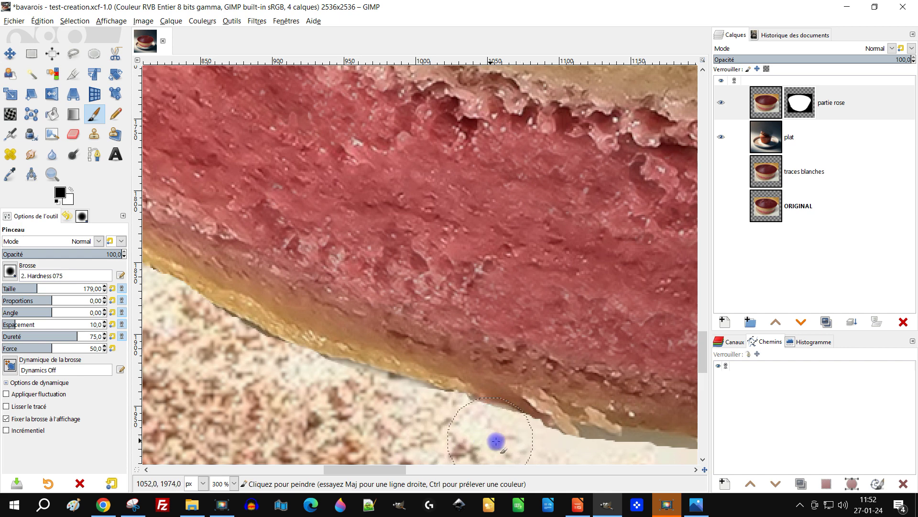
pyautogui.moveTo(572, 466)
pyautogui.mouseDown()
pyautogui.moveTo(619, 467)
pyautogui.moveTo(591, 457)
pyautogui.moveTo(608, 473)
pyautogui.moveTo(684, 467)
pyautogui.mouseUp()
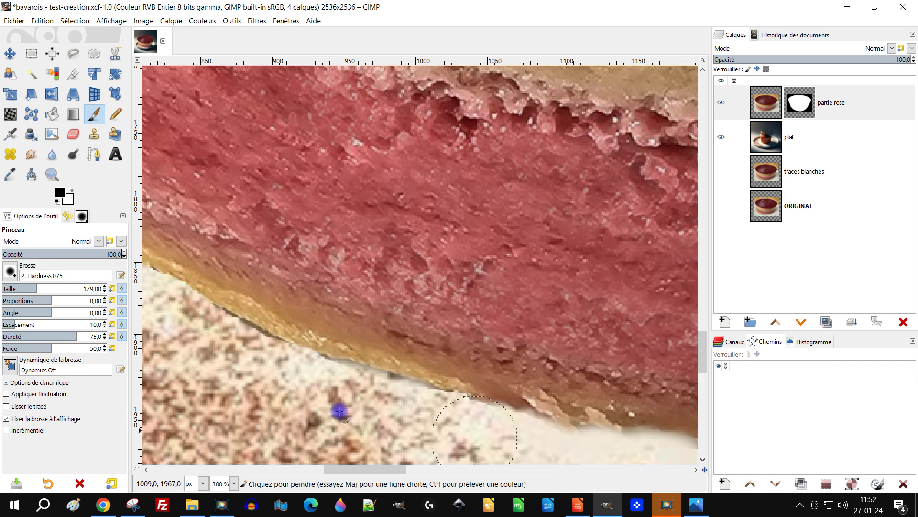
pyautogui.moveTo(244, 357)
pyautogui.mouseDown()
pyautogui.moveTo(272, 371)
pyautogui.moveTo(192, 337)
pyautogui.moveTo(427, 428)
pyautogui.moveTo(389, 411)
pyautogui.moveTo(523, 445)
pyautogui.moveTo(550, 464)
pyautogui.mouseUp()
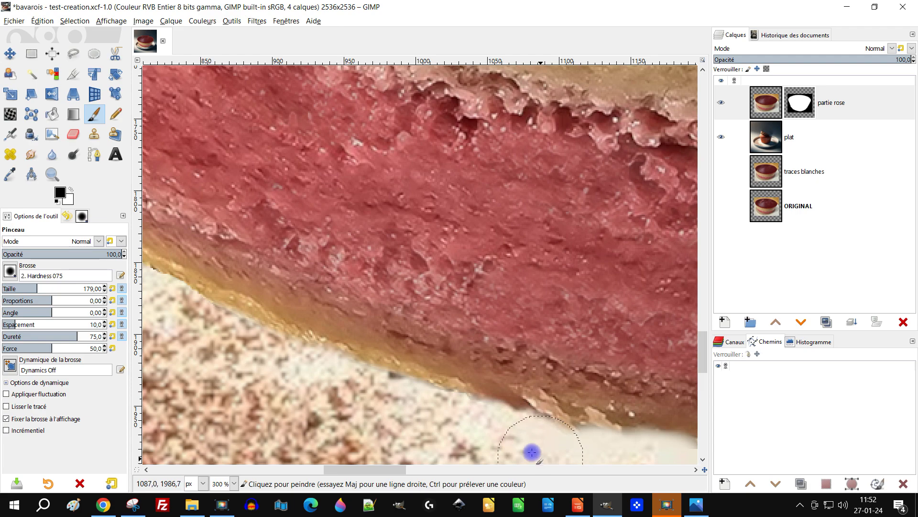
# - Paint the mask black over the pale residue beside the yellow bump on the bavarois's left edge, and undo the last stroke
pyautogui.scroll(-4, 498, 390)
pyautogui.scroll(2, 357, 301)
pyautogui.scroll(4, 356, 300)
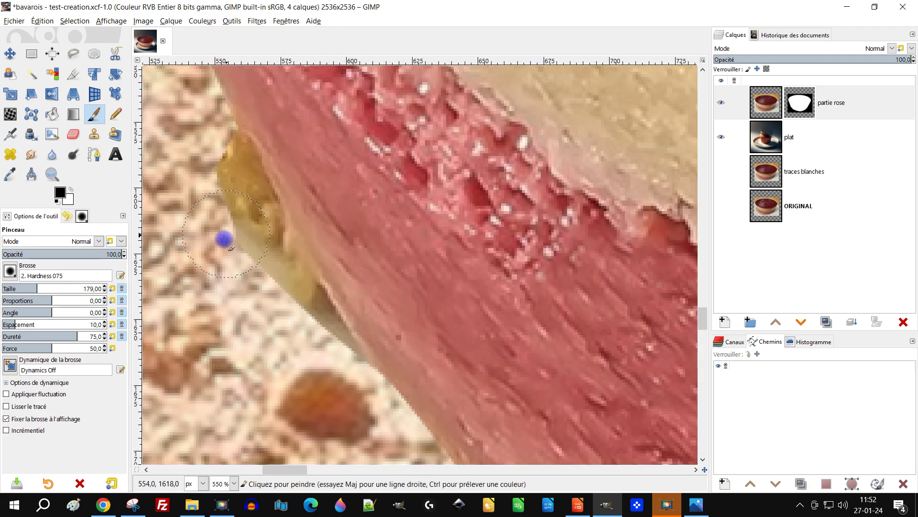
pyautogui.moveTo(280, 321)
pyautogui.mouseDown()
pyautogui.moveTo(322, 354)
pyautogui.moveTo(287, 297)
pyautogui.mouseUp()
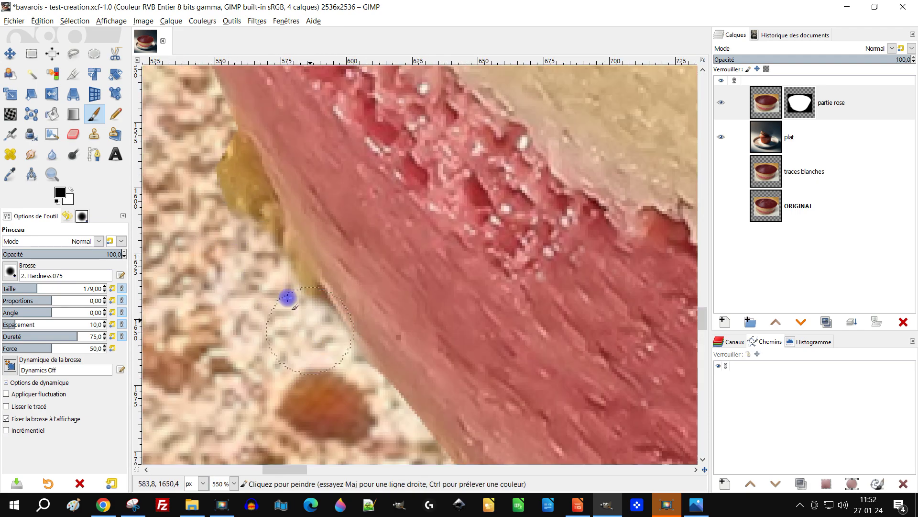
pyautogui.scroll(-3, 334, 151)
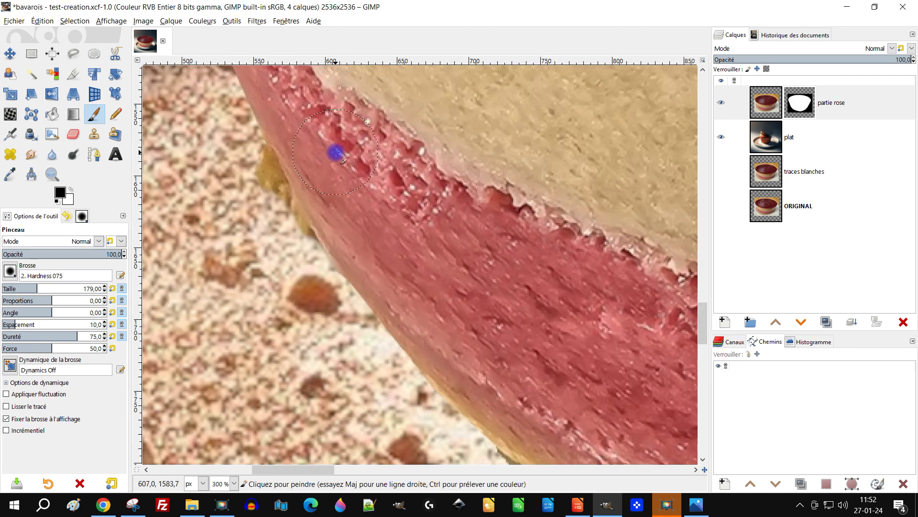
pyautogui.scroll(1, 180, 177)
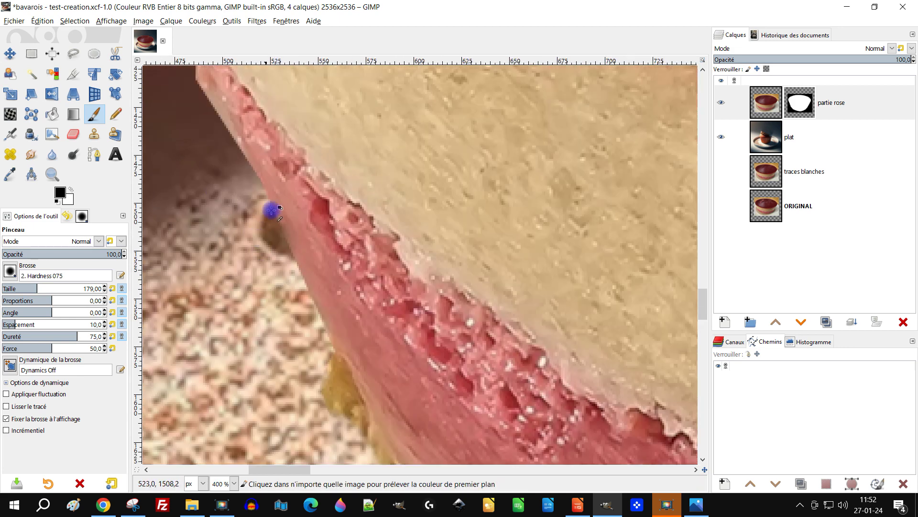
pyautogui.hotkey('ctrl', 'z')
pyautogui.scroll(-3, 482, 219)
pyautogui.scroll(4, 396, 166)
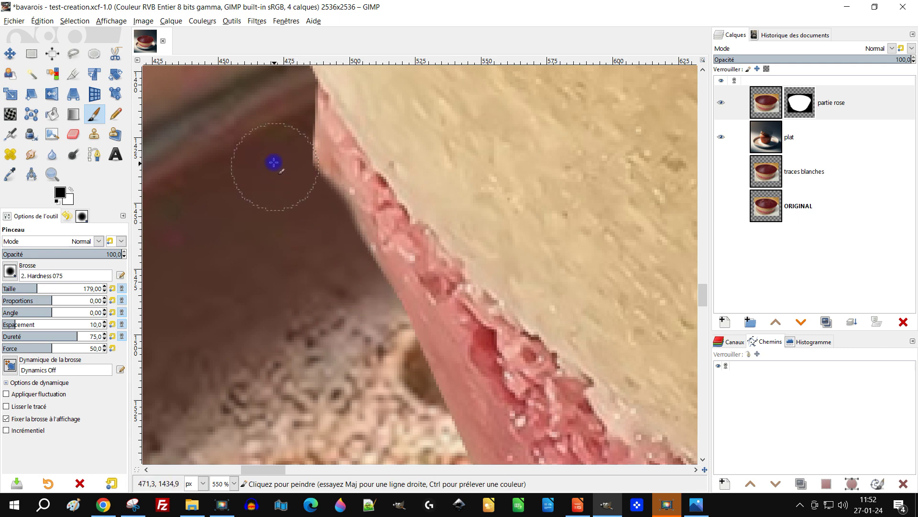
pyautogui.scroll(-5, 389, 199)
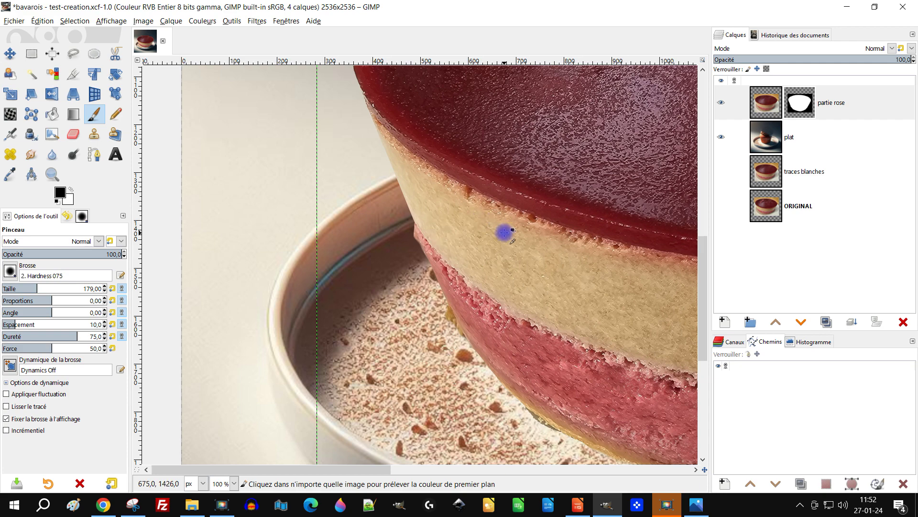
# - Mask out the grey residue under the bavarois's bottom centre, continuing along its base towards the right
pyautogui.scroll(4, 504, 233)
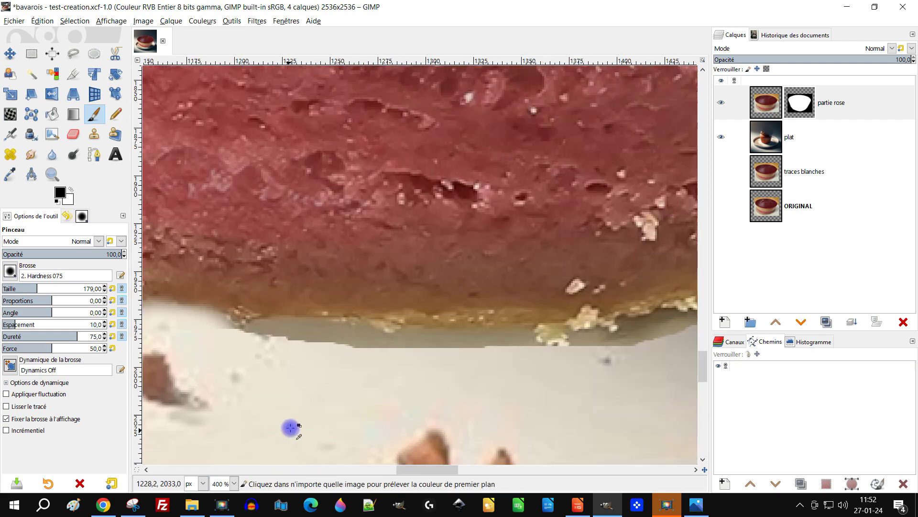
pyautogui.scroll(1, 291, 427)
pyautogui.moveTo(265, 338)
pyautogui.mouseDown()
pyautogui.moveTo(248, 328)
pyautogui.moveTo(580, 322)
pyautogui.moveTo(613, 329)
pyautogui.moveTo(602, 348)
pyautogui.mouseUp()
pyautogui.hscroll(5, 602, 349)
pyautogui.scroll(1, 603, 349)
pyautogui.moveTo(349, 421)
pyautogui.mouseDown()
pyautogui.moveTo(343, 395)
pyautogui.moveTo(622, 332)
pyautogui.moveTo(512, 359)
pyautogui.mouseUp()
pyautogui.hscroll(5, 295, 379)
pyautogui.scroll(1, 295, 380)
pyautogui.moveTo(295, 380)
pyautogui.mouseDown()
pyautogui.moveTo(367, 371)
pyautogui.moveTo(454, 338)
pyautogui.moveTo(359, 367)
pyautogui.mouseUp()
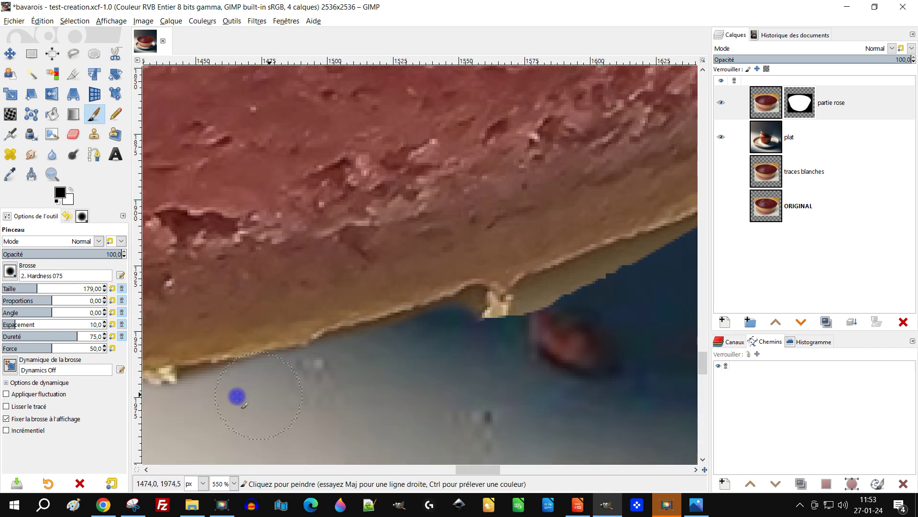
# - Mask out the remaining residue along the bavarois's lower-right edge up to the pink layer's side
pyautogui.hscroll(5, 182, 390)
pyautogui.scroll(1, 182, 389)
pyautogui.moveTo(307, 394)
pyautogui.mouseDown()
pyautogui.moveTo(657, 223)
pyautogui.moveTo(477, 359)
pyautogui.mouseUp()
pyautogui.moveTo(255, 426)
pyautogui.mouseDown()
pyautogui.moveTo(262, 400)
pyautogui.moveTo(256, 407)
pyautogui.mouseUp()
pyautogui.scroll(-3, 392, 303)
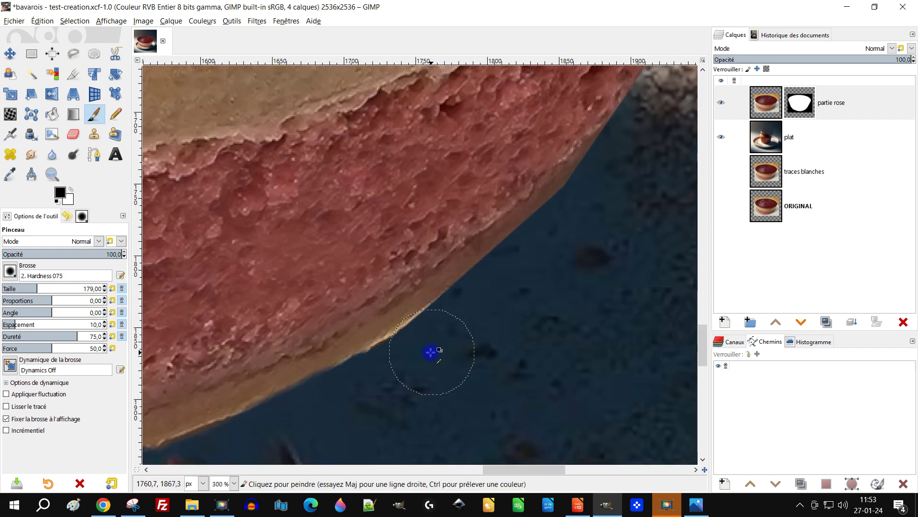
pyautogui.scroll(3, 432, 352)
pyautogui.moveTo(440, 351); pyautogui.dragTo(588, 220)
pyautogui.scroll(-7, 544, 241)
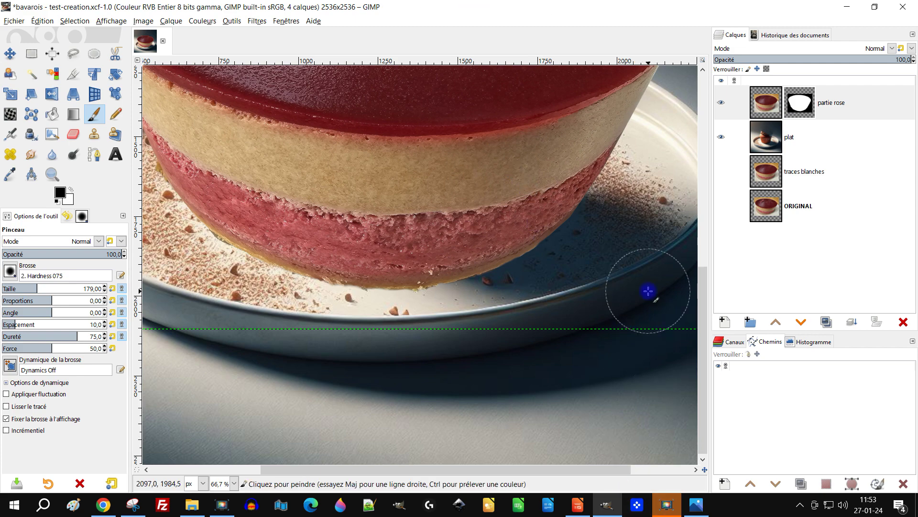
# - Duplicate the partie rose layer together with its mask
pyautogui.scroll(2, 581, 235)
pyautogui.scroll(4, 607, 411)
pyautogui.scroll(-2, 608, 411)
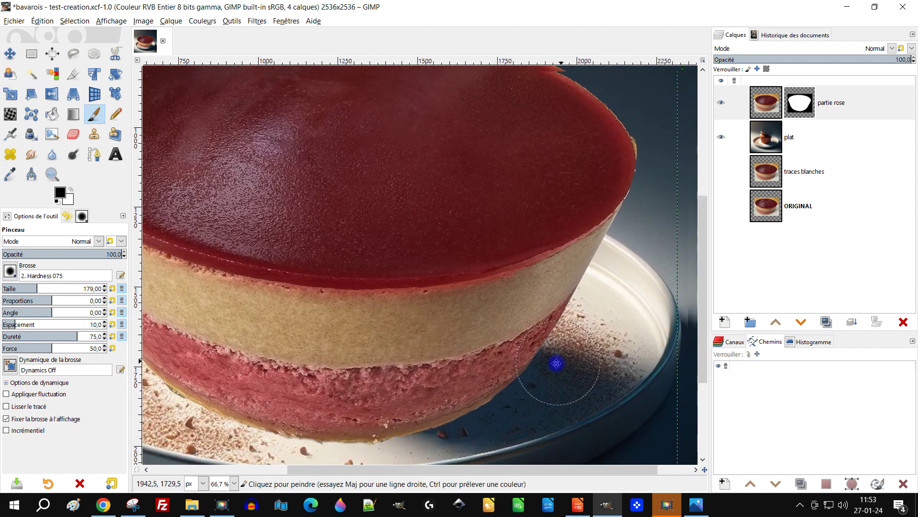
pyautogui.scroll(-1, 580, 339)
pyautogui.hscroll(-1, 569, 316)
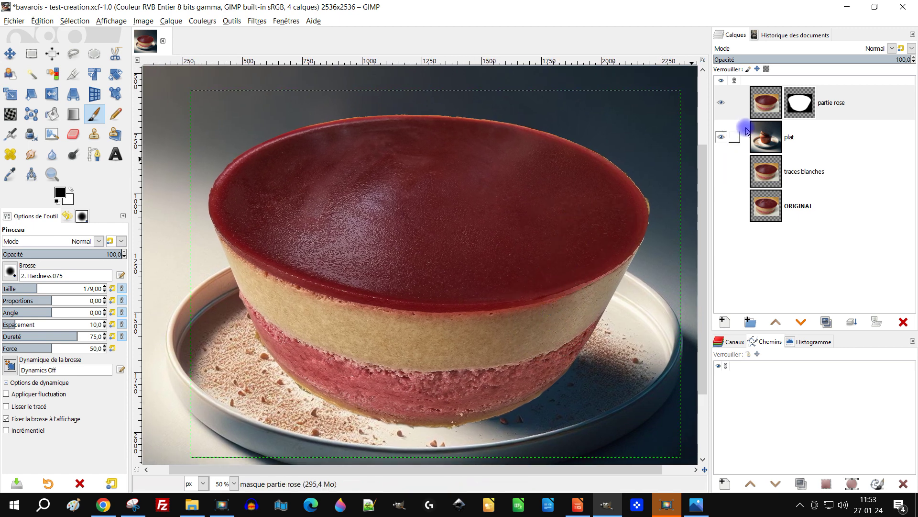
pyautogui.click(760, 105)
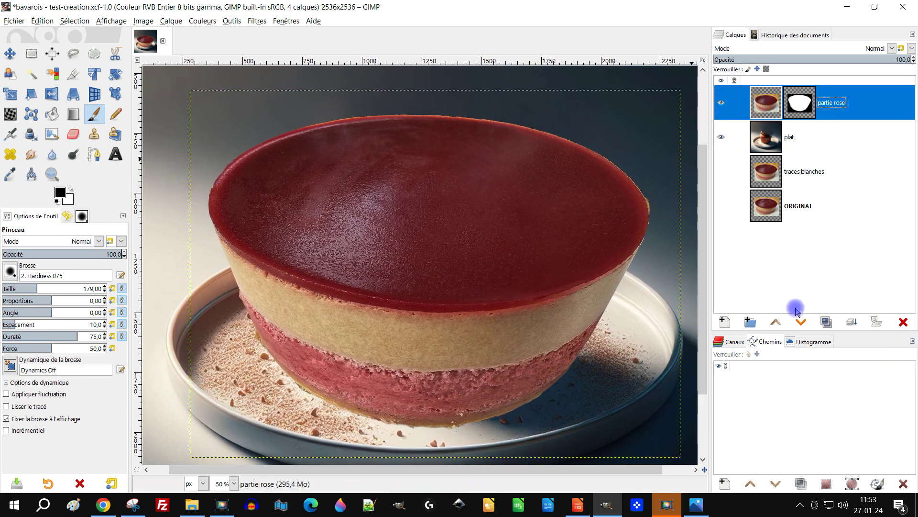
pyautogui.click(826, 323)
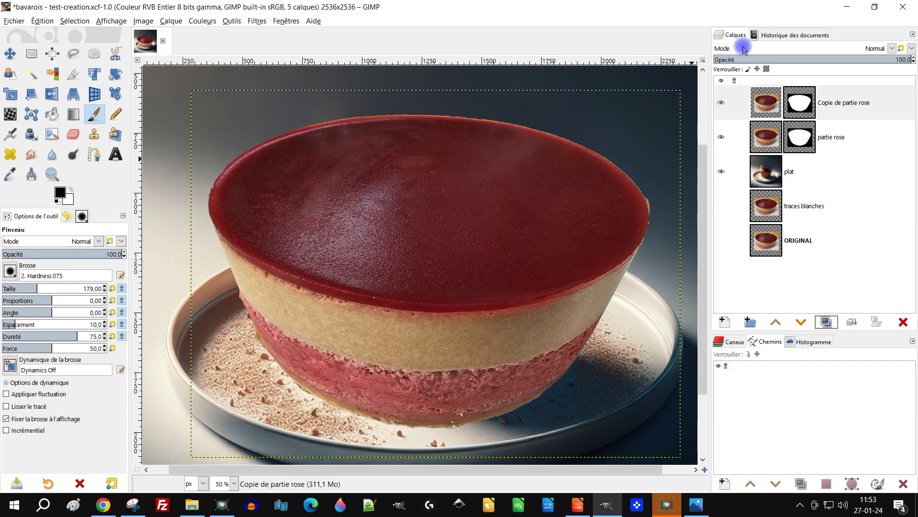
# - Extend the partie rose copy to the image dimensions and apply its layer mask
pyautogui.rightClick(773, 110)
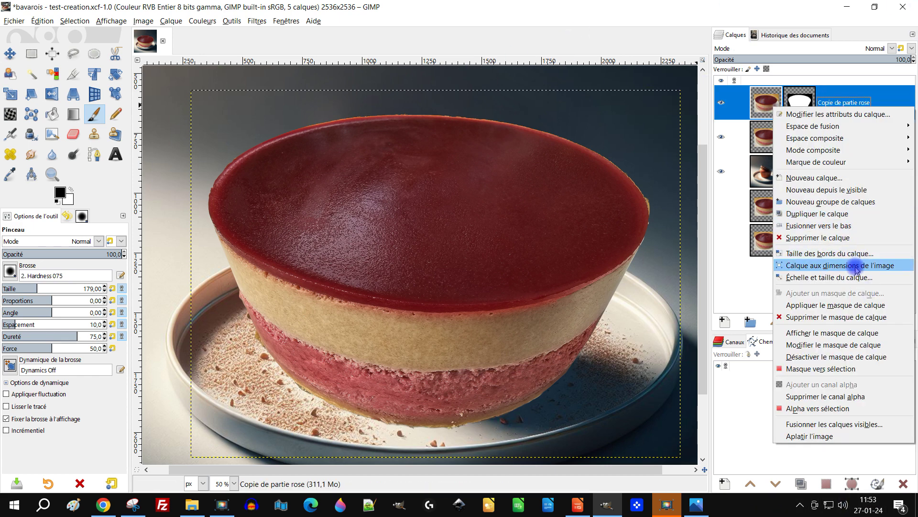
pyautogui.click(835, 265)
pyautogui.rightClick(766, 105)
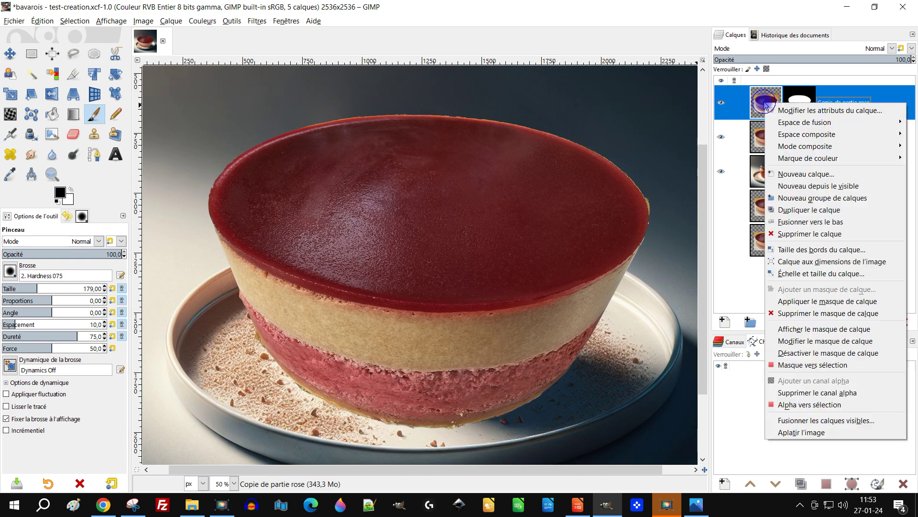
pyautogui.click(860, 306)
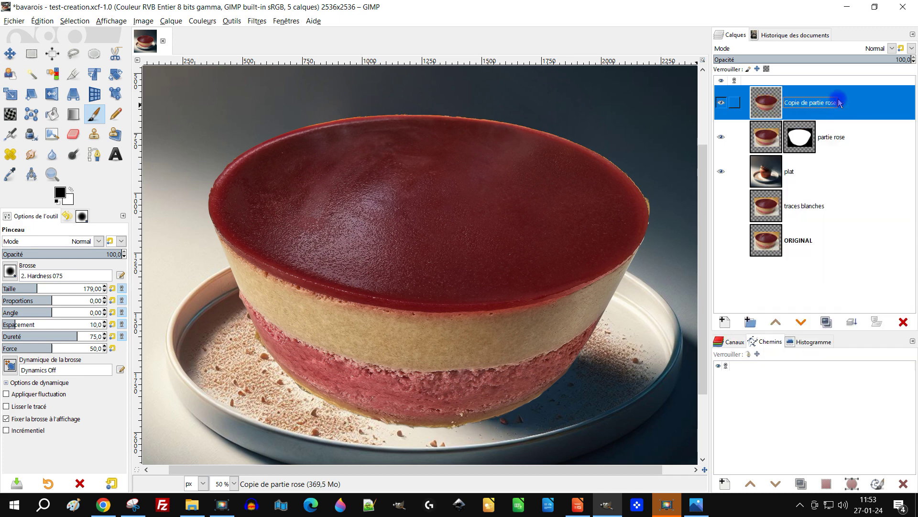
# - Duplicate the plat layer and move the copy to the top of the layer stack
pyautogui.click(775, 168)
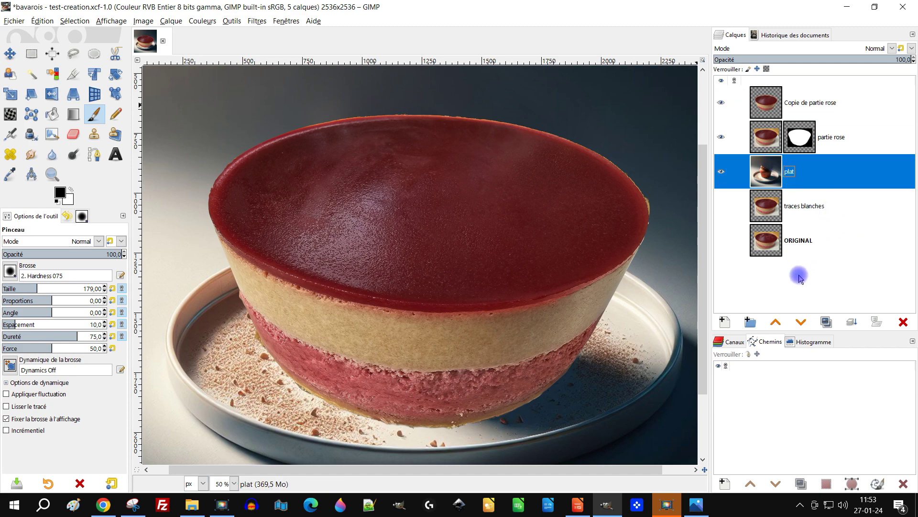
pyautogui.click(827, 322)
pyautogui.moveTo(764, 178); pyautogui.dragTo(766, 102)
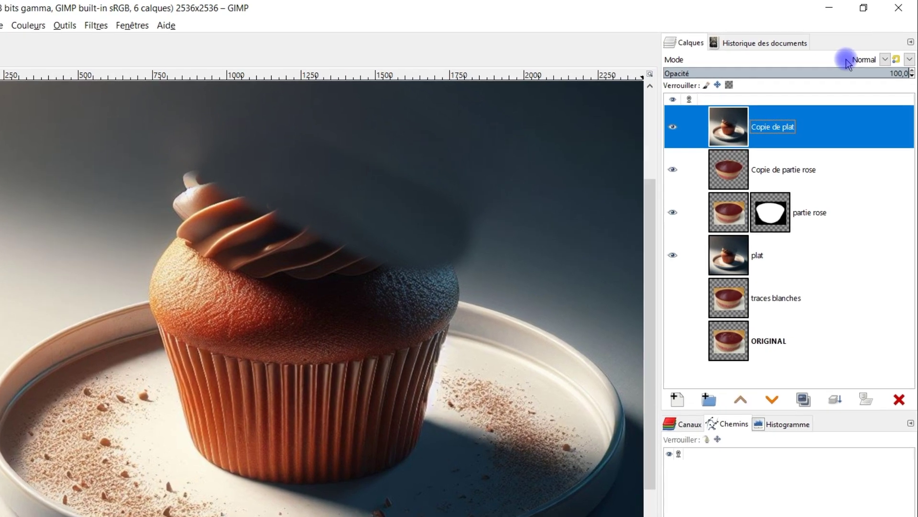
# - Set the blend mode of the plat copy to Lumière douce and keep that layer active
pyautogui.click(852, 59)
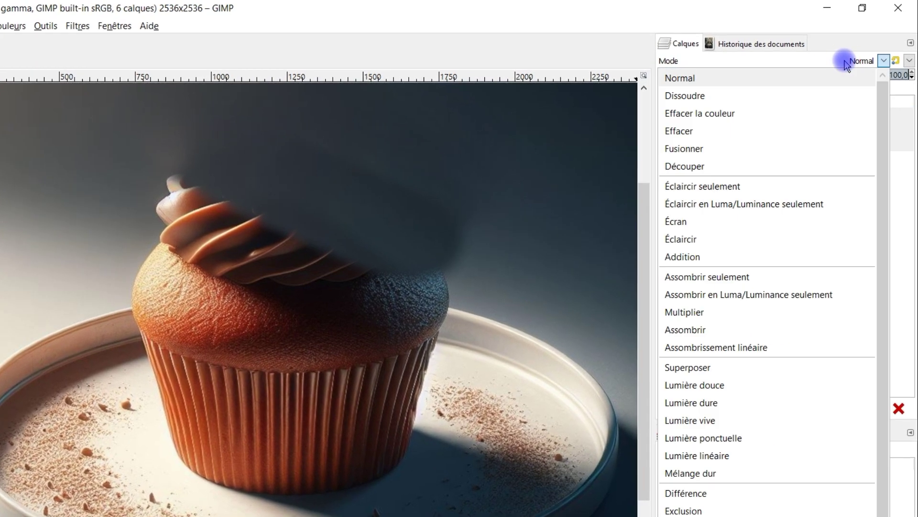
pyautogui.click(761, 385)
pyautogui.click(712, 190)
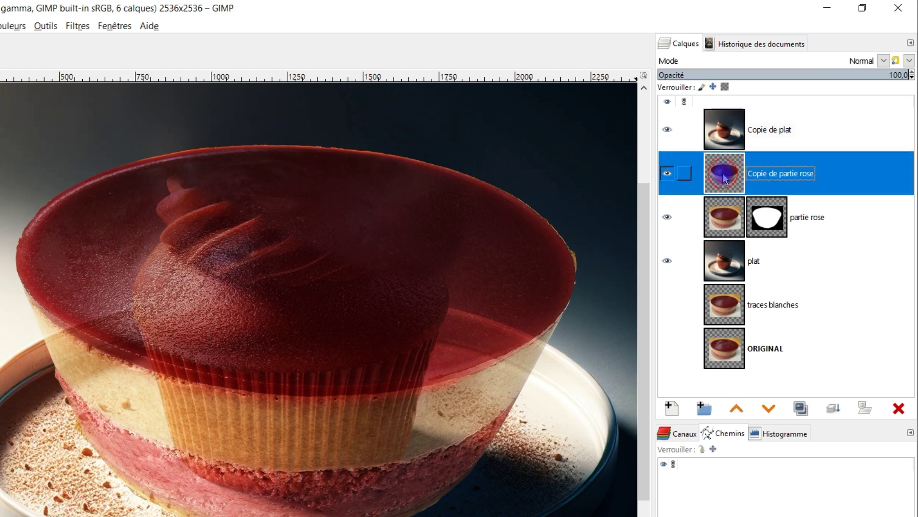
pyautogui.click(739, 137)
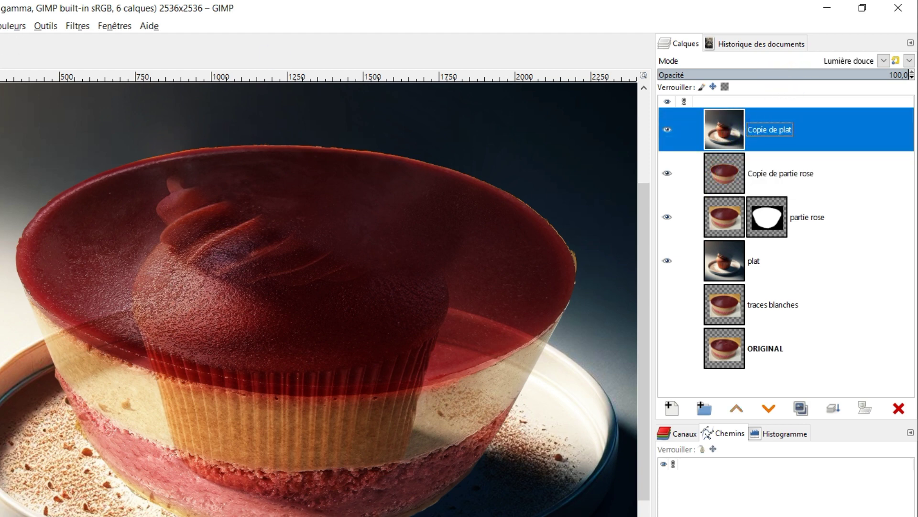
# - Blur the plat copy with a Gaussian blur of 95,61 in X and Y, comparing the image with and without the preview
pyautogui.click(16, 27)
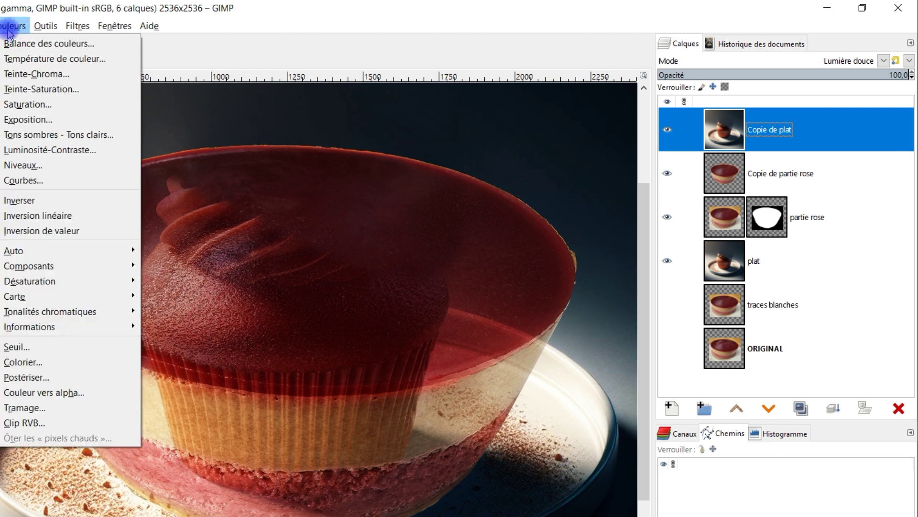
pyautogui.click(15, 26)
pyautogui.click(78, 26)
pyautogui.moveTo(134, 109)
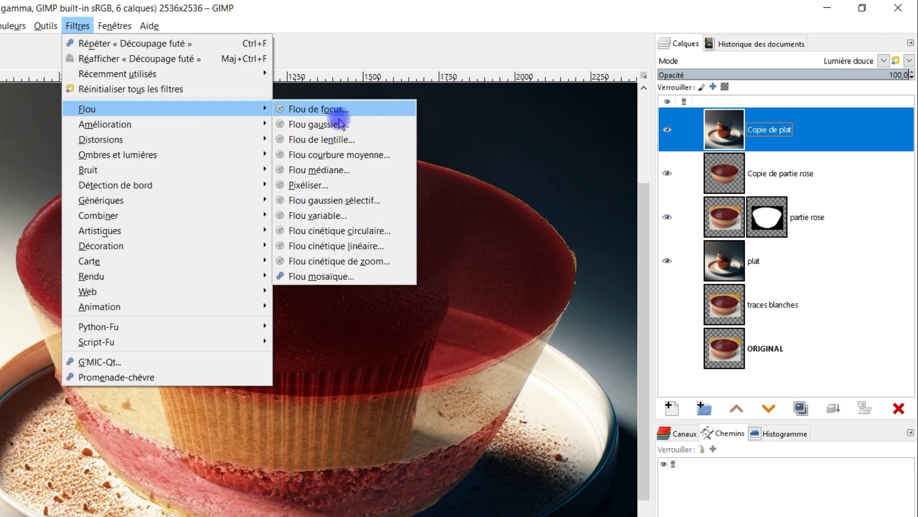
pyautogui.click(341, 124)
pyautogui.moveTo(631, 323); pyautogui.dragTo(787, 314)
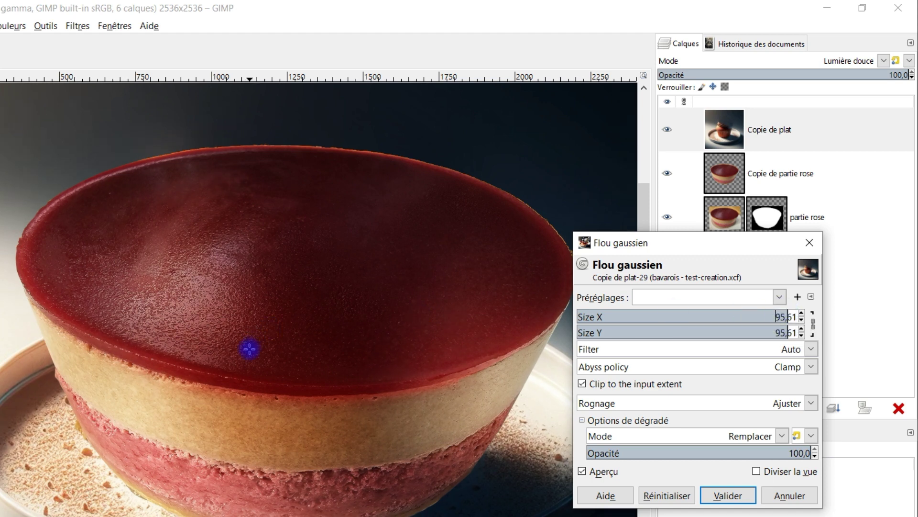
pyautogui.scroll(-2, 250, 349)
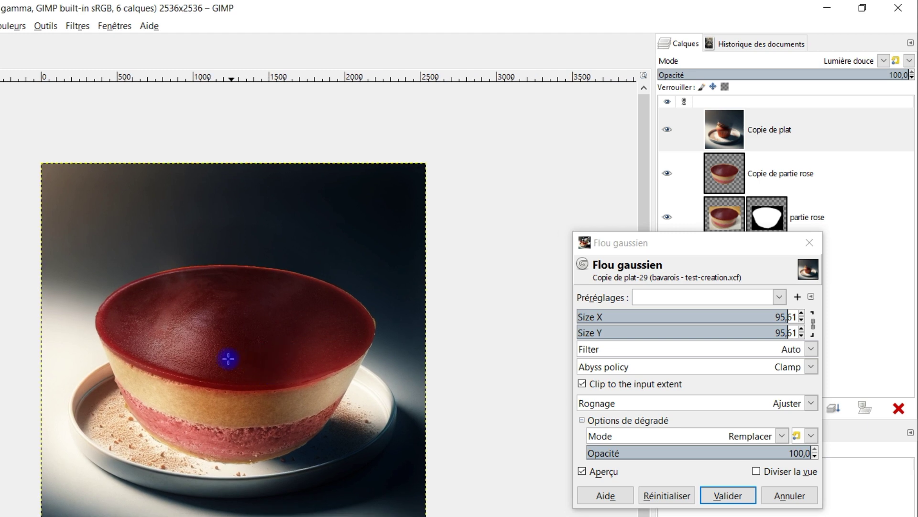
pyautogui.scroll(1, 242, 361)
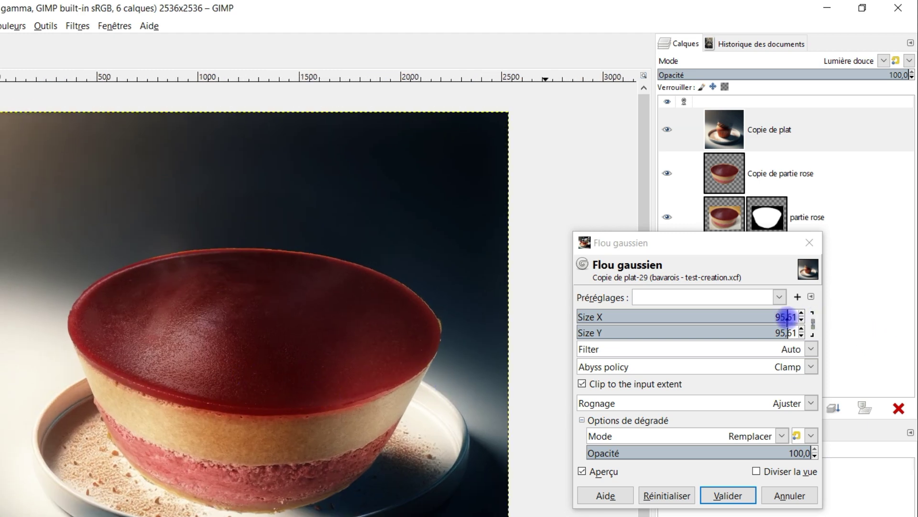
pyautogui.click(593, 471)
pyautogui.click(595, 471)
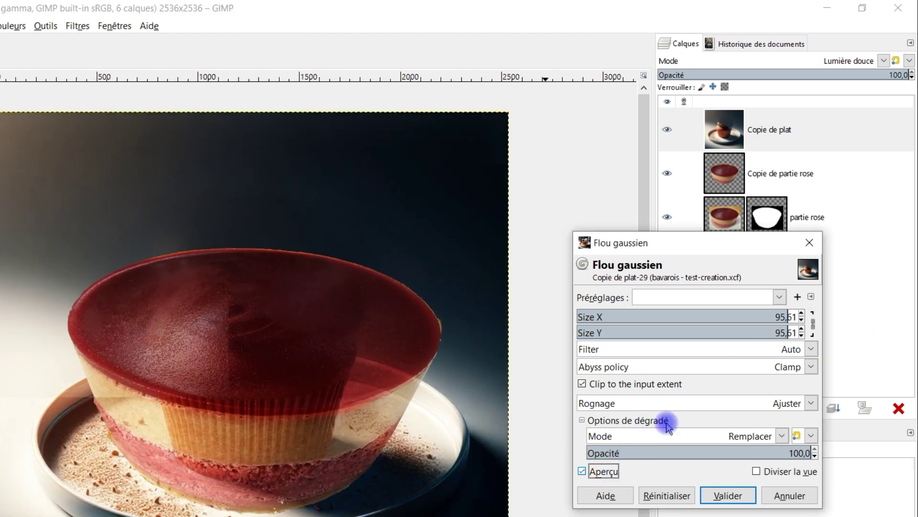
pyautogui.click(724, 495)
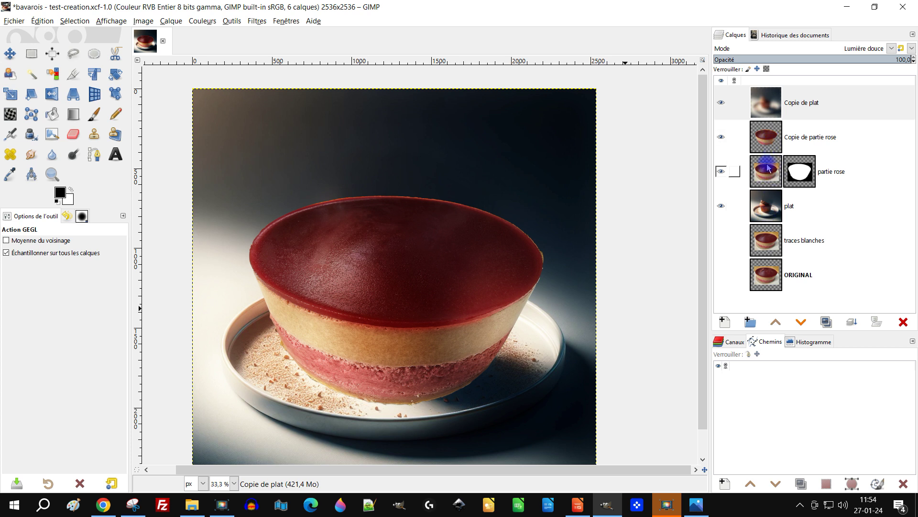
# - Hide the partie rose layer, then rename Copie de partie rose as ombre and place it directly below partie rose
pyautogui.click(723, 173)
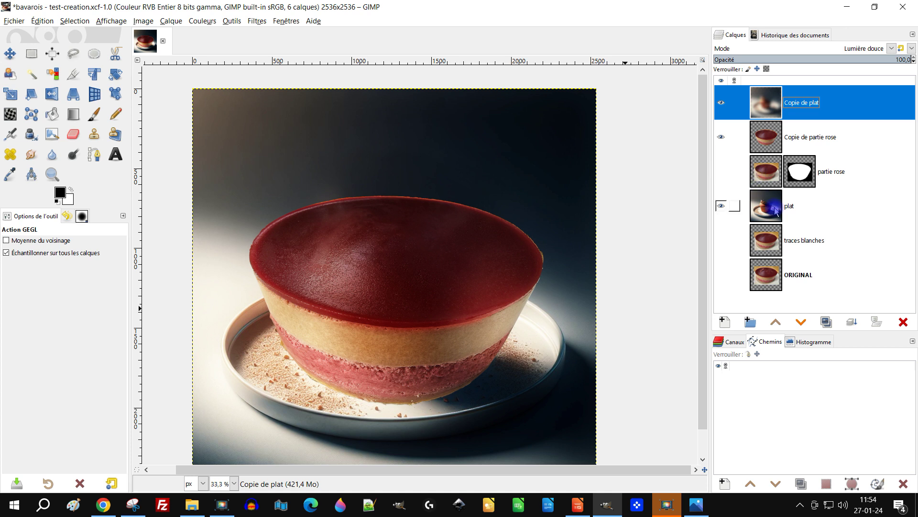
pyautogui.click(776, 145)
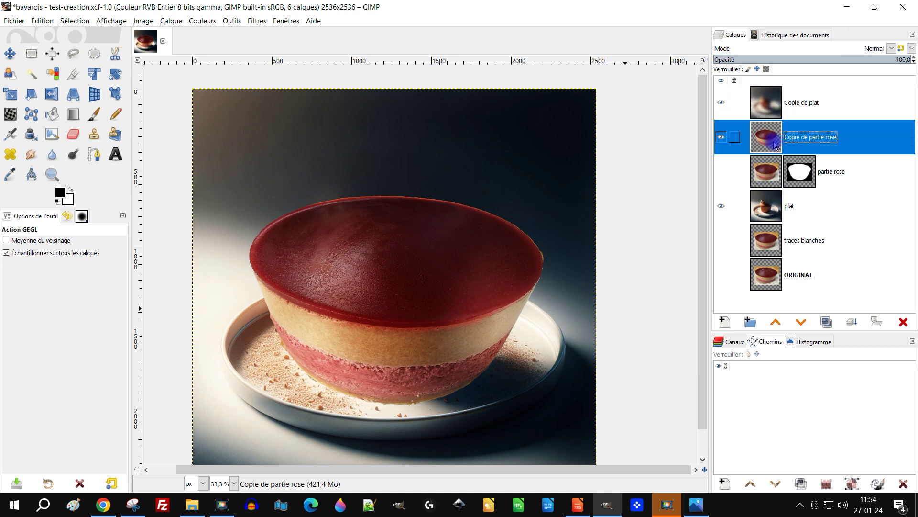
pyautogui.doubleClick(804, 137)
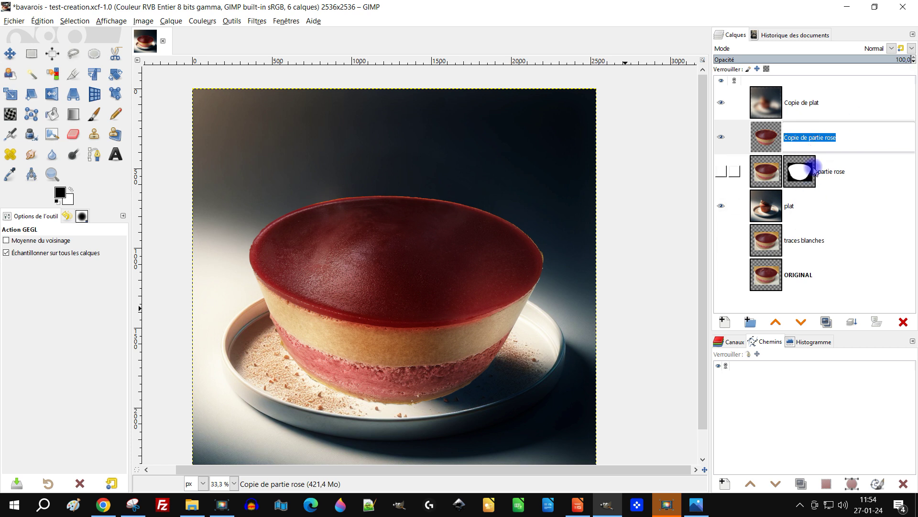
pyautogui.write('o')
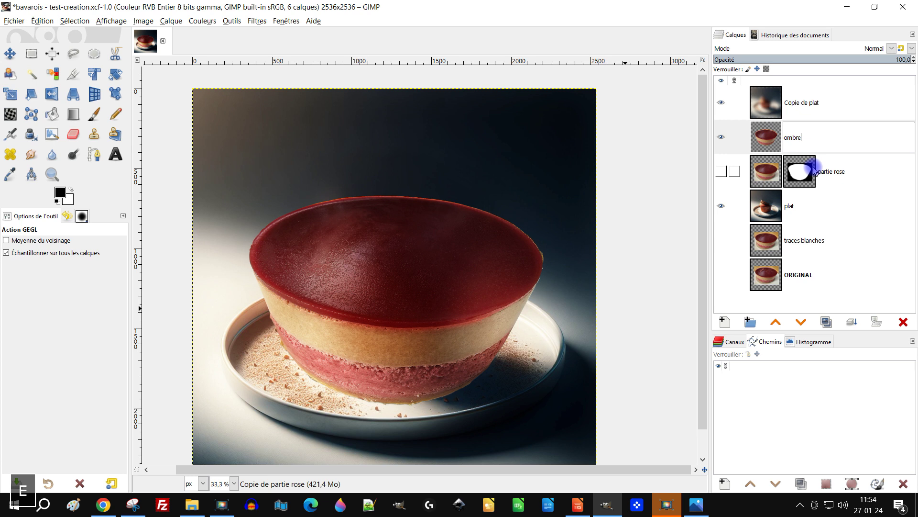
pyautogui.write('mbre')
pyautogui.press('Return')
pyautogui.click(802, 321)
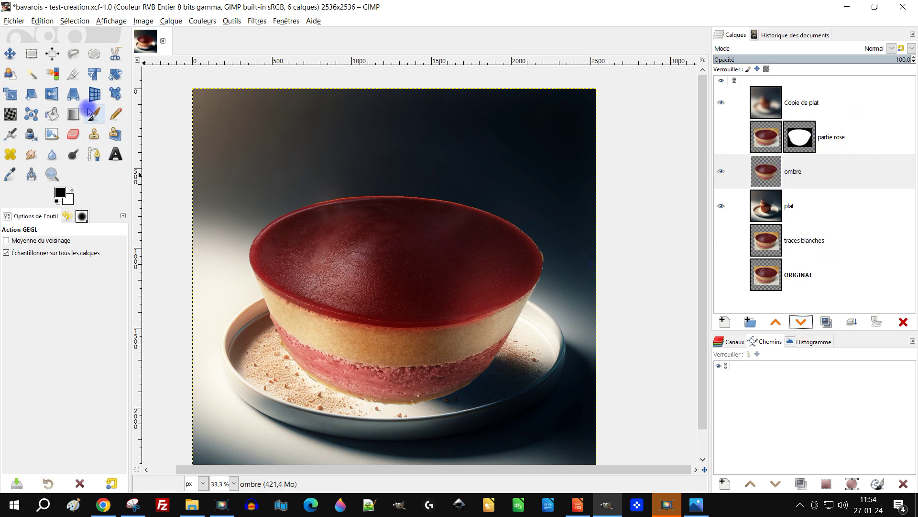
# - Paint a dark shadow over the plate at the dessert's right side on the ombre layer, then show the partie rose layer
pyautogui.click(98, 122)
pyautogui.scroll(2, 501, 401)
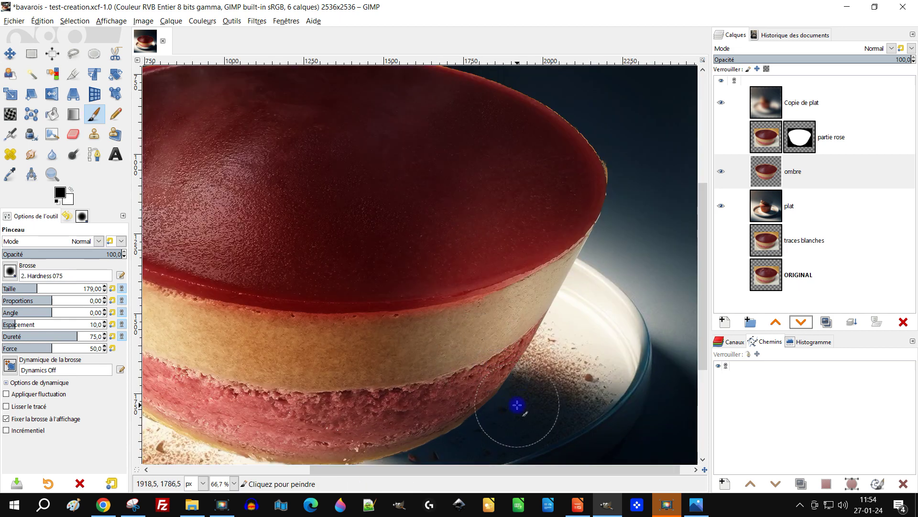
pyautogui.click(762, 170)
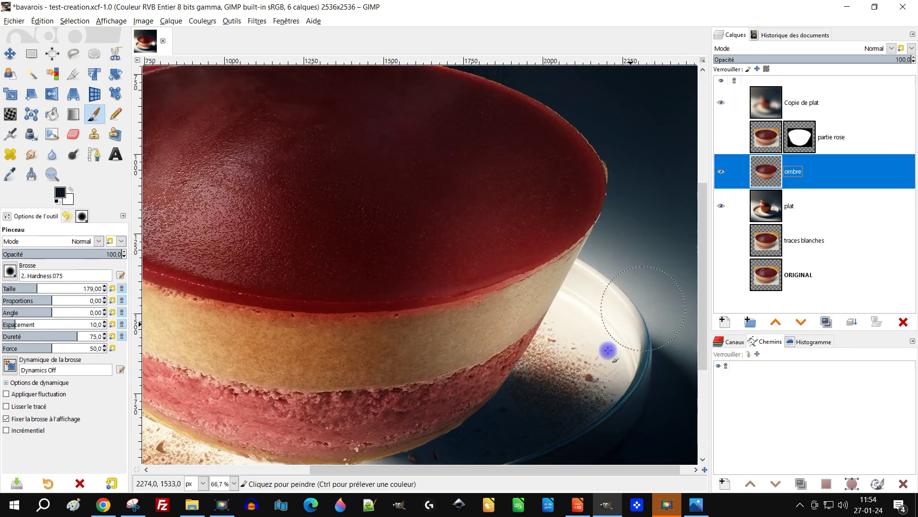
pyautogui.moveTo(545, 381)
pyautogui.mouseDown()
pyautogui.moveTo(604, 389)
pyautogui.moveTo(599, 377)
pyautogui.moveTo(538, 366)
pyautogui.moveTo(570, 358)
pyautogui.moveTo(611, 367)
pyautogui.moveTo(515, 359)
pyautogui.mouseUp()
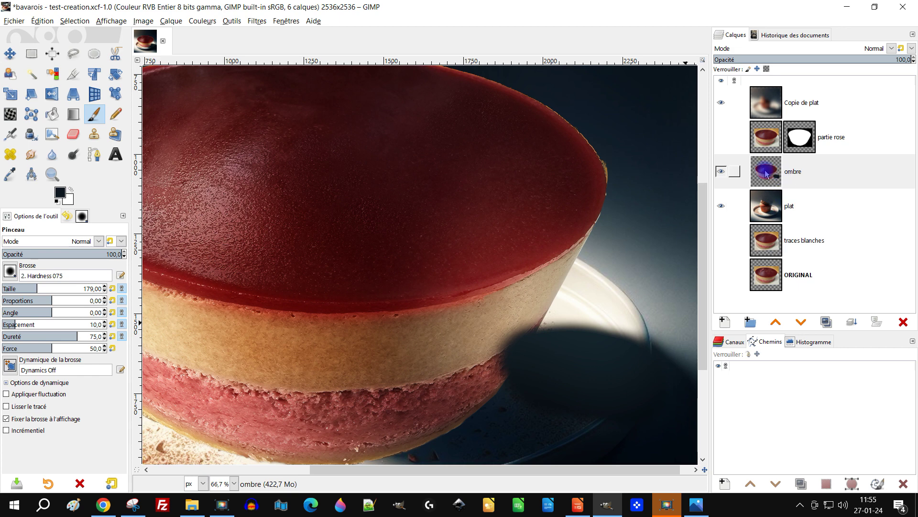
pyautogui.moveTo(766, 175); pyautogui.dragTo(752, 136)
pyautogui.click(723, 137)
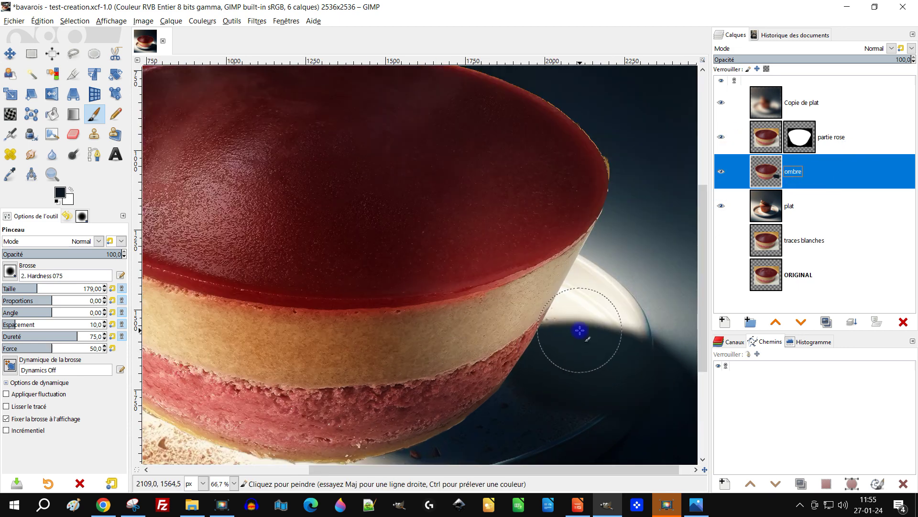
# - Extend the painted shadow over the right part of the plate and beneath the dessert's base on the ombre layer
pyautogui.click(570, 331)
pyautogui.moveTo(570, 330)
pyautogui.mouseDown()
pyautogui.moveTo(648, 341)
pyautogui.moveTo(534, 320)
pyautogui.moveTo(589, 341)
pyautogui.mouseUp()
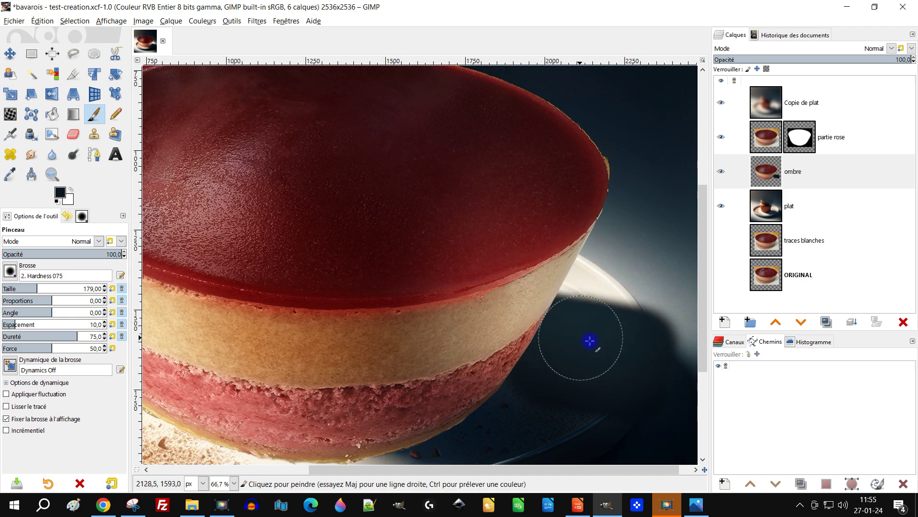
pyautogui.scroll(-2, 590, 340)
pyautogui.scroll(1, 537, 317)
pyautogui.moveTo(560, 315)
pyautogui.mouseDown()
pyautogui.moveTo(607, 331)
pyautogui.moveTo(566, 369)
pyautogui.mouseUp()
pyautogui.moveTo(504, 395)
pyautogui.mouseDown()
pyautogui.moveTo(523, 383)
pyautogui.moveTo(582, 407)
pyautogui.mouseUp()
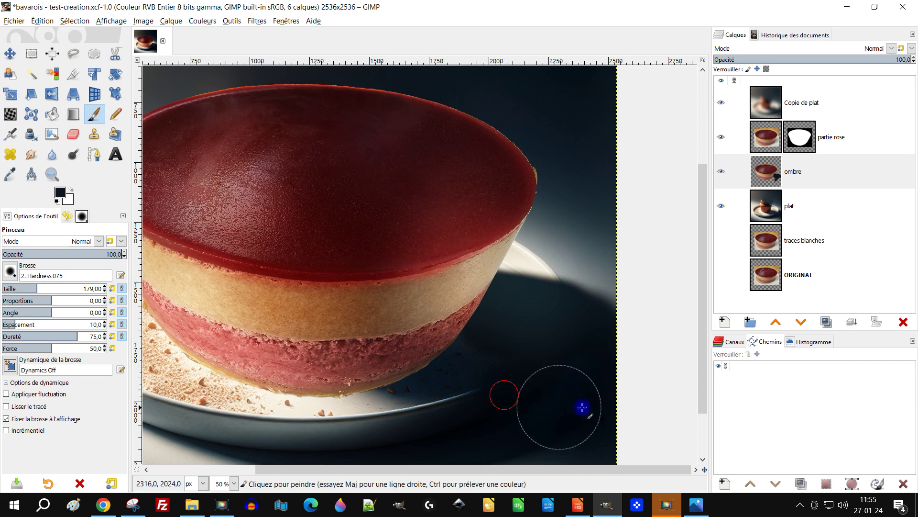
pyautogui.scroll(1, 380, 402)
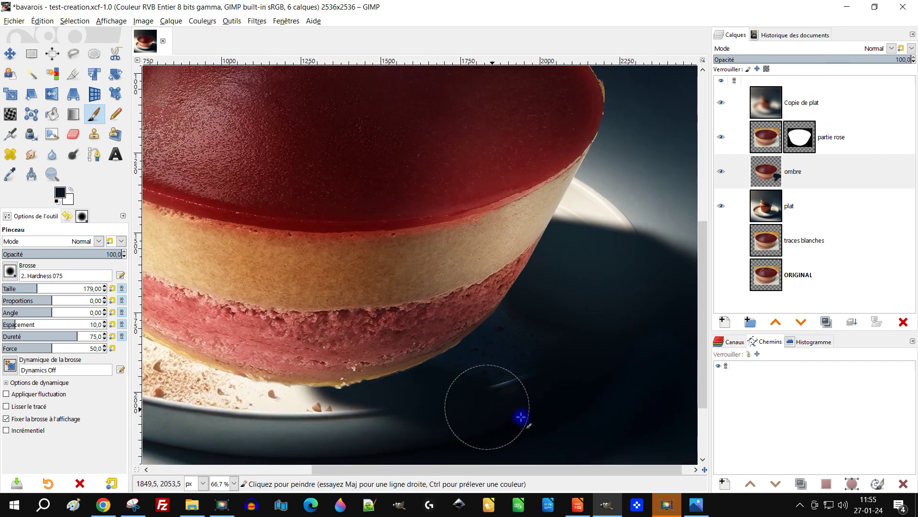
pyautogui.scroll(-2, 567, 365)
pyautogui.scroll(2, 450, 373)
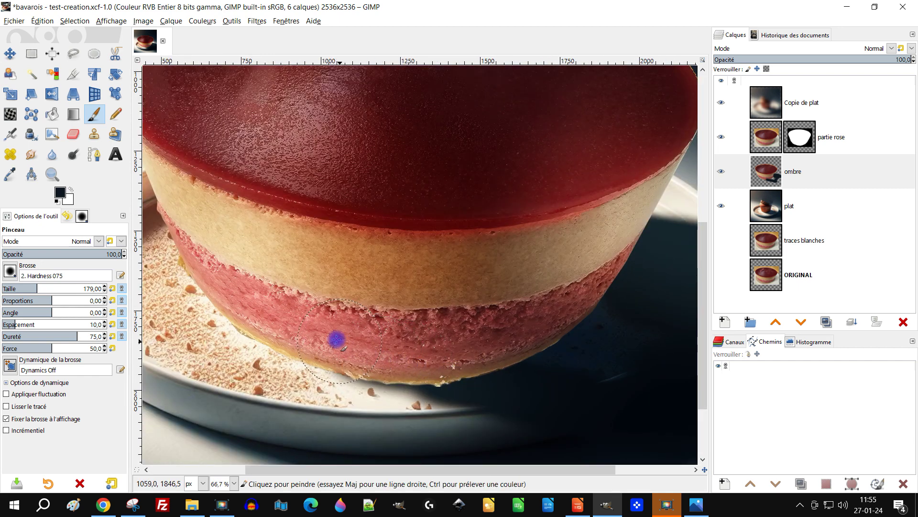
pyautogui.scroll(-2, 342, 311)
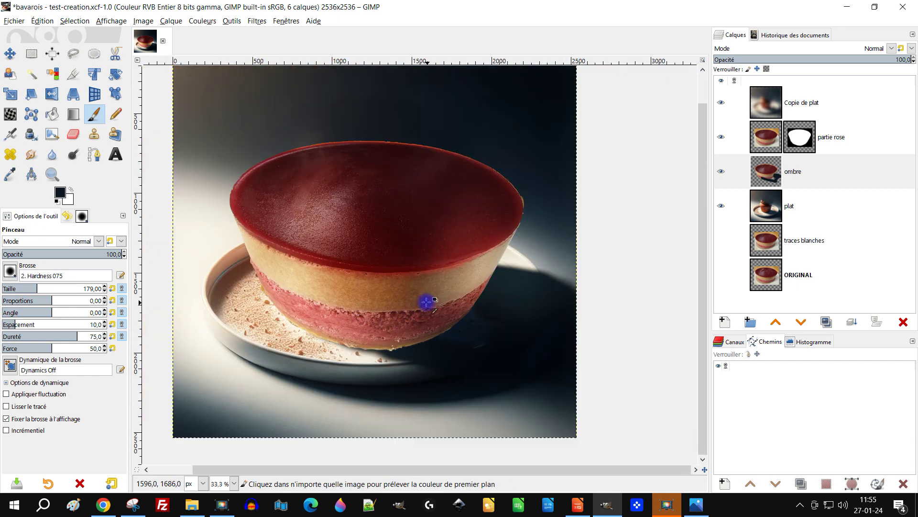
pyautogui.scroll(2, 443, 312)
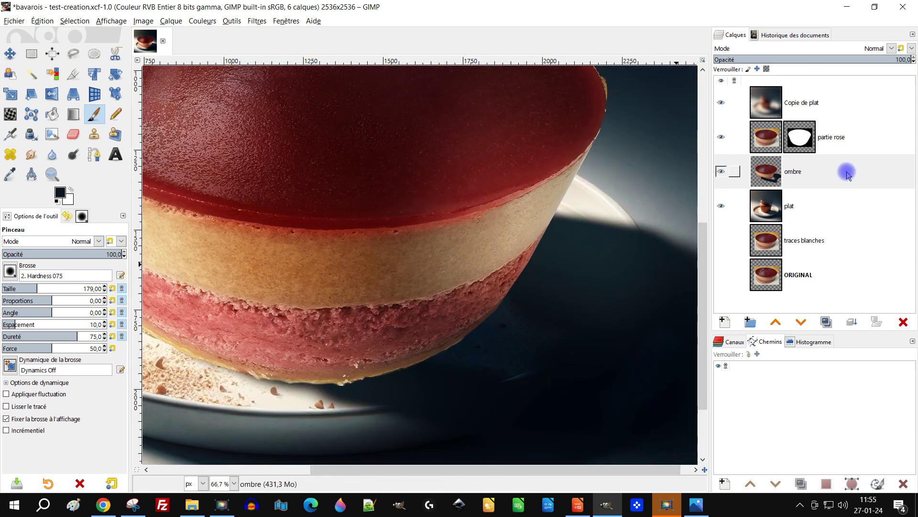
# - Isolate the ombre layer, fill the unpainted gap in the shadow under the dessert, and show all layers again
pyautogui.keyDown('shift'); pyautogui.click(722, 173); pyautogui.keyUp('shift')
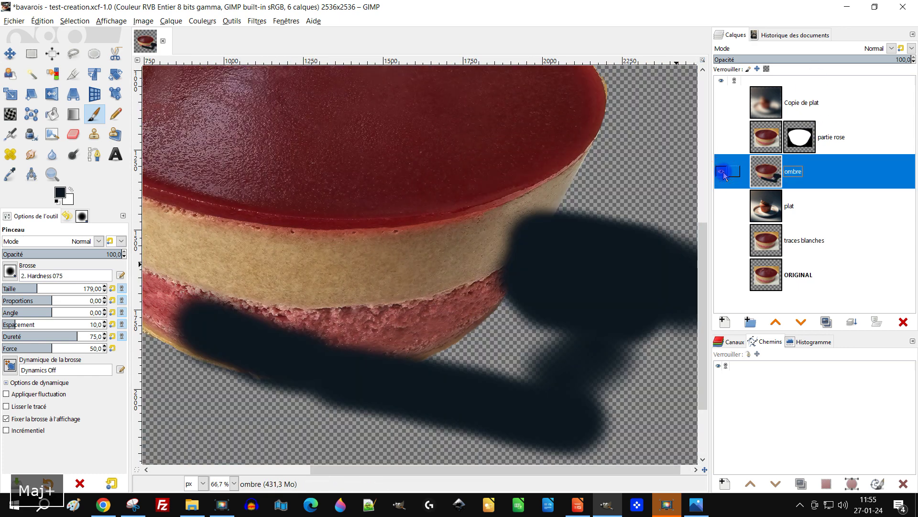
pyautogui.moveTo(525, 343)
pyautogui.mouseDown()
pyautogui.moveTo(501, 348)
pyautogui.moveTo(507, 335)
pyautogui.moveTo(482, 335)
pyautogui.moveTo(450, 353)
pyautogui.mouseUp()
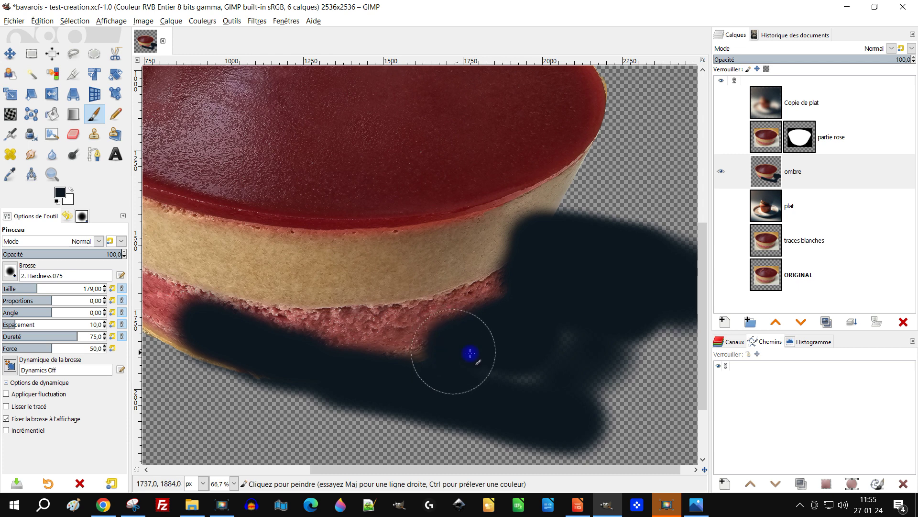
pyautogui.keyDown('shift'); pyautogui.click(723, 172); pyautogui.keyUp('shift')
pyautogui.press('-')
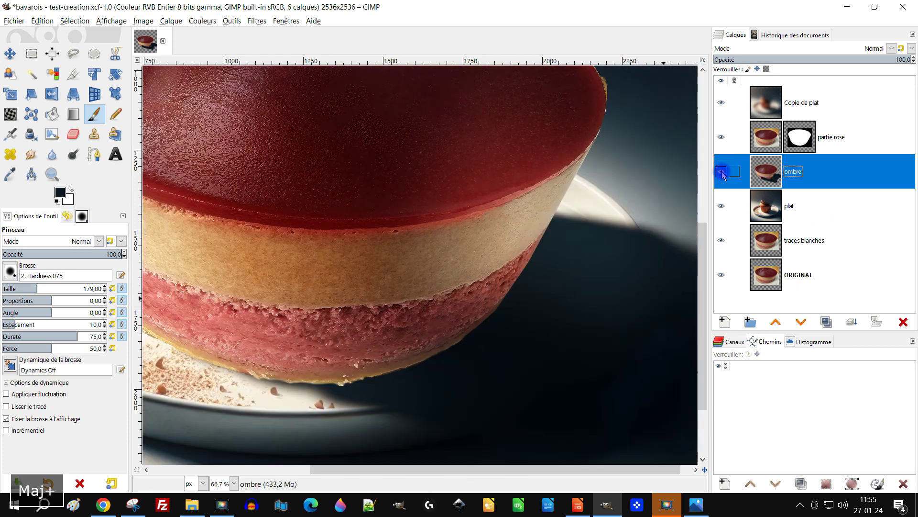
pyautogui.press('-')
pyautogui.press('+')
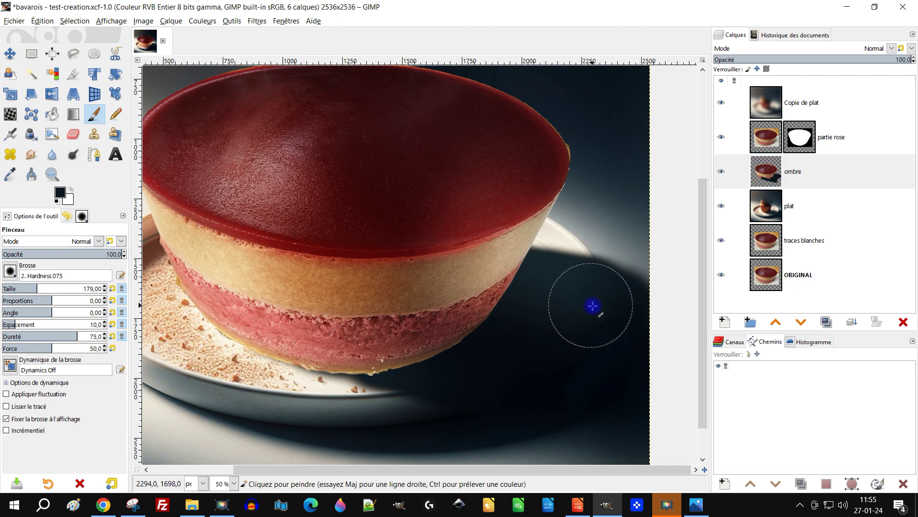
# - Paint the shadow out to the image's right edge on the ombre layer, keeping the layer opacity at 100
pyautogui.moveTo(589, 289)
pyautogui.mouseDown()
pyautogui.moveTo(539, 289)
pyautogui.moveTo(632, 306)
pyautogui.moveTo(543, 281)
pyautogui.mouseUp()
pyautogui.hotkey('ctrl', 'z')
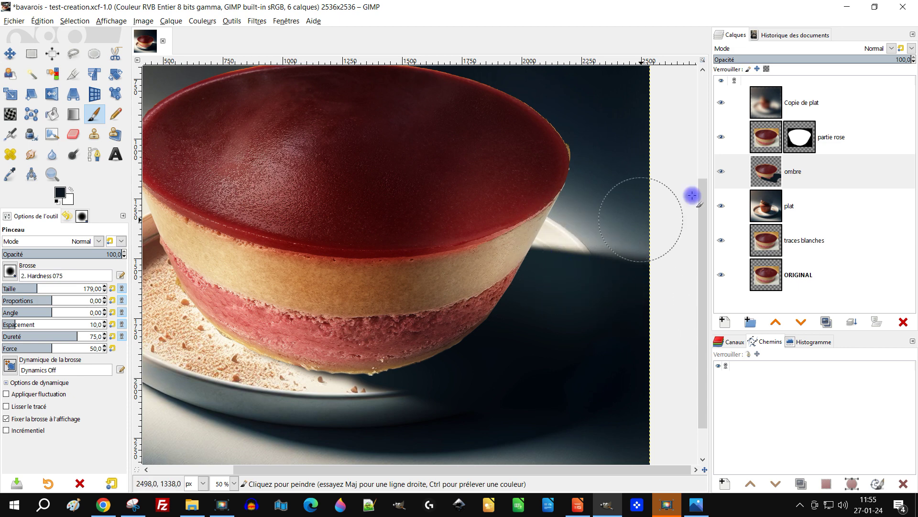
pyautogui.moveTo(879, 59); pyautogui.dragTo(914, 62)
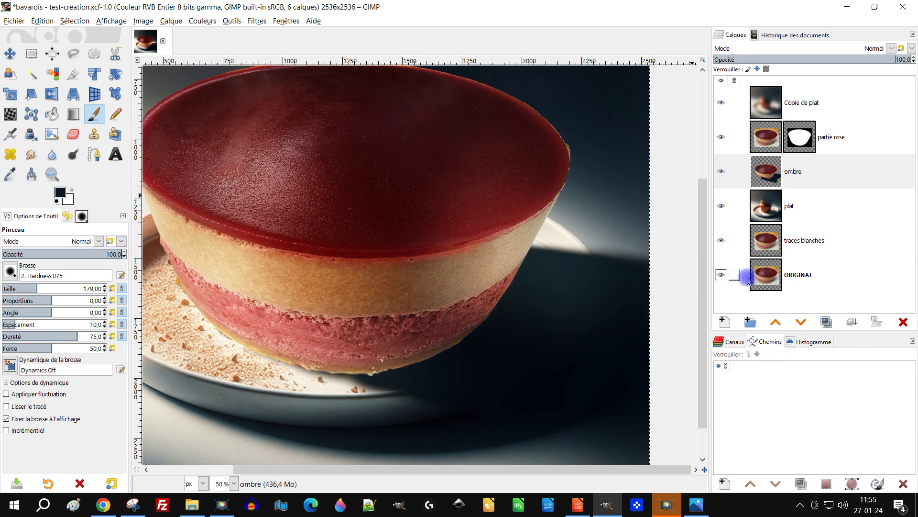
pyautogui.moveTo(578, 297)
pyautogui.mouseDown()
pyautogui.moveTo(584, 274)
pyautogui.moveTo(535, 301)
pyautogui.moveTo(548, 282)
pyautogui.mouseUp()
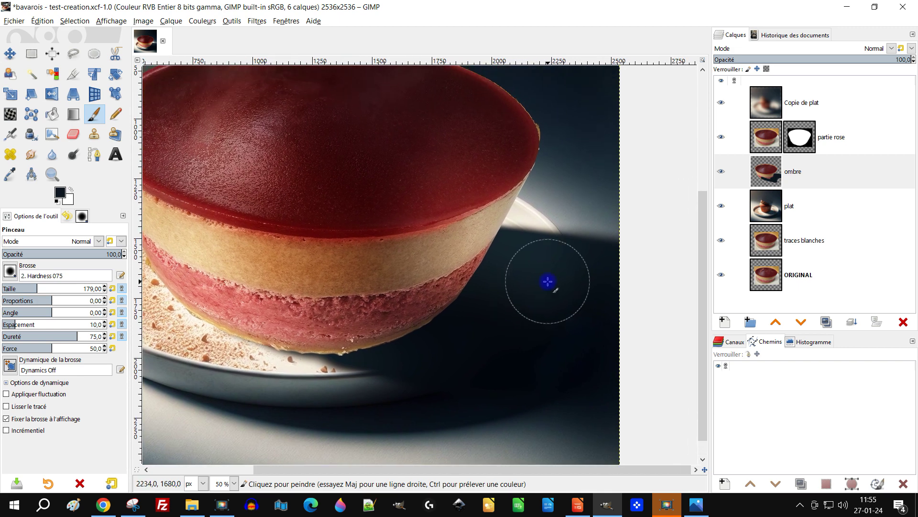
pyautogui.scroll(-2, 551, 271)
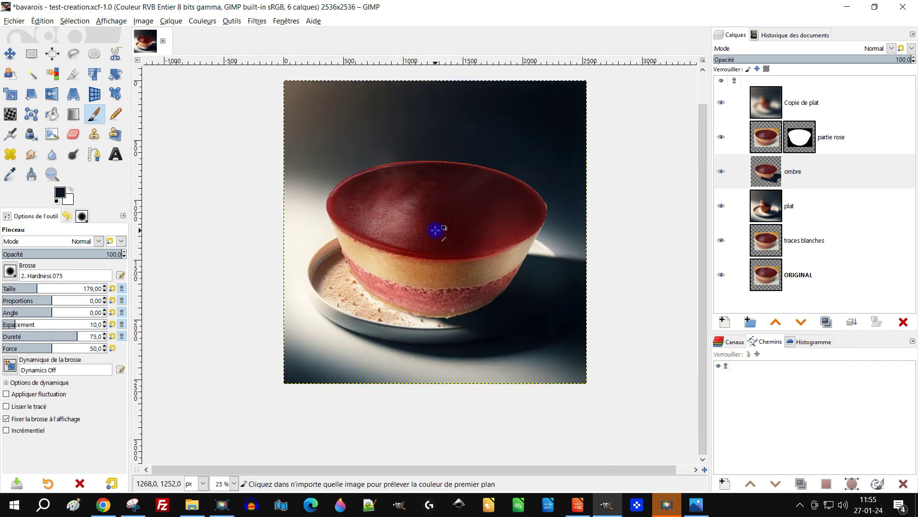
pyautogui.scroll(1, 435, 231)
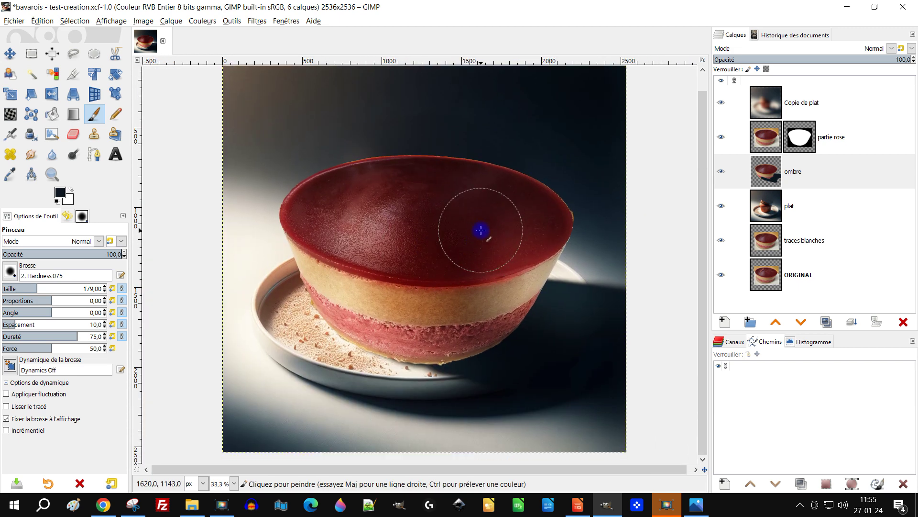
# - Create a transparent 2536 × 2536 px layer named ombre2 above the Copie de plat layer
pyautogui.click(768, 107)
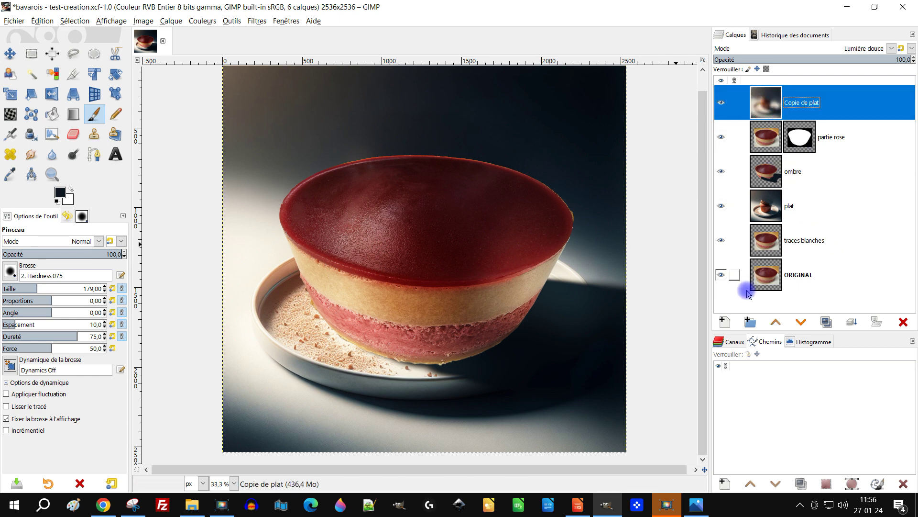
pyautogui.click(724, 322)
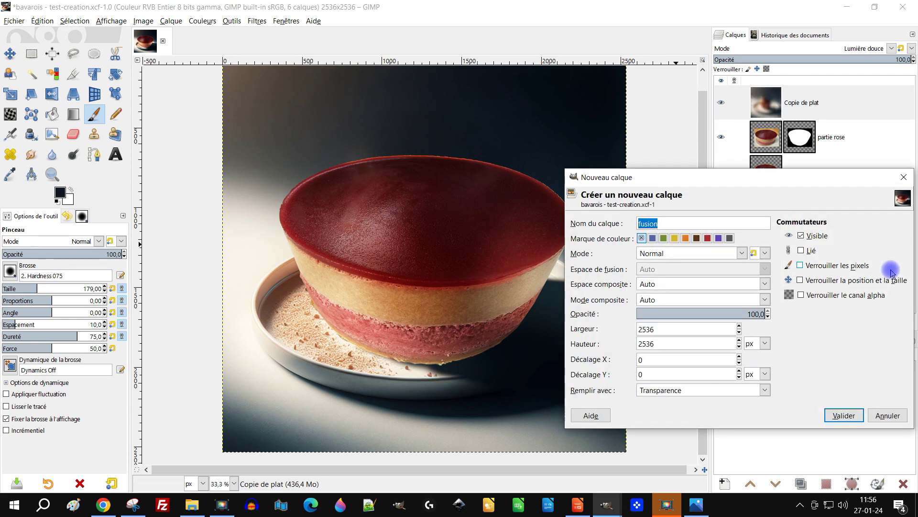
pyautogui.write('ombr')
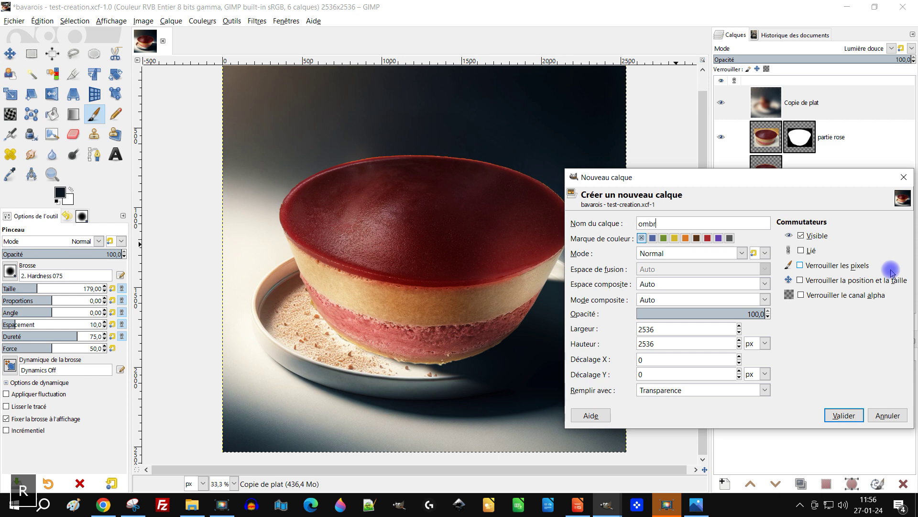
pyautogui.write('e2')
pyautogui.press('Return')
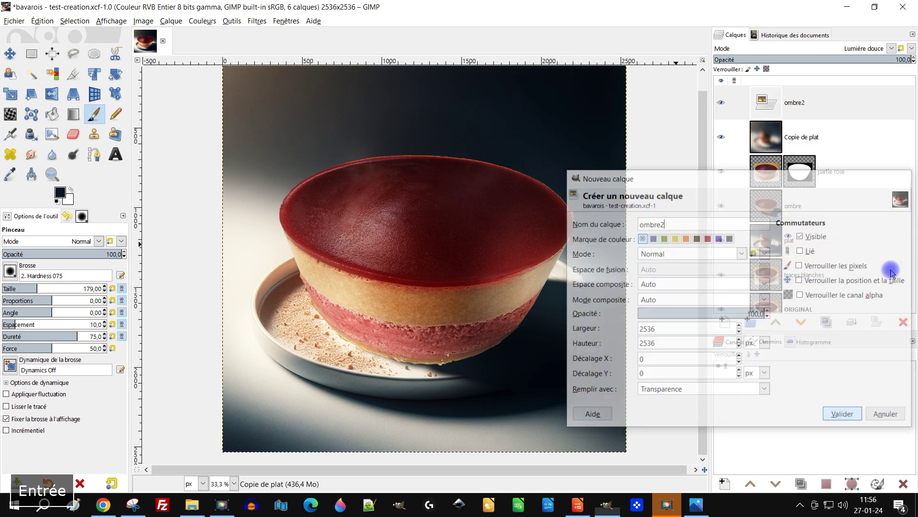
# - Load the partie rose layer's mask as a selection around the dessert
pyautogui.scroll(2, 565, 341)
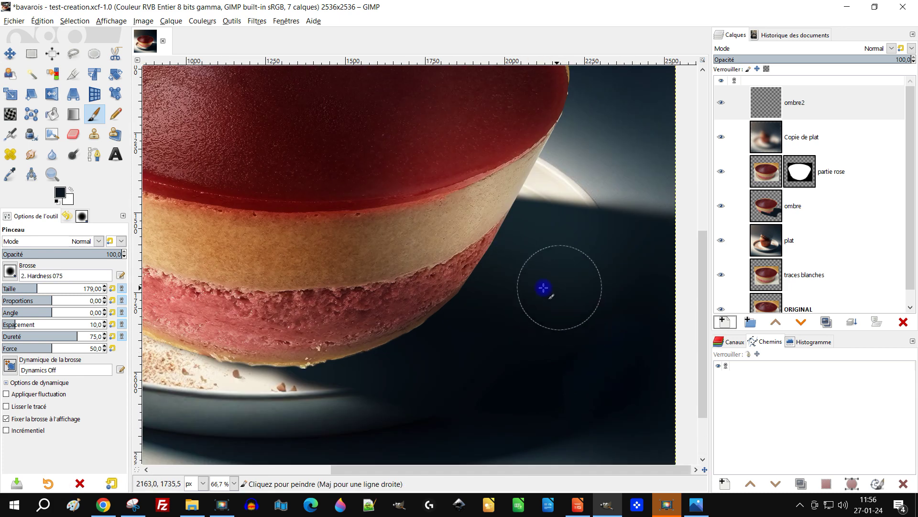
pyautogui.scroll(3, 545, 293)
pyautogui.hscroll(-6, 629, 314)
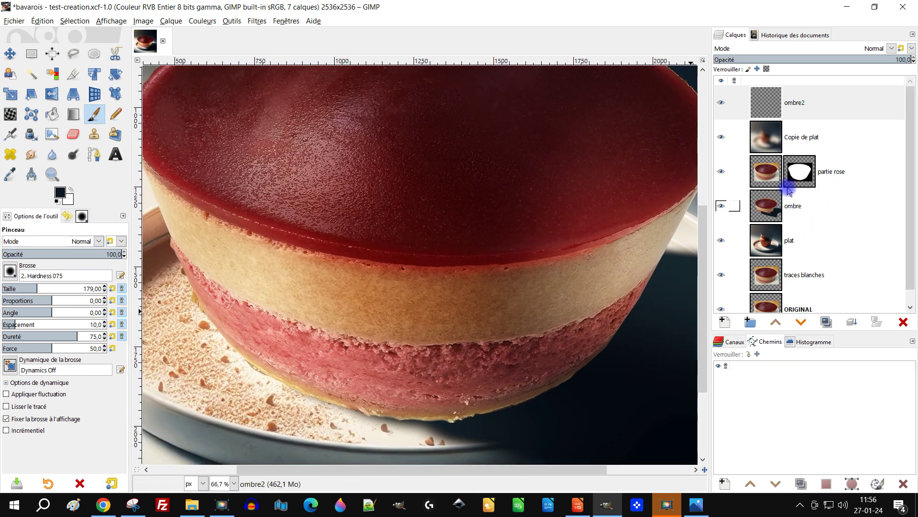
pyautogui.rightClick(805, 179)
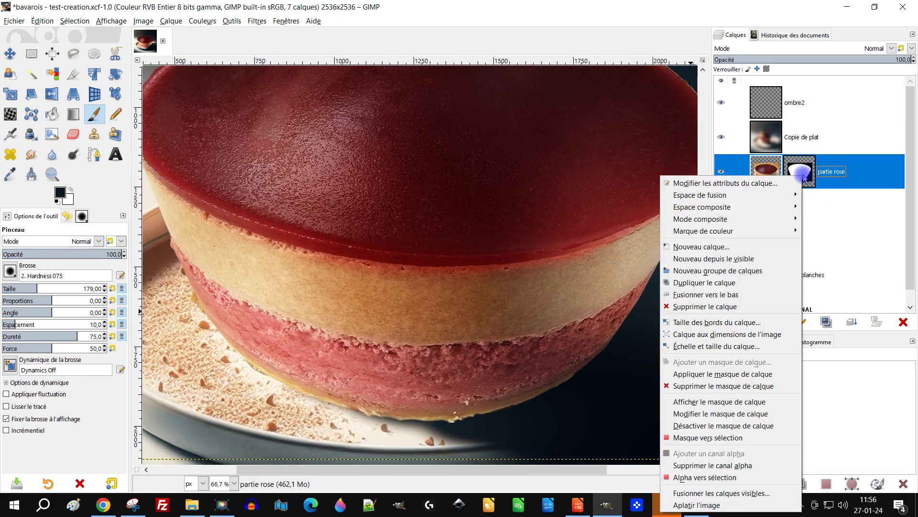
pyautogui.click(747, 440)
pyautogui.scroll(-2, 609, 332)
pyautogui.scroll(1, 529, 301)
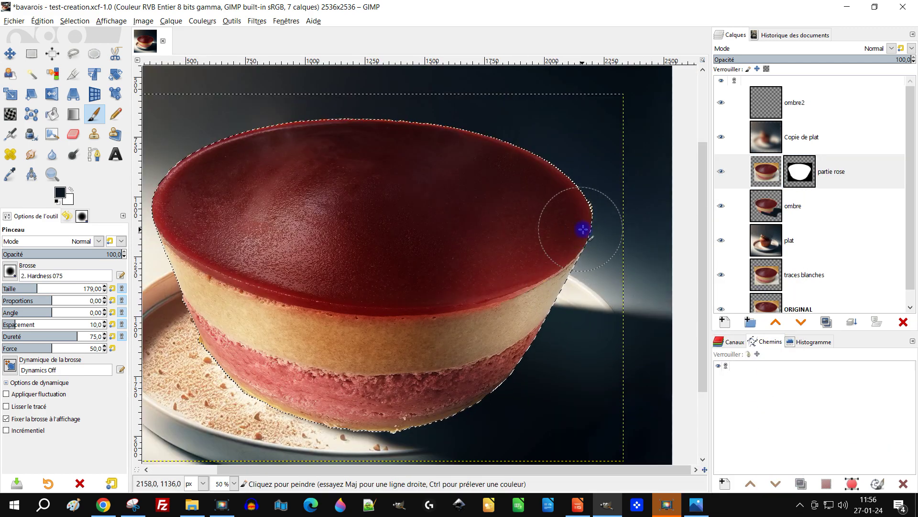
# - Paint a shadow with the brush at 40.6 opacity on the ombre2 layer, over the dessert's lower right side within the selection
pyautogui.click(787, 106)
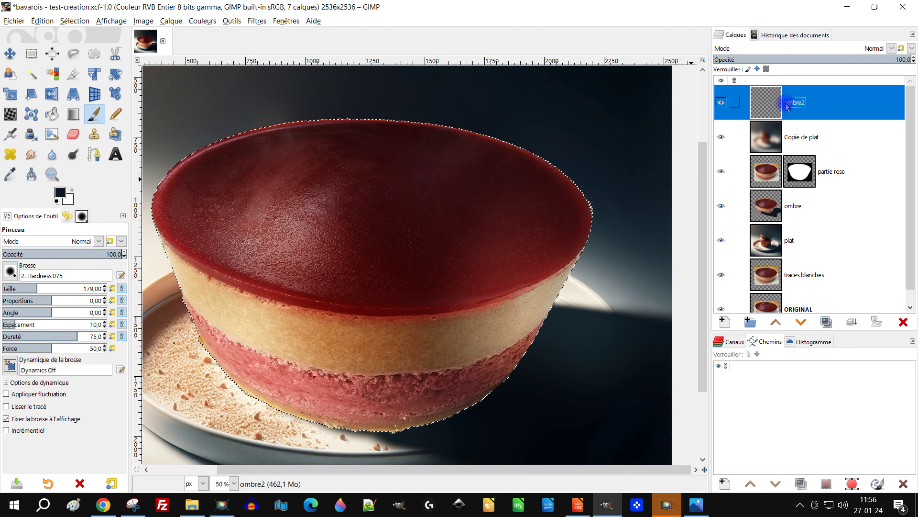
pyautogui.click(50, 254)
pyautogui.moveTo(550, 277)
pyautogui.mouseDown()
pyautogui.moveTo(558, 294)
pyautogui.moveTo(574, 287)
pyautogui.moveTo(500, 391)
pyautogui.moveTo(446, 427)
pyautogui.moveTo(546, 308)
pyautogui.moveTo(466, 350)
pyautogui.moveTo(409, 400)
pyautogui.moveTo(517, 335)
pyautogui.mouseUp()
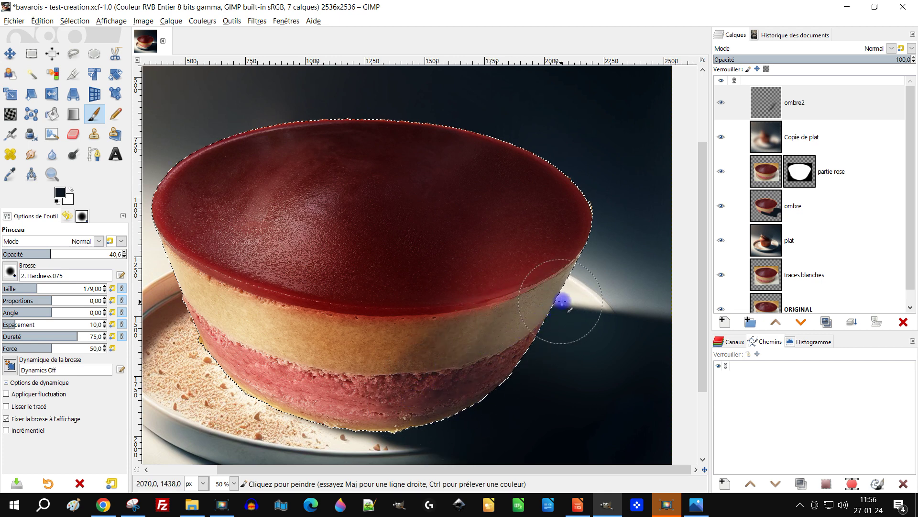
pyautogui.moveTo(414, 415); pyautogui.dragTo(398, 424)
pyautogui.moveTo(439, 355)
pyautogui.mouseDown()
pyautogui.moveTo(393, 382)
pyautogui.moveTo(394, 368)
pyautogui.moveTo(392, 419)
pyautogui.moveTo(409, 417)
pyautogui.moveTo(473, 345)
pyautogui.moveTo(475, 366)
pyautogui.moveTo(492, 342)
pyautogui.moveTo(459, 378)
pyautogui.mouseUp()
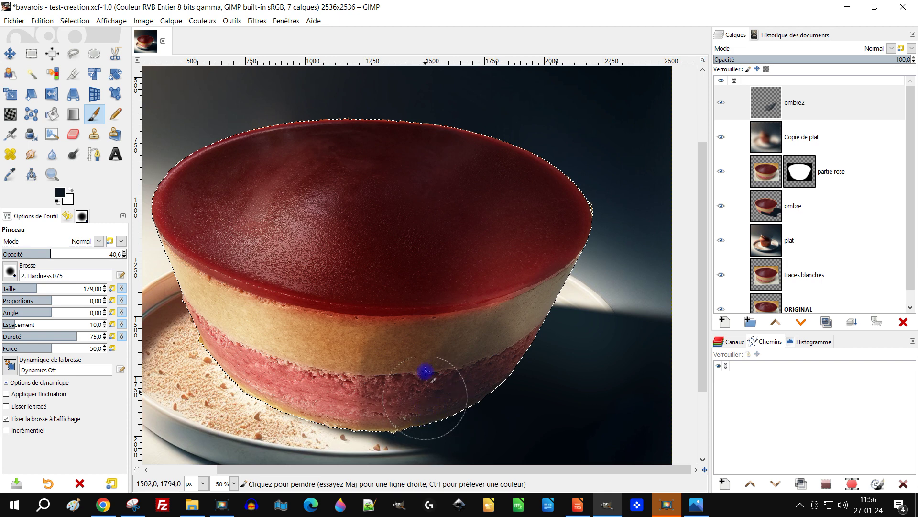
pyautogui.moveTo(425, 407)
pyautogui.mouseDown()
pyautogui.moveTo(466, 354)
pyautogui.moveTo(516, 330)
pyautogui.mouseUp()
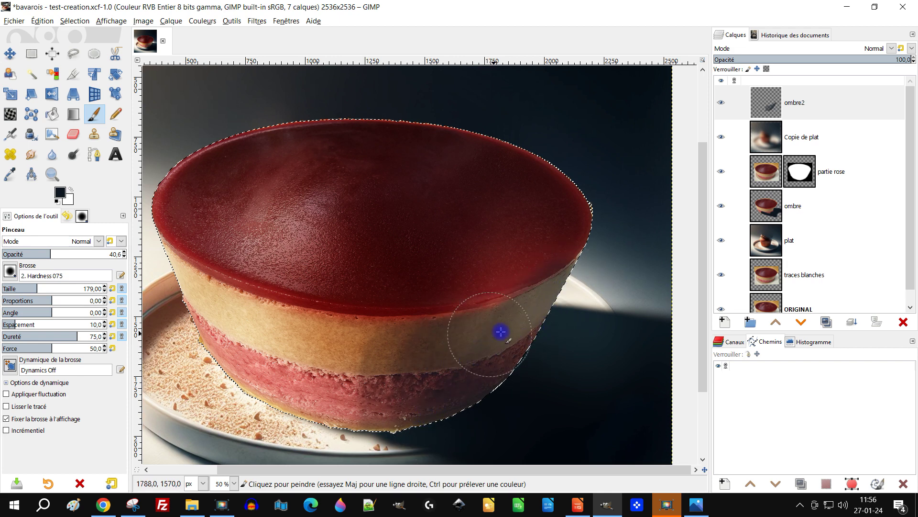
pyautogui.moveTo(521, 279)
pyautogui.mouseDown()
pyautogui.moveTo(446, 321)
pyautogui.moveTo(536, 253)
pyautogui.moveTo(474, 327)
pyautogui.moveTo(407, 378)
pyautogui.mouseUp()
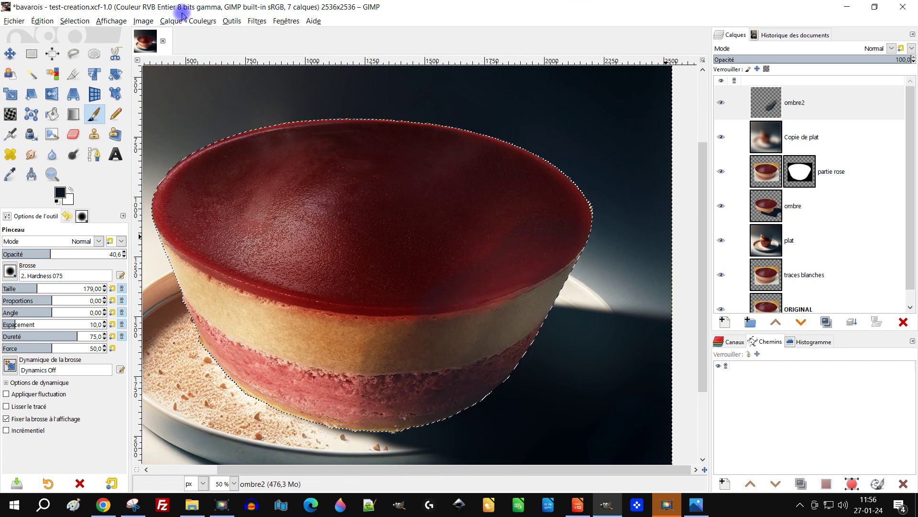
# - Apply a Gaussian blur with Size X and Size Y of 19.42 to the ombre2 layer
pyautogui.click(256, 21)
pyautogui.moveTo(303, 86)
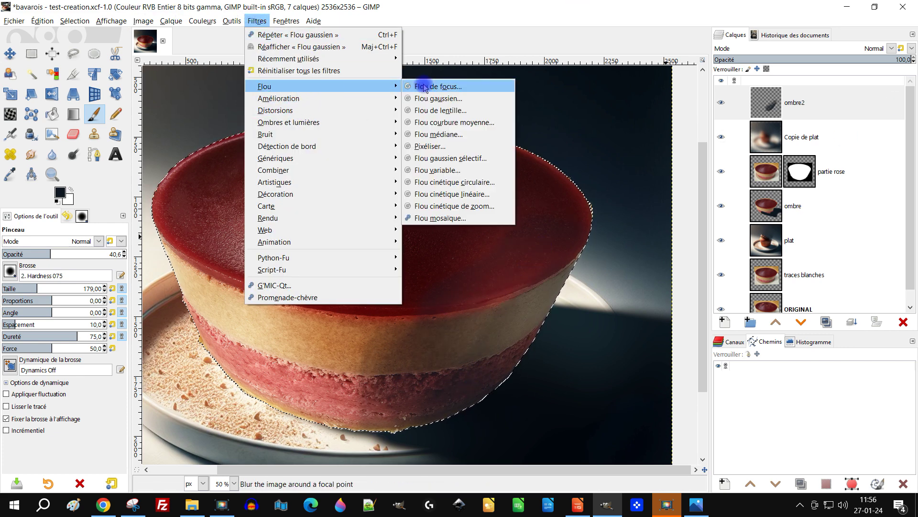
pyautogui.click(421, 98)
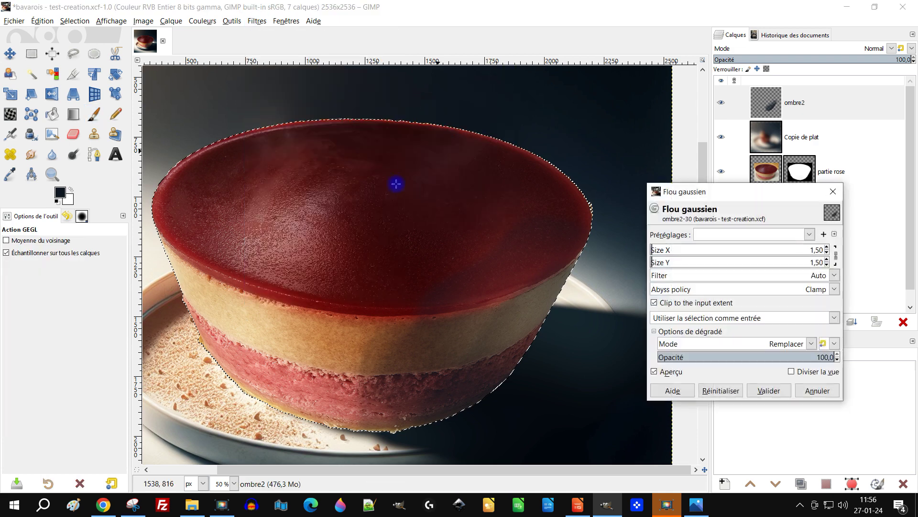
pyautogui.click(685, 249)
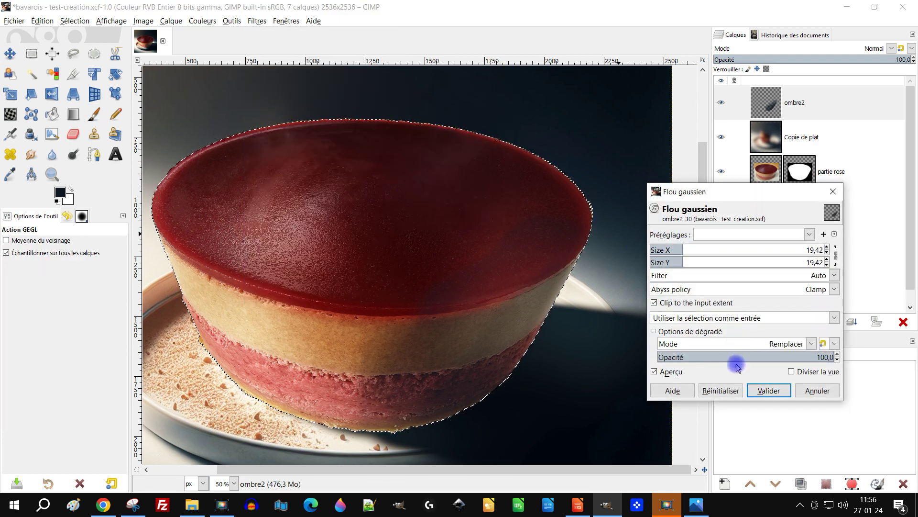
pyautogui.click(768, 390)
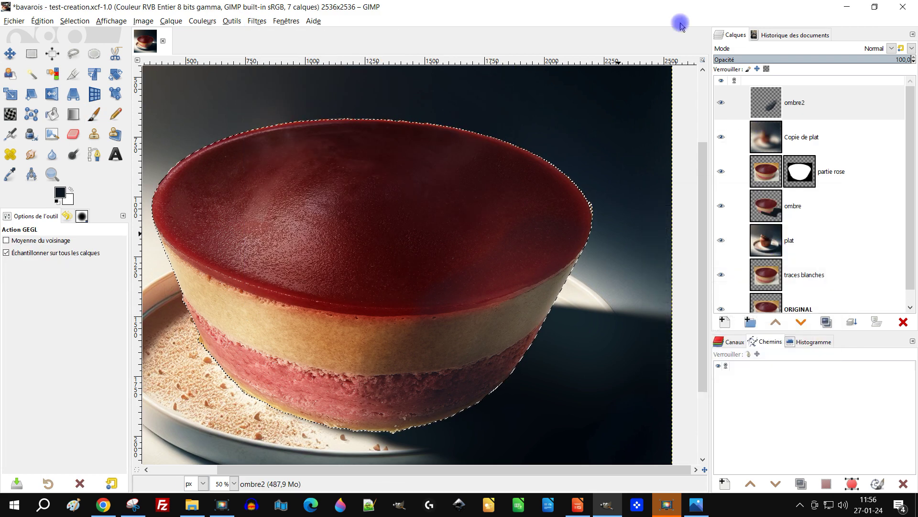
# - Clear the selection around the dessert using the Rectangle Select tool
pyautogui.click(9, 53)
pyautogui.click(29, 52)
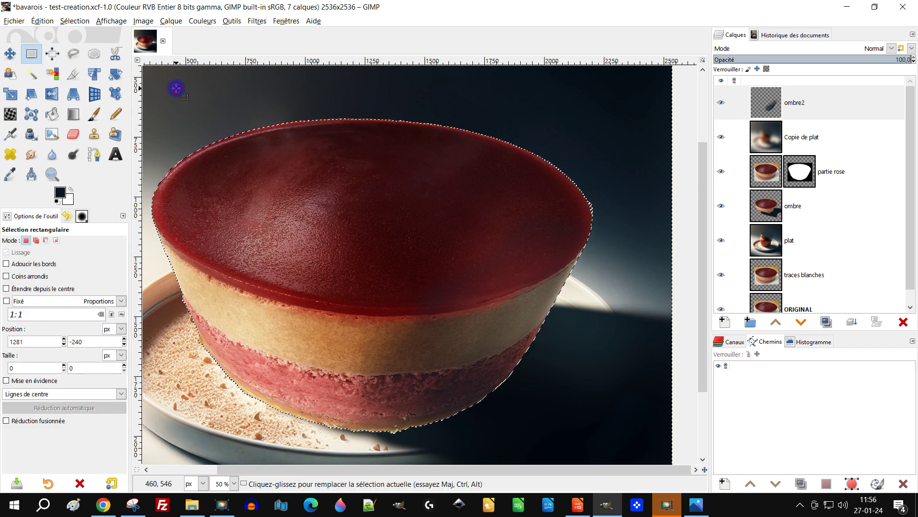
pyautogui.keyDown('ctrl'); pyautogui.scroll(2, 608, 181); pyautogui.keyUp('ctrl')
pyautogui.keyDown('ctrl'); pyautogui.scroll(1, 608, 181); pyautogui.keyUp('ctrl')
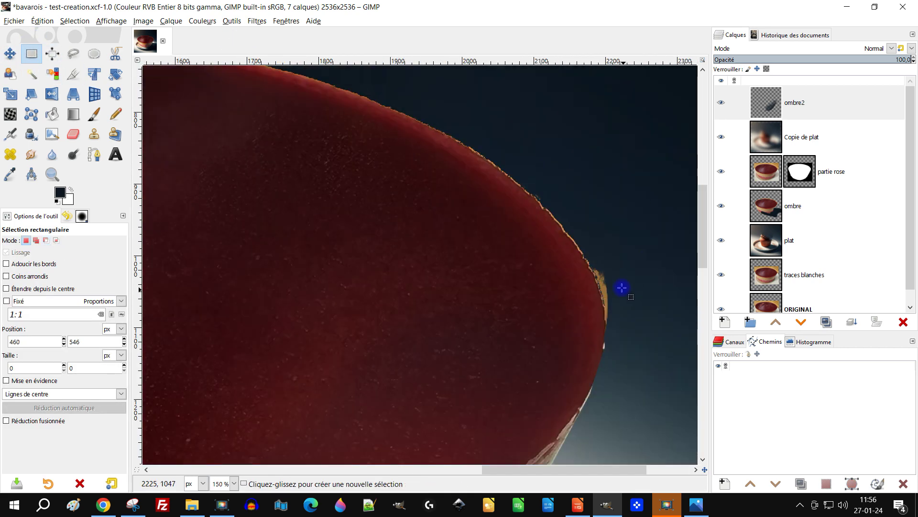
# - Erase the dessert copy's upper right rim on the ombre layer, then hide and reshow the partie rose layer to check the edge
pyautogui.click(721, 173)
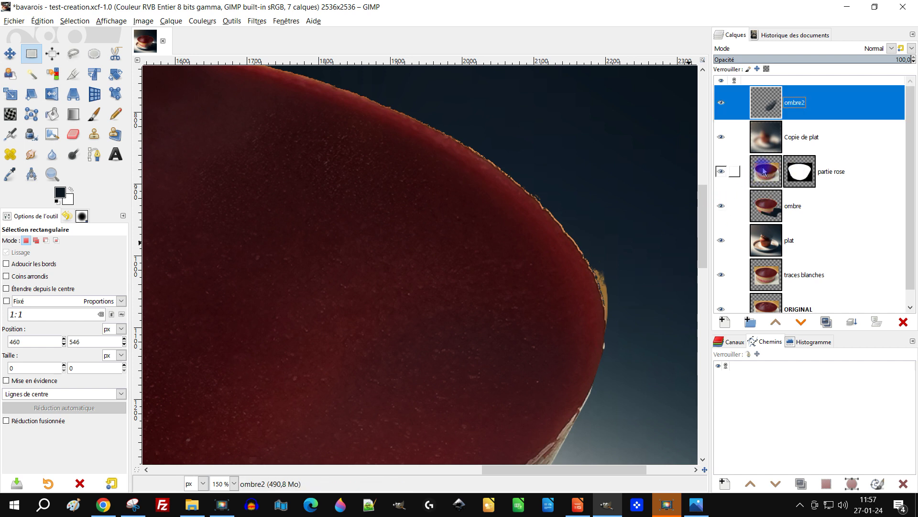
pyautogui.click(775, 213)
pyautogui.hotkey('ctrl', 'shift', 'j')
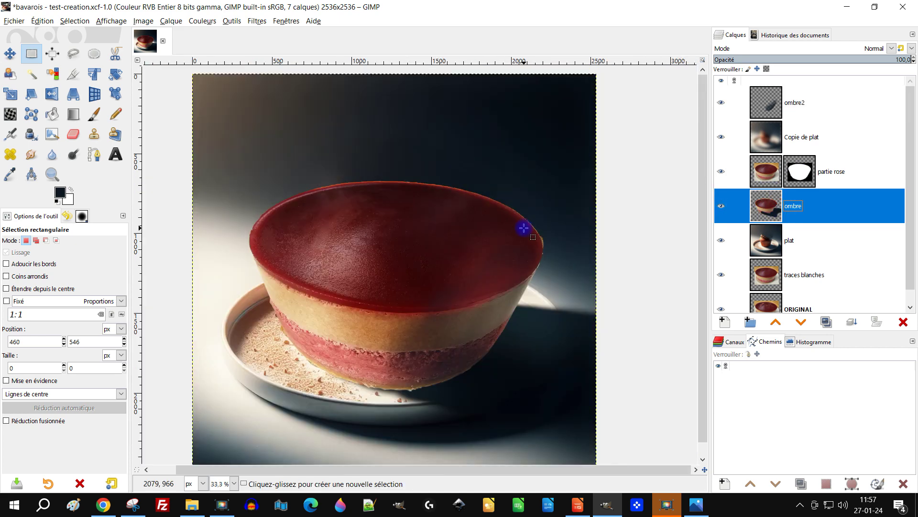
pyautogui.scroll(1, 518, 241)
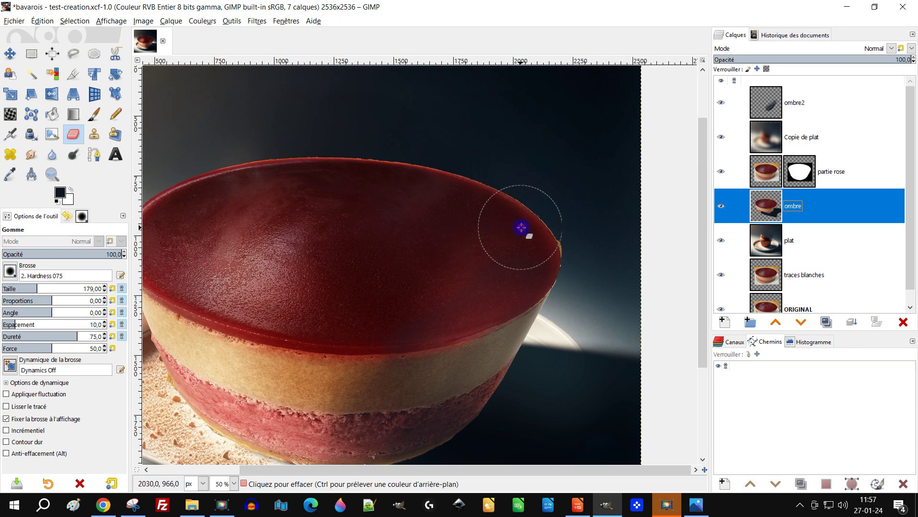
pyautogui.click(540, 231)
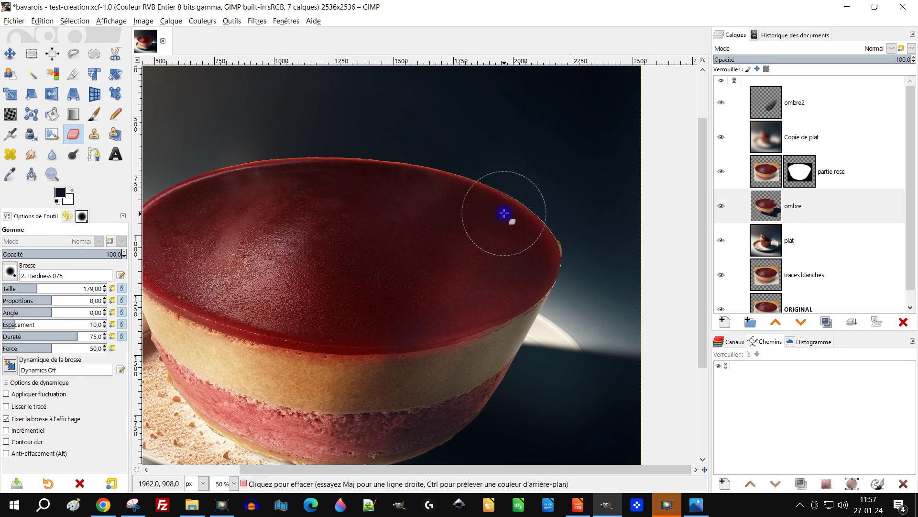
pyautogui.hscroll(-3, 262, 253)
pyautogui.scroll(-1, 262, 253)
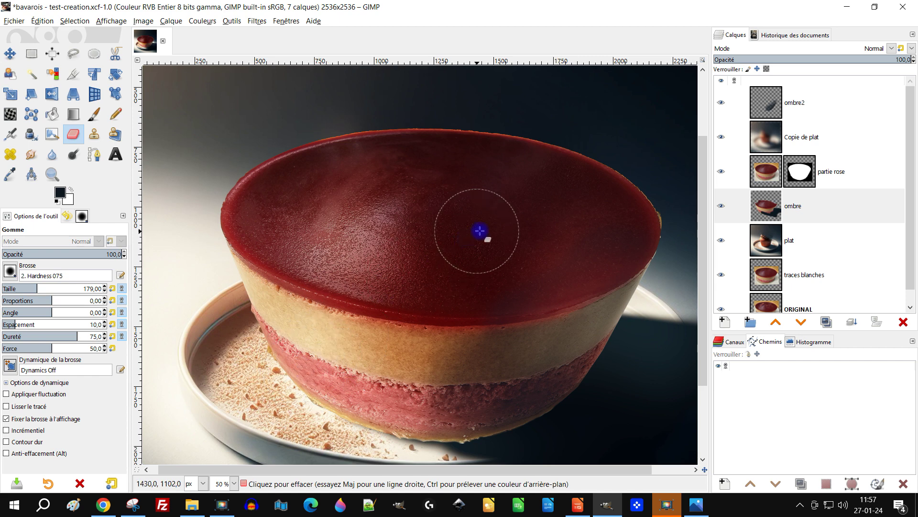
pyautogui.scroll(5, 670, 168)
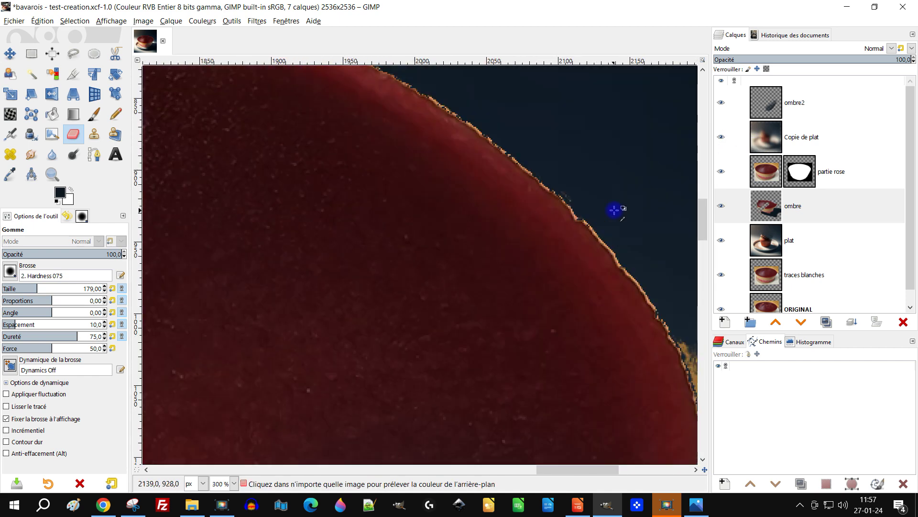
pyautogui.click(721, 170)
pyautogui.click(721, 170)
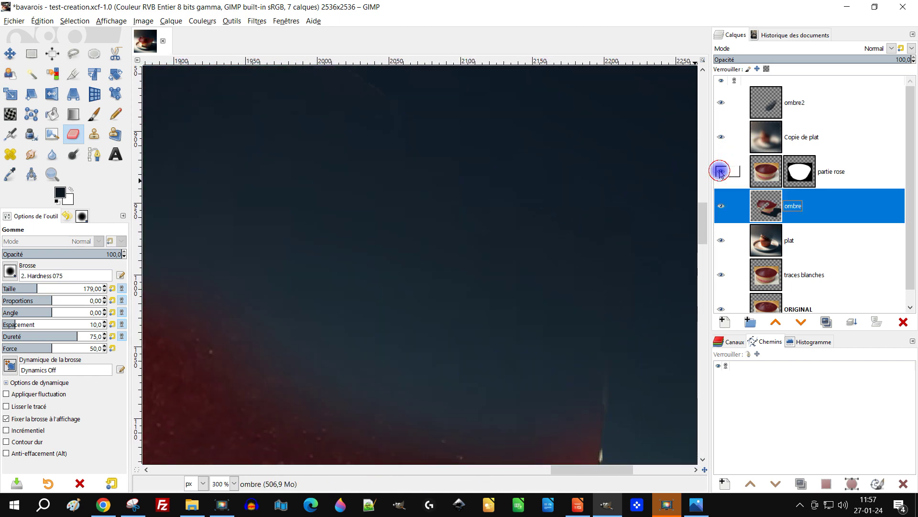
# - Paint on the partie rose layer's mask with the brush at 100 opacity to hide the yellow fringe on the dessert's right edge
pyautogui.click(765, 172)
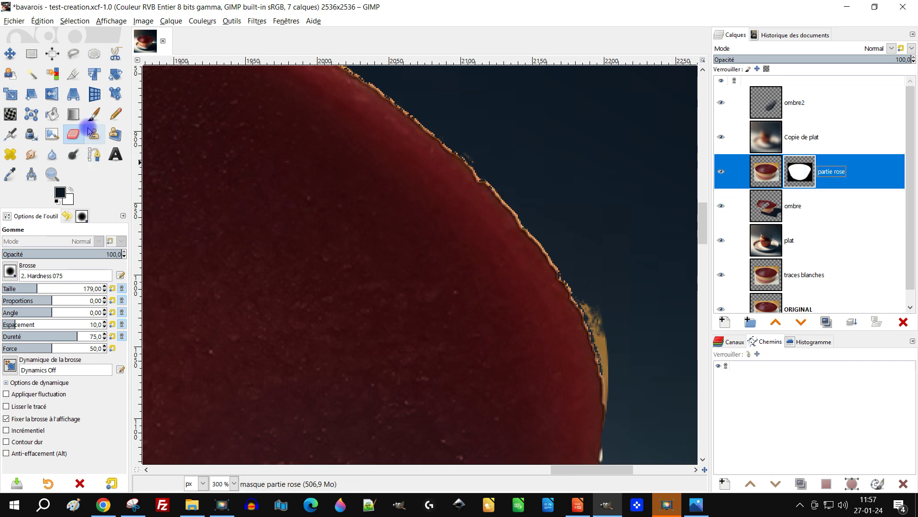
pyautogui.click(95, 115)
pyautogui.click(85, 217)
pyautogui.moveTo(58, 252); pyautogui.dragTo(415, 248)
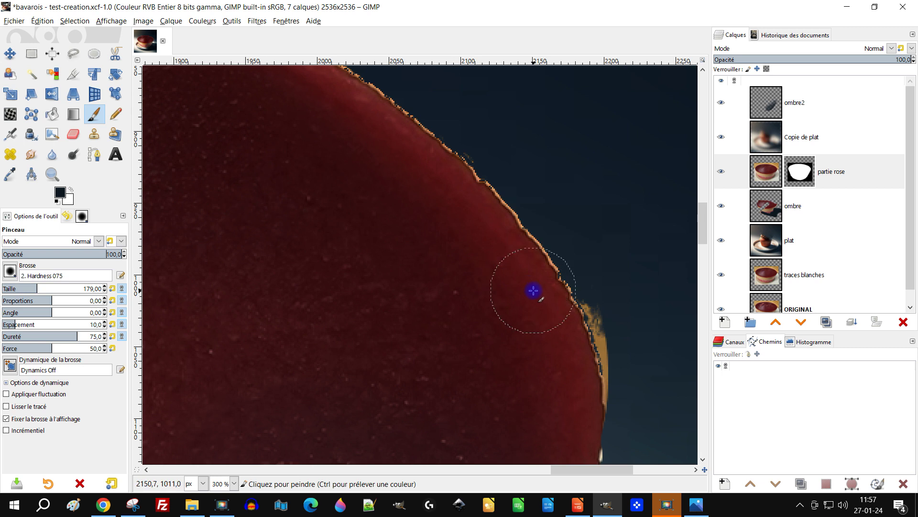
pyautogui.scroll(1, 534, 291)
pyautogui.click(798, 168)
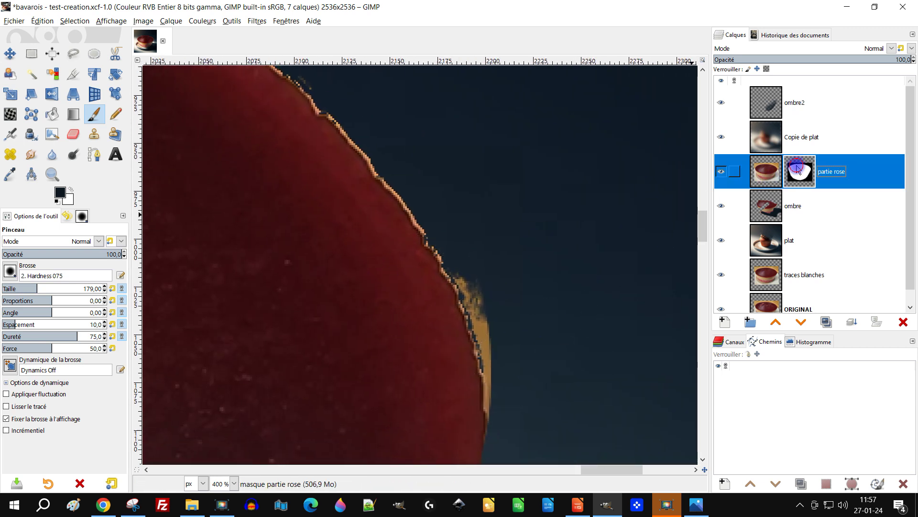
pyautogui.moveTo(498, 297)
pyautogui.mouseDown()
pyautogui.moveTo(483, 266)
pyautogui.moveTo(511, 363)
pyautogui.moveTo(514, 417)
pyautogui.moveTo(511, 366)
pyautogui.mouseUp()
pyautogui.moveTo(516, 444)
pyautogui.mouseDown()
pyautogui.moveTo(515, 385)
pyautogui.moveTo(499, 322)
pyautogui.moveTo(450, 223)
pyautogui.moveTo(395, 141)
pyautogui.moveTo(488, 292)
pyautogui.mouseUp()
# - Mask out the light fringe along the dessert's upper right rim on the partie rose mask
pyautogui.scroll(5, 568, 344)
pyautogui.hscroll(-3, 568, 345)
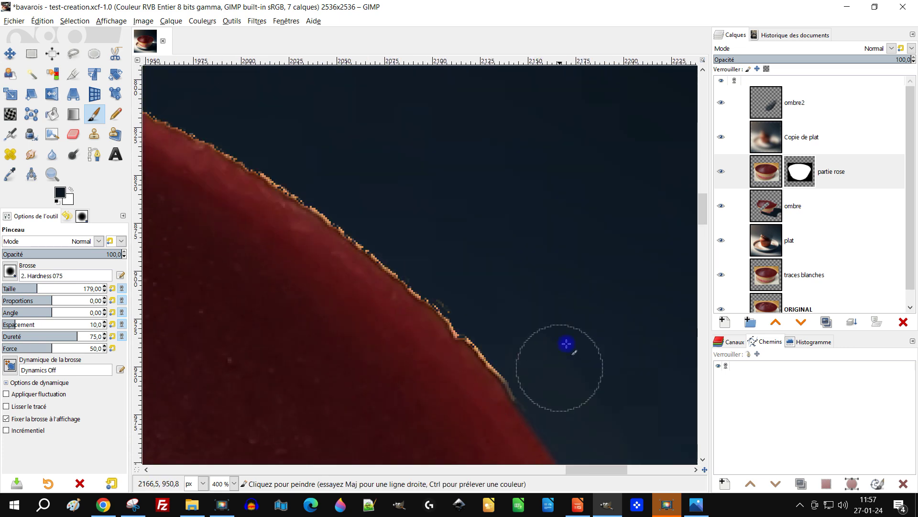
pyautogui.moveTo(534, 386)
pyautogui.mouseDown()
pyautogui.moveTo(494, 320)
pyautogui.moveTo(470, 302)
pyautogui.moveTo(463, 273)
pyautogui.moveTo(416, 252)
pyautogui.moveTo(422, 247)
pyautogui.moveTo(402, 248)
pyautogui.moveTo(311, 181)
pyautogui.moveTo(388, 227)
pyautogui.moveTo(228, 123)
pyautogui.moveTo(358, 197)
pyautogui.moveTo(452, 267)
pyautogui.moveTo(416, 262)
pyautogui.moveTo(494, 330)
pyautogui.mouseUp()
pyautogui.moveTo(181, 156)
pyautogui.mouseDown()
pyautogui.moveTo(387, 272)
pyautogui.moveTo(619, 308)
pyautogui.moveTo(660, 359)
pyautogui.moveTo(599, 325)
pyautogui.moveTo(656, 345)
pyautogui.moveTo(438, 244)
pyautogui.moveTo(435, 254)
pyautogui.moveTo(180, 175)
pyautogui.moveTo(193, 222)
pyautogui.mouseUp()
pyautogui.hscroll(-5, 193, 222)
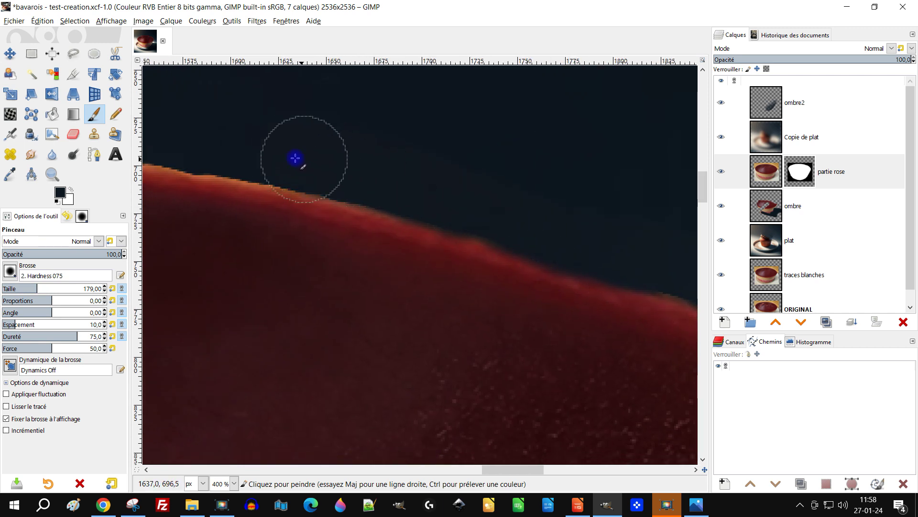
pyautogui.moveTo(364, 176)
pyautogui.mouseDown()
pyautogui.moveTo(413, 188)
pyautogui.moveTo(182, 147)
pyautogui.moveTo(223, 215)
pyautogui.moveTo(595, 272)
pyautogui.mouseUp()
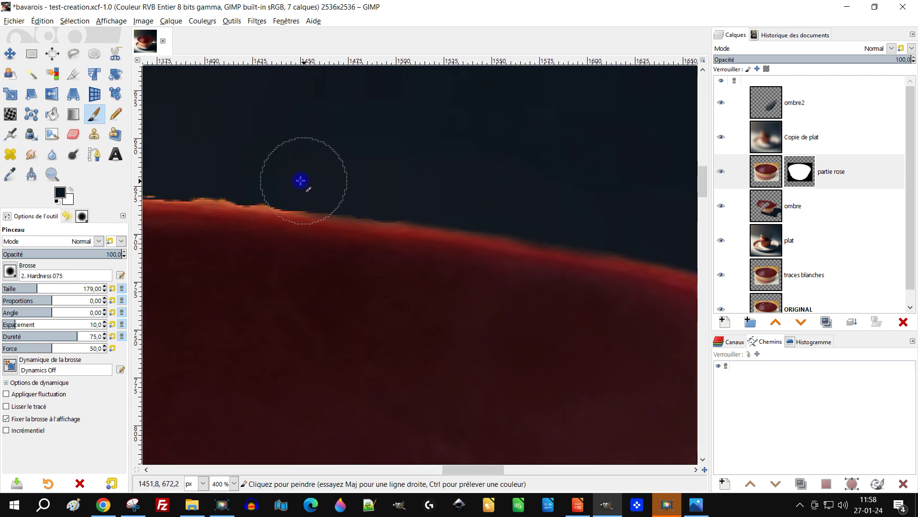
# - Mask out the orange fringe along the middle of the dessert's top rim on the partie rose mask
pyautogui.keyDown('ctrl'); pyautogui.scroll(-4, 437, 201); pyautogui.keyUp('ctrl')
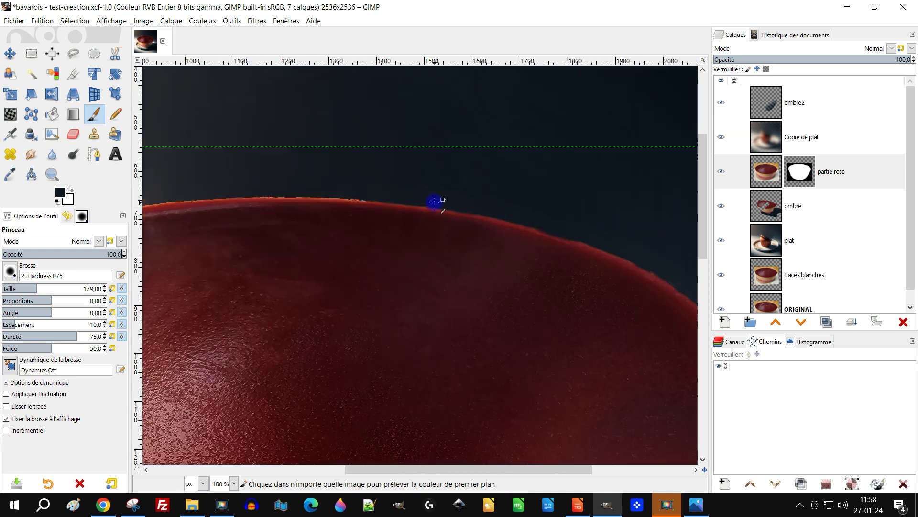
pyautogui.keyDown('ctrl'); pyautogui.scroll(4, 268, 199); pyautogui.keyUp('ctrl')
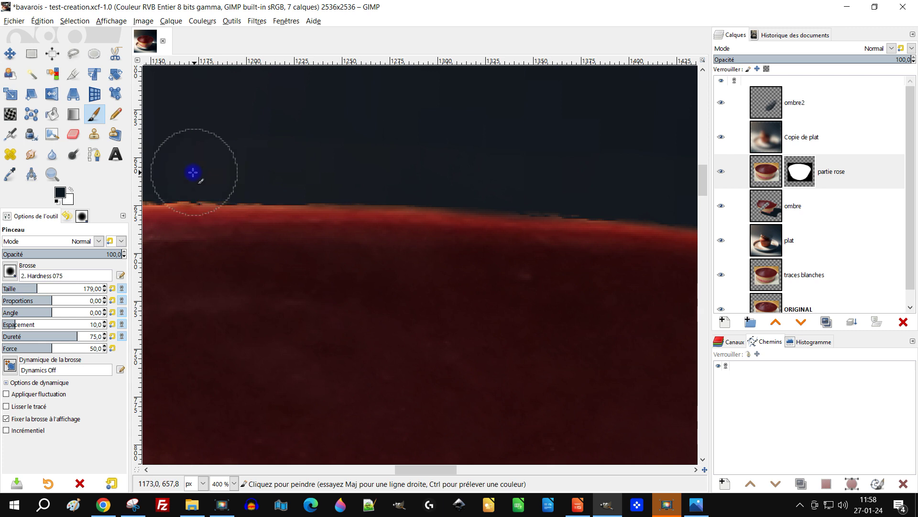
pyautogui.moveTo(318, 217); pyautogui.dragTo(753, 263)
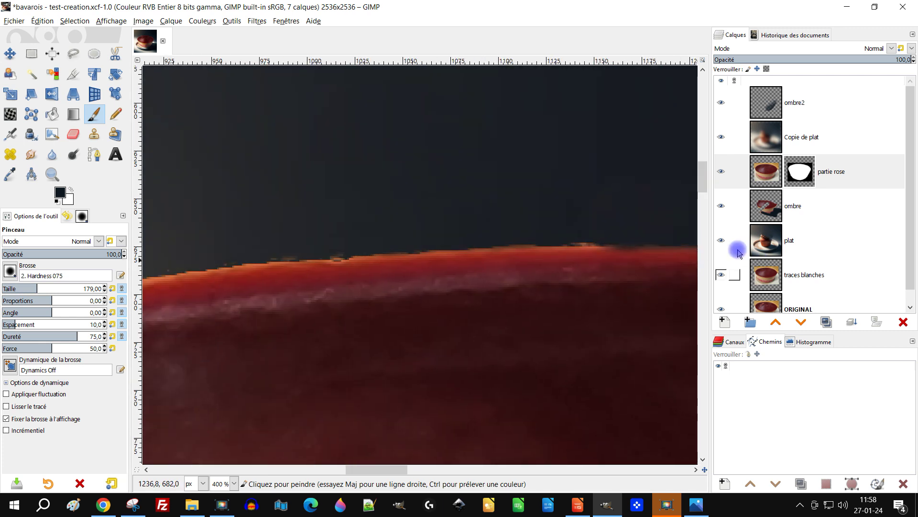
pyautogui.moveTo(579, 204)
pyautogui.mouseDown()
pyautogui.moveTo(426, 217)
pyautogui.moveTo(176, 258)
pyautogui.moveTo(642, 221)
pyautogui.mouseUp()
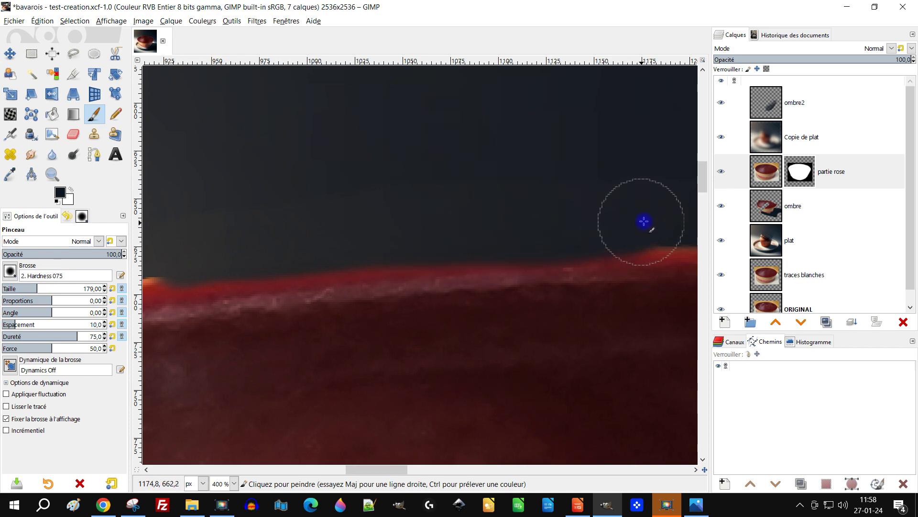
pyautogui.keyDown('ctrl'); pyautogui.scroll(-3, 636, 225); pyautogui.keyUp('ctrl')
pyautogui.keyDown('ctrl'); pyautogui.scroll(3, 510, 218); pyautogui.keyUp('ctrl')
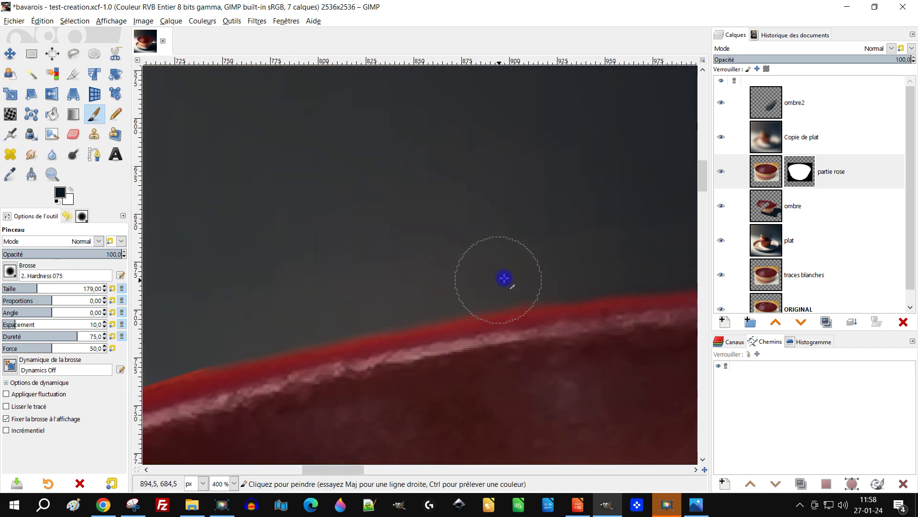
# - Finish masking the fringe along the dessert's upper left rim on the partie rose mask and make ombre2 the active layer
pyautogui.keyDown('ctrl'); pyautogui.scroll(-5, 582, 259); pyautogui.keyUp('ctrl')
pyautogui.moveTo(570, 297); pyautogui.dragTo(246, 134)
pyautogui.keyDown('ctrl'); pyautogui.scroll(-2, 453, 187); pyautogui.keyUp('ctrl')
pyautogui.keyDown('ctrl'); pyautogui.scroll(2, 455, 186); pyautogui.keyUp('ctrl')
pyautogui.moveTo(485, 192); pyautogui.dragTo(450, 183)
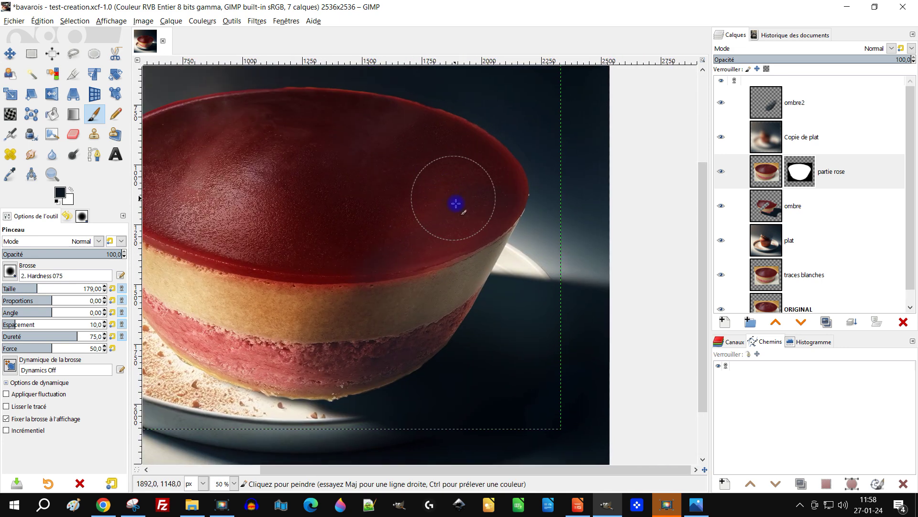
pyautogui.click(766, 115)
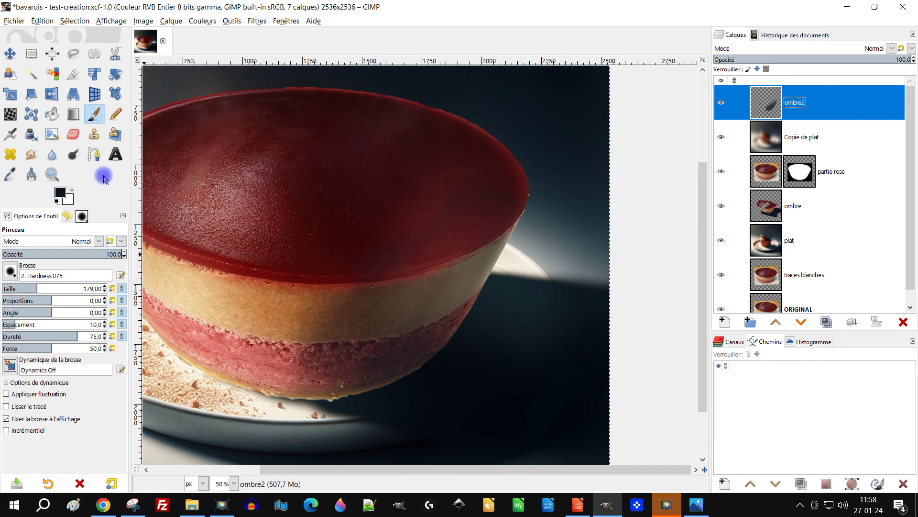
# - Try smudging and painting the ombre2 shadow over the dessert's right side, including with the brush at 37.1 opacity
pyautogui.click(34, 156)
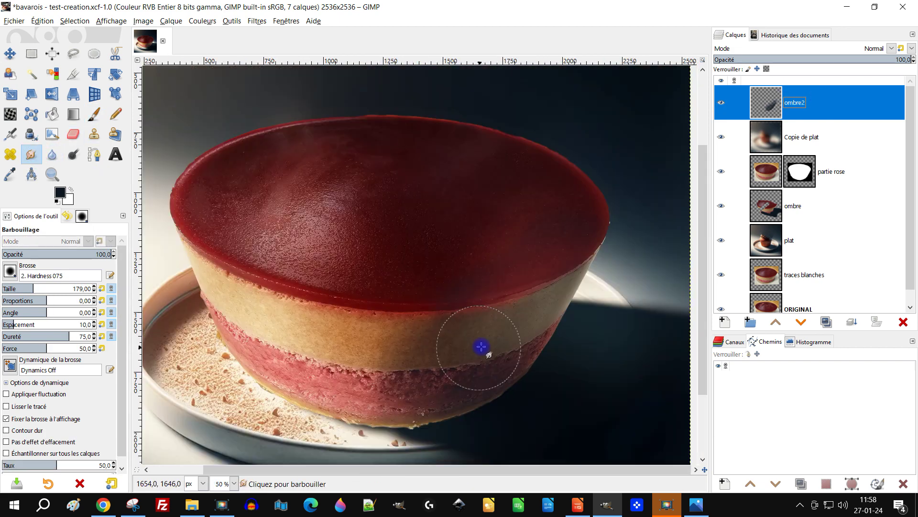
pyautogui.scroll(1, 562, 331)
pyautogui.click(414, 377)
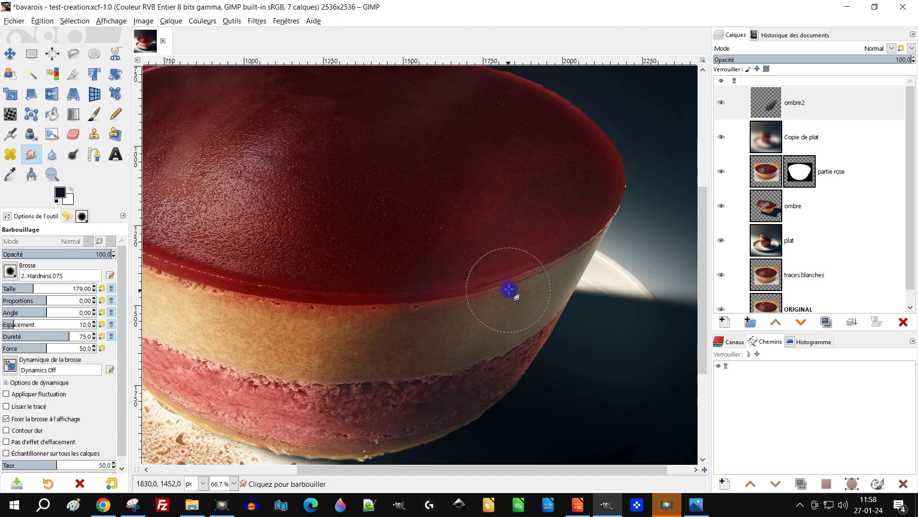
pyautogui.click(94, 113)
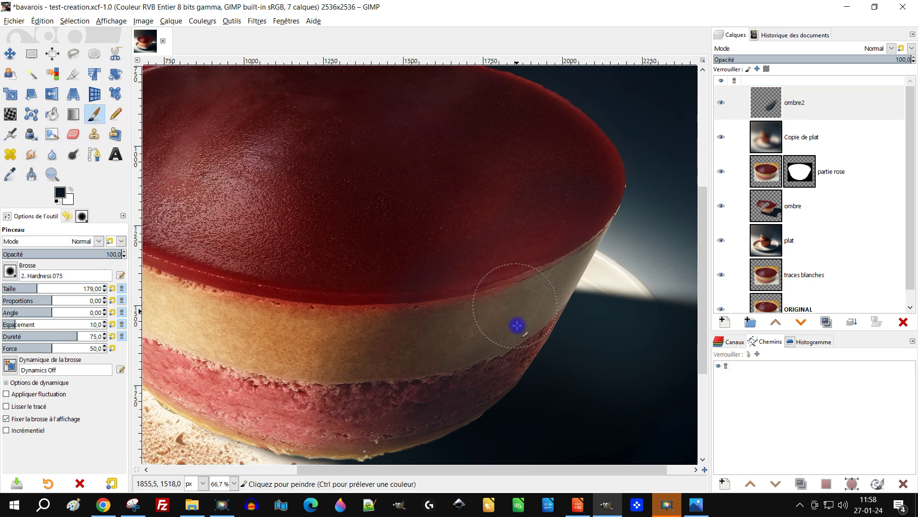
pyautogui.click(481, 325)
pyautogui.hotkey('ctrl', 'z')
pyautogui.click(46, 253)
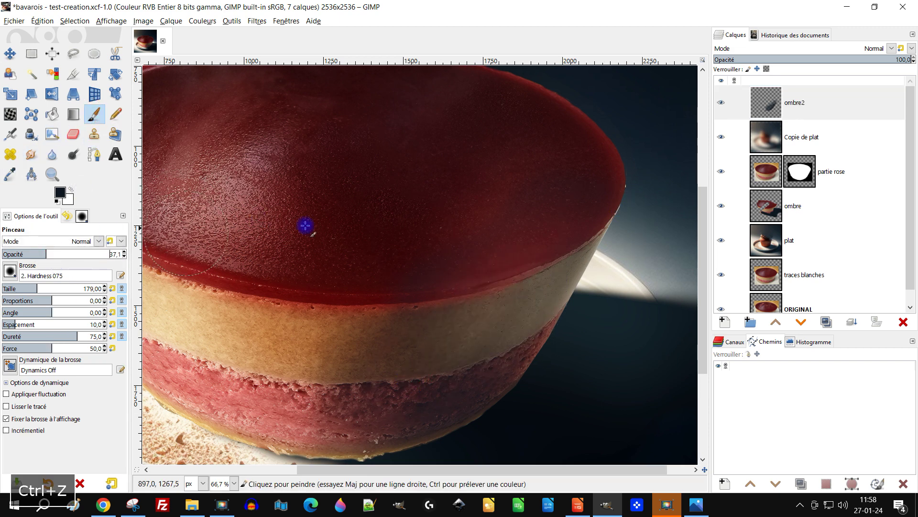
pyautogui.click(523, 308)
pyautogui.hotkey('ctrl', 'z')
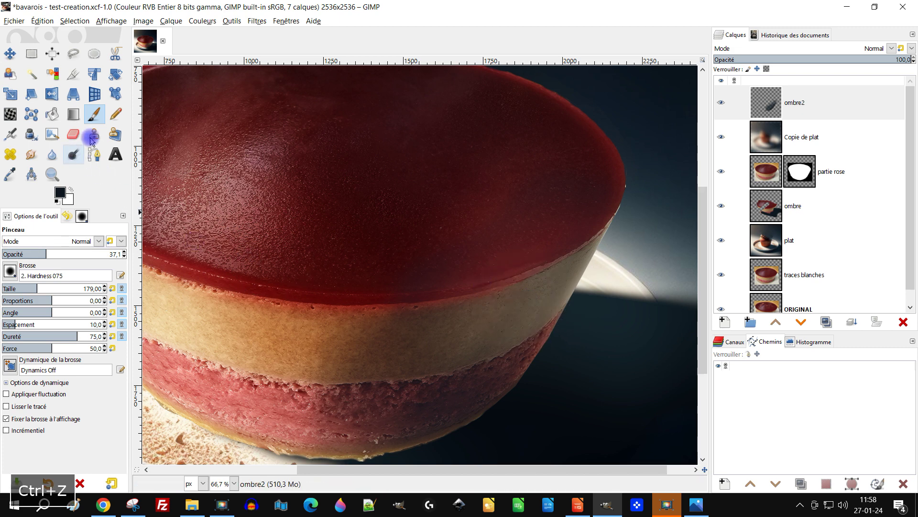
# - Paint a faint shadow over the cream band on the dessert's right side with the brush at 22.3 opacity
pyautogui.click(29, 254)
pyautogui.click(524, 311)
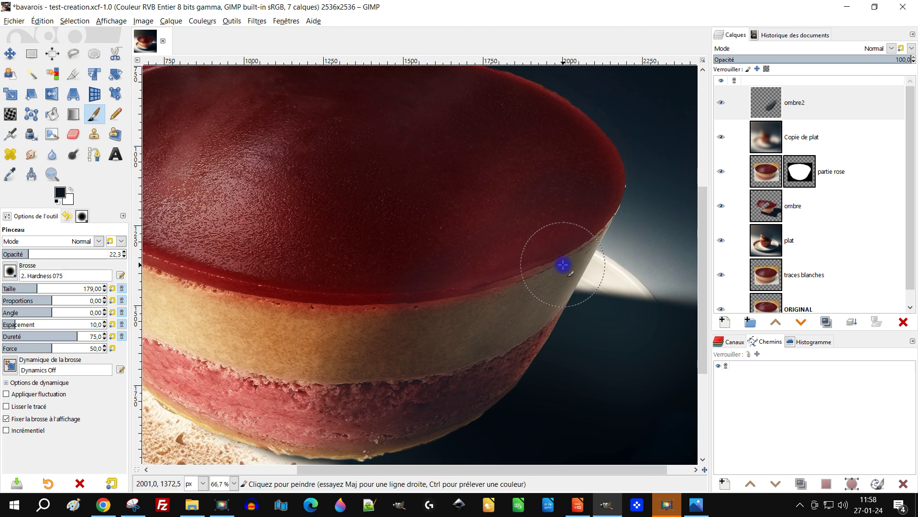
pyautogui.keyDown('ctrl'); pyautogui.scroll(3, 638, 209); pyautogui.keyUp('ctrl')
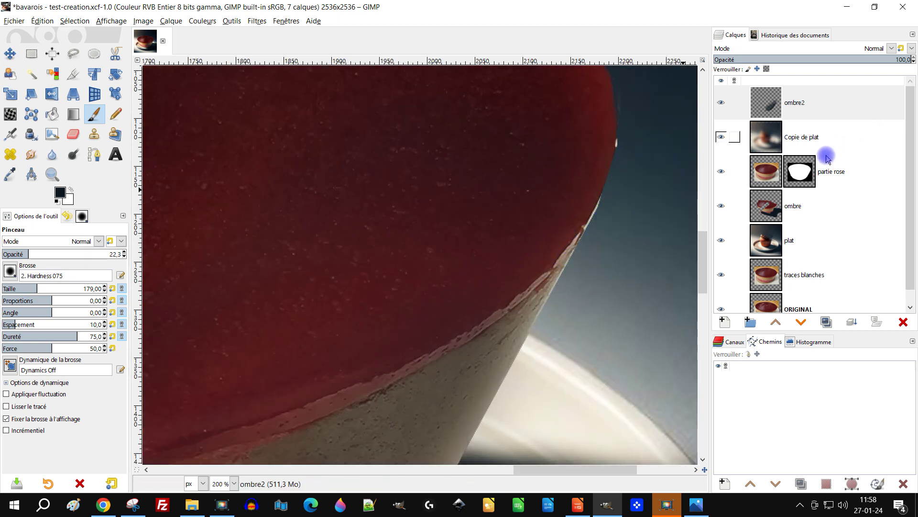
# - Turn the partie rose mask into a selection and paint shadow on ombre2 along the dessert's upper right edge within it
pyautogui.rightClick(792, 175)
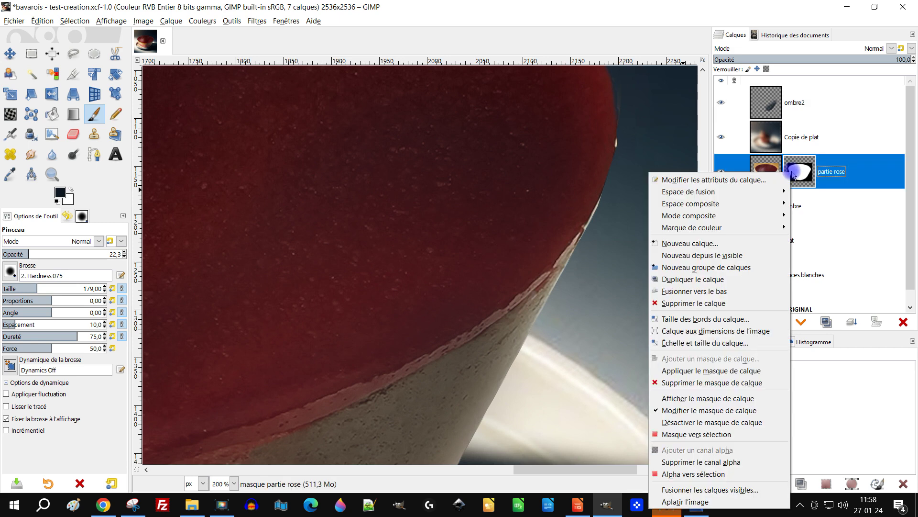
pyautogui.click(725, 434)
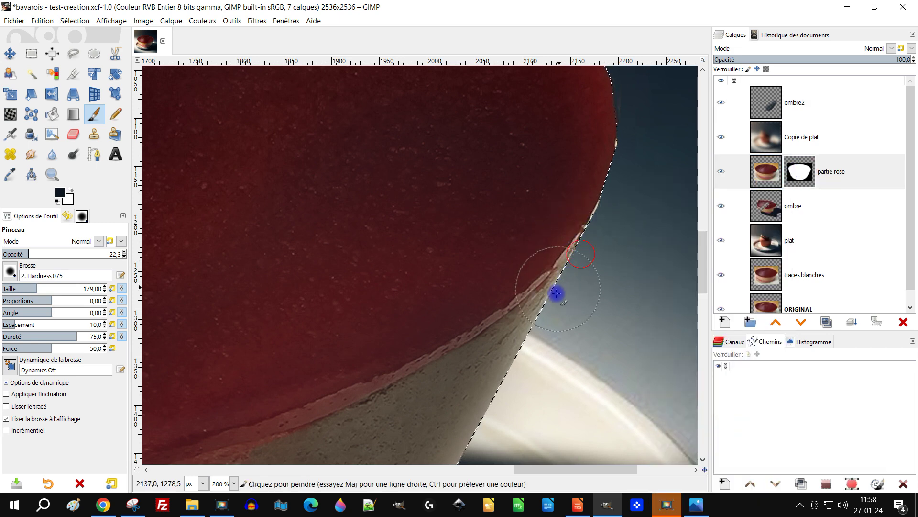
pyautogui.hotkey('ctrl', 'z')
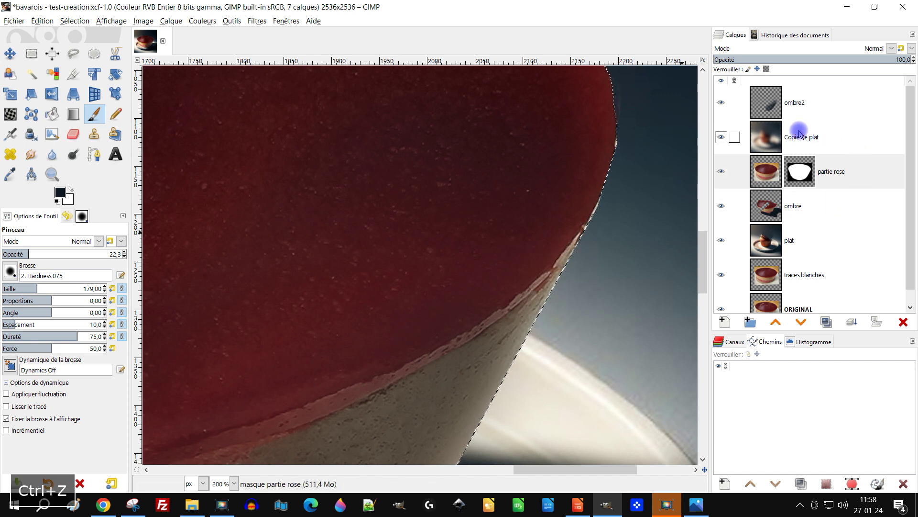
pyautogui.click(766, 104)
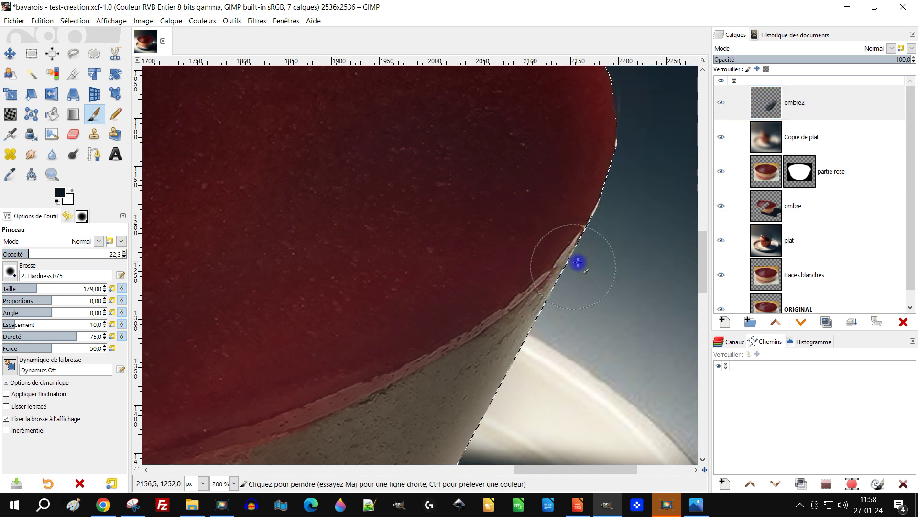
pyautogui.moveTo(460, 391)
pyautogui.mouseDown()
pyautogui.moveTo(409, 416)
pyautogui.moveTo(337, 435)
pyautogui.mouseUp()
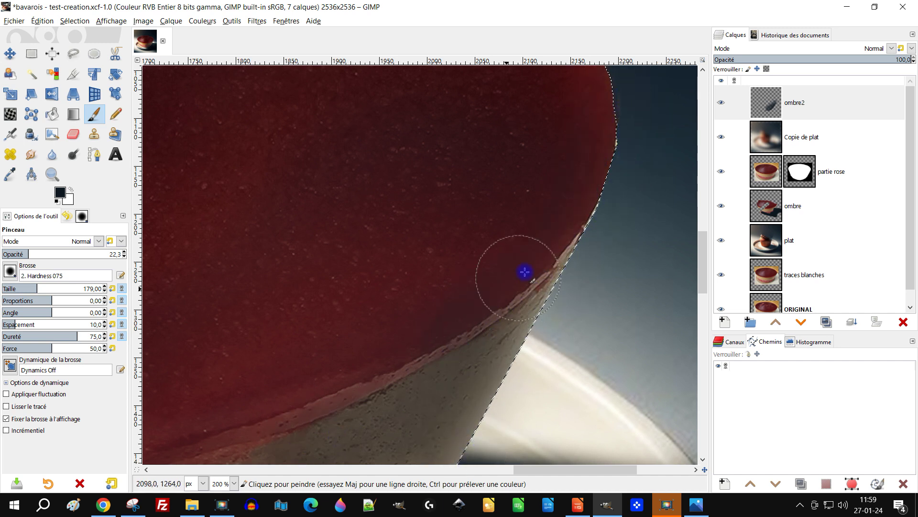
# - Darken the dessert's right flank and lower right edge inside the selection with shadow strokes at 22.3 opacity on ombre2
pyautogui.keyDown('ctrl'); pyautogui.scroll(-4, 648, 250); pyautogui.keyUp('ctrl')
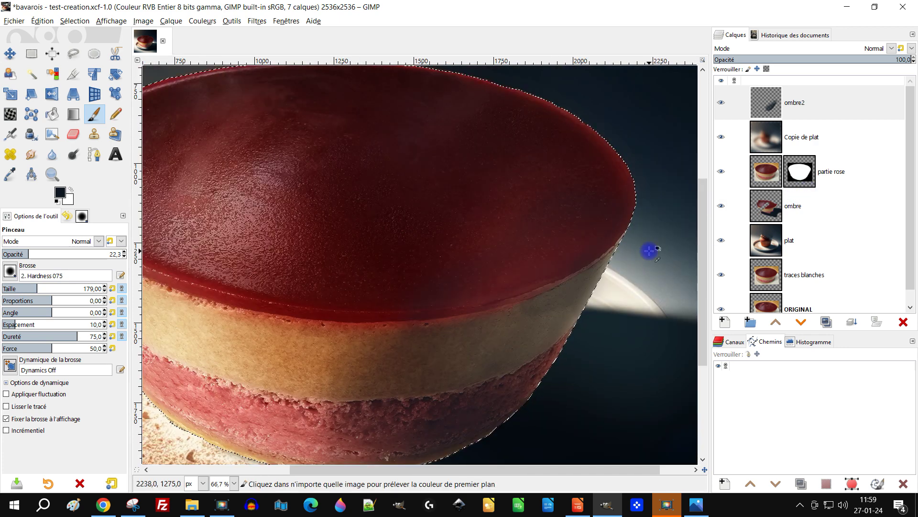
pyautogui.keyDown('ctrl'); pyautogui.scroll(1, 546, 325); pyautogui.keyUp('ctrl')
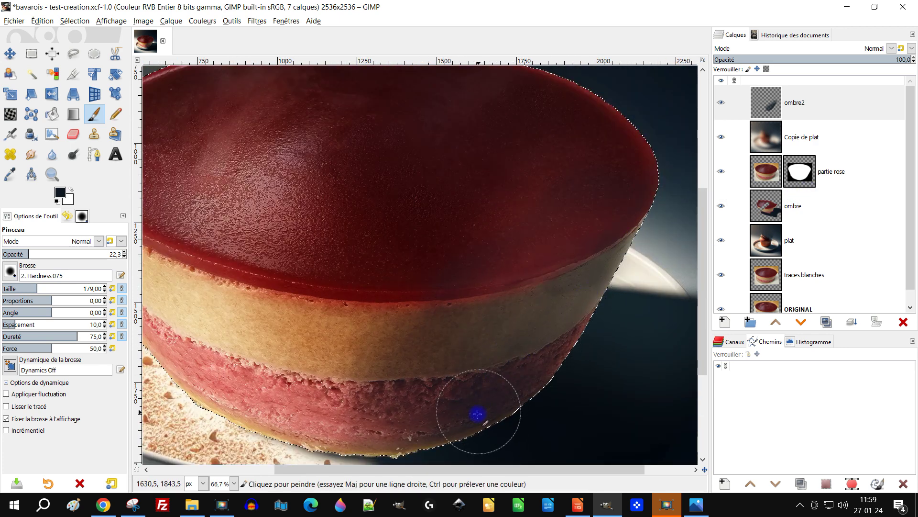
pyautogui.moveTo(605, 327)
pyautogui.mouseDown()
pyautogui.moveTo(568, 386)
pyautogui.moveTo(561, 369)
pyautogui.mouseUp()
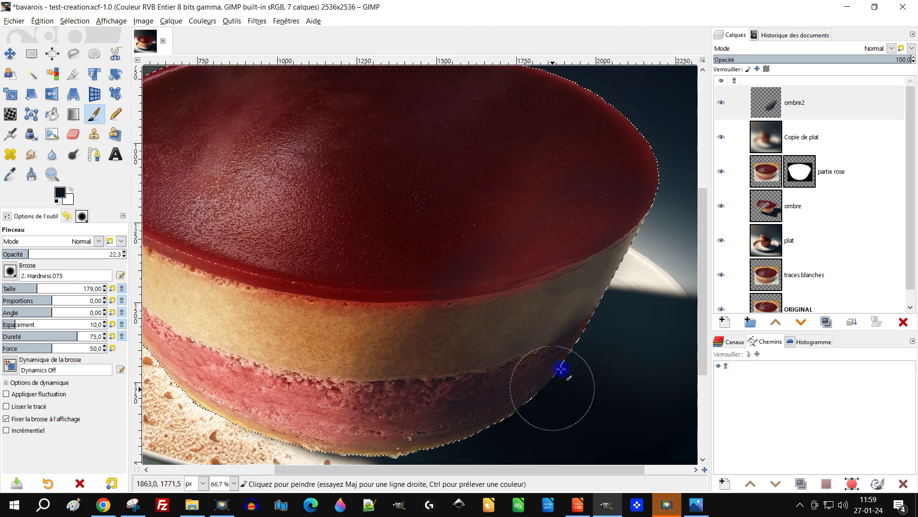
pyautogui.moveTo(505, 437)
pyautogui.mouseDown()
pyautogui.moveTo(533, 420)
pyautogui.moveTo(516, 439)
pyautogui.moveTo(555, 406)
pyautogui.moveTo(567, 369)
pyautogui.mouseUp()
pyautogui.moveTo(609, 291)
pyautogui.mouseDown()
pyautogui.moveTo(558, 361)
pyautogui.moveTo(572, 325)
pyautogui.mouseUp()
pyautogui.moveTo(472, 433)
pyautogui.mouseDown()
pyautogui.moveTo(492, 420)
pyautogui.moveTo(418, 473)
pyautogui.moveTo(444, 451)
pyautogui.moveTo(433, 451)
pyautogui.moveTo(414, 462)
pyautogui.moveTo(427, 466)
pyautogui.moveTo(598, 375)
pyautogui.moveTo(572, 265)
pyautogui.moveTo(530, 311)
pyautogui.moveTo(459, 341)
pyautogui.moveTo(452, 335)
pyautogui.moveTo(603, 187)
pyautogui.moveTo(494, 264)
pyautogui.moveTo(545, 198)
pyautogui.moveTo(441, 296)
pyautogui.moveTo(456, 307)
pyautogui.moveTo(604, 176)
pyautogui.moveTo(524, 251)
pyautogui.moveTo(649, 122)
pyautogui.moveTo(588, 230)
pyautogui.moveTo(647, 138)
pyautogui.moveTo(614, 202)
pyautogui.moveTo(642, 141)
pyautogui.moveTo(596, 211)
pyautogui.moveTo(562, 234)
pyautogui.moveTo(566, 219)
pyautogui.moveTo(481, 248)
pyautogui.mouseUp()
pyautogui.moveTo(471, 209); pyautogui.dragTo(620, 147)
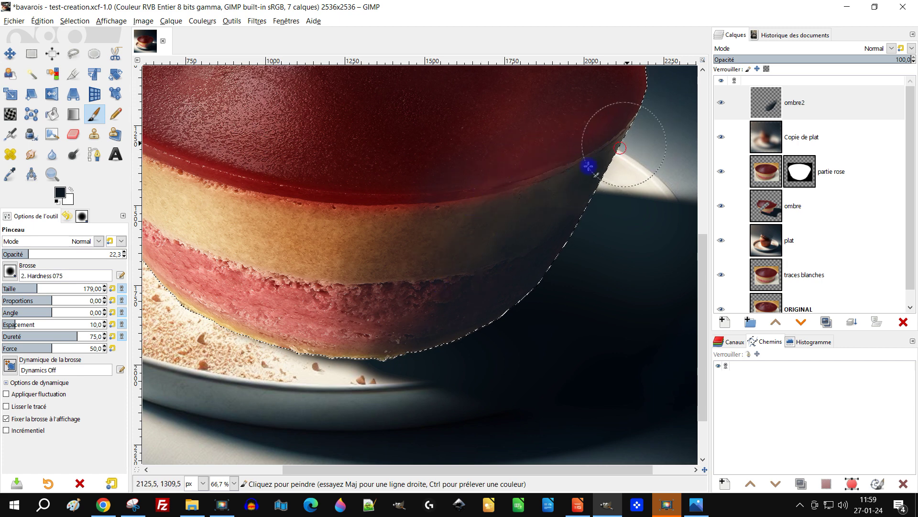
pyautogui.moveTo(420, 217); pyautogui.dragTo(468, 248)
# - Clear the selection and apply a Gaussian blur of 1.50 in X and Y to the ombre2 layer
pyautogui.scroll(-3, 440, 357)
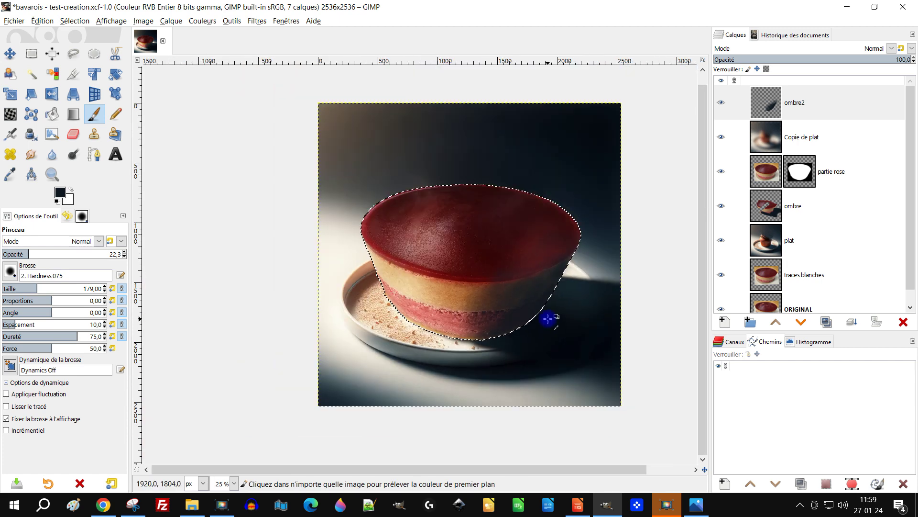
pyautogui.scroll(1, 508, 321)
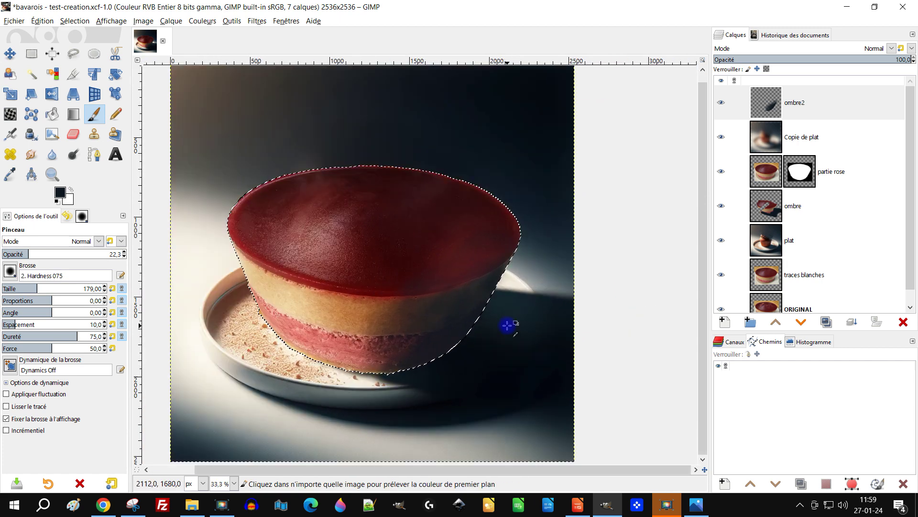
pyautogui.click(766, 113)
pyautogui.click(78, 19)
pyautogui.click(76, 48)
pyautogui.click(256, 21)
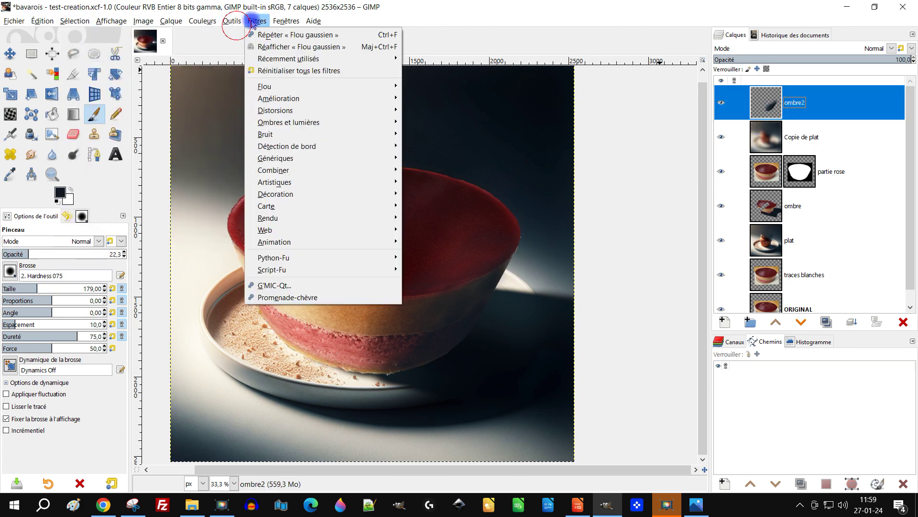
pyautogui.moveTo(295, 86)
pyautogui.click(443, 99)
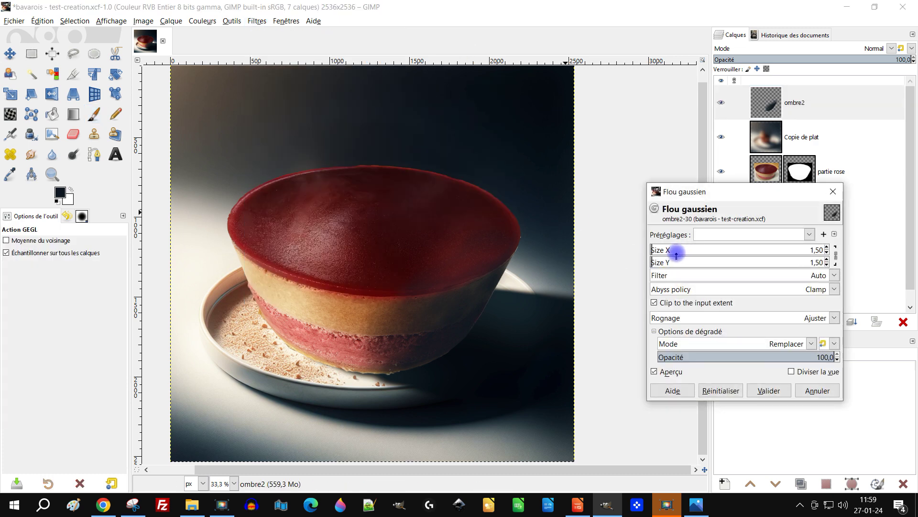
pyautogui.click(765, 390)
# - Examine the blurred shading on the dessert at full size and across the whole composition
pyautogui.press('1')
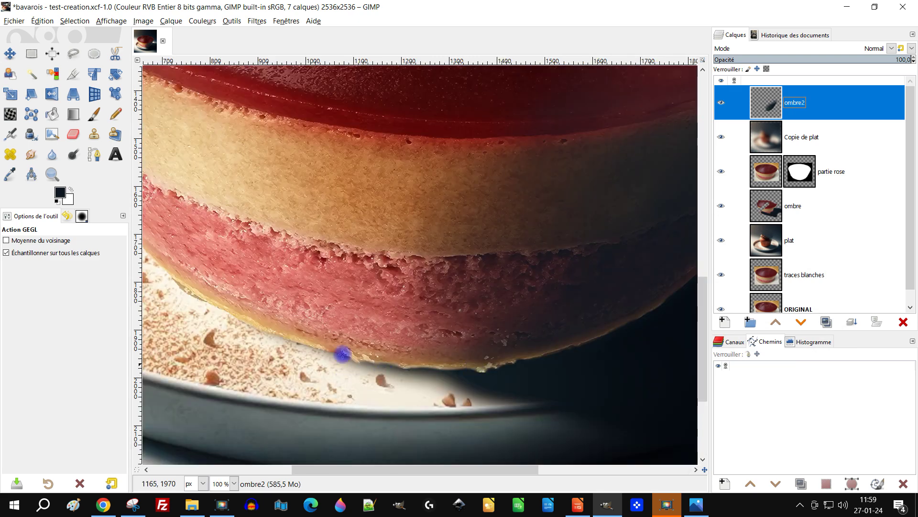
pyautogui.press('-')
pyautogui.press('-')
pyautogui.press('-')
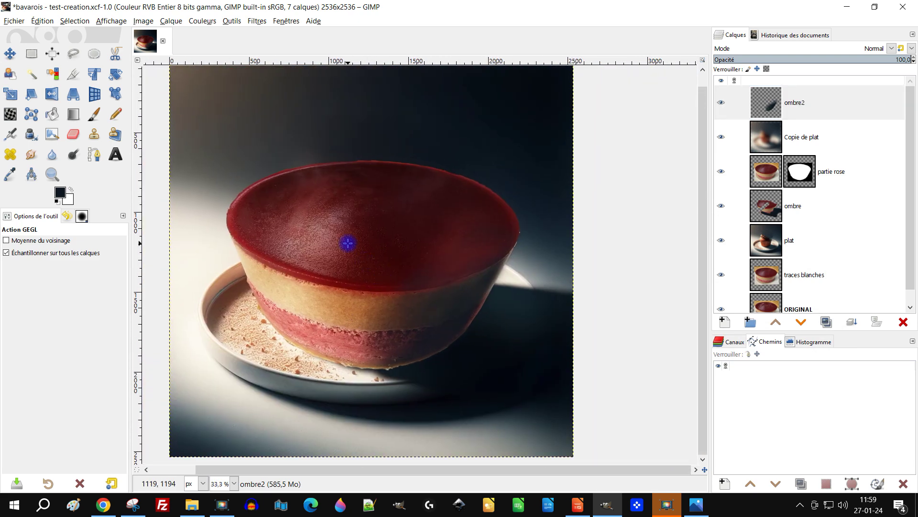
pyautogui.press('+')
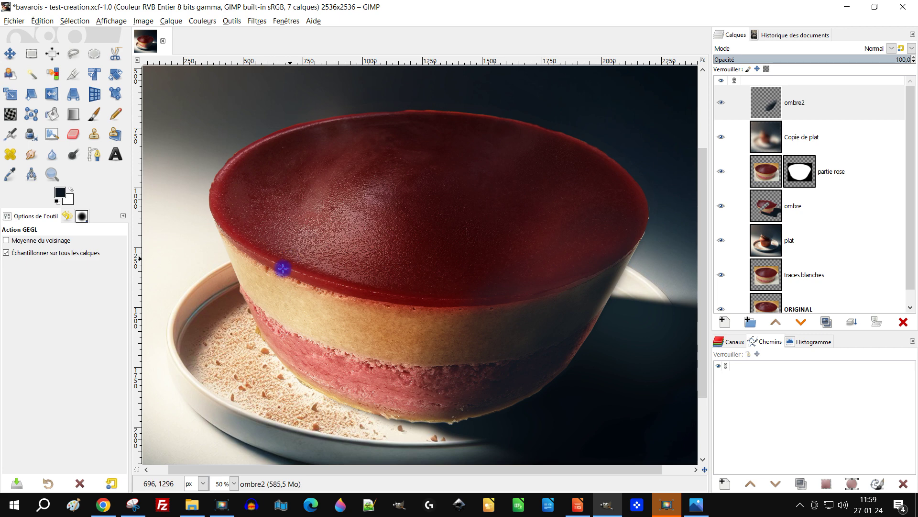
pyautogui.press('-')
pyautogui.press('+')
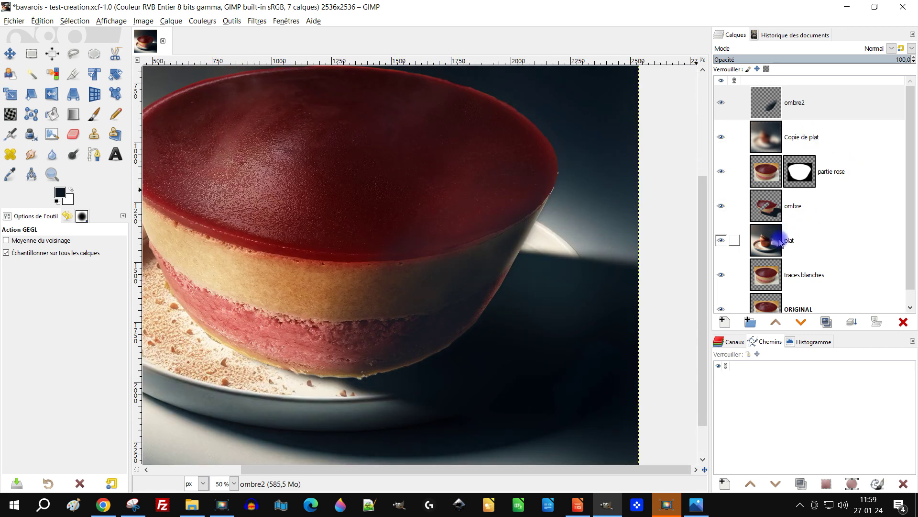
# - Try lowering the ombre layer's opacity, and return it to 100
pyautogui.click(777, 210)
pyautogui.click(869, 58)
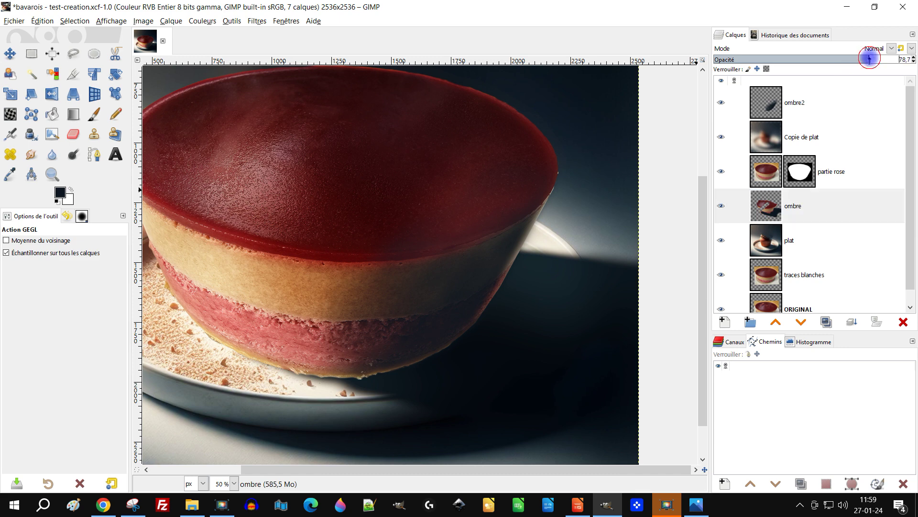
pyautogui.moveTo(814, 54); pyautogui.dragTo(915, 67)
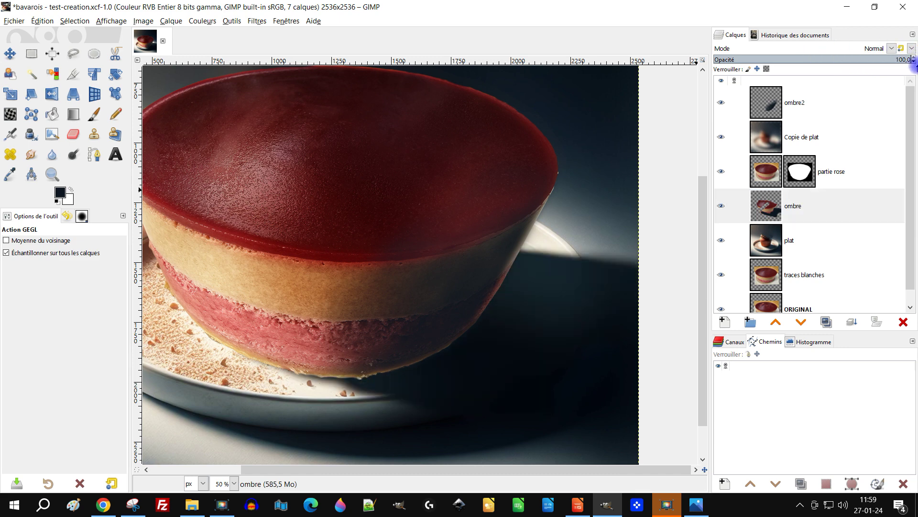
# - Compare darkening blend modes on the ombre layer, set it to Multiplier and check the shadow across the plate's right side
pyautogui.click(866, 48)
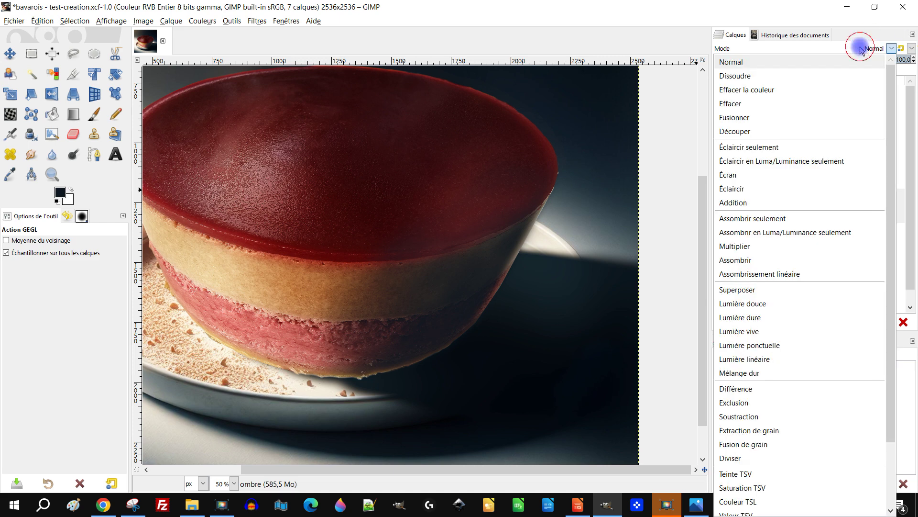
pyautogui.click(805, 246)
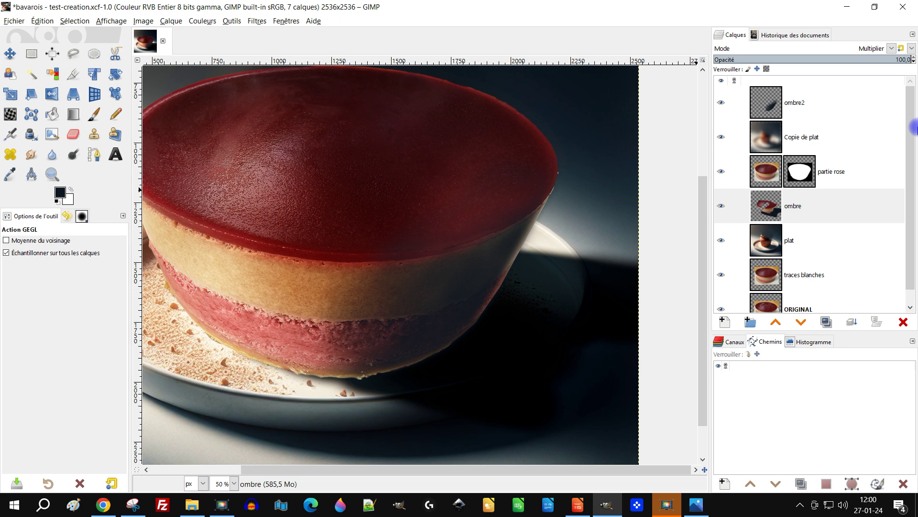
pyautogui.press('Down')
pyautogui.press('Up')
pyautogui.press('Up')
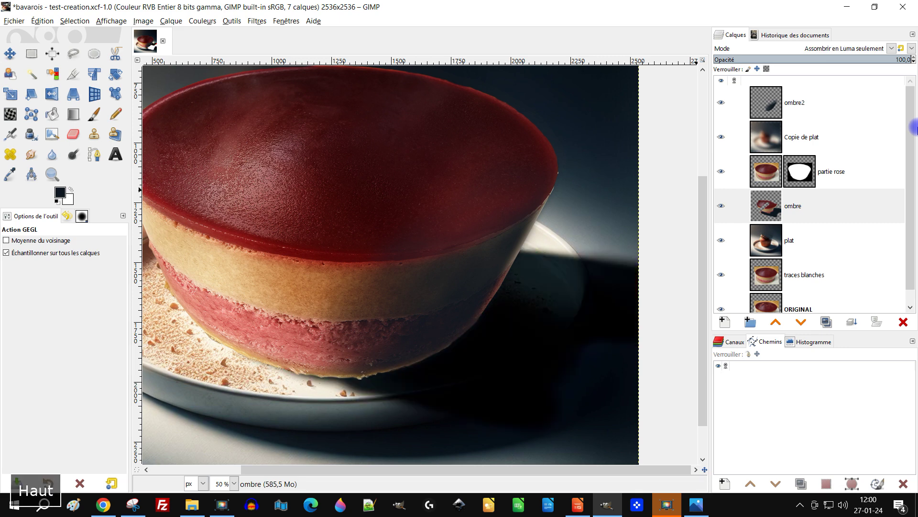
pyautogui.press('Up')
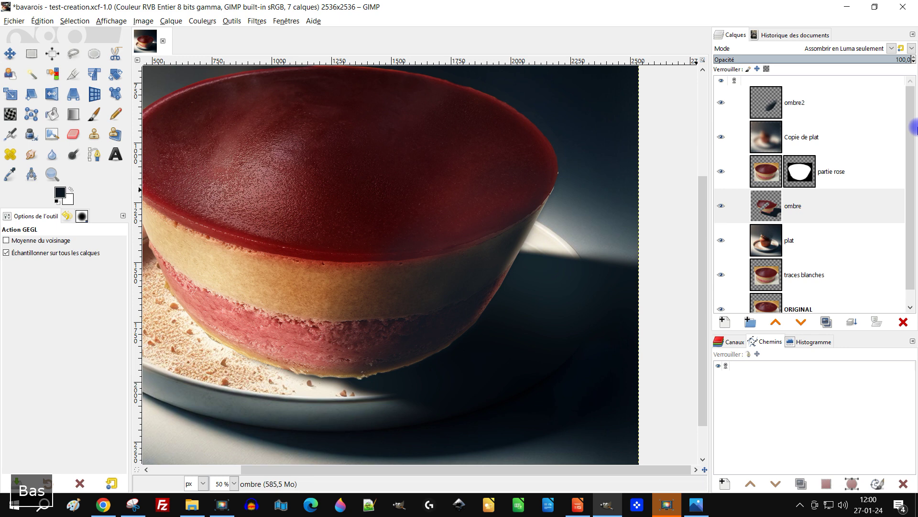
pyautogui.press('Down')
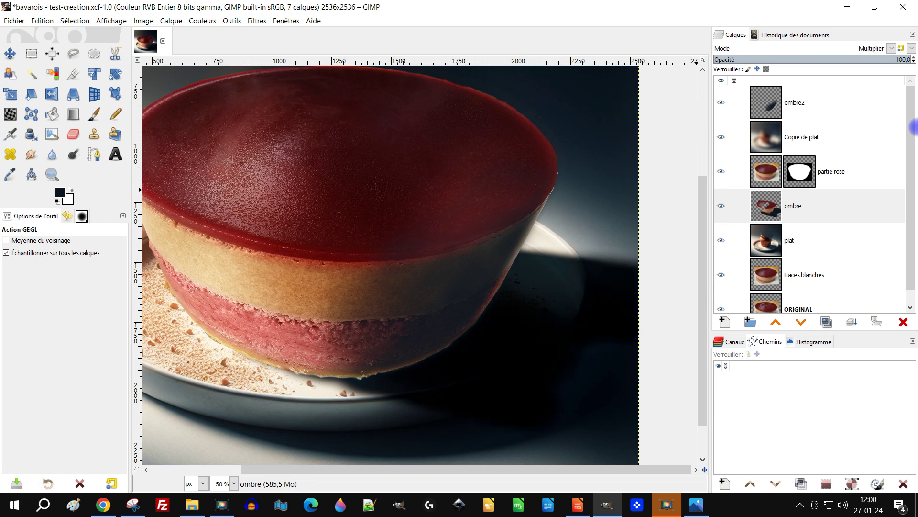
pyautogui.press('1')
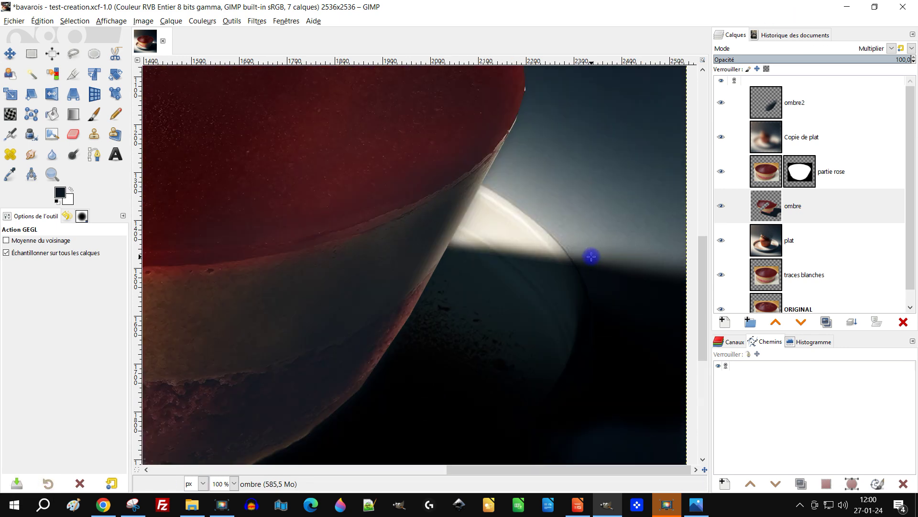
pyautogui.hotkey('shift', 'ctrl', 'j')
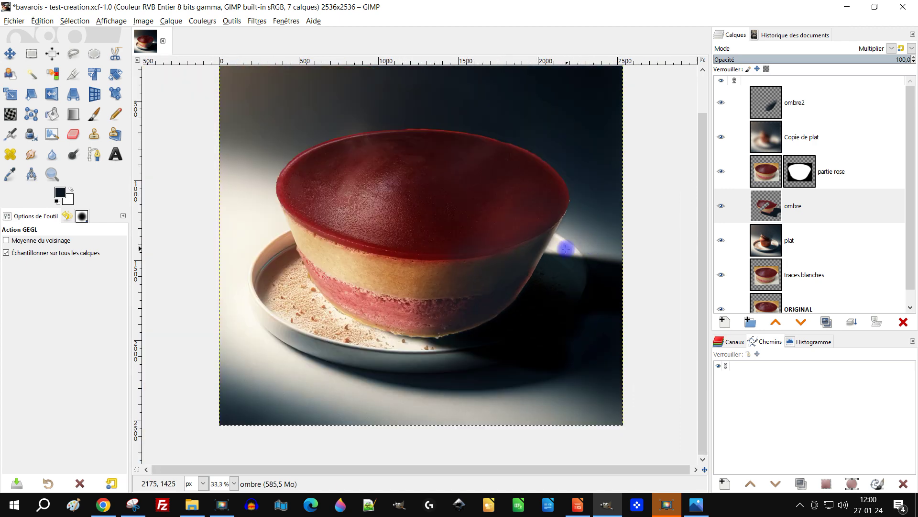
pyautogui.scroll(1, 566, 249)
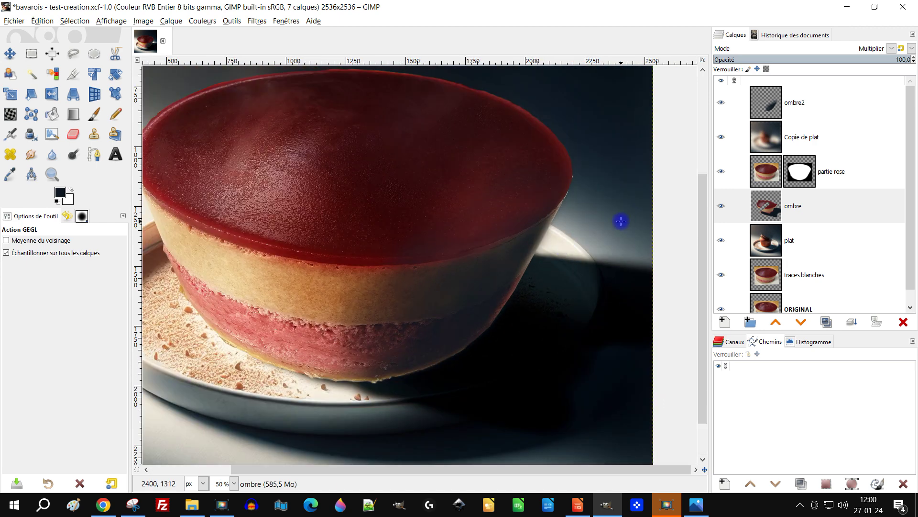
pyautogui.click(770, 212)
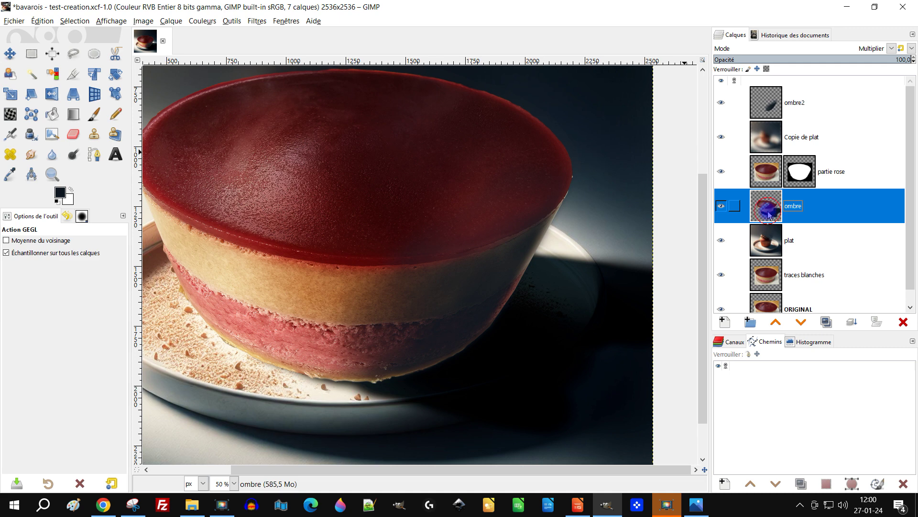
# - Activate the Eraser and examine the shadow across the plate's right side and beneath the dessert
pyautogui.click(73, 135)
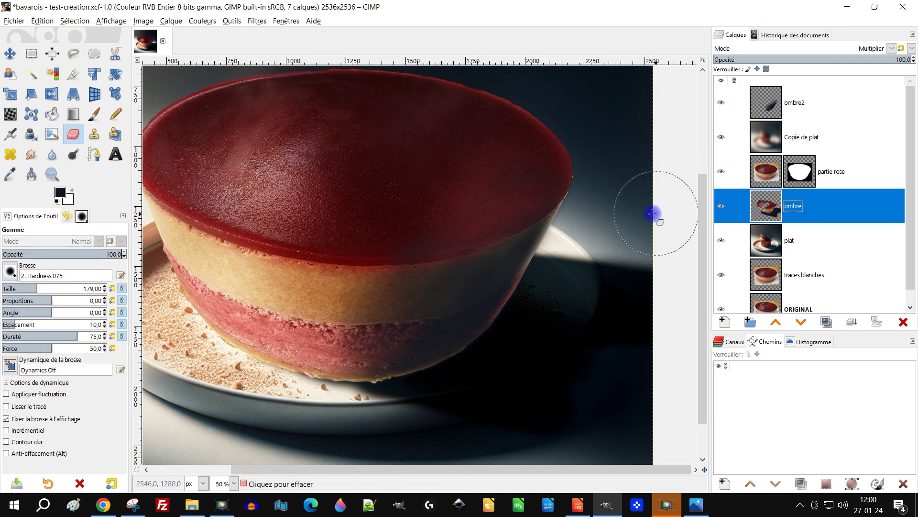
pyautogui.scroll(1, 660, 216)
pyautogui.moveTo(577, 226)
pyautogui.mouseDown()
pyautogui.moveTo(585, 247)
pyautogui.moveTo(615, 237)
pyautogui.moveTo(637, 243)
pyautogui.moveTo(606, 250)
pyautogui.moveTo(707, 281)
pyautogui.moveTo(614, 271)
pyautogui.moveTo(703, 287)
pyautogui.mouseUp()
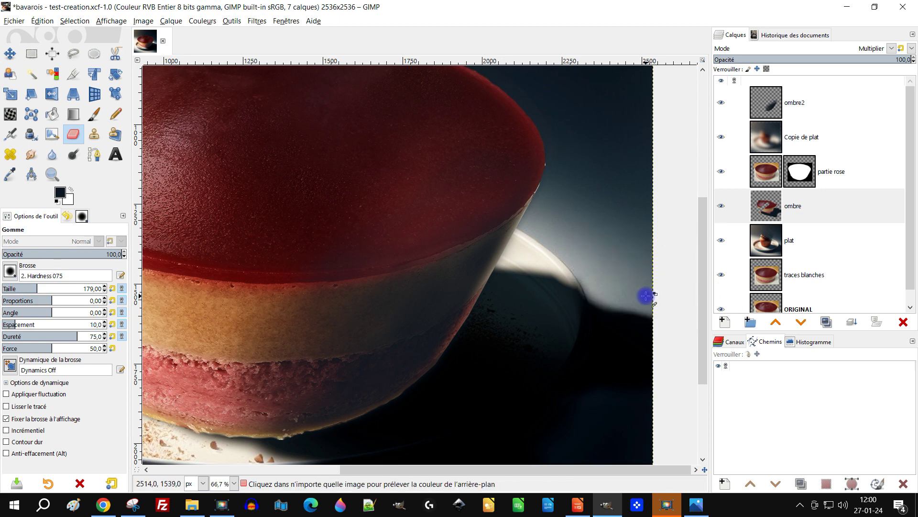
pyautogui.scroll(-1, 648, 297)
pyautogui.scroll(2, 604, 329)
pyautogui.scroll(-1, 598, 286)
pyautogui.scroll(1, 572, 222)
pyautogui.scroll(-1, 537, 242)
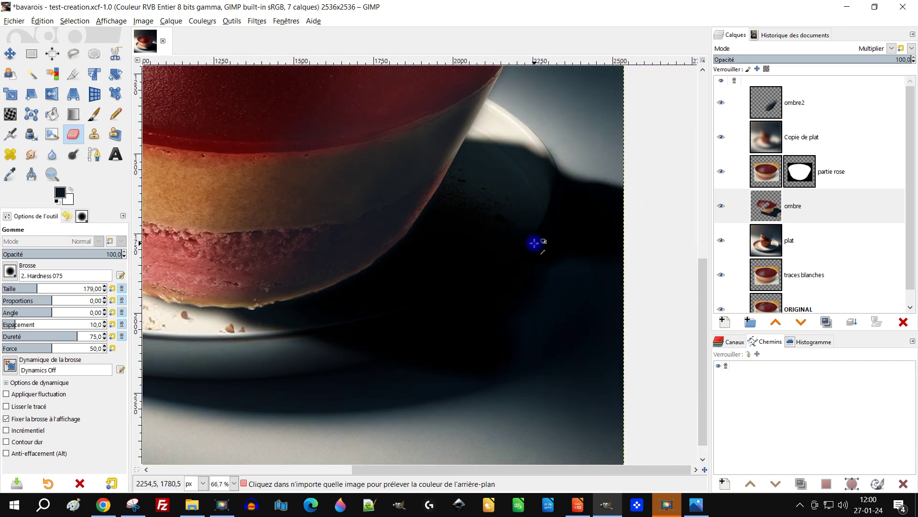
pyautogui.scroll(1, 539, 207)
pyautogui.scroll(-1, 523, 201)
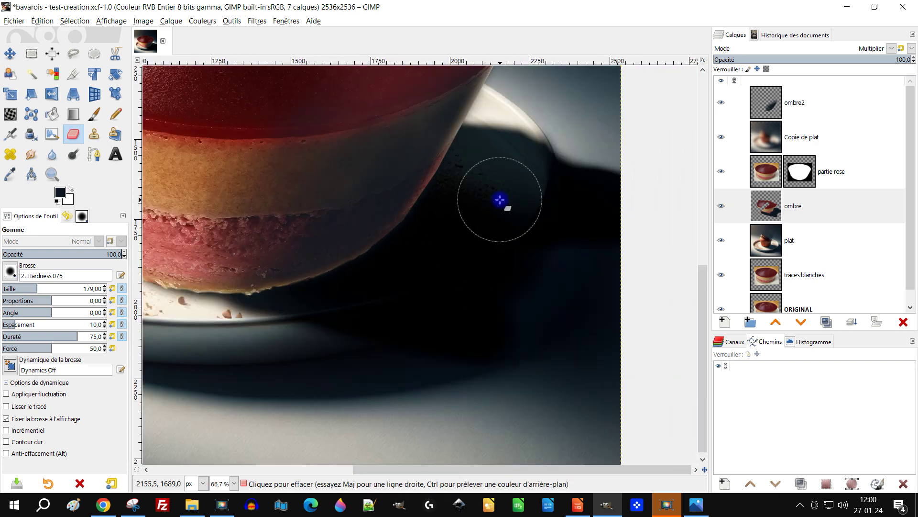
pyautogui.scroll(1, 495, 201)
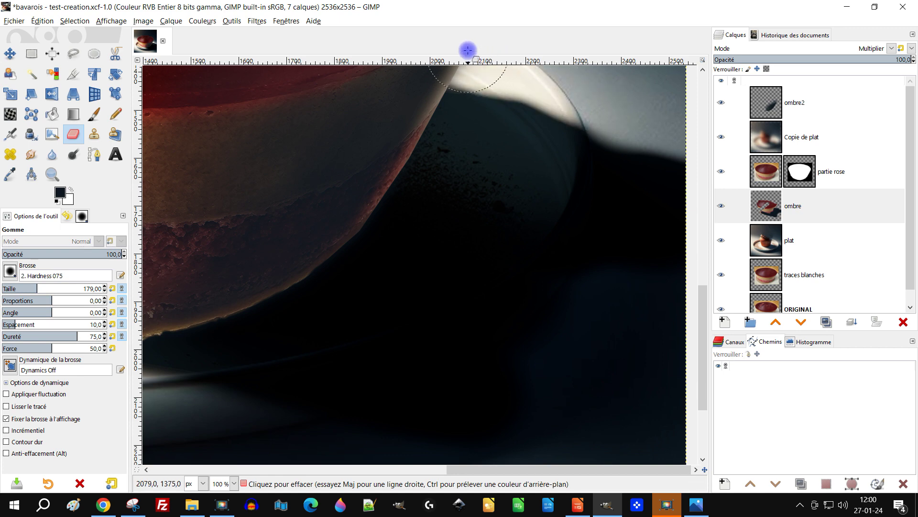
pyautogui.press('shift')
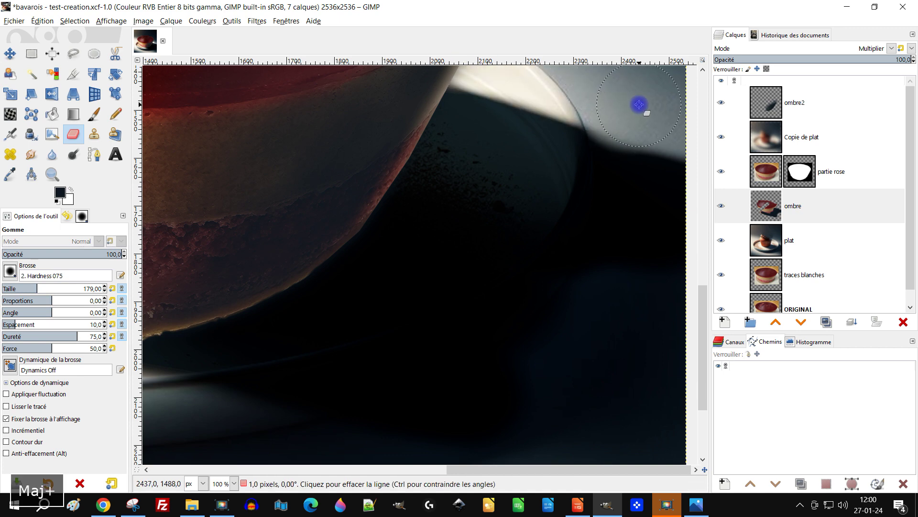
pyautogui.keyDown('ctrl'); pyautogui.scroll(-2, 638, 102); pyautogui.keyUp('ctrl')
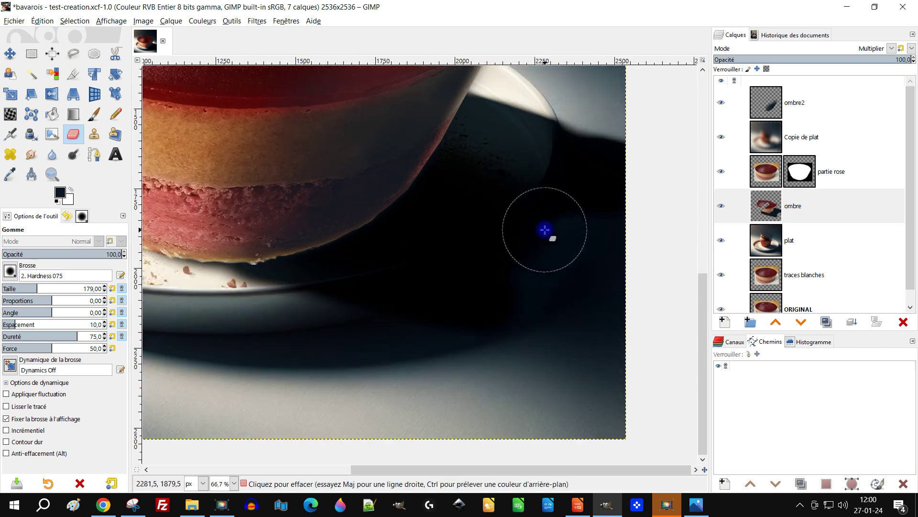
pyautogui.scroll(3, 547, 211)
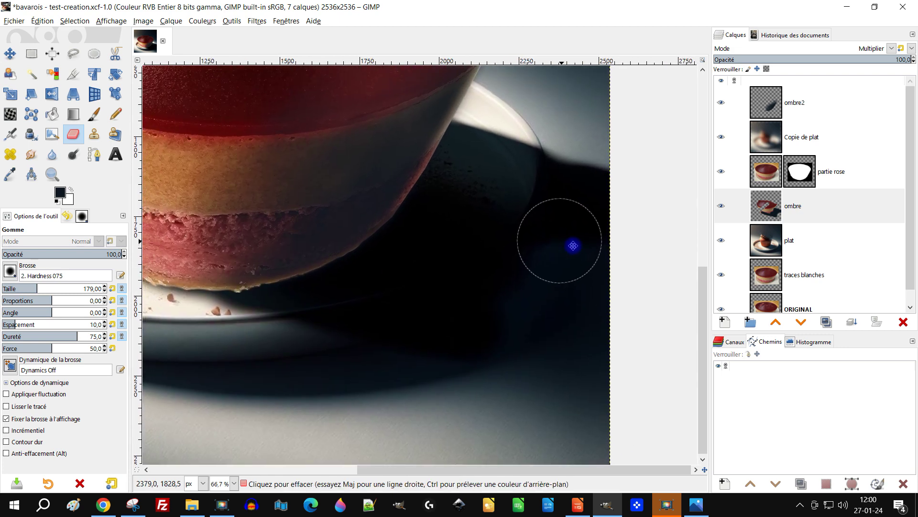
# - Set the ombre layer's opacity to 99 and save the image
pyautogui.click(771, 222)
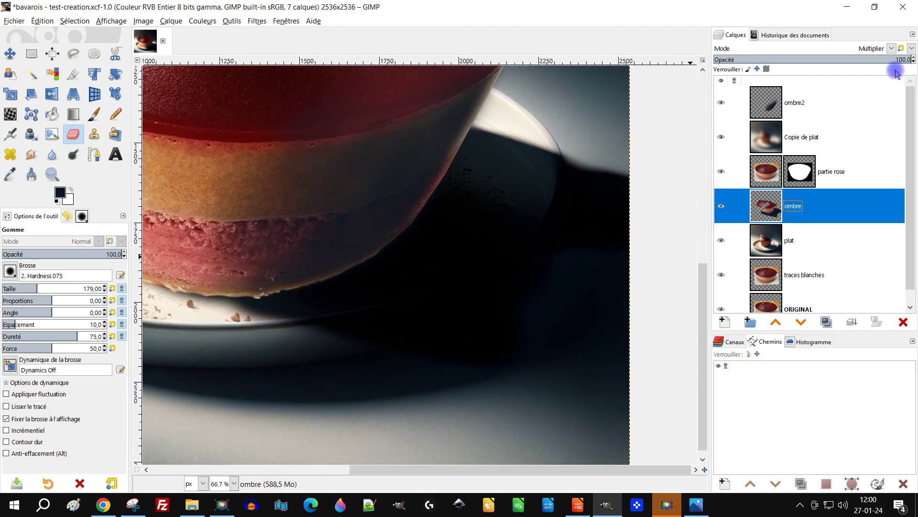
pyautogui.moveTo(901, 59); pyautogui.dragTo(901, 59)
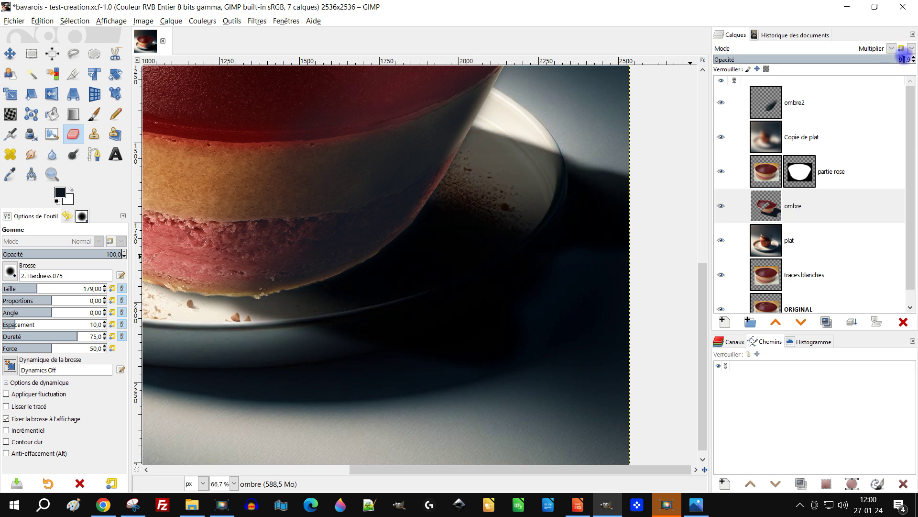
pyautogui.moveTo(907, 59); pyautogui.dragTo(911, 59)
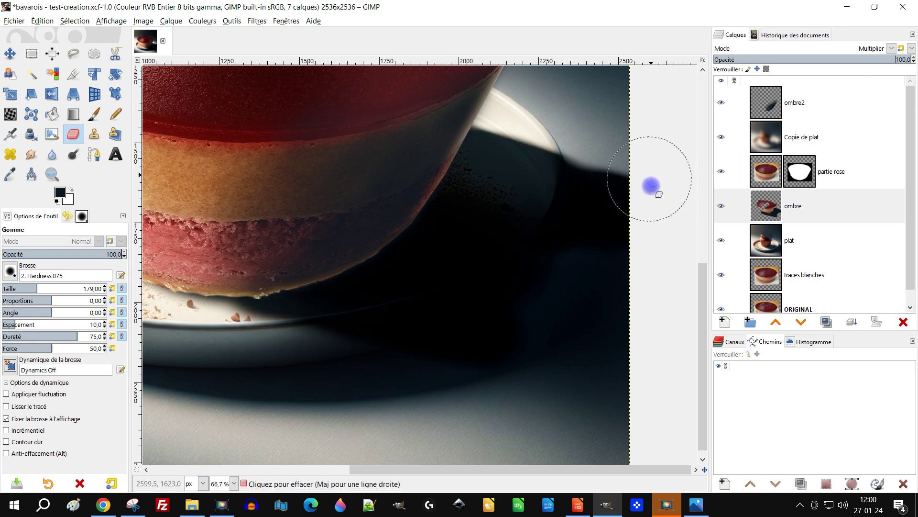
pyautogui.click(901, 60)
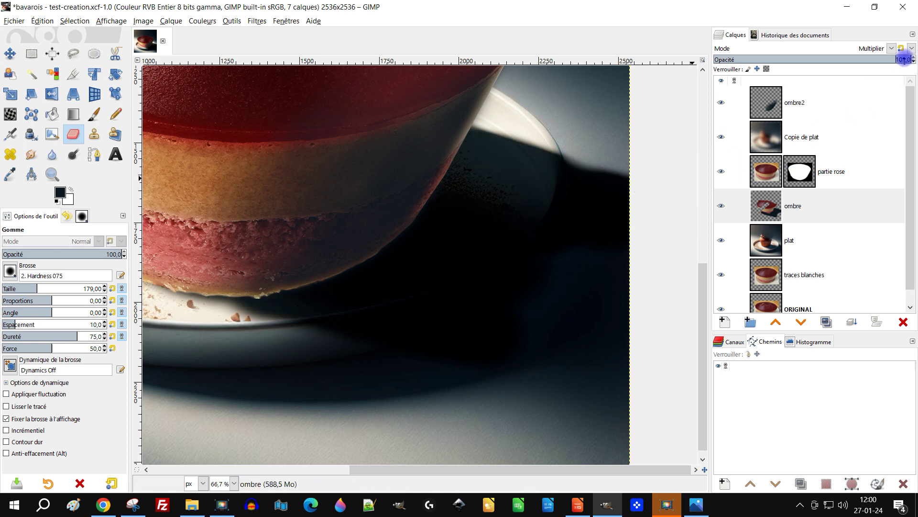
pyautogui.scroll(-5, 904, 59)
pyautogui.scroll(-2, 417, 262)
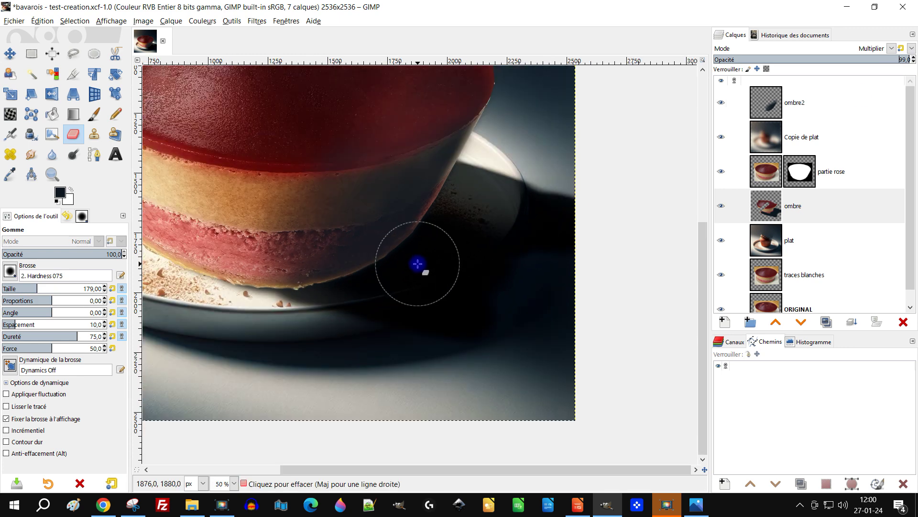
pyautogui.scroll(5, 488, 328)
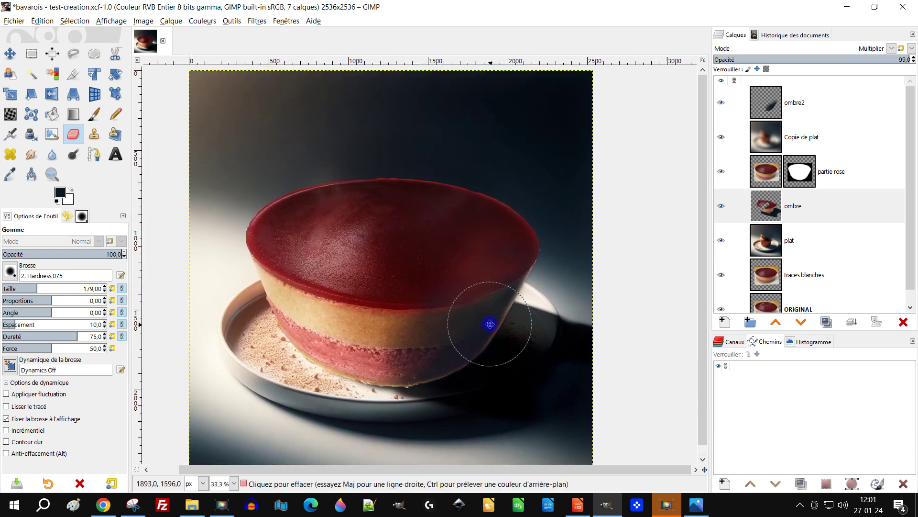
pyautogui.hotkey('ctrl', 's')
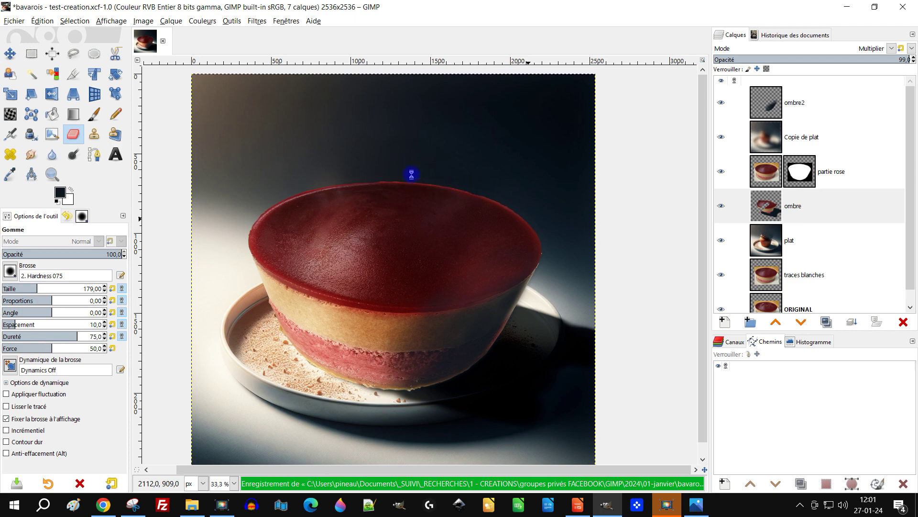
# - Select the partie rose layer's mask and set the Paintbrush opacity to 100 for retouching the dessert's lower-left edge
pyautogui.scroll(3, 328, 358)
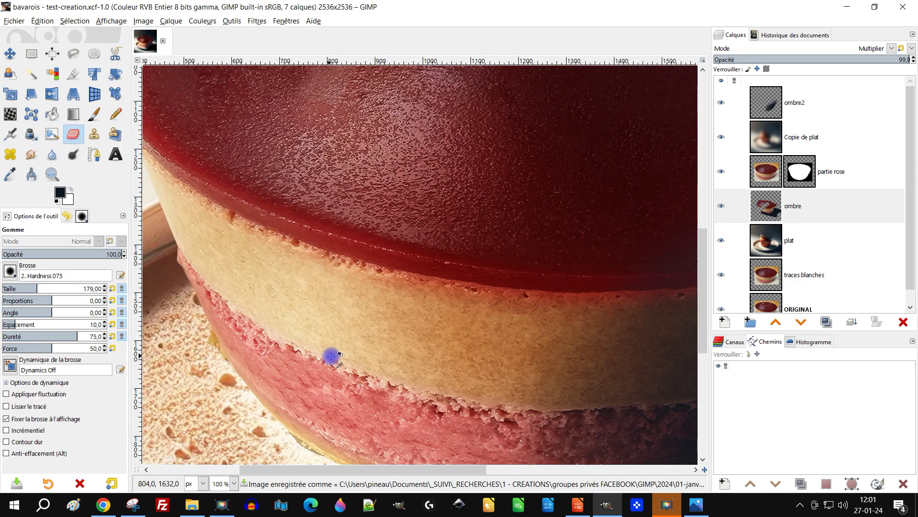
pyautogui.scroll(3, 269, 288)
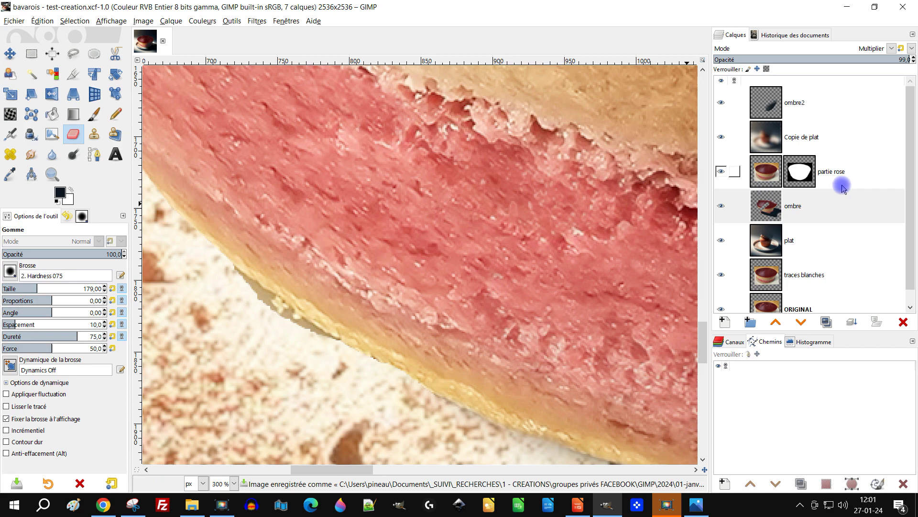
pyautogui.click(806, 178)
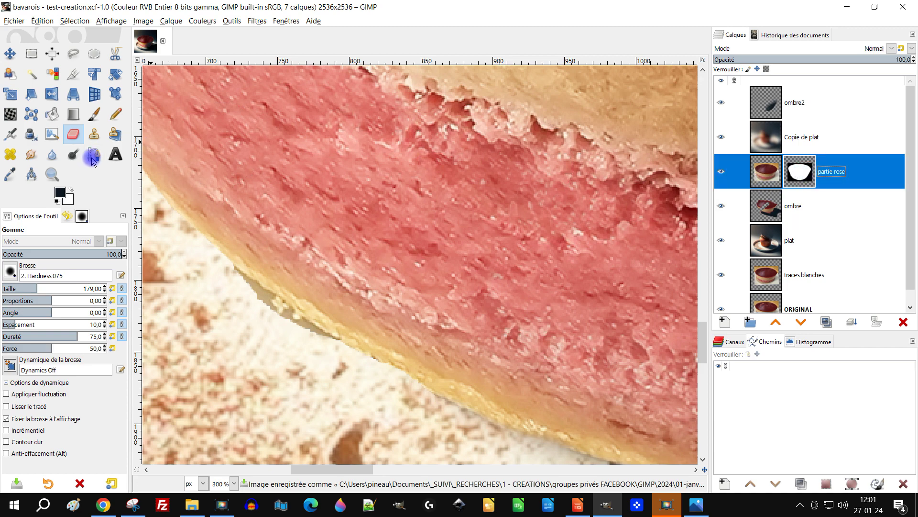
pyautogui.scroll(2, 336, 341)
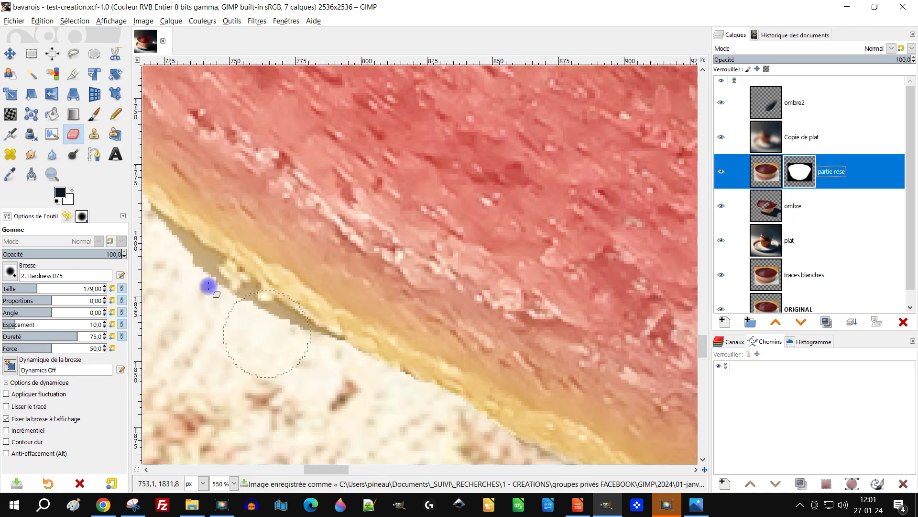
pyautogui.click(93, 115)
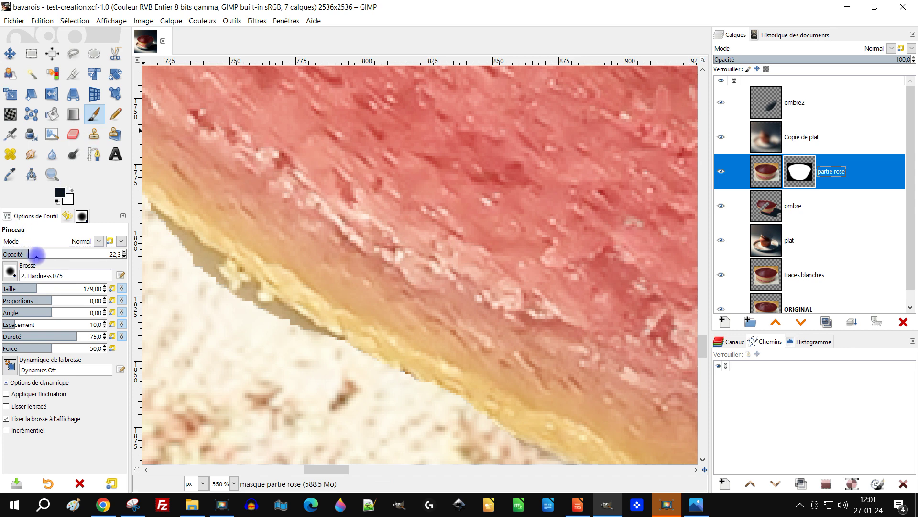
pyautogui.moveTo(36, 255); pyautogui.dragTo(242, 257)
pyautogui.scroll(2, 246, 349)
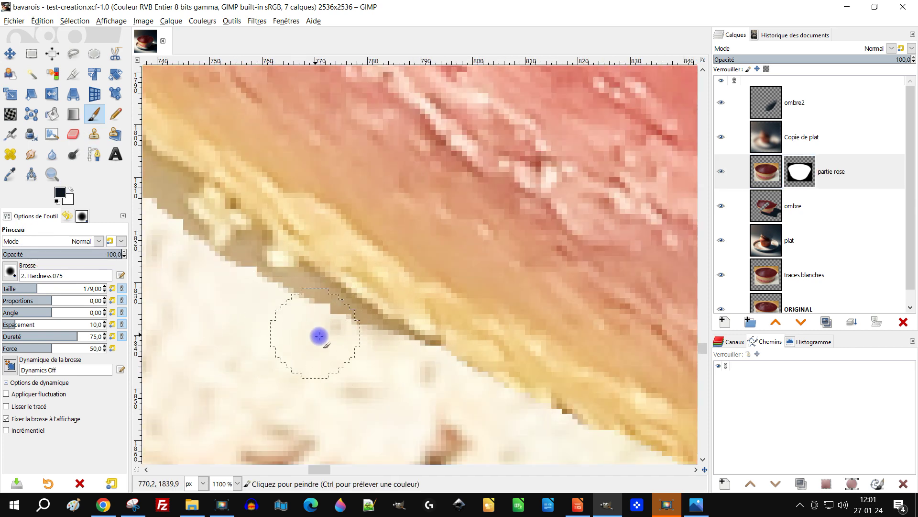
# - Paint on the partie rose mask over the grey fringe below the dessert's lower-left edge, and check the layer by toggling its visibility
pyautogui.click(319, 336)
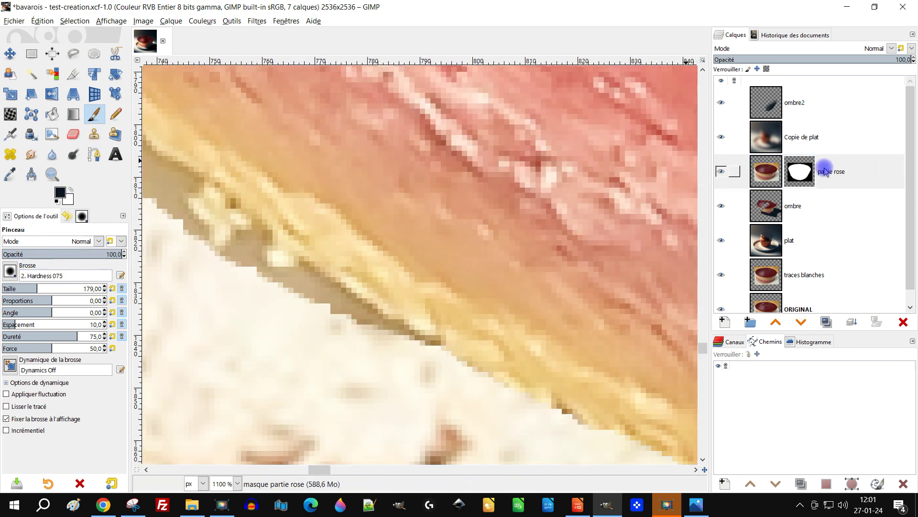
pyautogui.click(796, 177)
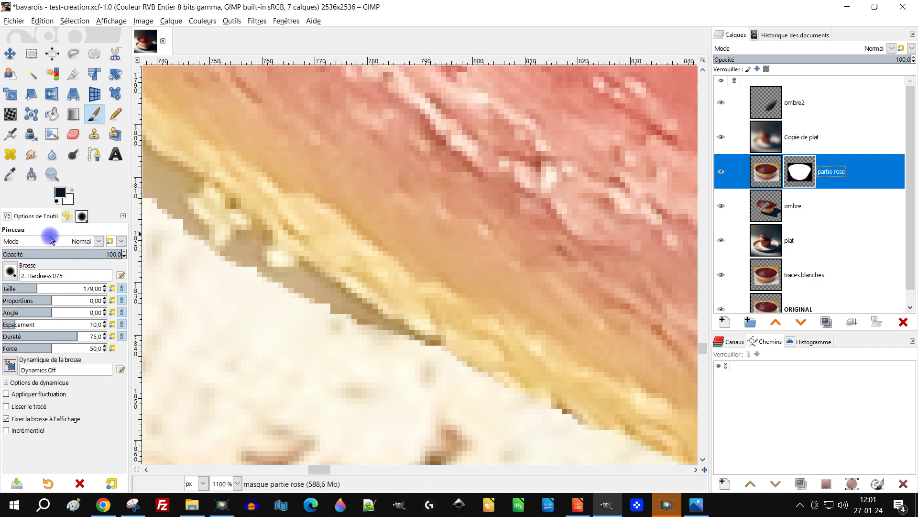
pyautogui.click(310, 317)
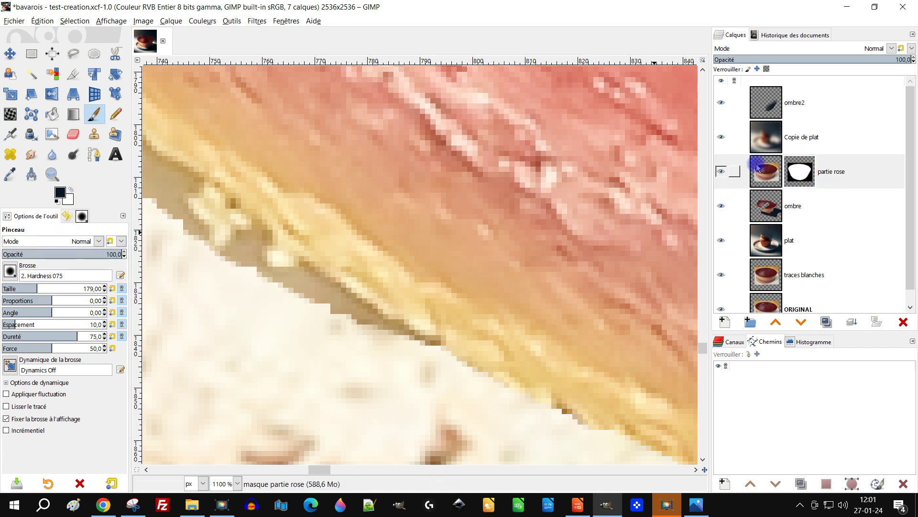
pyautogui.click(717, 173)
pyautogui.click(717, 173)
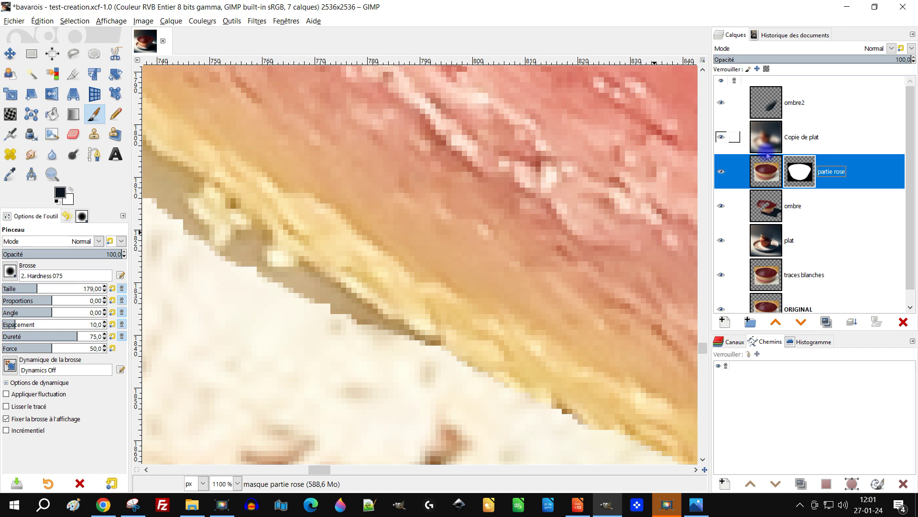
# - Erase the ombre layer's leftover fringe along the dessert's lower-left edge at full eraser opacity
pyautogui.click(766, 203)
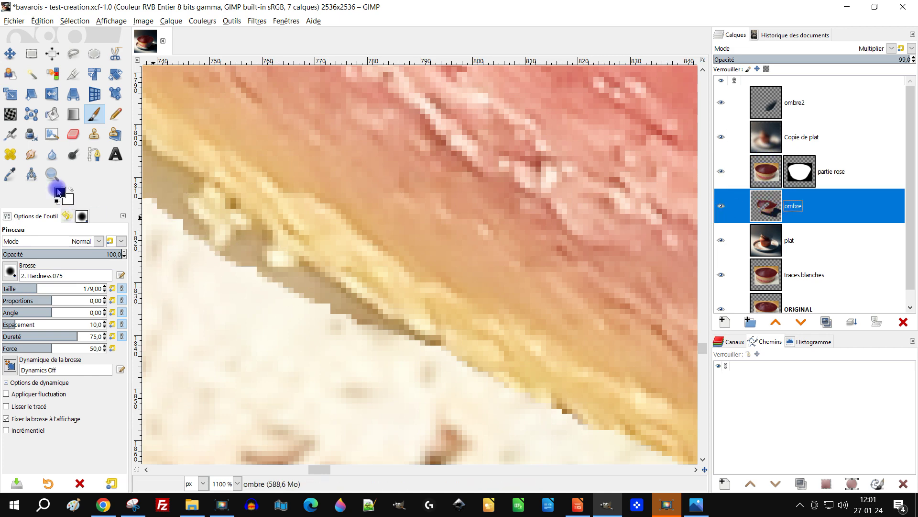
pyautogui.click(74, 134)
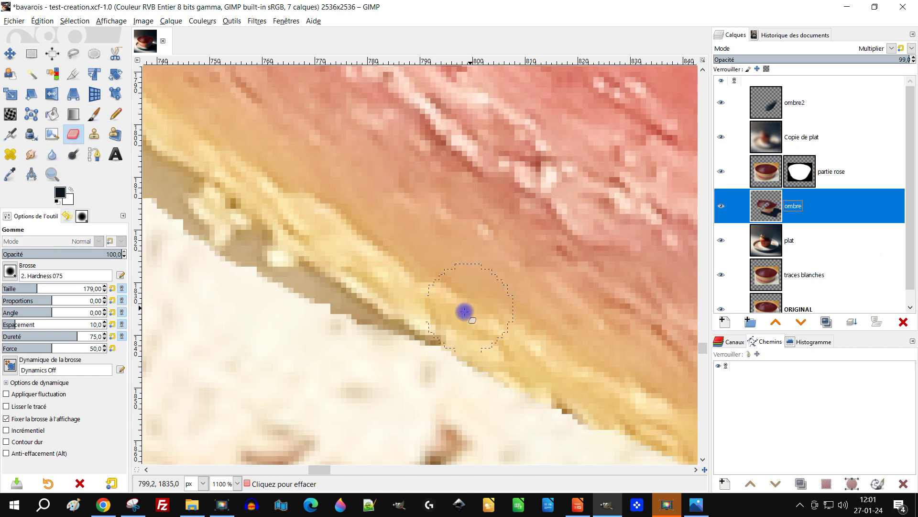
pyautogui.hscroll(-3, 363, 310)
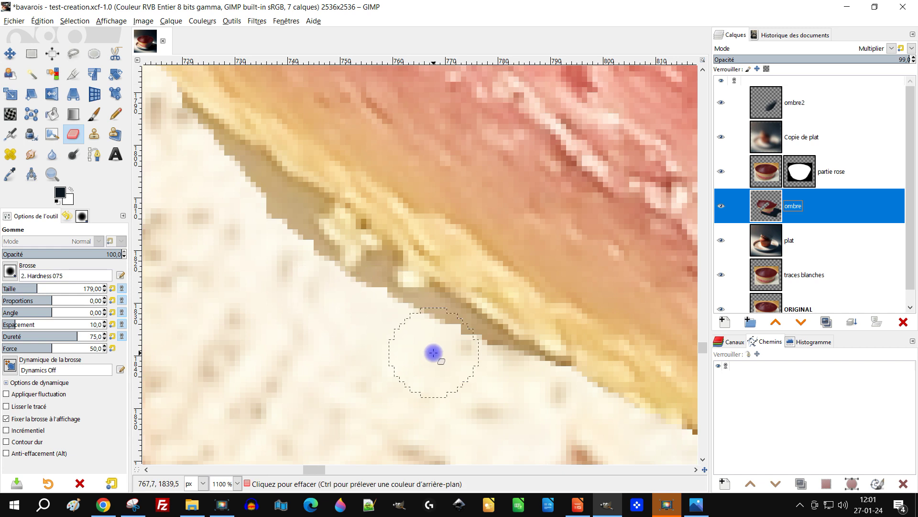
pyautogui.moveTo(433, 352)
pyautogui.mouseDown()
pyautogui.moveTo(418, 325)
pyautogui.moveTo(506, 378)
pyautogui.mouseUp()
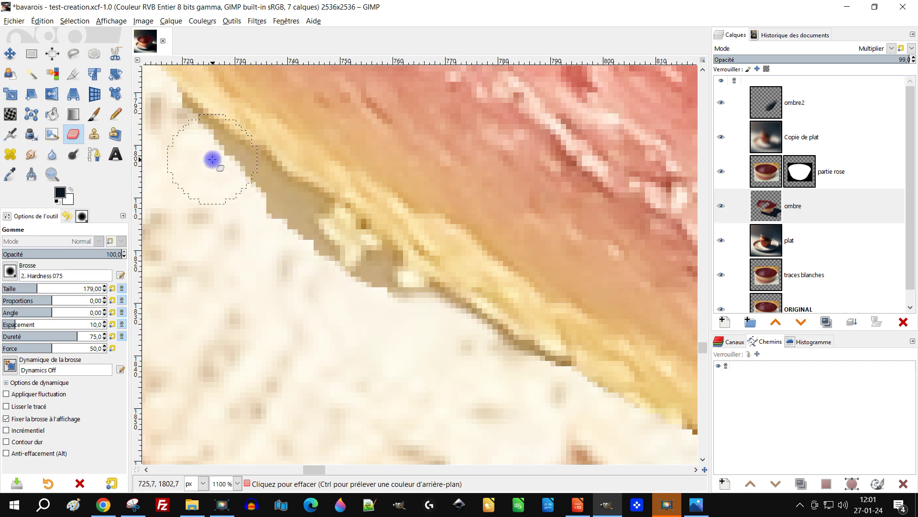
# - Paint out the remaining fringe further up the lower-left edge on the partie rose layer's mask
pyautogui.press('pageup')
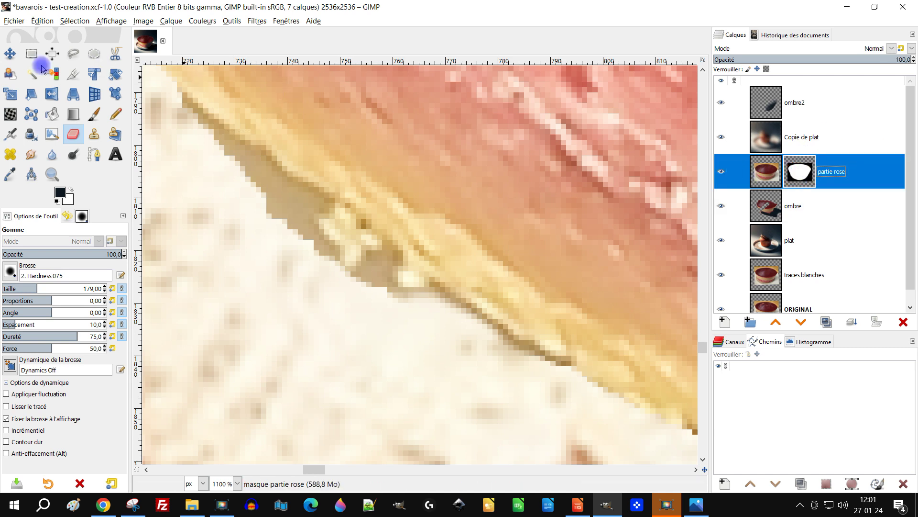
pyautogui.click(95, 119)
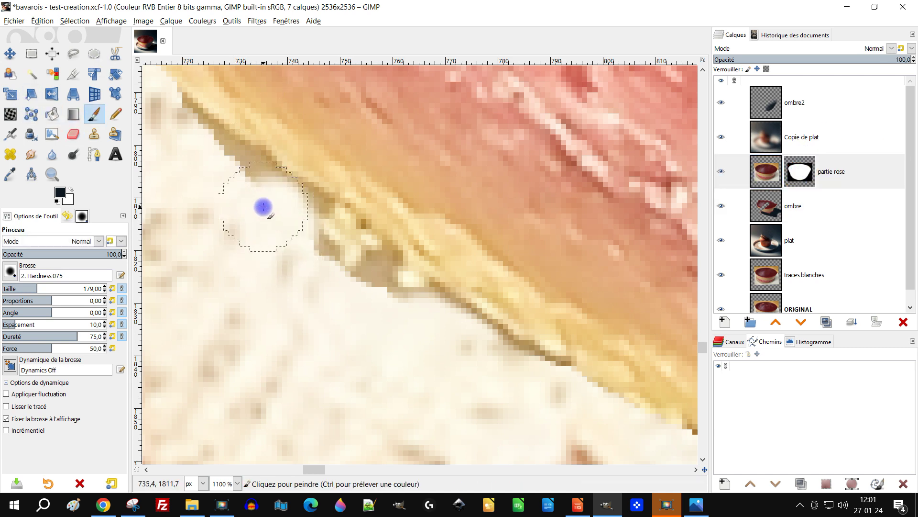
pyautogui.moveTo(240, 197)
pyautogui.mouseDown()
pyautogui.moveTo(320, 287)
pyautogui.moveTo(344, 299)
pyautogui.moveTo(378, 285)
pyautogui.moveTo(389, 329)
pyautogui.moveTo(470, 337)
pyautogui.moveTo(553, 389)
pyautogui.moveTo(335, 277)
pyautogui.moveTo(282, 210)
pyautogui.moveTo(291, 227)
pyautogui.moveTo(187, 129)
pyautogui.mouseUp()
pyautogui.scroll(-12, 224, 154)
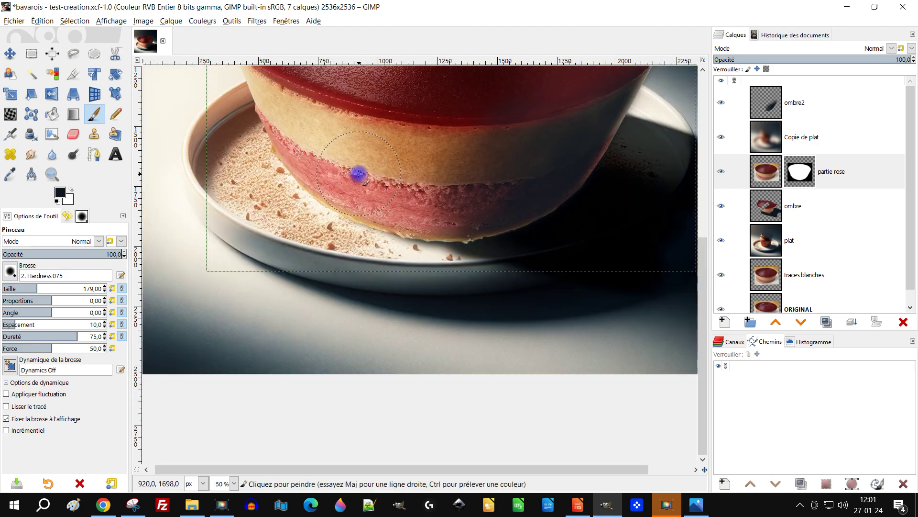
# - Inspect the red glaze's left rim, and display only the ombre layer to check its painted areas
pyautogui.scroll(6, 301, 284)
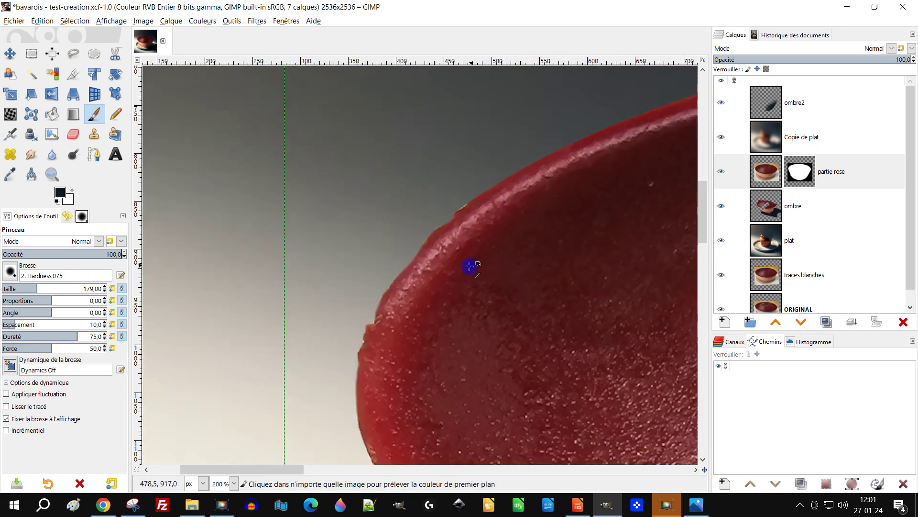
pyautogui.moveTo(469, 266); pyautogui.dragTo(453, 199)
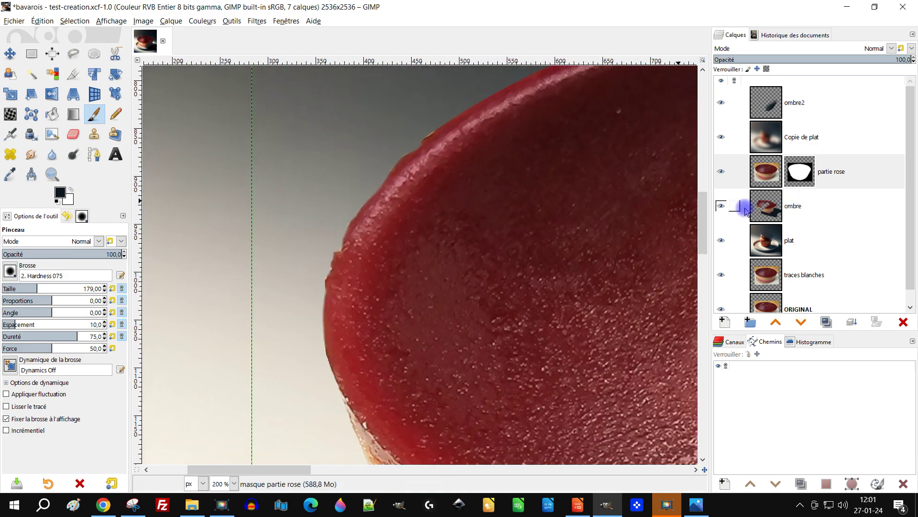
pyautogui.keyDown('shift'); pyautogui.click(721, 206); pyautogui.keyUp('shift')
pyautogui.scroll(-6, 462, 252)
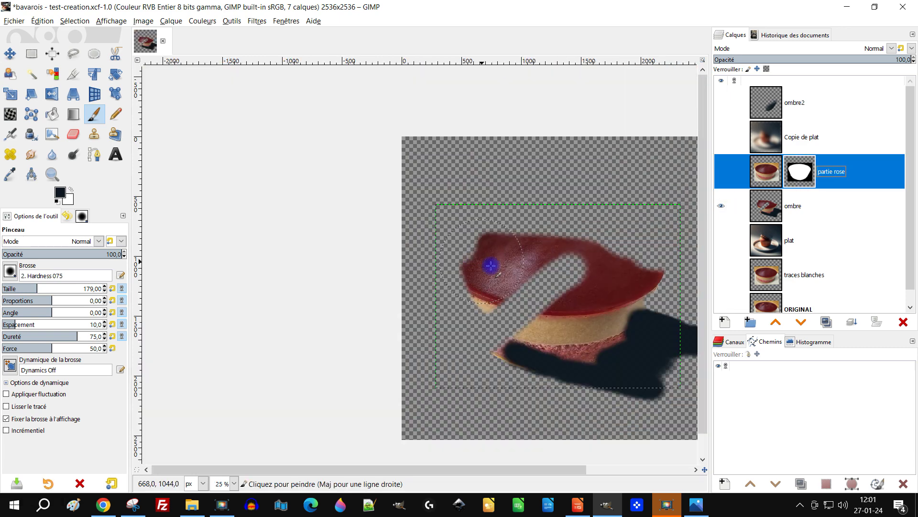
# - Erase the leftover red glaze and cream areas from the ombre layer, and trim its lower-left tip beside the dark shadow
pyautogui.scroll(1, 432, 283)
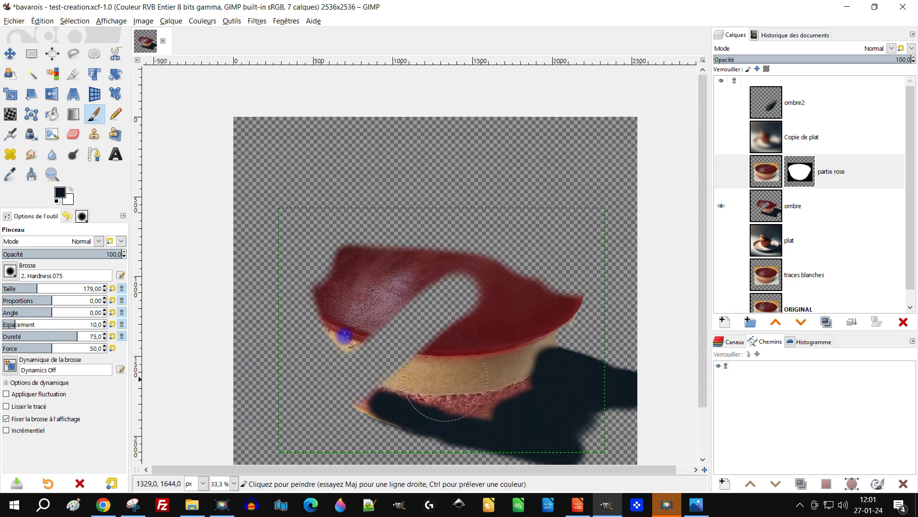
pyautogui.click(72, 135)
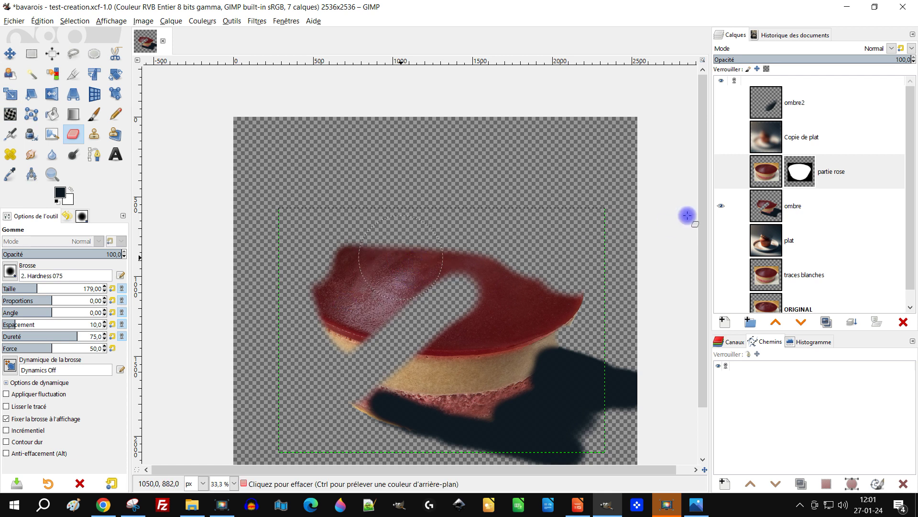
pyautogui.hotkey('ctrl', 'z')
pyautogui.click(767, 207)
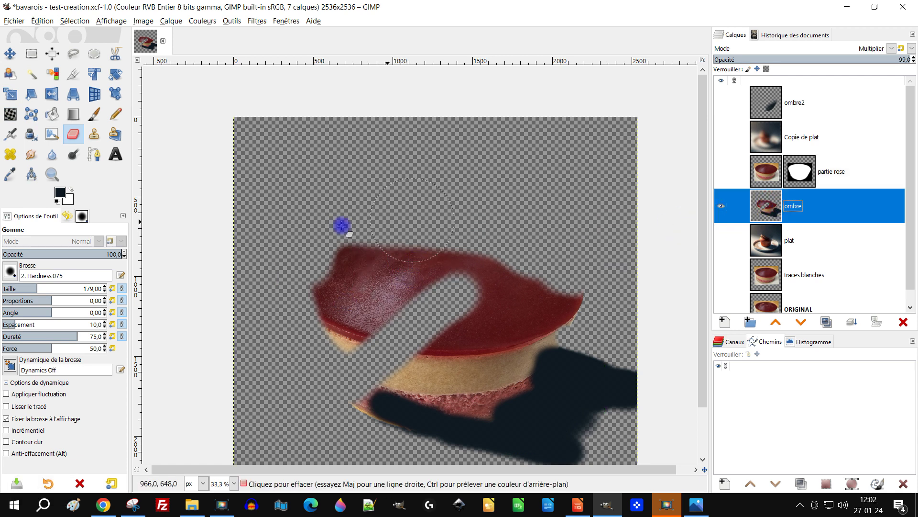
pyautogui.moveTo(359, 249)
pyautogui.mouseDown()
pyautogui.moveTo(434, 258)
pyautogui.moveTo(346, 329)
pyautogui.moveTo(367, 305)
pyautogui.moveTo(504, 274)
pyautogui.moveTo(478, 294)
pyautogui.moveTo(572, 283)
pyautogui.moveTo(550, 299)
pyautogui.moveTo(466, 315)
pyautogui.moveTo(452, 328)
pyautogui.moveTo(460, 343)
pyautogui.moveTo(431, 343)
pyautogui.moveTo(459, 339)
pyautogui.moveTo(485, 314)
pyautogui.moveTo(466, 345)
pyautogui.moveTo(412, 340)
pyautogui.moveTo(432, 356)
pyautogui.mouseUp()
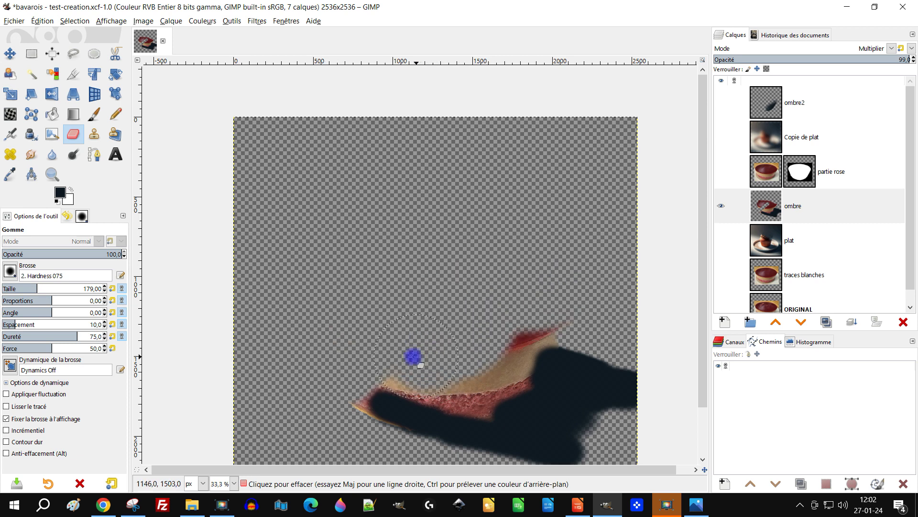
pyautogui.scroll(3, 416, 354)
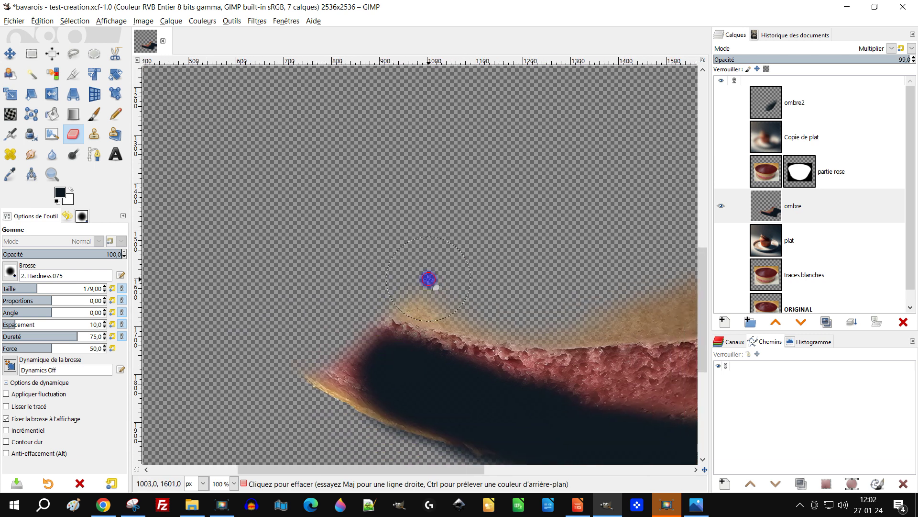
pyautogui.moveTo(428, 279)
pyautogui.mouseDown()
pyautogui.moveTo(452, 290)
pyautogui.moveTo(406, 275)
pyautogui.moveTo(301, 312)
pyautogui.moveTo(307, 426)
pyautogui.mouseUp()
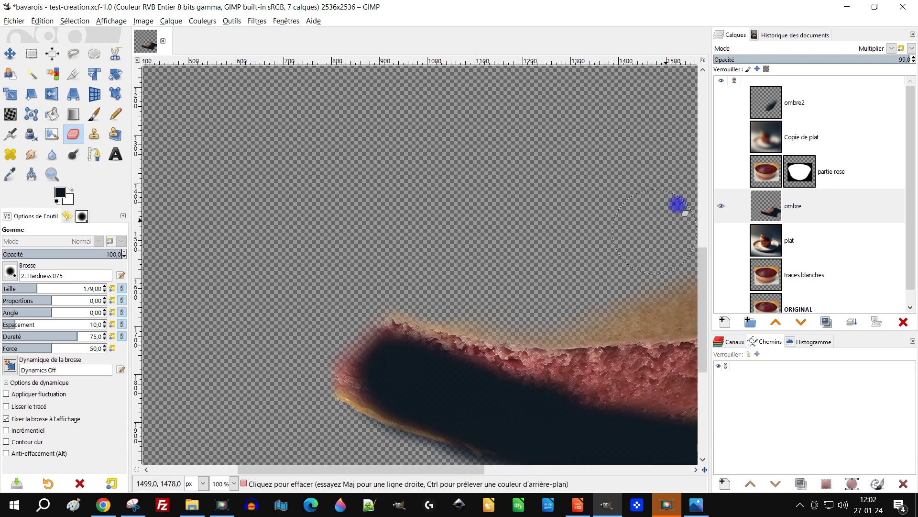
# - Show the partie rose, Copie de plat, ombre2 and plat layers again and check the dessert's base on the plate
pyautogui.click(722, 173)
pyautogui.click(722, 137)
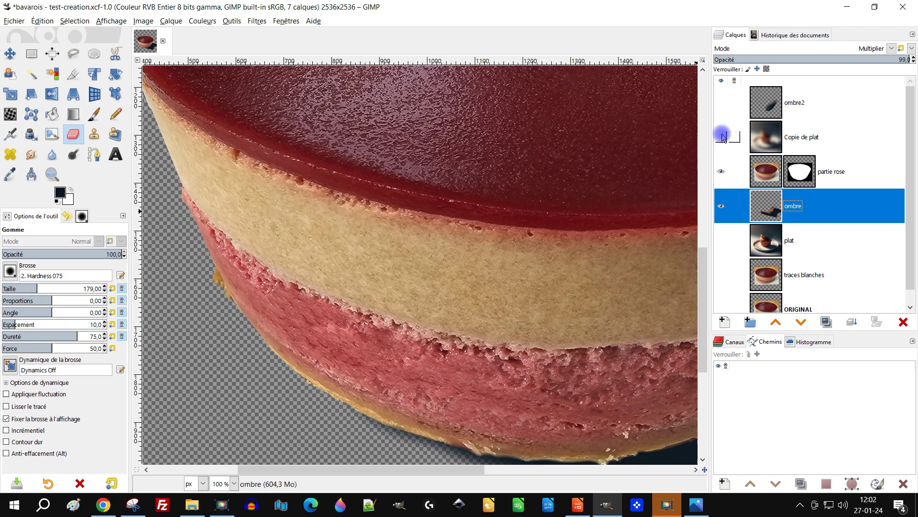
pyautogui.click(721, 102)
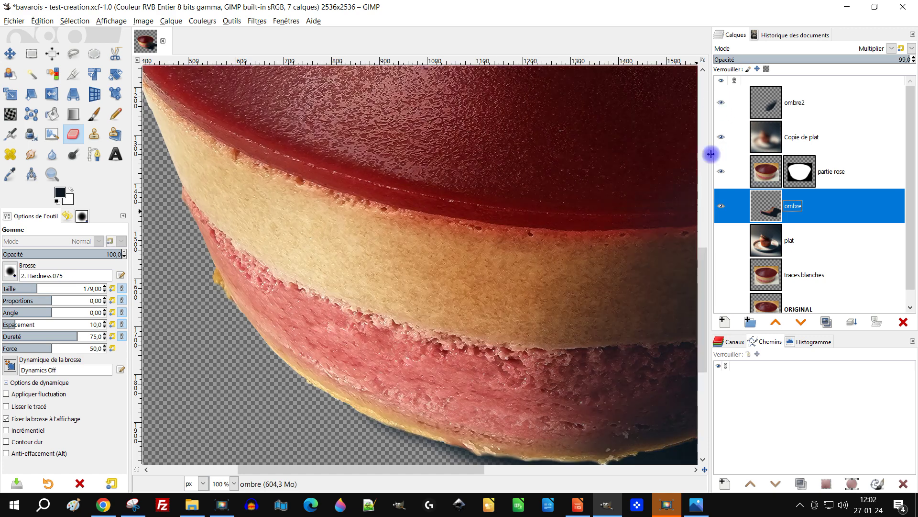
pyautogui.scroll(-6, 526, 220)
pyautogui.scroll(3, 646, 242)
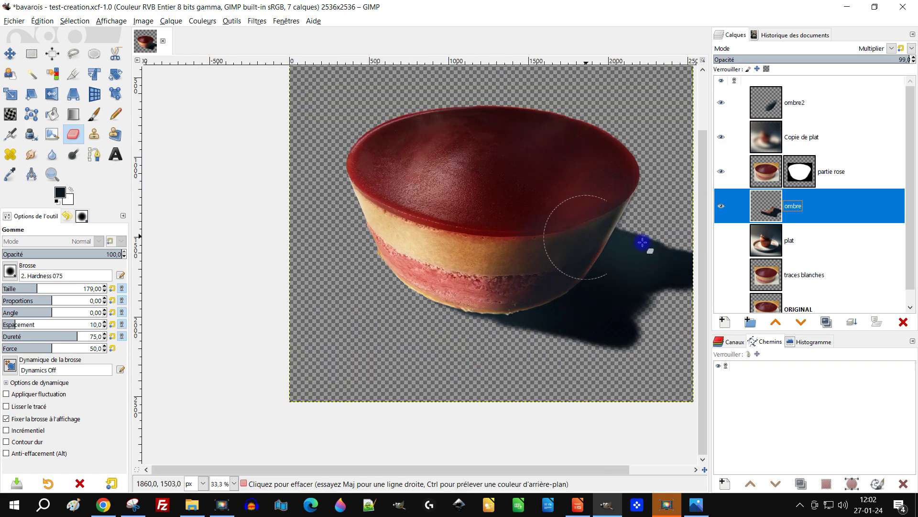
pyautogui.click(720, 240)
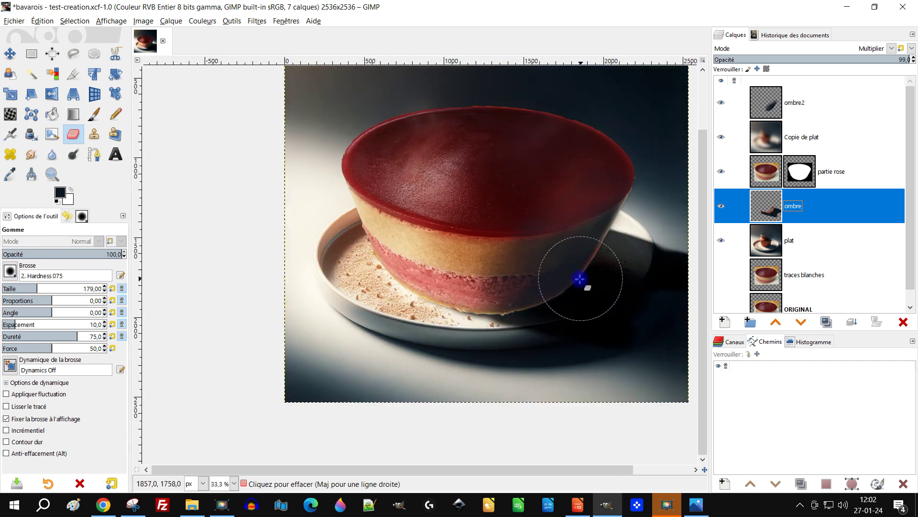
pyautogui.scroll(2, 587, 243)
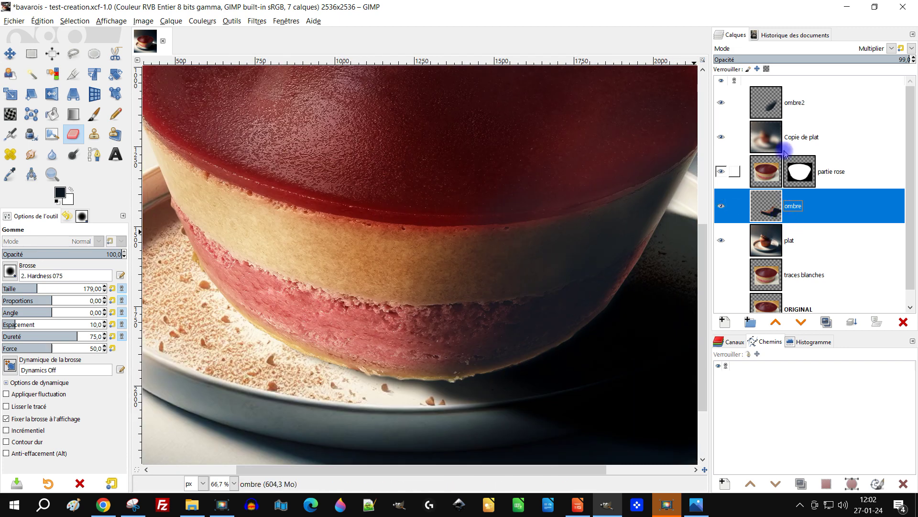
# - Apply a Gaussian blur with Size X and Size Y of 1.50 to the ombre2 layer
pyautogui.click(772, 110)
pyautogui.click(254, 20)
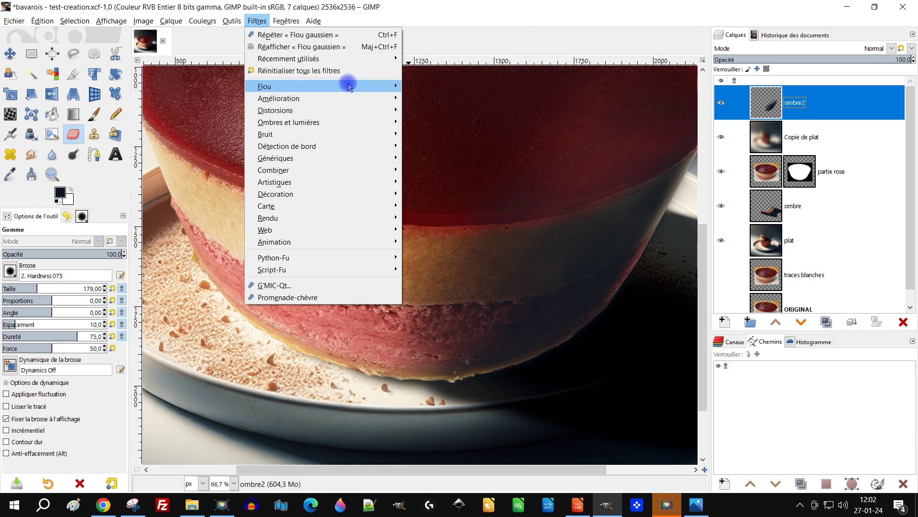
pyautogui.moveTo(348, 85)
pyautogui.click(767, 107)
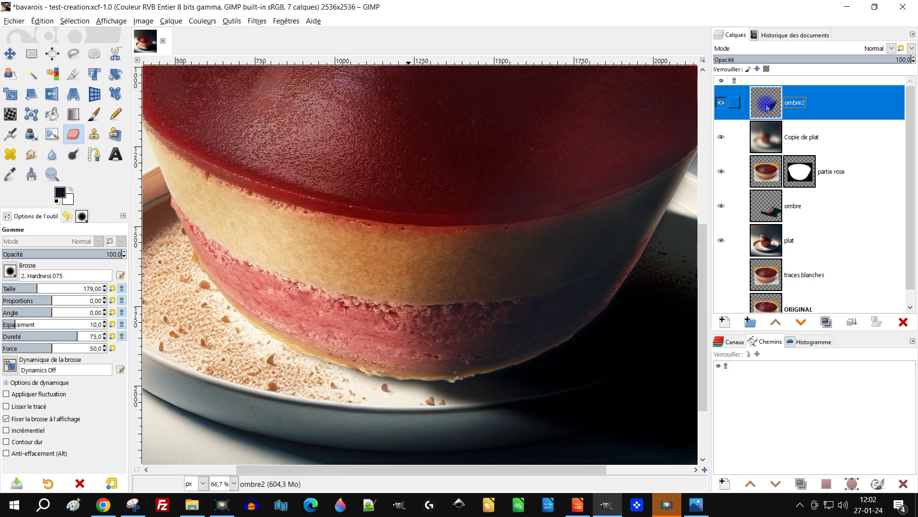
pyautogui.click(256, 20)
pyautogui.moveTo(279, 90)
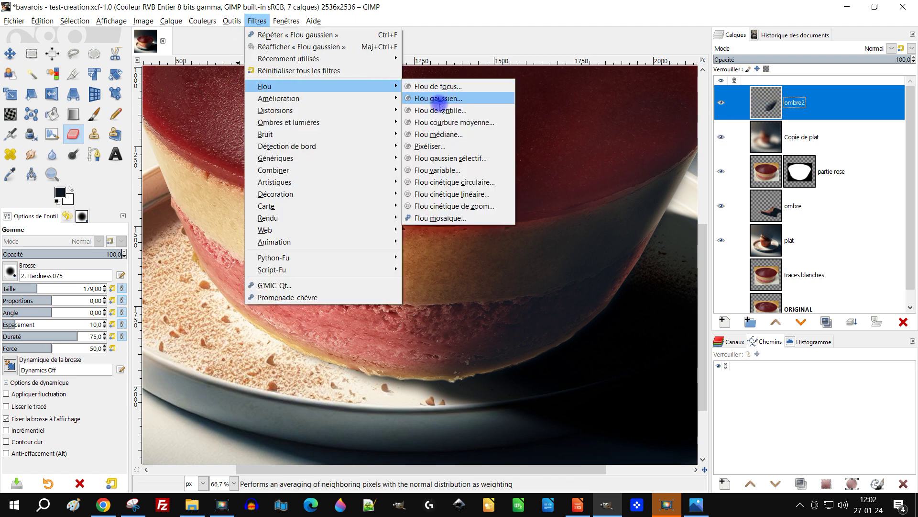
pyautogui.click(433, 96)
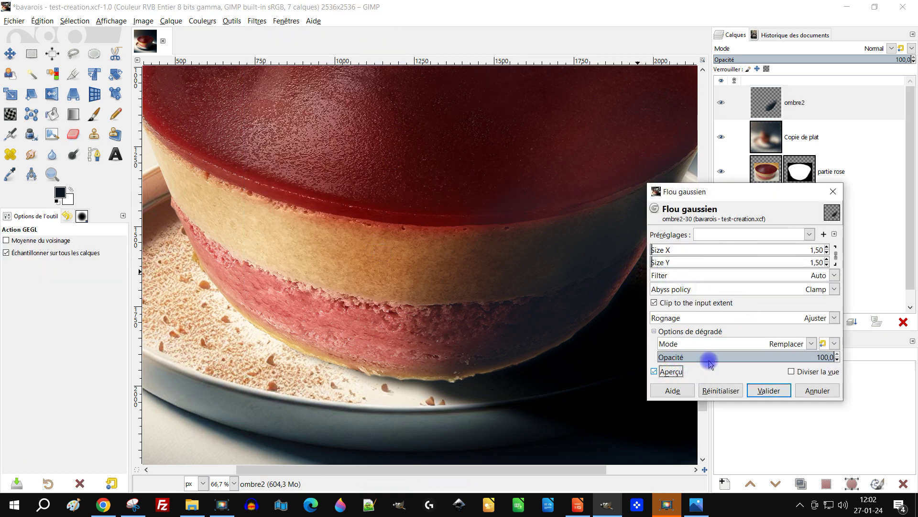
pyautogui.click(769, 390)
# - Review the complete bavarois composite from close up and as a whole, and save the image
pyautogui.scroll(-3, 439, 272)
pyautogui.scroll(1, 349, 262)
pyautogui.scroll(-1, 444, 240)
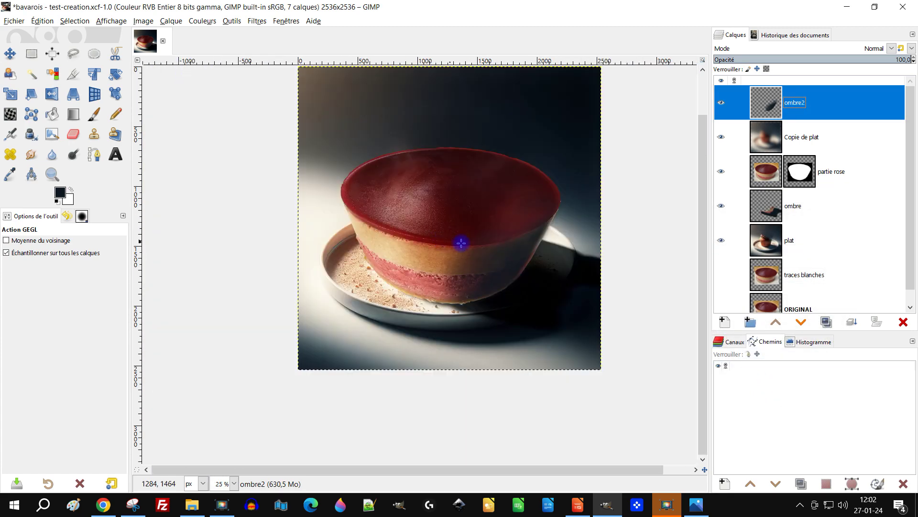
pyautogui.scroll(2, 443, 239)
pyautogui.hscroll(2, 426, 330)
pyautogui.scroll(-1, 426, 324)
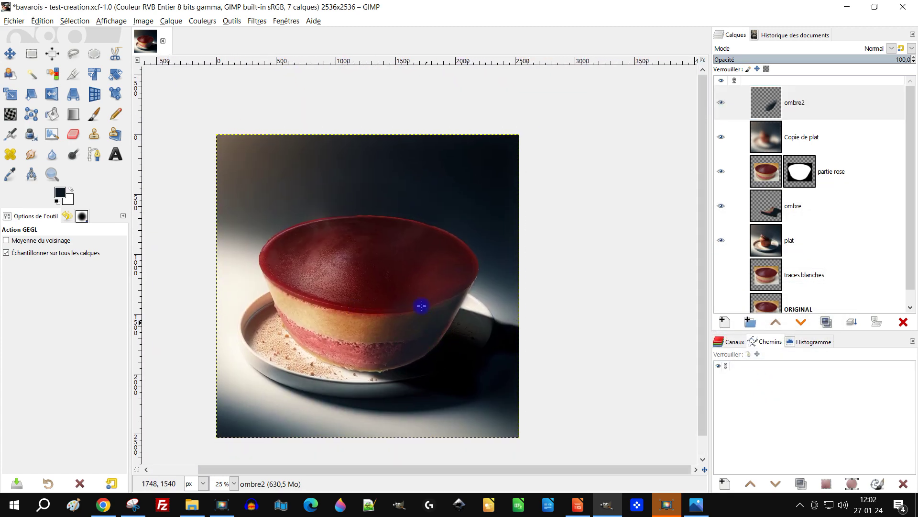
pyautogui.scroll(2, 356, 231)
pyautogui.scroll(-2, 340, 160)
pyautogui.scroll(-1, 375, 170)
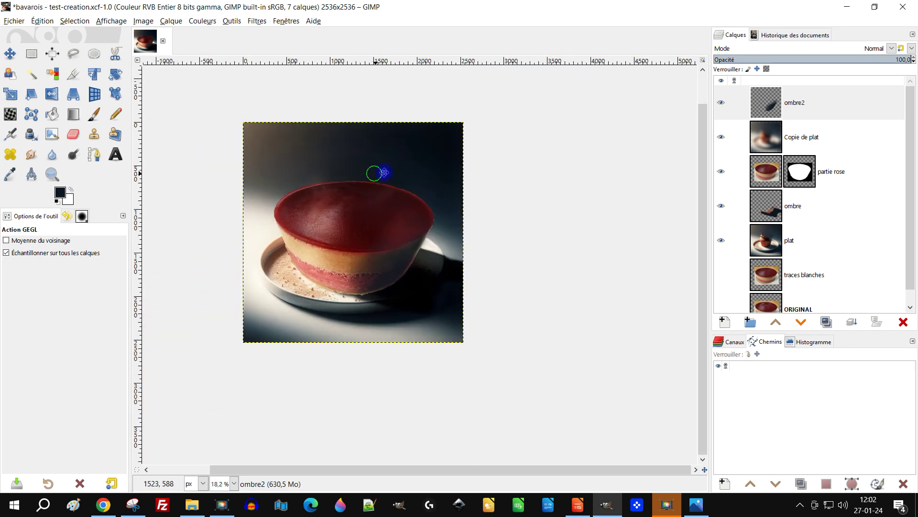
pyautogui.hscroll(-1, 405, 181)
pyautogui.scroll(1, 395, 179)
pyautogui.scroll(1, 399, 187)
pyautogui.scroll(1, 419, 191)
pyautogui.hscroll(-3, 426, 191)
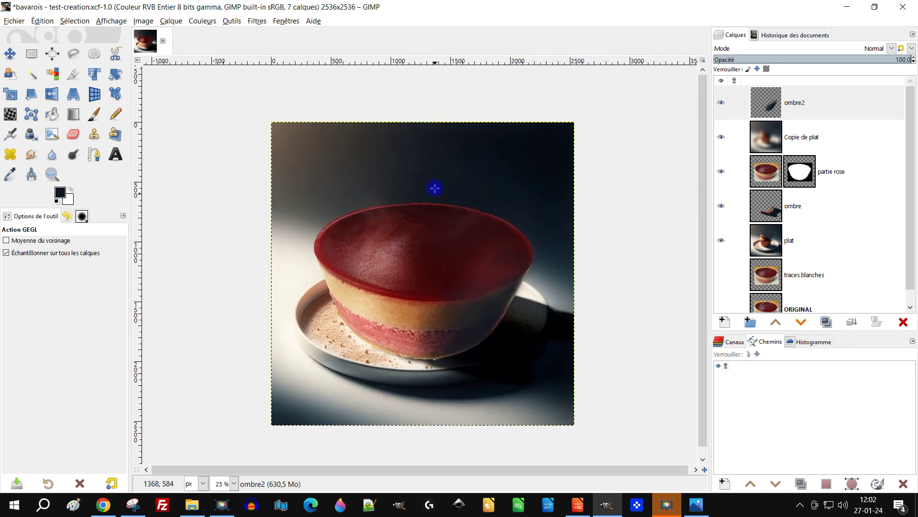
pyautogui.hotkey('ctrl', 's')
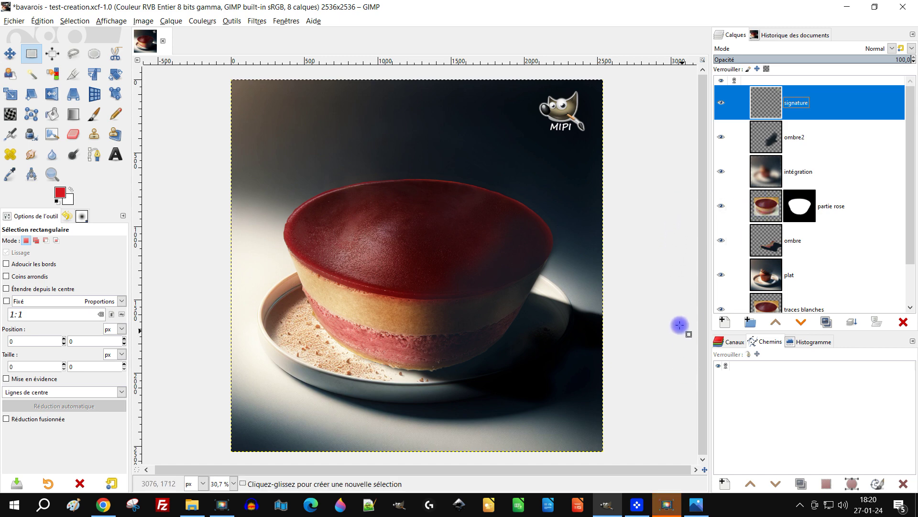
# - Switch to the Photos viewer and browse forward from the DALL-E bavarois image to the two-tier red and pink cake
pyautogui.click(192, 506)
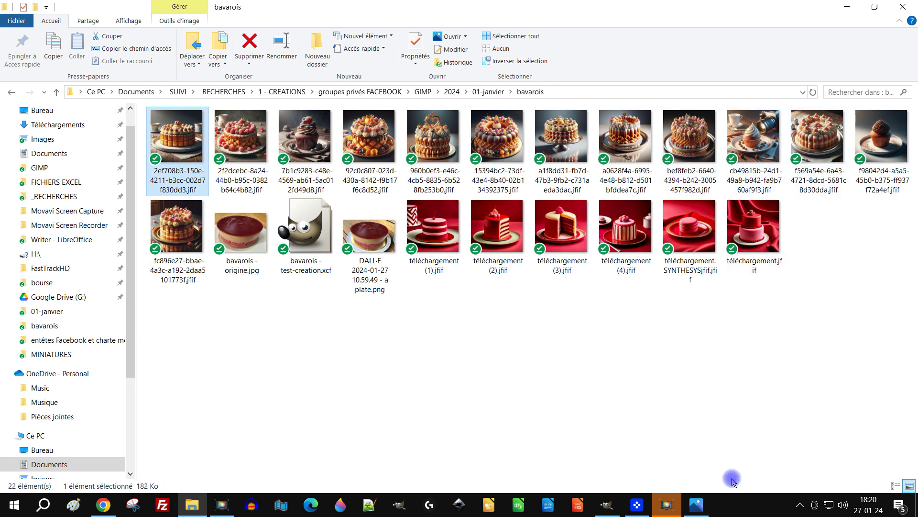
pyautogui.click(697, 505)
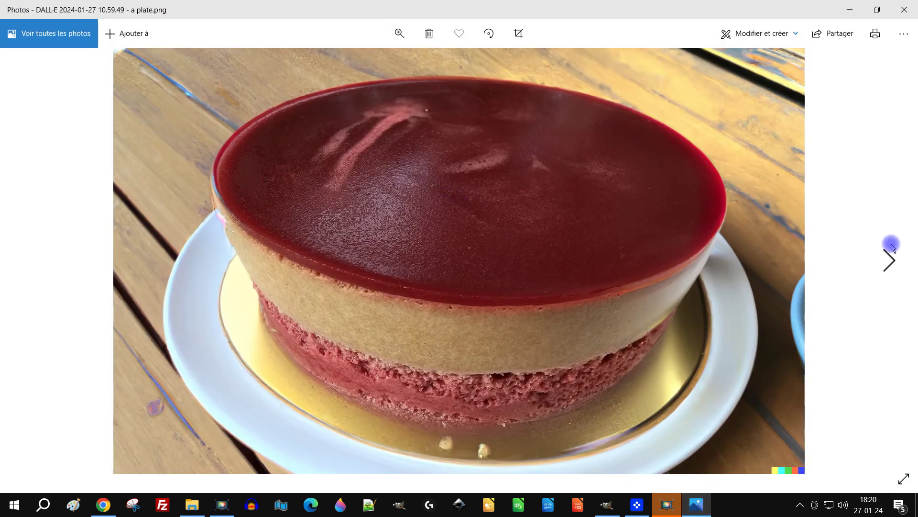
pyautogui.click(889, 259)
pyautogui.click(889, 259)
pyautogui.click(889, 258)
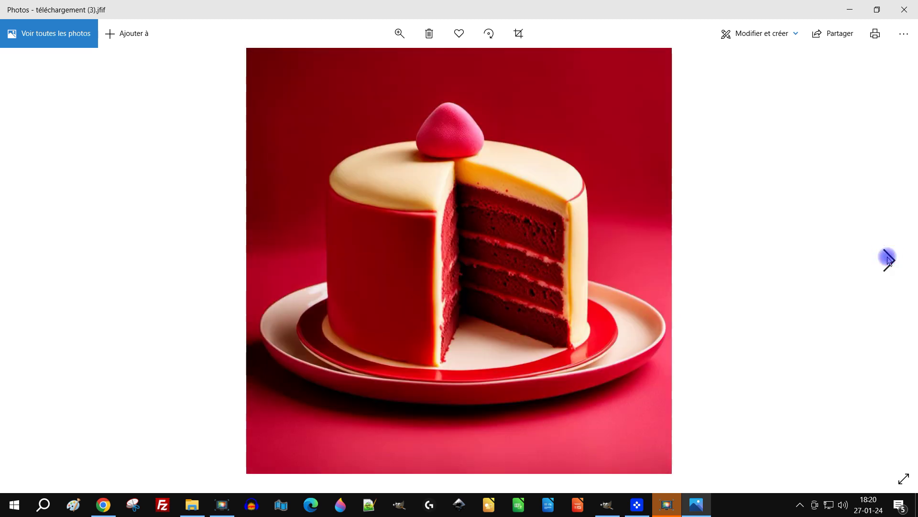
pyautogui.click(889, 258)
pyautogui.click(889, 258)
pyautogui.click(888, 258)
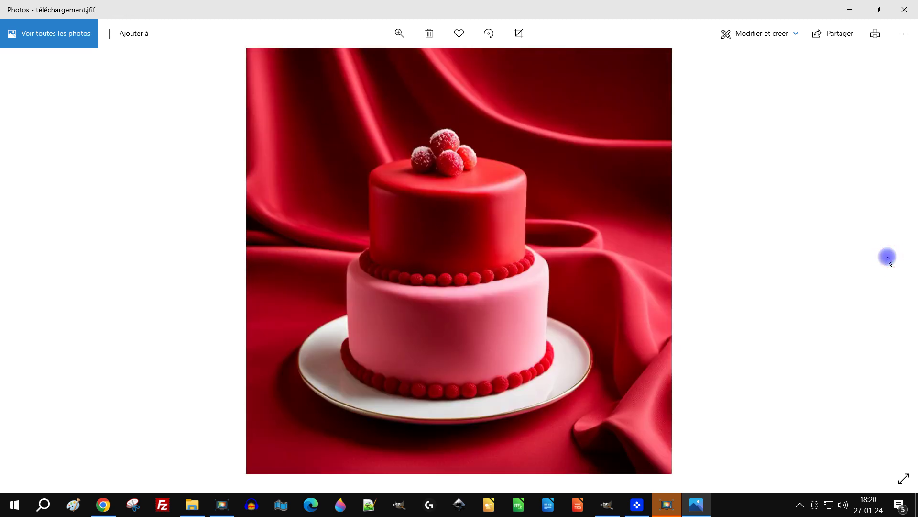
# - Browse back through the dessert images to the caramel-drip cake topped with cream swirls between two cups
pyautogui.click(32, 269)
pyautogui.click(32, 268)
pyautogui.click(32, 269)
pyautogui.click(33, 268)
pyautogui.click(33, 269)
pyautogui.click(33, 269)
pyautogui.click(33, 269)
pyautogui.click(32, 269)
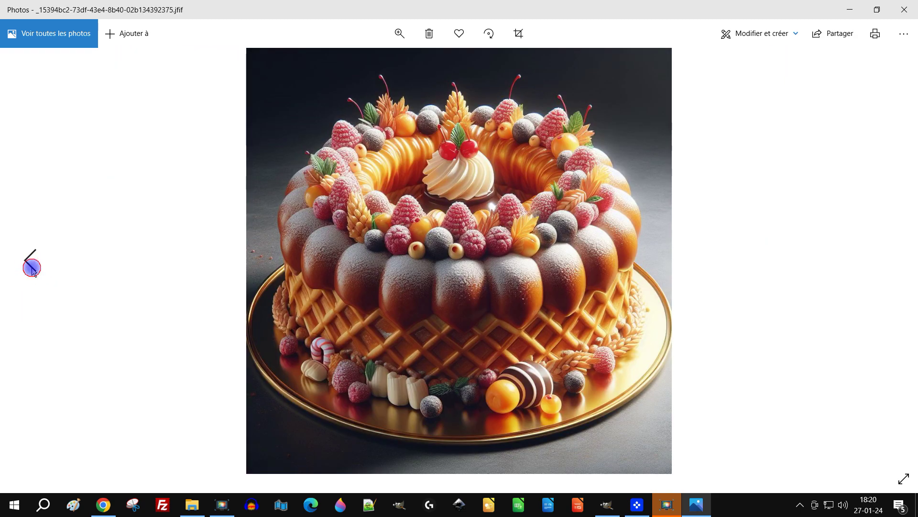
pyautogui.click(32, 269)
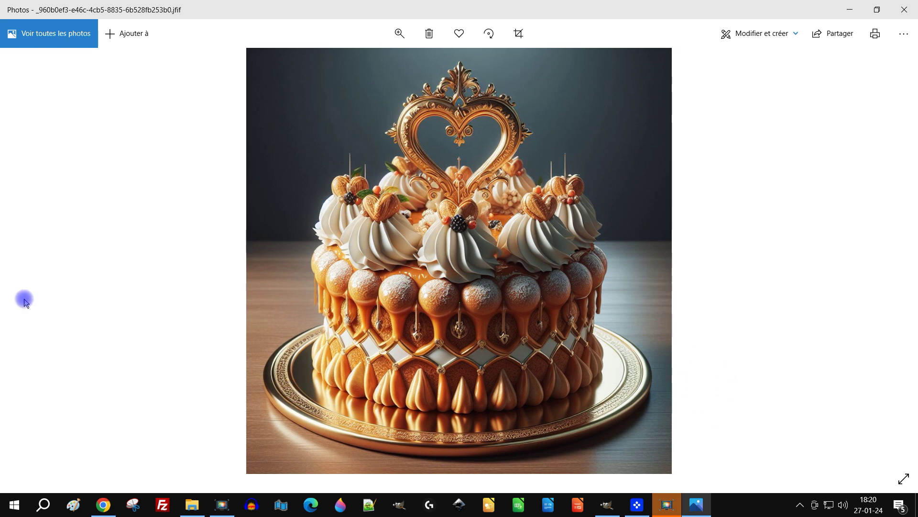
pyautogui.click(34, 263)
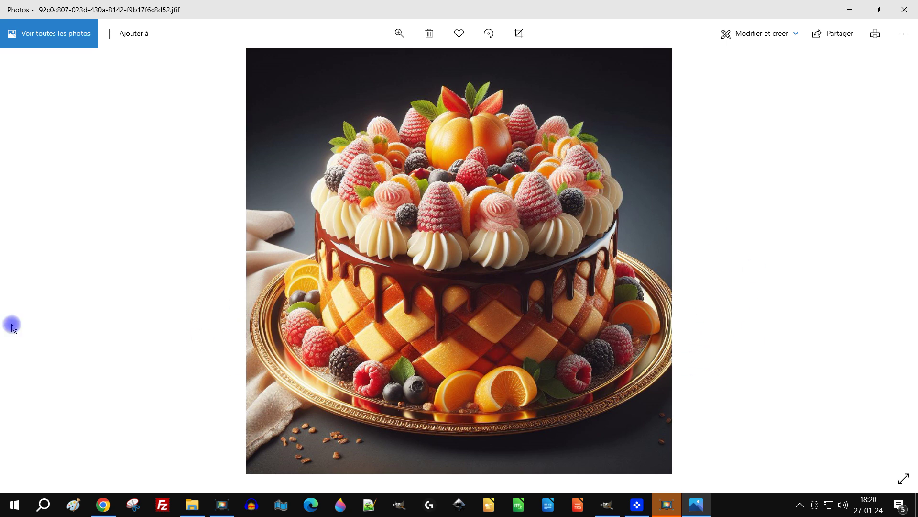
pyautogui.click(33, 266)
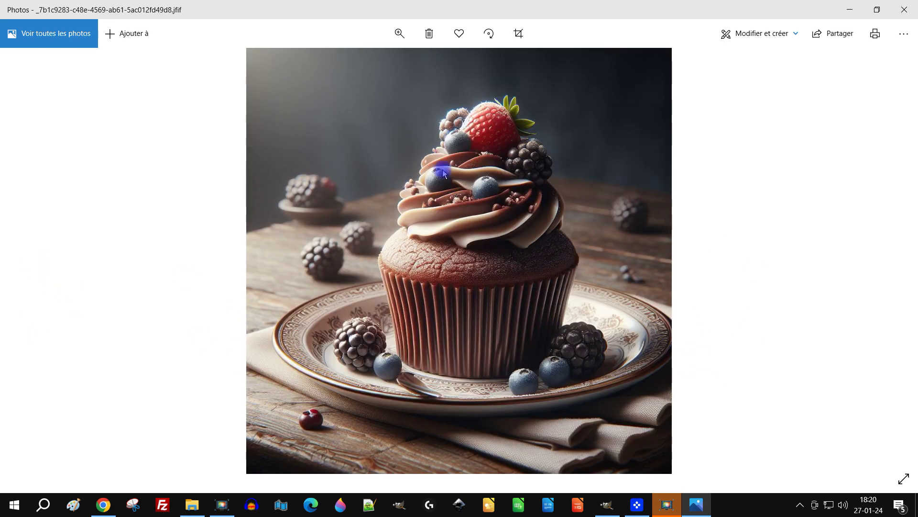
pyautogui.click(33, 266)
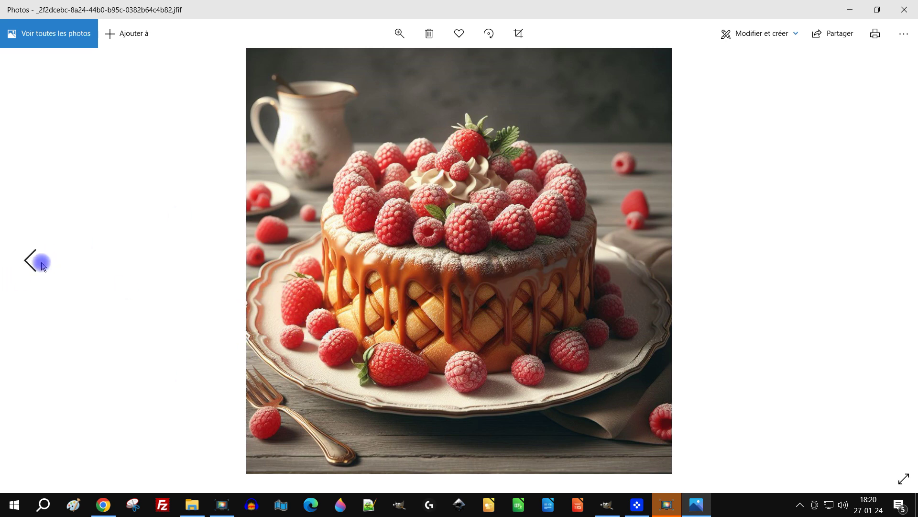
pyautogui.click(41, 263)
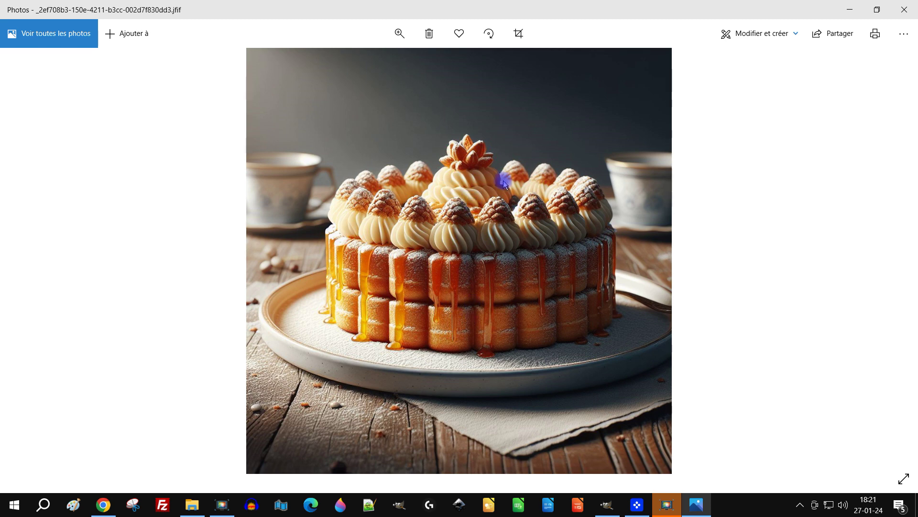
# - Return to GIMP, display only the ORIGINAL layer, and compare it with the traces blanches layer by toggling that layer's visibility
pyautogui.click(607, 500)
pyautogui.scroll(-1, 834, 153)
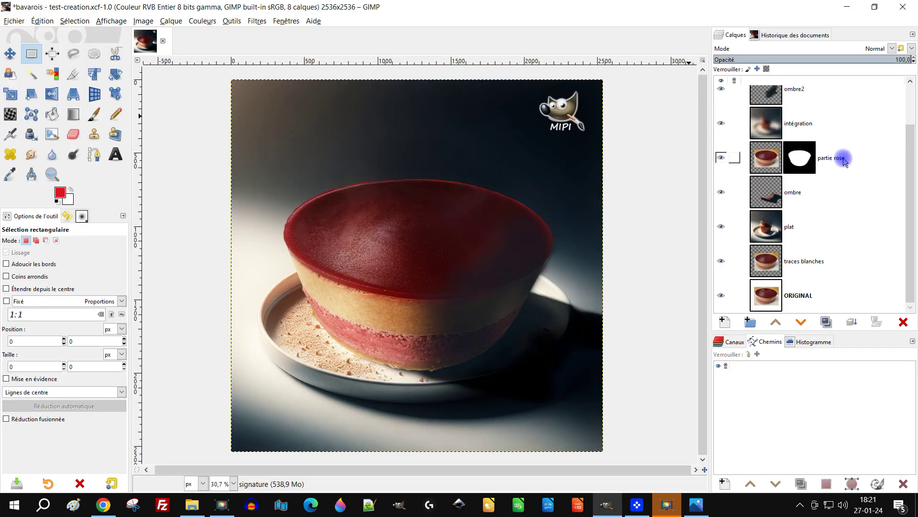
pyautogui.keyDown('shift'); pyautogui.click(721, 295); pyautogui.keyUp('shift')
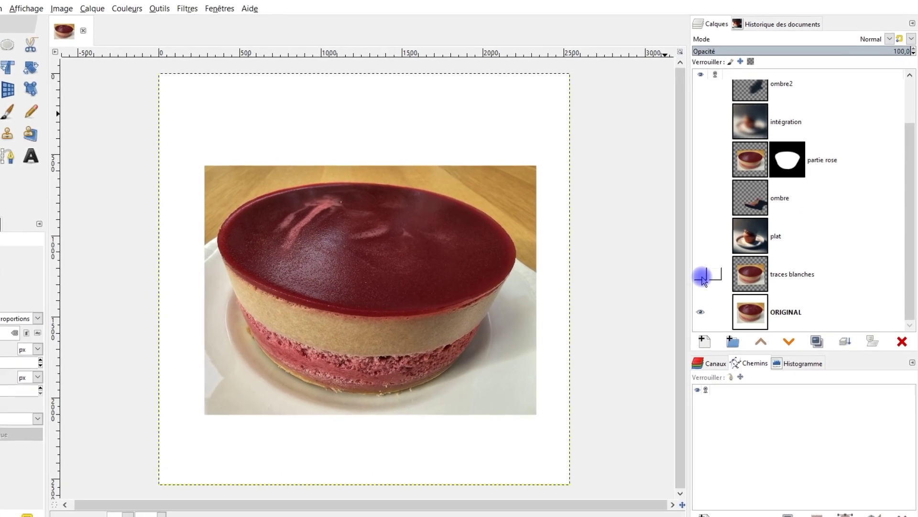
pyautogui.click(701, 277)
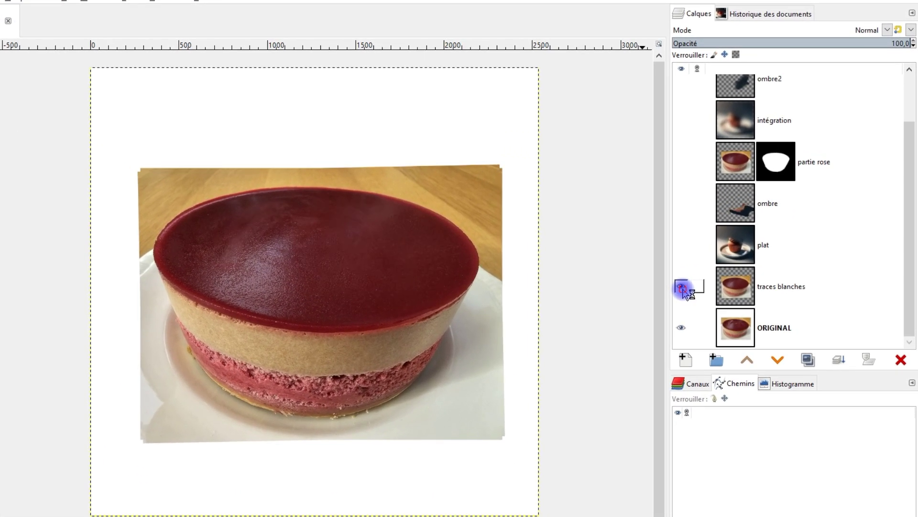
pyautogui.click(682, 288)
pyautogui.click(682, 287)
pyautogui.click(682, 288)
pyautogui.click(682, 287)
pyautogui.click(682, 288)
pyautogui.click(682, 287)
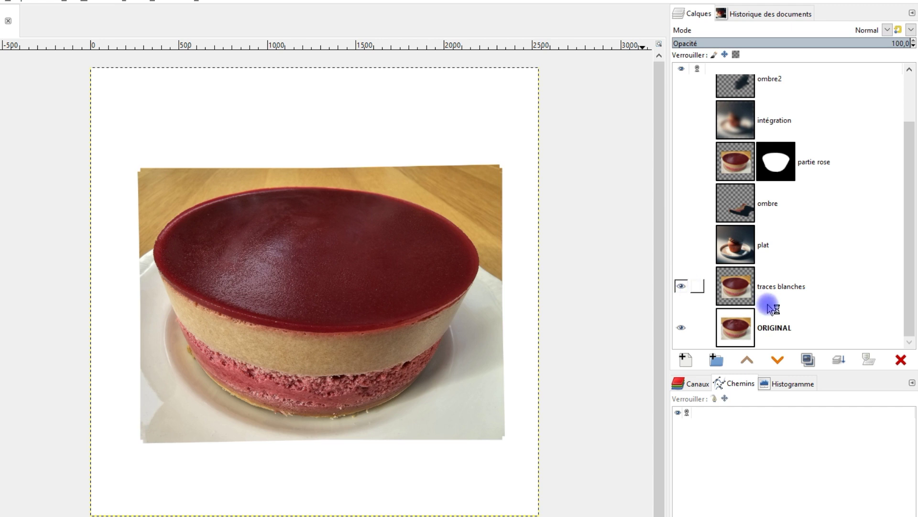
pyautogui.scroll(-2, 802, 278)
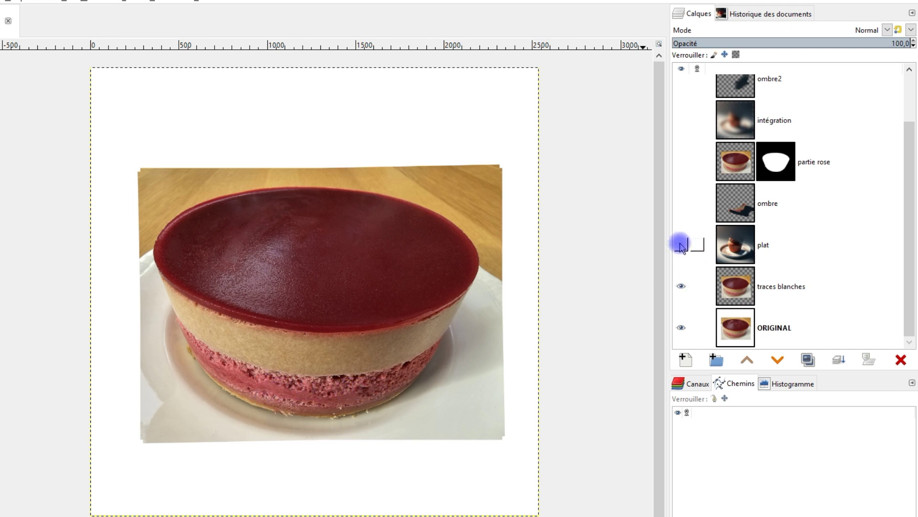
# - Display the partie rose and plat layers above the traces blanches layer
pyautogui.click(680, 162)
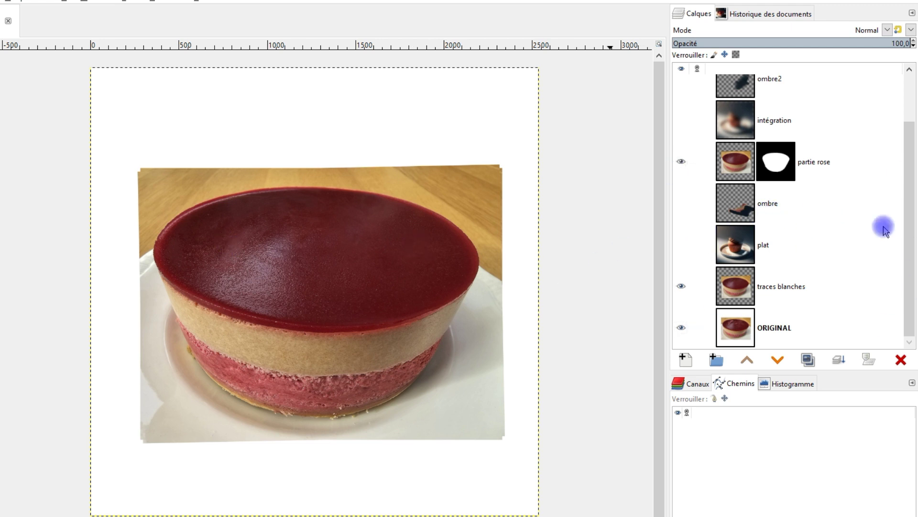
pyautogui.click(682, 245)
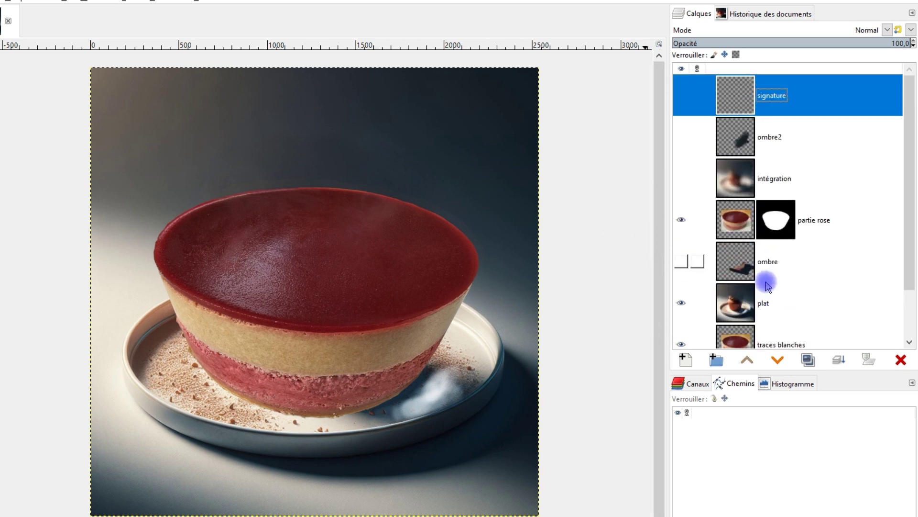
pyautogui.hotkey('ctrl', 'z')
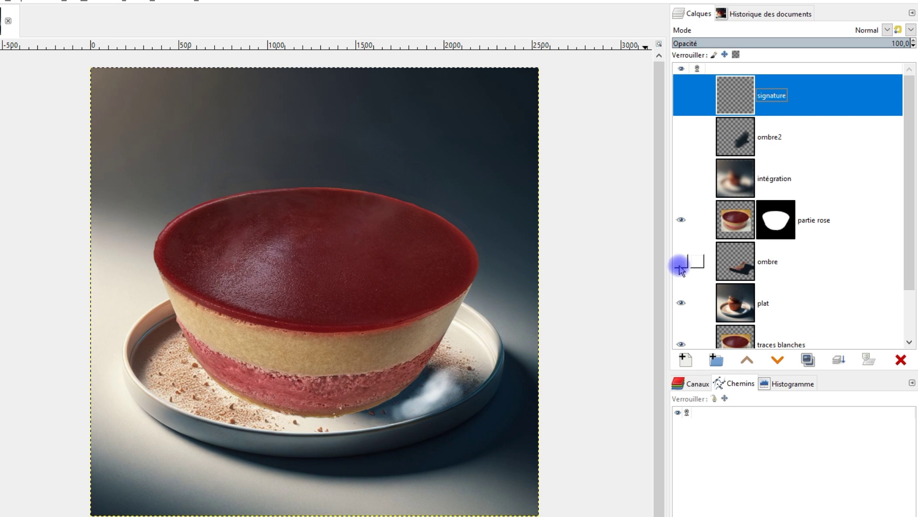
pyautogui.click(682, 302)
pyautogui.click(682, 303)
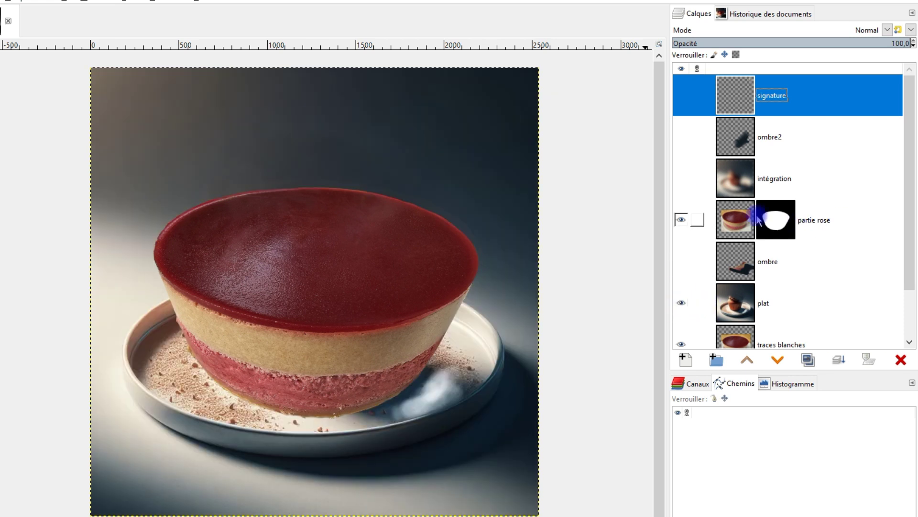
# - Compare the plate image with and without the bavarois by toggling the partie rose layer's visibility
pyautogui.click(681, 220)
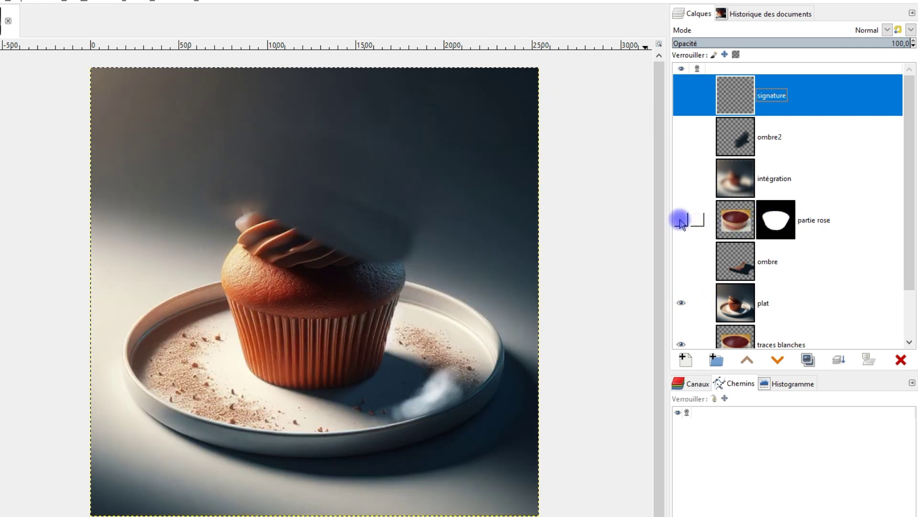
pyautogui.click(681, 220)
pyautogui.click(681, 220)
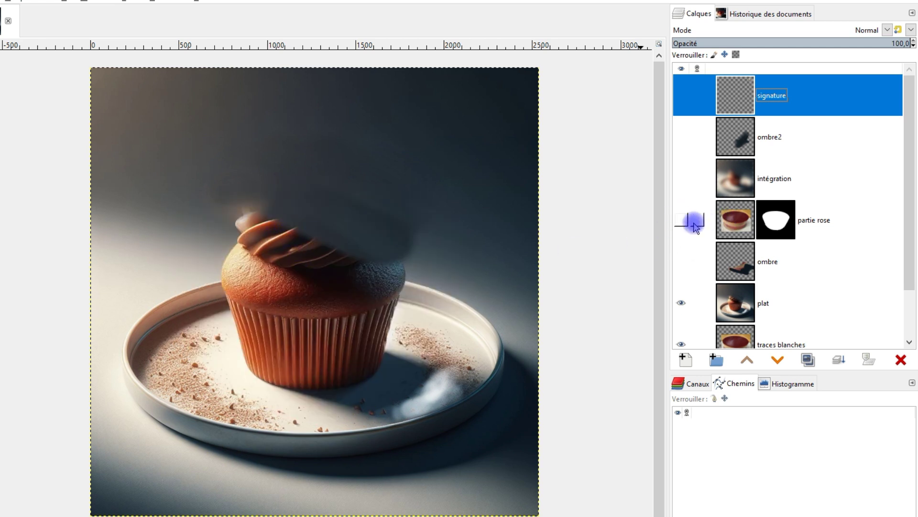
pyautogui.click(681, 220)
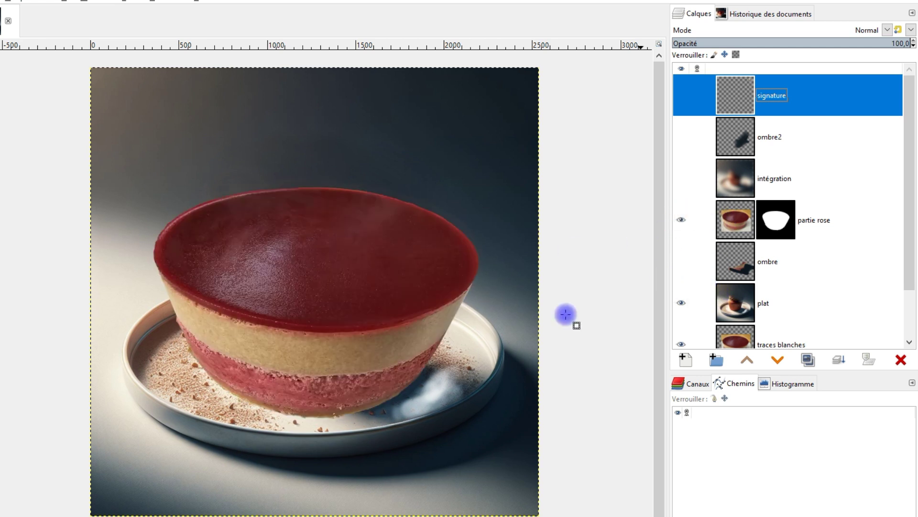
# - Show the ombre layer and check the blend modes of the ombre and intégration layers
pyautogui.click(682, 263)
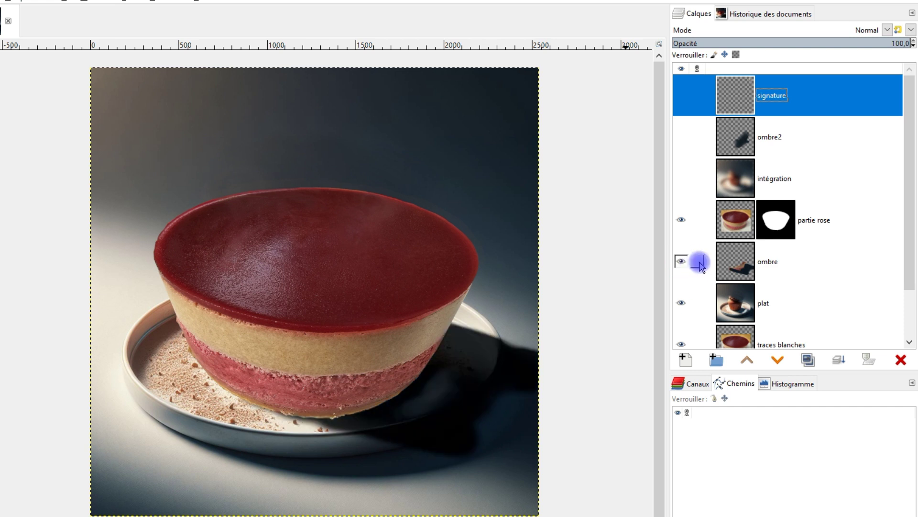
pyautogui.click(802, 258)
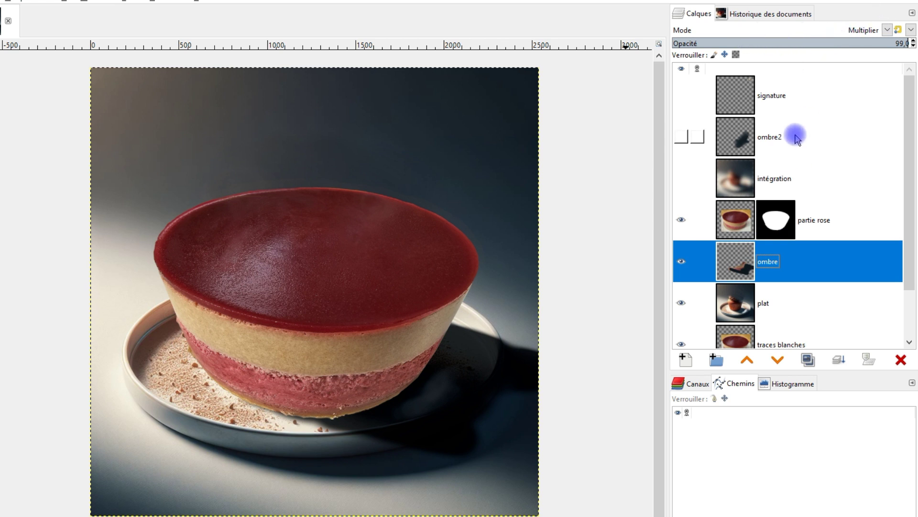
pyautogui.click(859, 33)
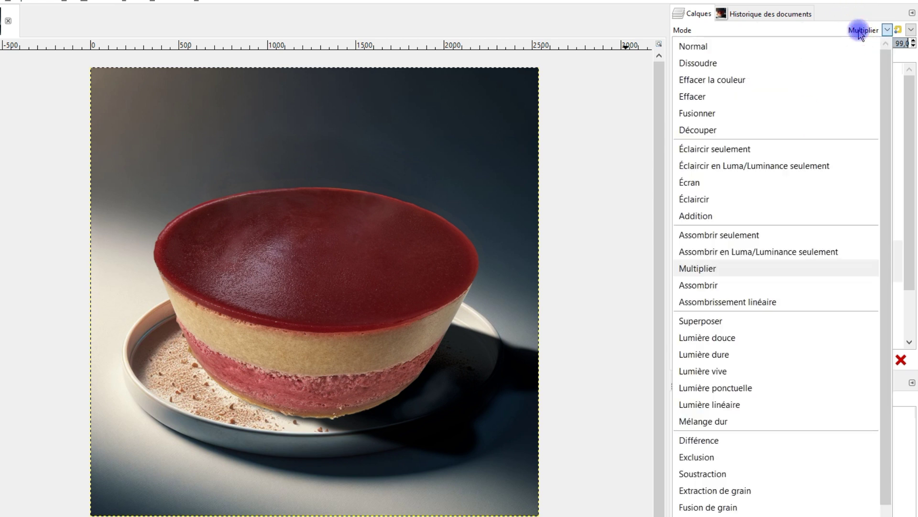
pyautogui.click(859, 4)
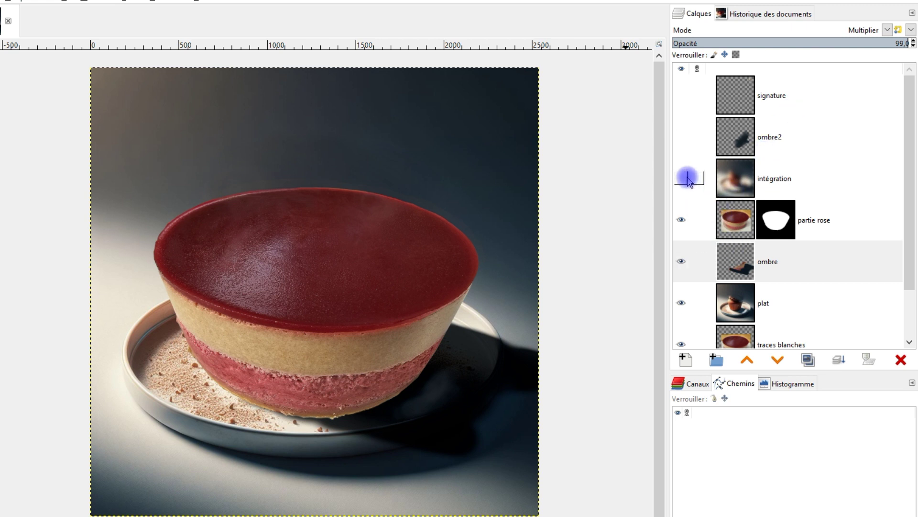
pyautogui.click(784, 182)
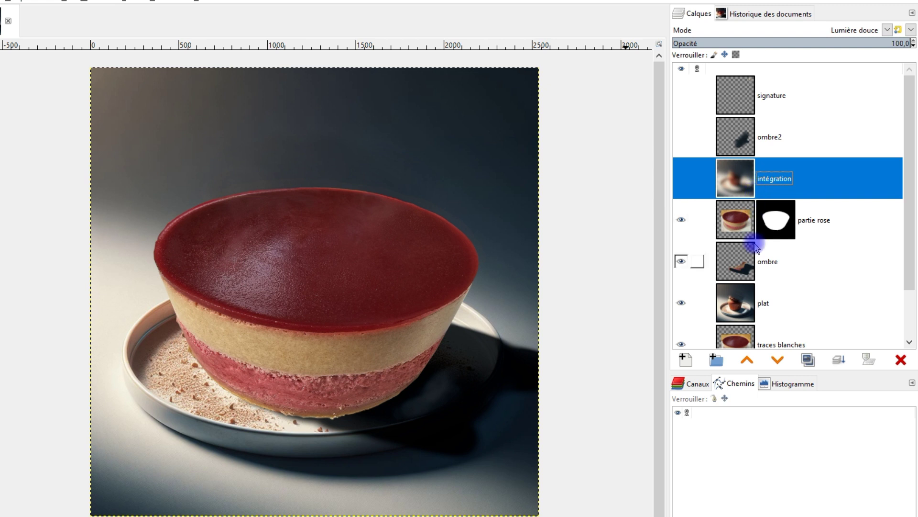
# - Isolate the plat layer to examine the muffin image, and turn the intégration, partie rose and ombre layers back on
pyautogui.click(735, 314)
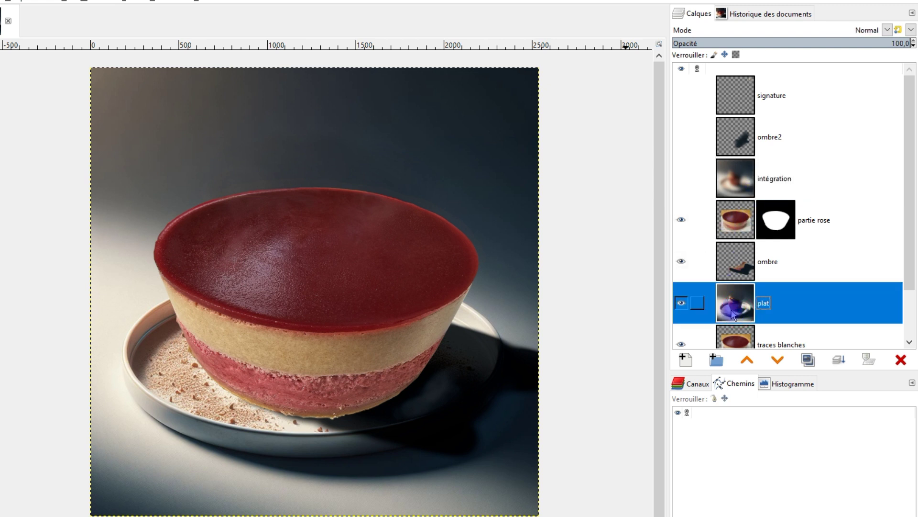
pyautogui.keyDown('shift'); pyautogui.click(685, 300); pyautogui.keyUp('shift')
pyautogui.click(231, 404)
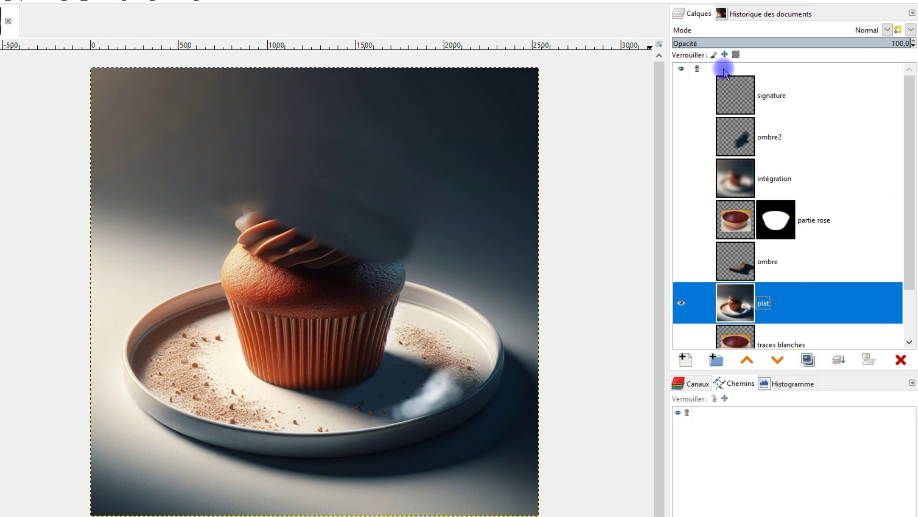
pyautogui.click(683, 186)
pyautogui.click(682, 220)
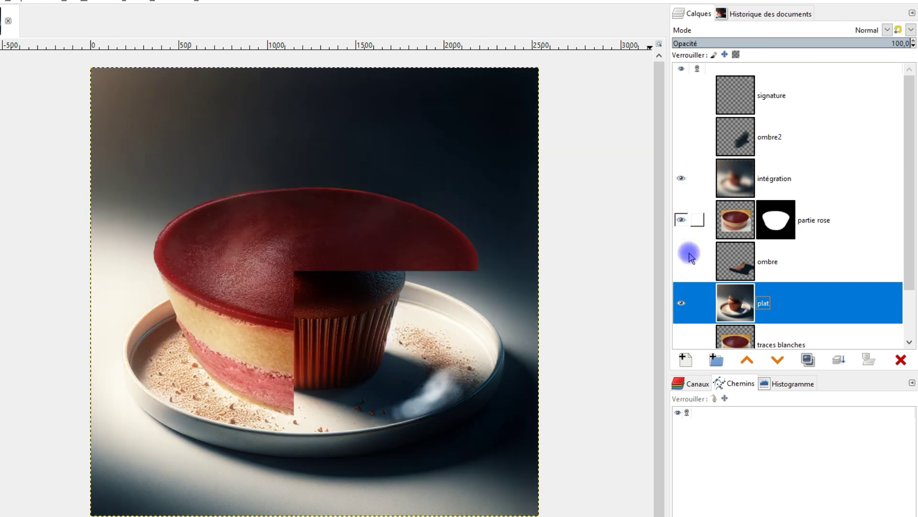
pyautogui.click(682, 261)
# - Preview the intégration layer in Normal mode, and set its blend mode back to Lumière douce
pyautogui.click(740, 178)
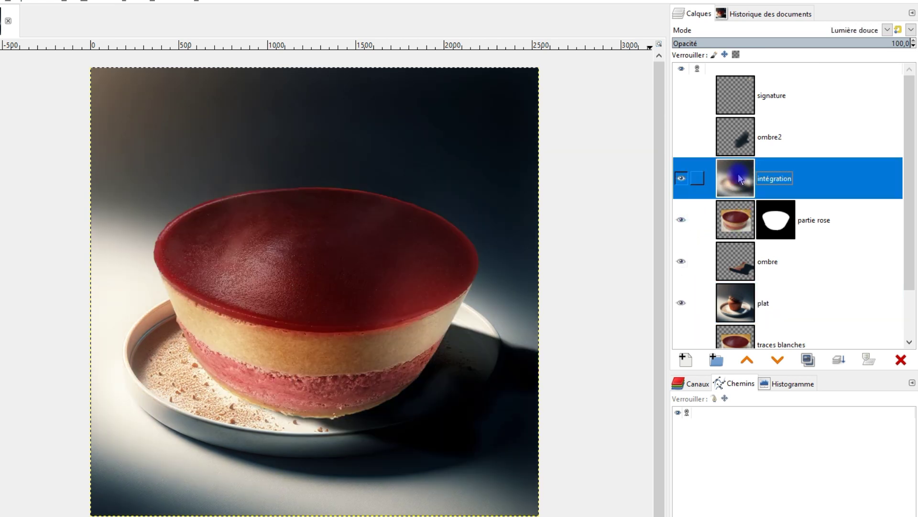
pyautogui.click(838, 29)
pyautogui.click(776, 47)
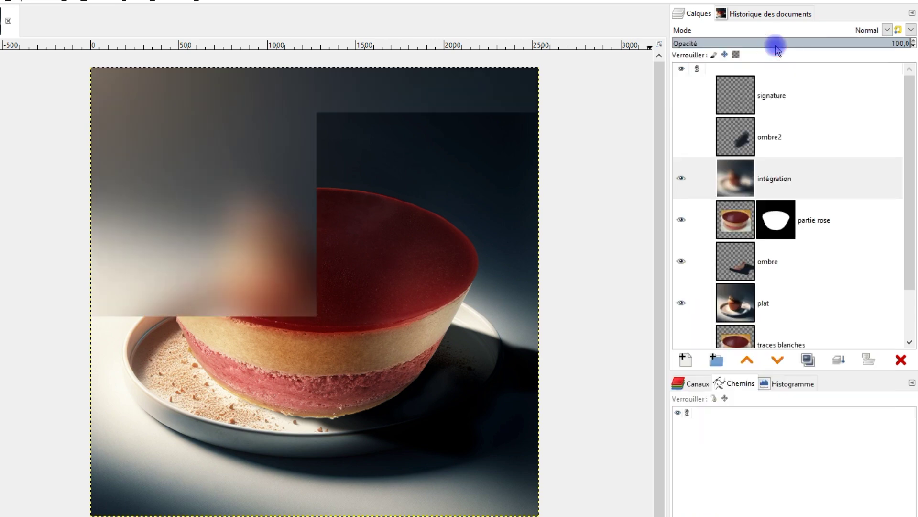
pyautogui.click(802, 29)
pyautogui.click(739, 336)
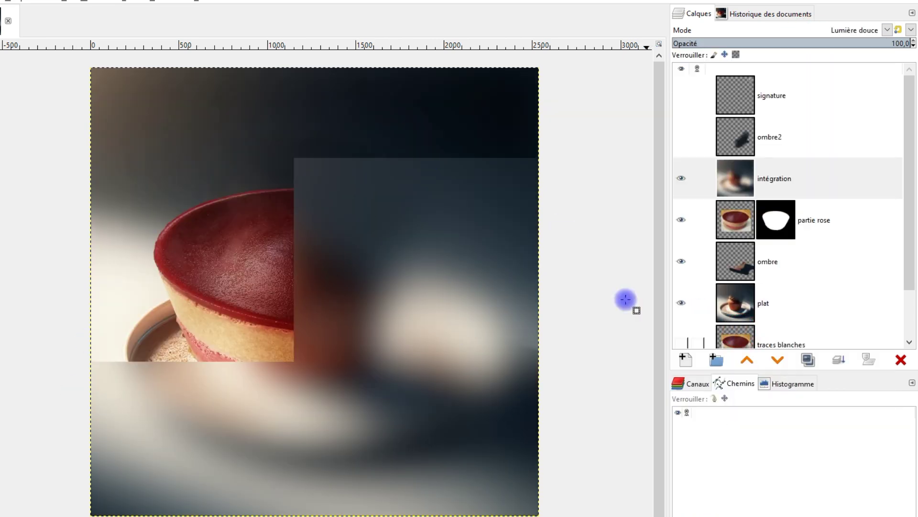
# - Toggle the intégration layer's visibility to compare the lighting on the bavarois with and without it
pyautogui.click(692, 183)
pyautogui.click(682, 180)
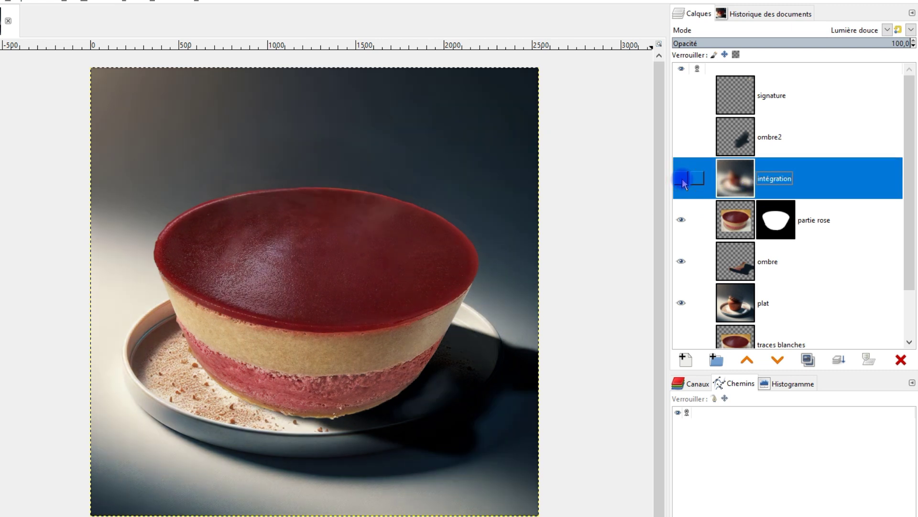
pyautogui.click(681, 180)
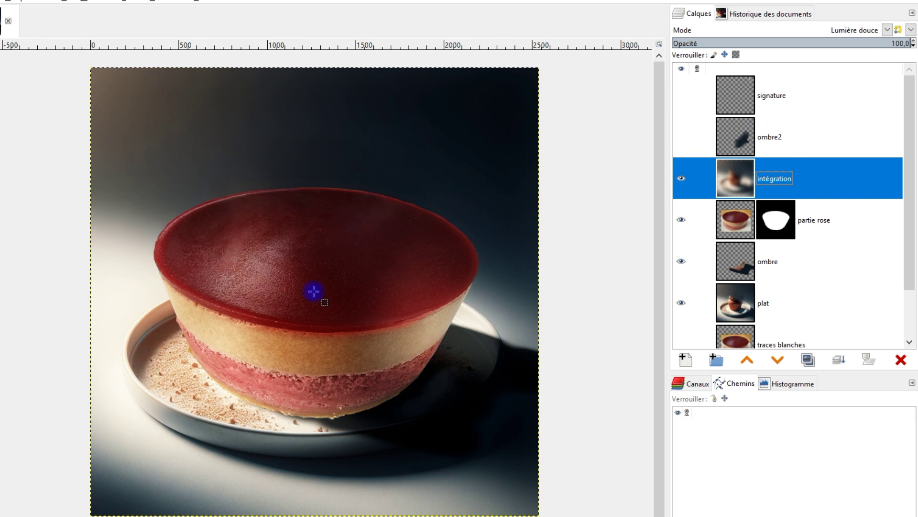
# - Show the ombre2 layer above the intégration layer and reduce its opacity to about 93.5
pyautogui.click(682, 138)
pyautogui.click(770, 130)
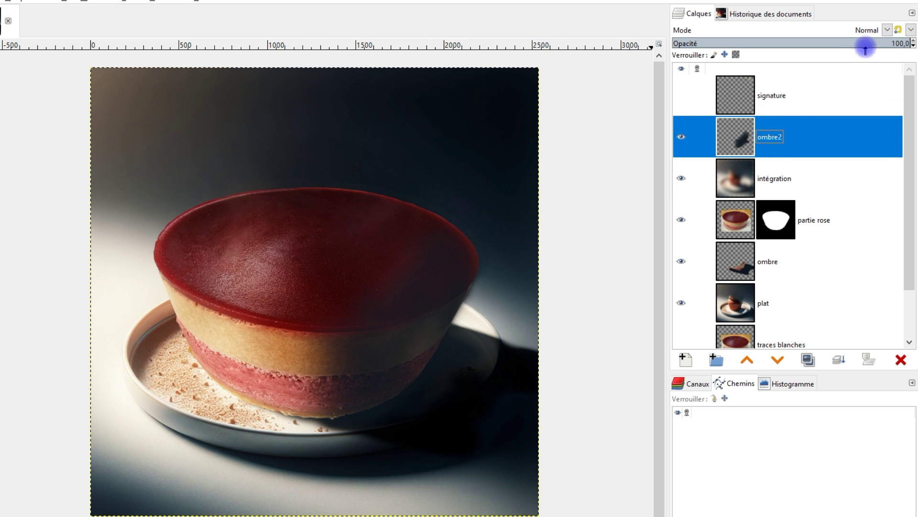
pyautogui.click(884, 45)
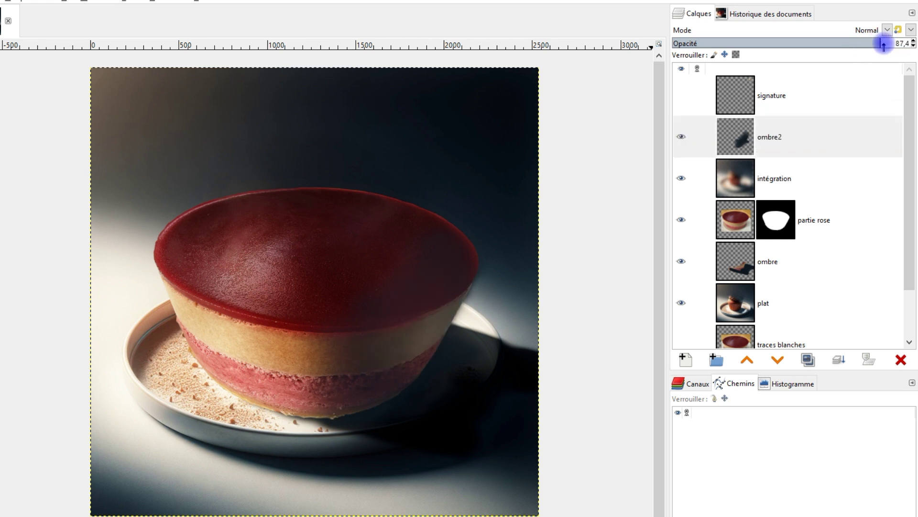
pyautogui.moveTo(888, 46); pyautogui.dragTo(895, 46)
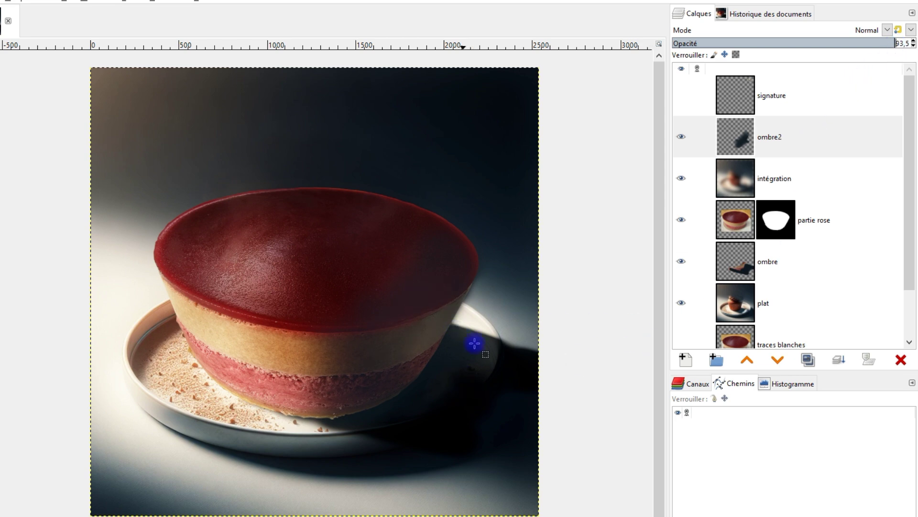
# - Smudge the ombre2 shadow over the shaded side of the bavarois with the soft brush at size 322
pyautogui.scroll(3, 475, 343)
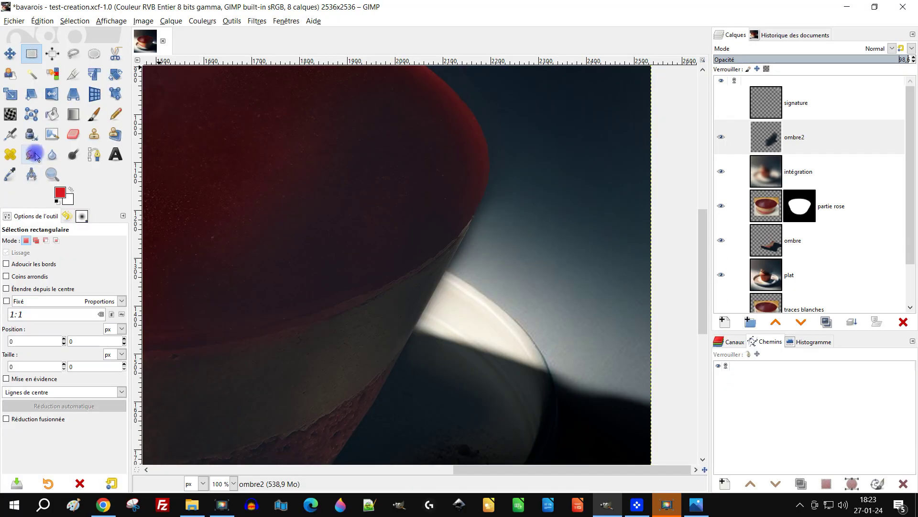
pyautogui.press('s')
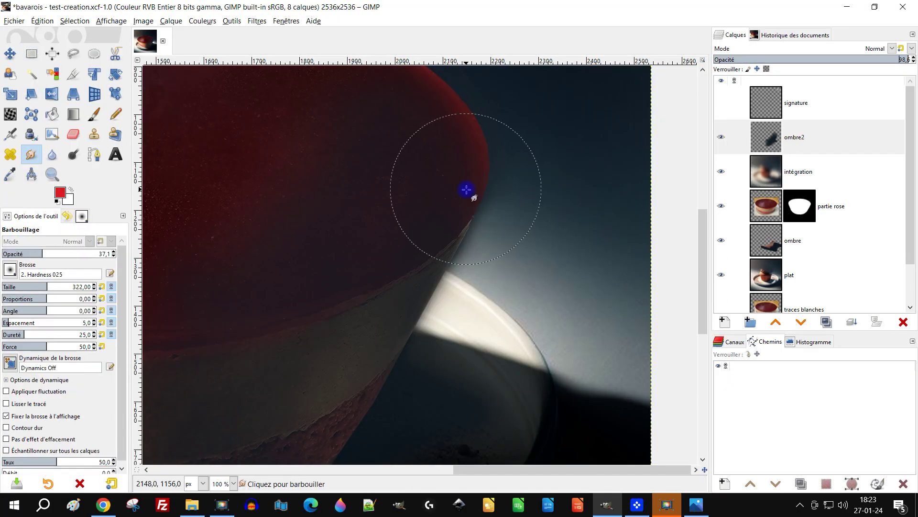
pyautogui.scroll(-3, 375, 202)
pyautogui.scroll(3, 336, 305)
pyautogui.moveTo(424, 225); pyautogui.dragTo(375, 260)
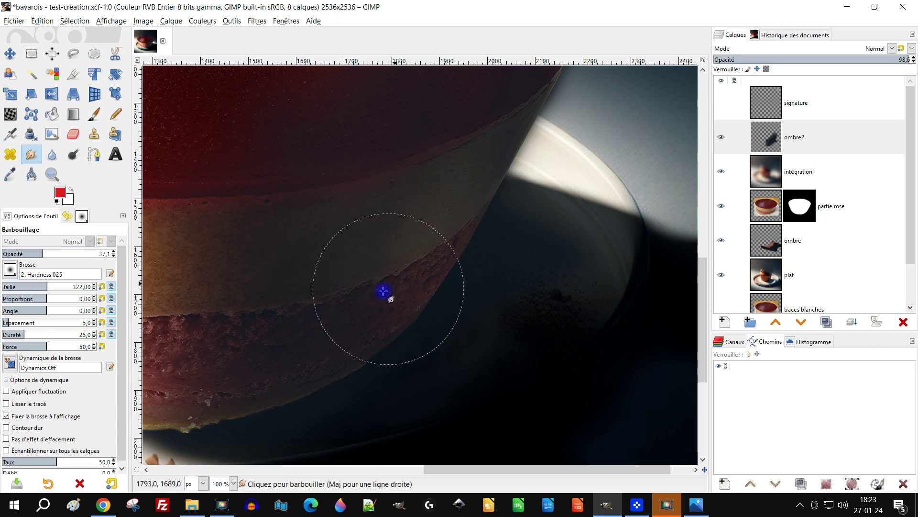
pyautogui.scroll(-3, 489, 265)
pyautogui.scroll(2, 491, 257)
pyautogui.hscroll(-1, 491, 211)
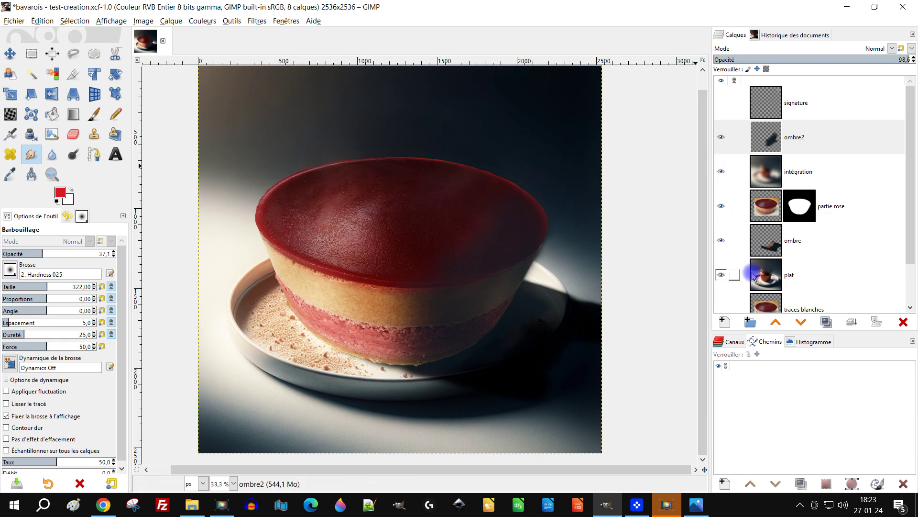
# - Display only the plat layer and examine the base of the muffin and its shadow on the plate from close up
pyautogui.click(721, 278)
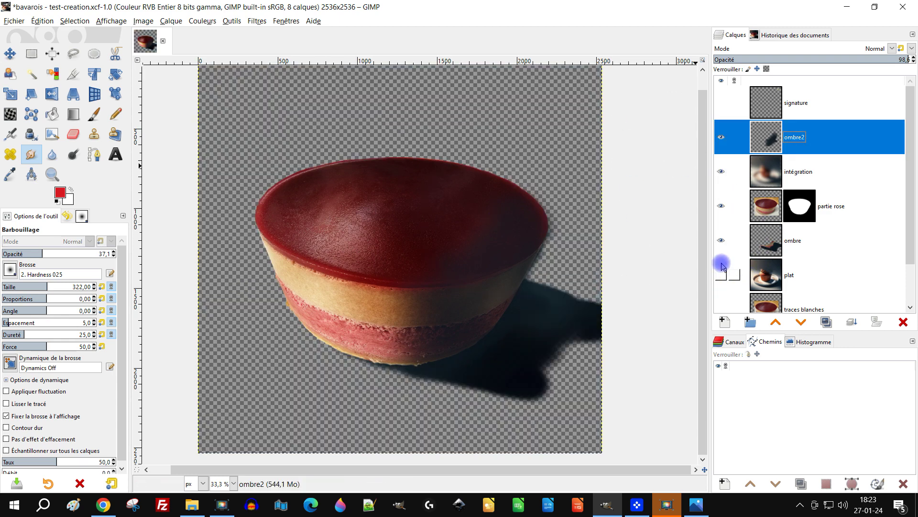
pyautogui.click(721, 206)
pyautogui.click(722, 171)
pyautogui.click(721, 137)
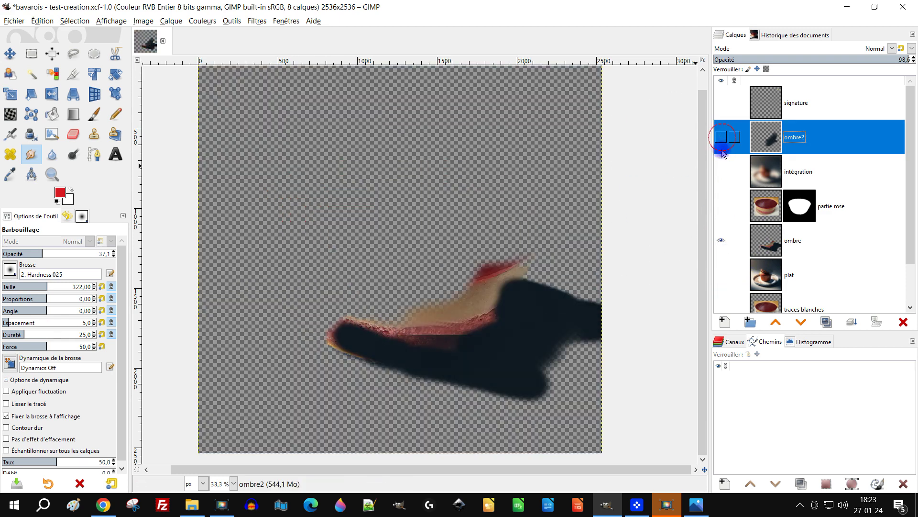
pyautogui.click(721, 240)
pyautogui.click(722, 274)
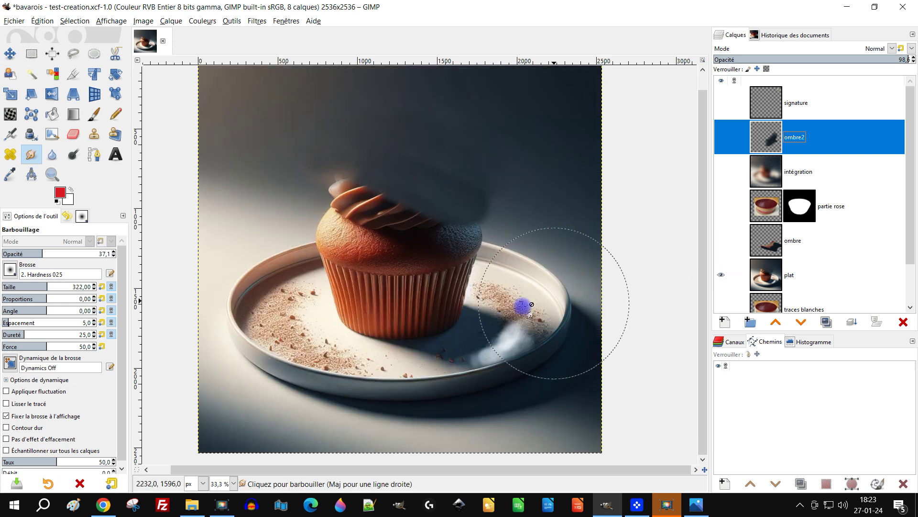
pyautogui.scroll(2, 452, 314)
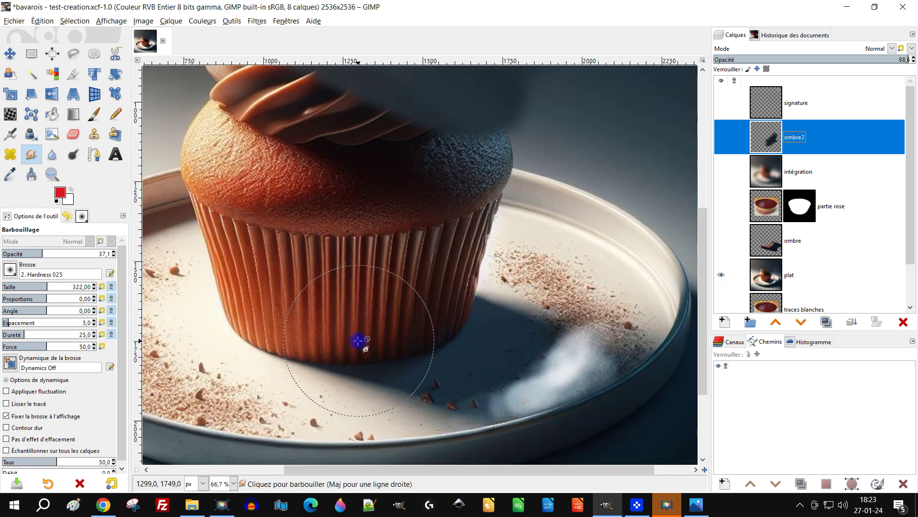
pyautogui.scroll(2, 376, 352)
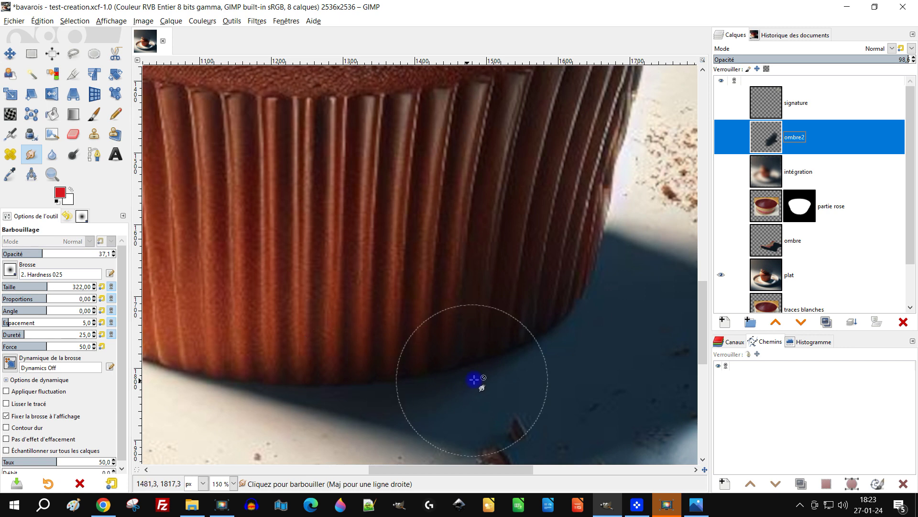
pyautogui.scroll(-3, 614, 386)
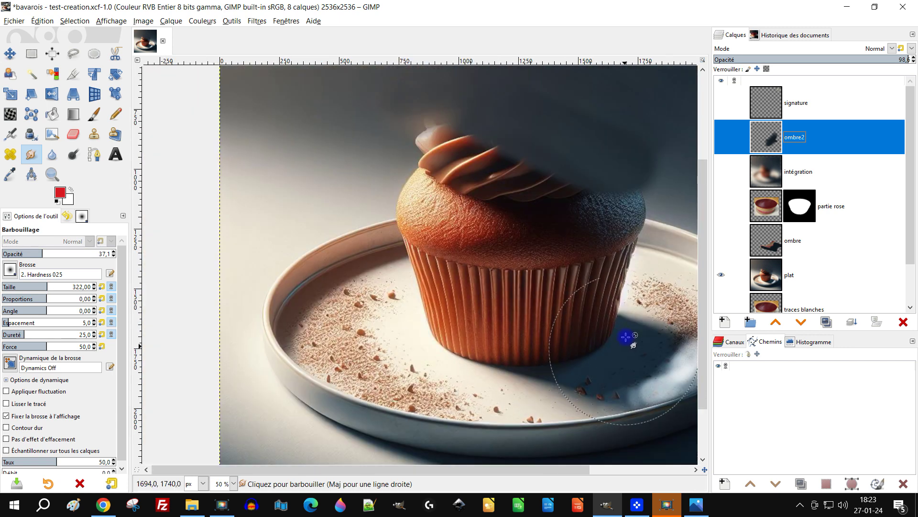
pyautogui.scroll(2, 636, 326)
pyautogui.scroll(-2, 593, 291)
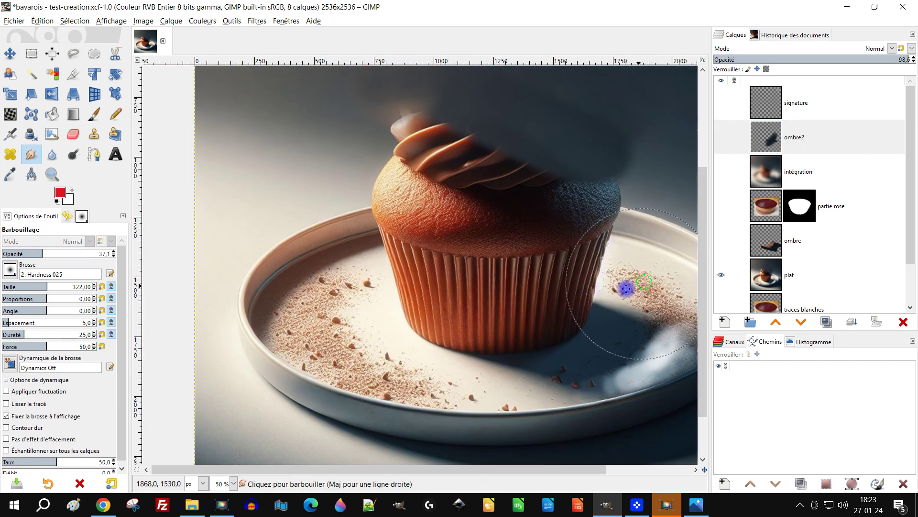
# - Isolate the partie rose layer, and display all layers to review the complete composite with its signature
pyautogui.keyDown('shift'); pyautogui.click(719, 206); pyautogui.keyUp('shift')
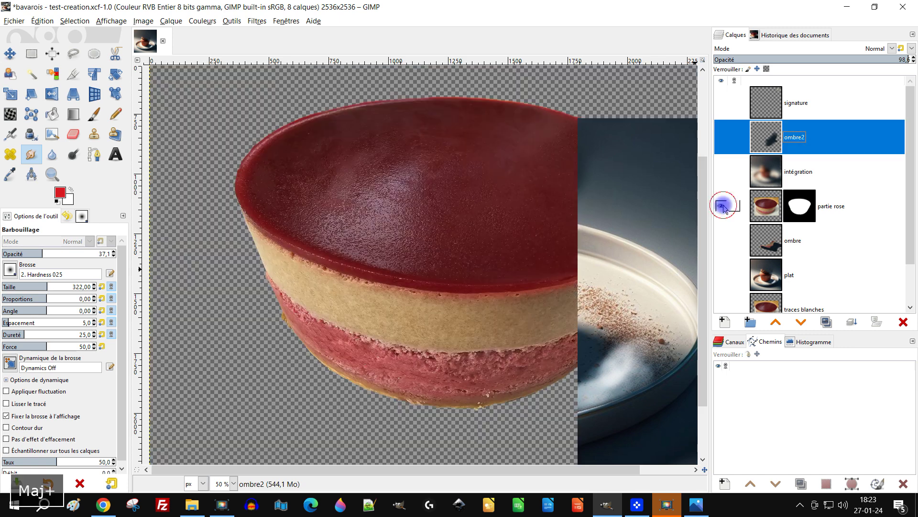
pyautogui.keyDown('shift'); pyautogui.click(720, 207); pyautogui.keyUp('shift')
pyautogui.scroll(-2, 610, 308)
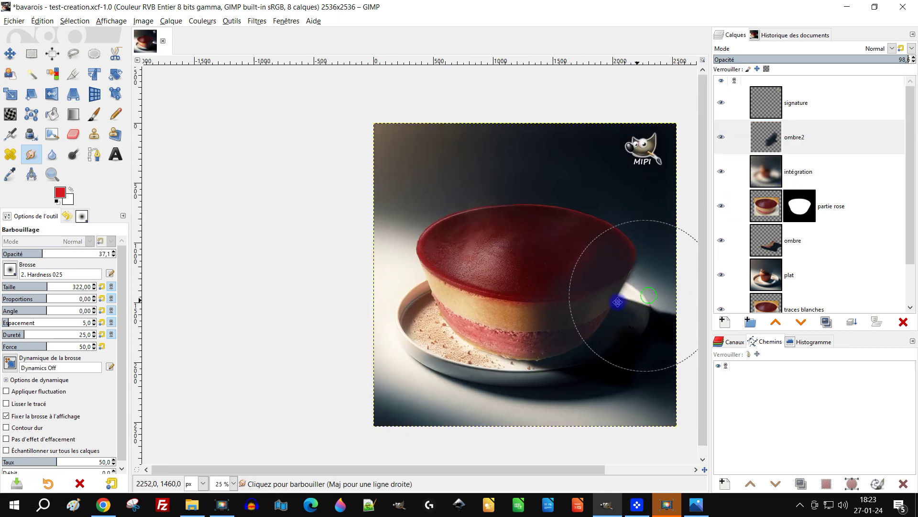
pyautogui.scroll(1, 549, 328)
pyautogui.scroll(-1, 574, 318)
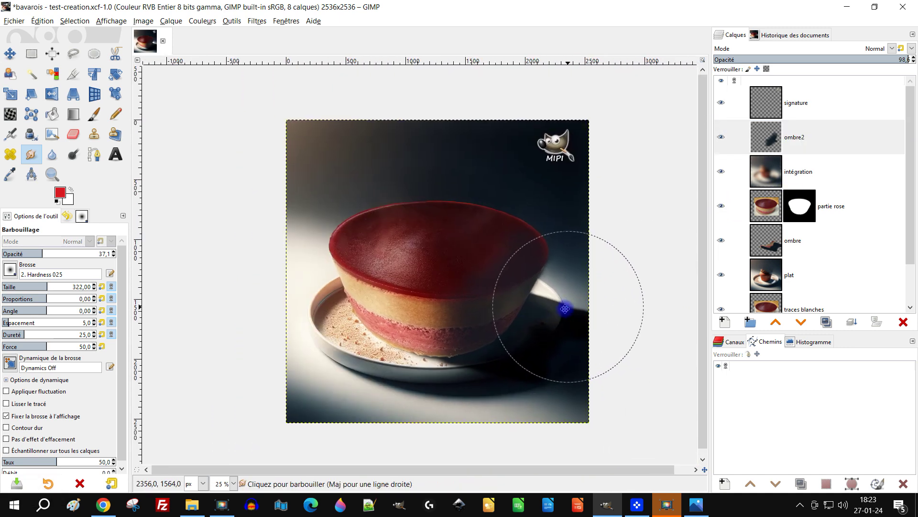